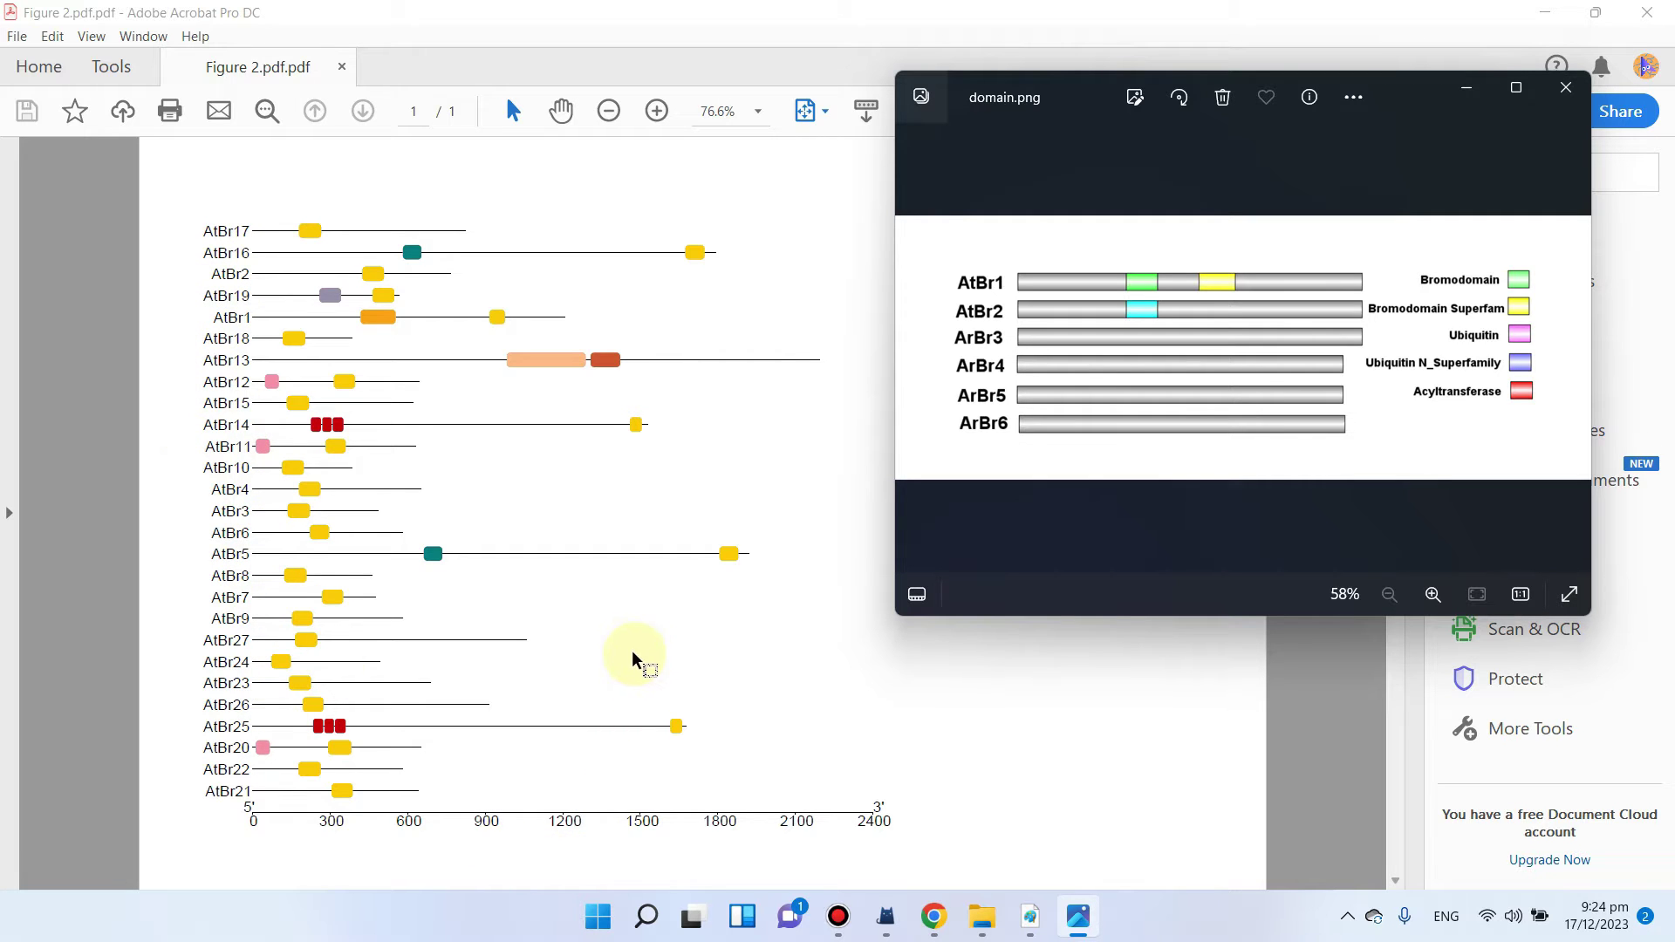
Step: Minimize the Figure 2 PDF, the browser and the domain.png image to get back to the Figure 1, Gene structure folder
drag(1400, 109, 1346, 115)
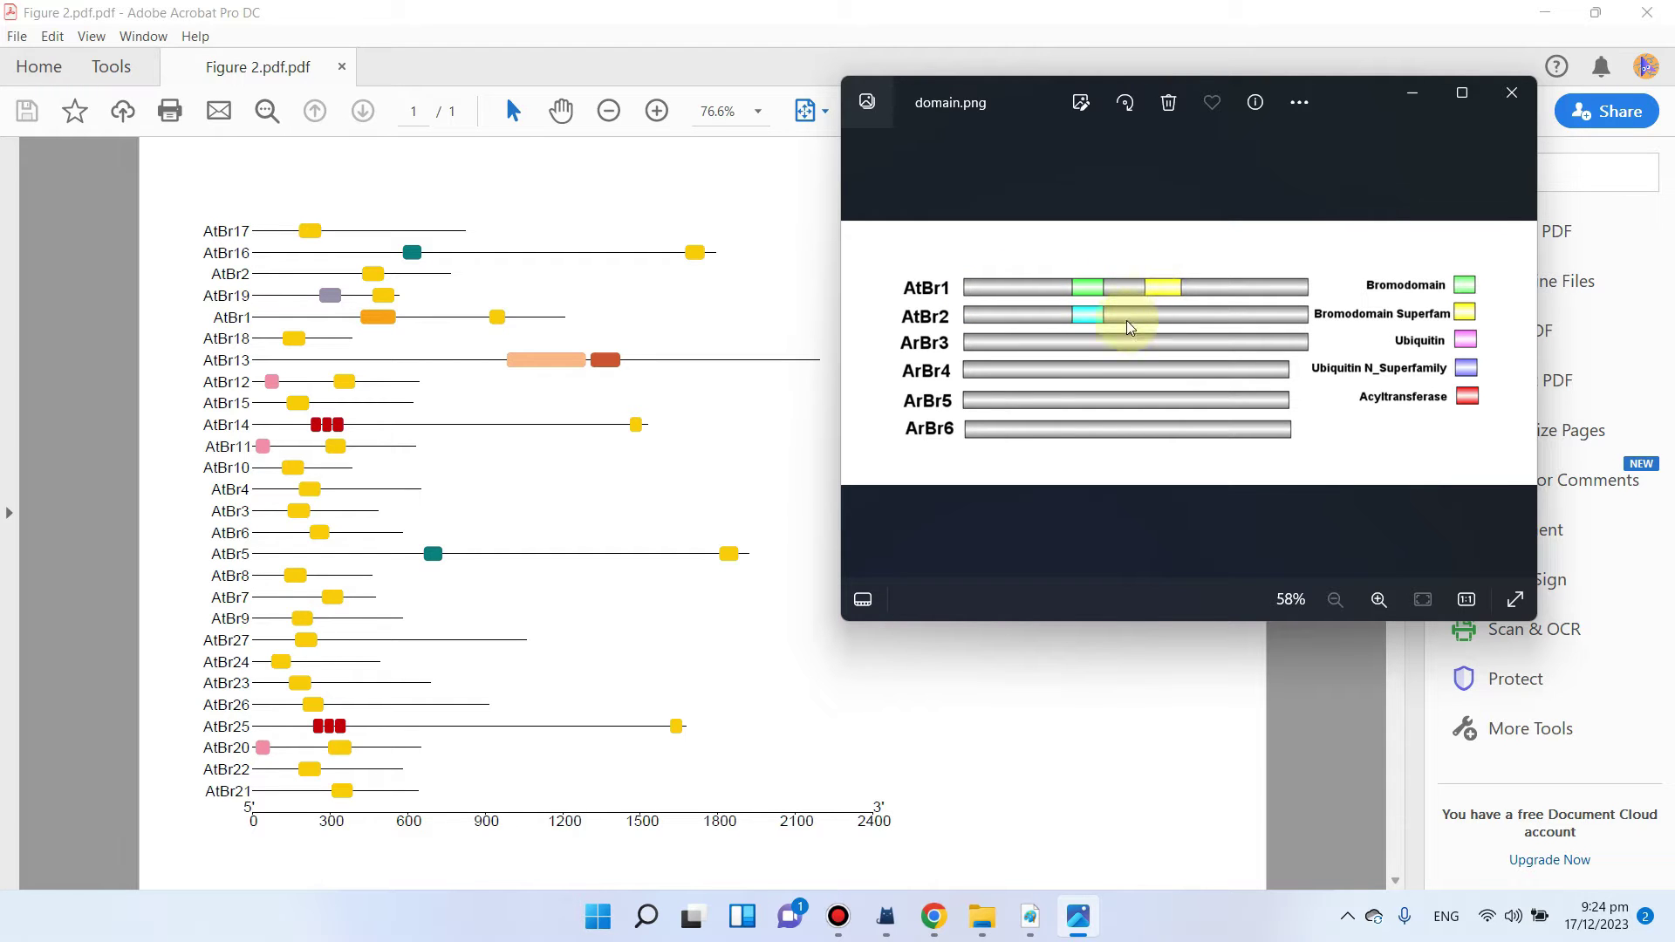
click(1545, 12)
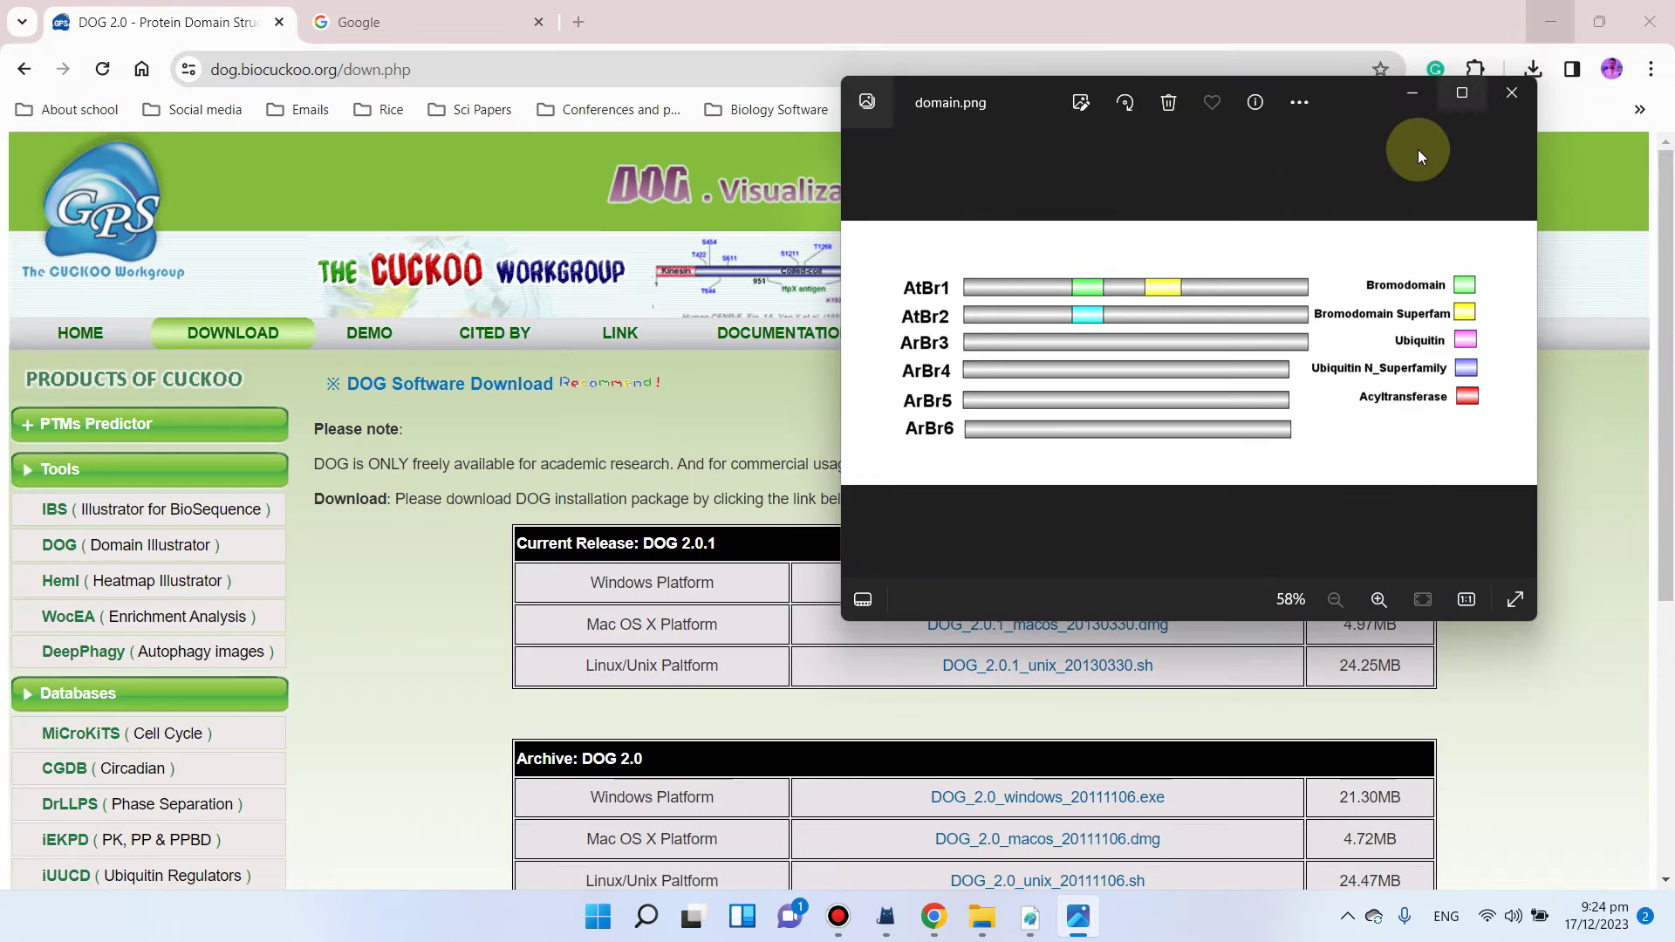
click(1550, 22)
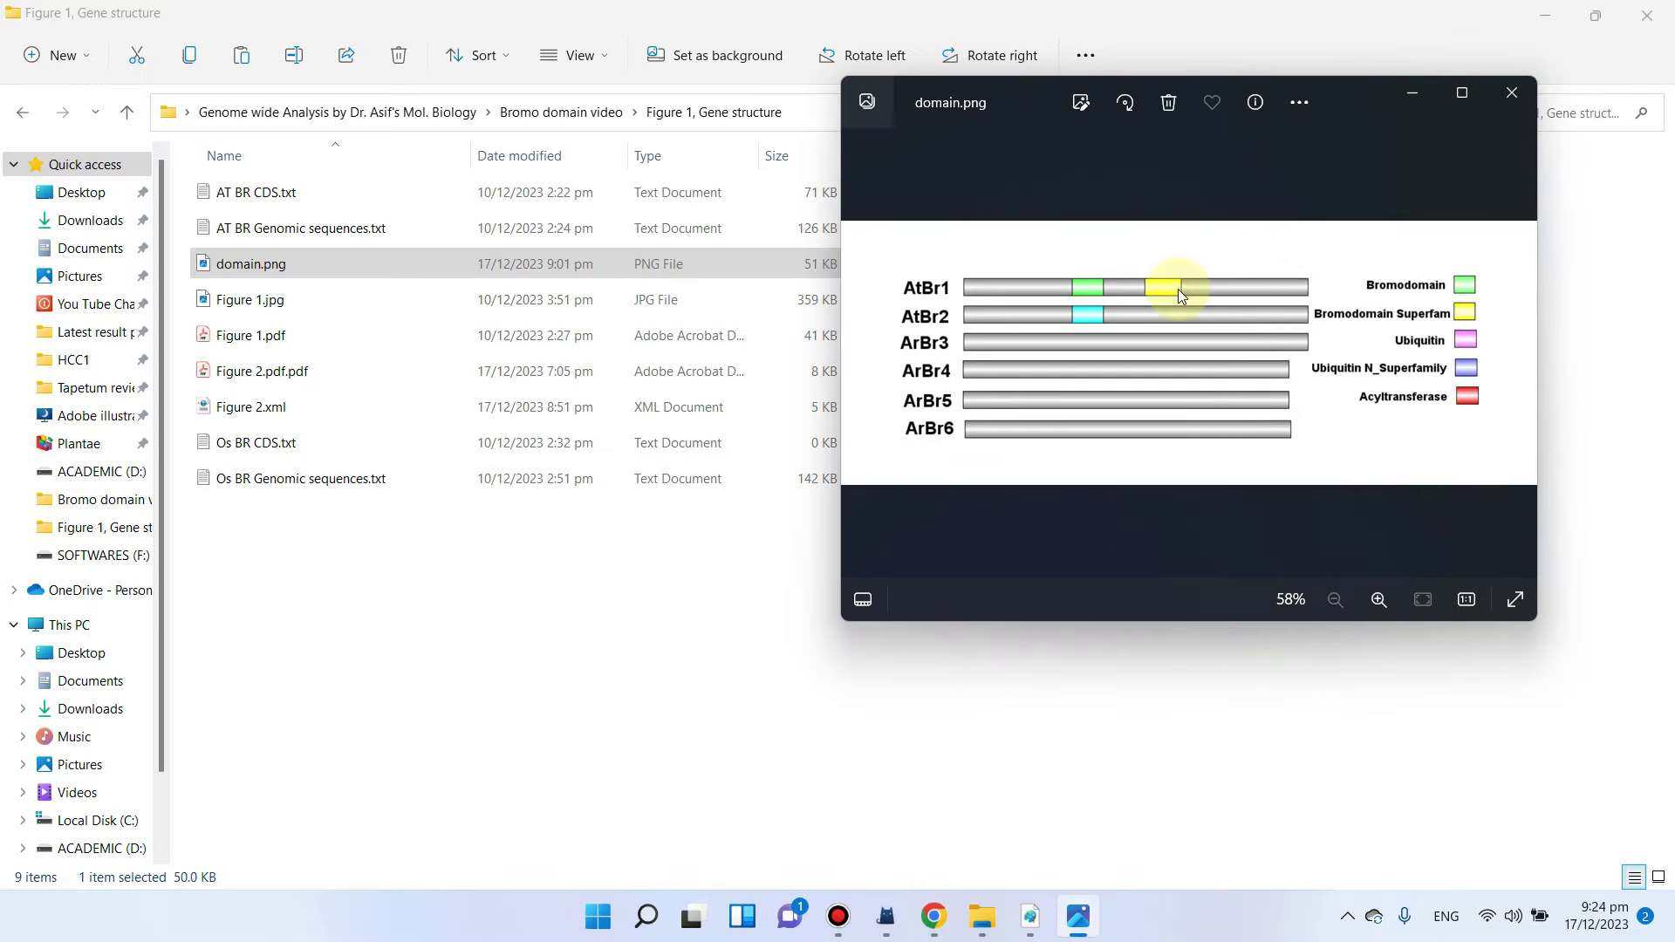
click(1425, 90)
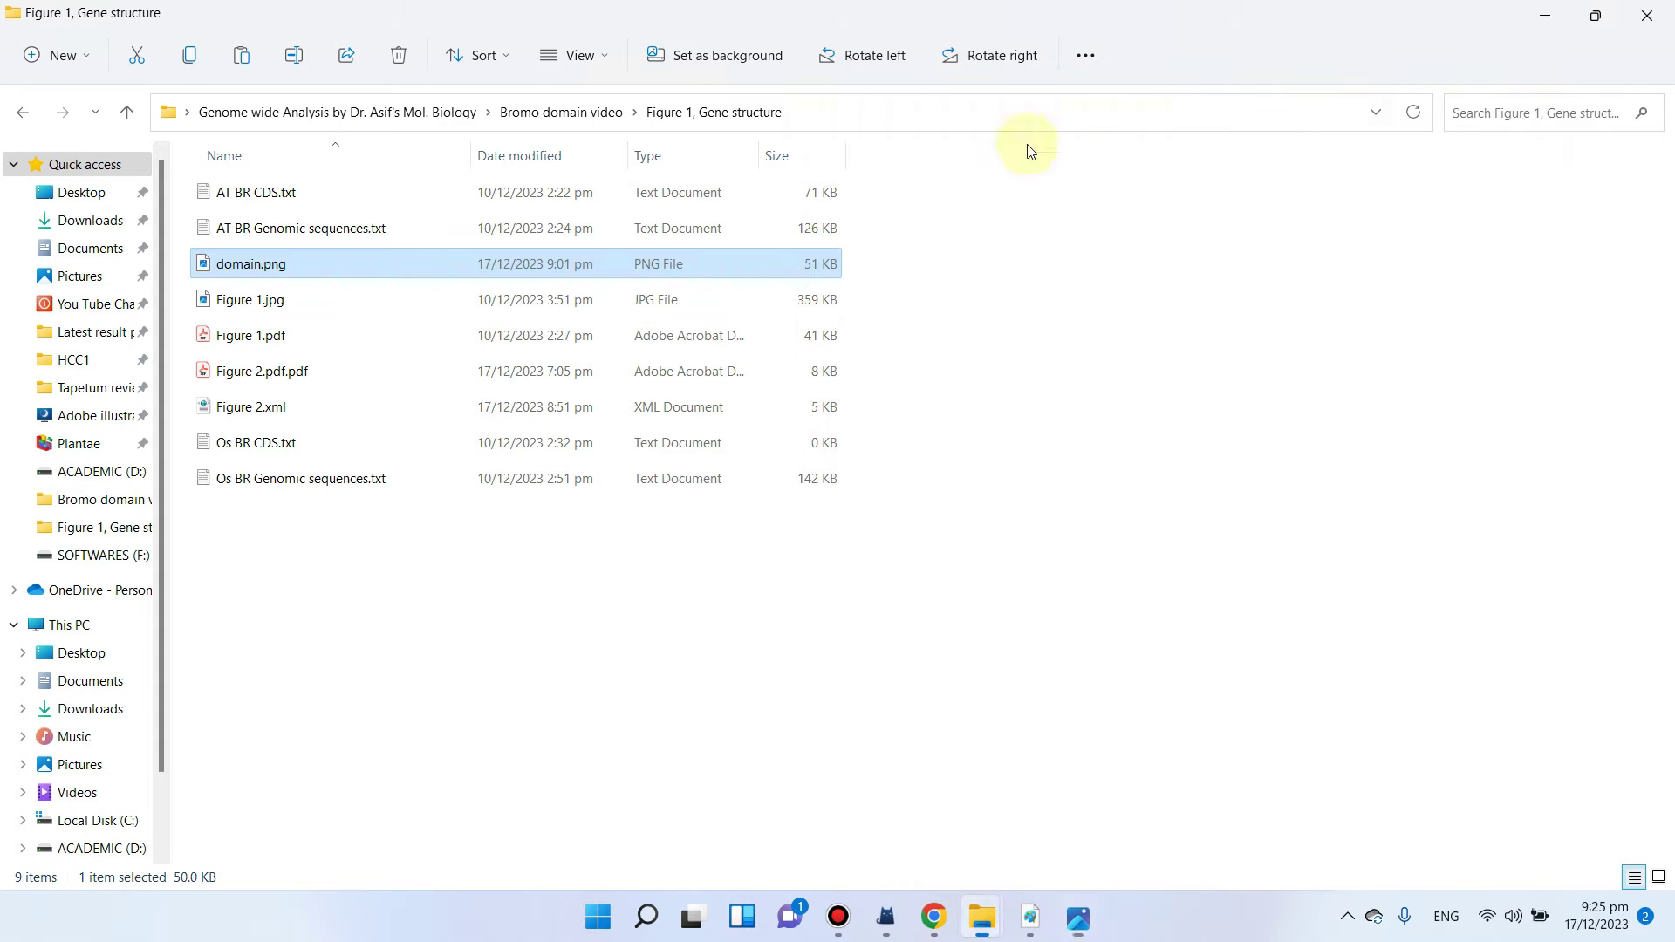
Step: View the gene structure figure in Figure 1.pdf from the Figure 1, Gene structure folder, and minimize it
click(546, 115)
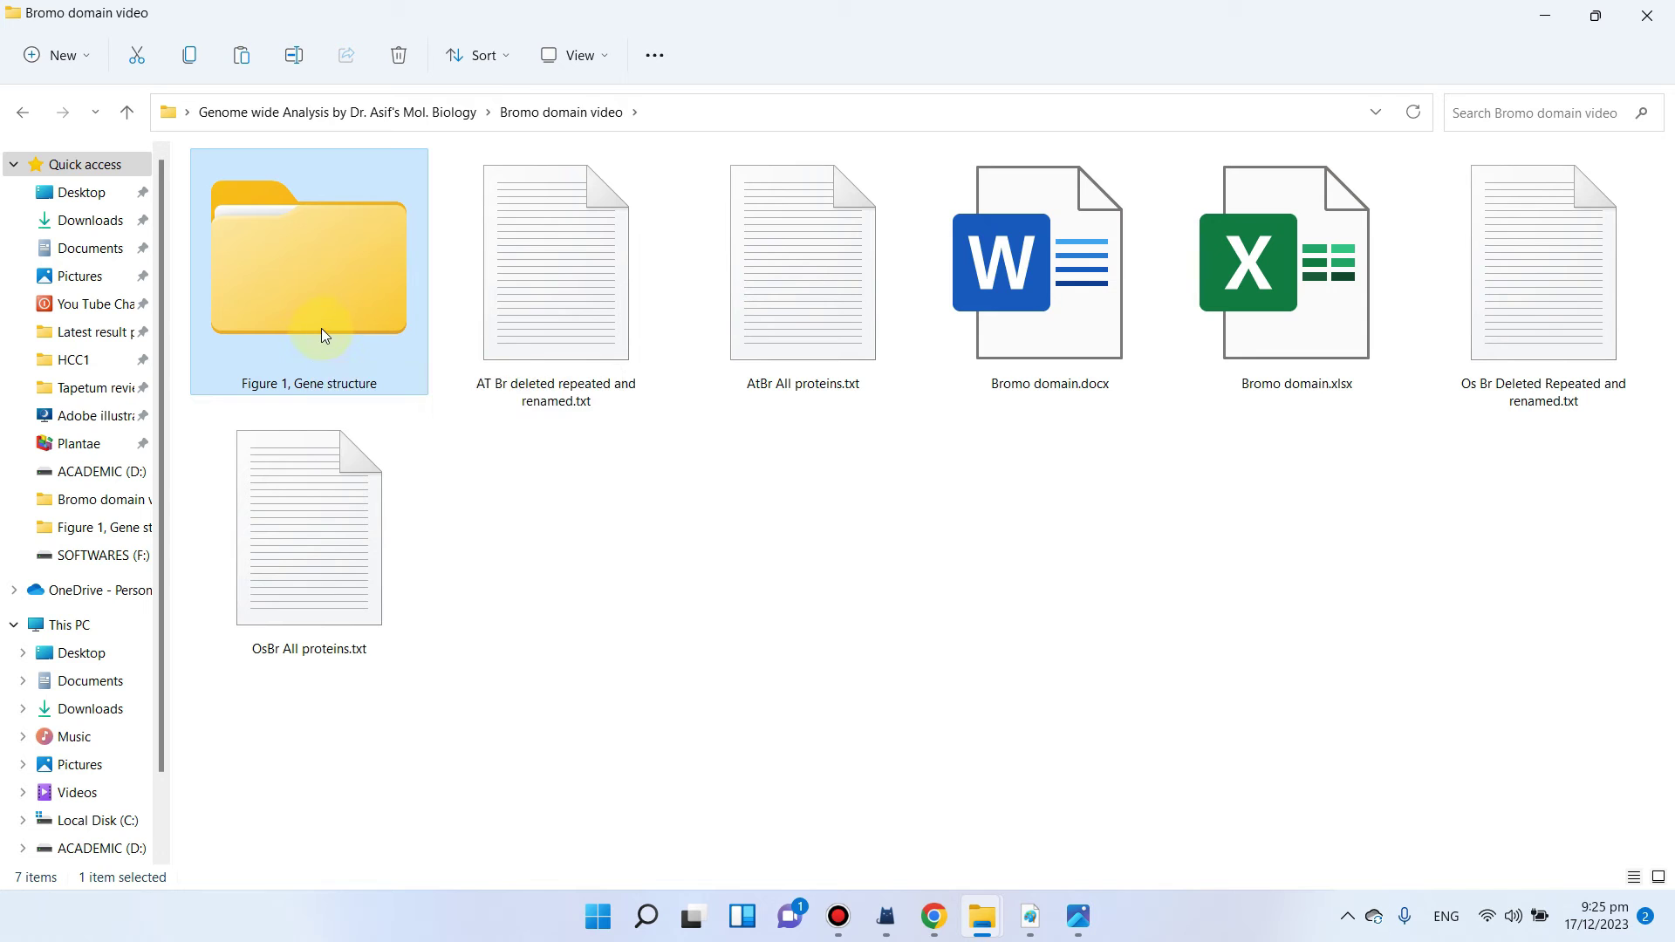
double_click(321, 329)
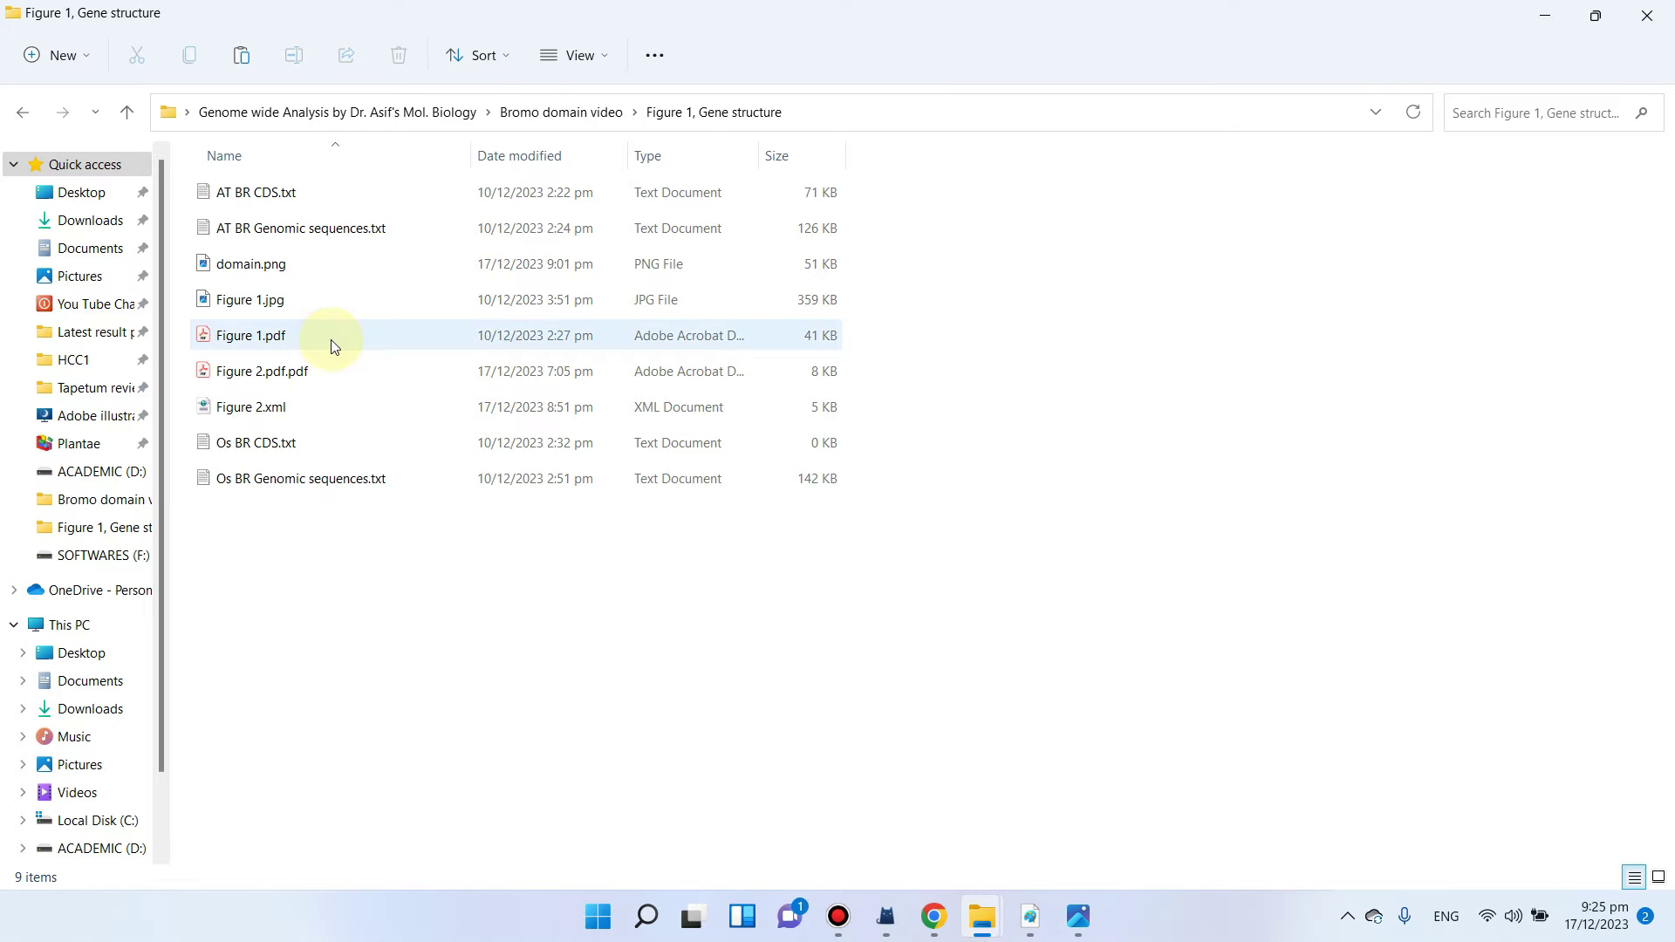
double_click(332, 342)
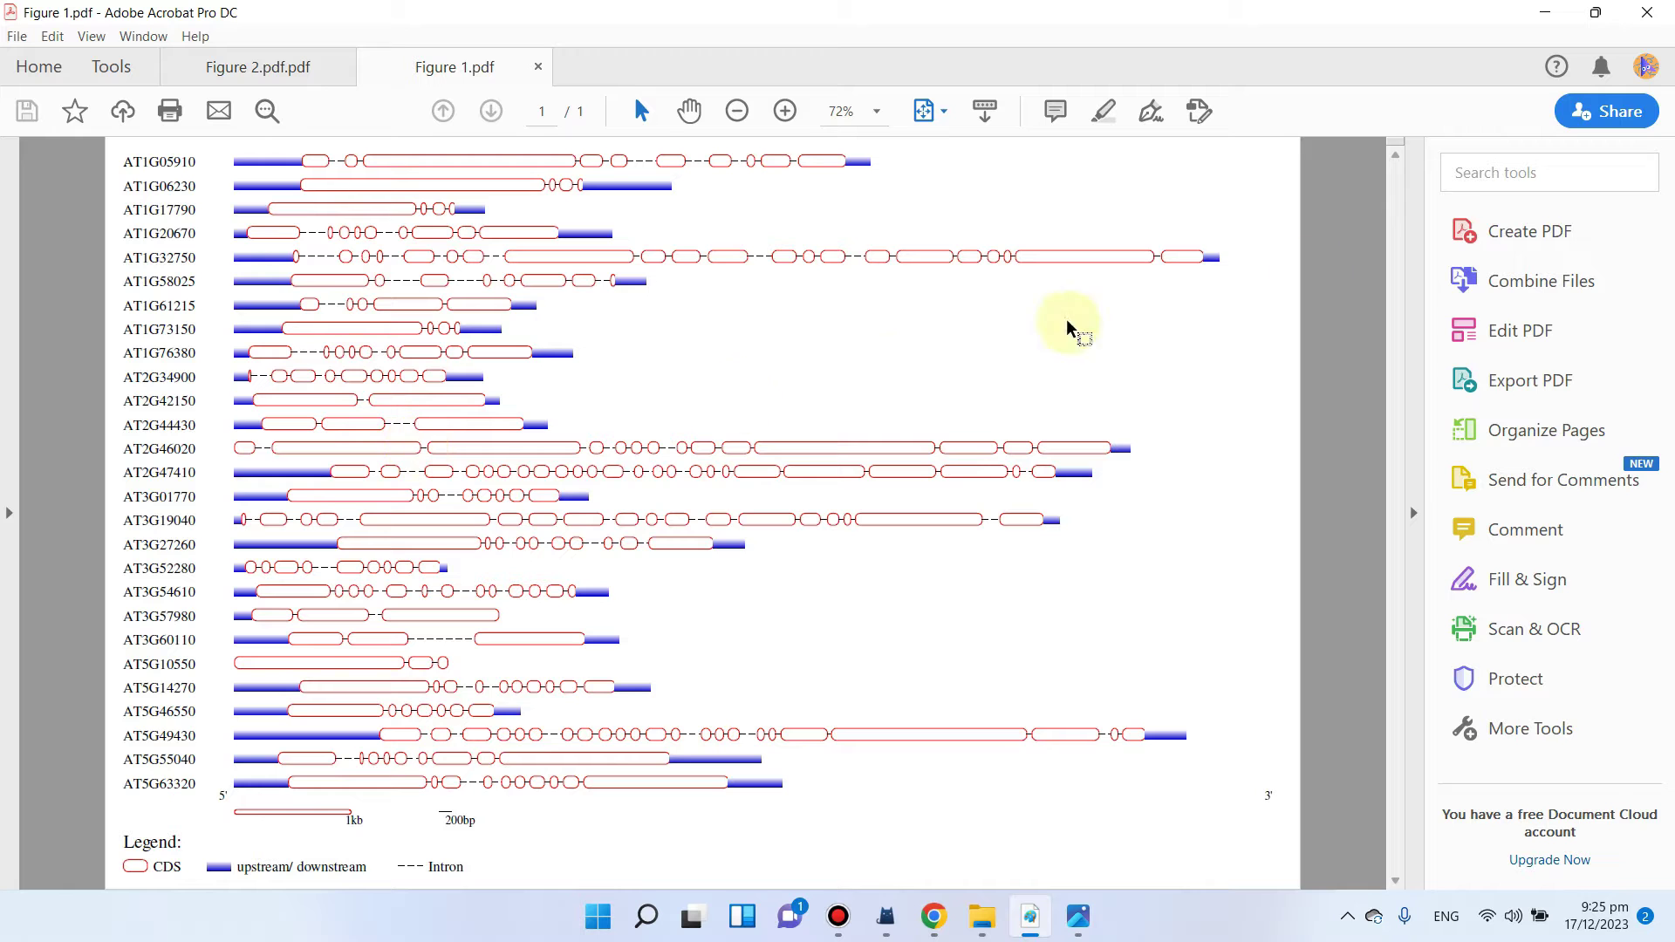
click(1543, 12)
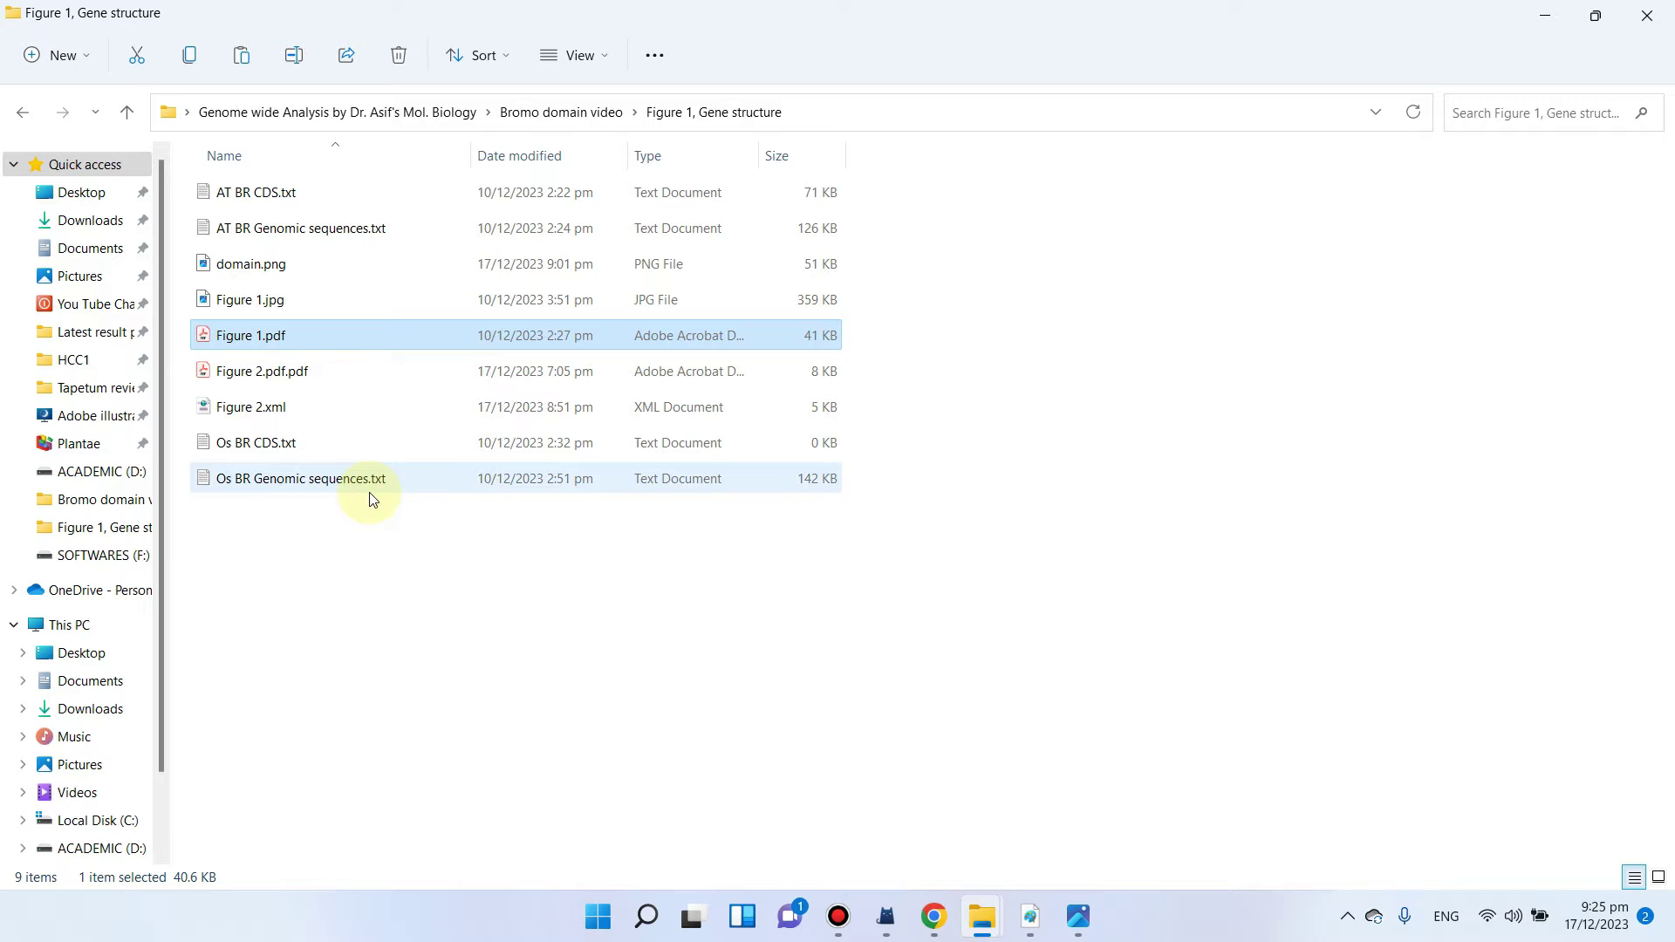
Step: Create a folder named "Figure 2, domain analysis" in the Bromo domain video folder
click(559, 117)
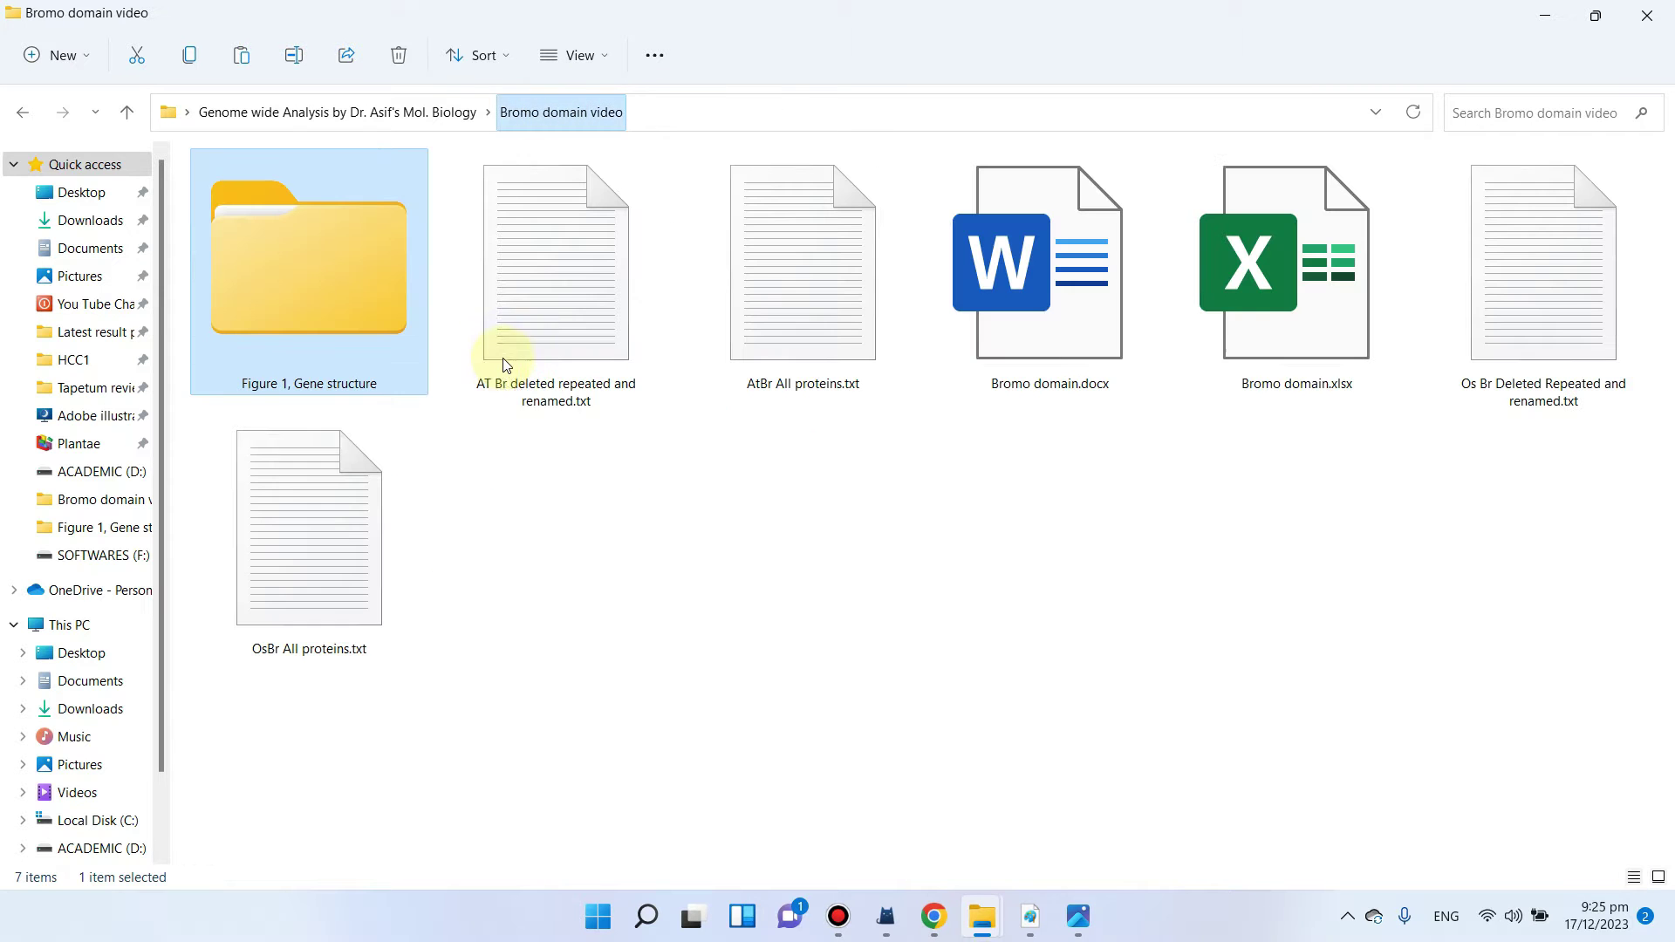
right_click(647, 517)
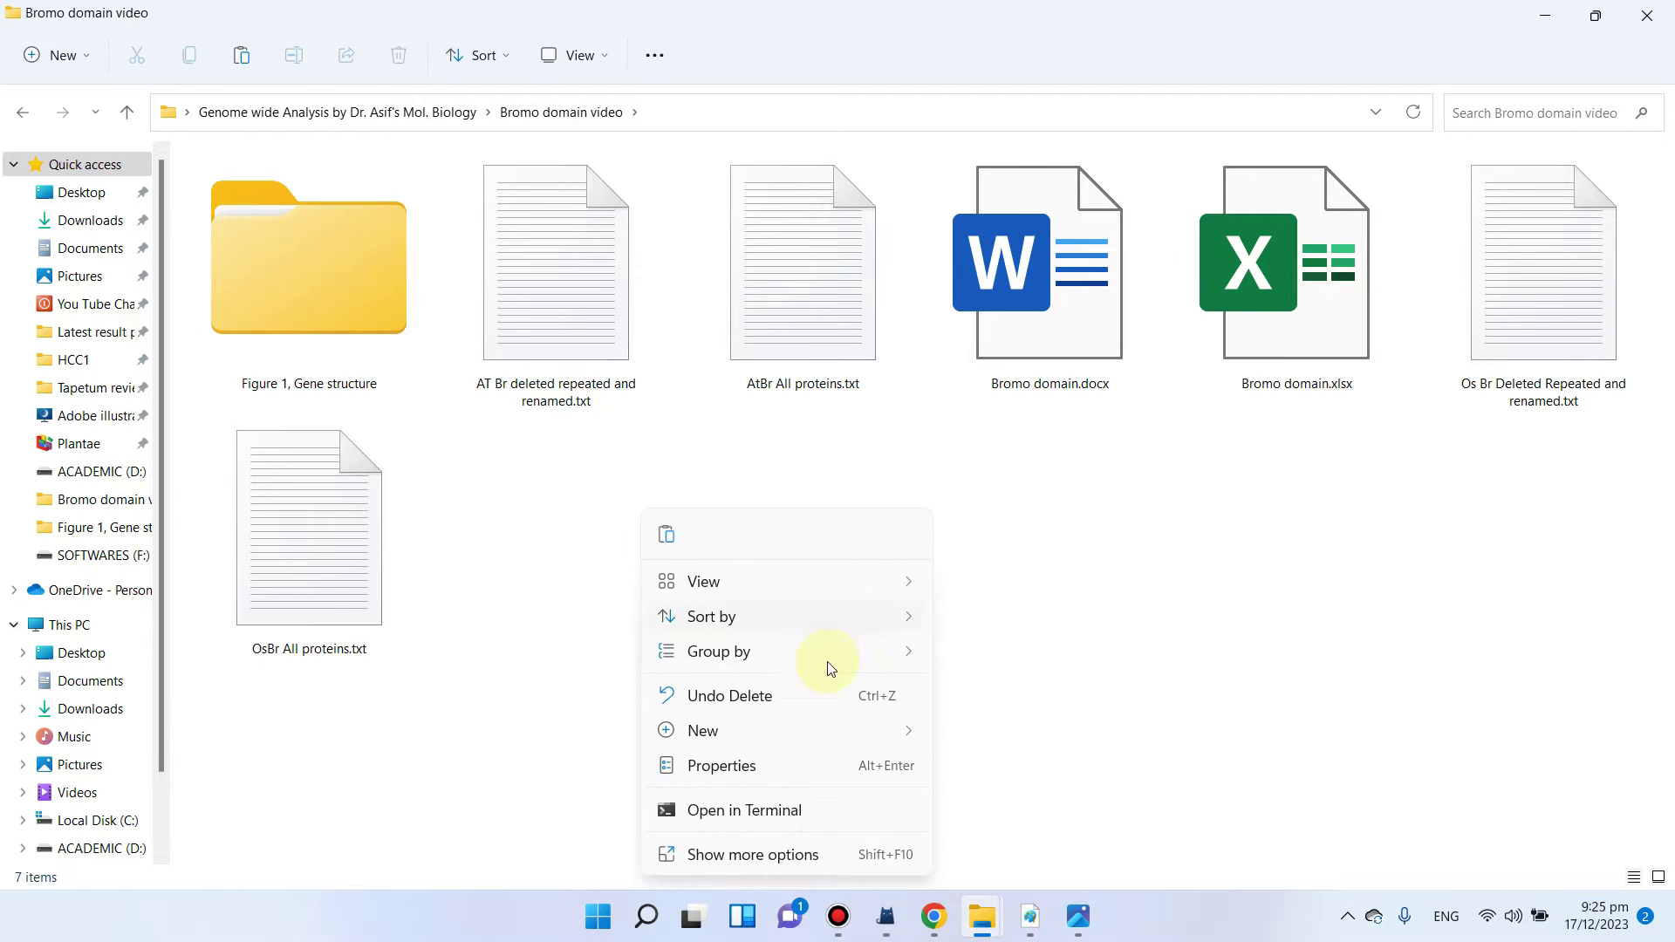
mouse_move(890, 749)
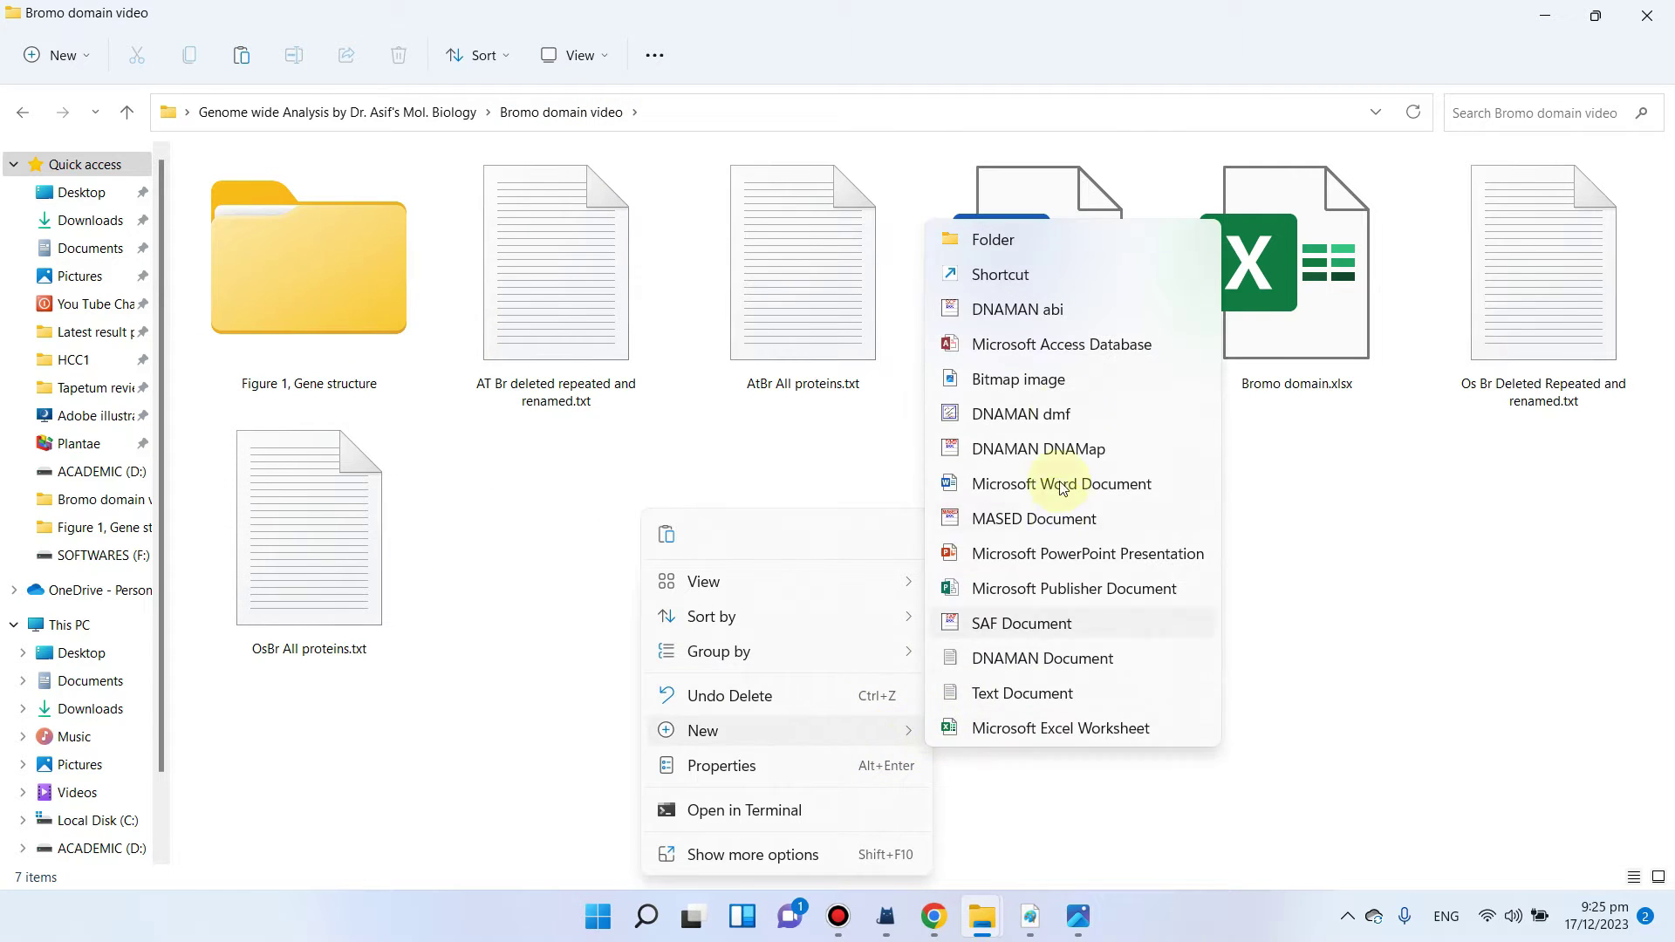
click(1038, 196)
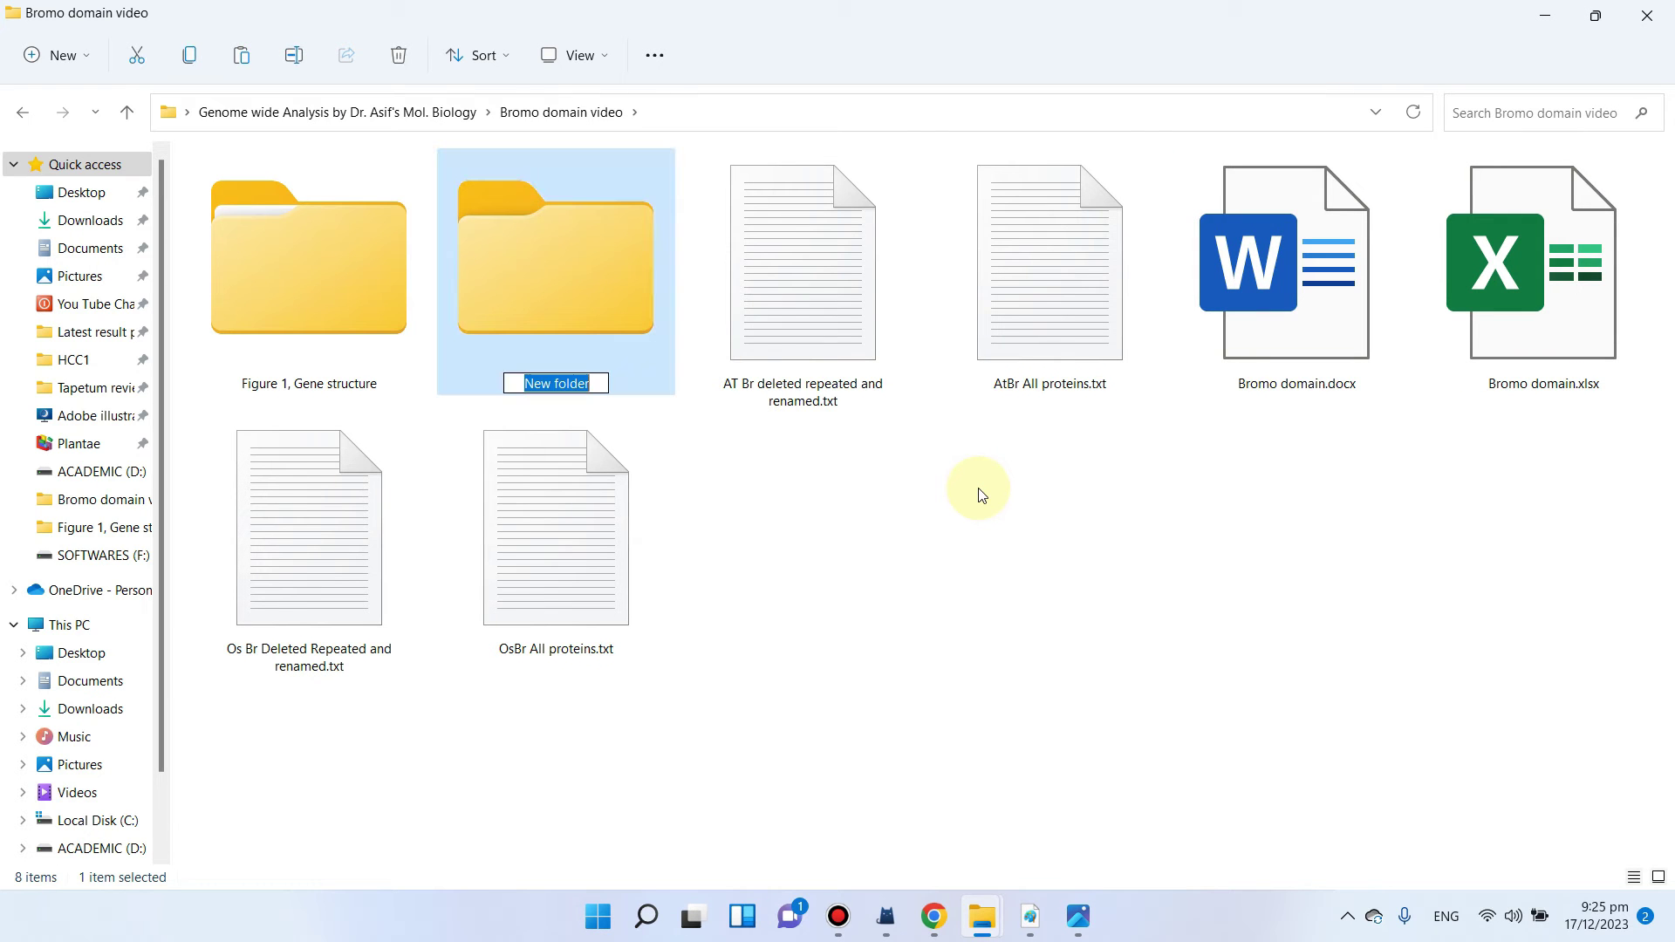
text(Figure)
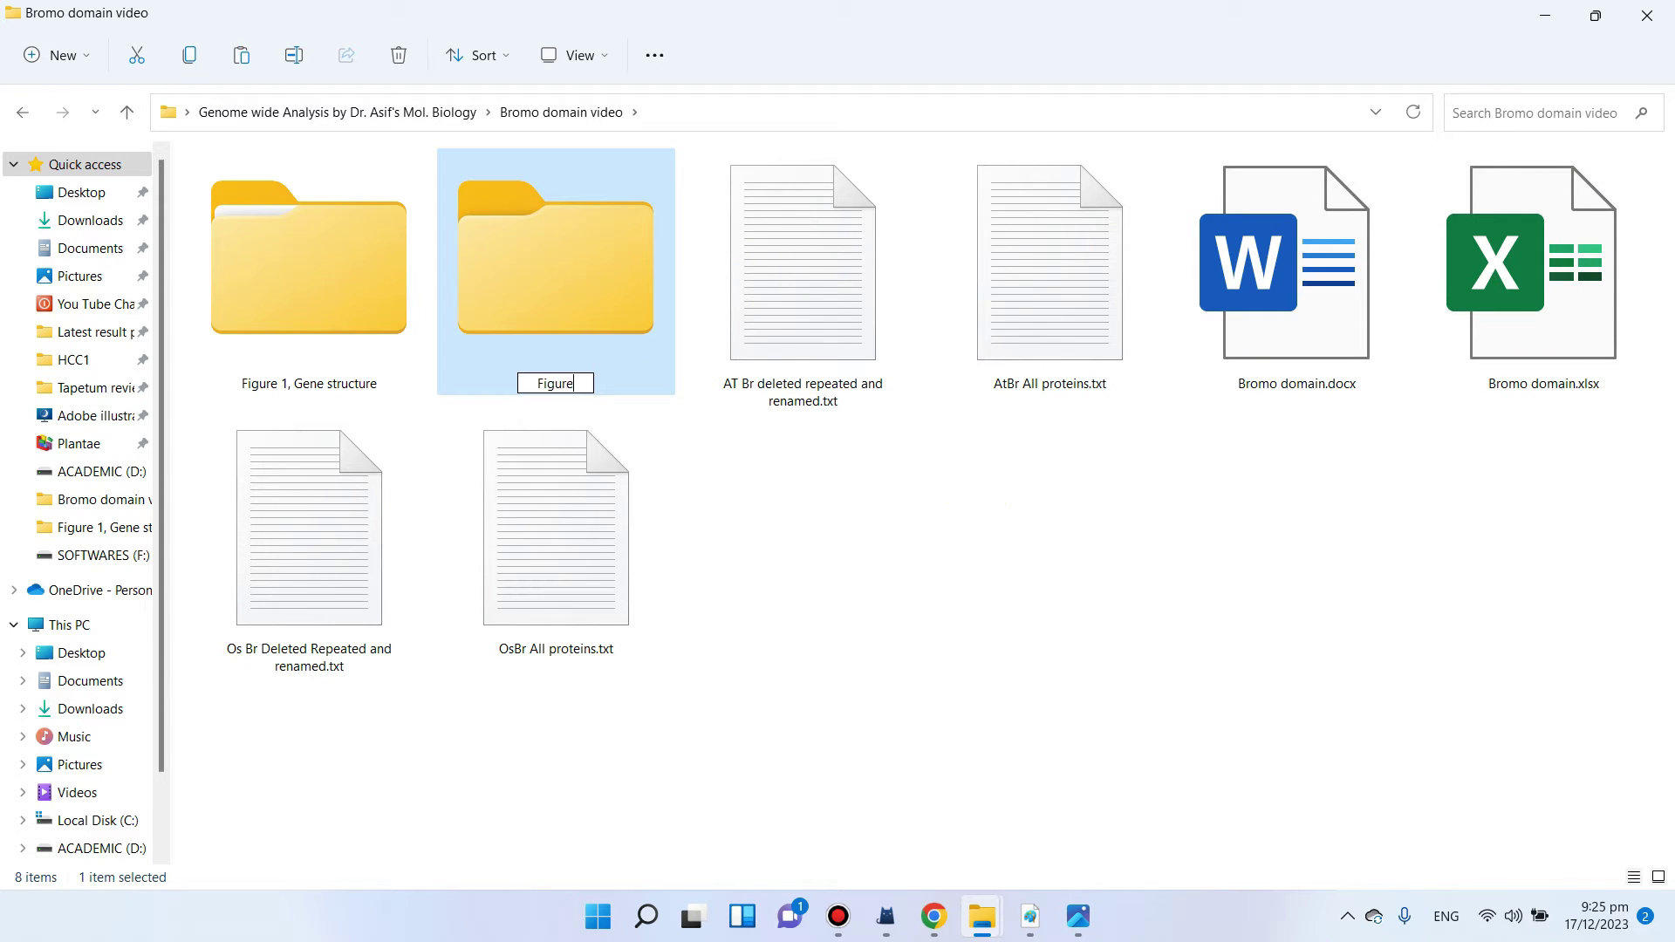
text( 2, d)
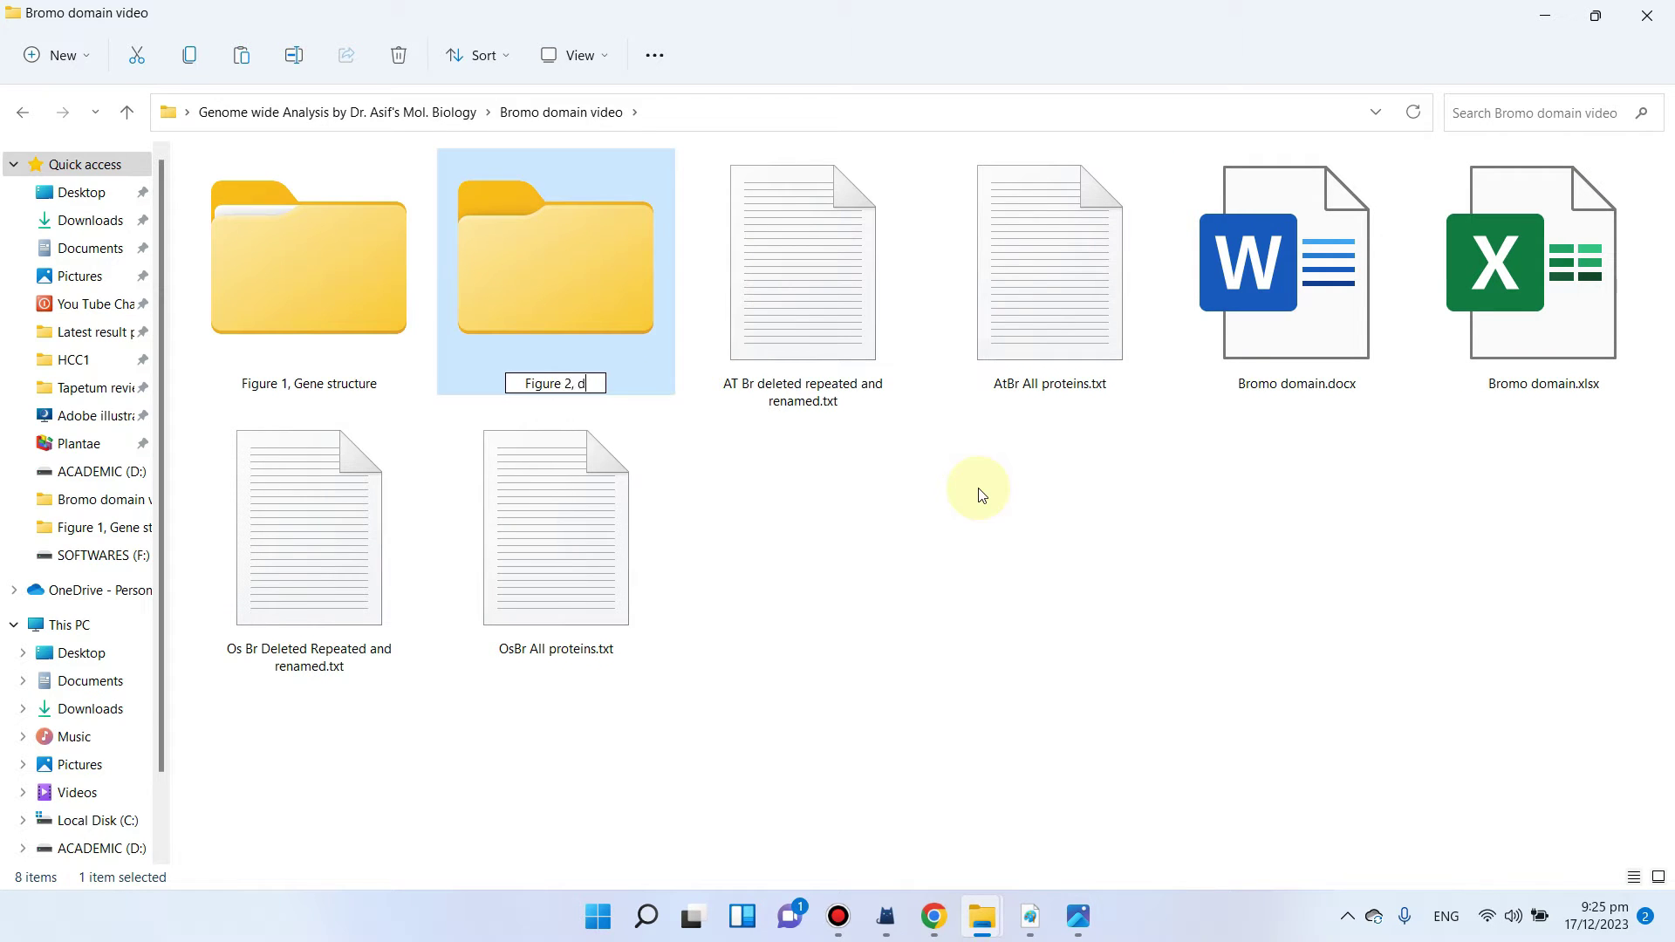
text(omain analysis)
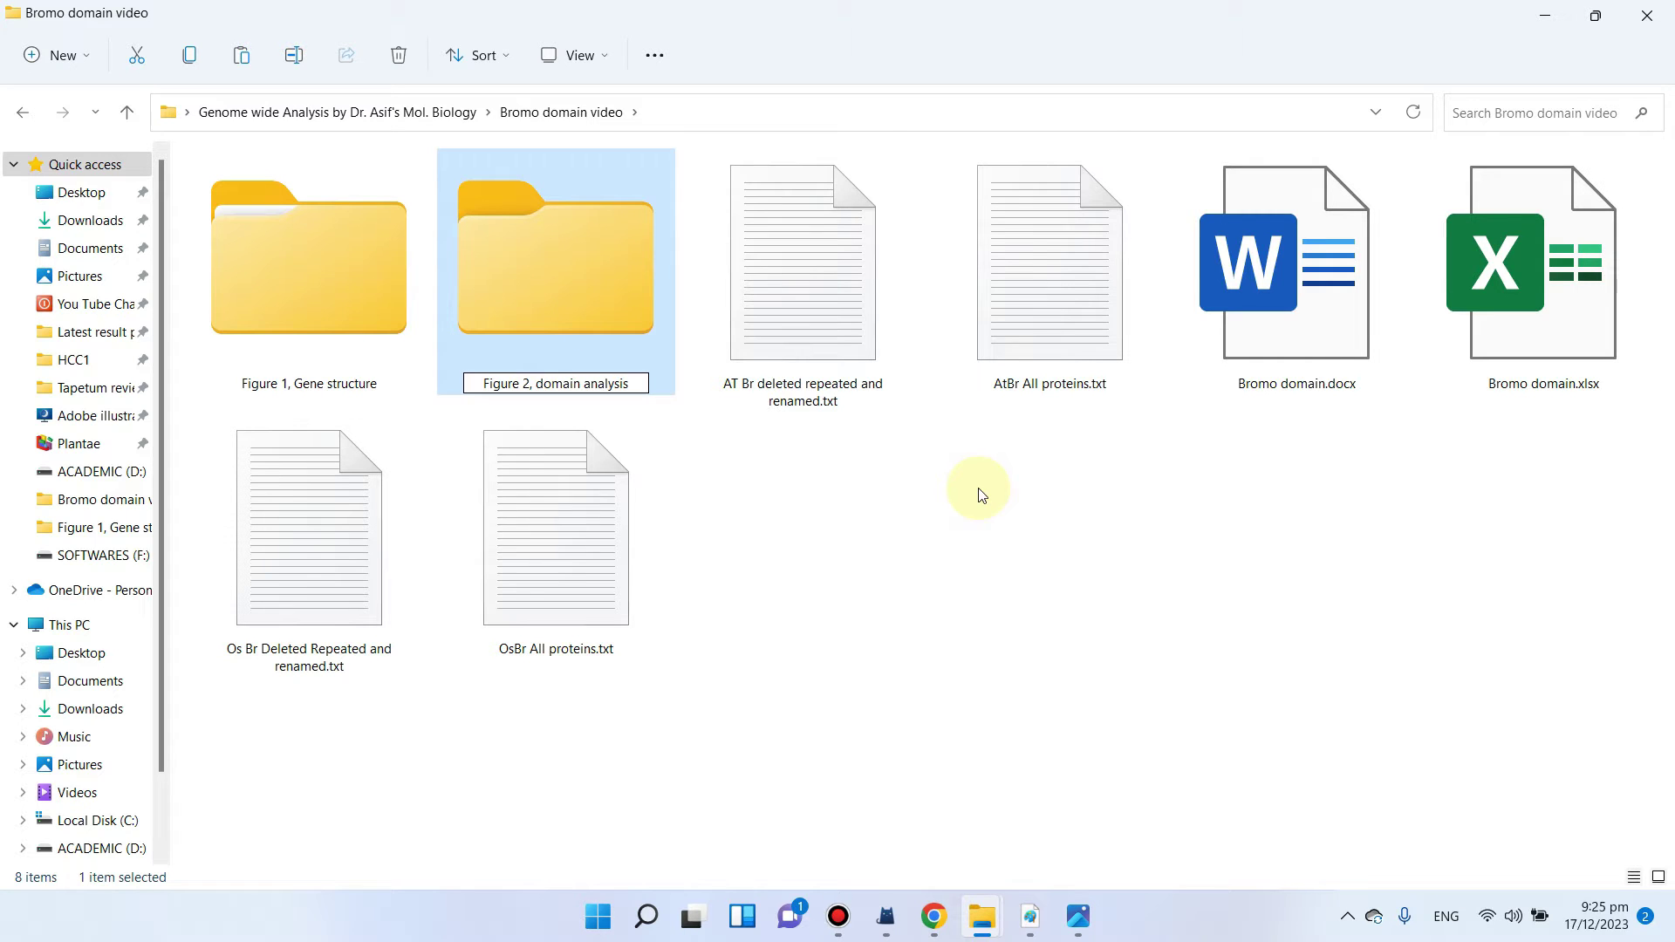
key(Return)
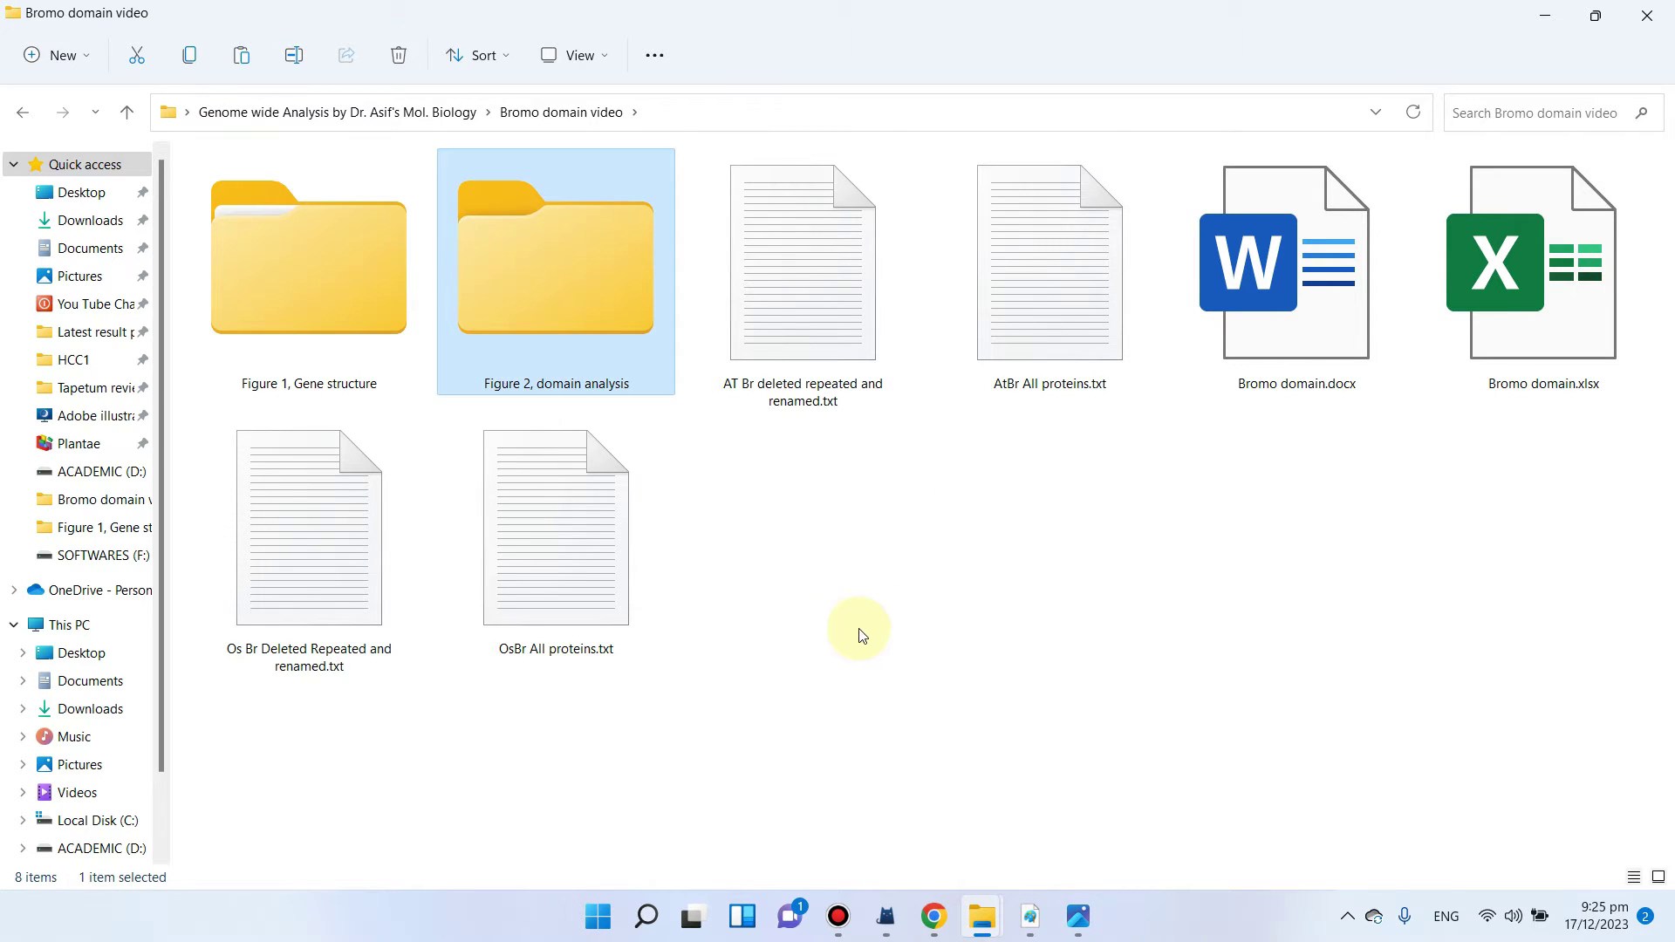
click(862, 635)
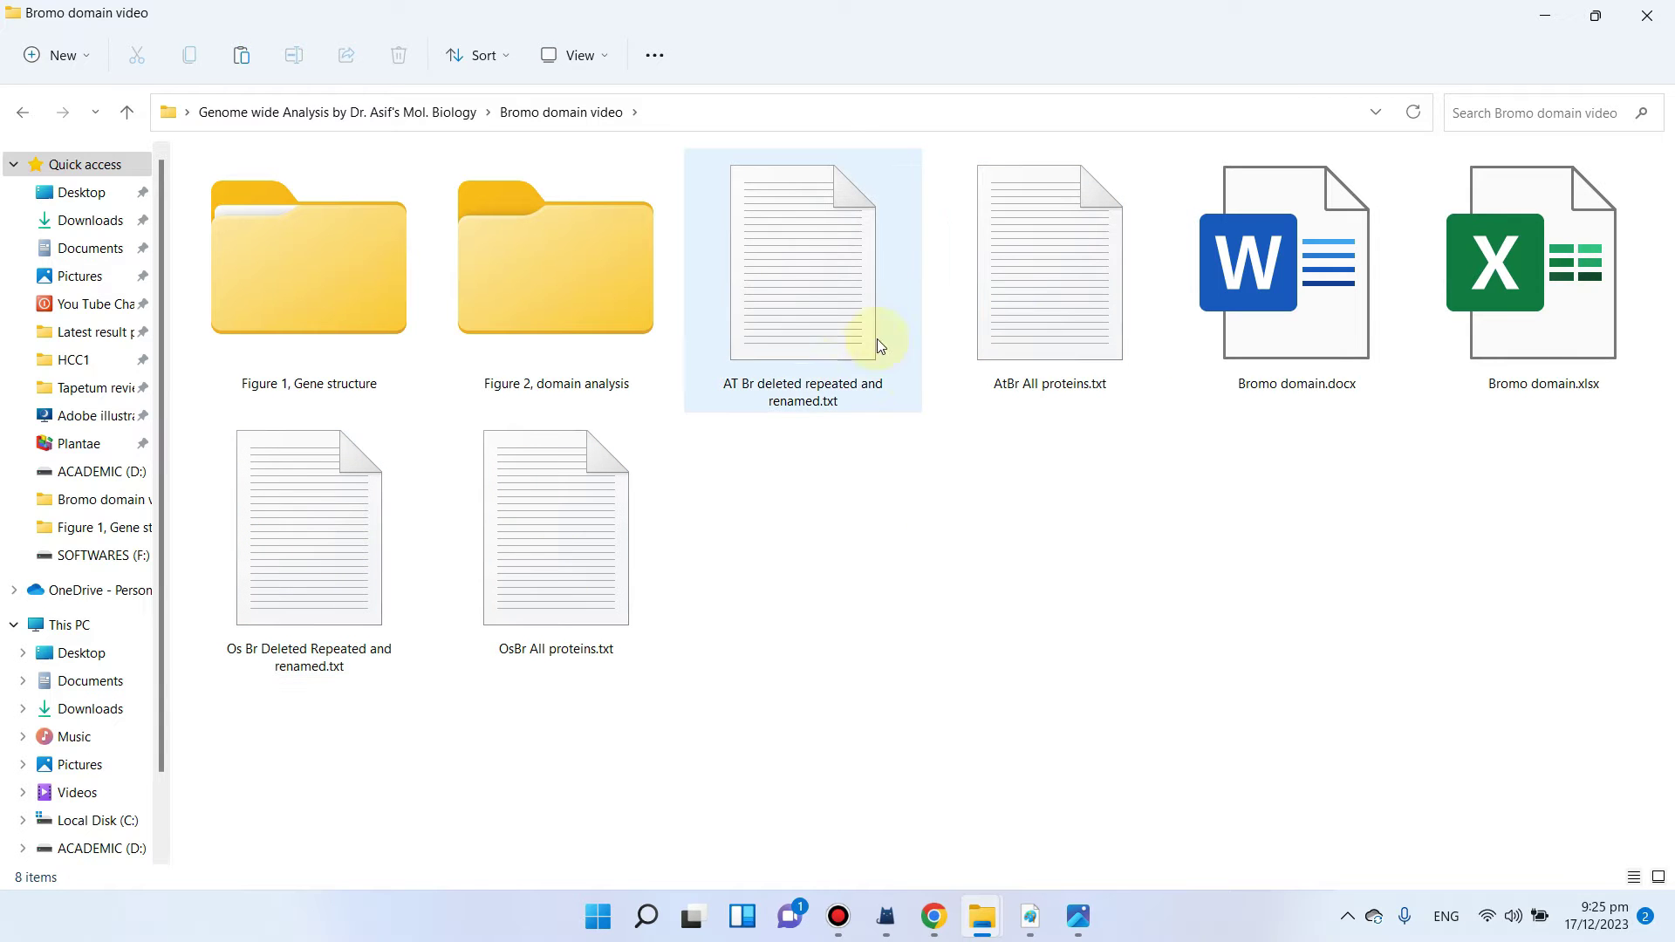
Step: Open "AT Br deleted repeated and renamed.txt" in a maximized window and highlight the >AtBr1 header
double_click(842, 319)
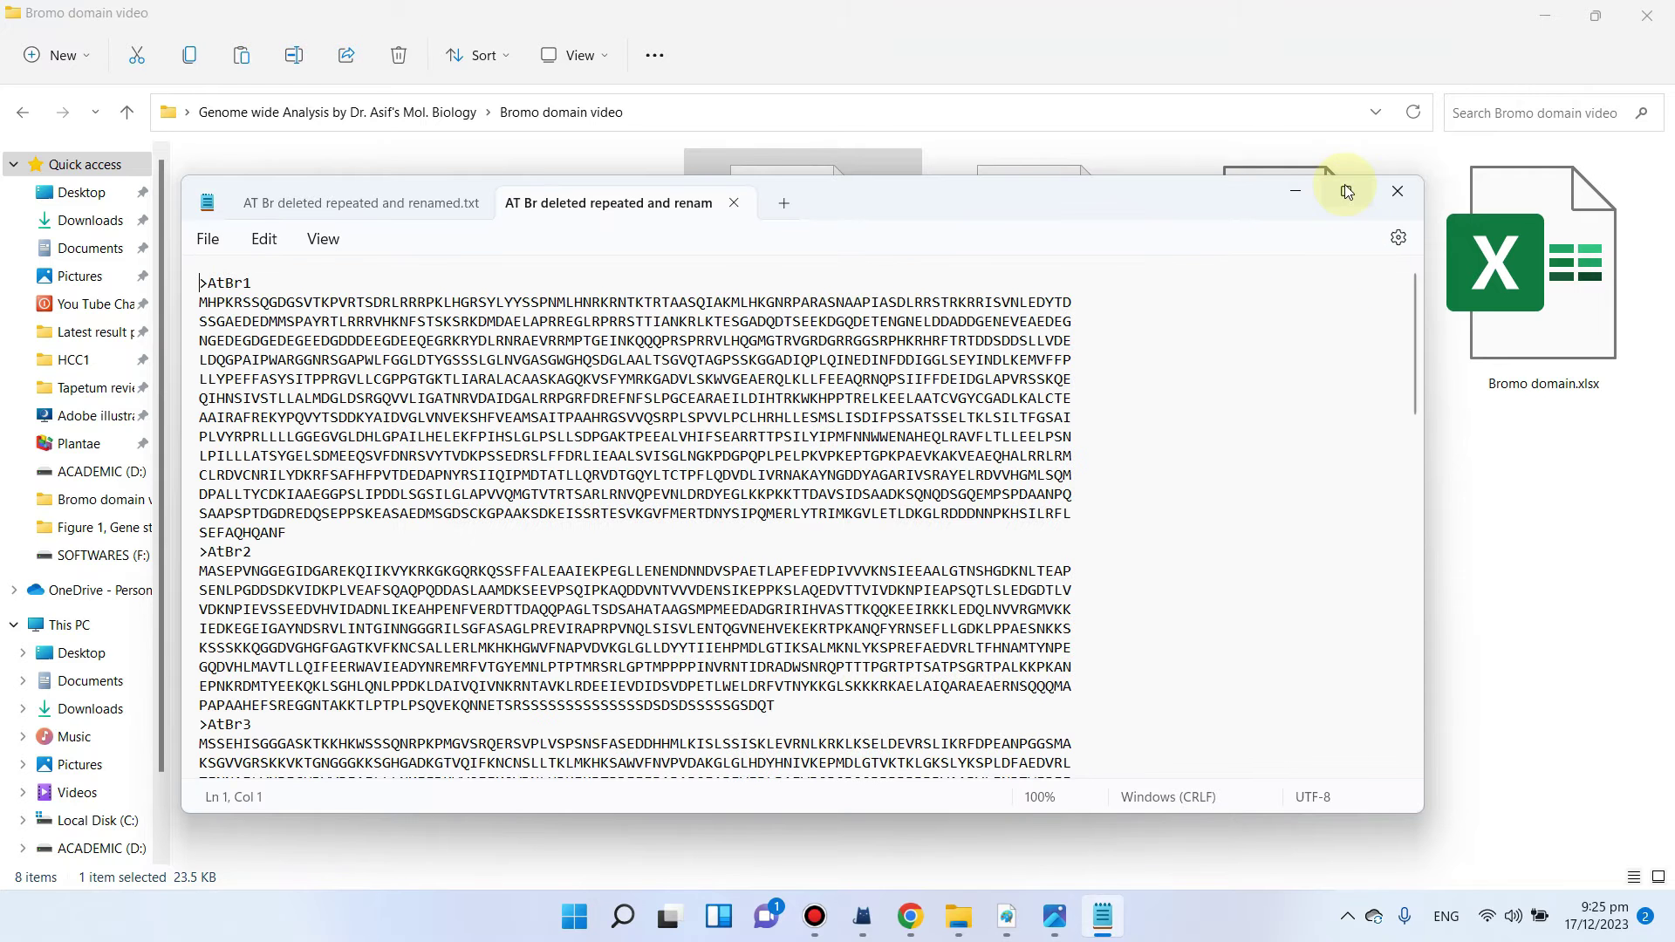
click(1346, 191)
drag(19, 96, 82, 96)
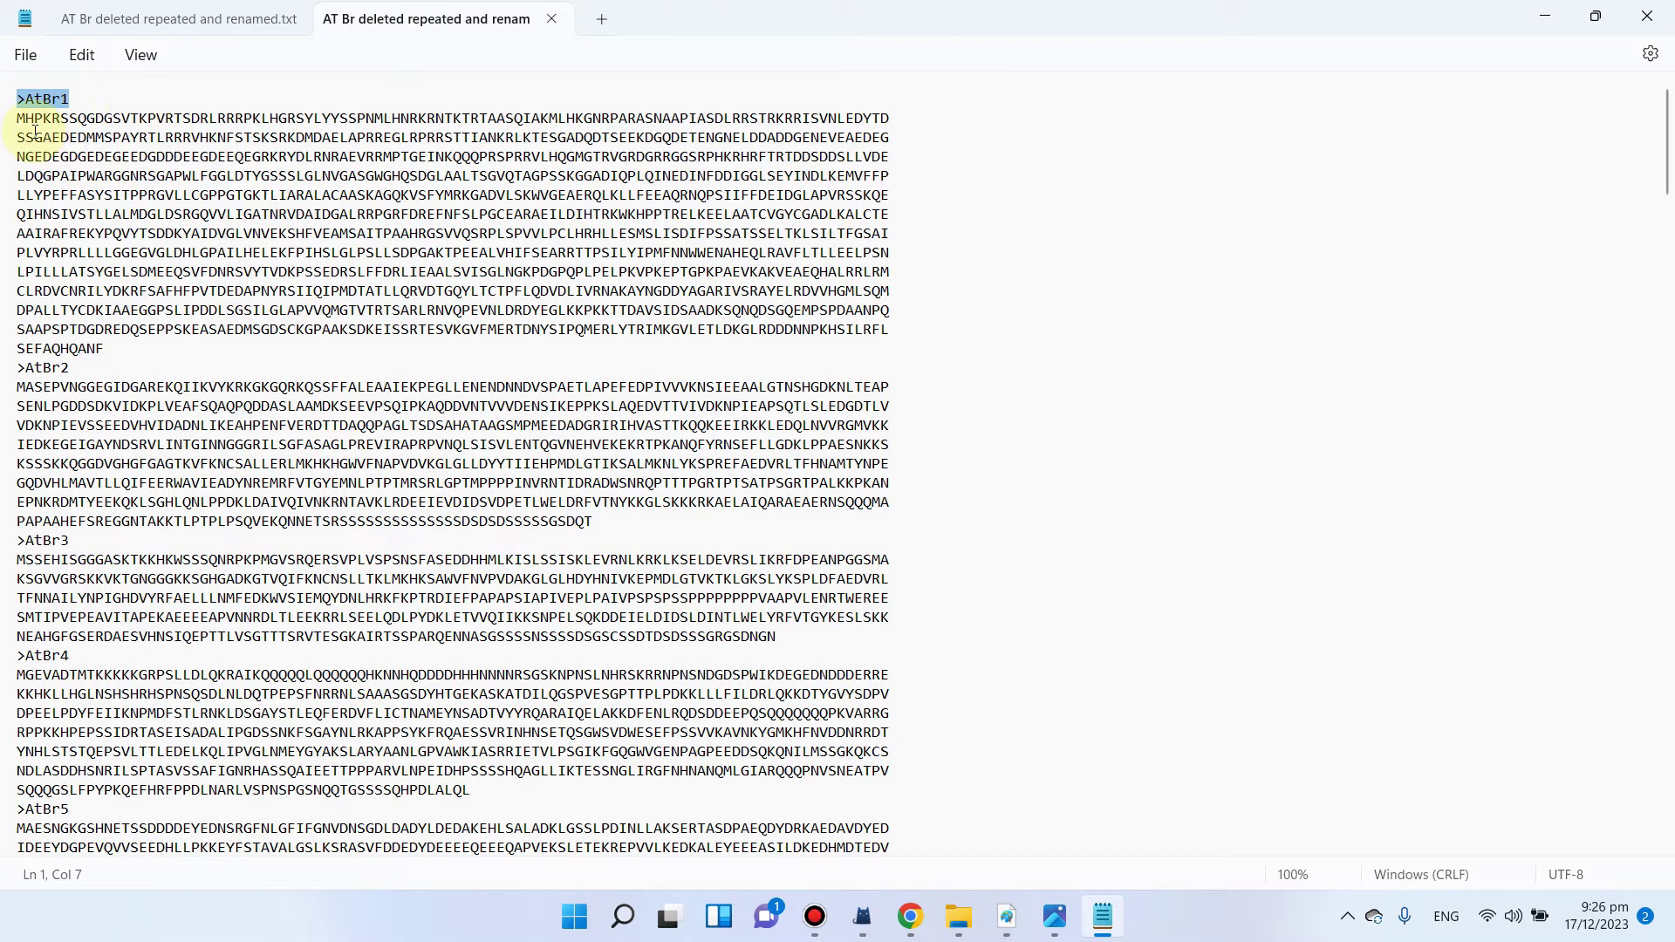
Step: Look through the AtBr protein sequences in the text file, return to the first one and minimize the file
scroll(95, 357, down, 1)
scroll(95, 357, down, 4)
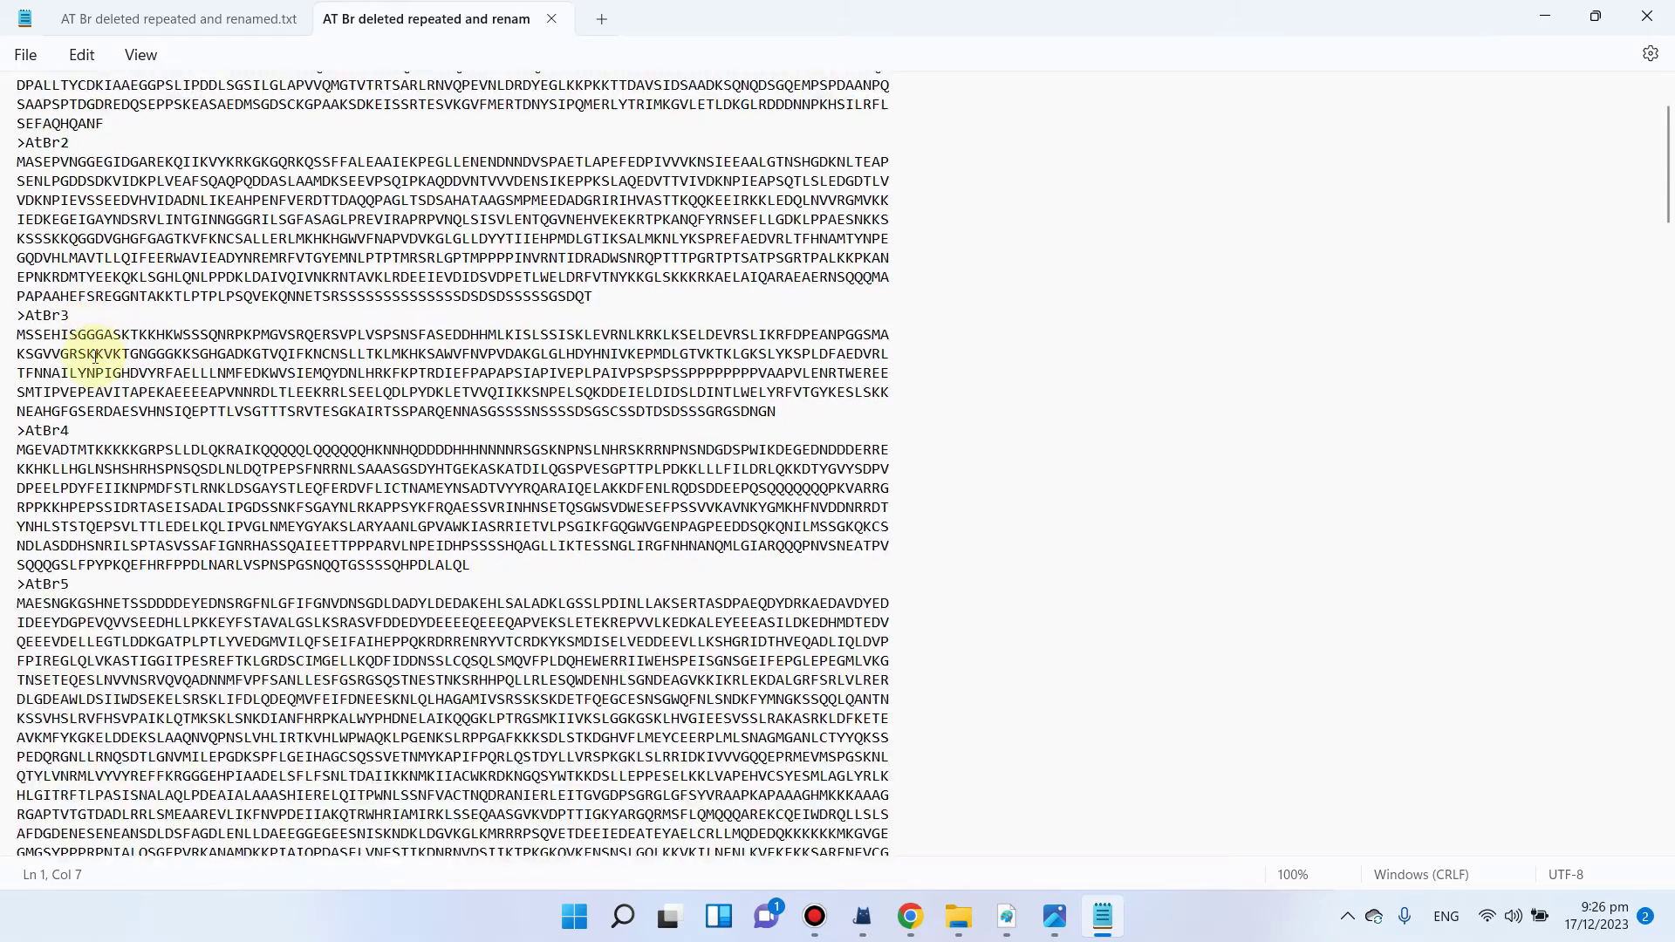
scroll(96, 410, down, 2)
scroll(91, 439, down, 3)
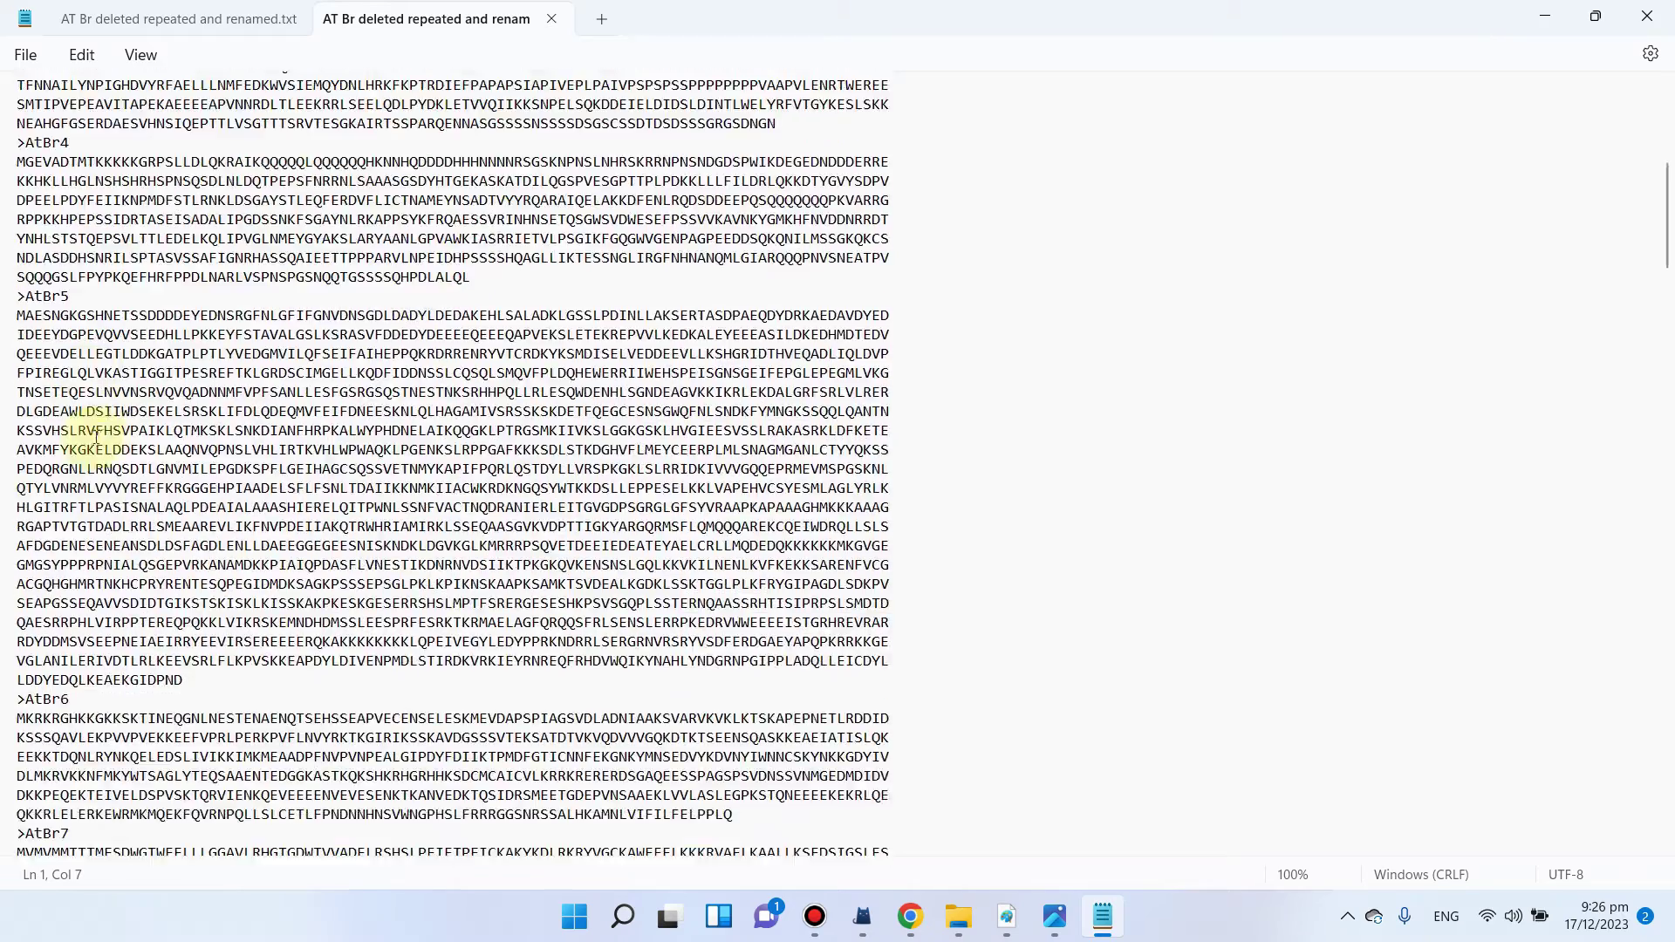
scroll(103, 436, down, 4)
scroll(104, 436, down, 5)
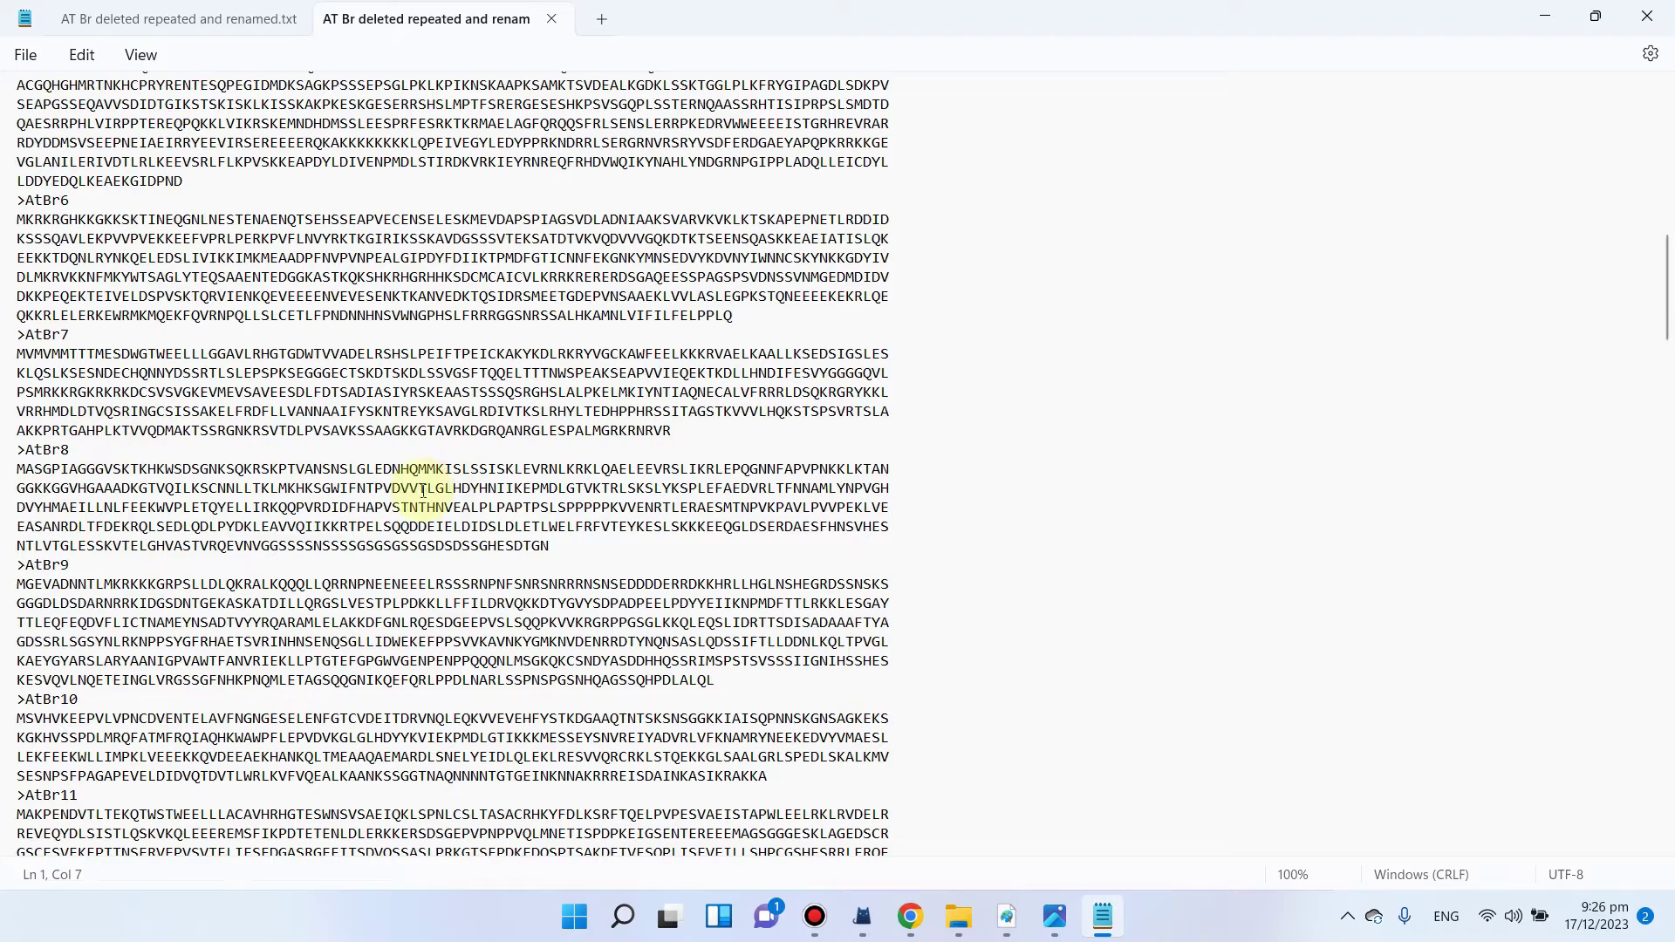
scroll(682, 411, up, 14)
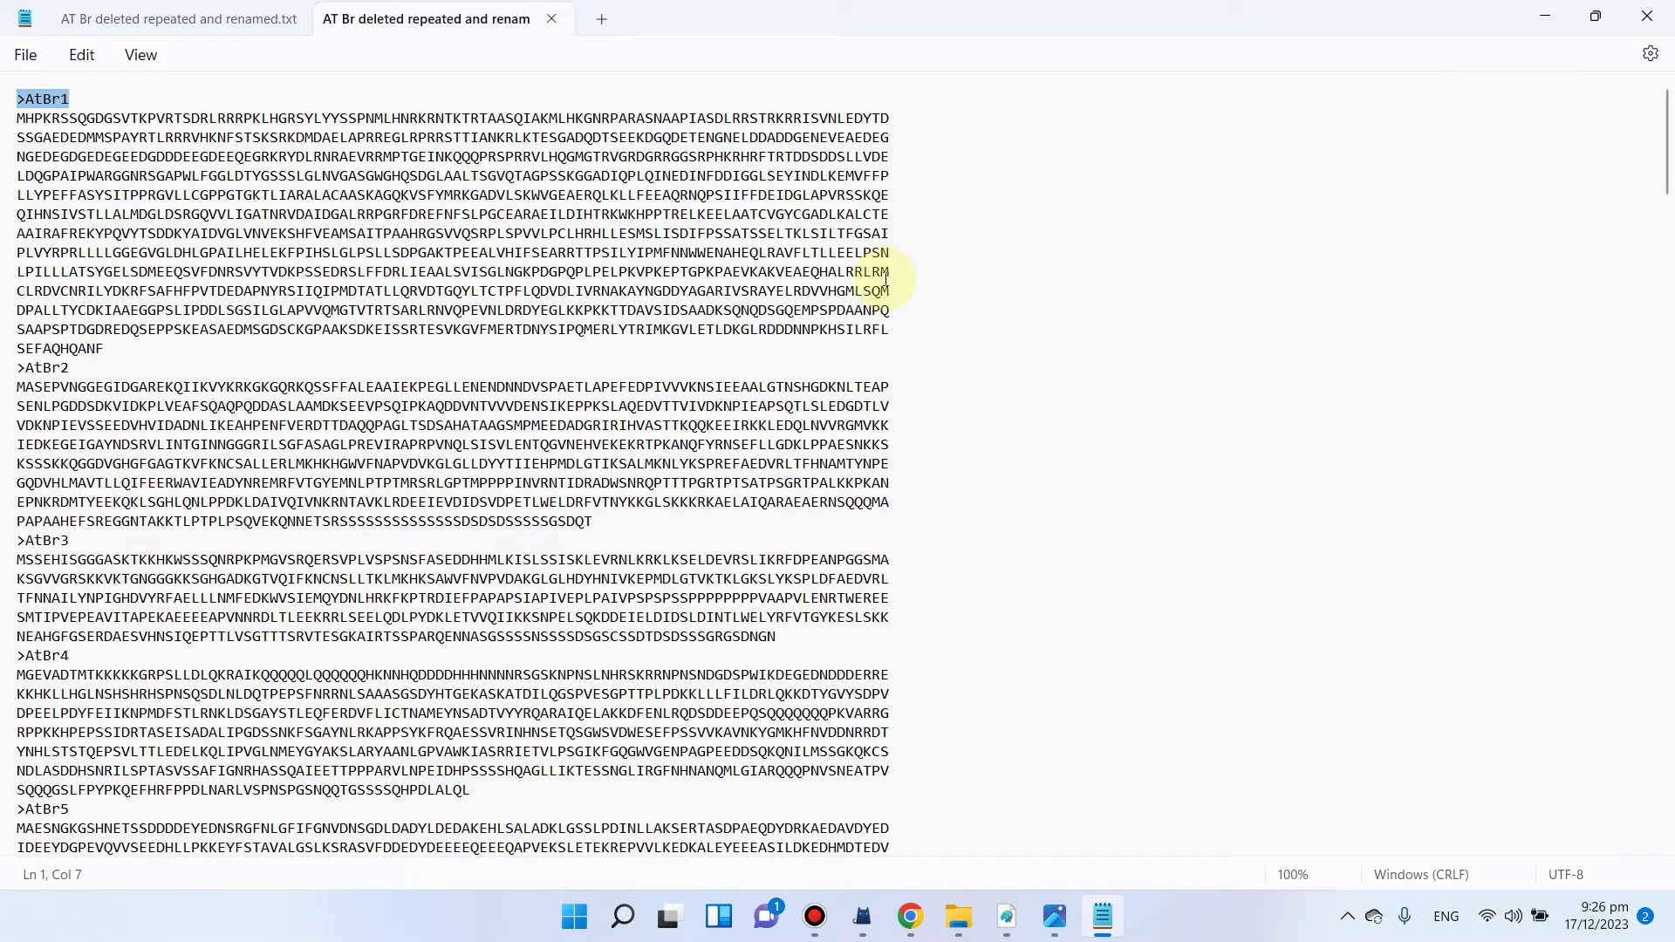
click(1542, 17)
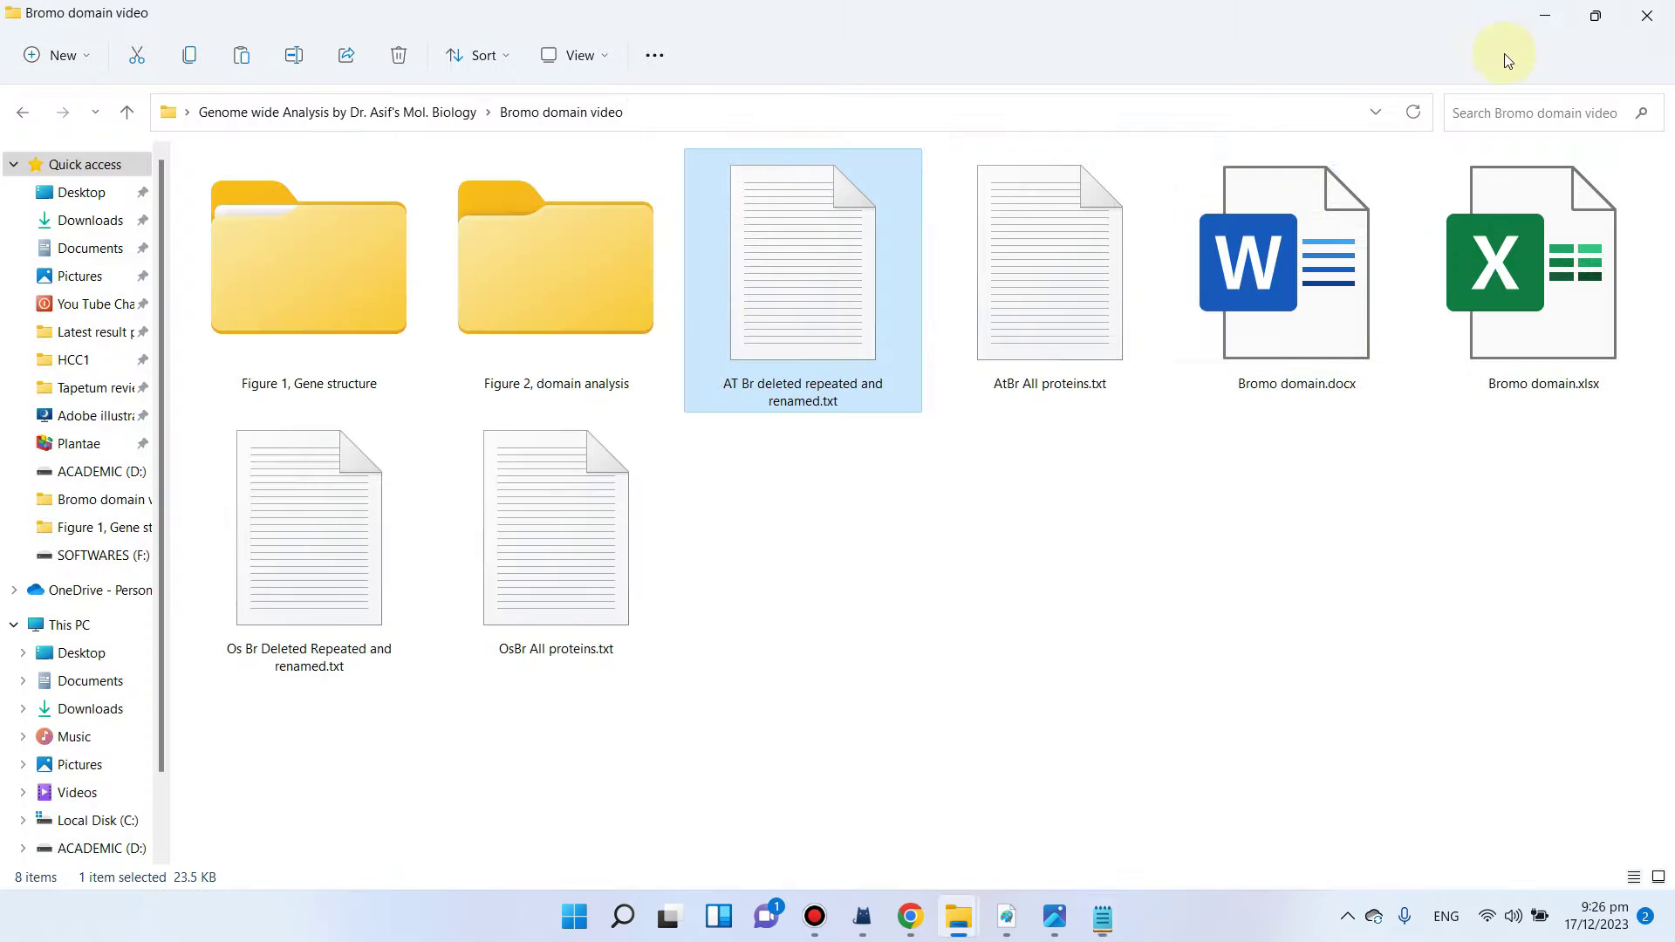
Step: Switch to Chrome and search Google for "cdd ncbi"
click(910, 916)
key(BackSpace)
text(cdd)
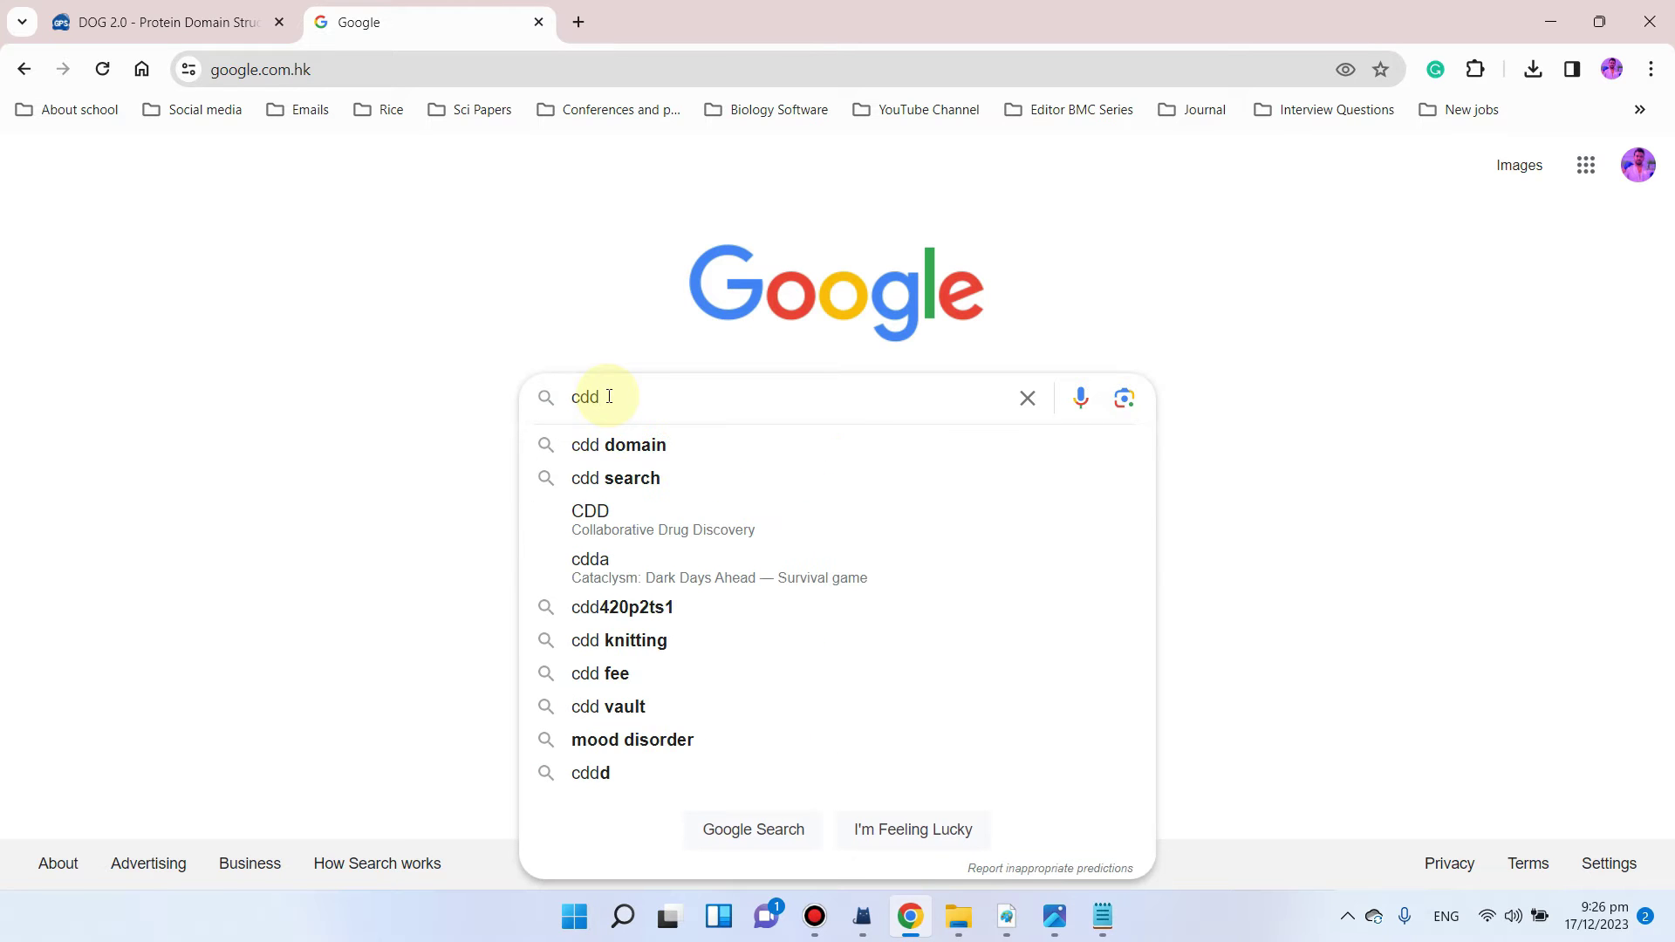
text( ncbi)
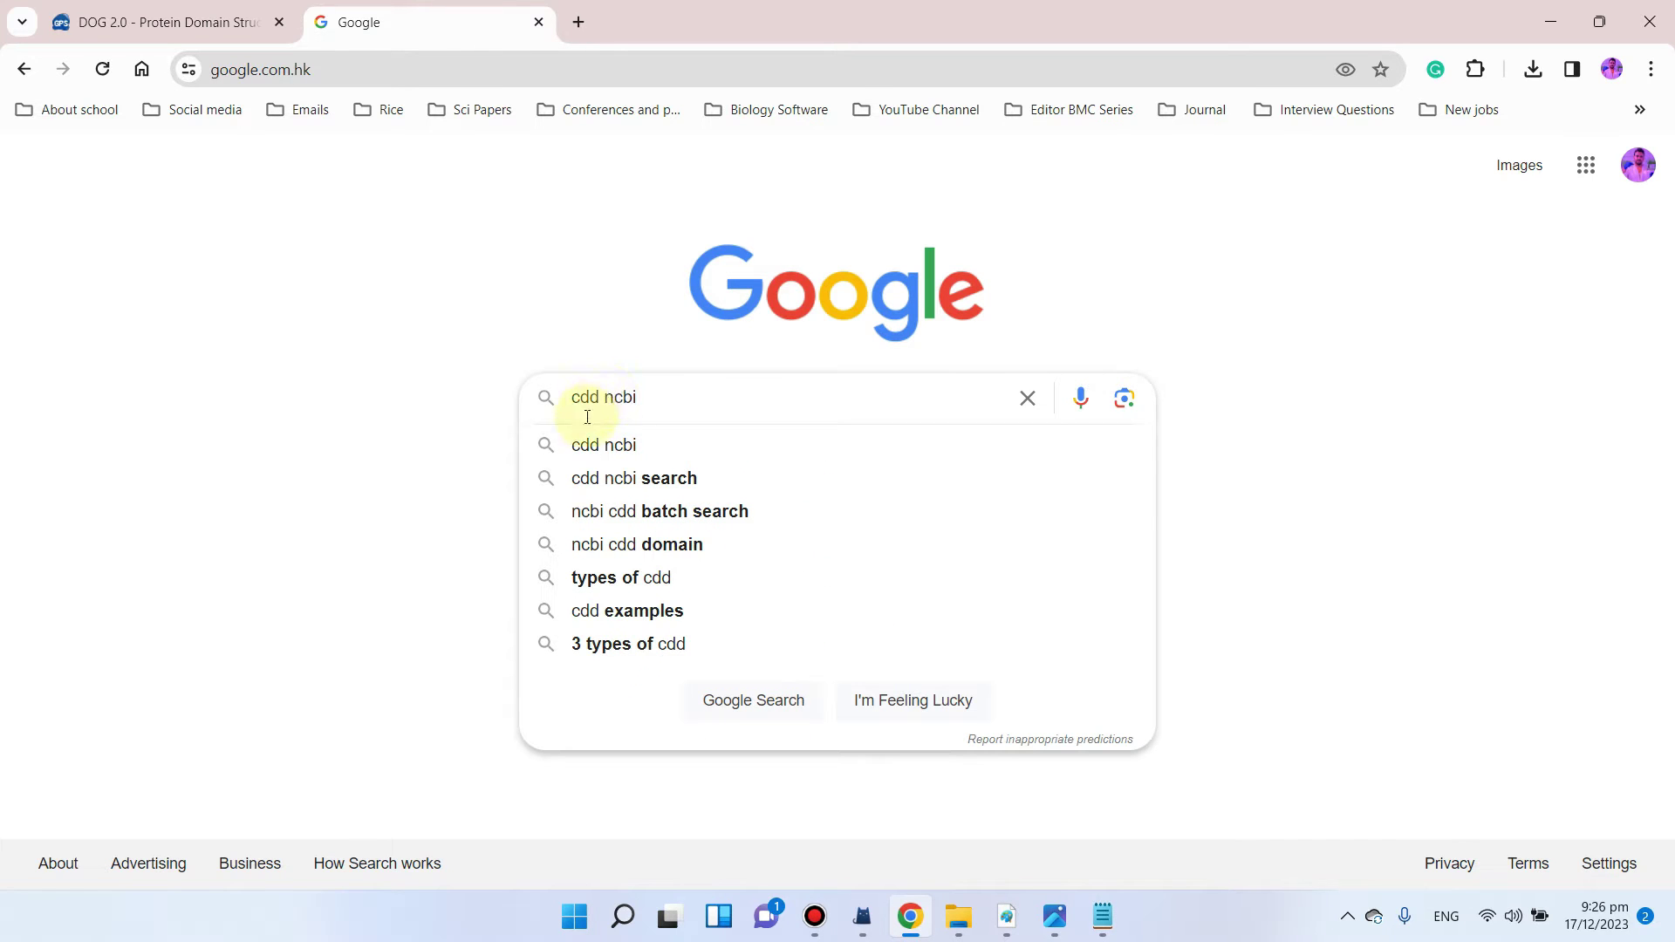
click(648, 458)
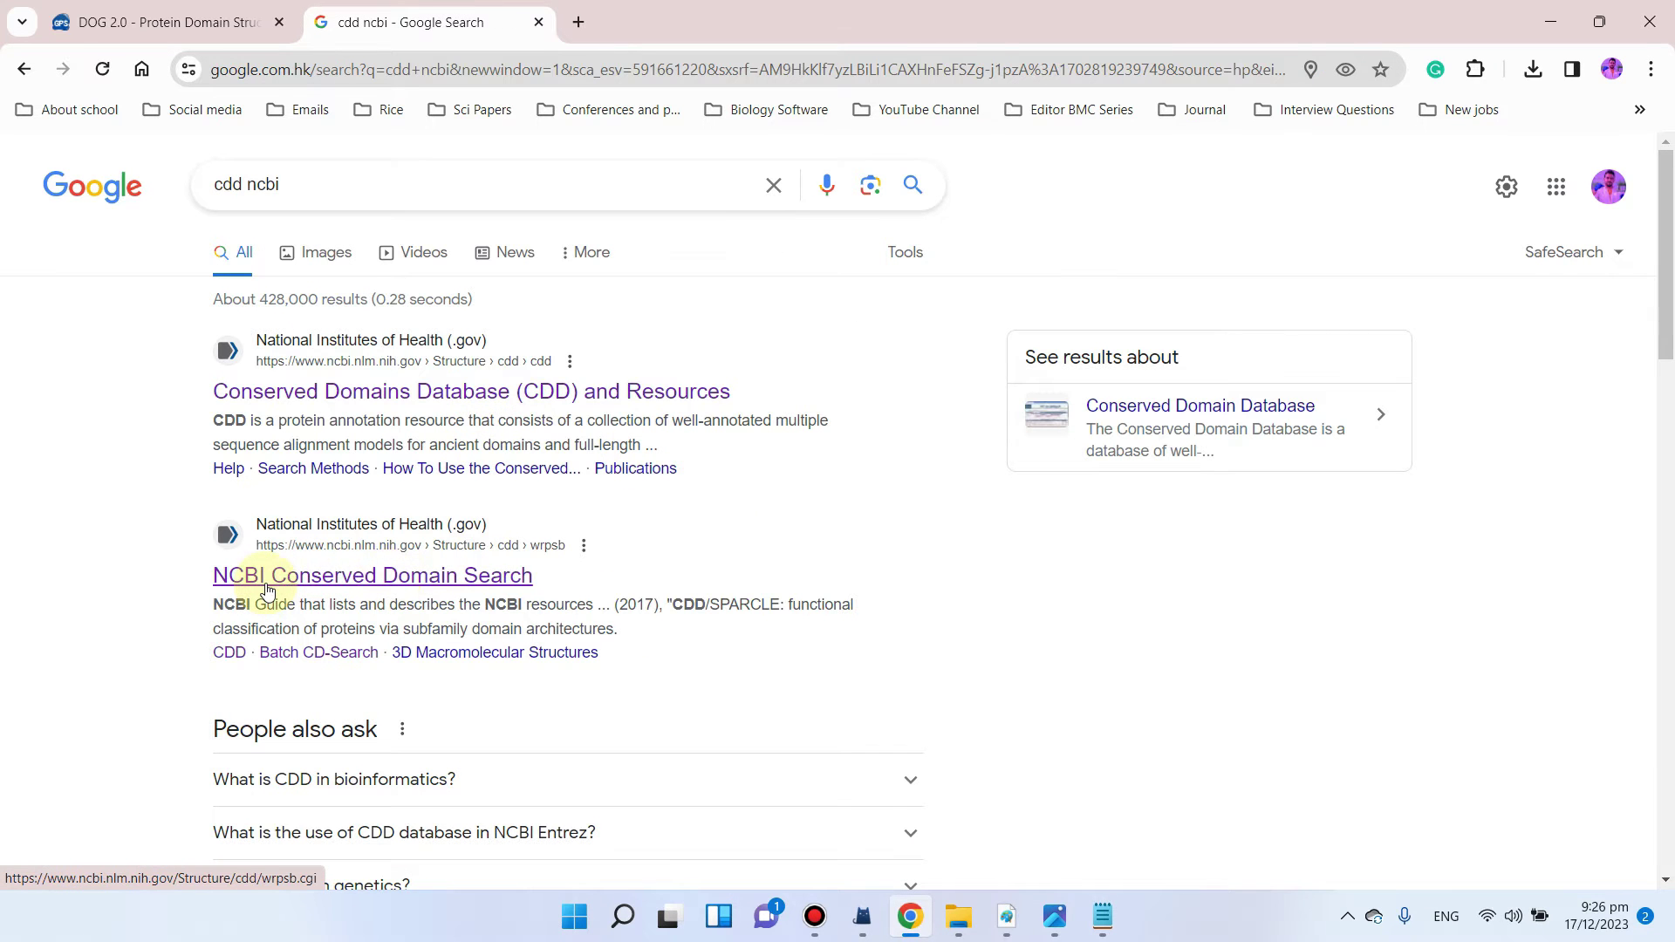
Step: Open the NCBI Conserved Domain Search page from the results and place the cursor in its query sequence box
scroll(344, 579, down, 4)
scroll(374, 591, up, 1)
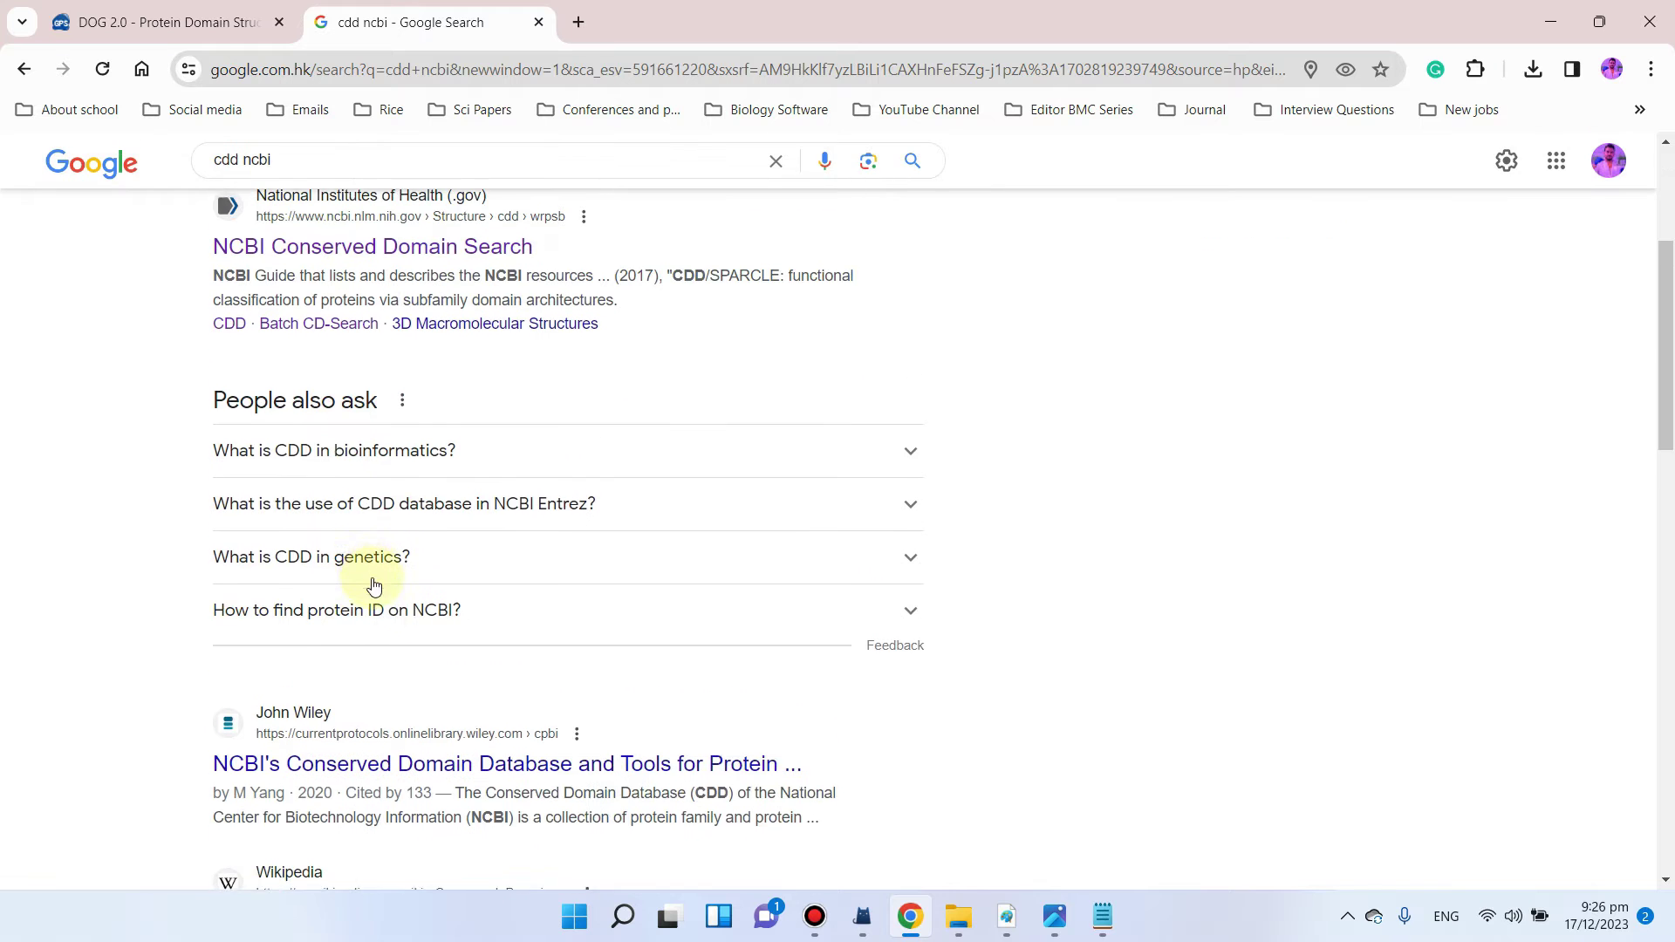
scroll(377, 590, down, 4)
scroll(377, 590, up, 7)
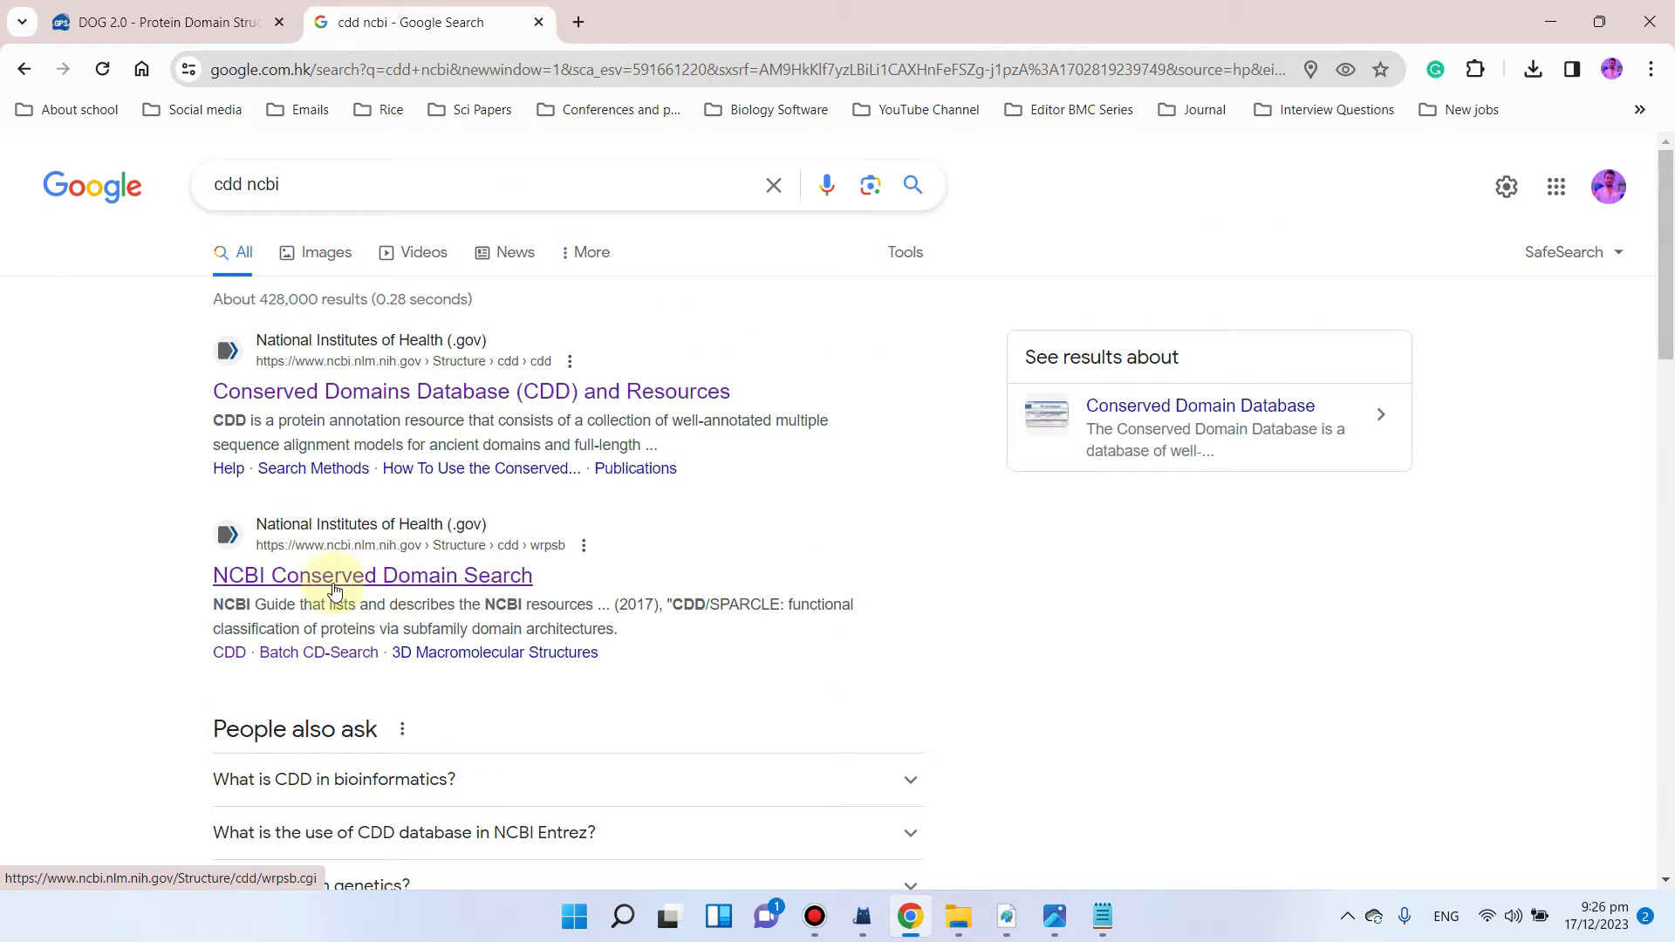
click(434, 583)
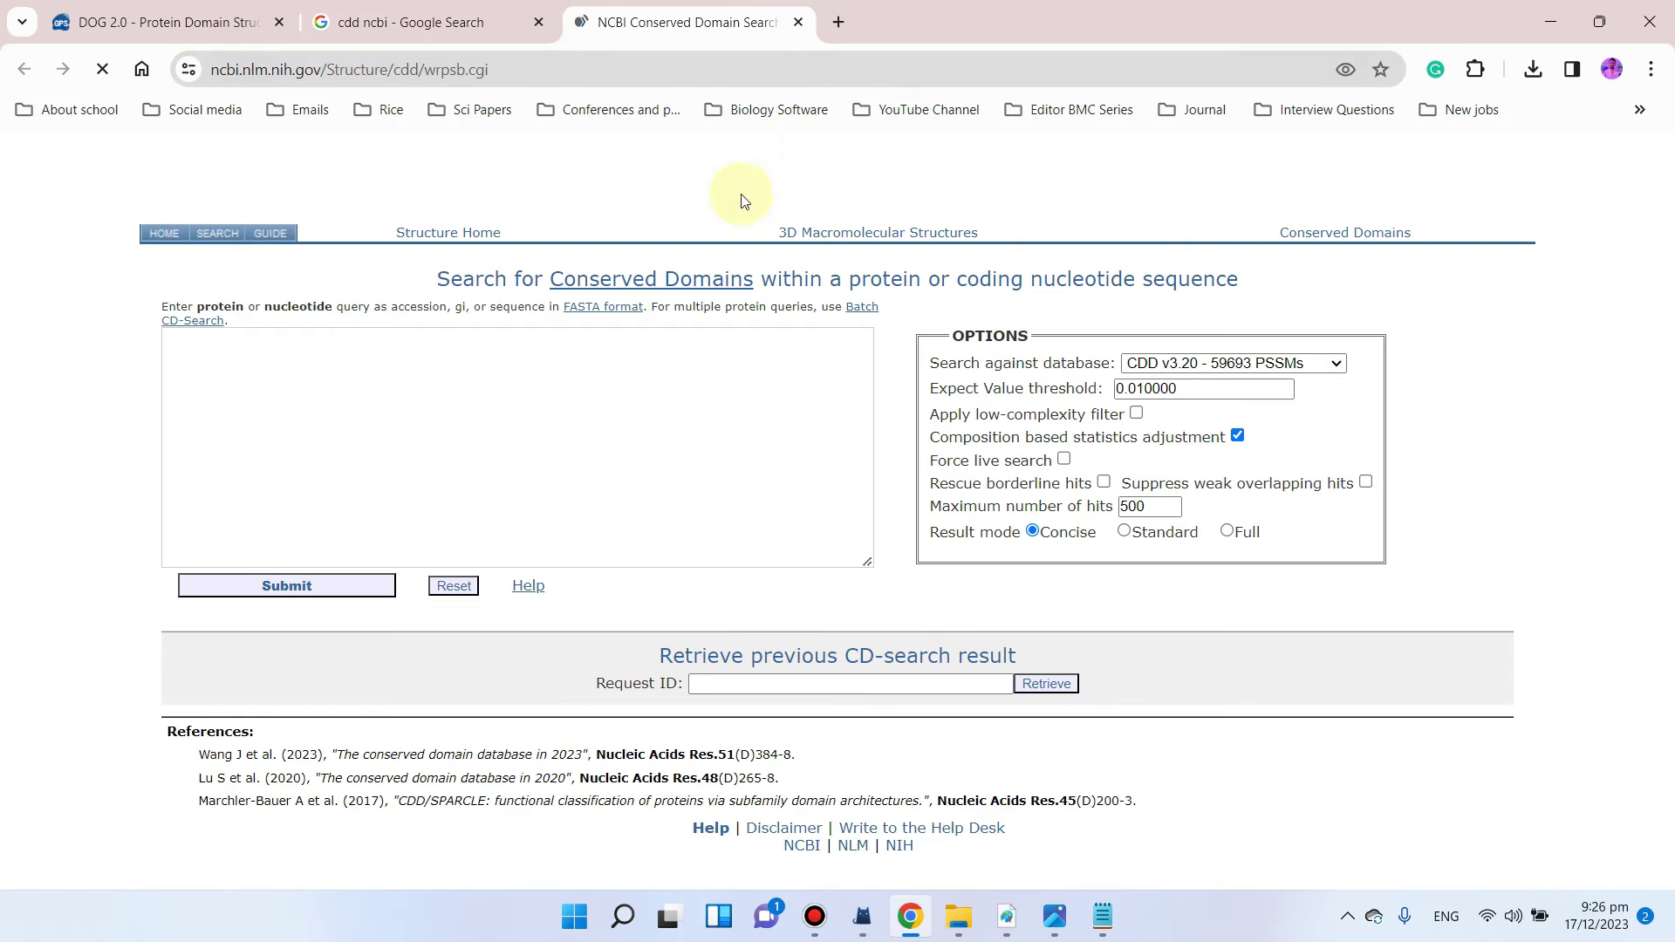
click(233, 355)
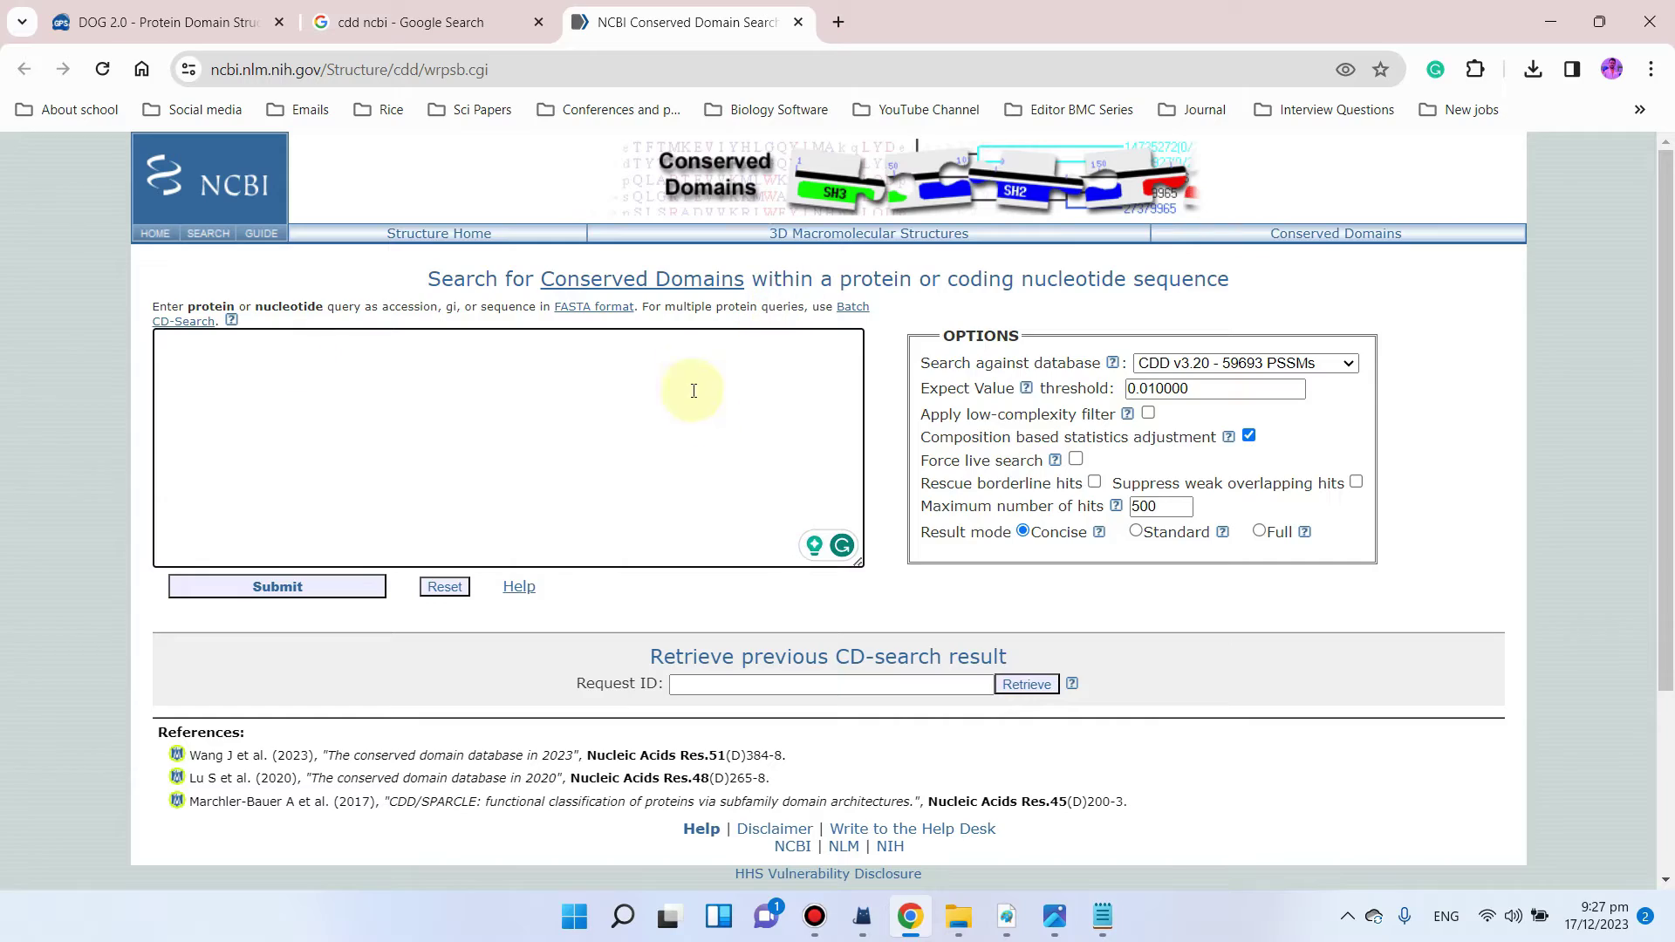
Step: Copy all the AtBr protein sequences from the open text file and minimize it to return to the Conserved Domain Search page
click(1102, 916)
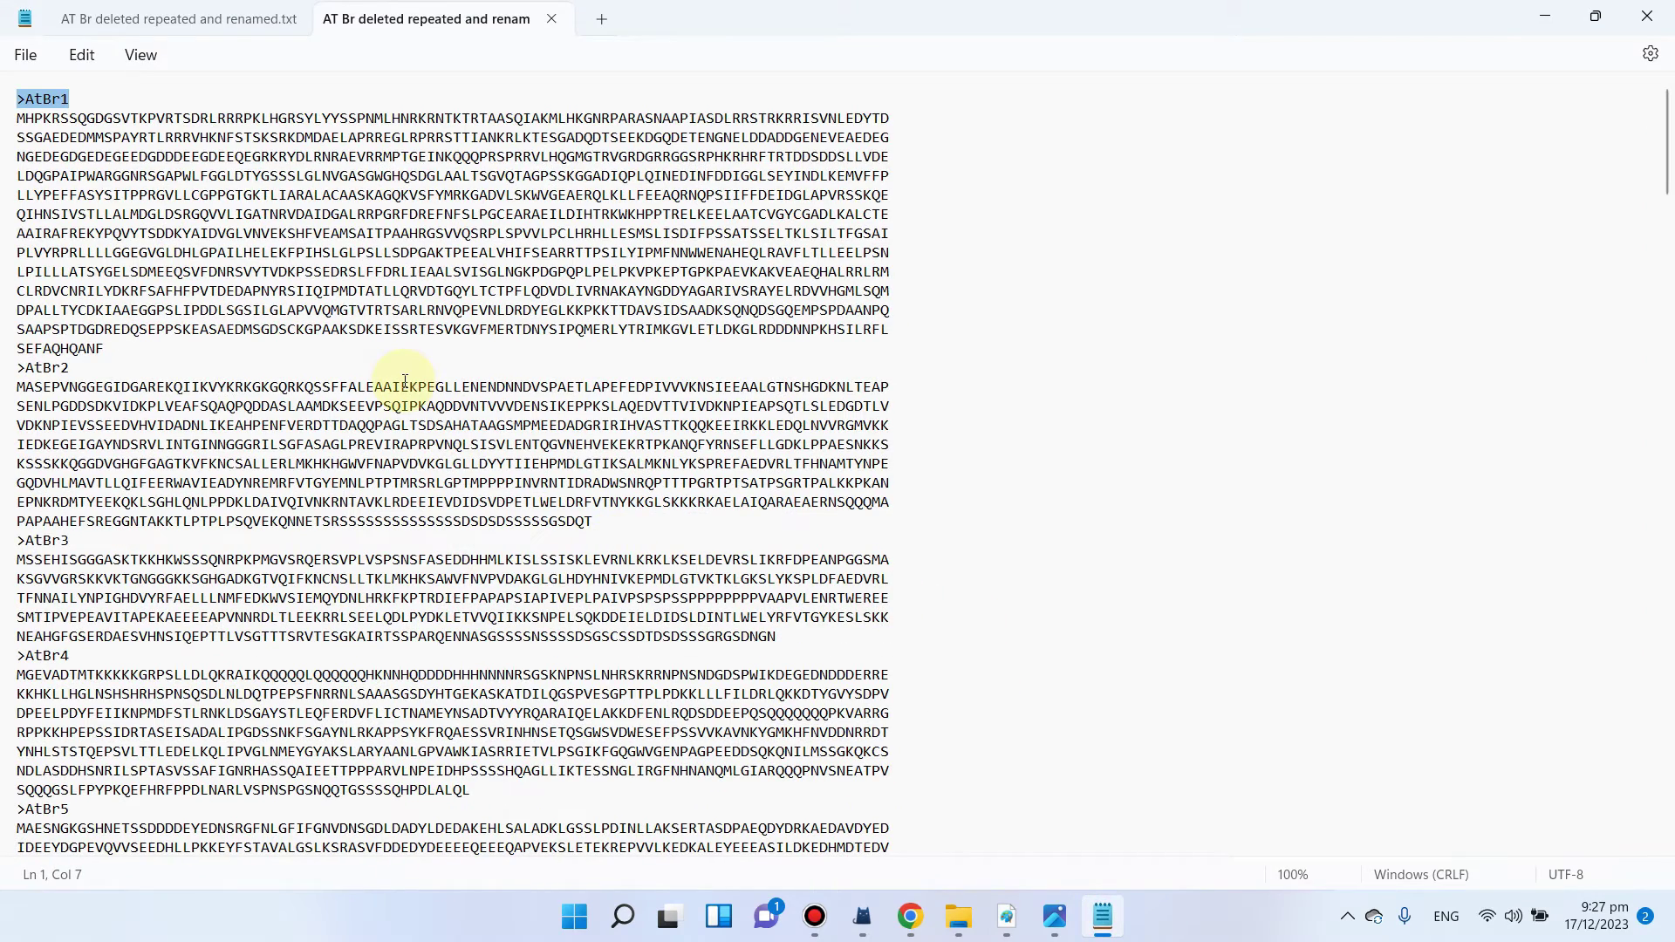
key(ctrl+a)
scroll(406, 332, up, 20)
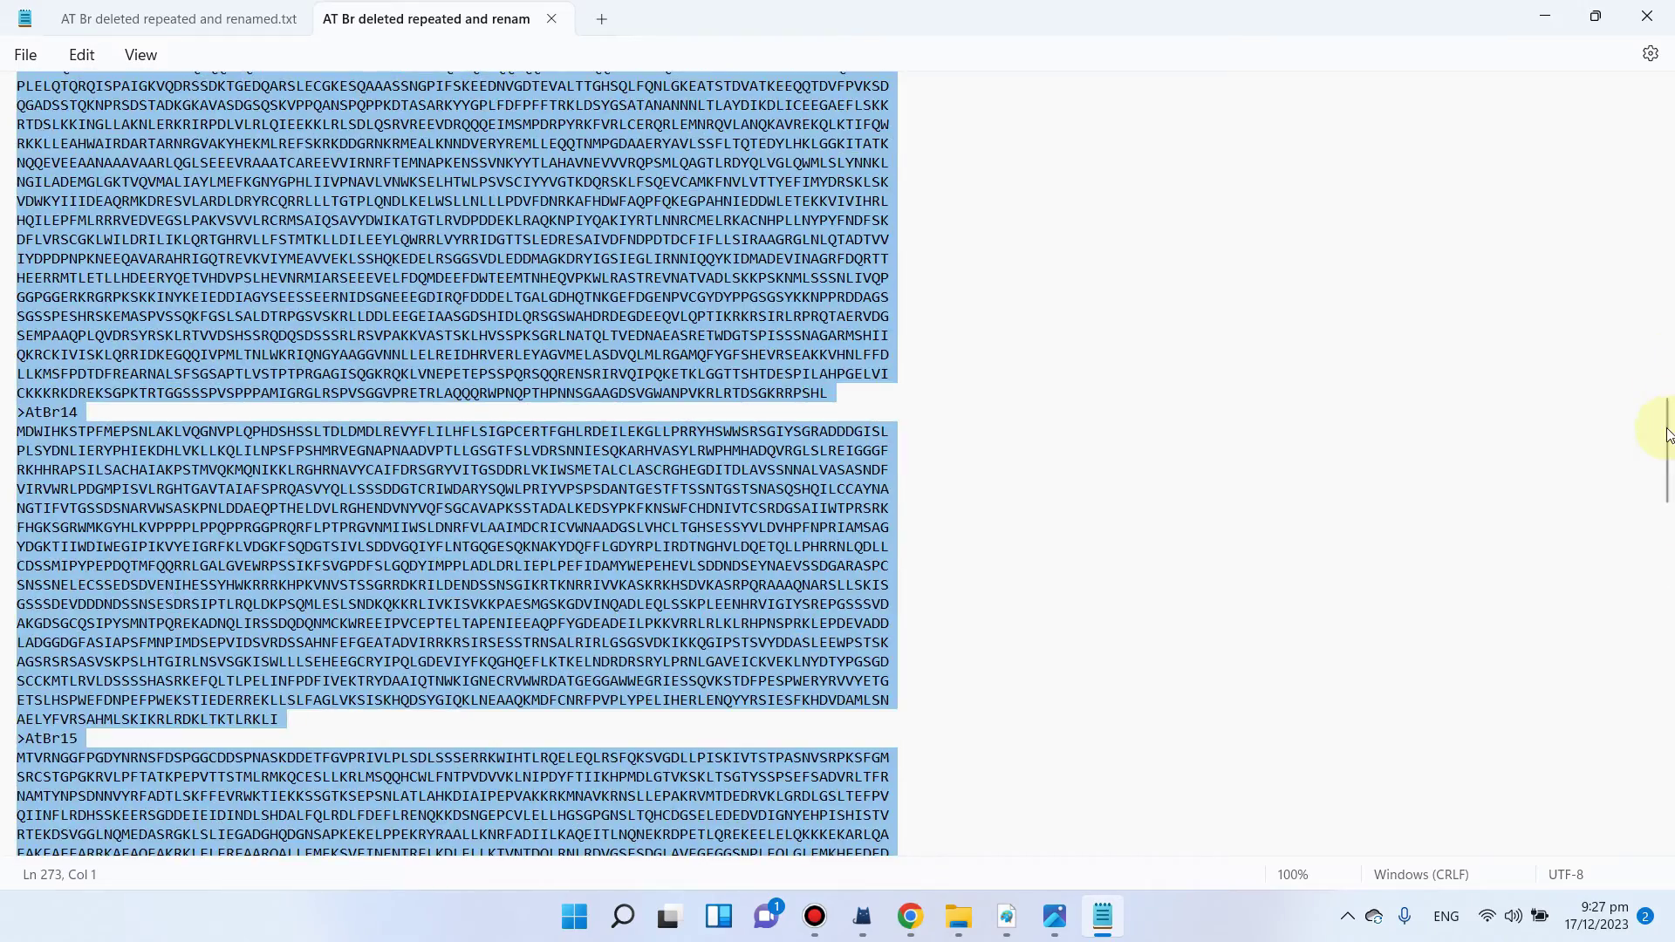
drag(1667, 433, 1664, 93)
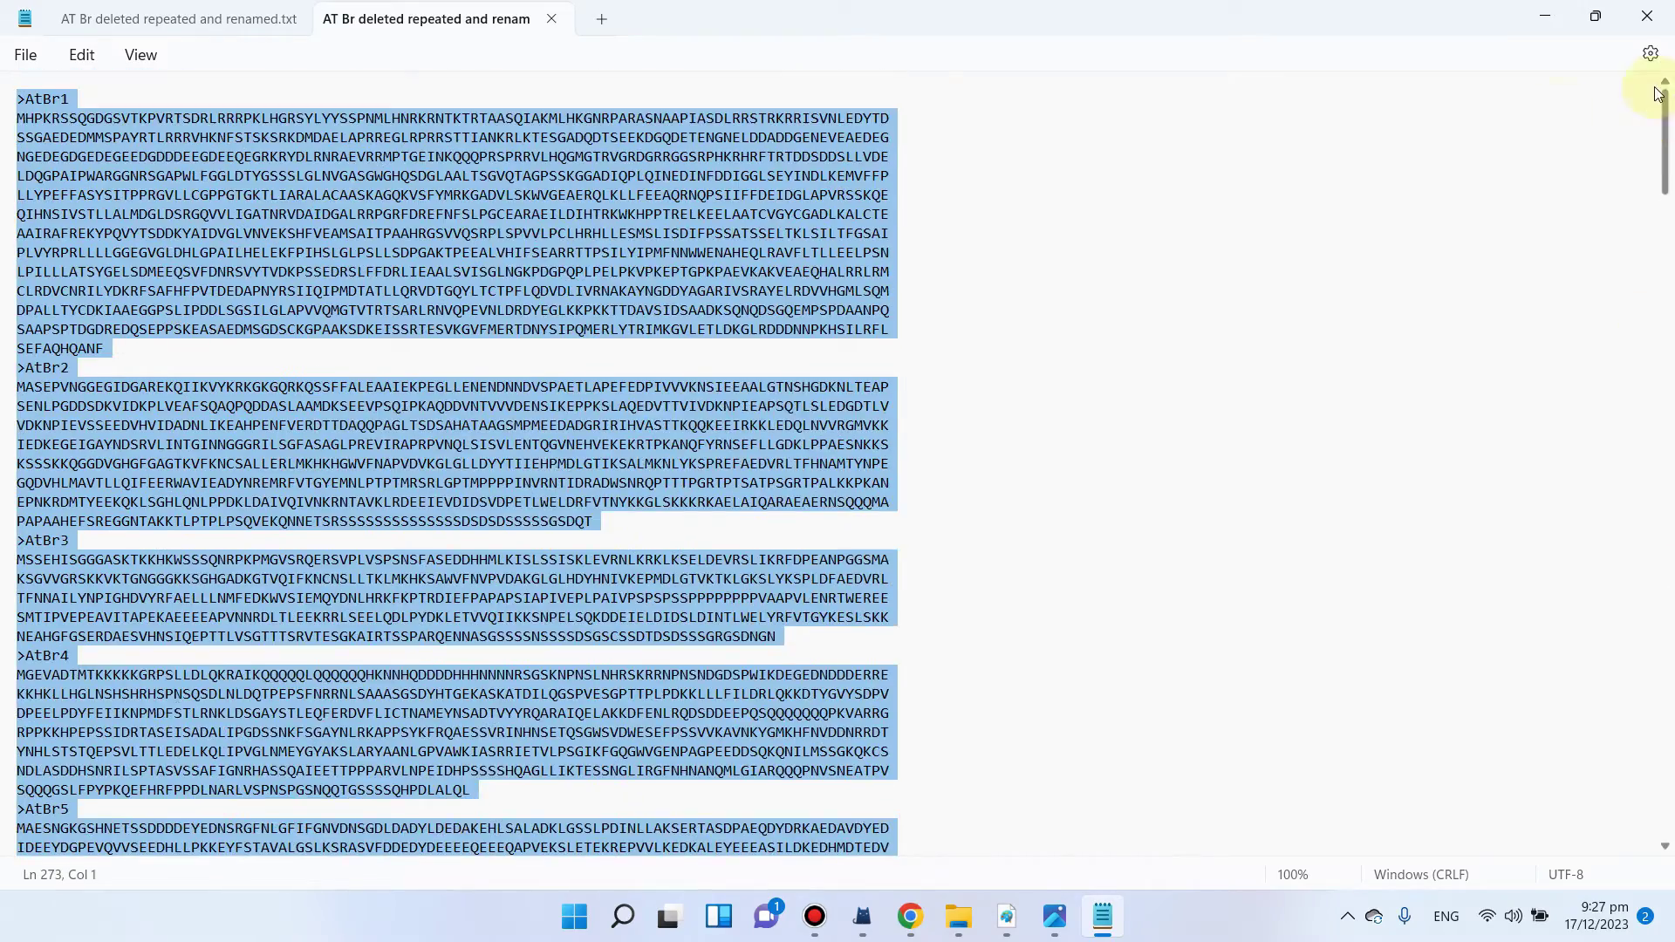
right_click(493, 239)
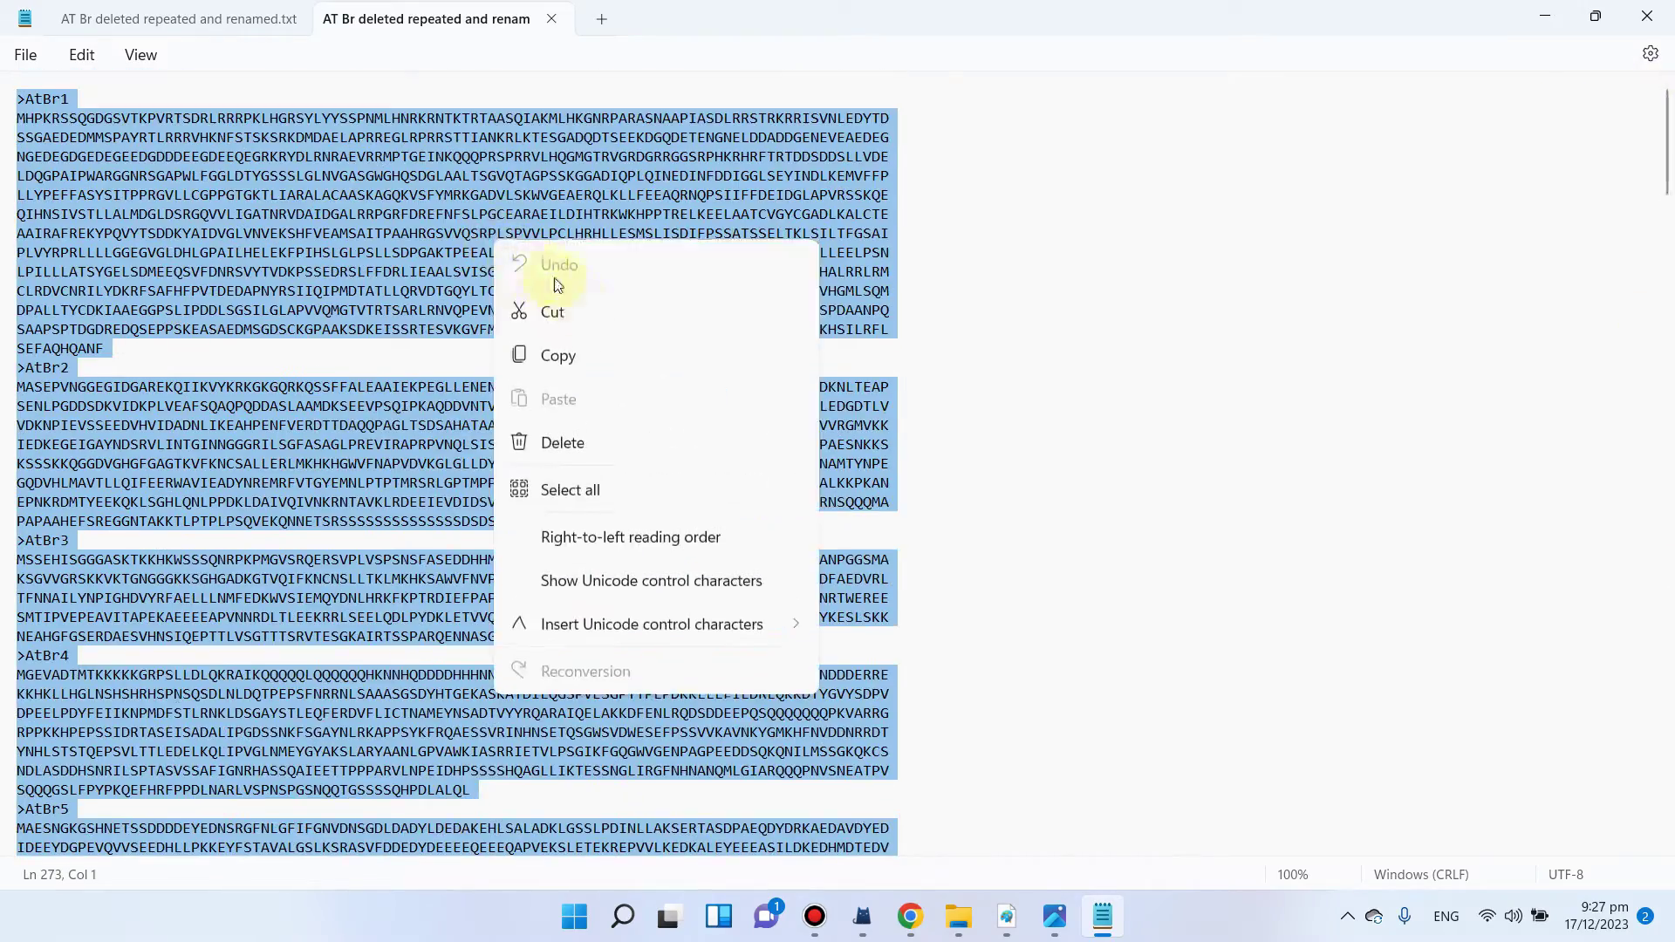
click(579, 349)
click(1545, 16)
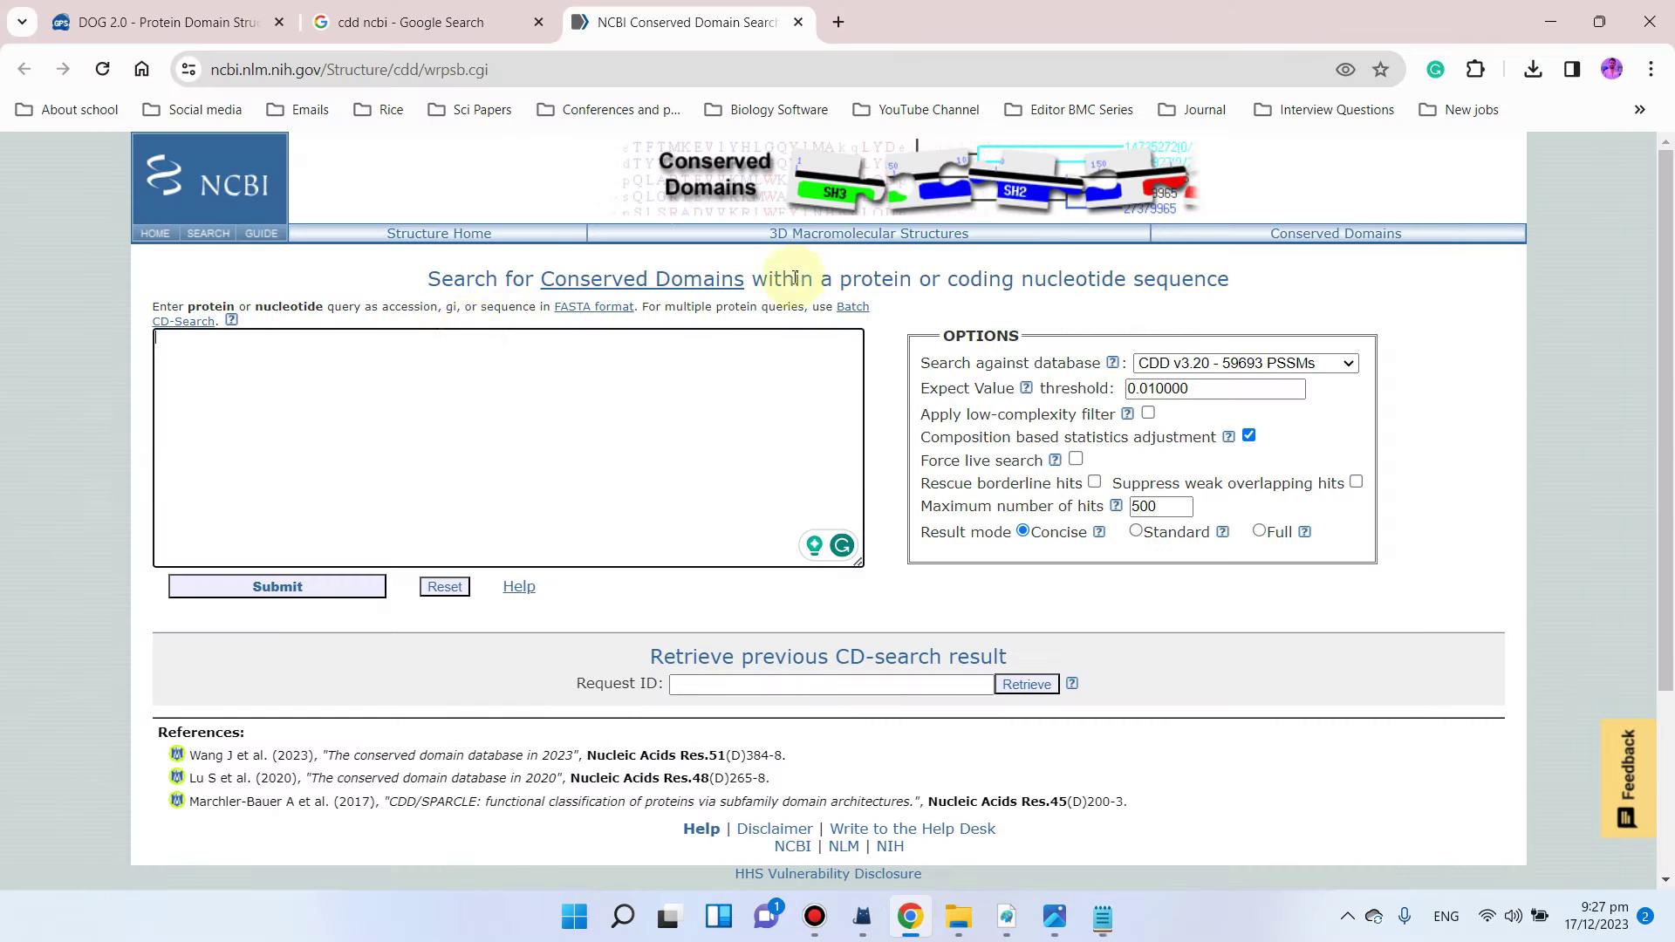
Step: Paste the copied AtBr sequences into the query box and check the pasted text back to >AtBr1
click(312, 382)
key(ctrl+v)
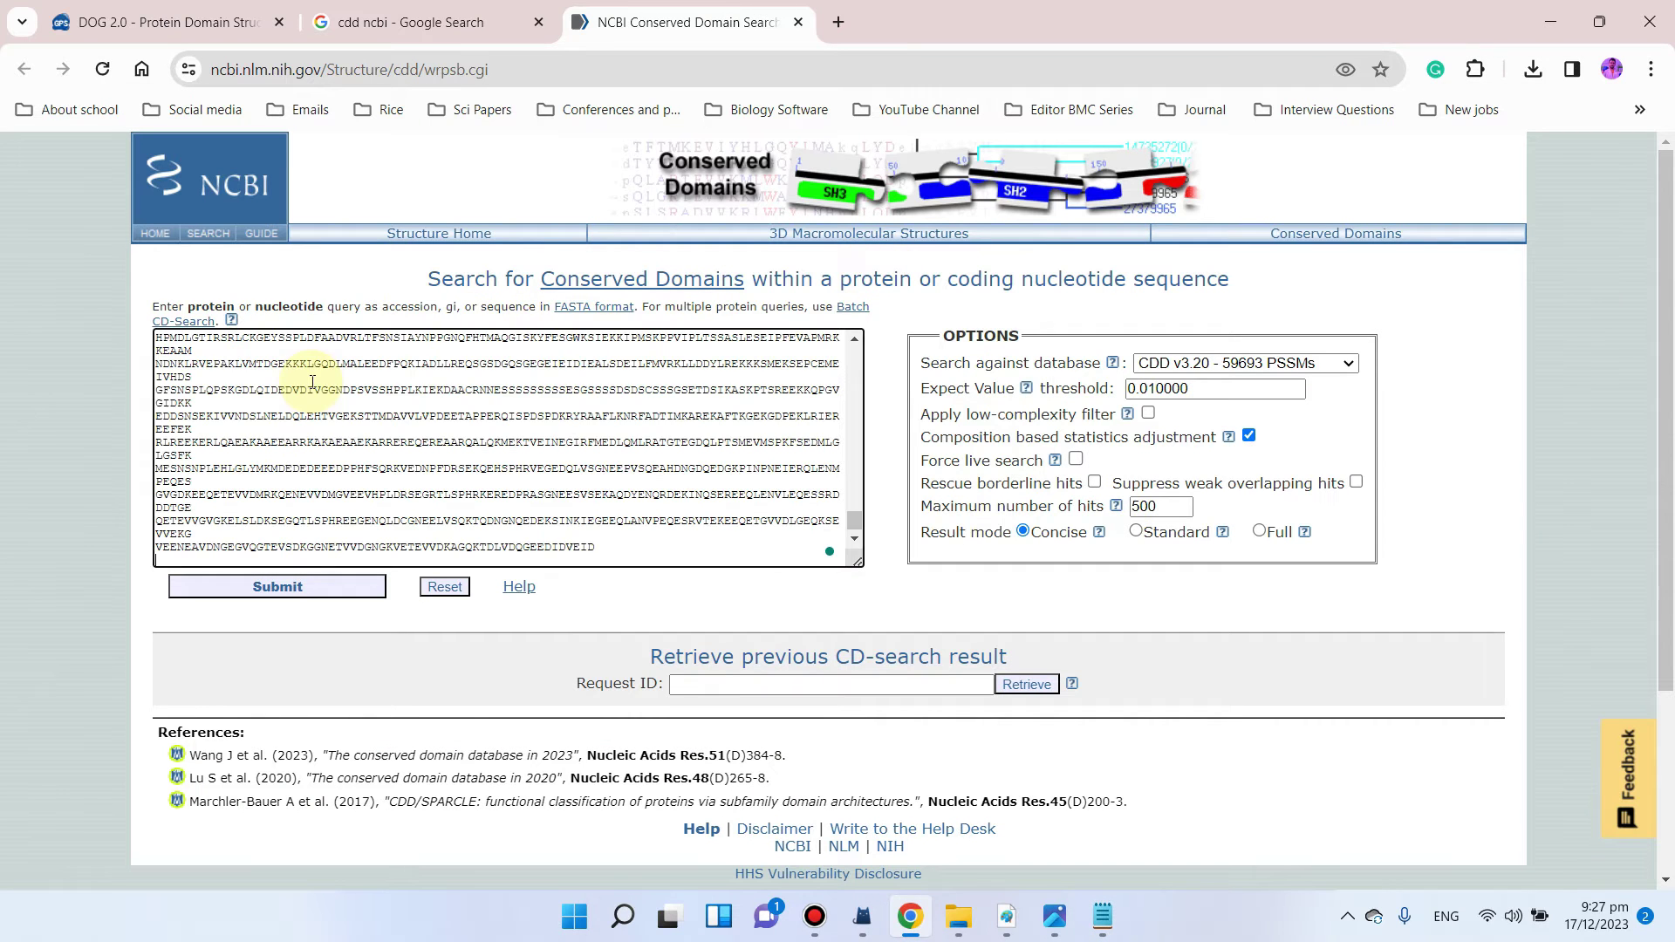
scroll(815, 351, up, 5)
scroll(815, 352, up, 5)
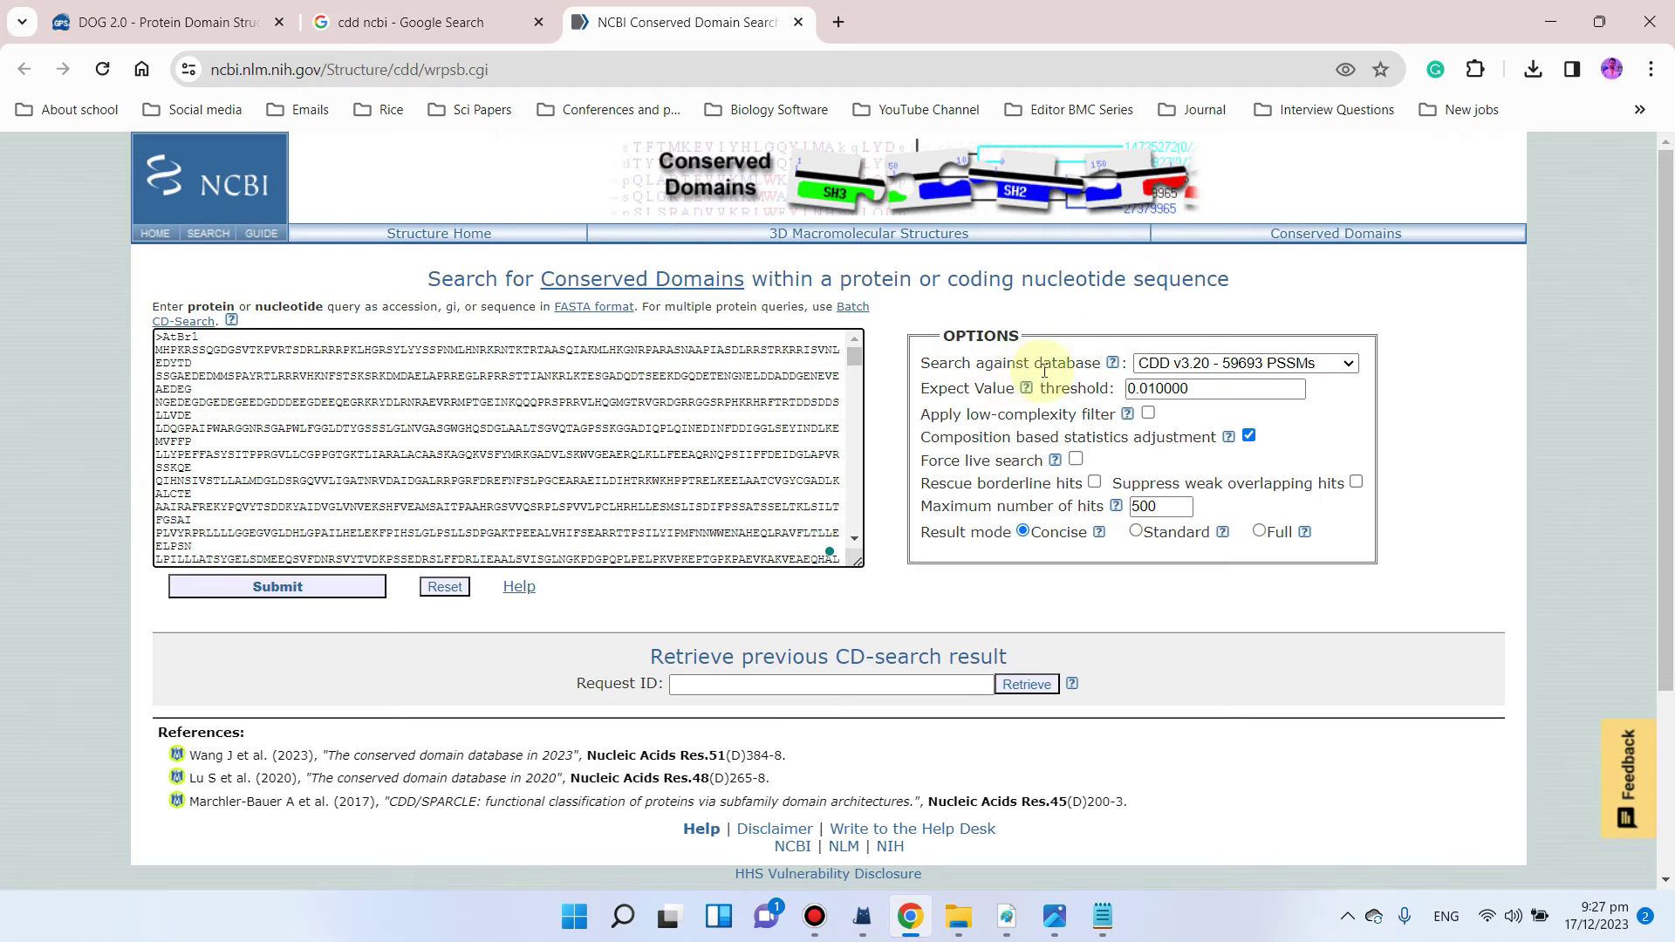
Step: Set the search database to Pfam v34.0 - 19178 PSSMs and the result mode to Standard, and submit the search
click(1342, 370)
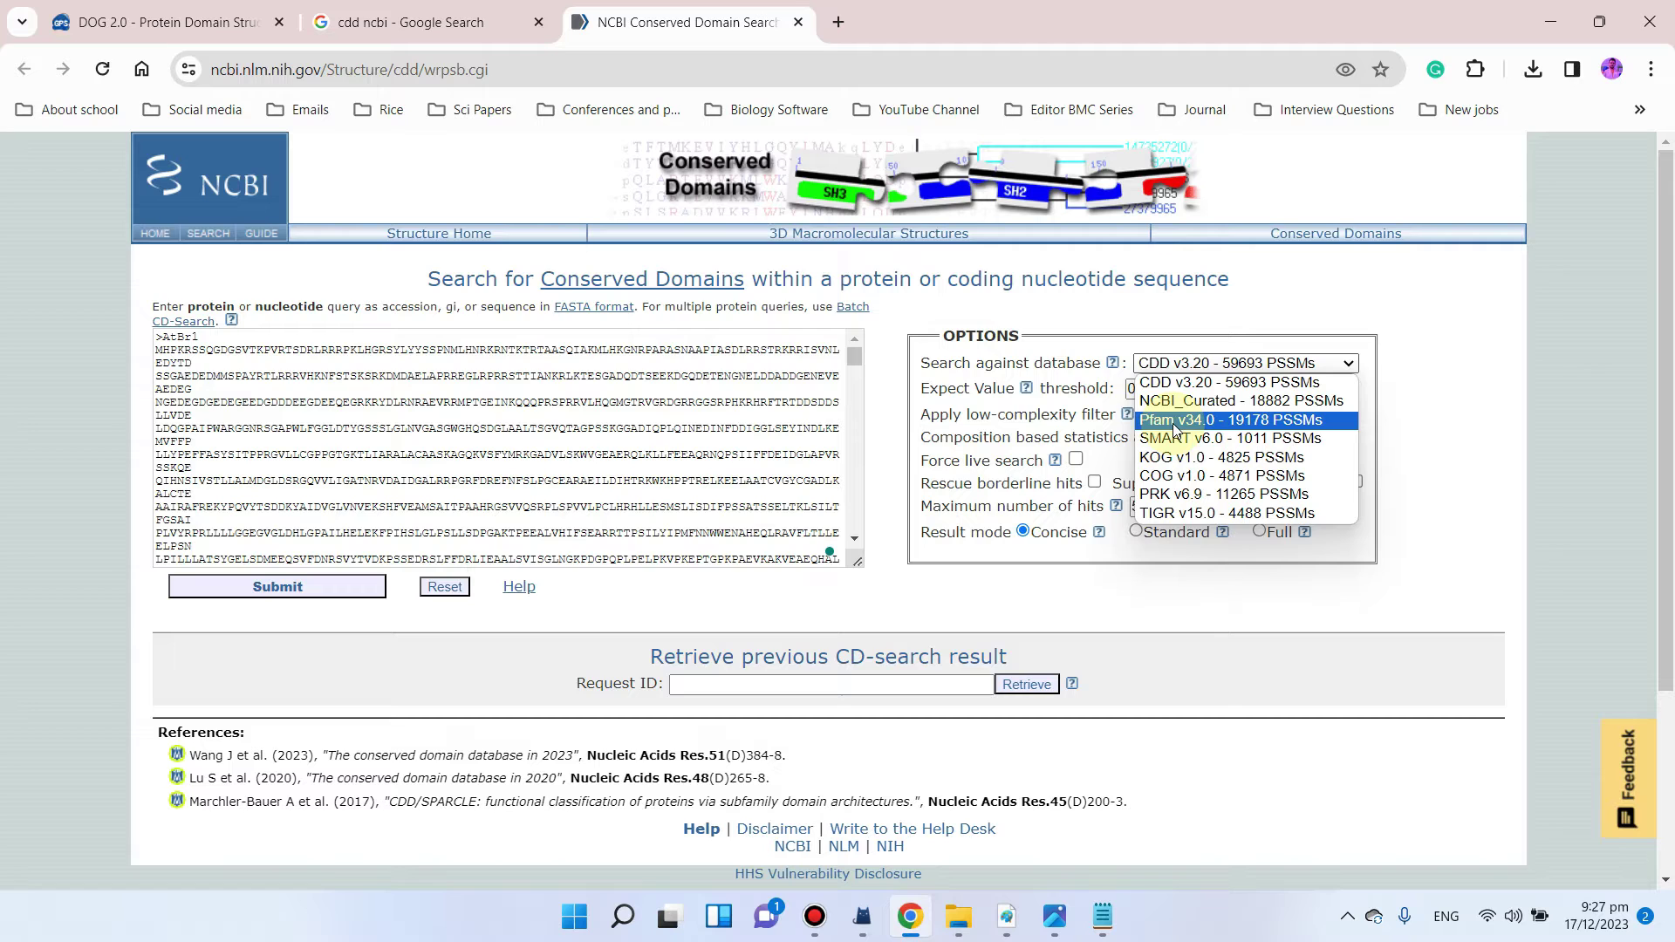
click(1175, 421)
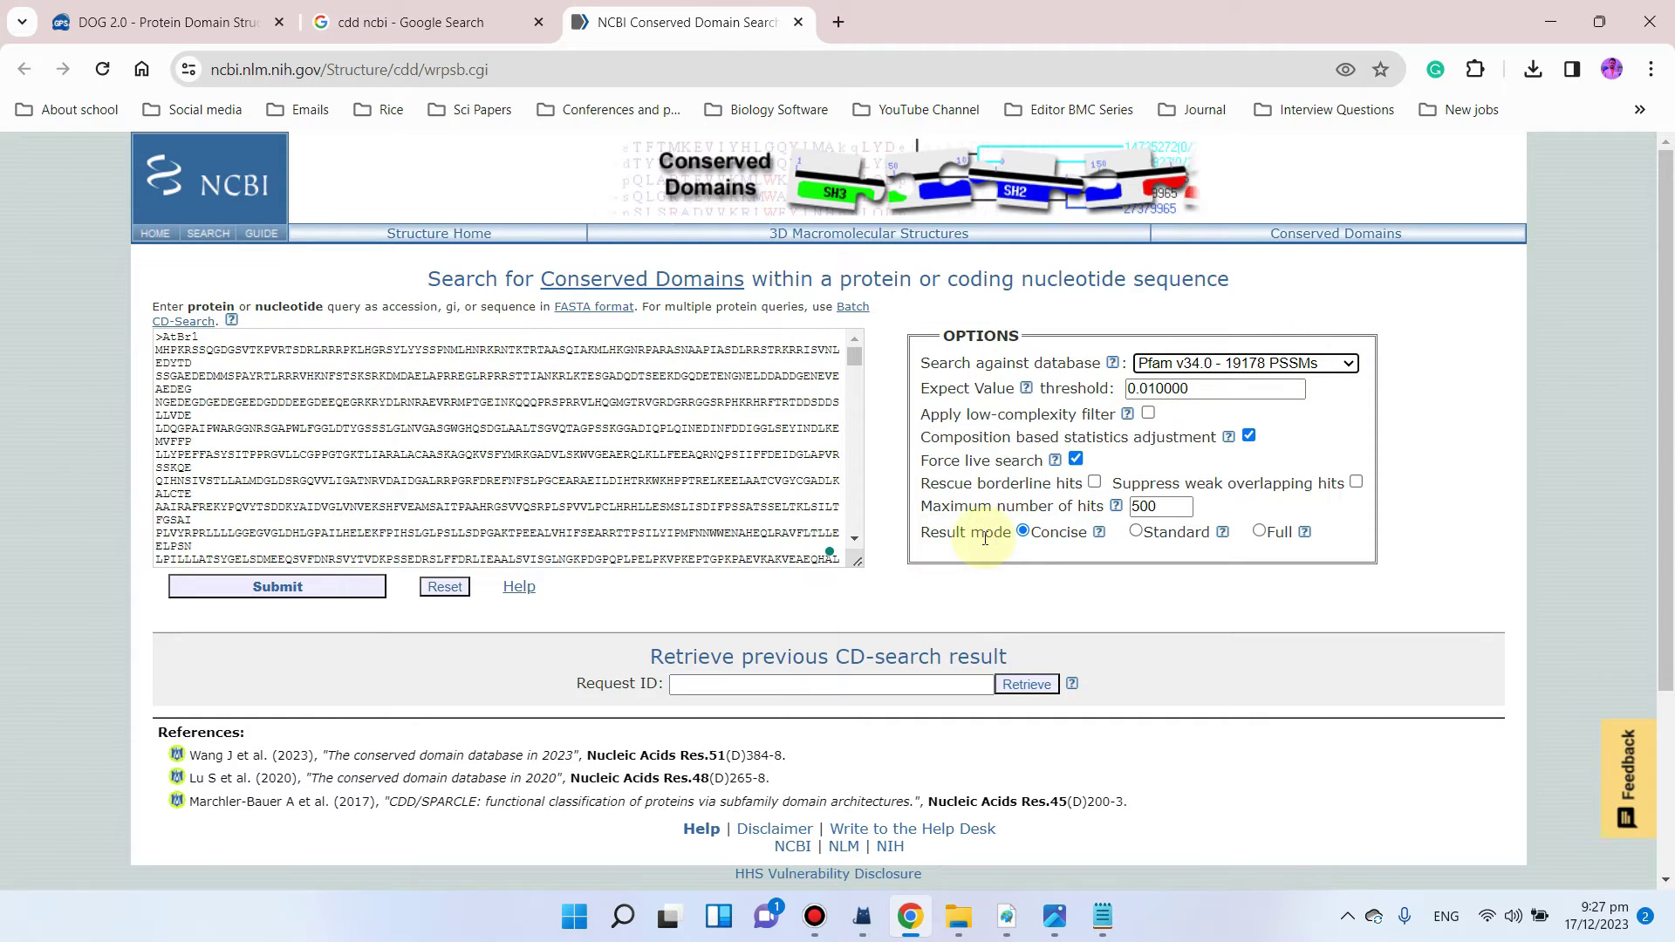
click(1260, 532)
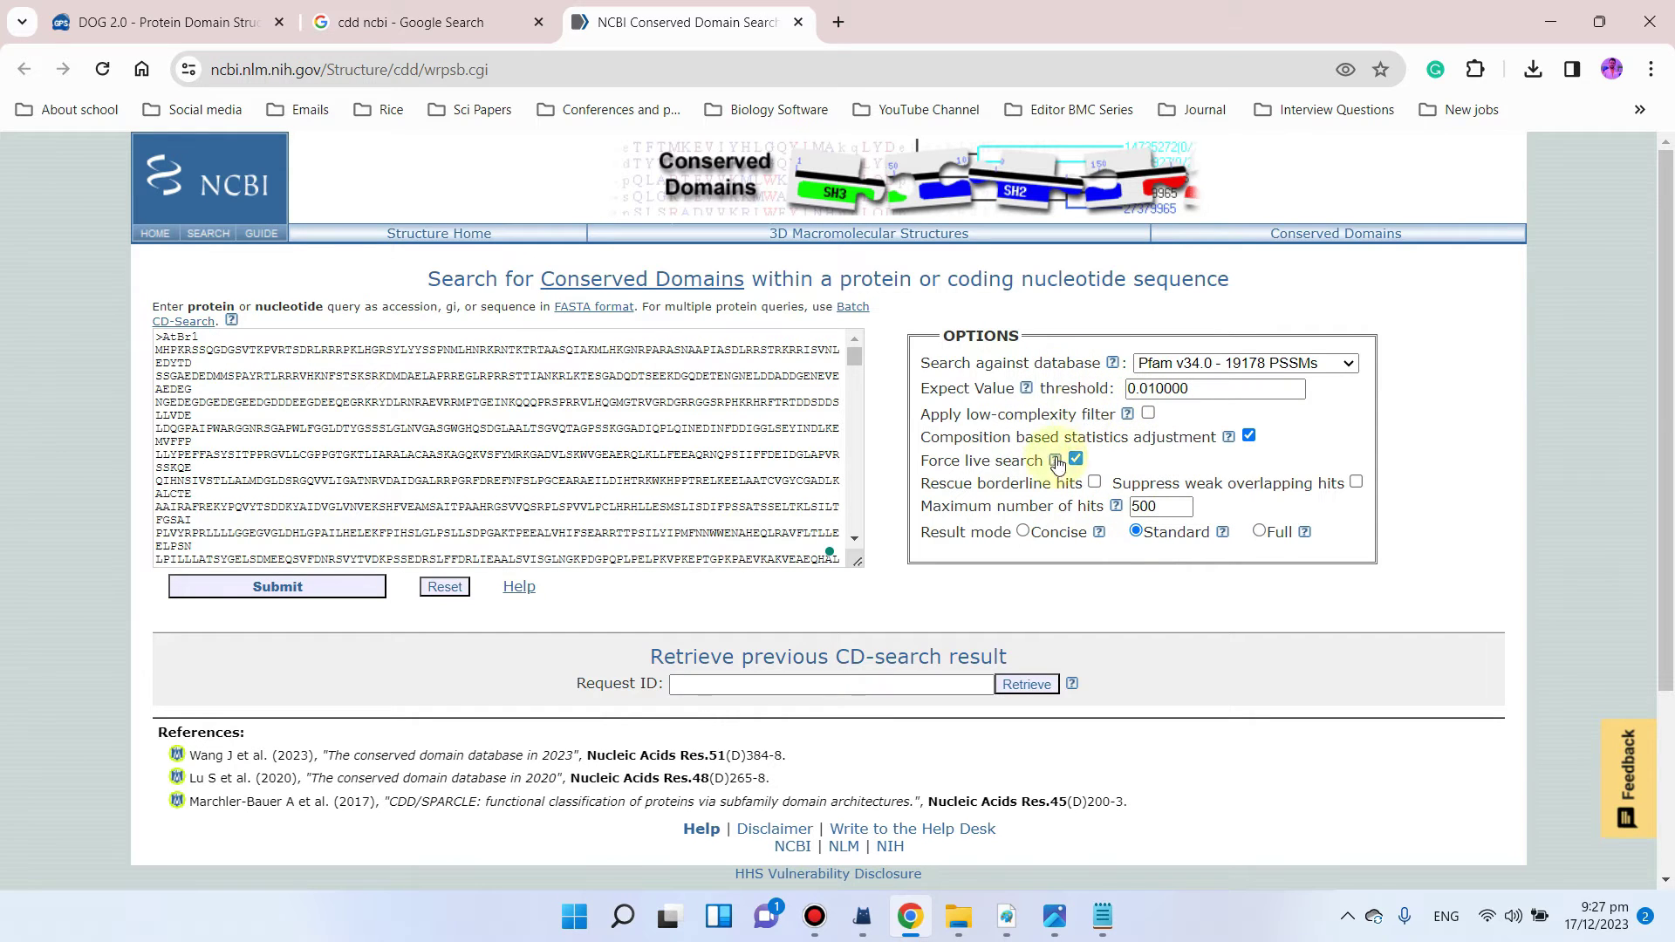
click(311, 593)
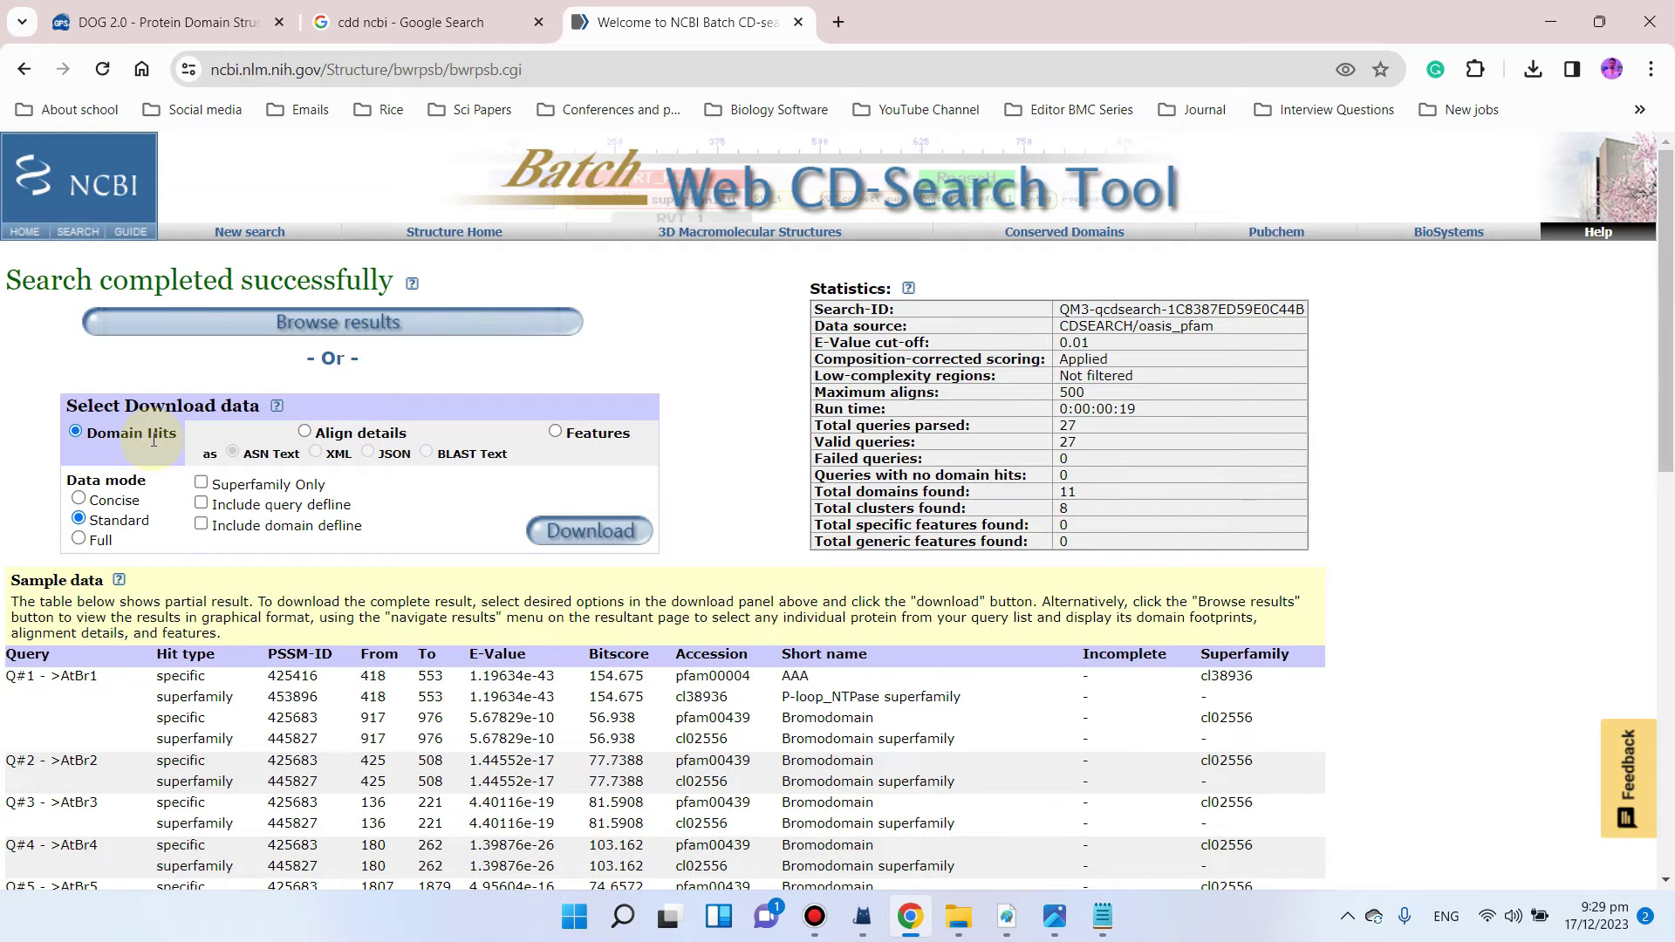
Step: Look over the sample domain results and download the Domain Hits data in Standard mode
scroll(463, 479, down, 2)
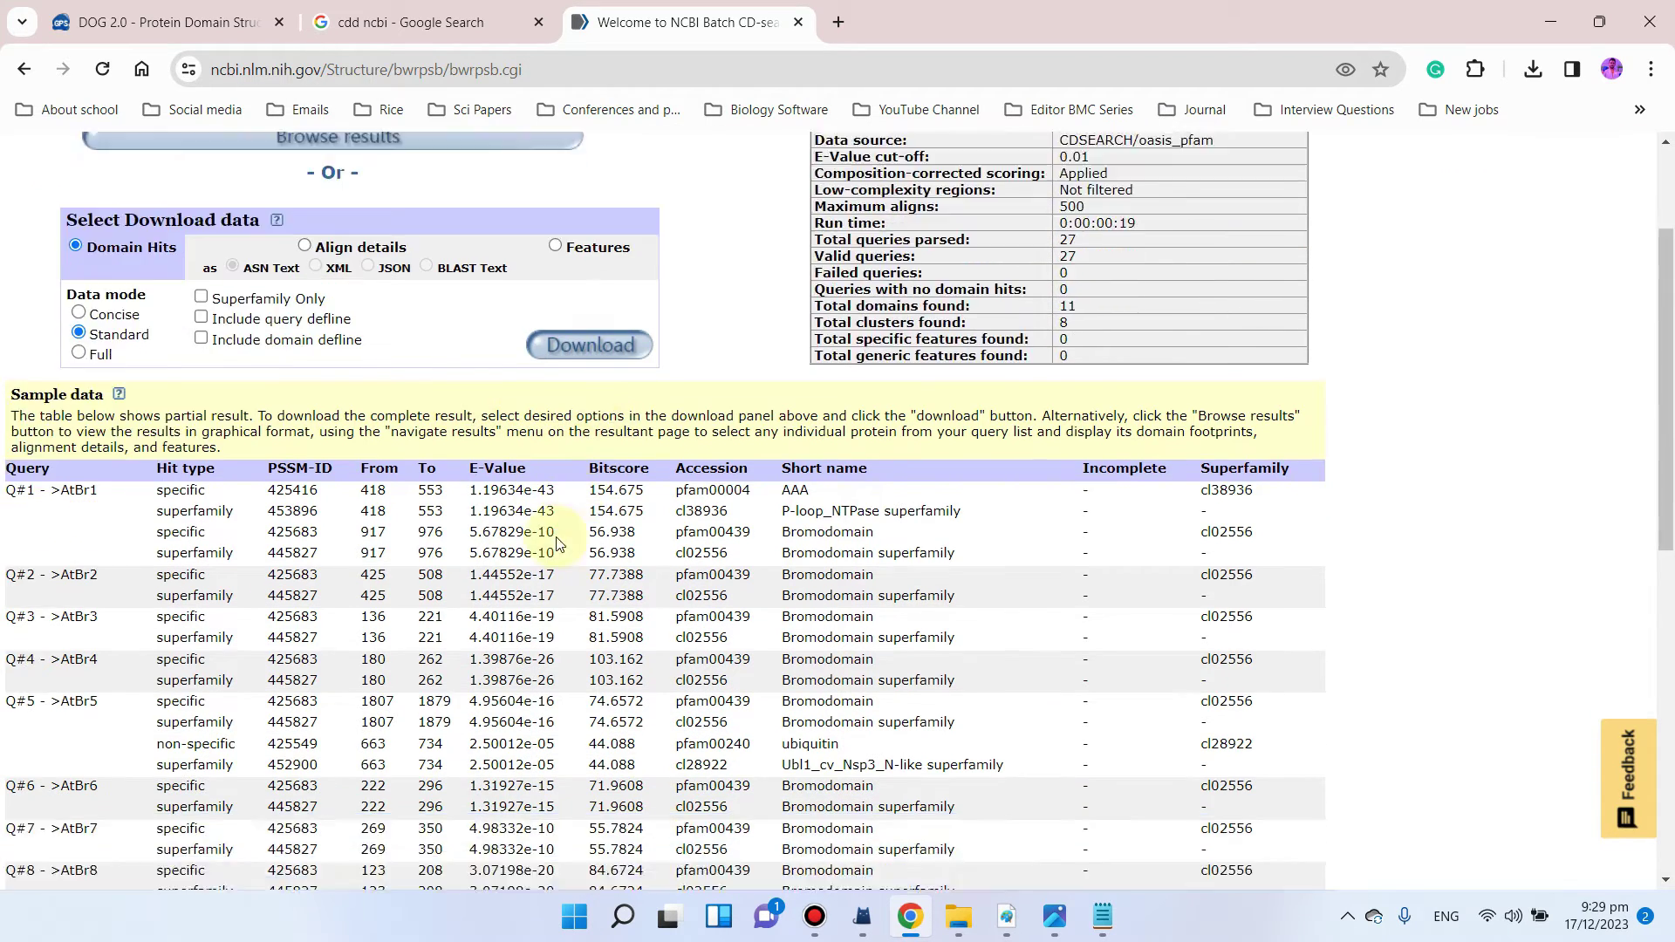
scroll(506, 546, down, 3)
scroll(462, 523, up, 4)
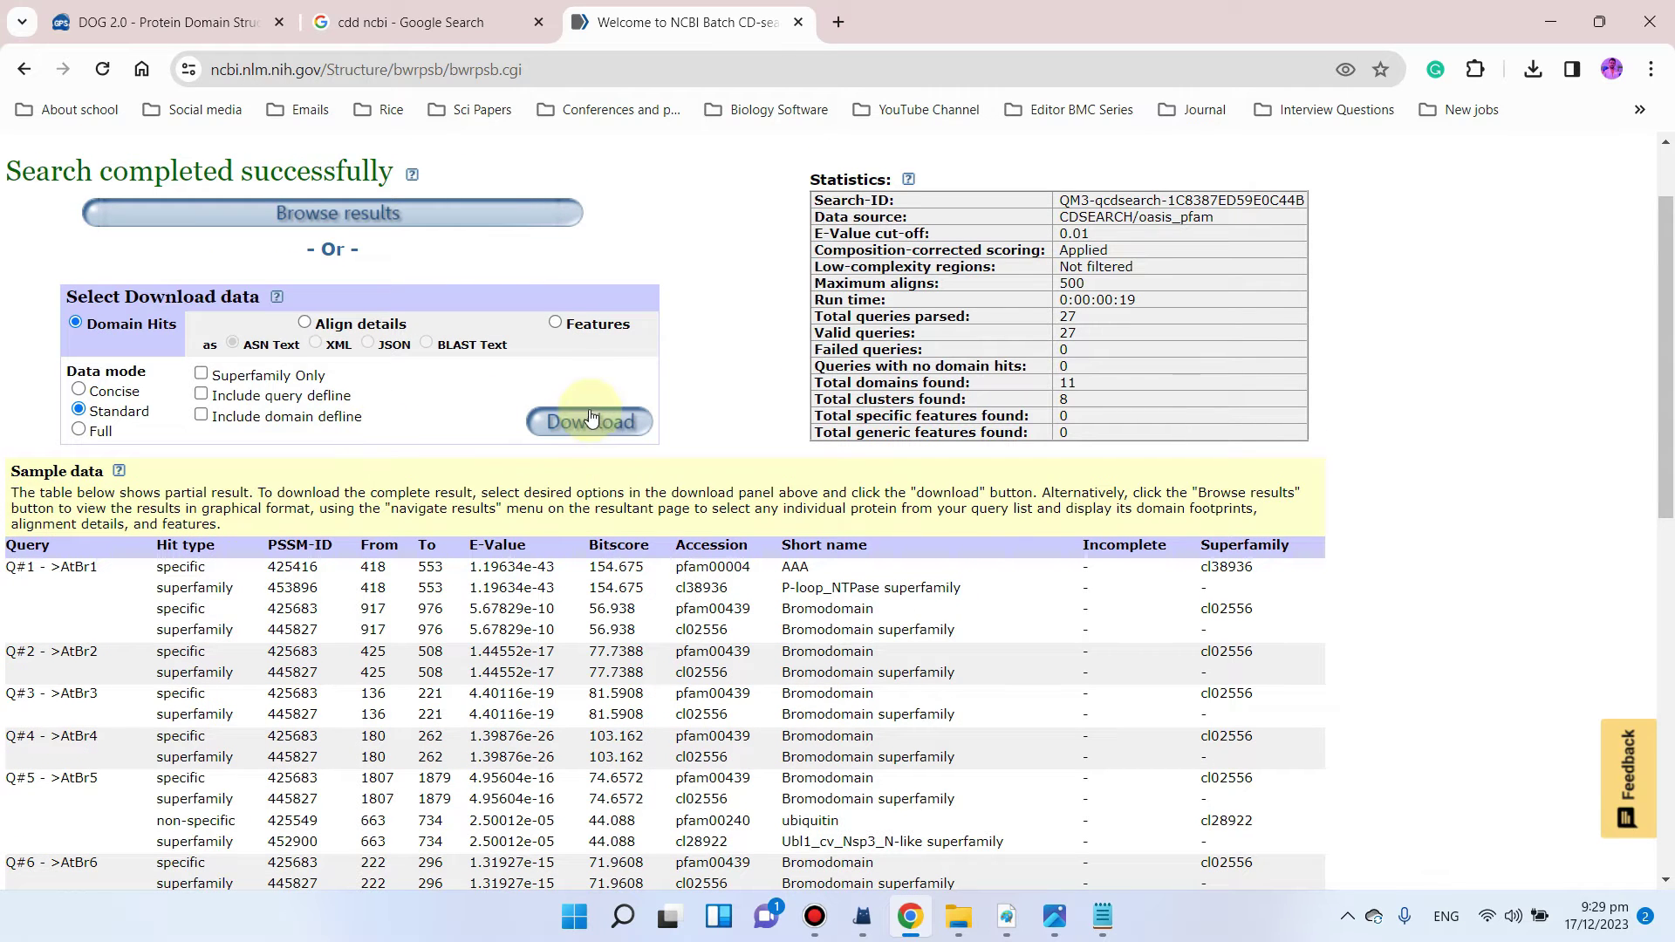
scroll(593, 428, up, 1)
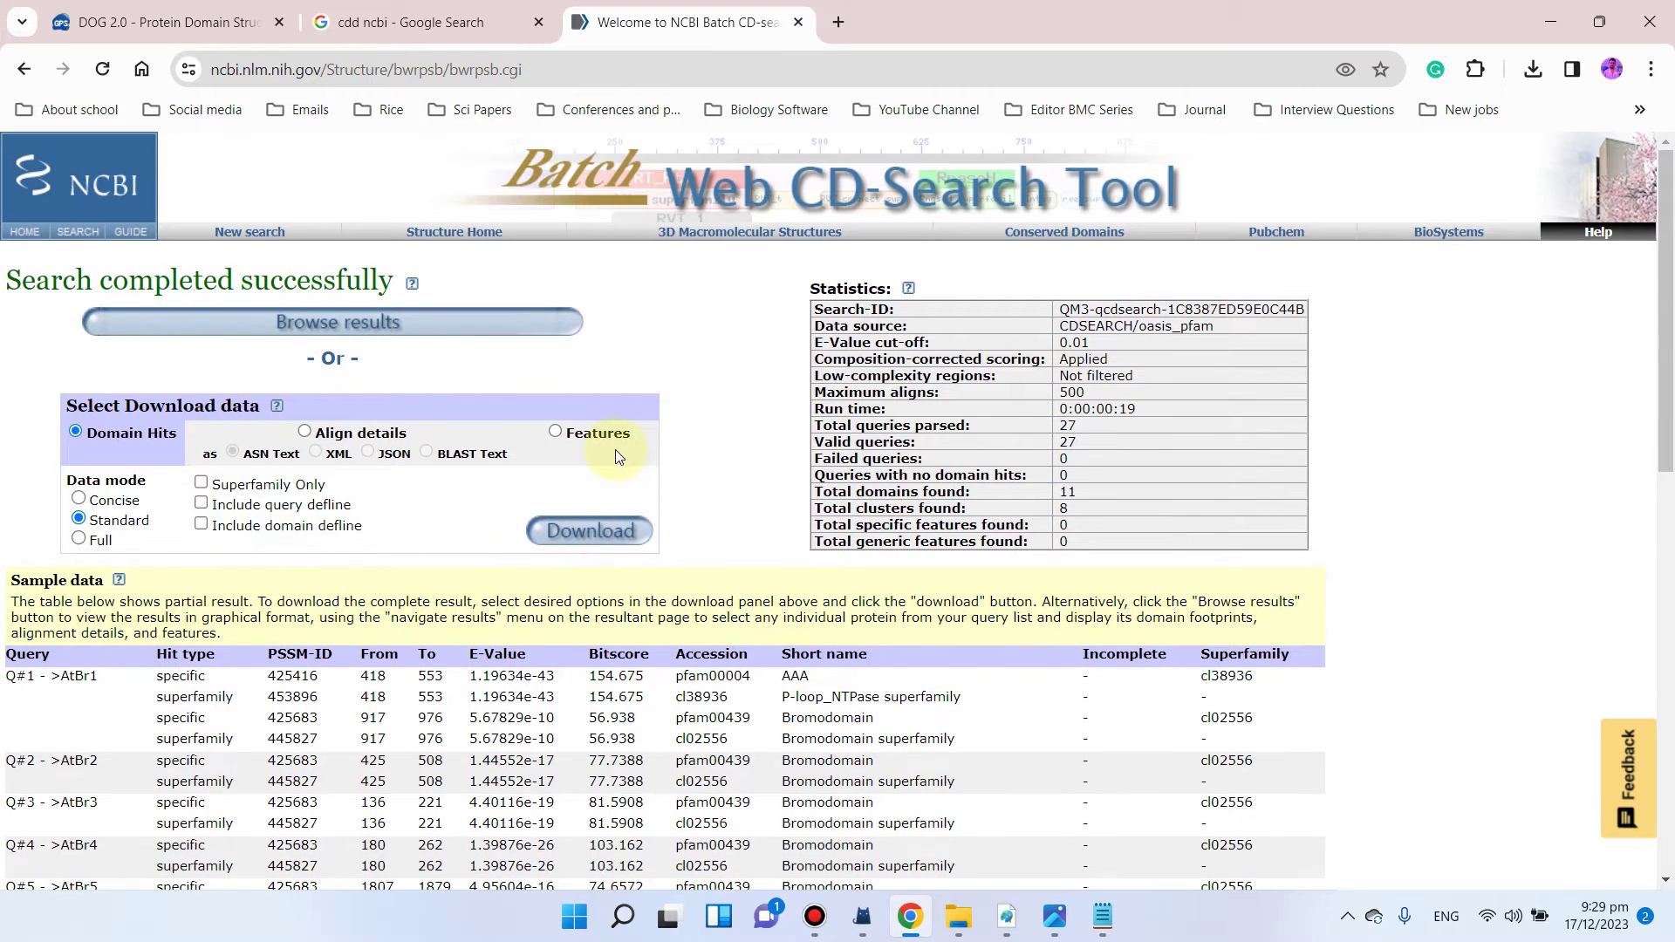
click(602, 534)
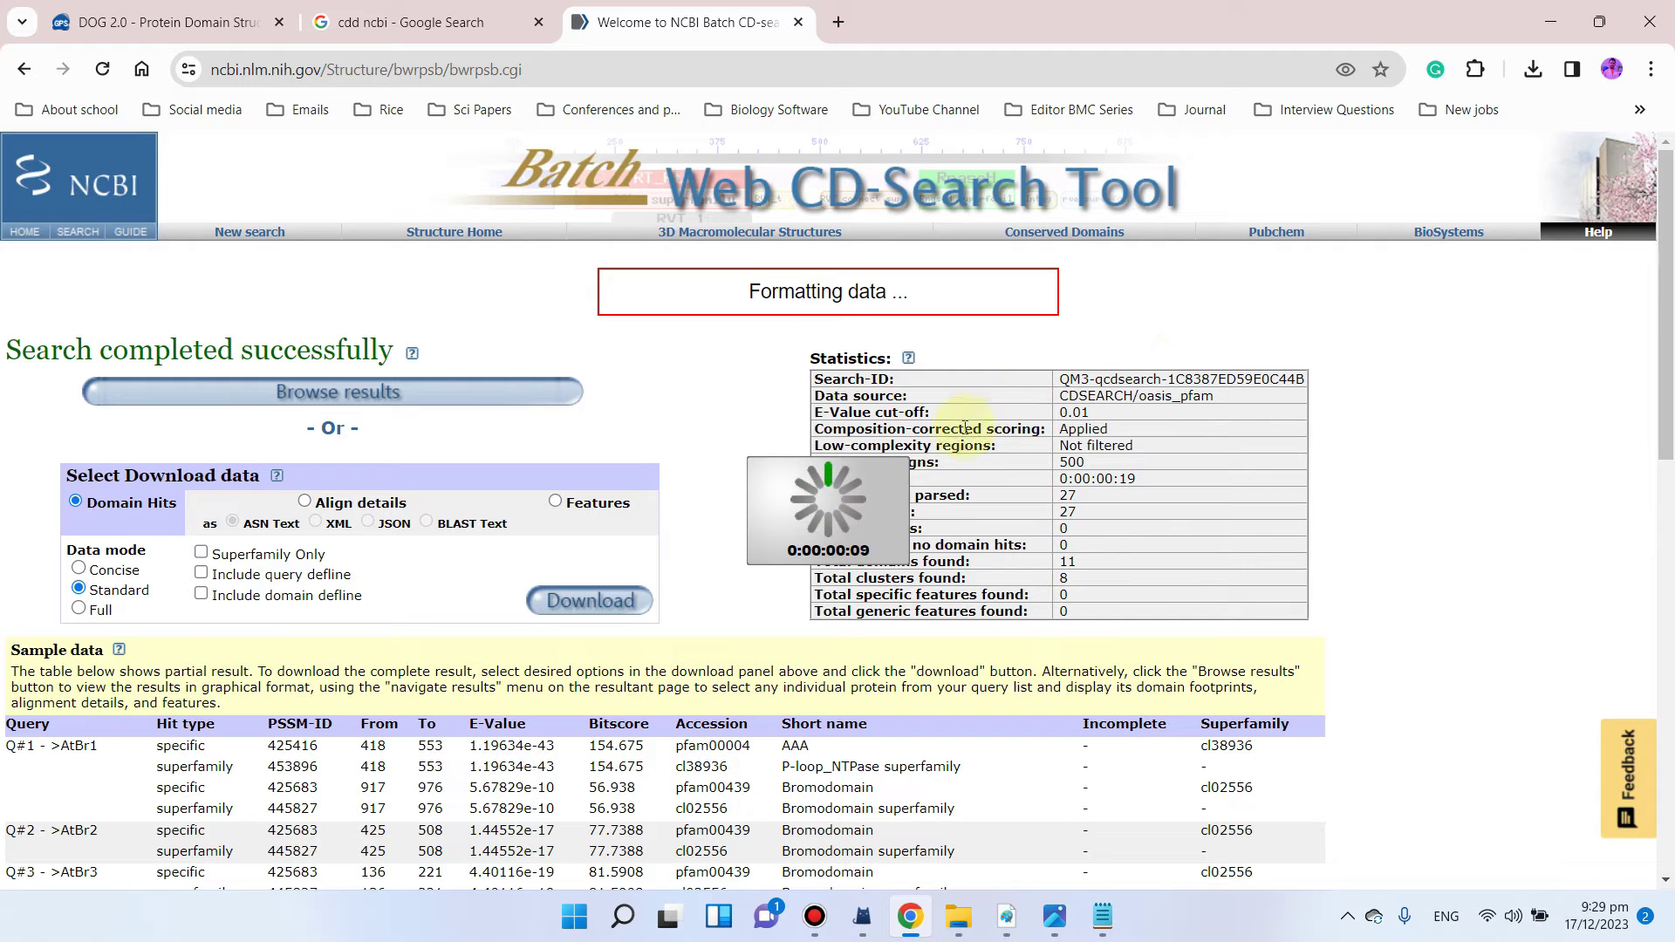
scroll(792, 565, down, 7)
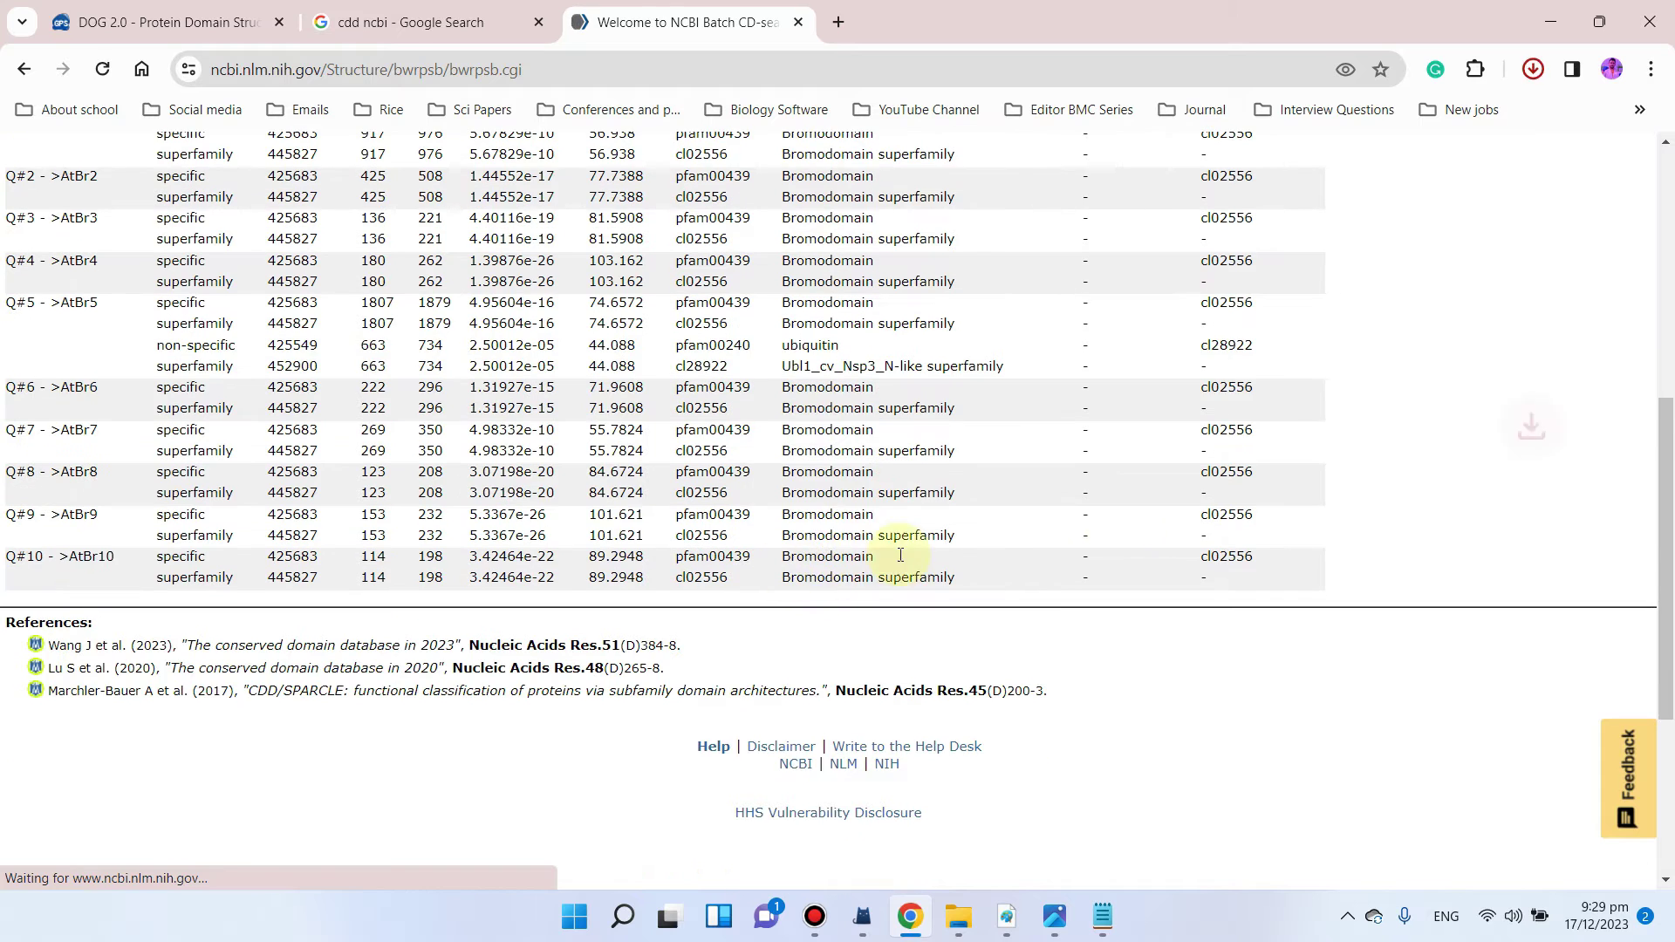
scroll(793, 565, up, 4)
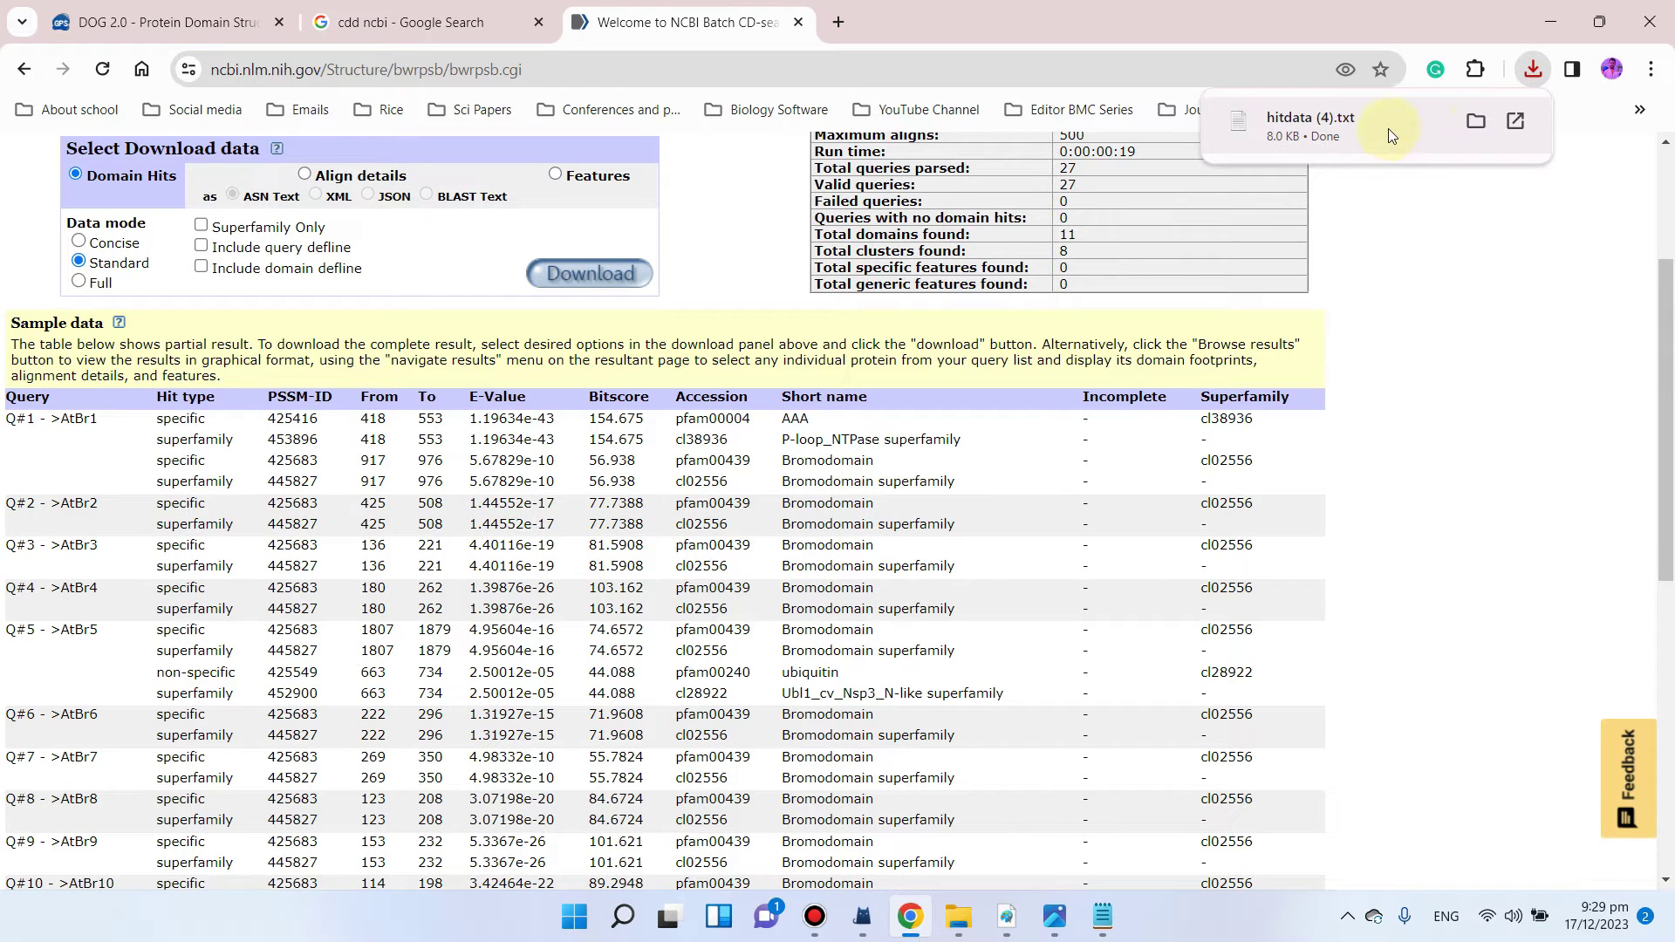
Step: Show the downloaded hitdata (4).txt in its folder, cut the file and minimize the Downloads window
right_click(1322, 122)
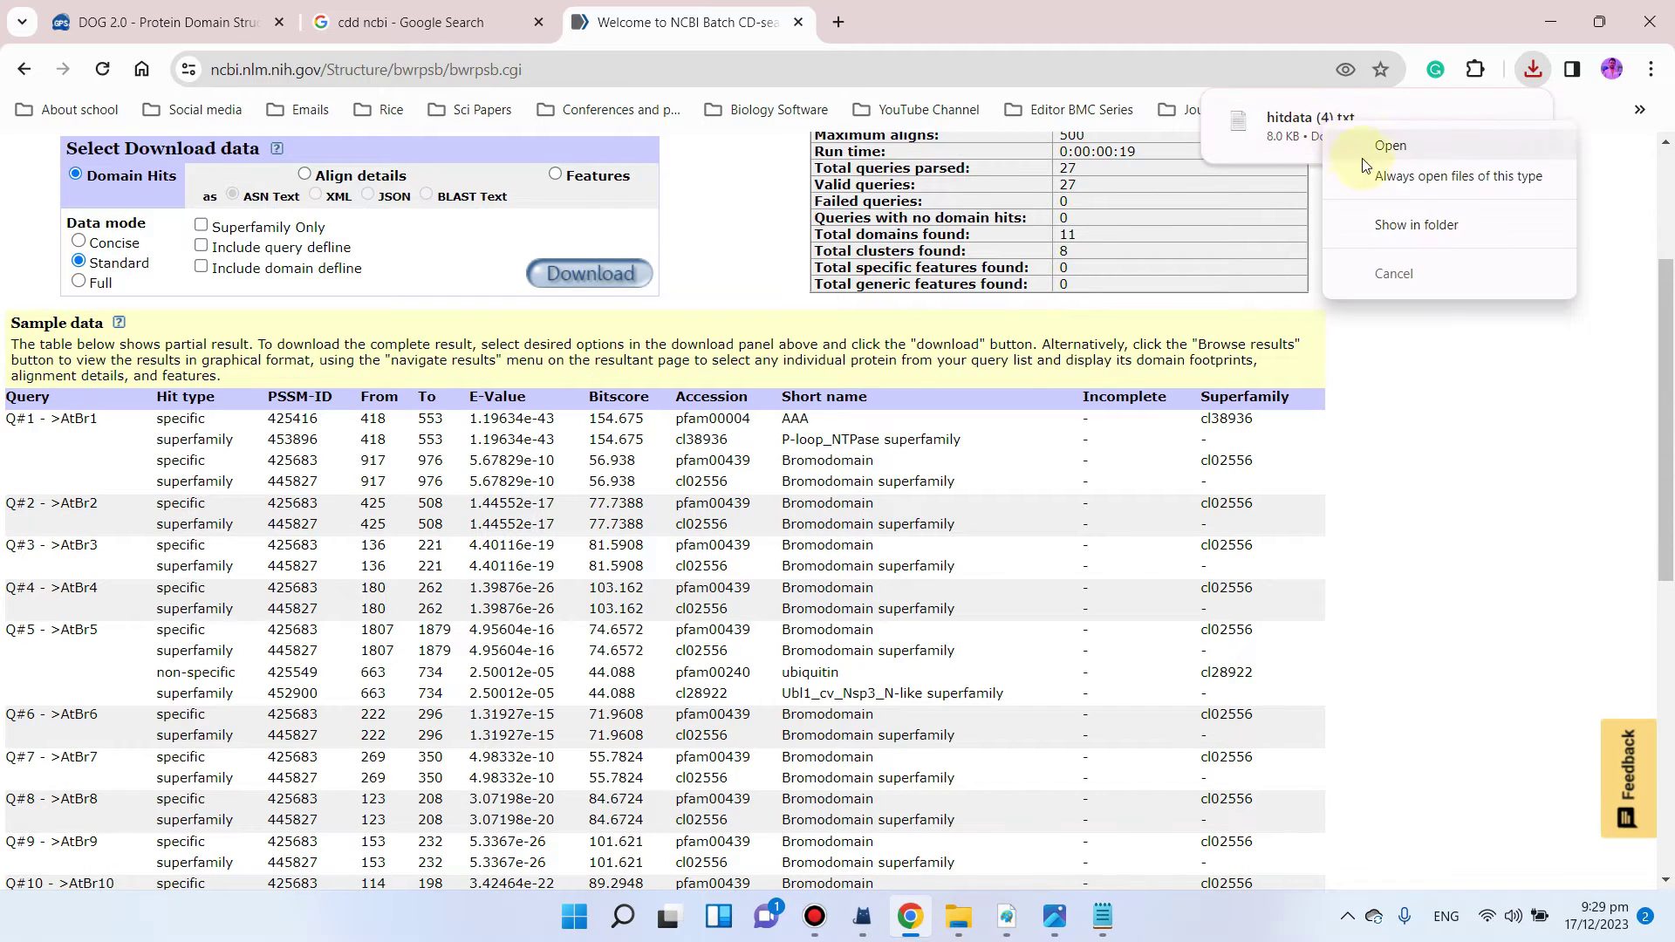
click(1393, 225)
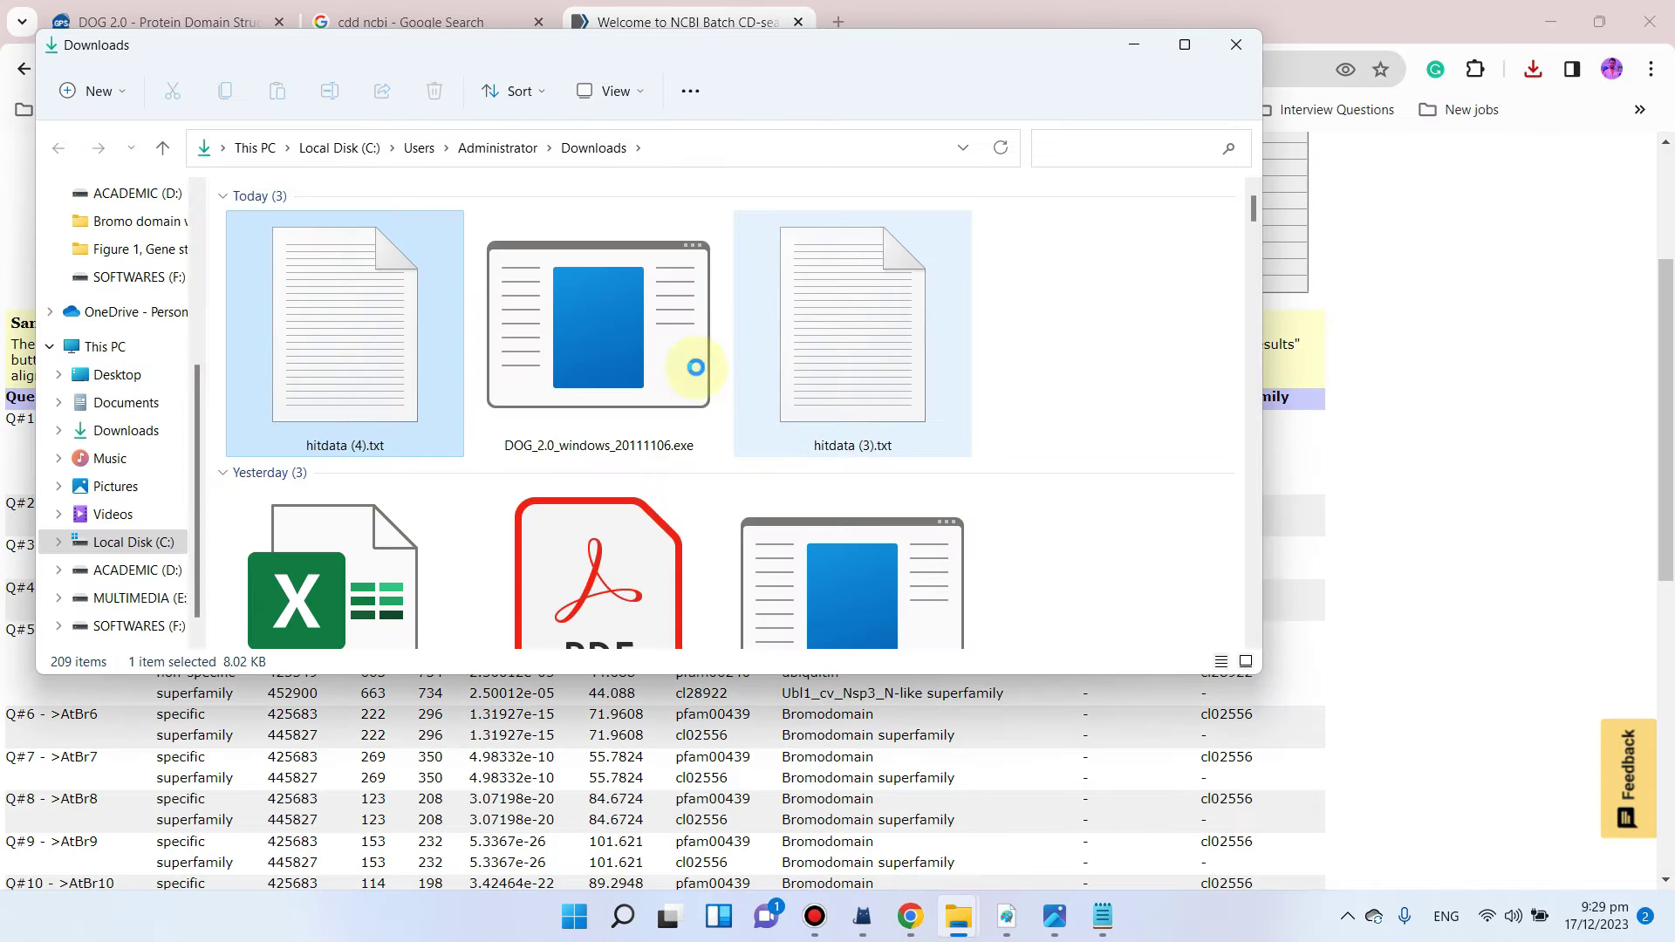
right_click(354, 391)
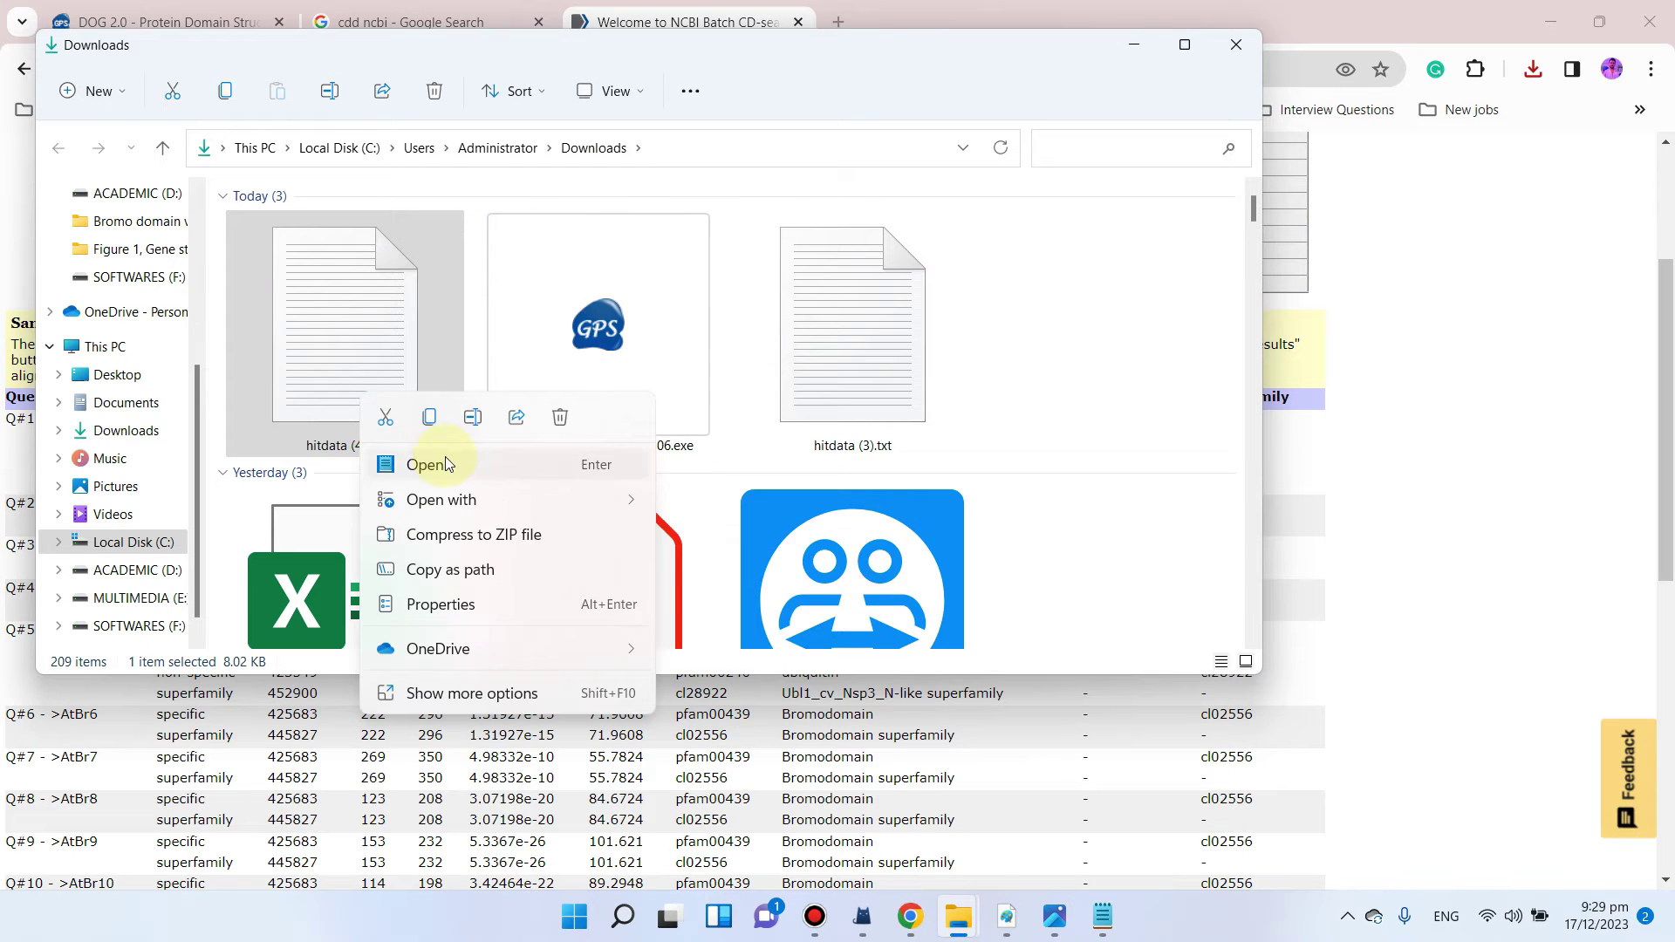
click(501, 692)
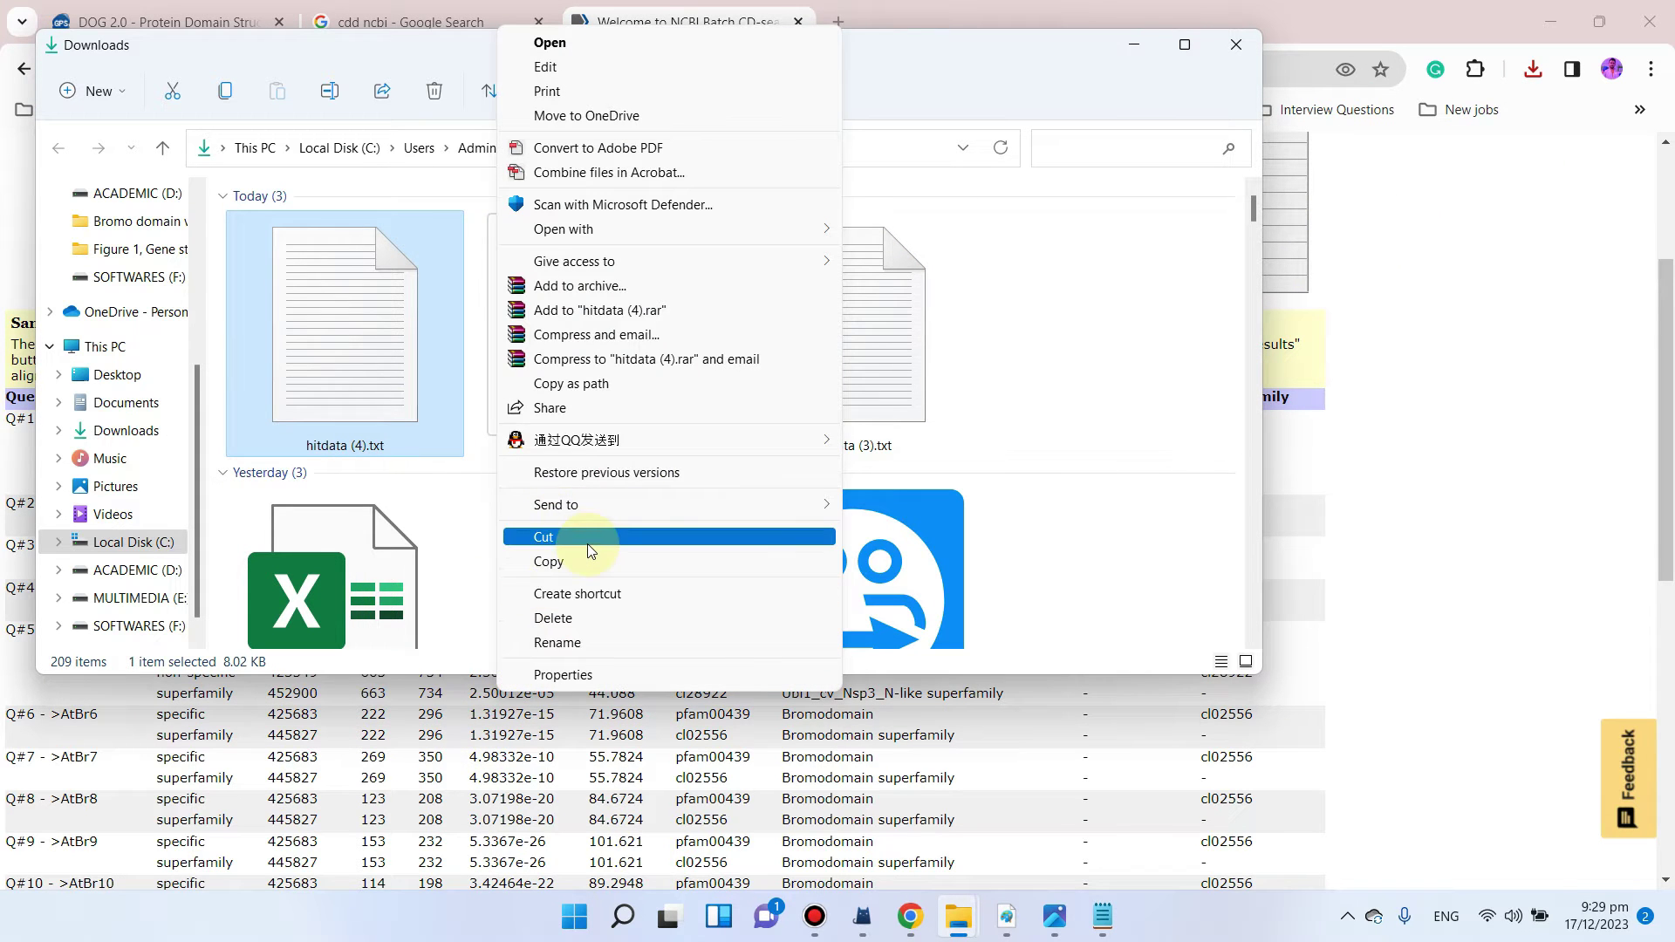
click(524, 535)
click(1133, 43)
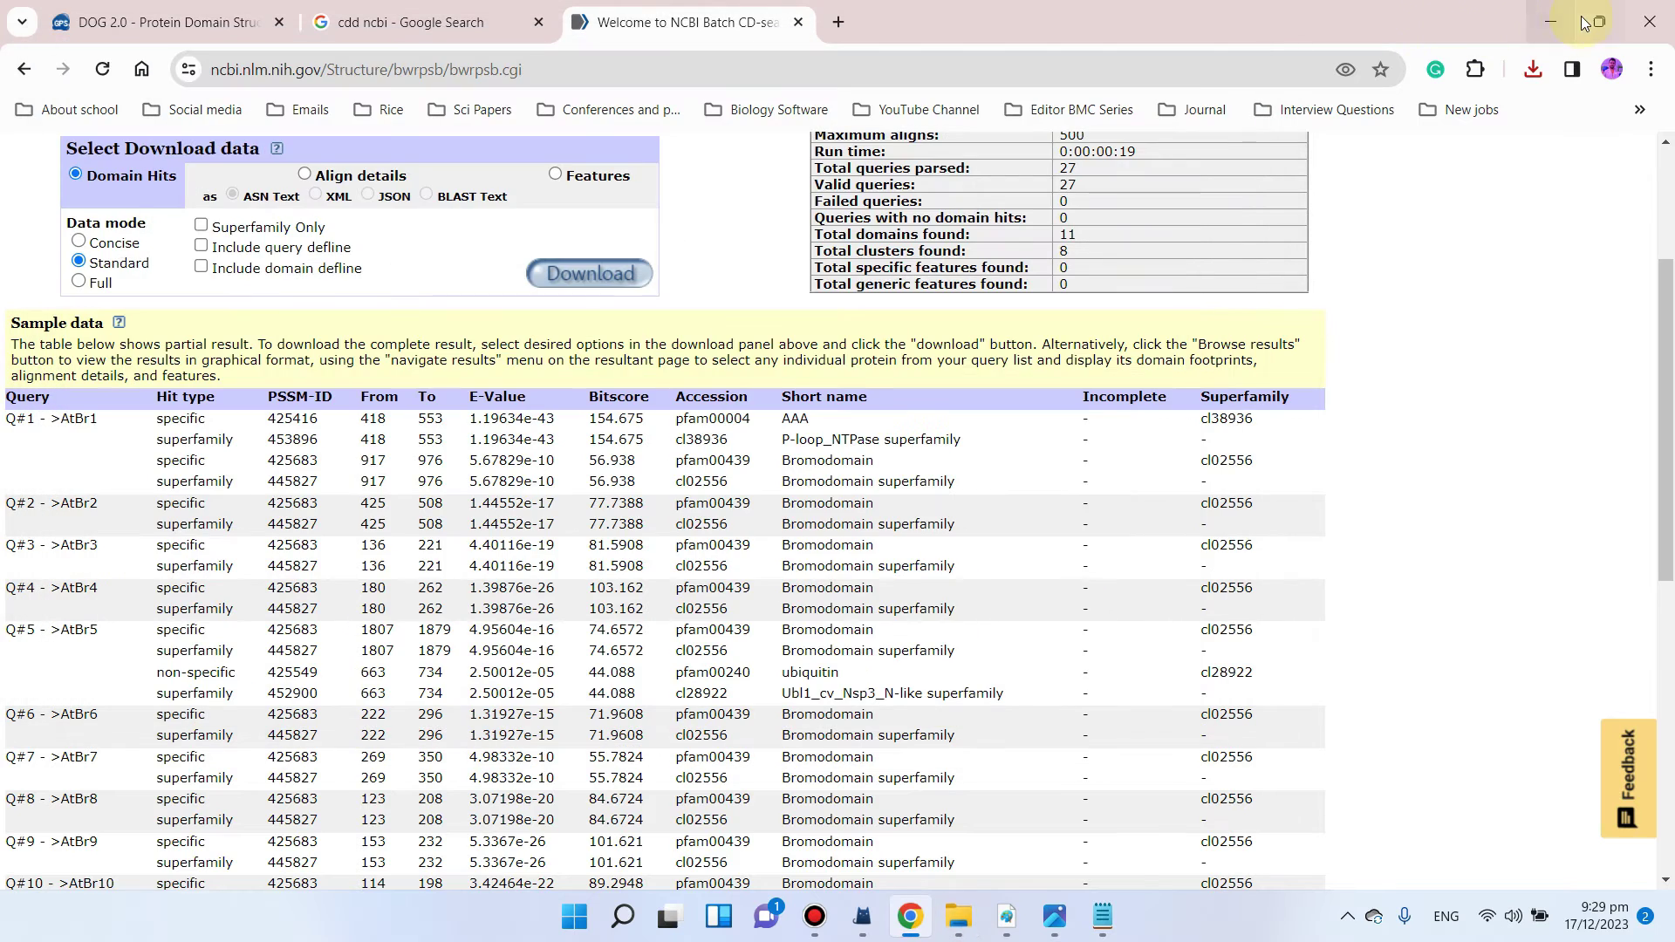
Step: Minimize the browser and open the Bromo domain video folder inside the desktop's genome wide analysis folder, with the window maximized
click(1561, 17)
click(1561, 19)
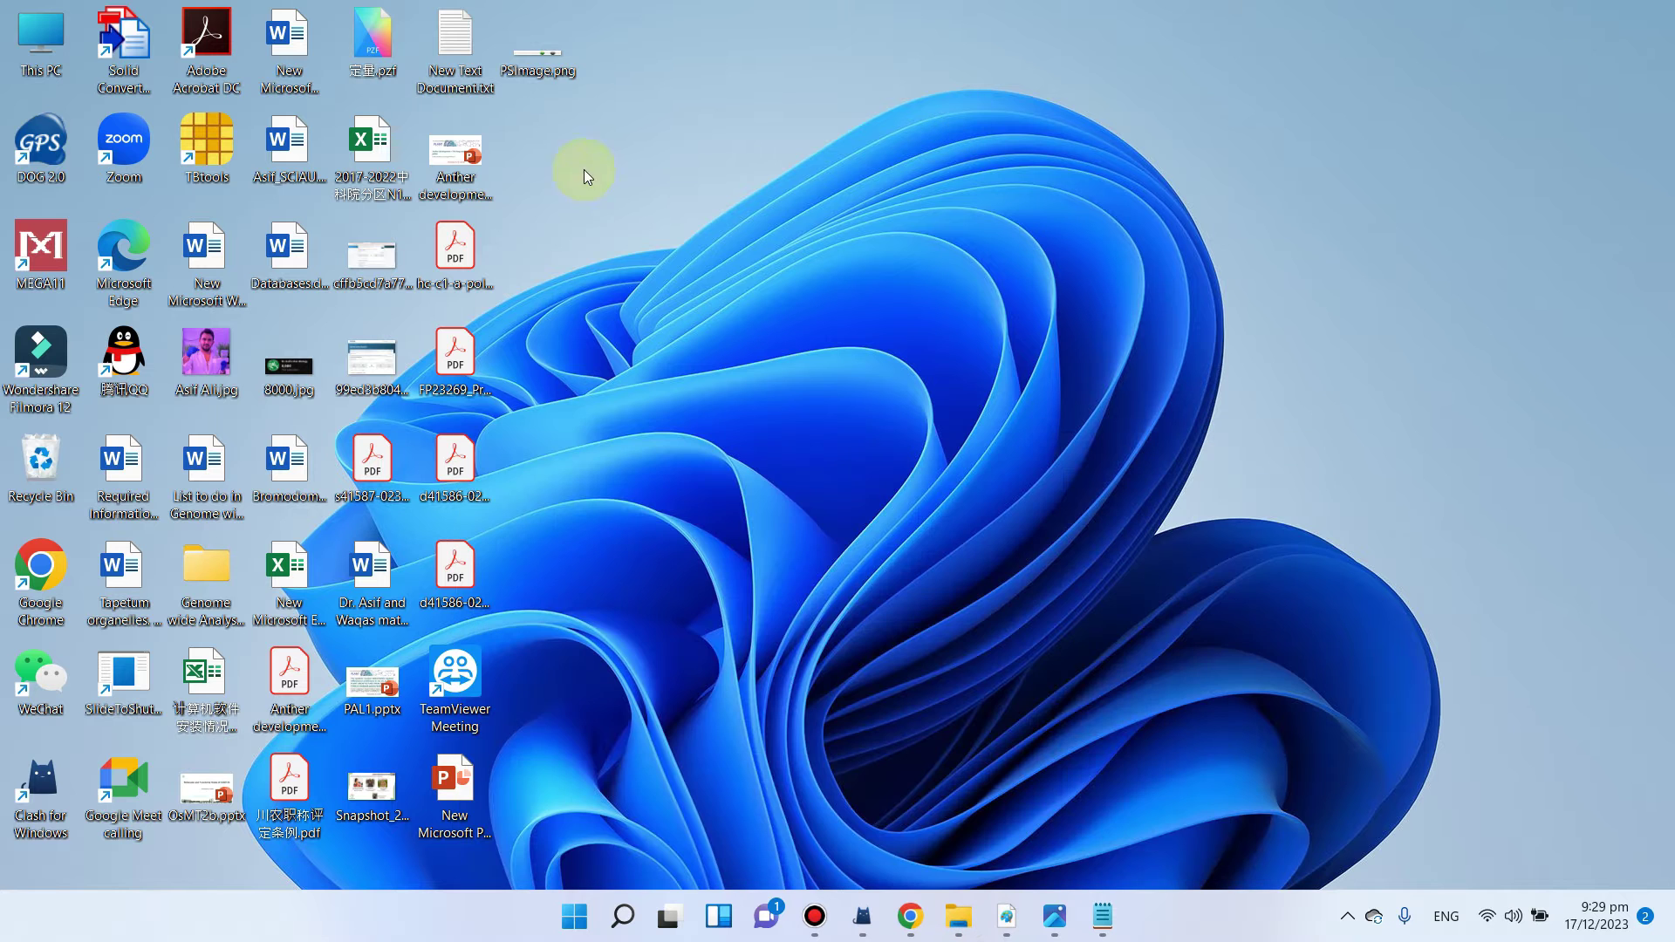
click(199, 576)
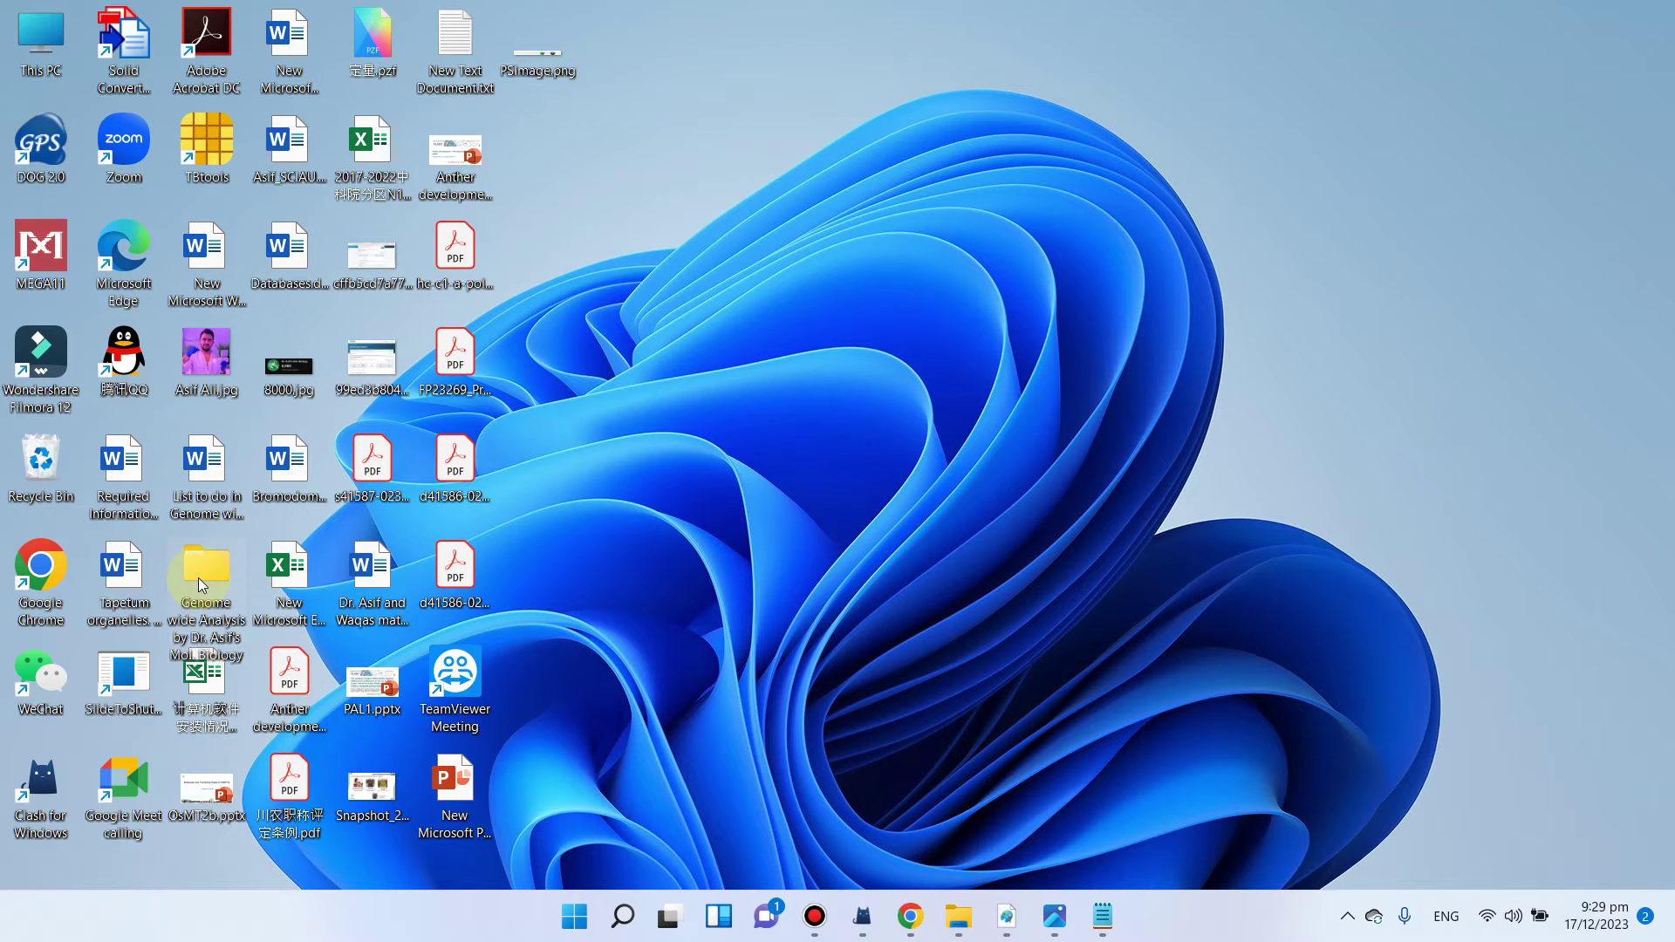
double_click(207, 568)
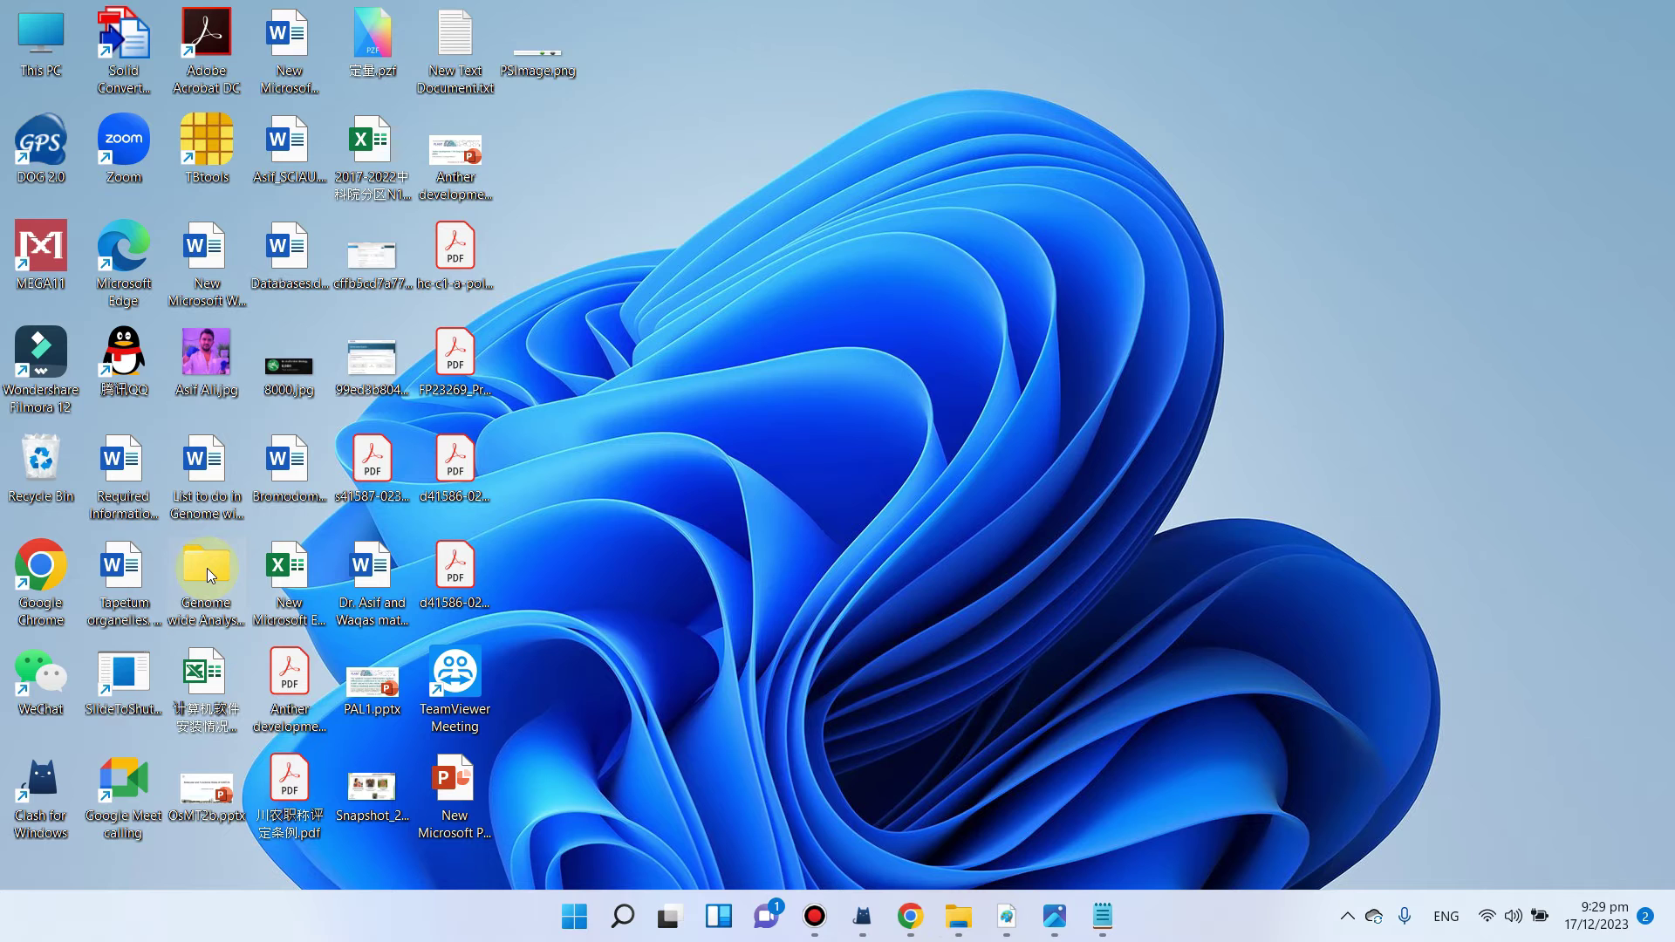
click(1212, 73)
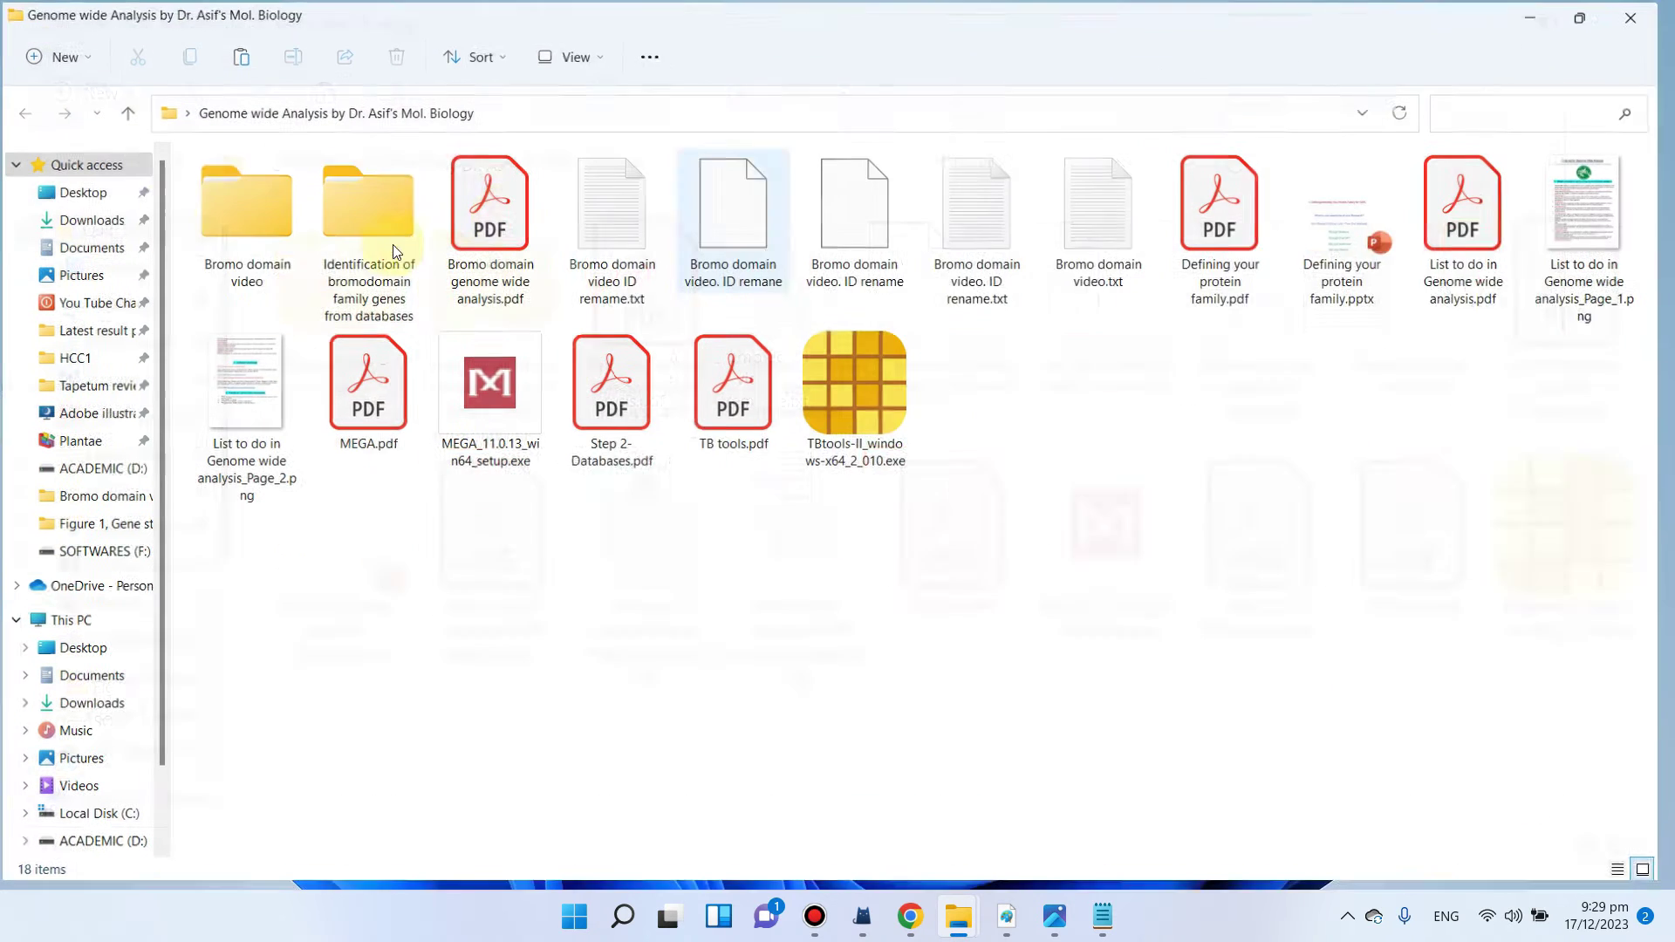
click(217, 211)
double_click(216, 211)
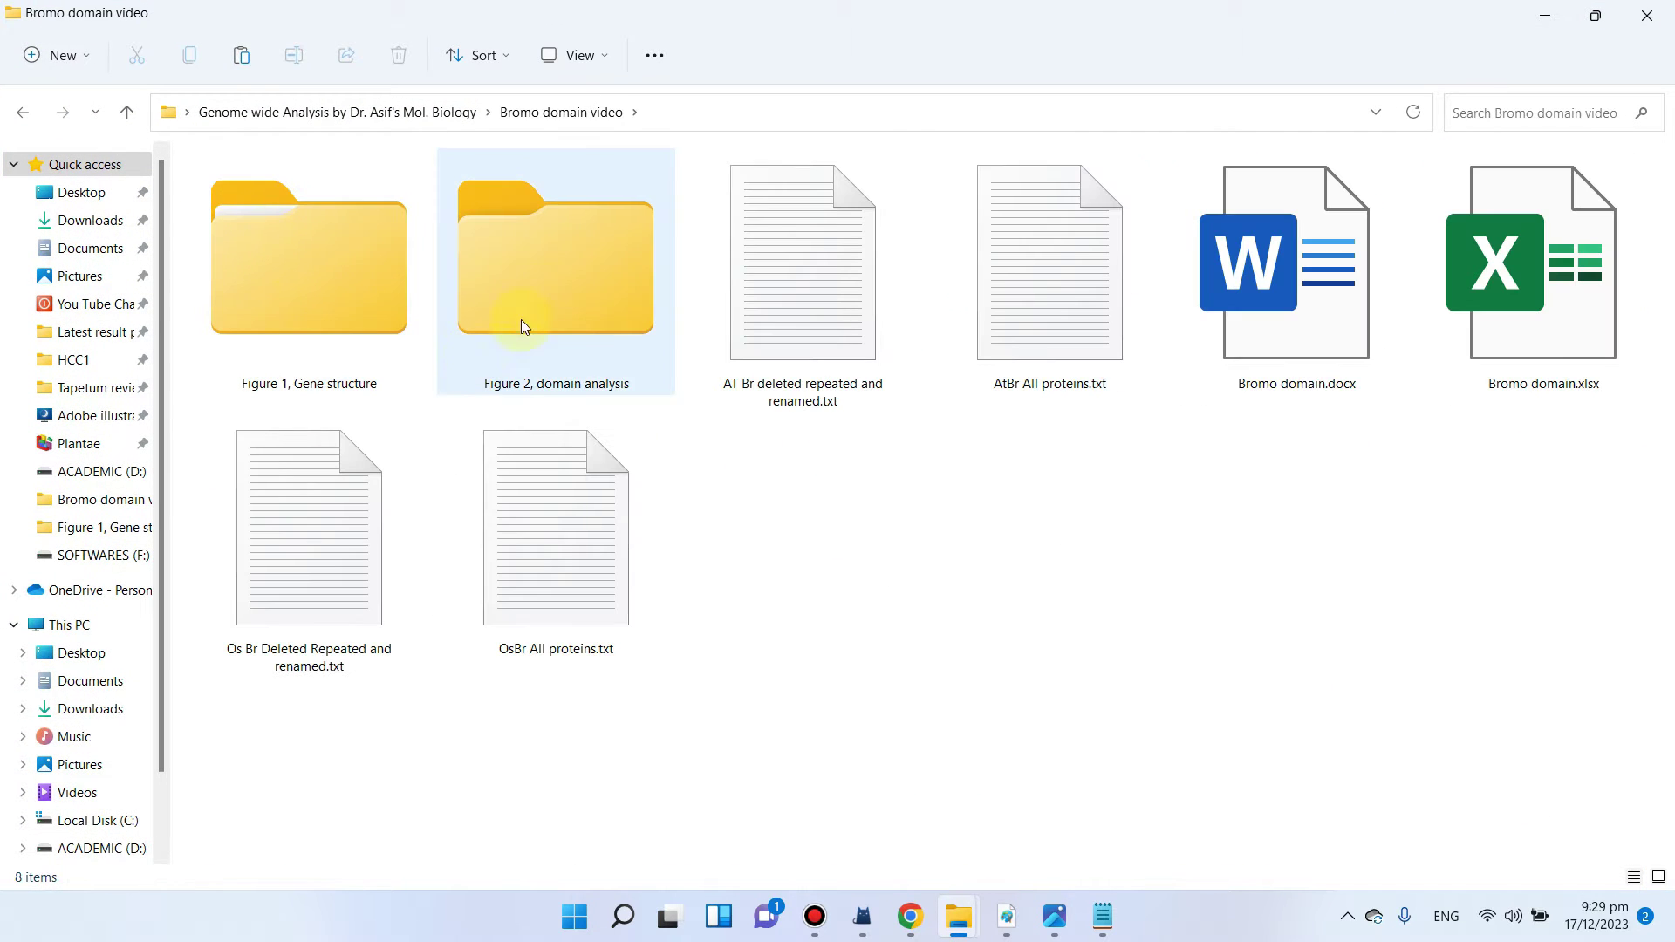
Step: Paste the cut hitdata (4).txt file into the "Figure 2, domain analysis" folder
double_click(558, 301)
right_click(674, 345)
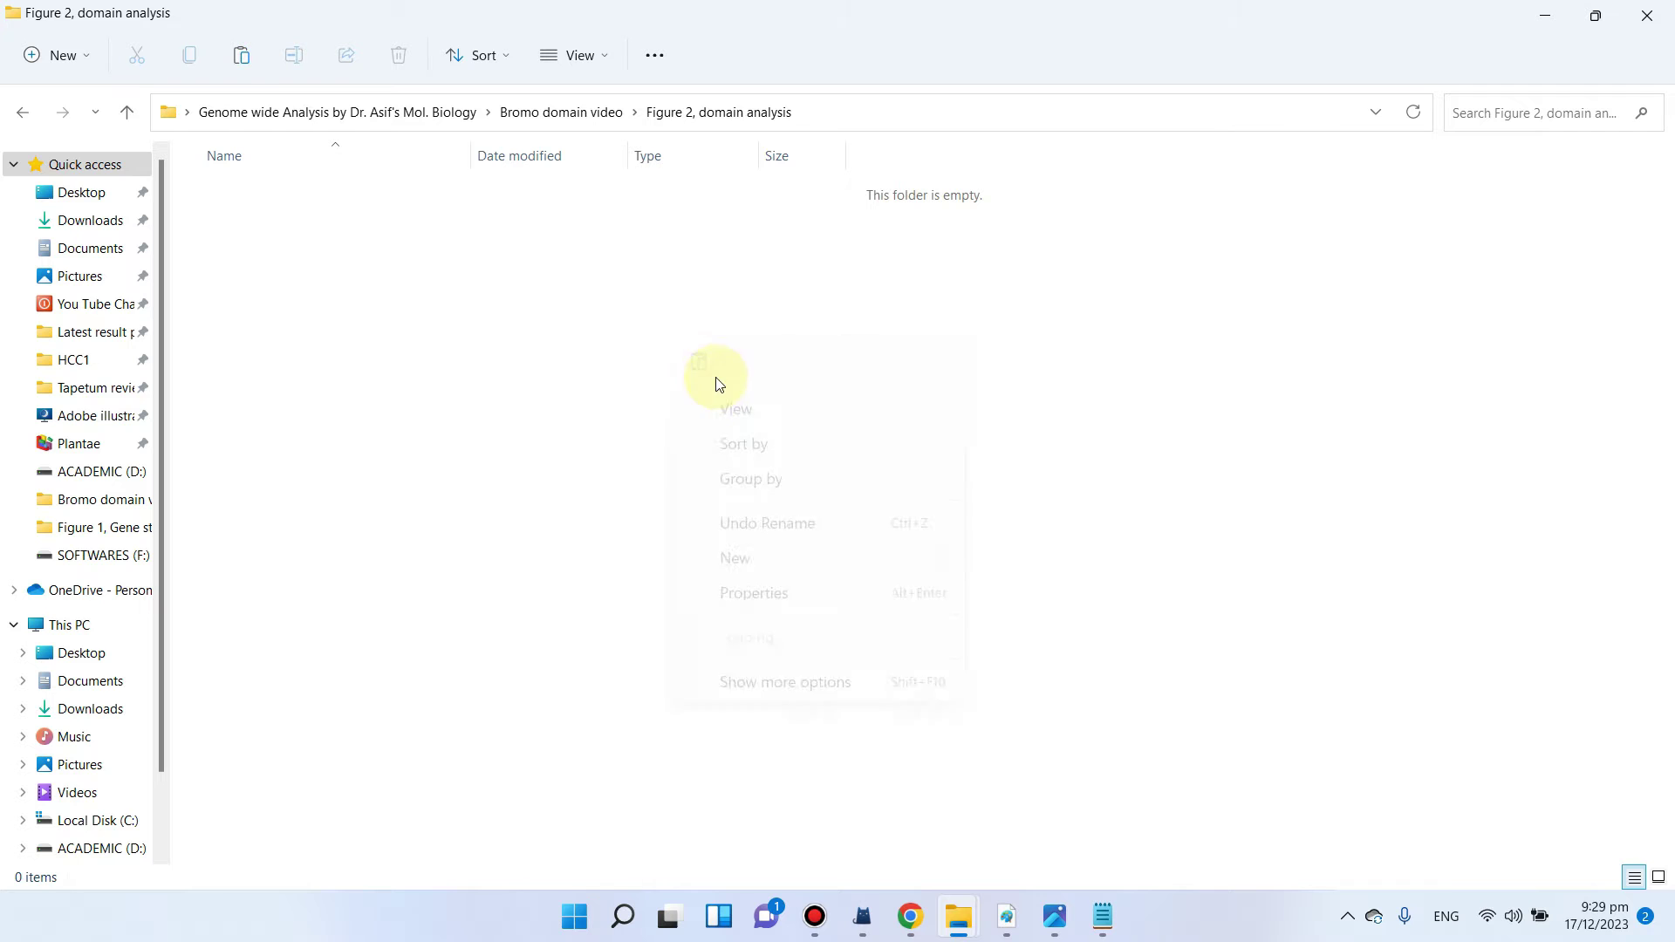
key(Escape)
key(ctrl+v)
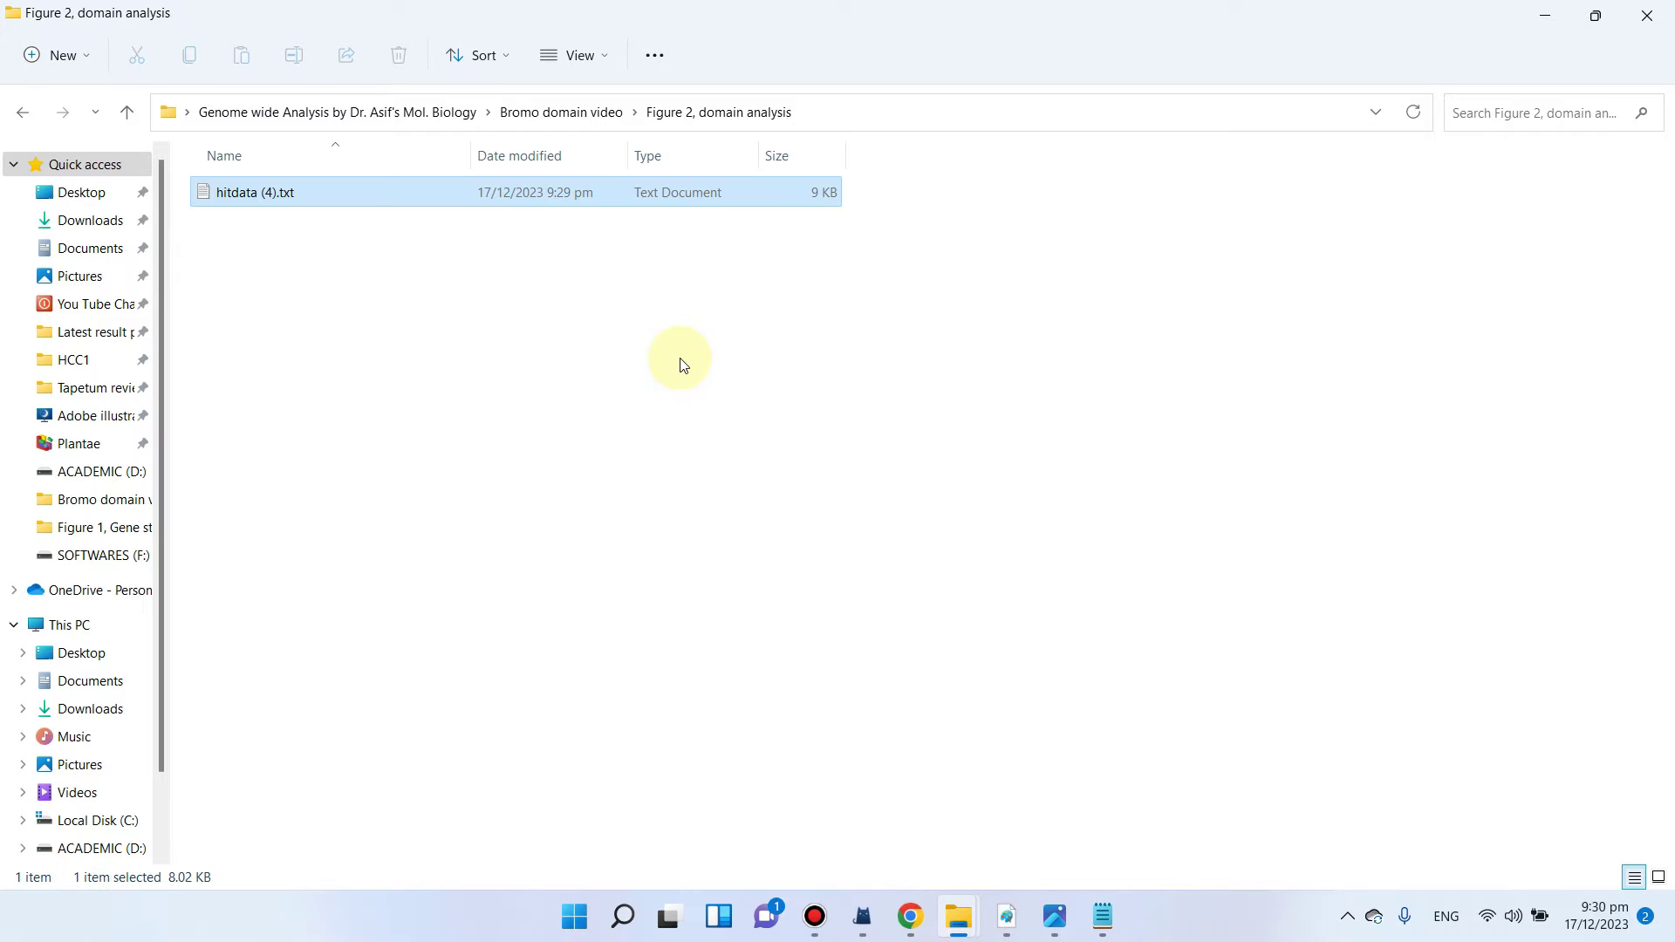
Step: Return to the Bromo domain video folder, open "AT Br deleted repeated and renamed.txt" to check its sequences, and minimize the text editor
click(560, 117)
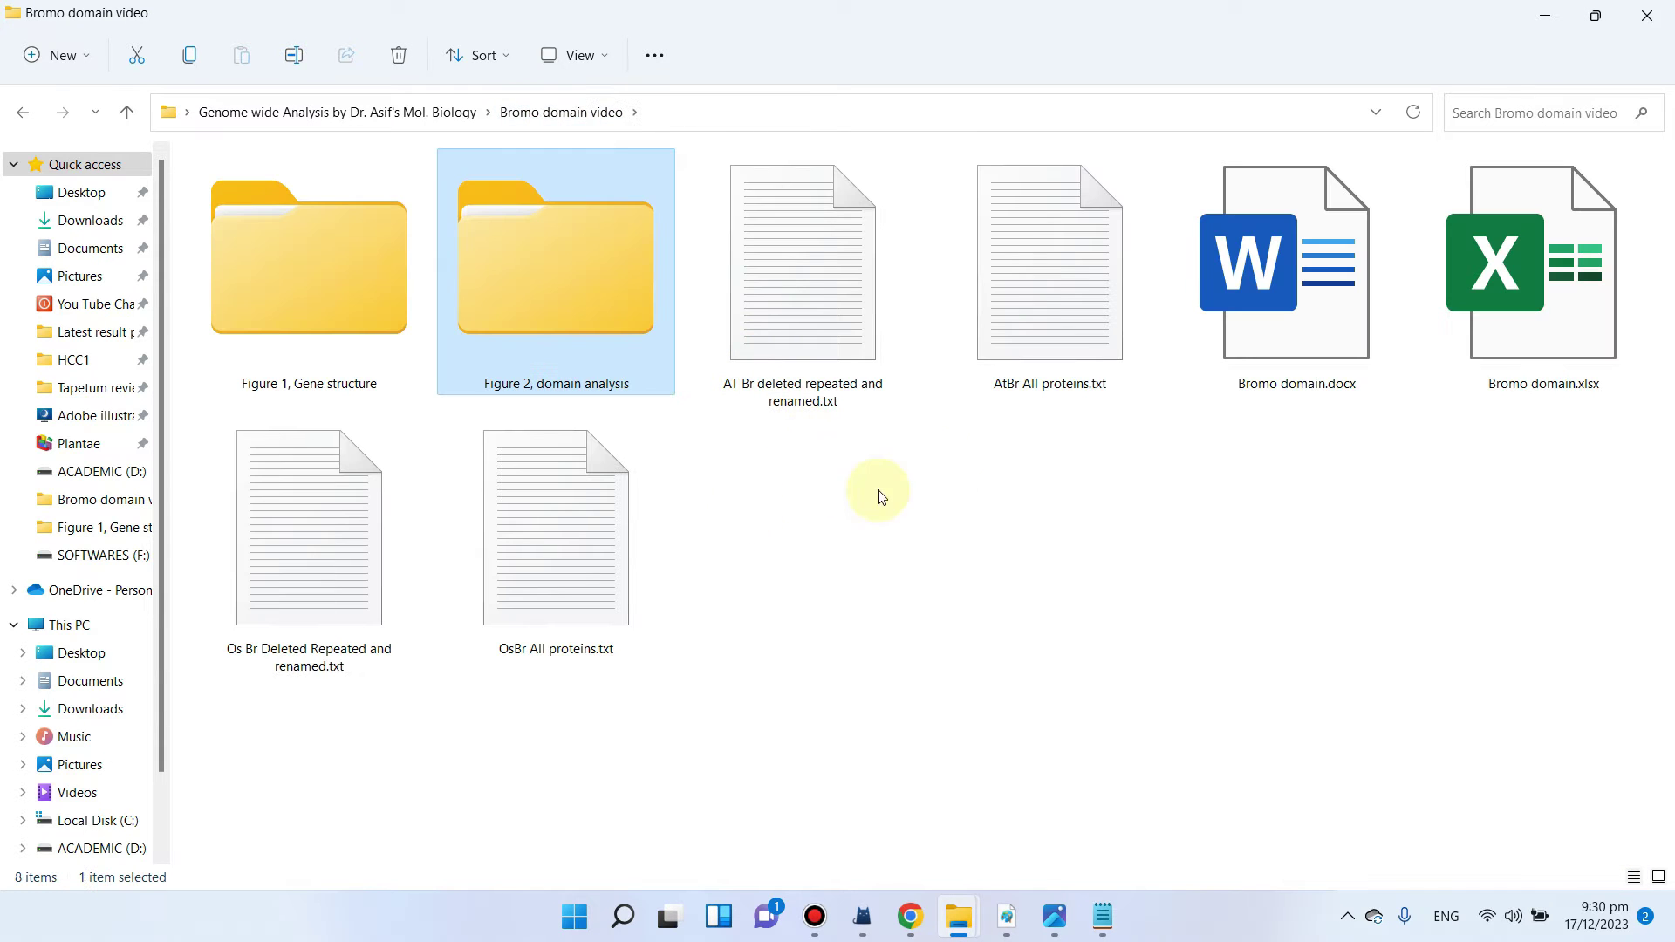
click(842, 323)
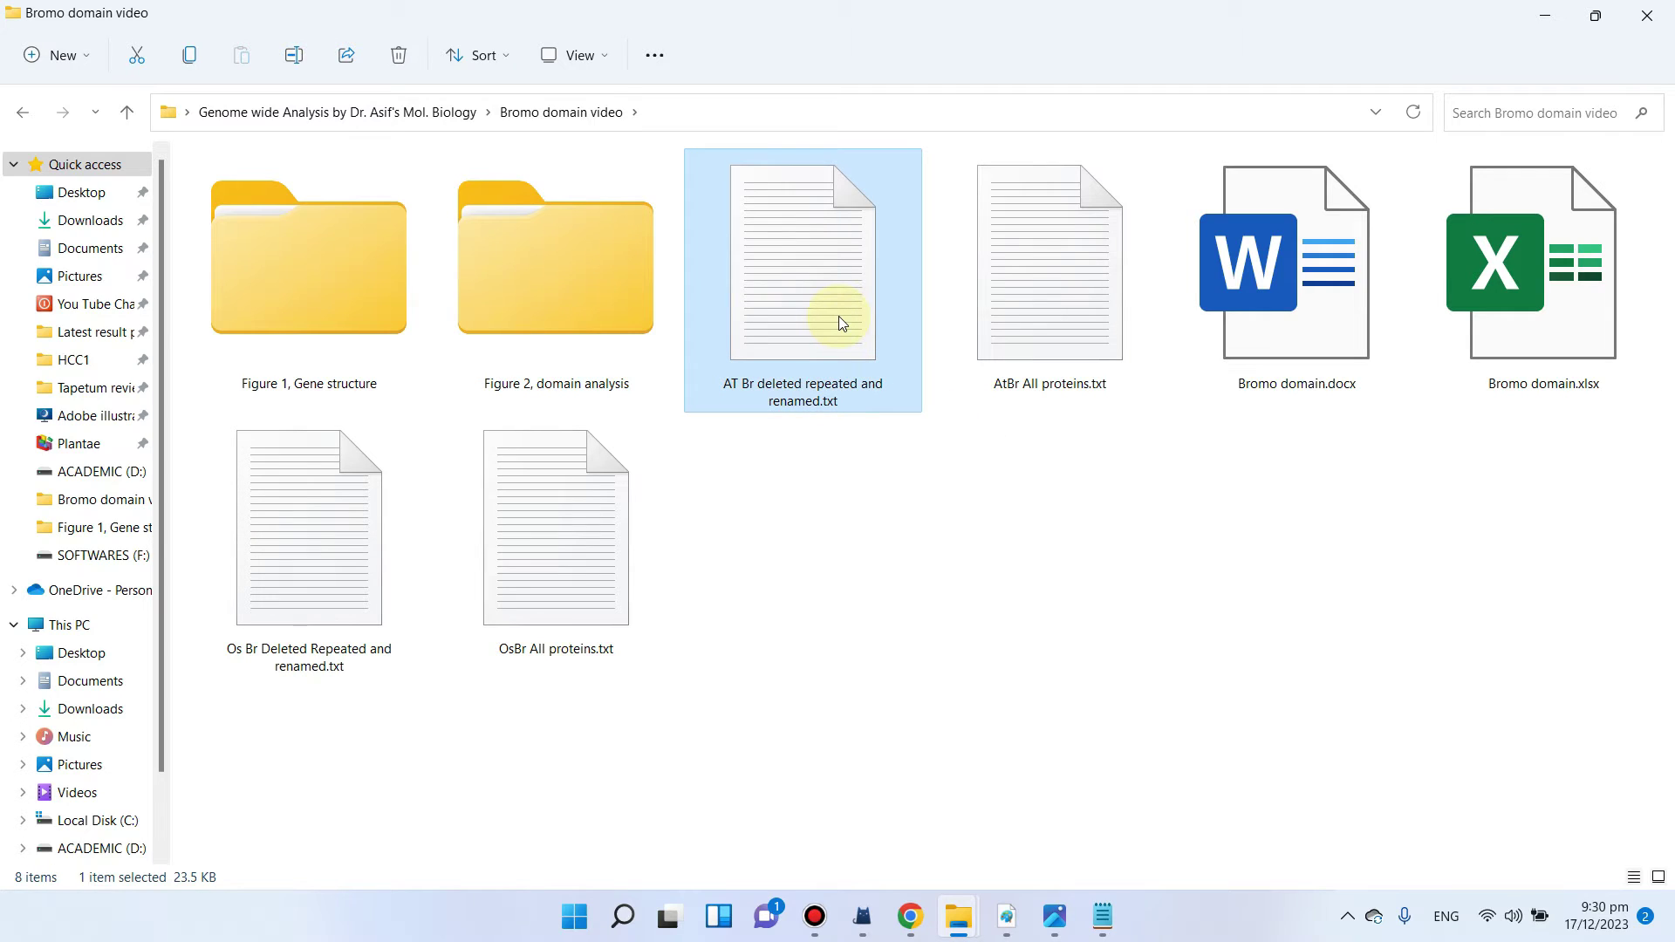
double_click(839, 316)
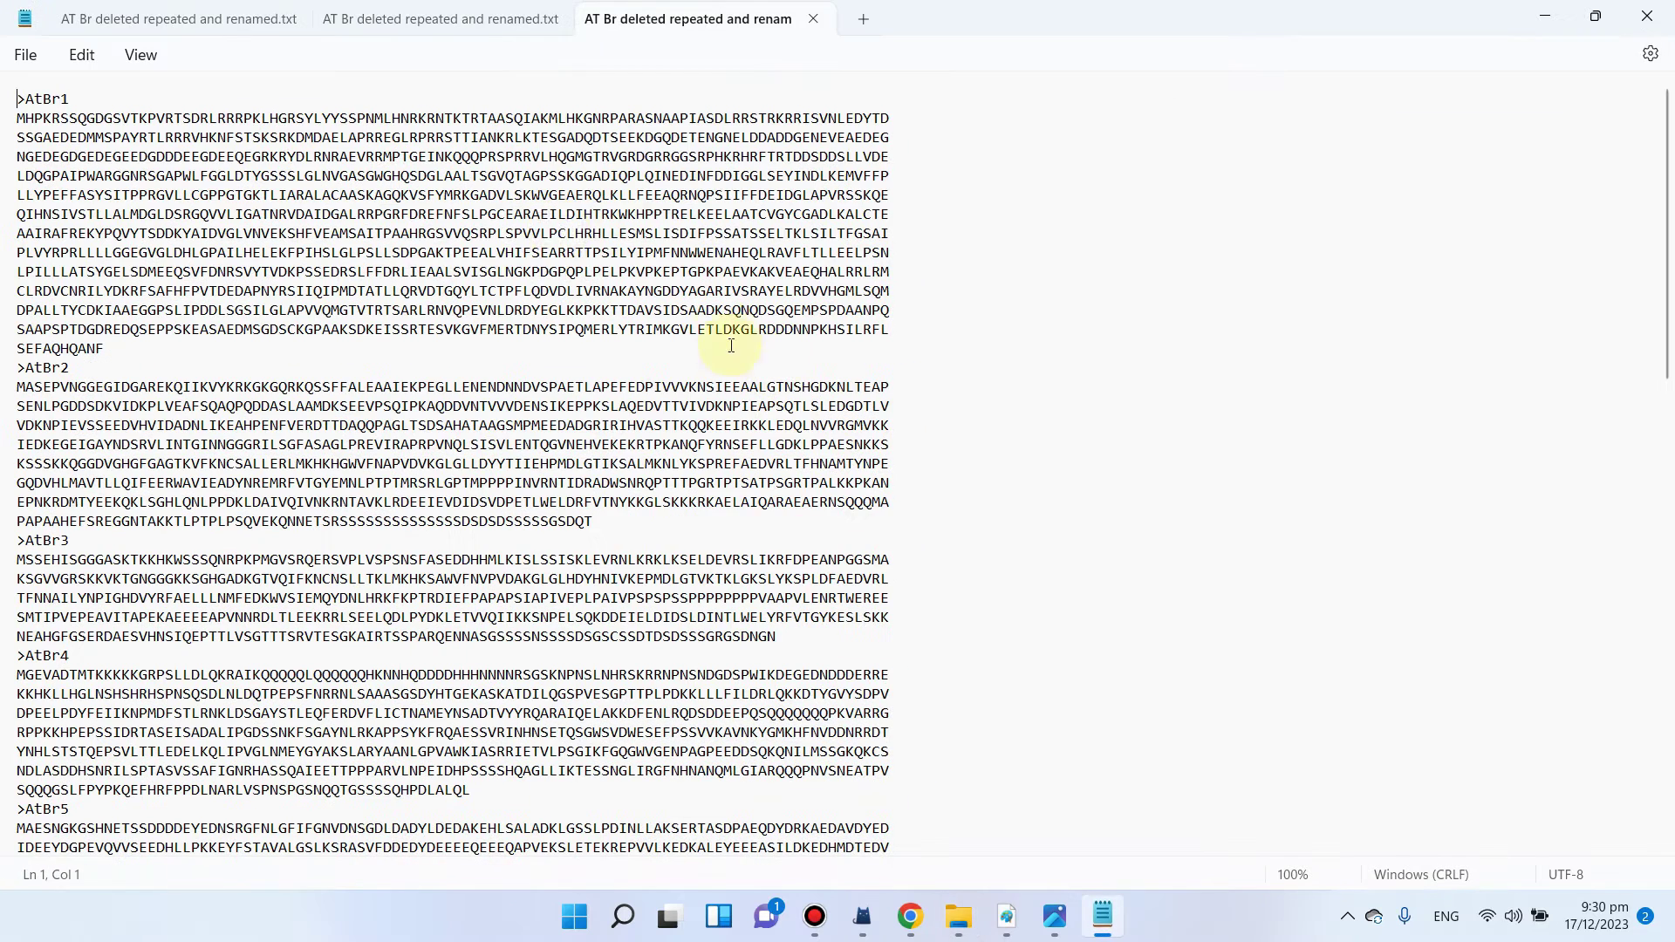
click(813, 20)
key(ctrl+a)
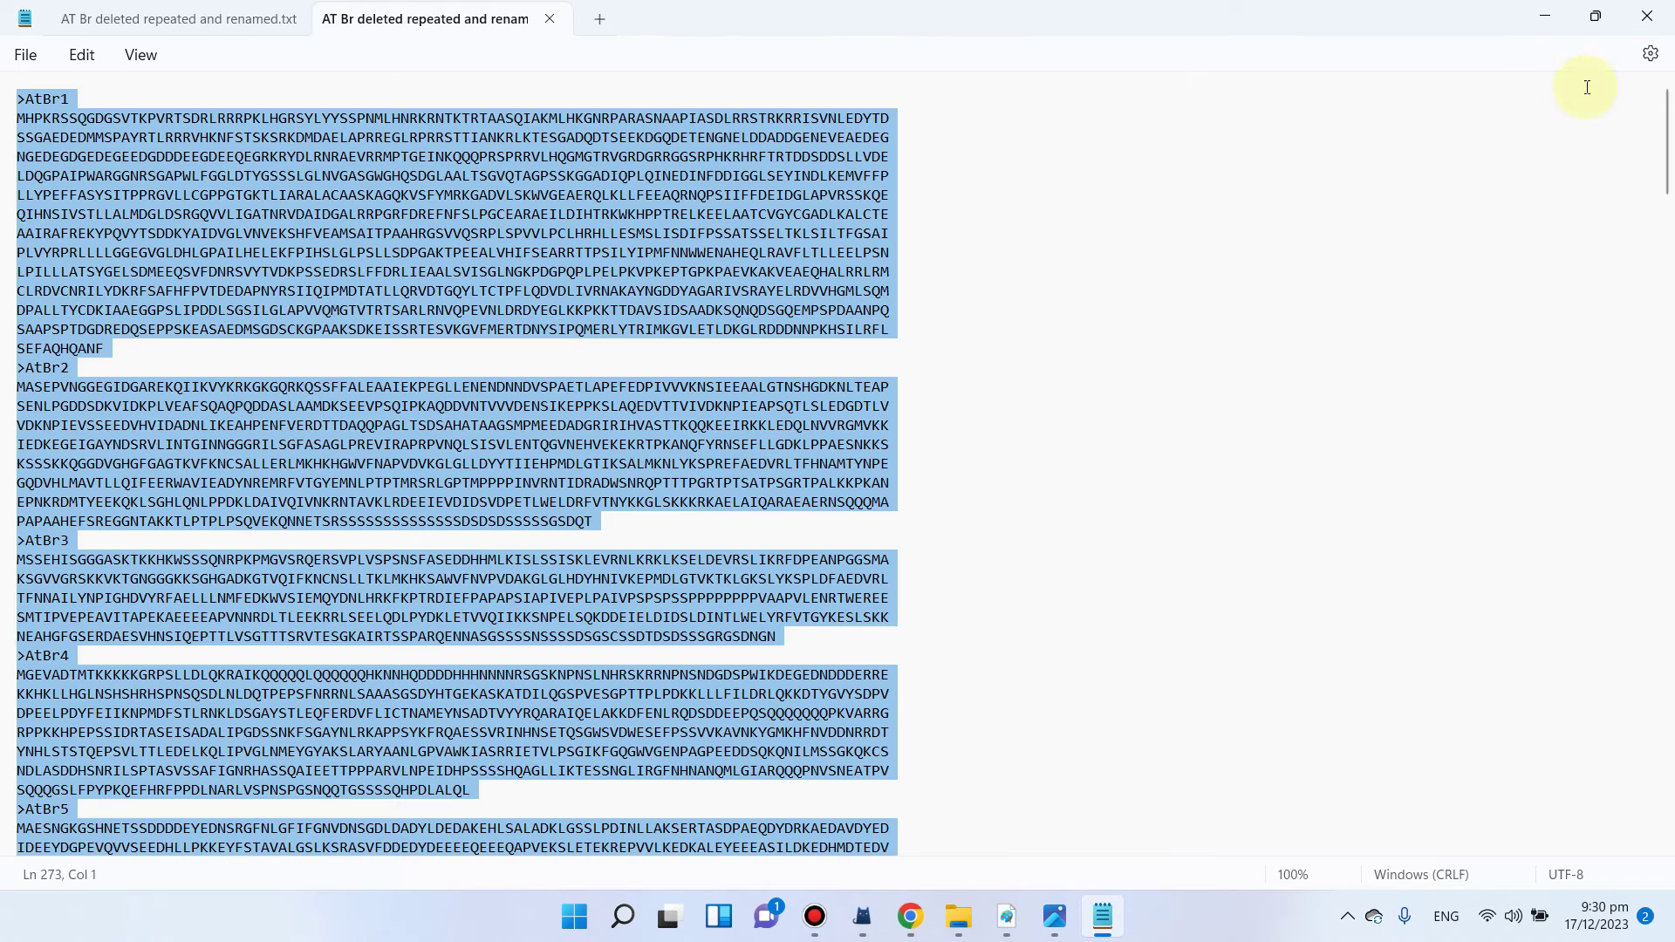
click(1545, 18)
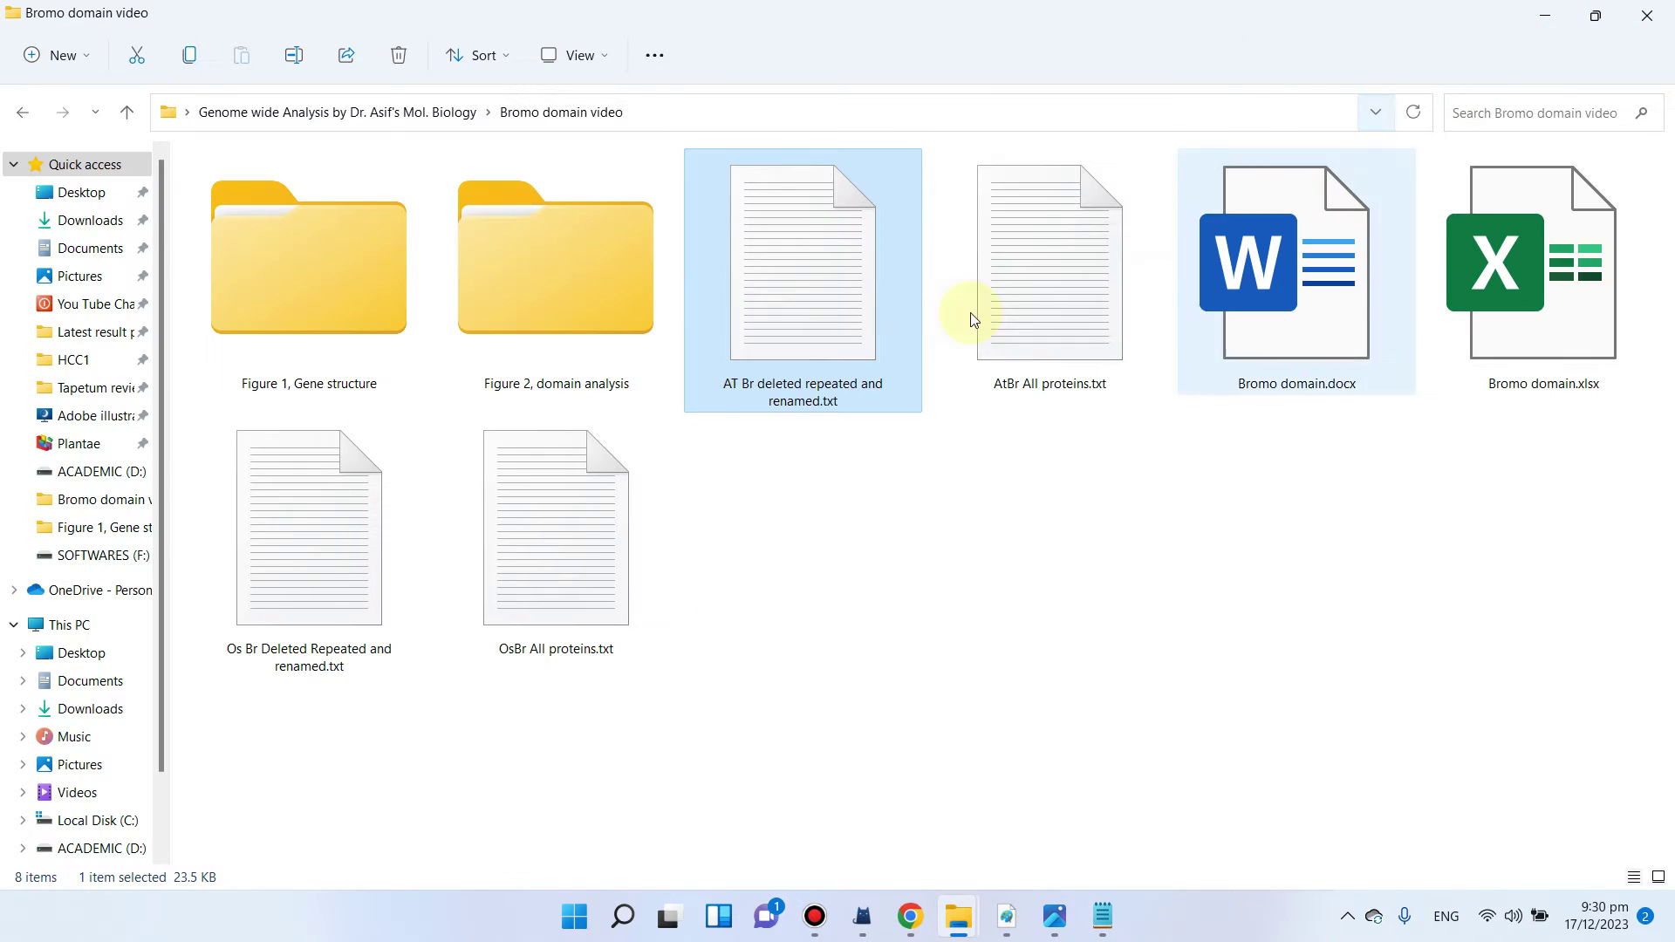
Step: Copy "AT Br deleted repeated and renamed.txt" into the "Figure 2, domain analysis" folder
right_click(842, 301)
click(910, 320)
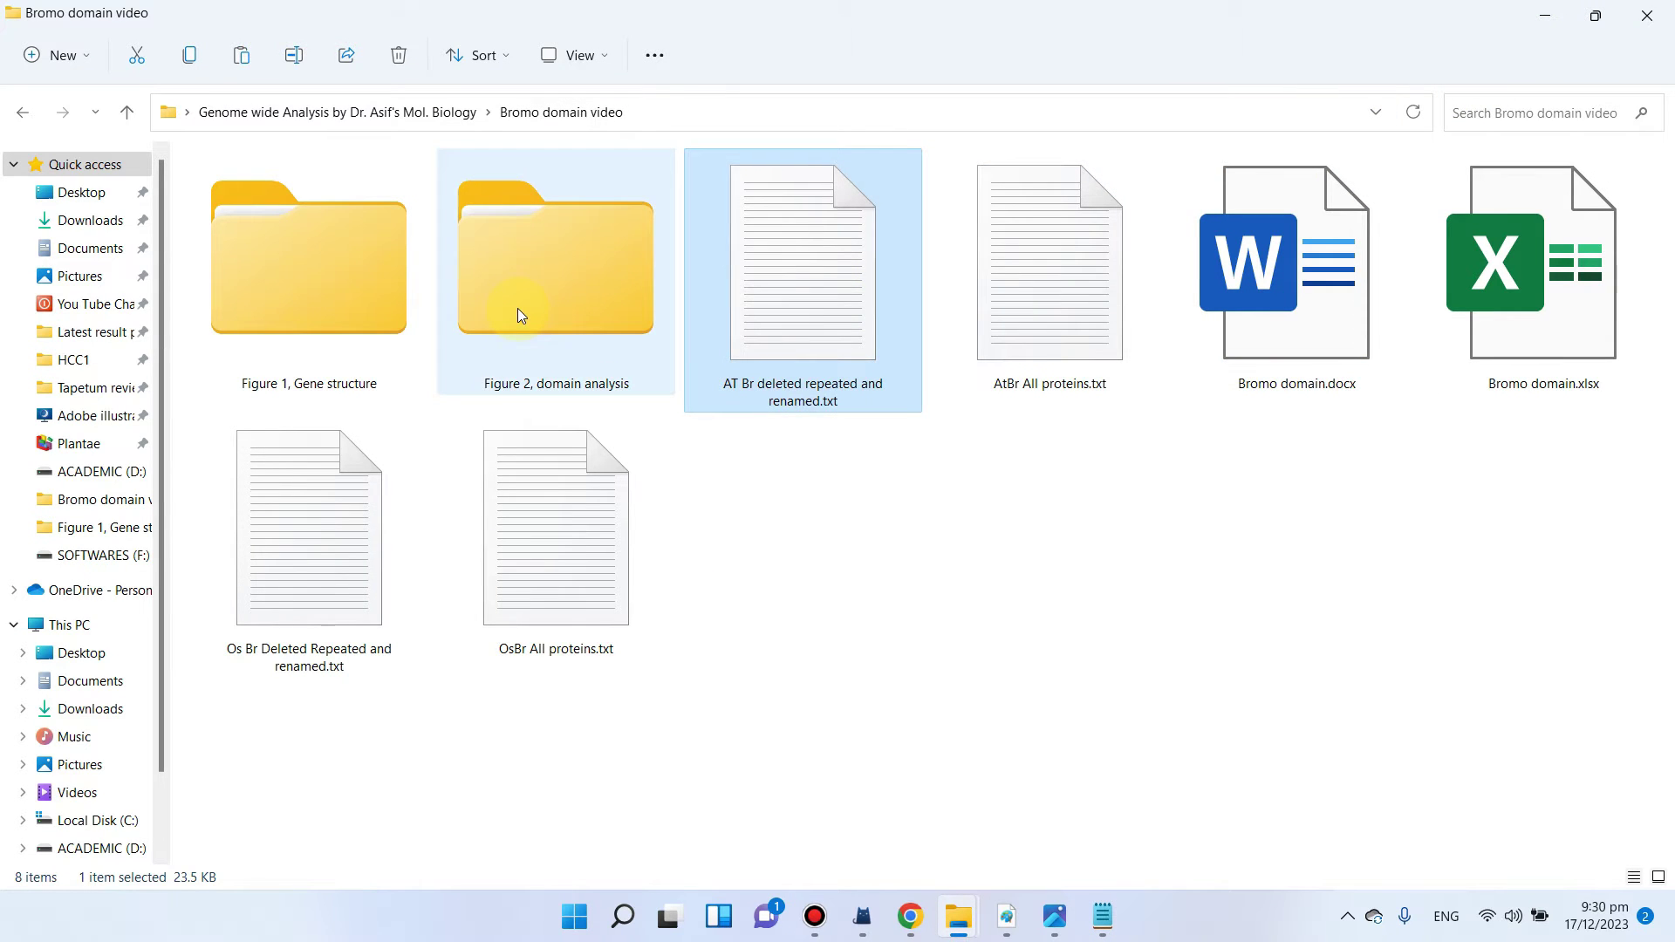
double_click(516, 307)
right_click(615, 373)
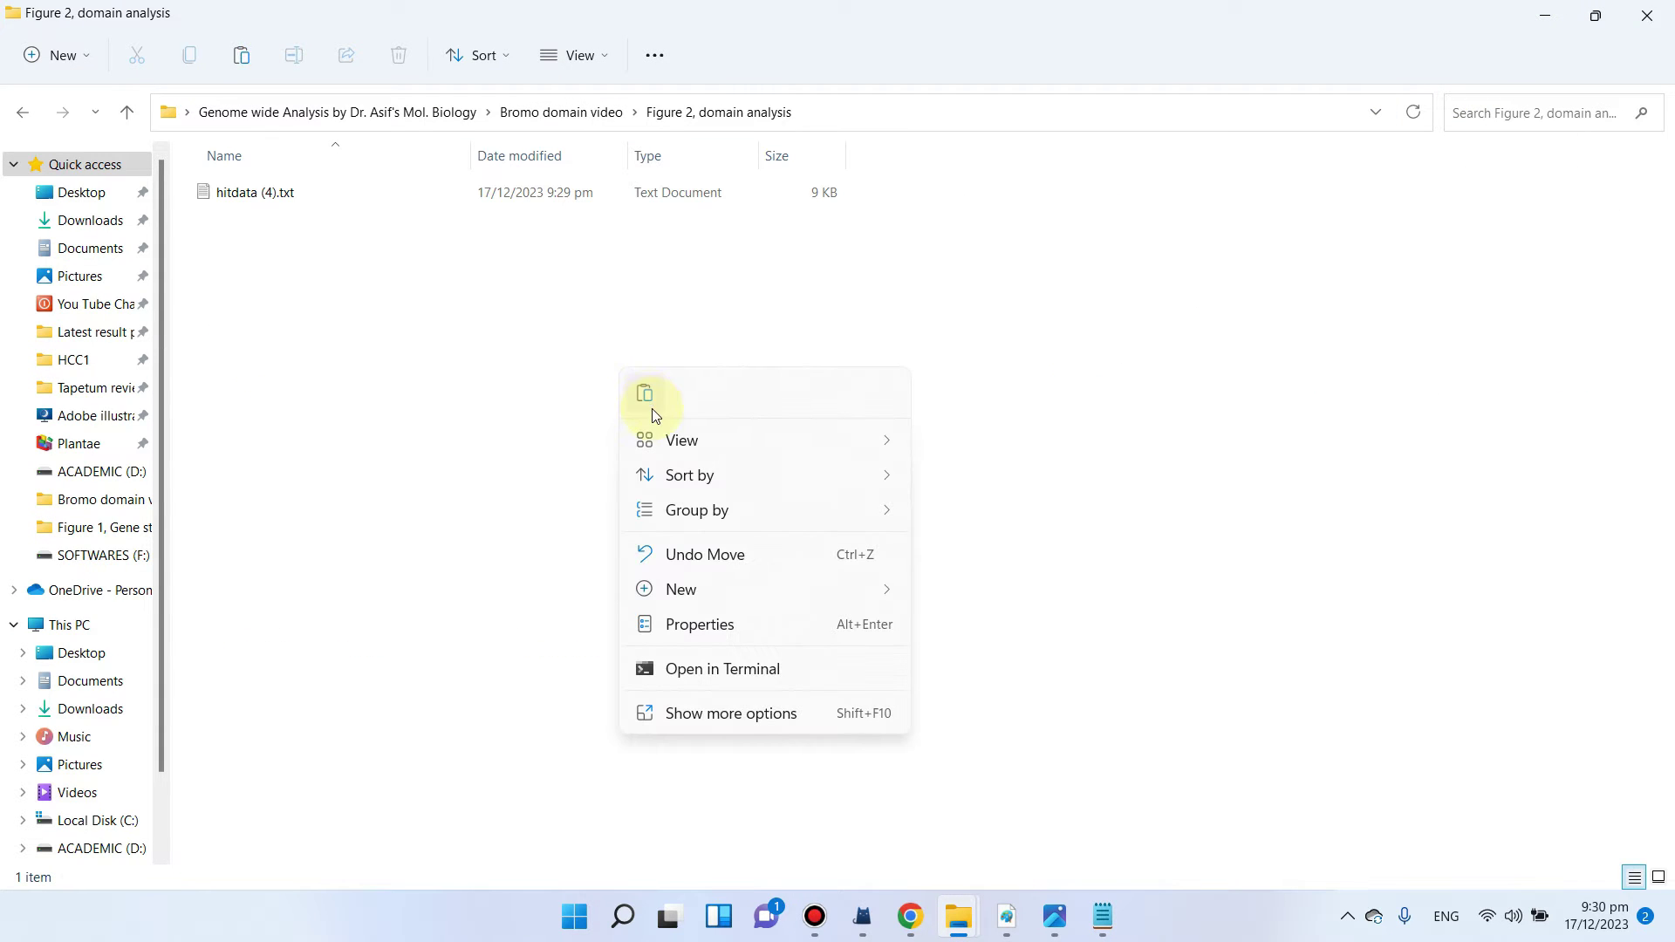
click(651, 400)
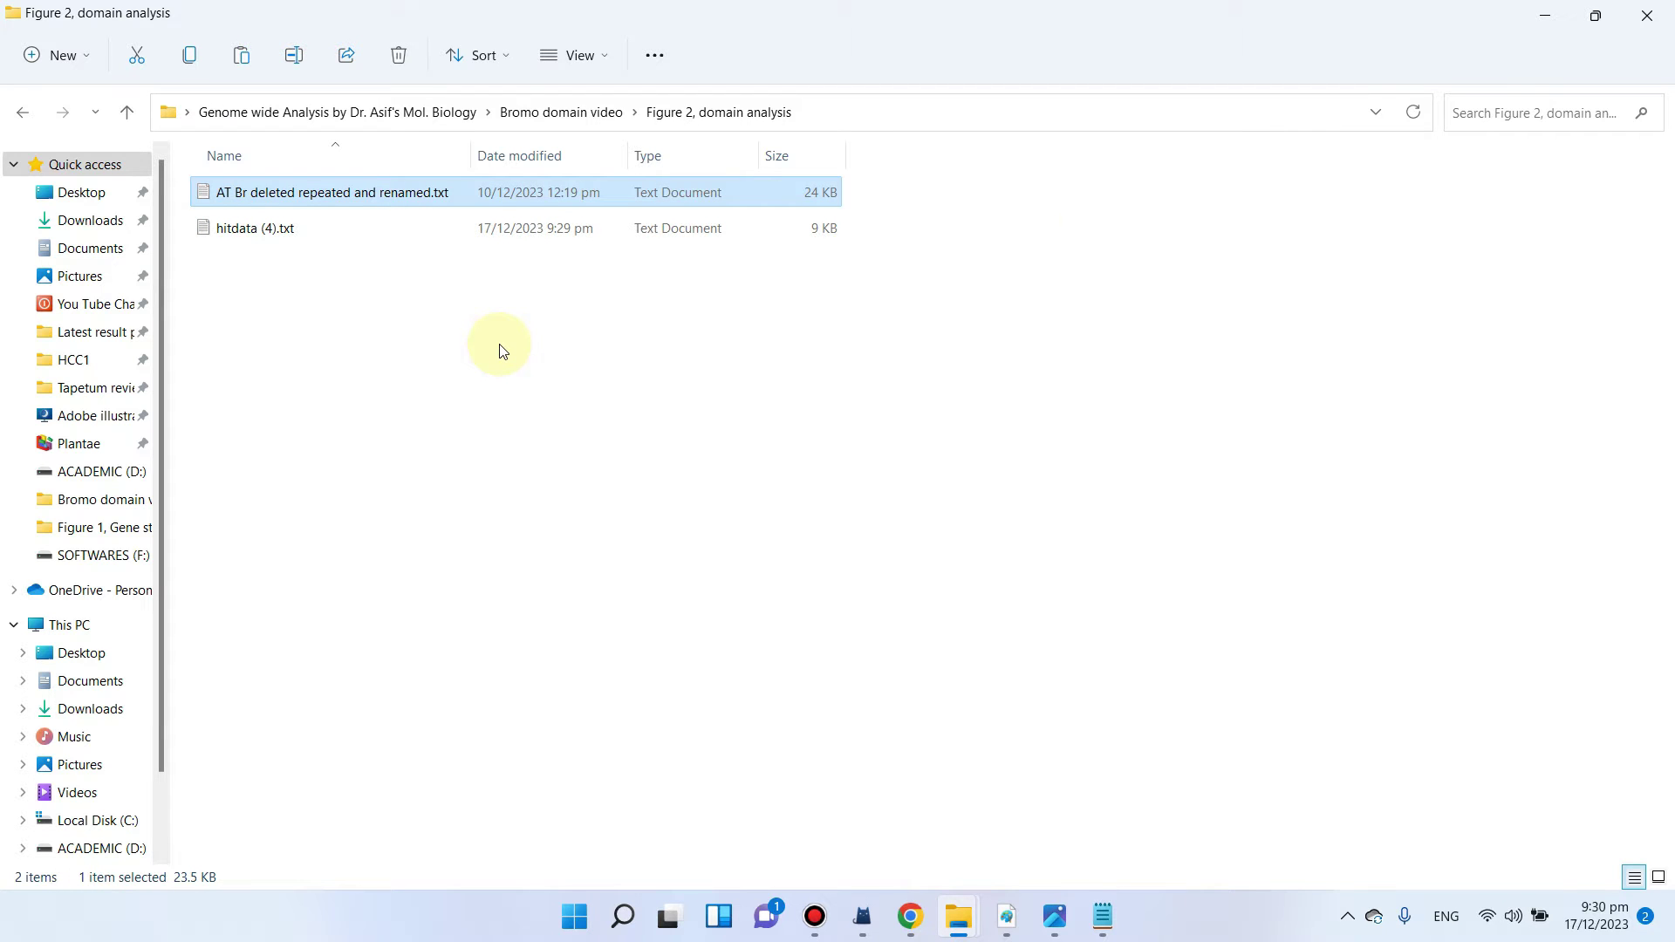
Step: Restore the folder window to a smaller size and launch TBtools from the desktop, dismissing the web page it opens
click(1596, 16)
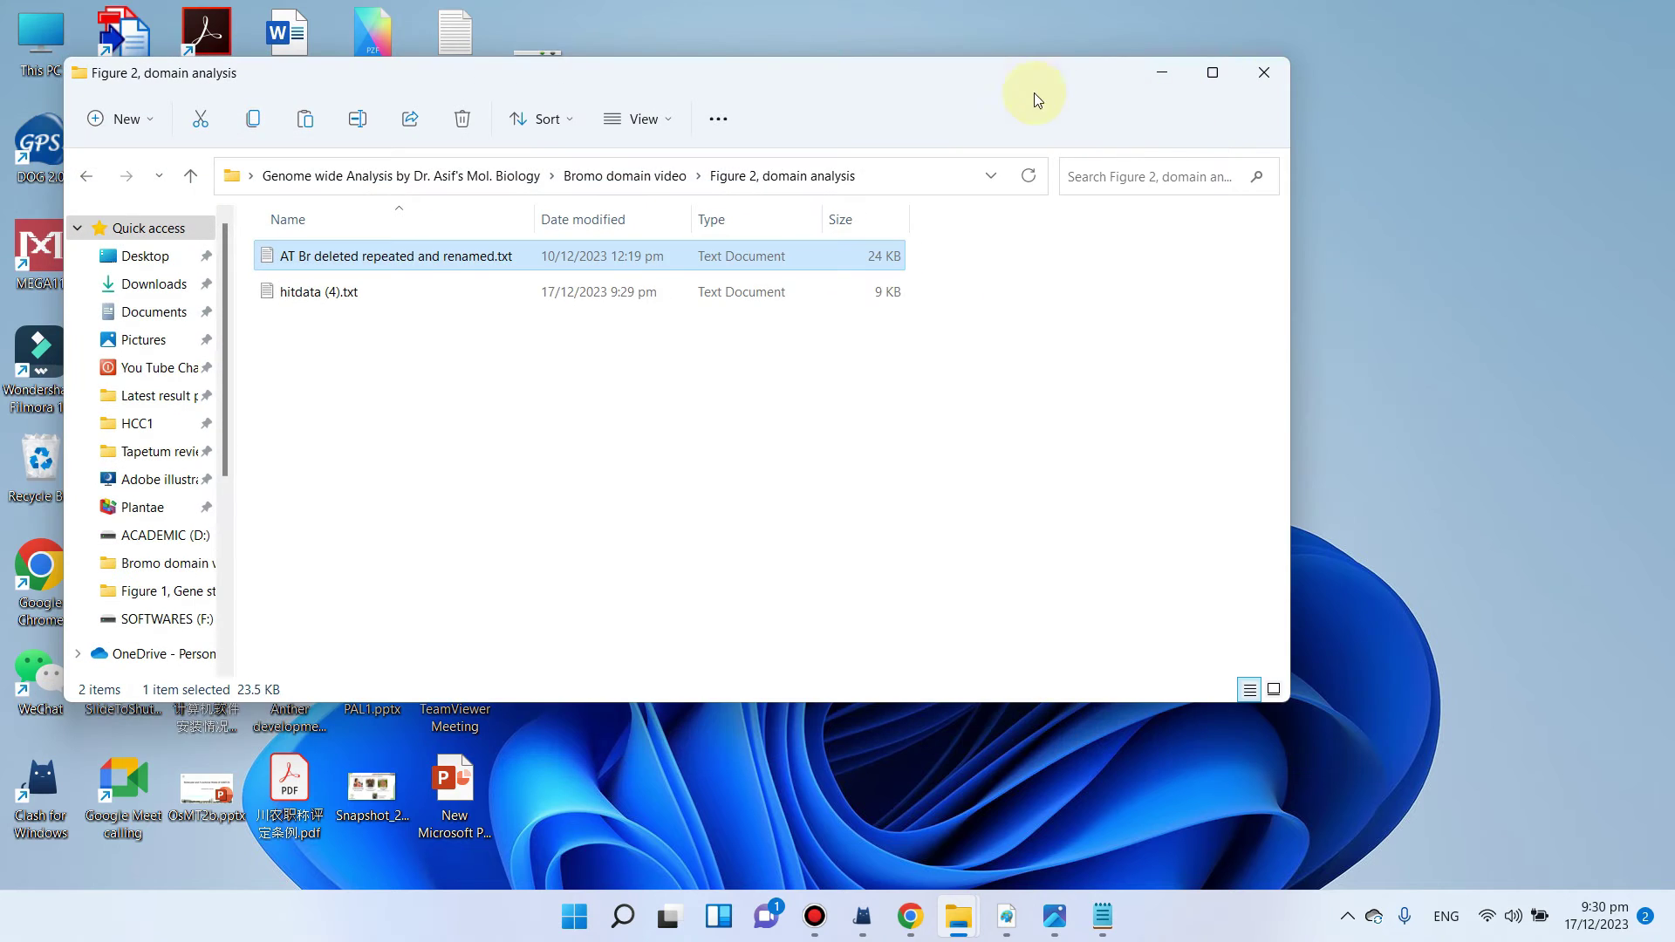
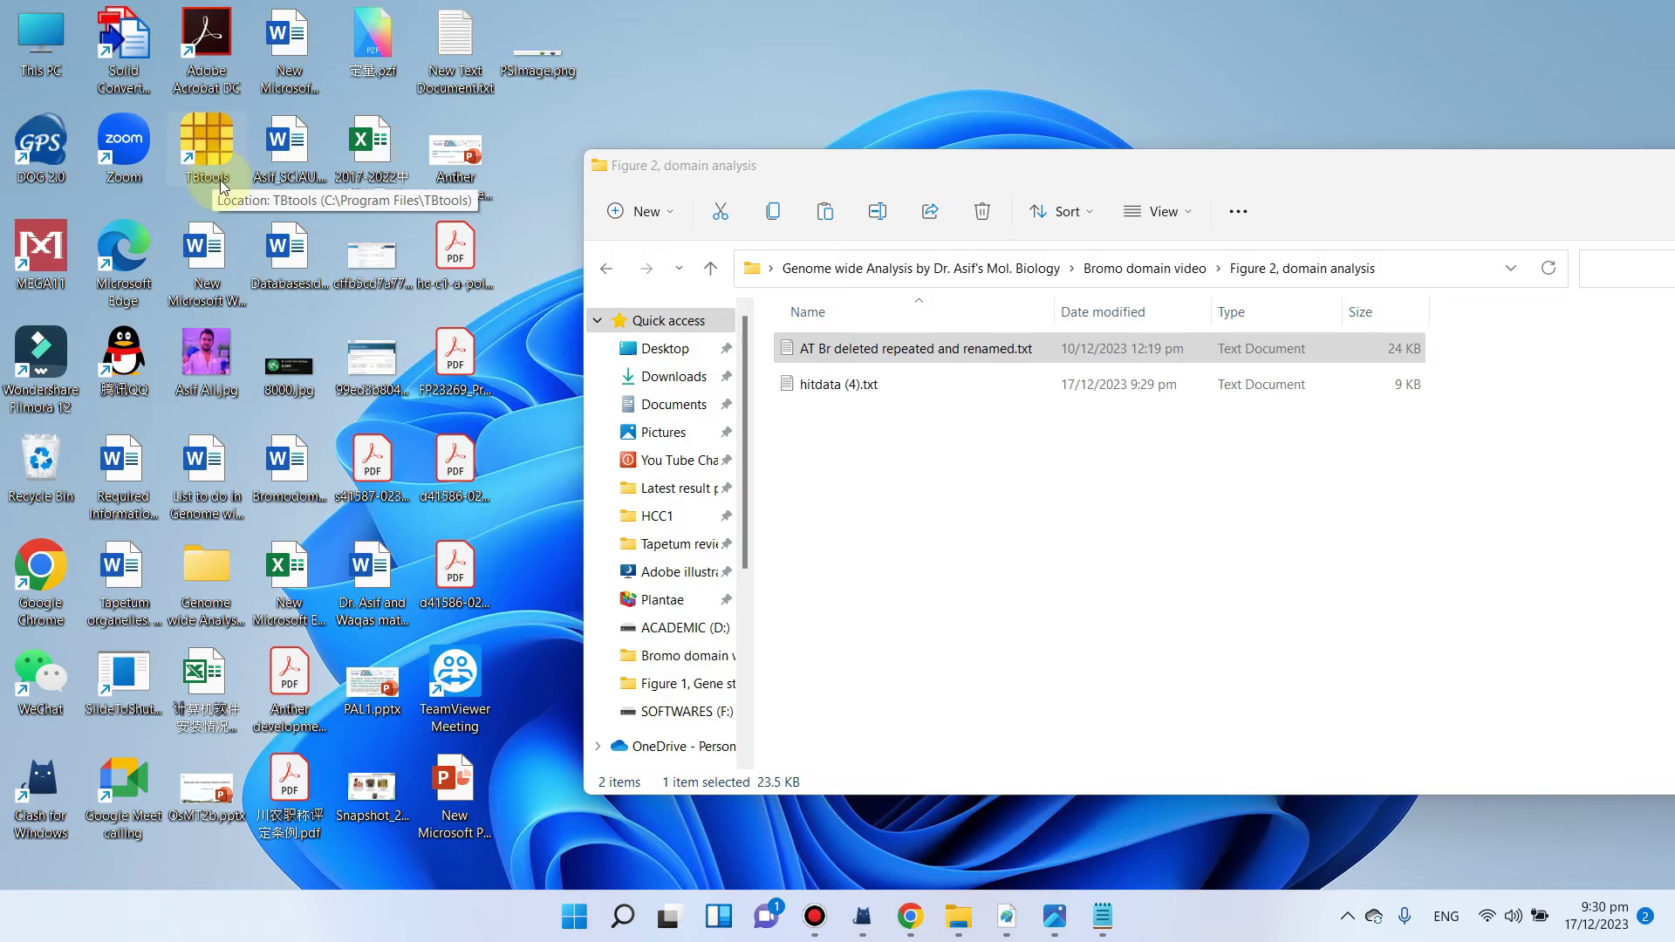
double_click(224, 187)
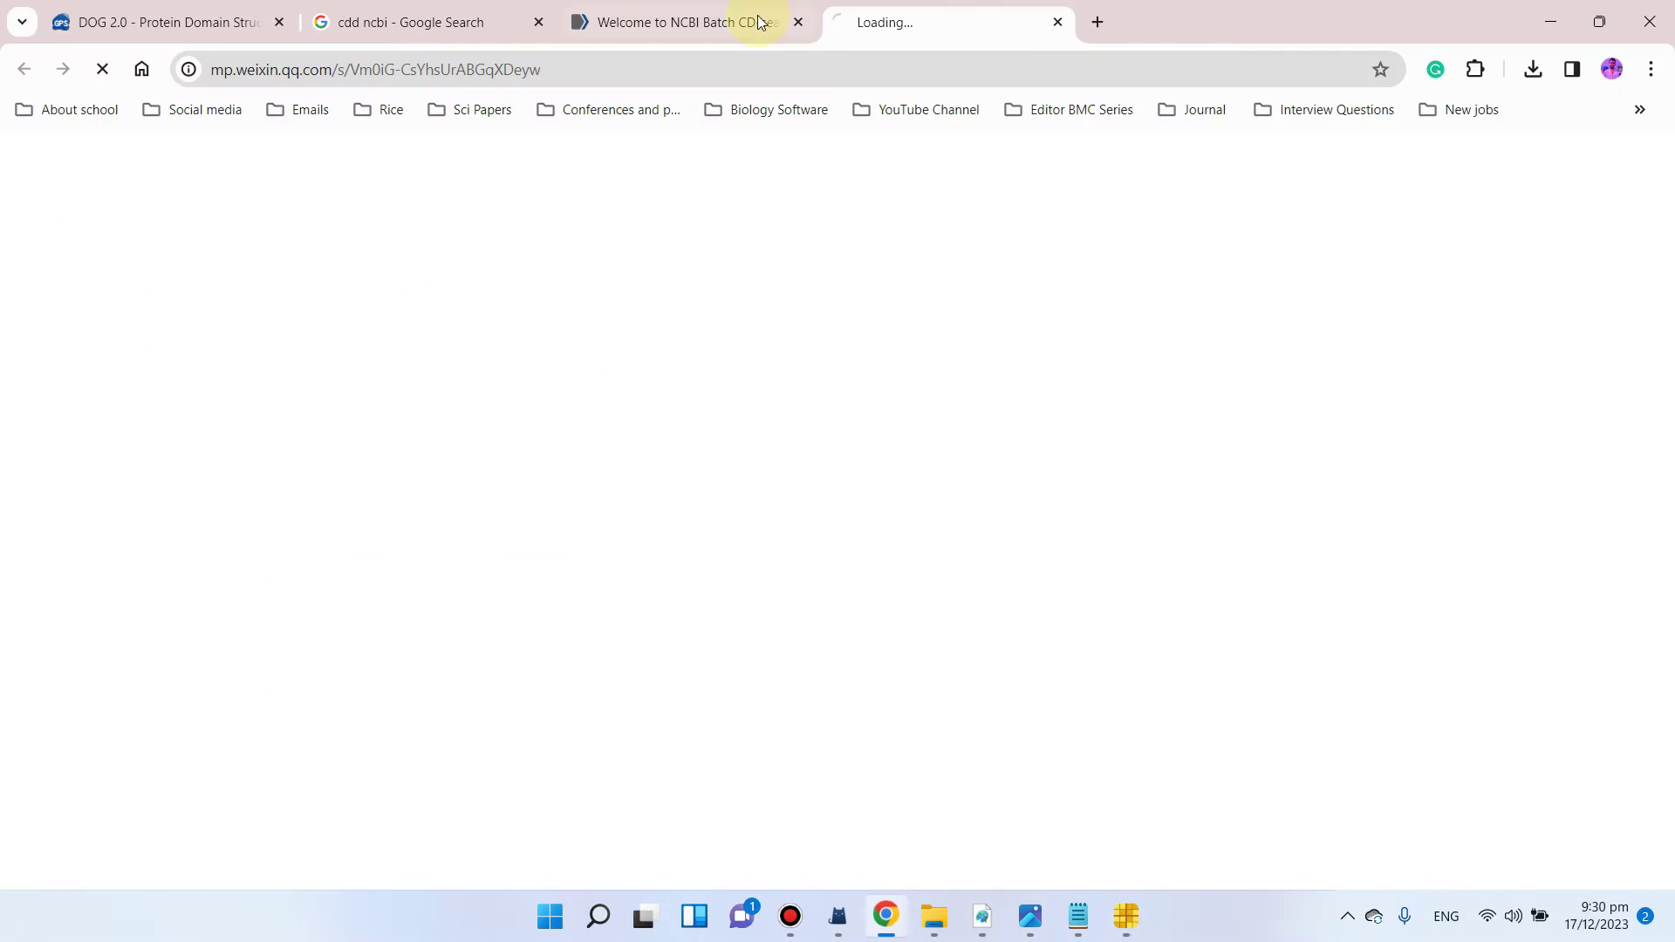
click(1057, 22)
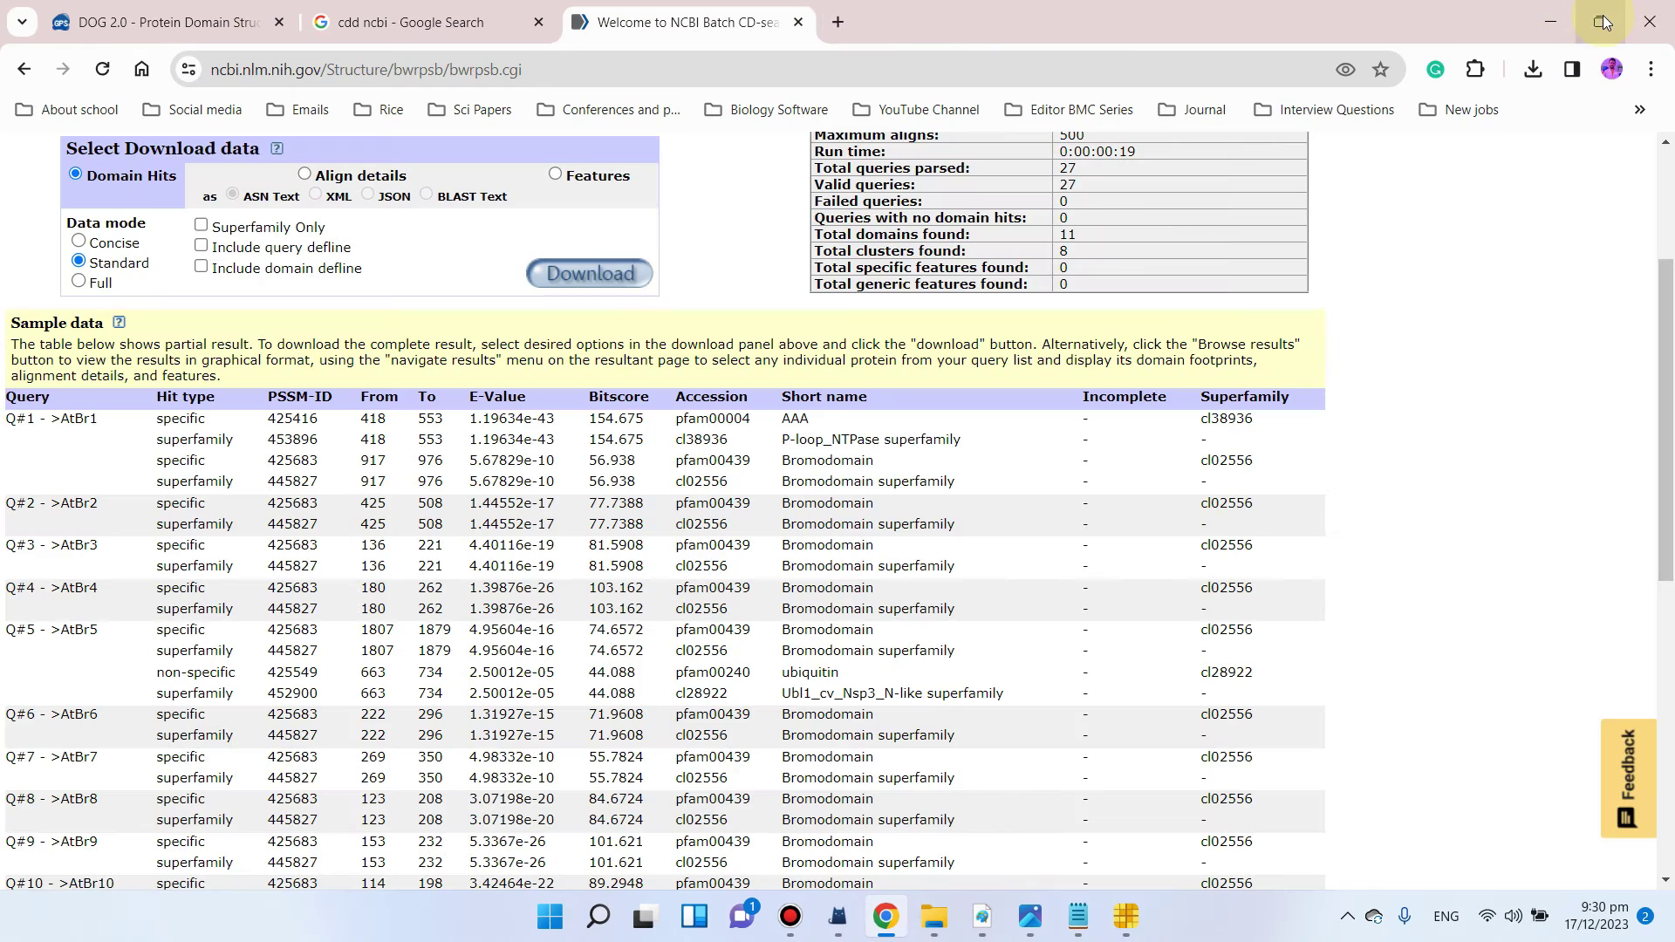
click(1601, 19)
click(1303, 73)
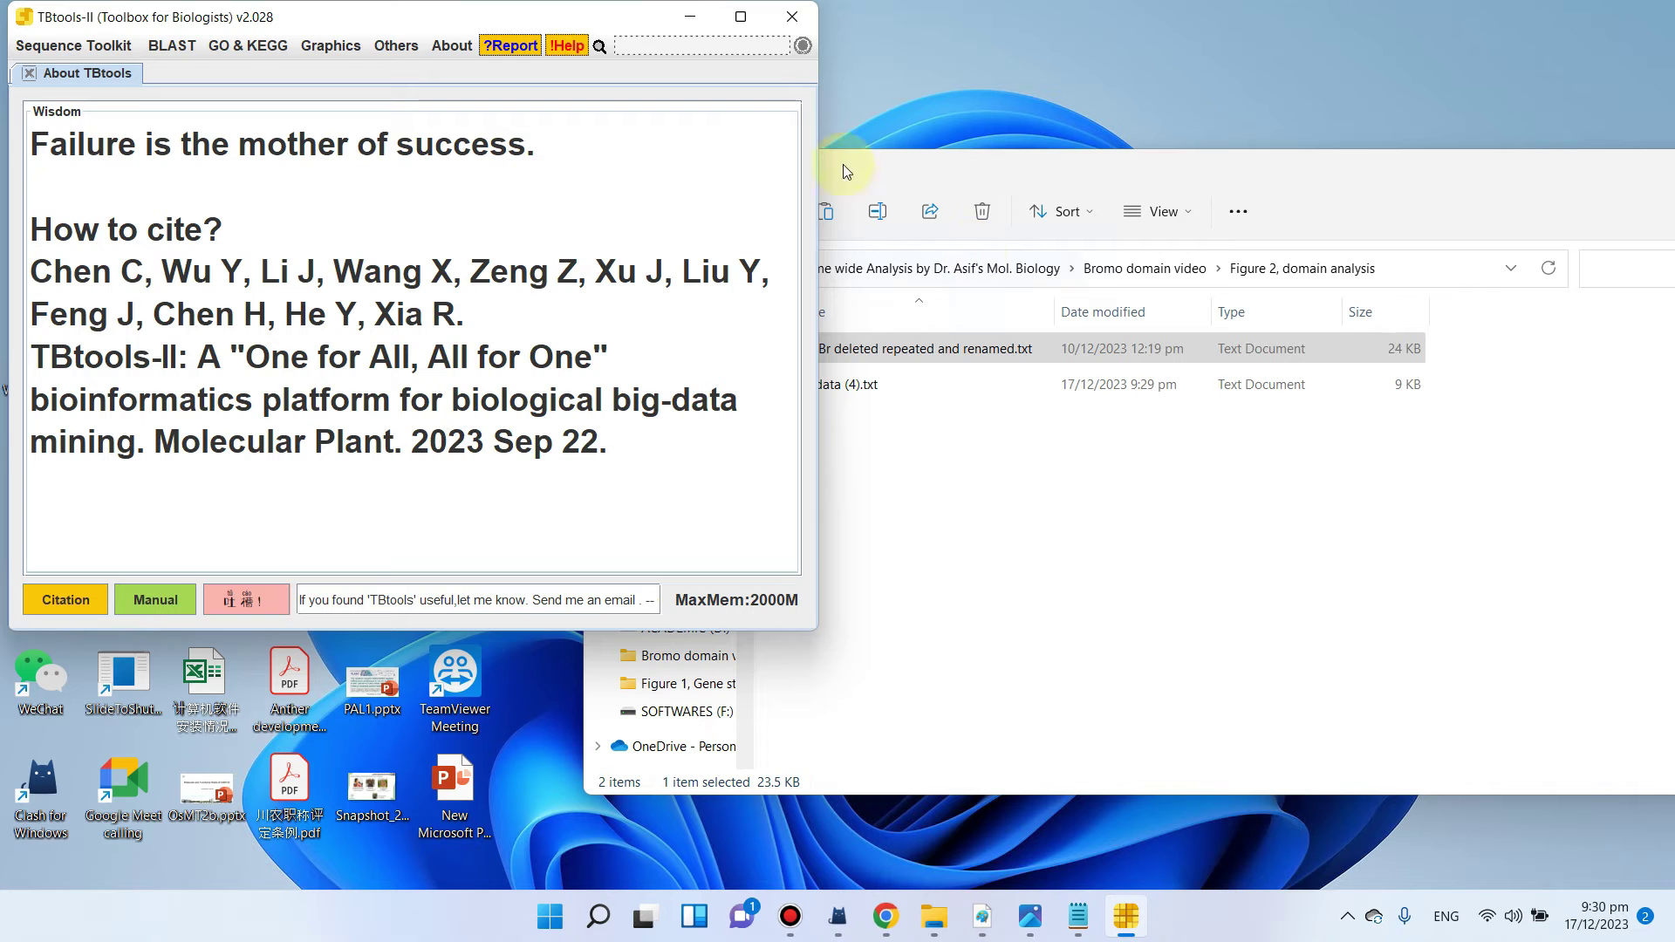
Step: Narrow the "Figure 2, domain analysis" folder window so it sits beside a widened TBtools window
drag(1468, 171, 1412, 189)
drag(530, 813, 1324, 777)
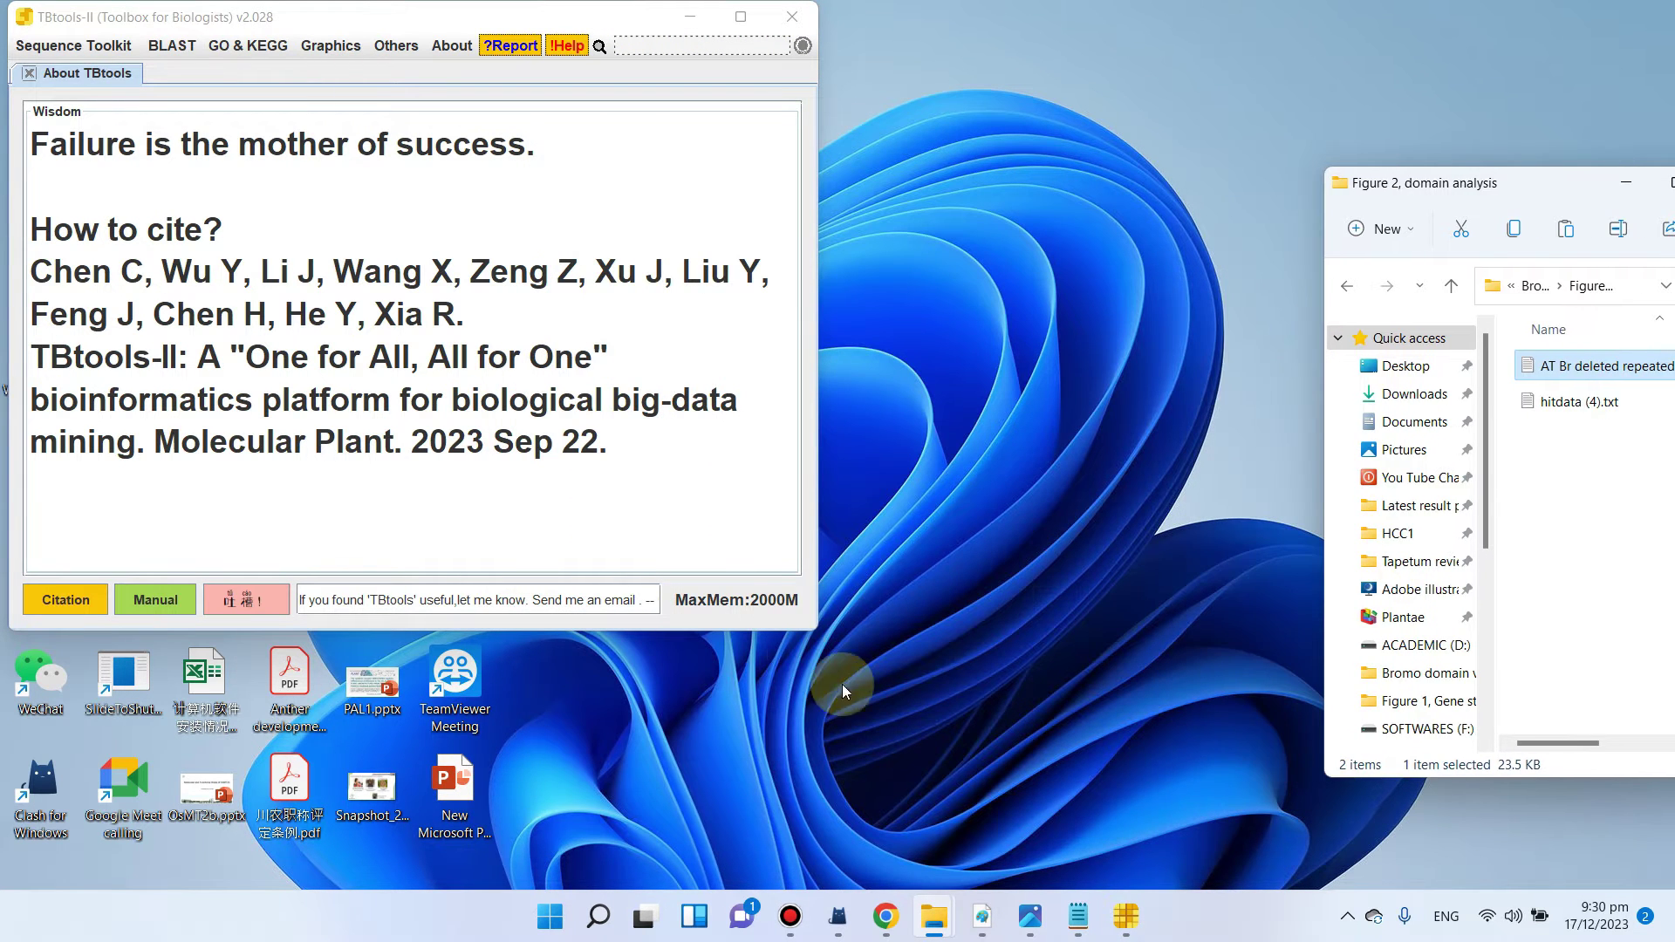
click(804, 621)
Step: Open TBtools' Visualize Domain Pattern (from NCBI Batch-CDD) tool
click(357, 87)
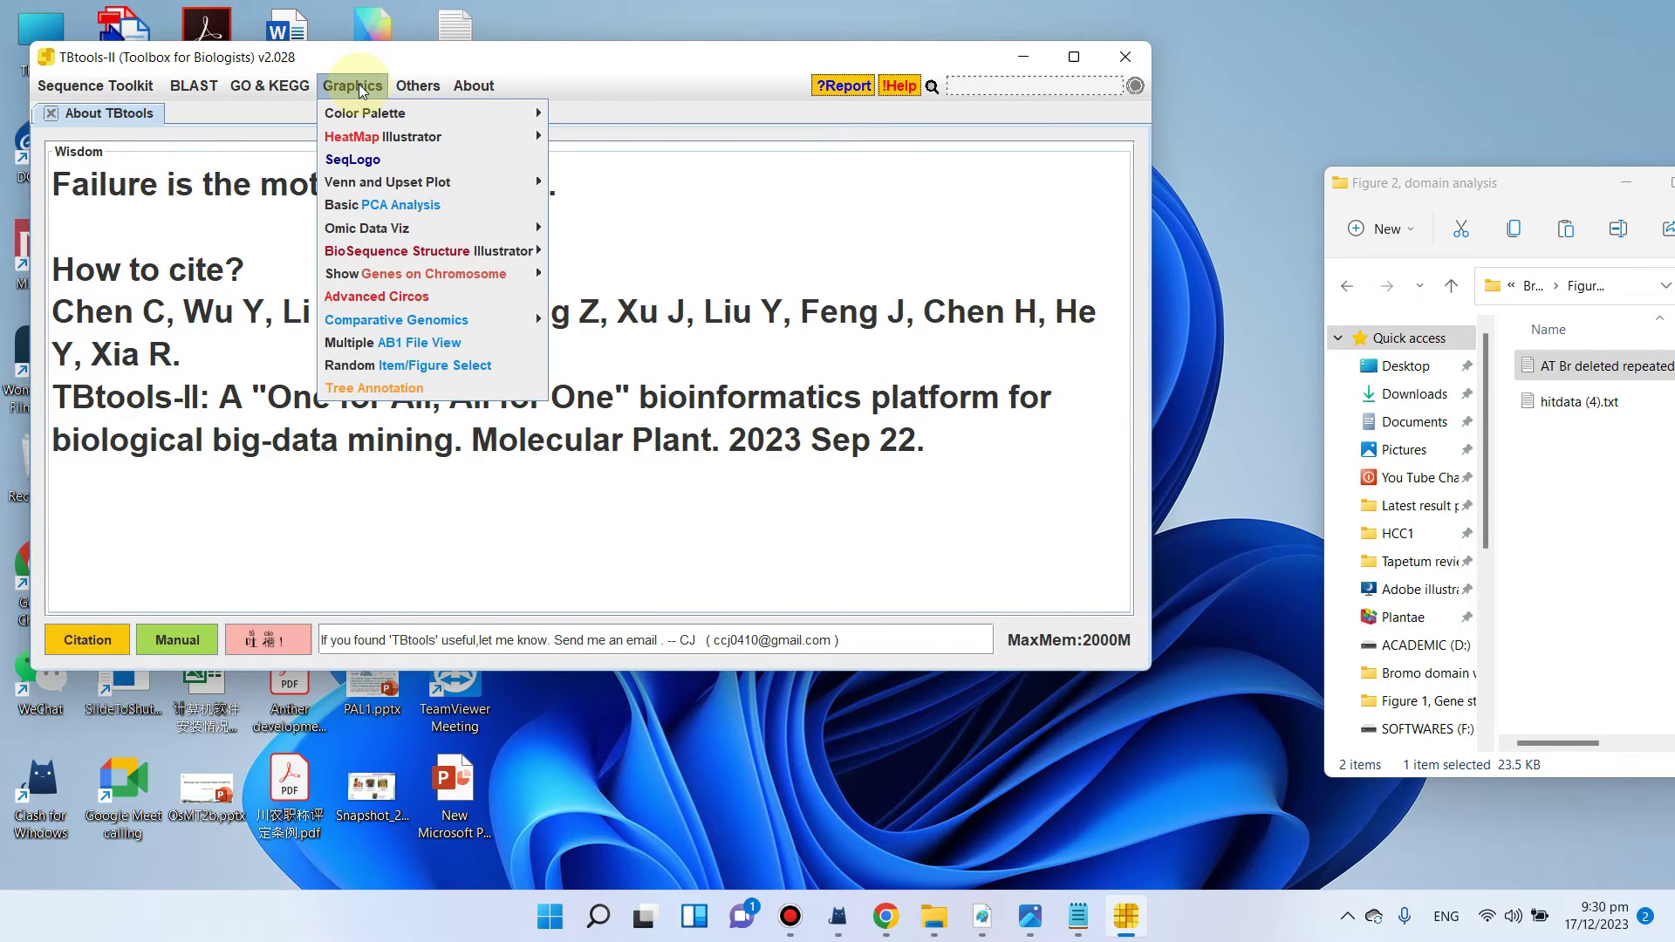
mouse_move(393, 254)
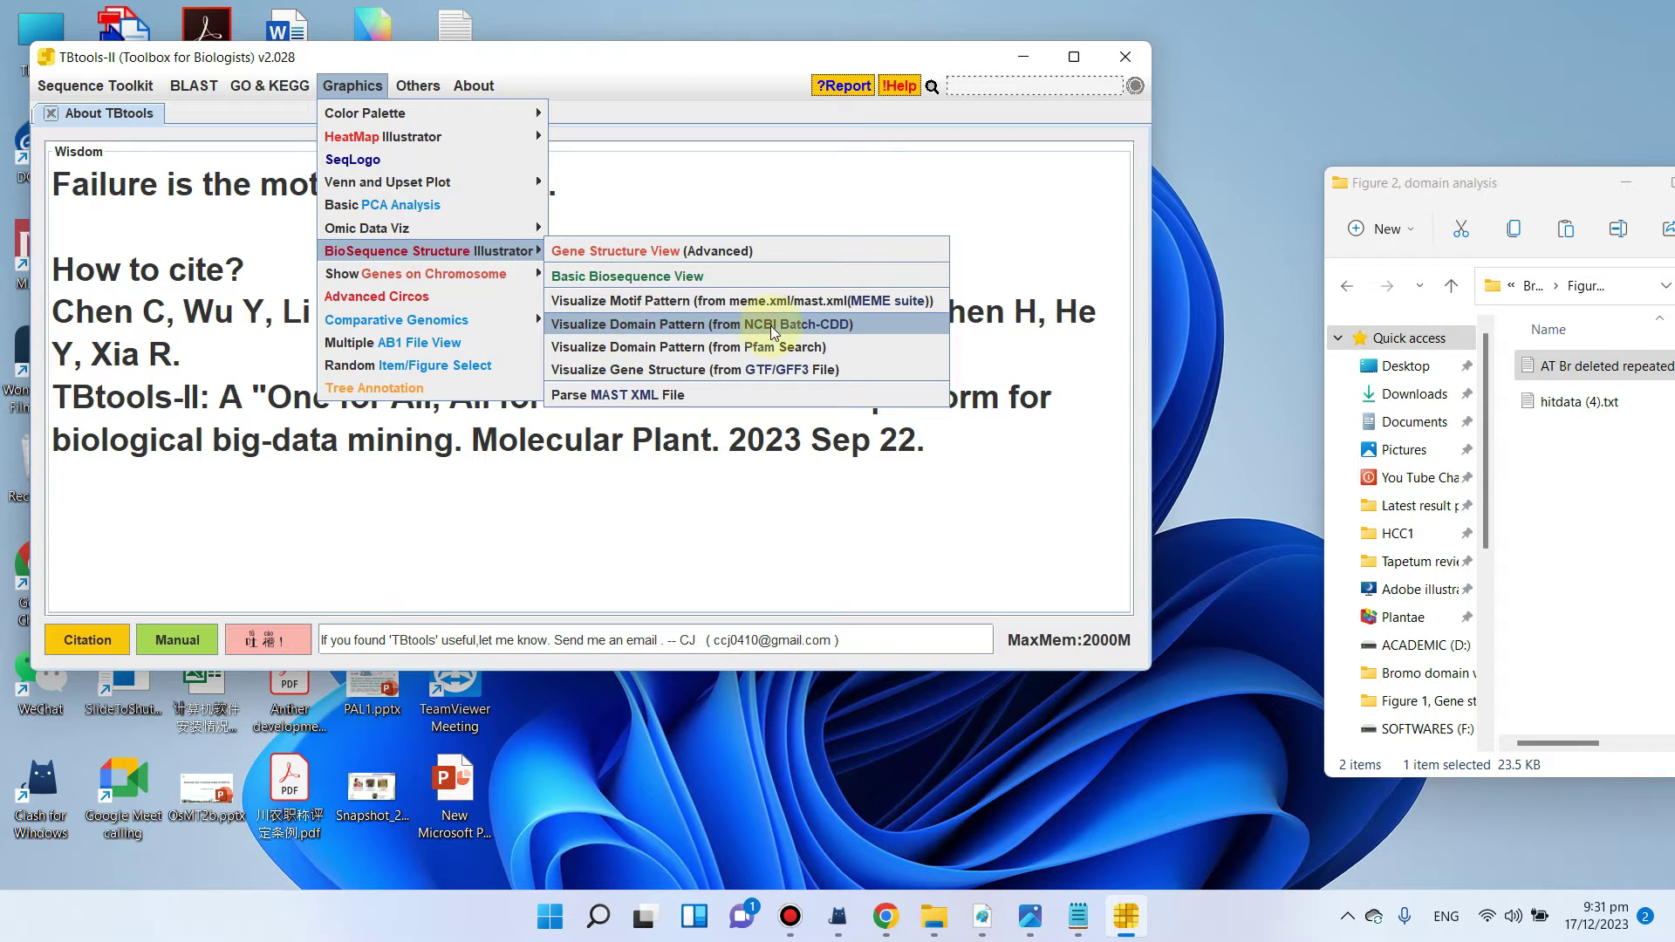
click(839, 324)
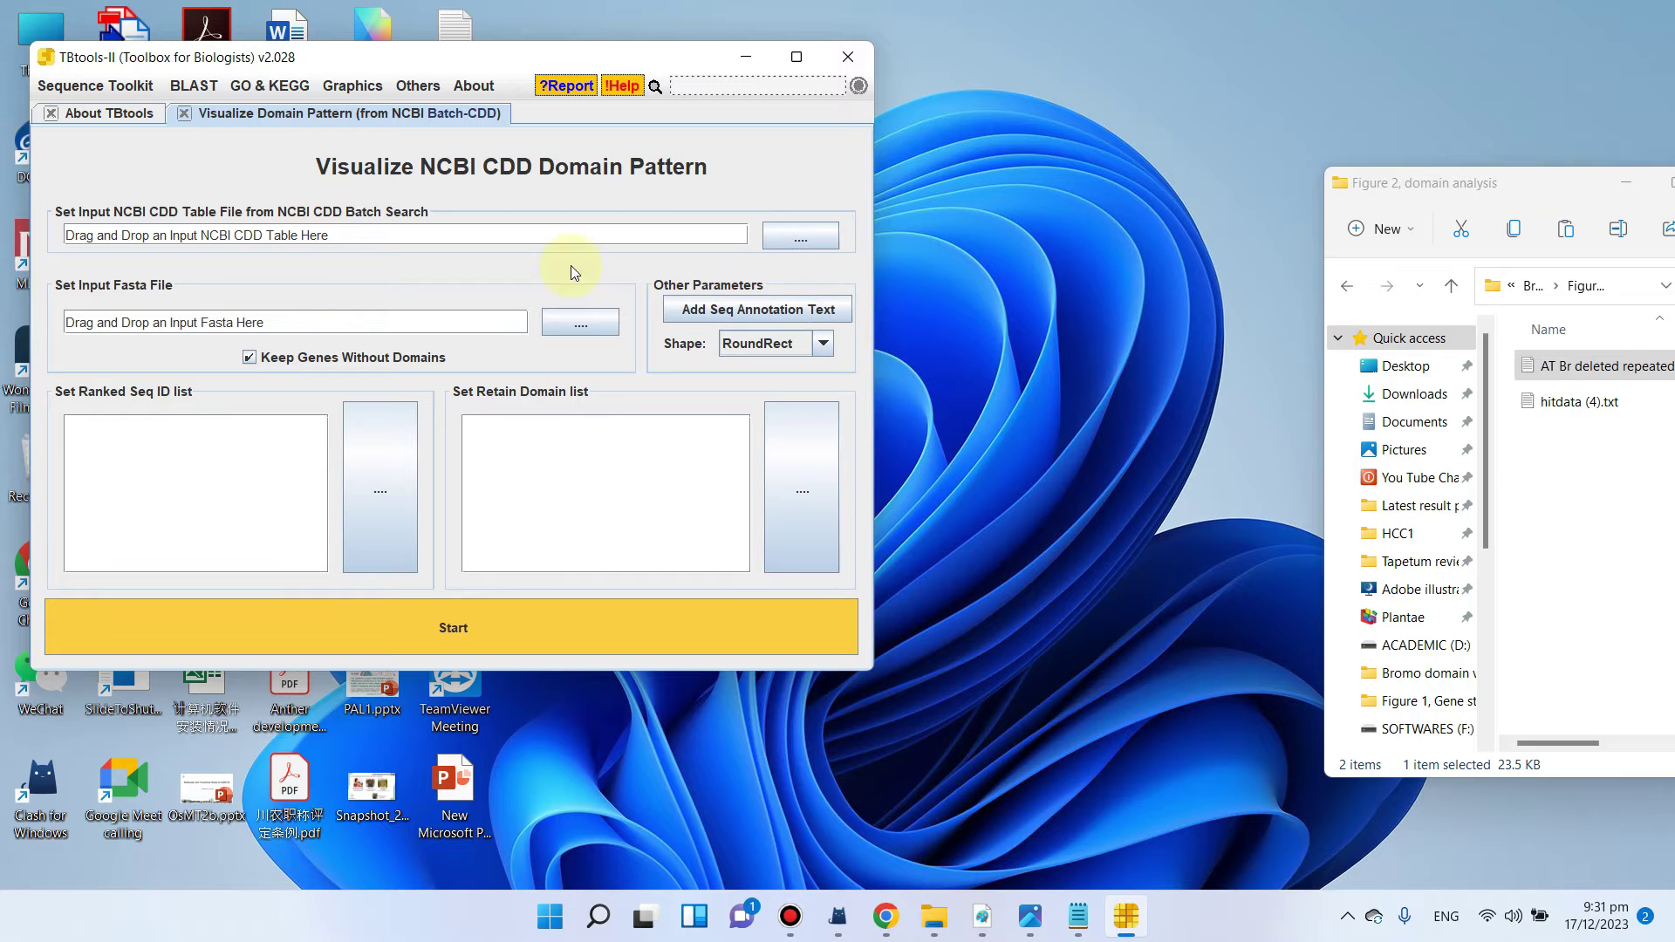
Step: Reposition and widen the folder window, and load hitdata (4).txt as the NCBI CDD table file, closing its preview
double_click(1509, 188)
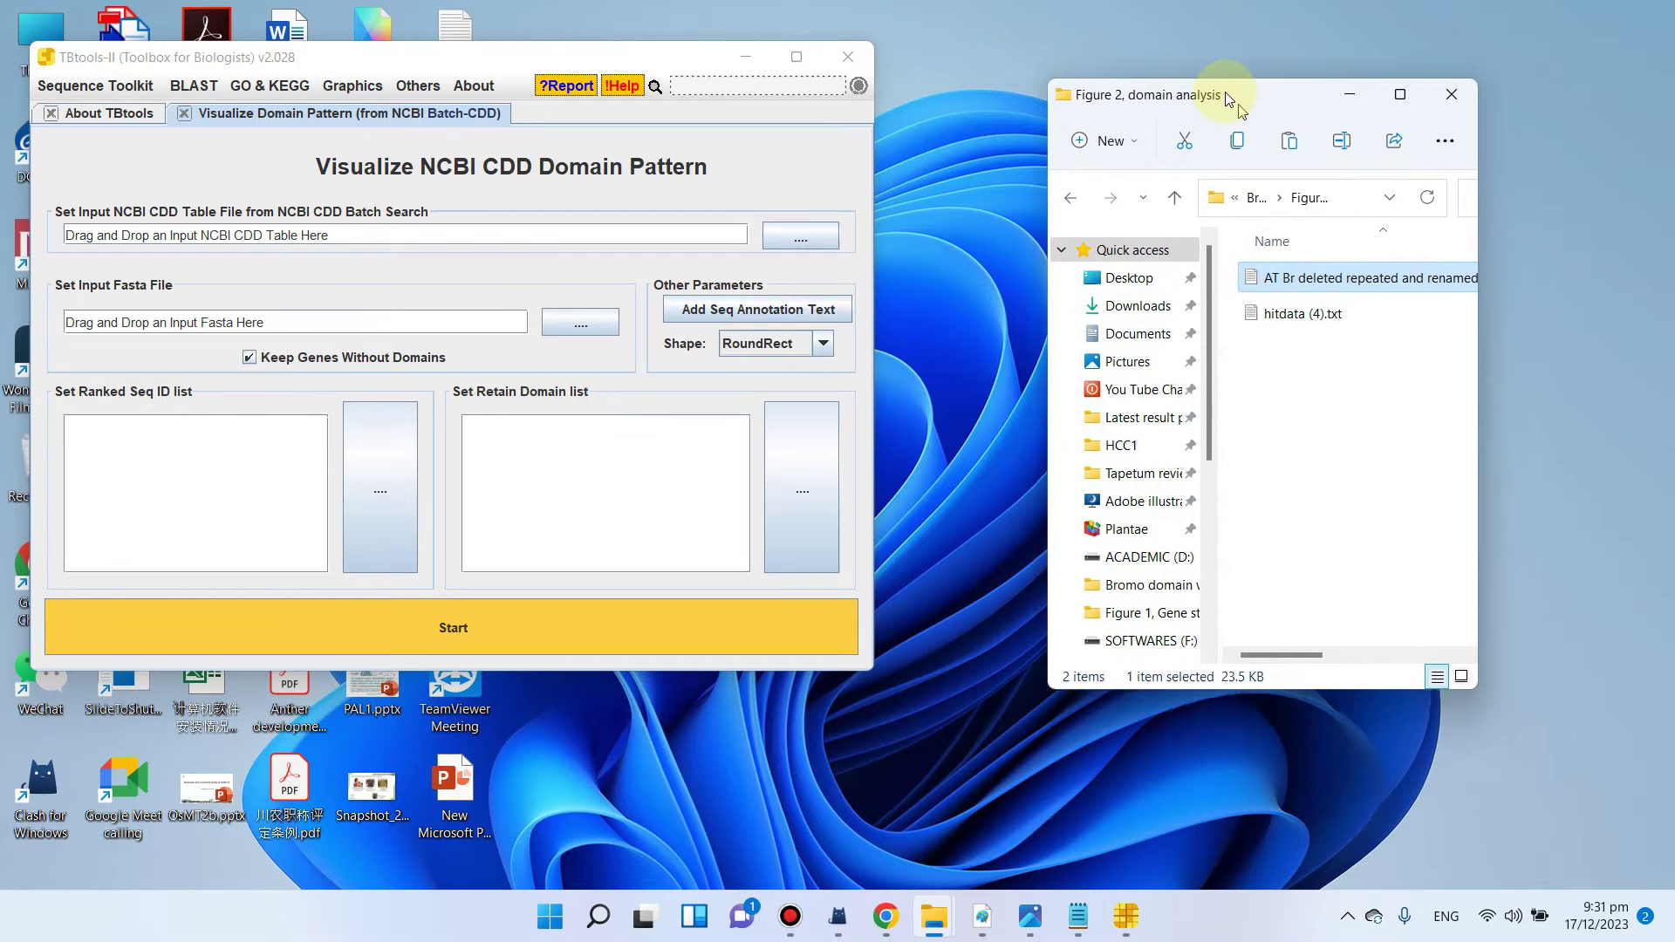
drag(1455, 170, 1668, 172)
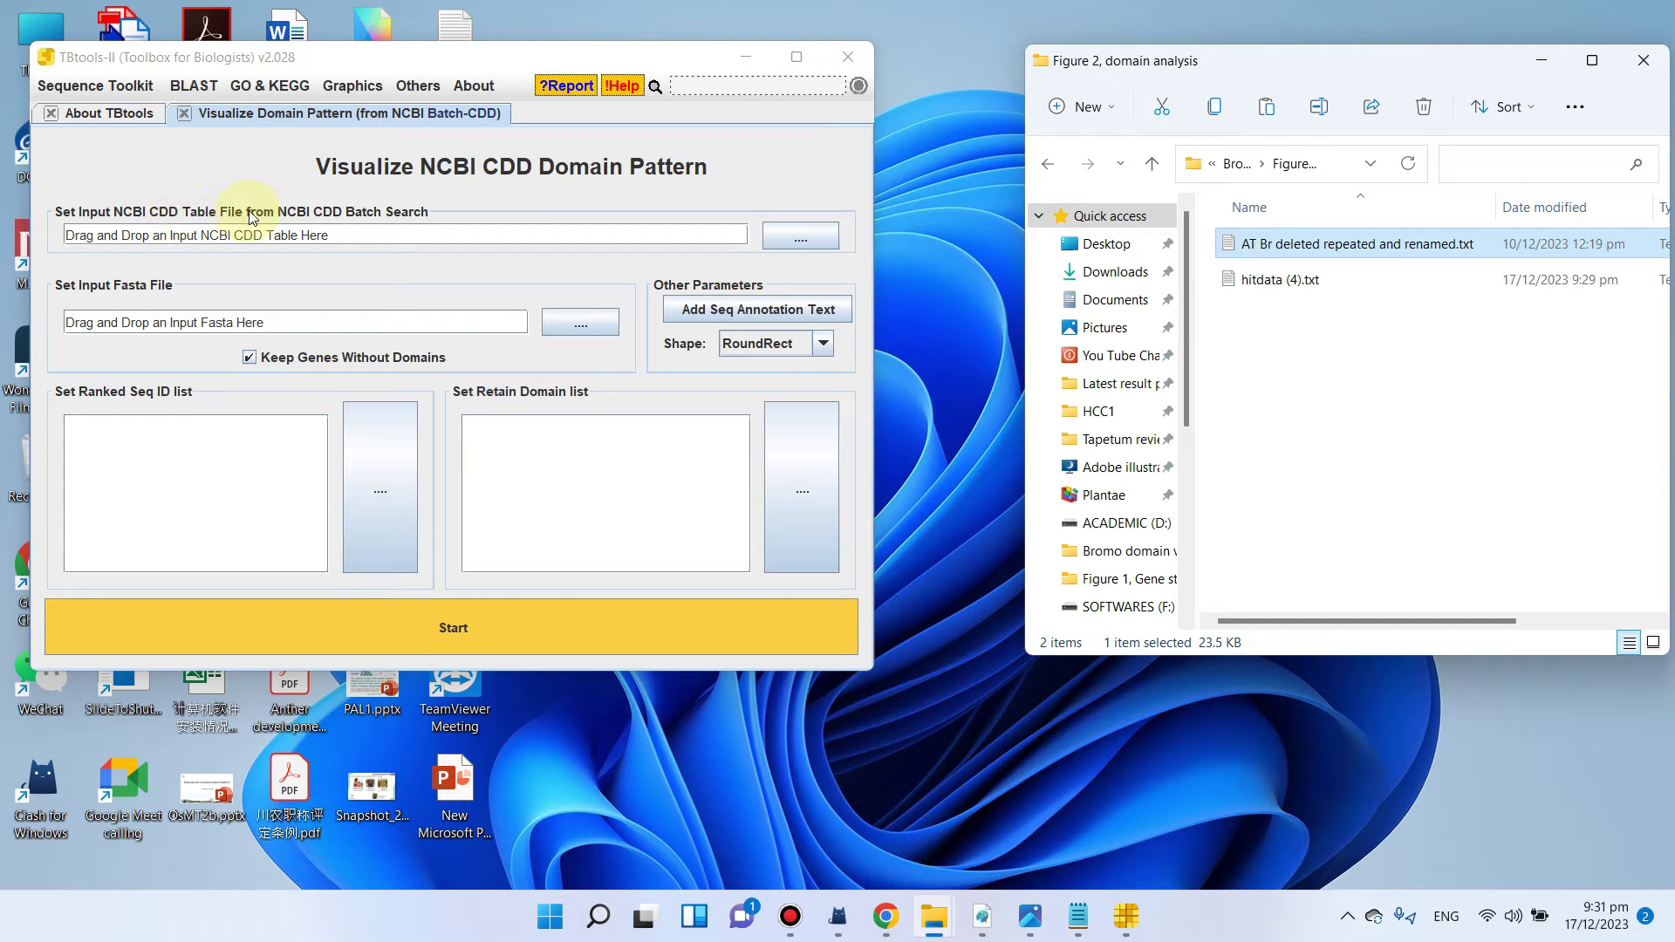
drag(1285, 288, 520, 227)
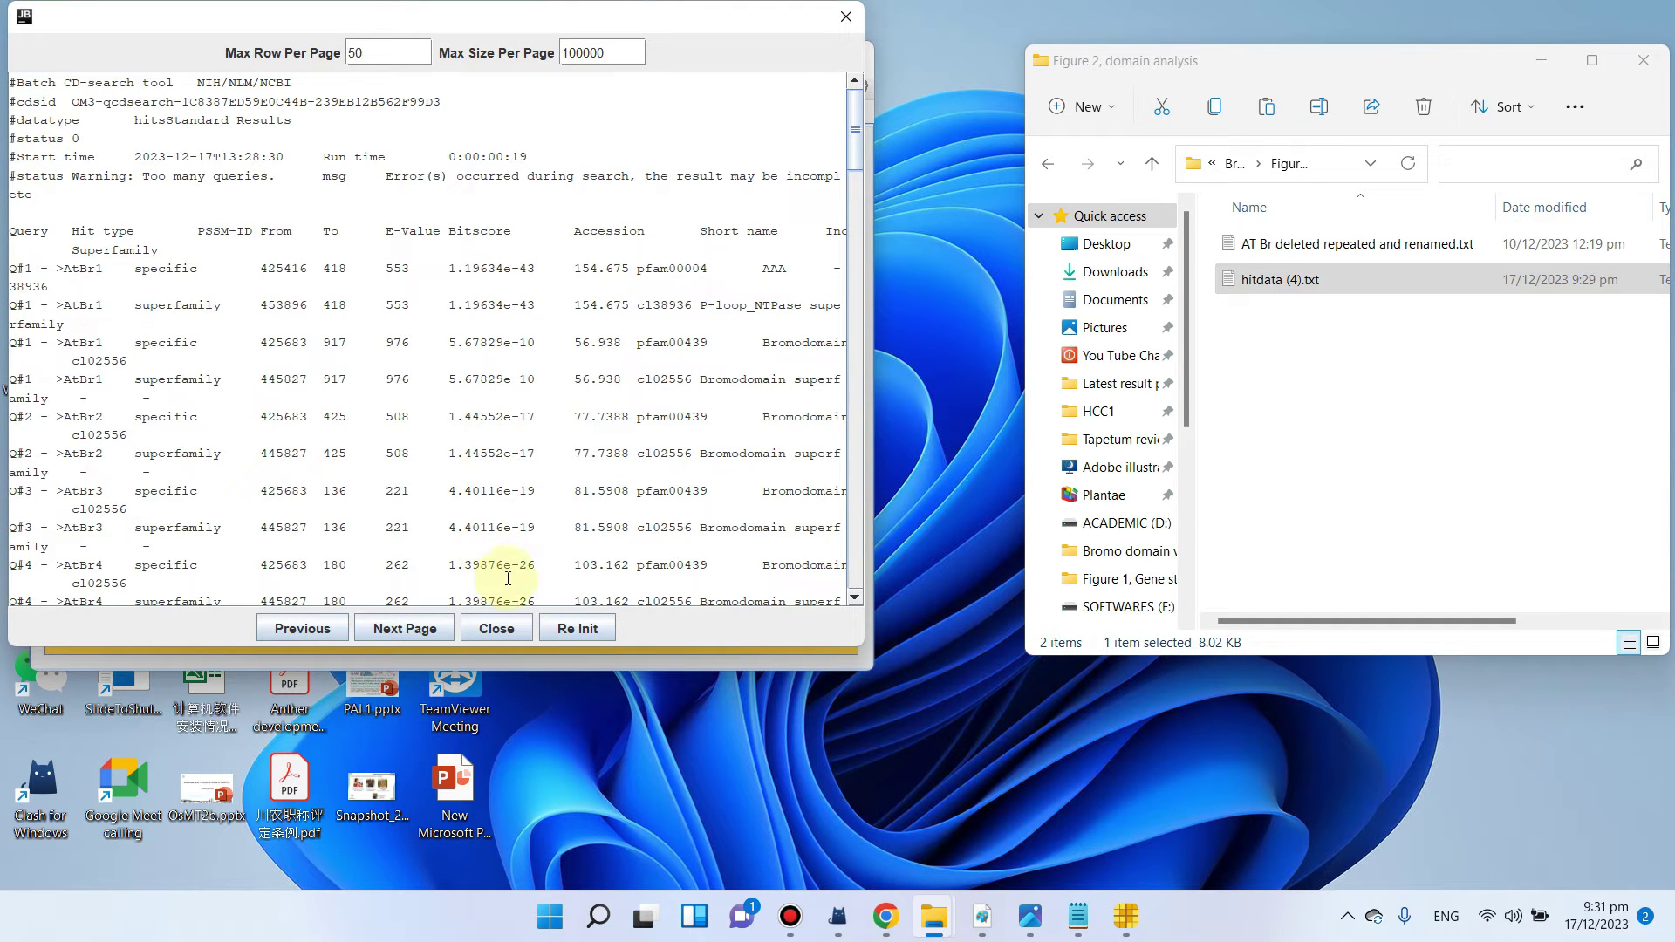
click(498, 629)
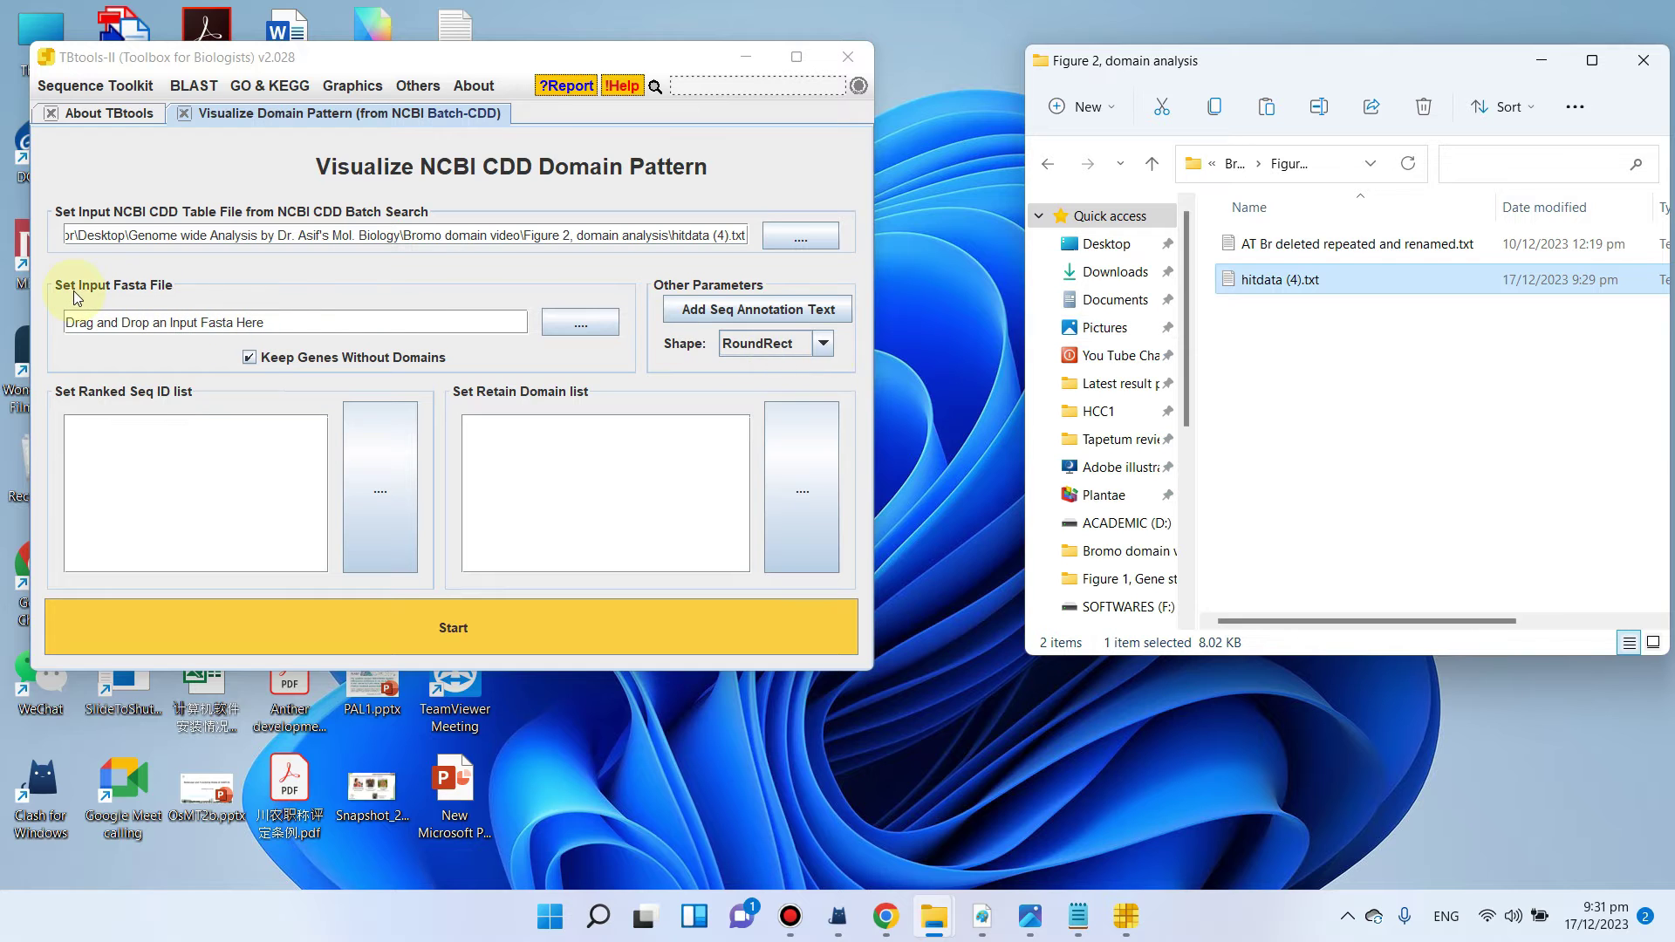
Step: Load "AT Br deleted repeated and renamed.txt" as the input Fasta file and close its preview
click(1290, 252)
drag(1280, 253, 438, 322)
click(495, 628)
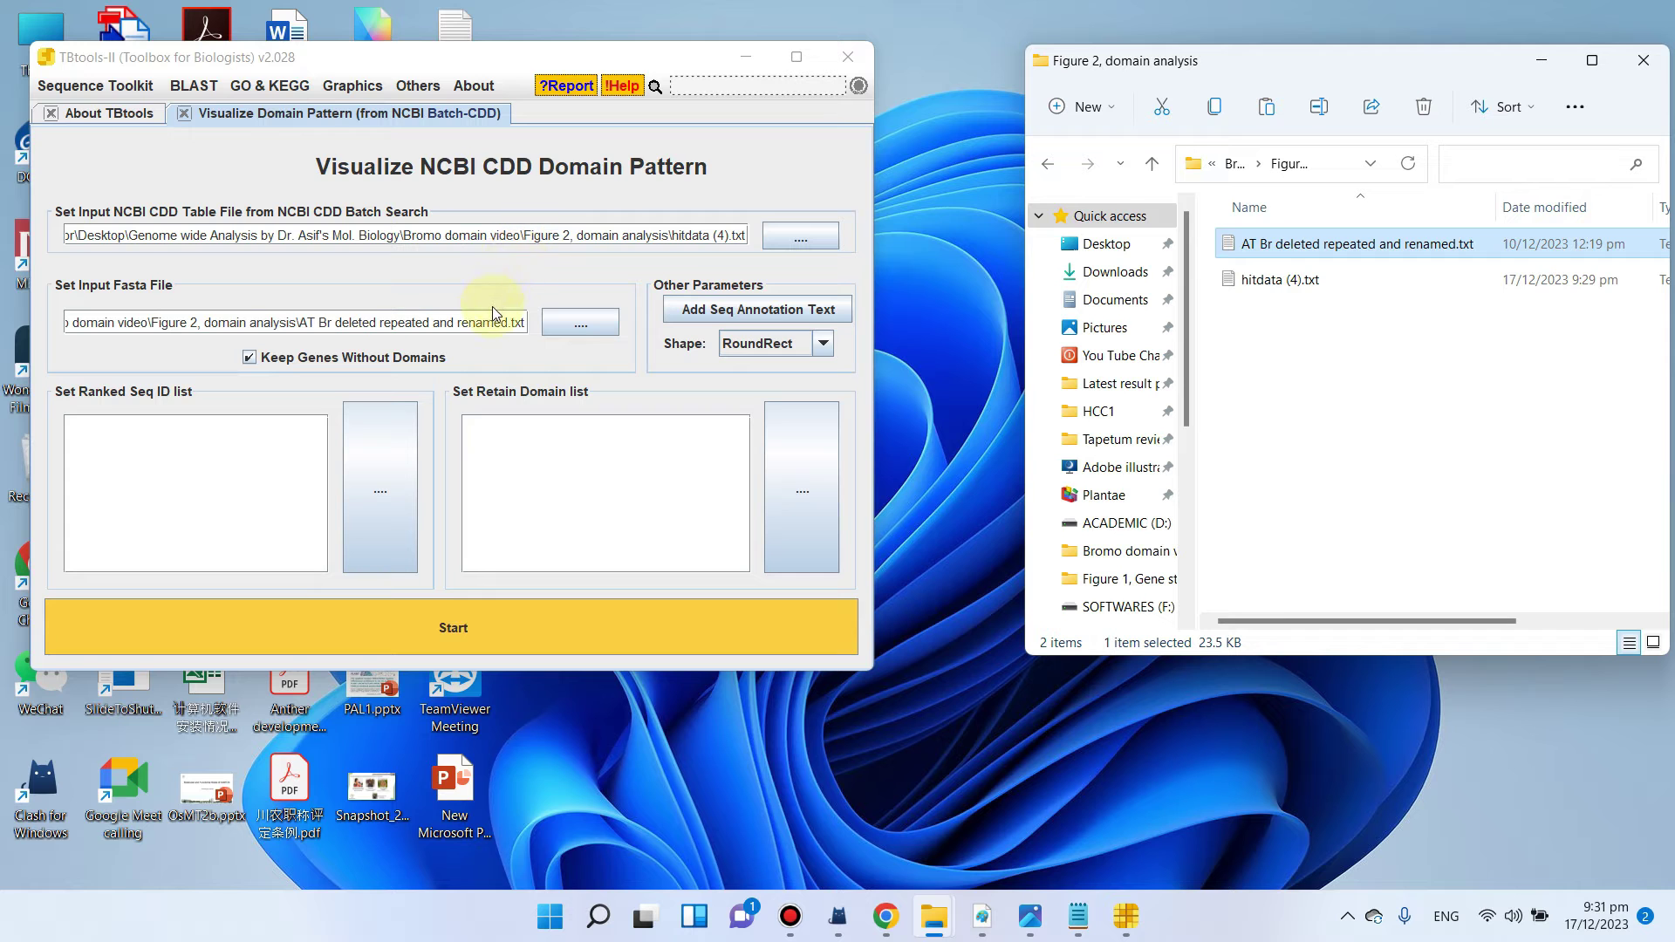
Step: Generate the domain pattern graph with TBtools maximized and review all AtBr proteins in the enlarged graph window
click(795, 56)
click(790, 758)
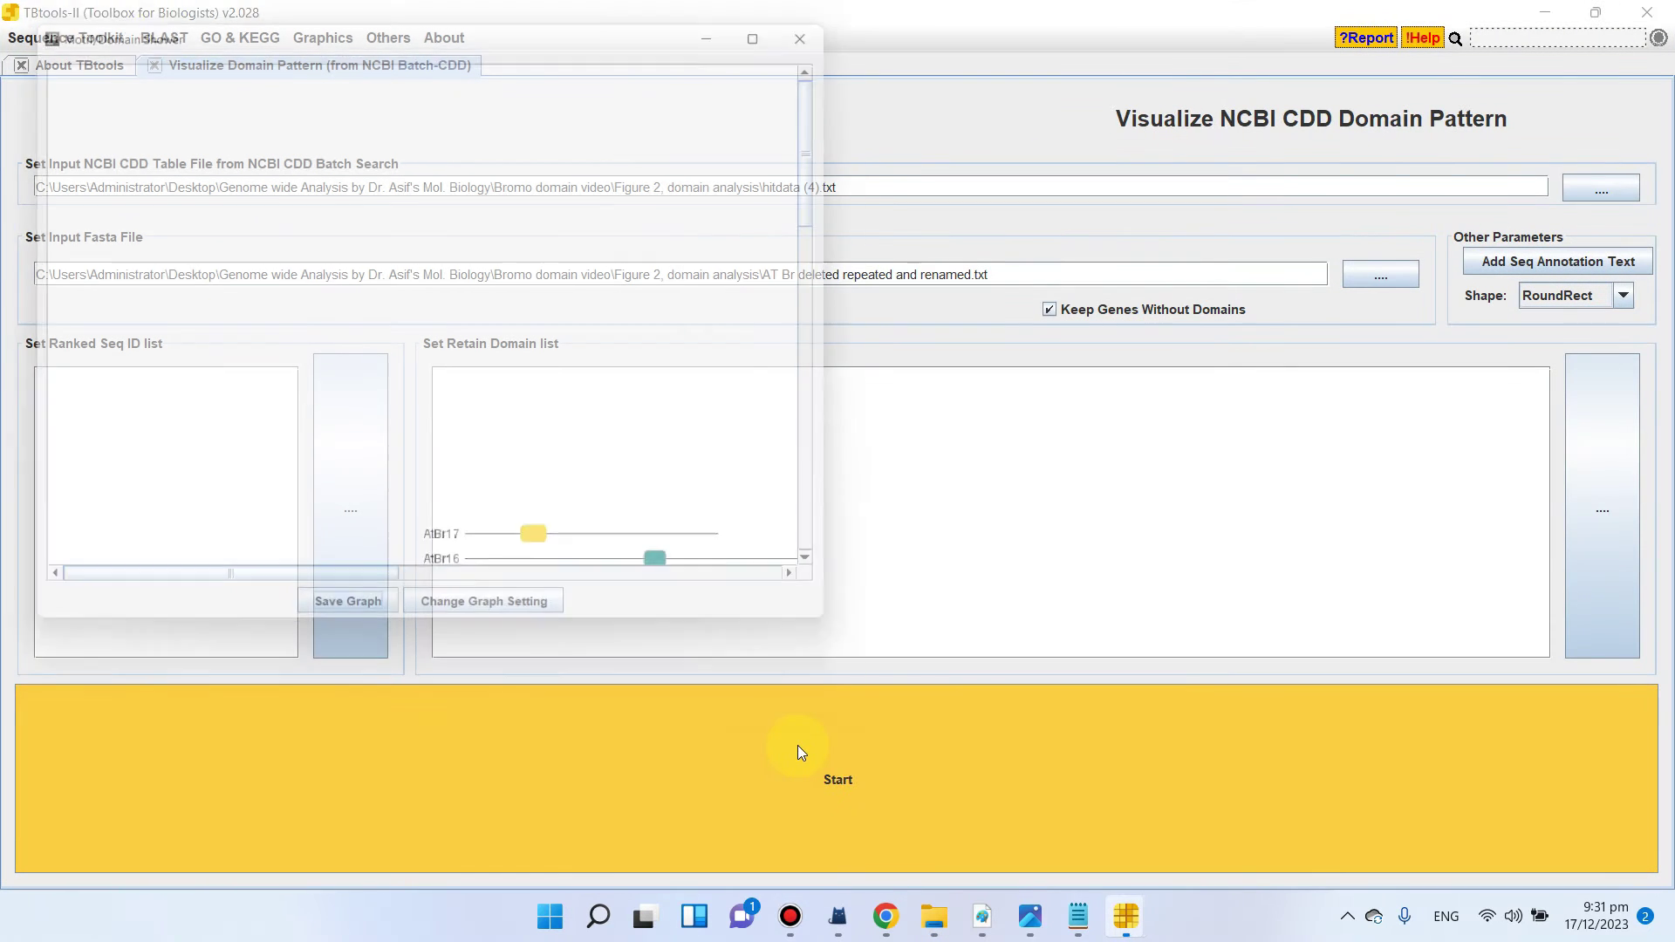
click(786, 17)
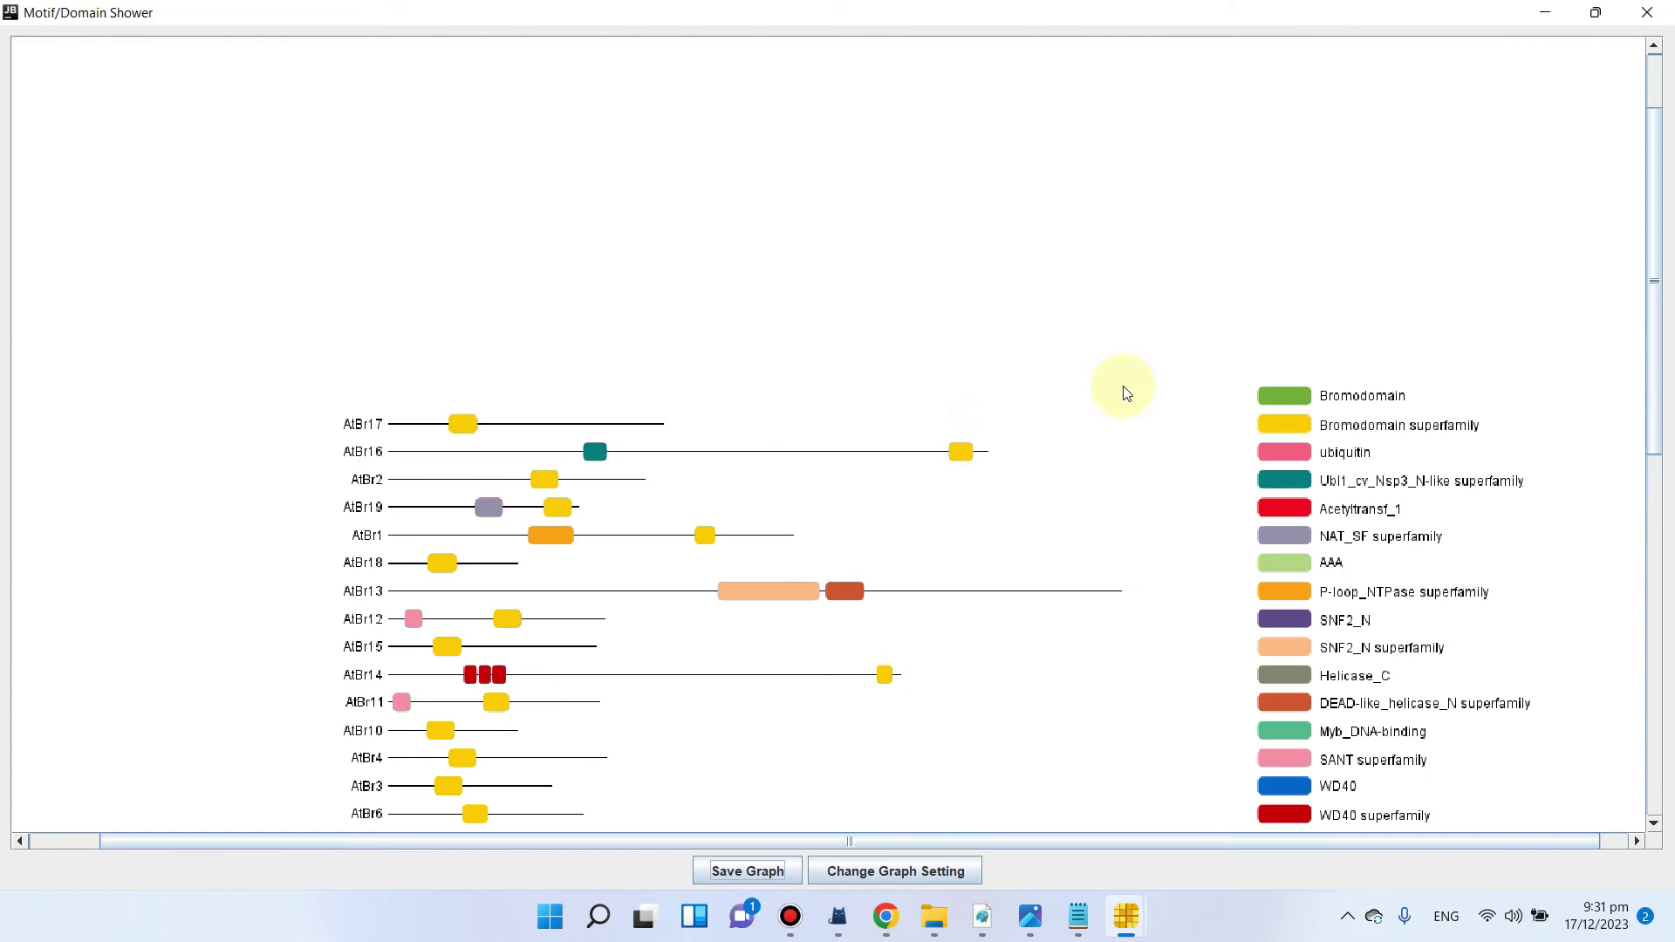
drag(1661, 350, 1641, 519)
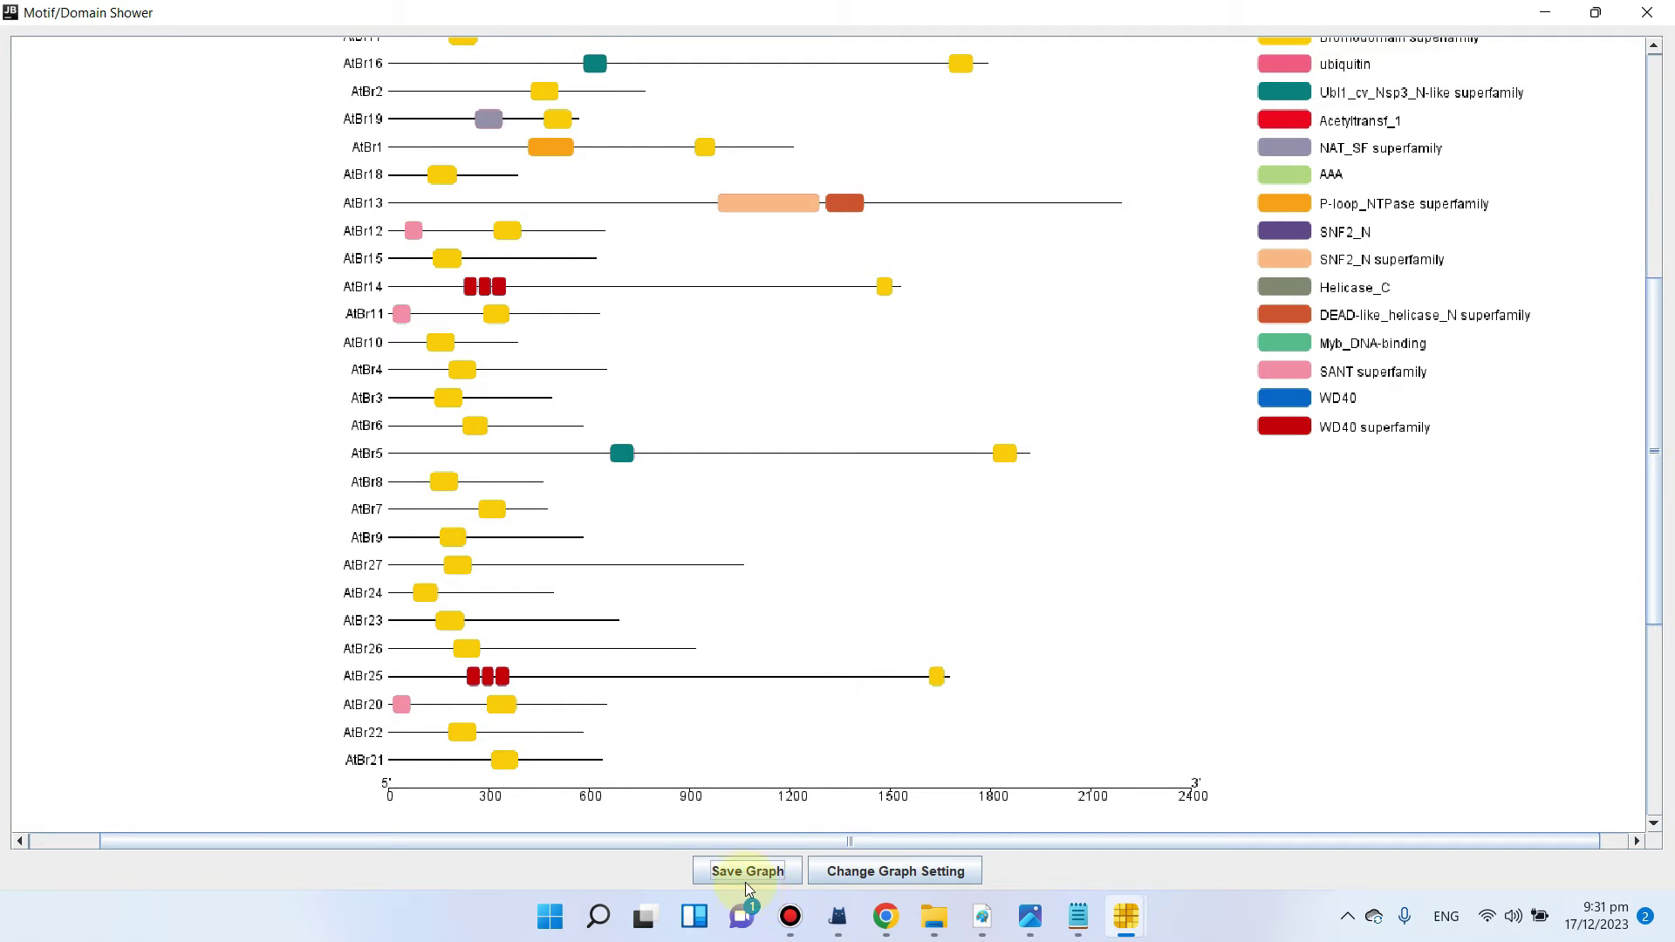
Step: Start saving the domain graph with PDF as the image format
click(772, 873)
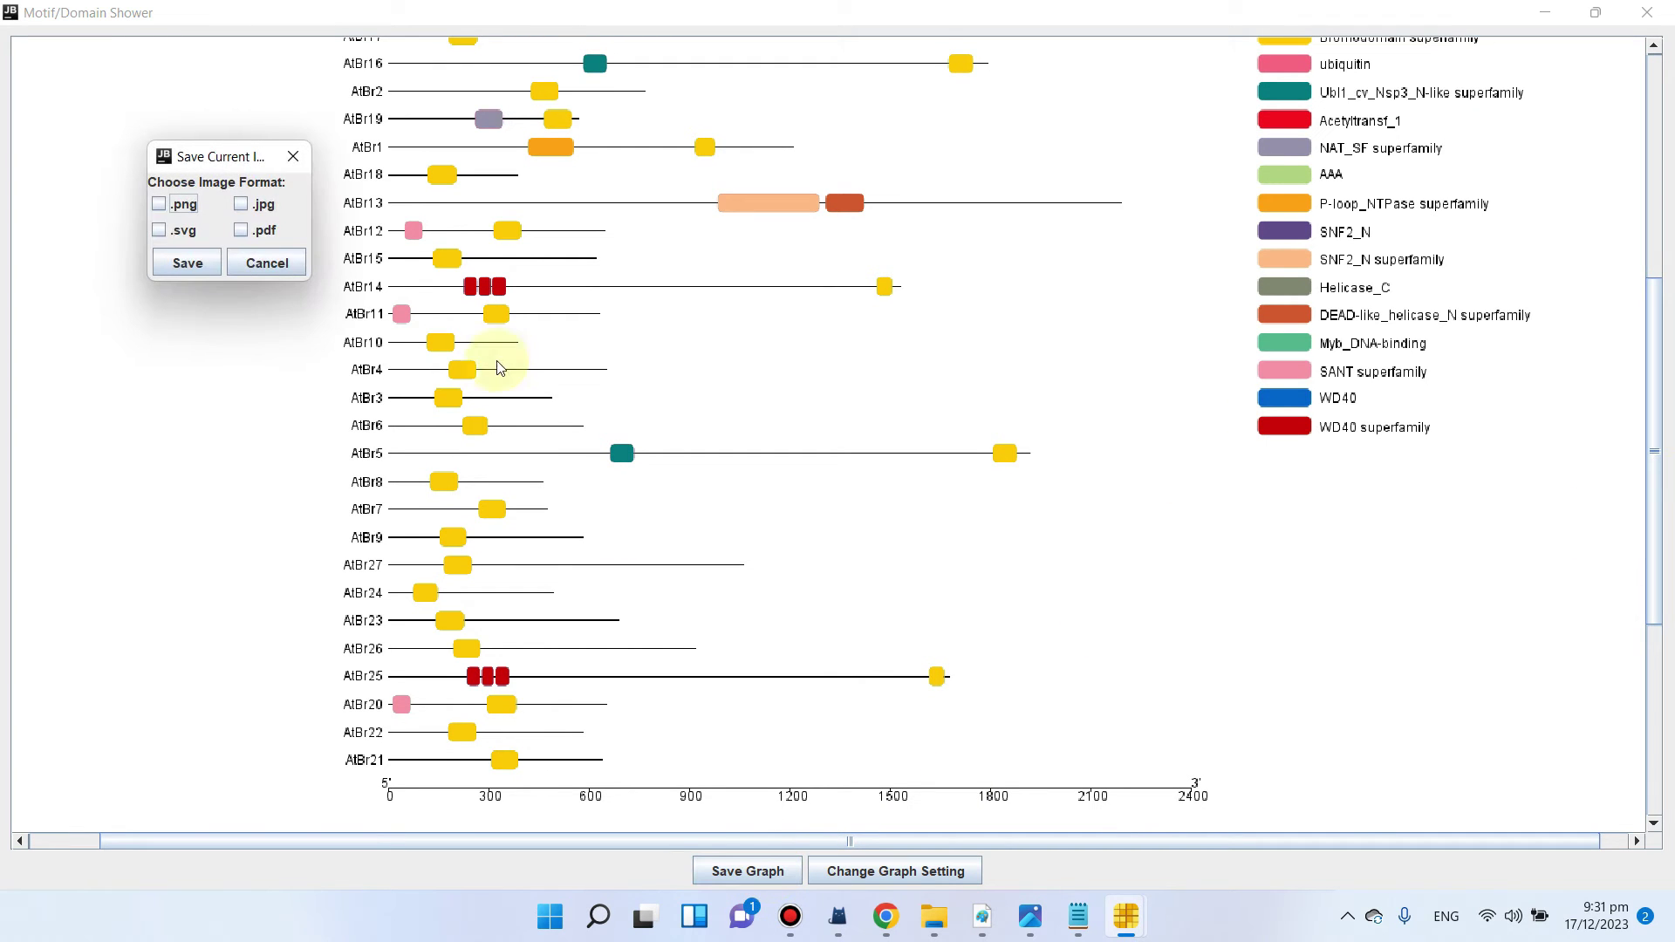
click(243, 230)
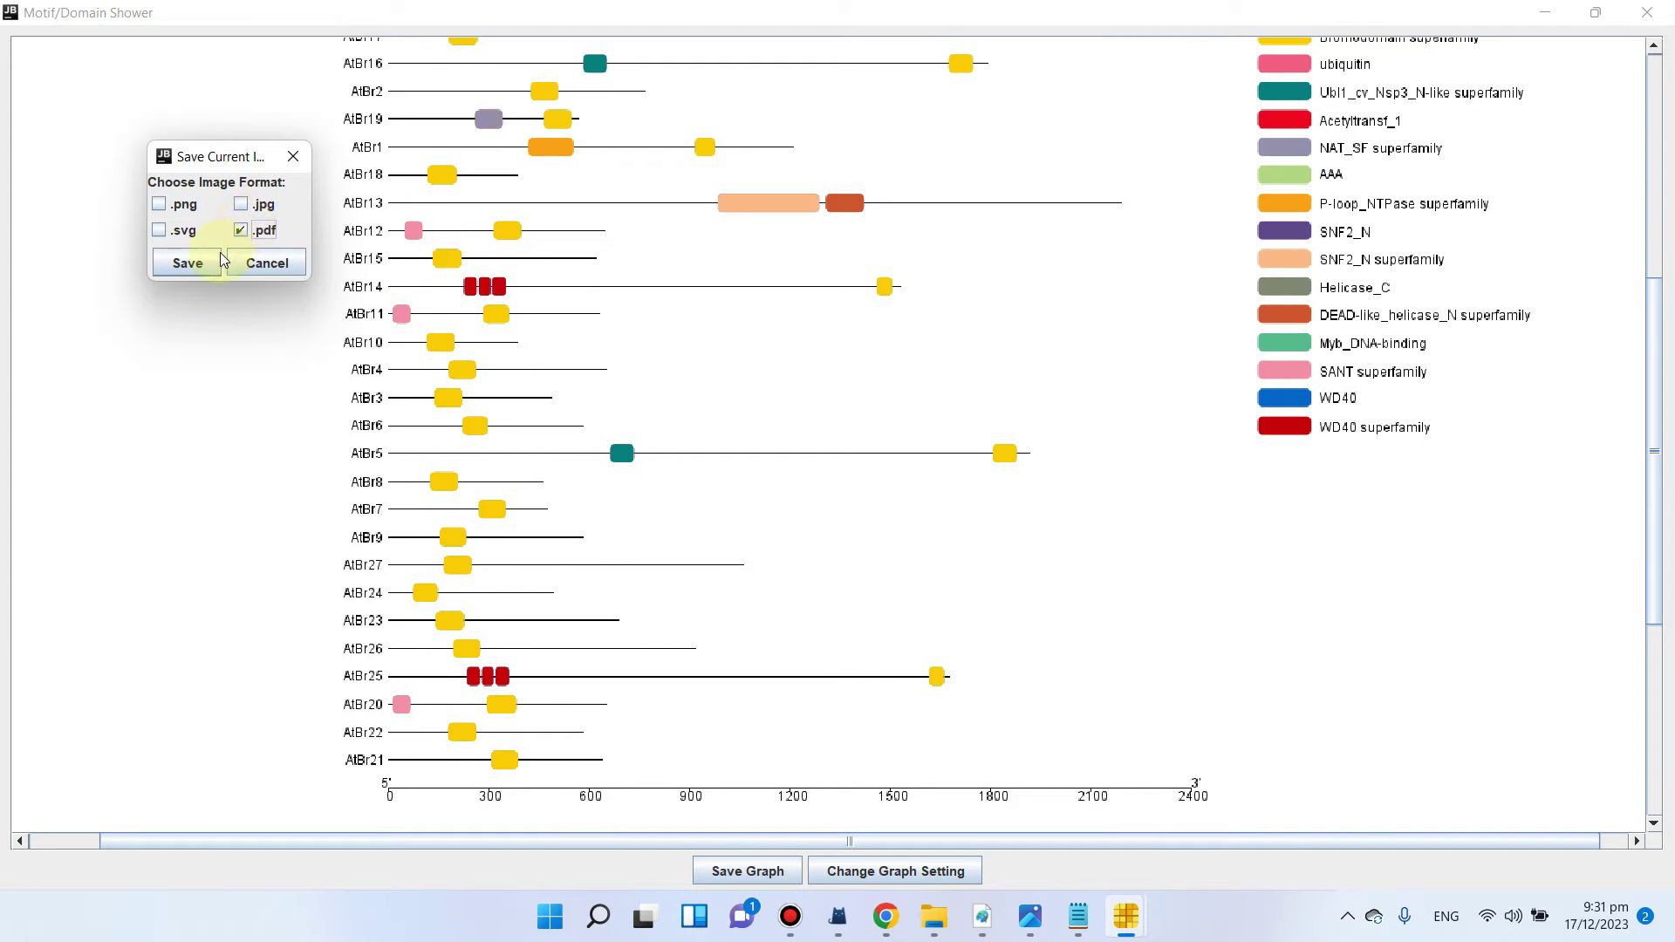
click(202, 266)
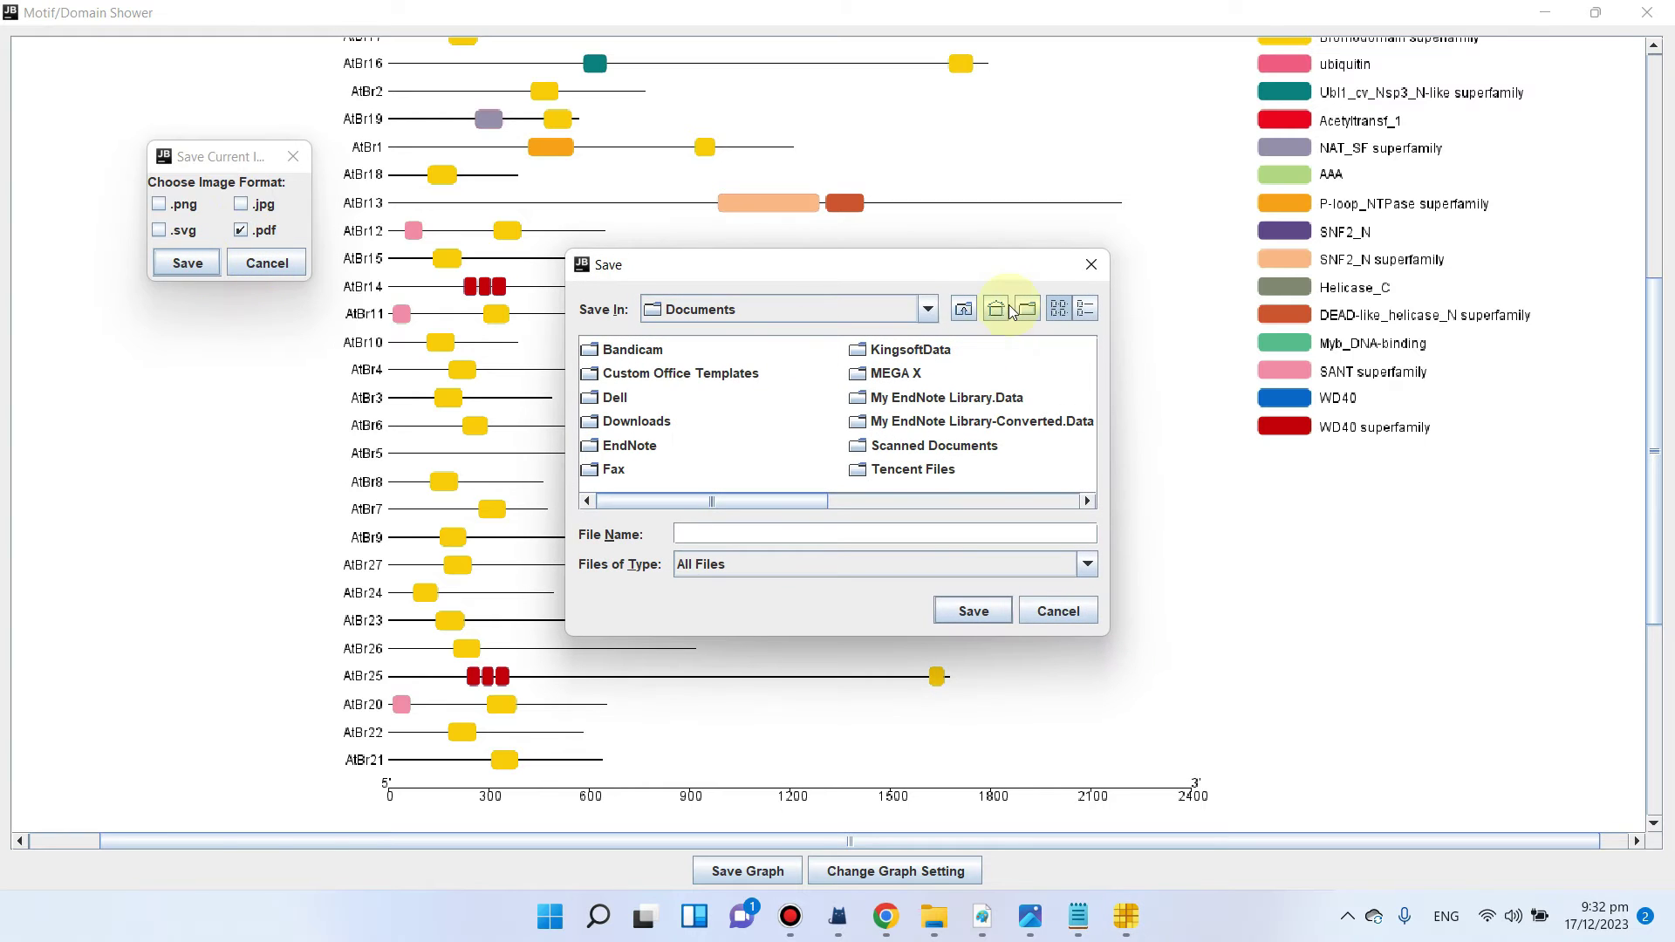
Step: Save the graph as "Domain architecture analysis using TB tool" in the "Figure 2, domain analysis" folder inside Bromo domain video
click(927, 310)
scroll(696, 442, up, 3)
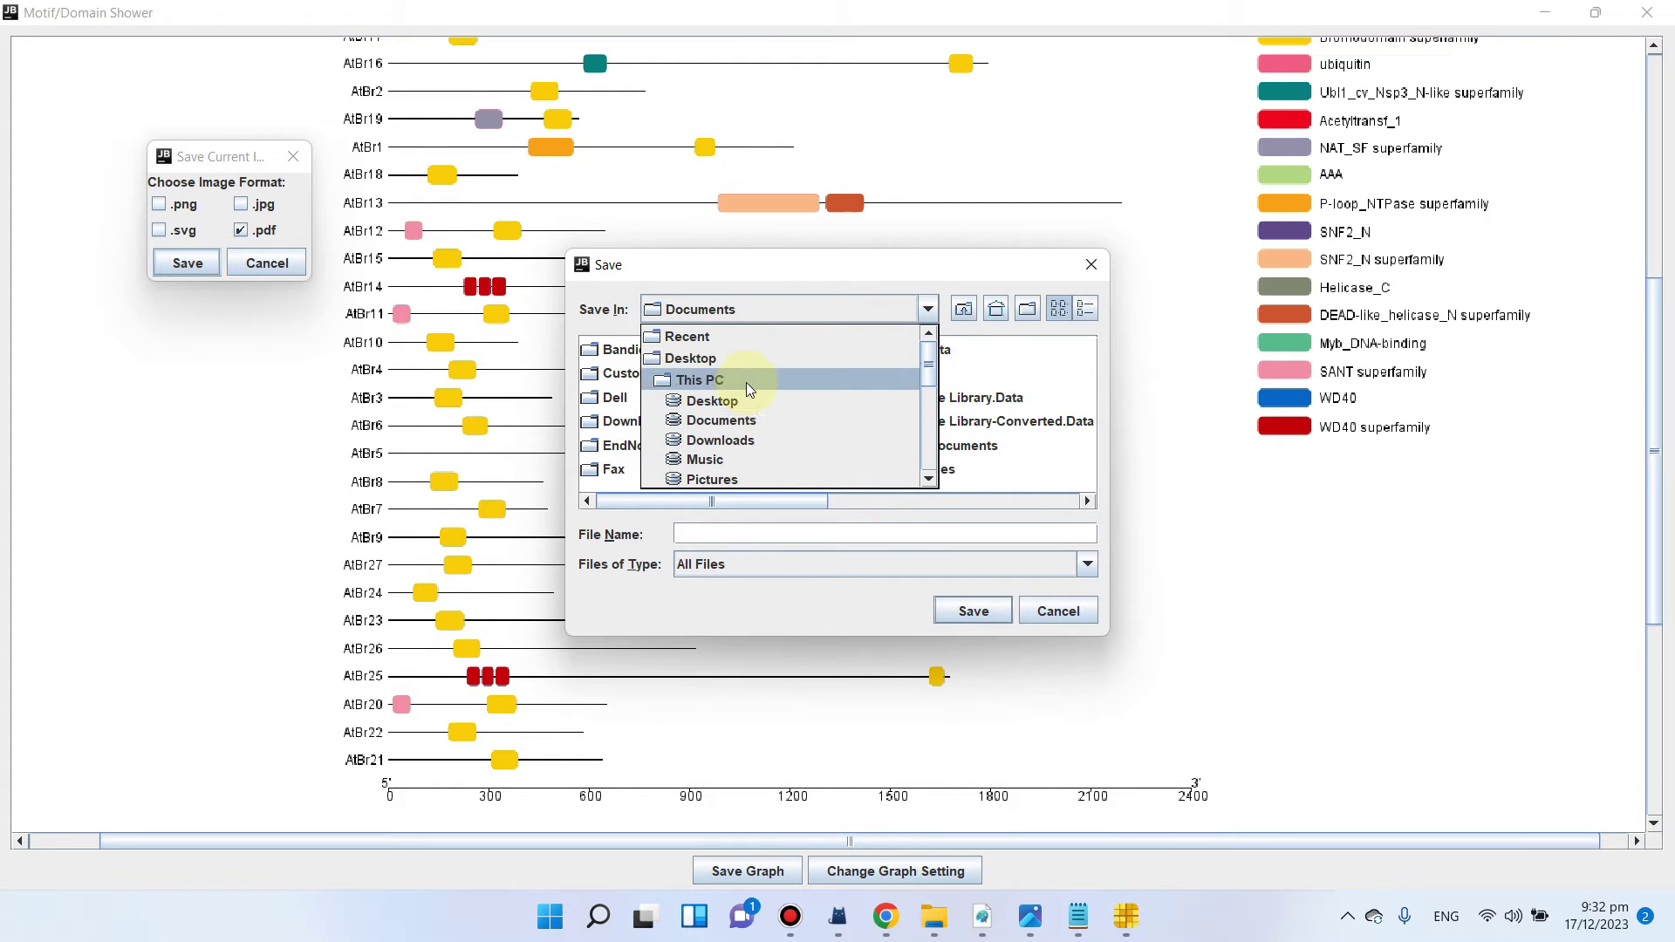
click(745, 358)
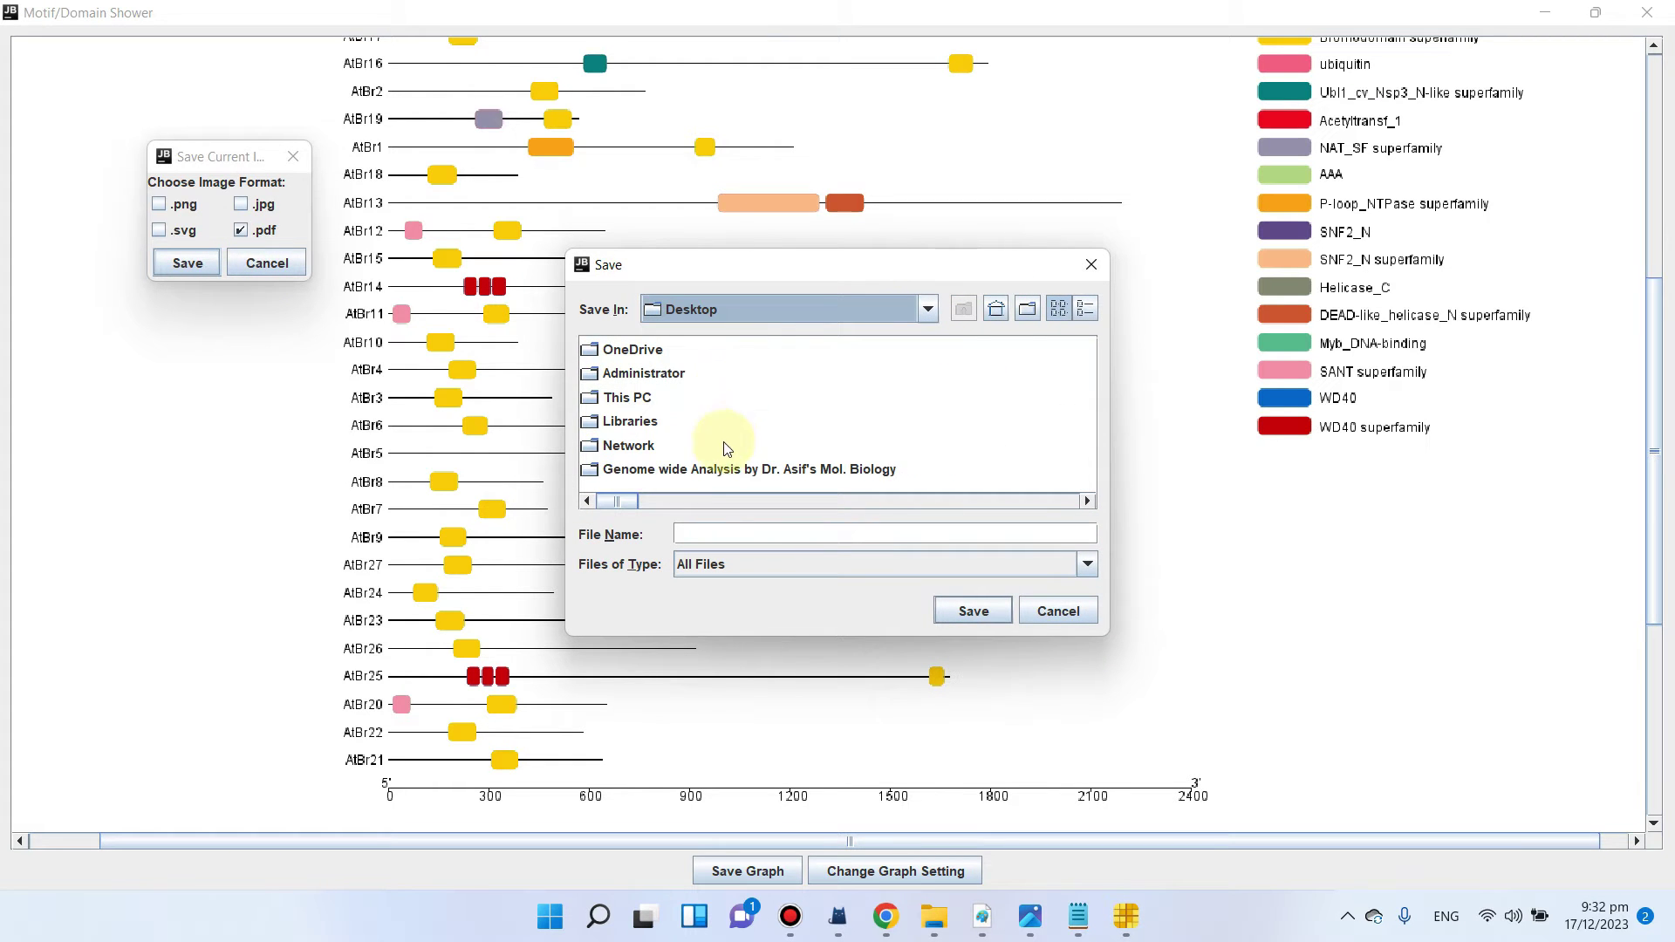
double_click(709, 470)
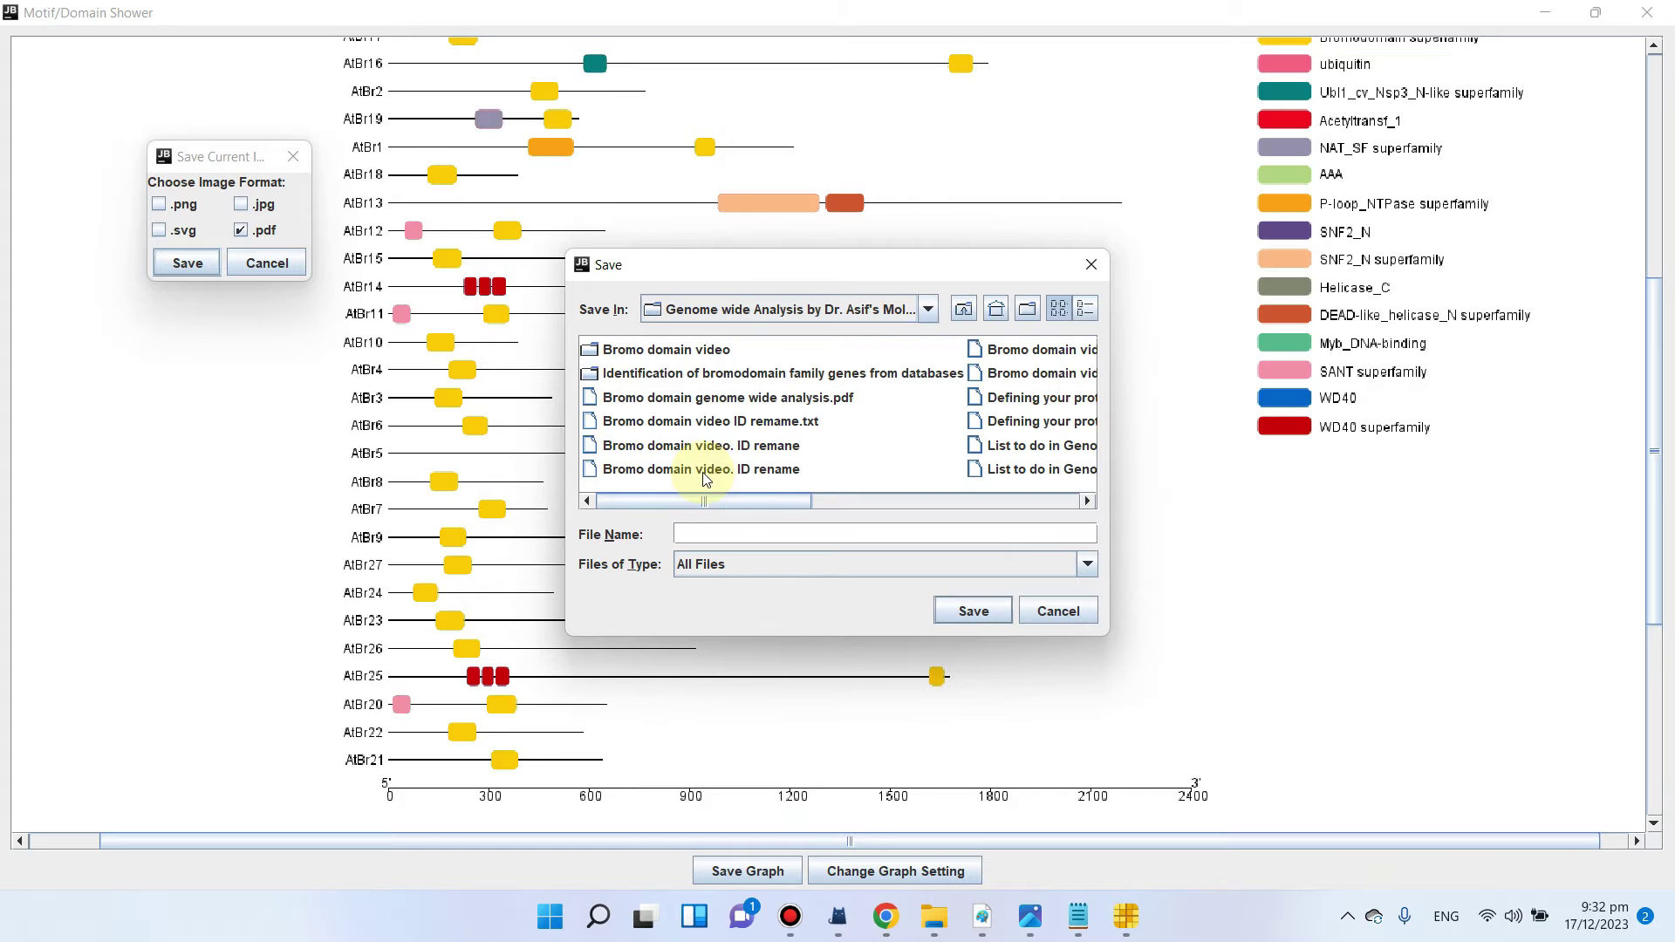
click(674, 350)
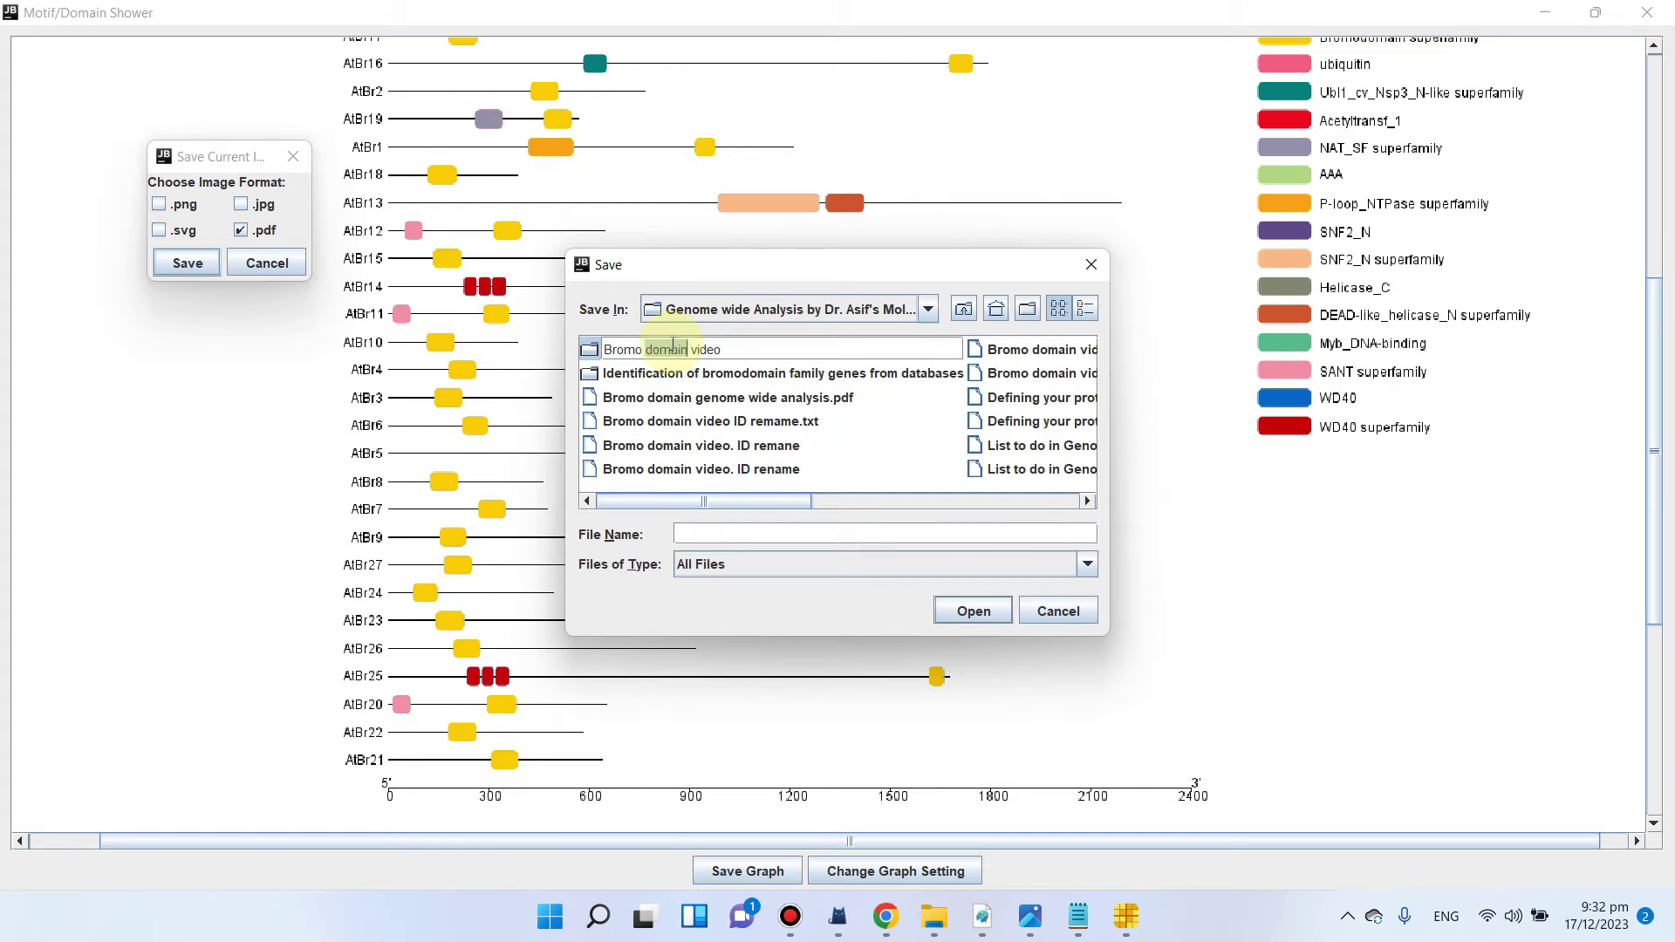
double_click(594, 352)
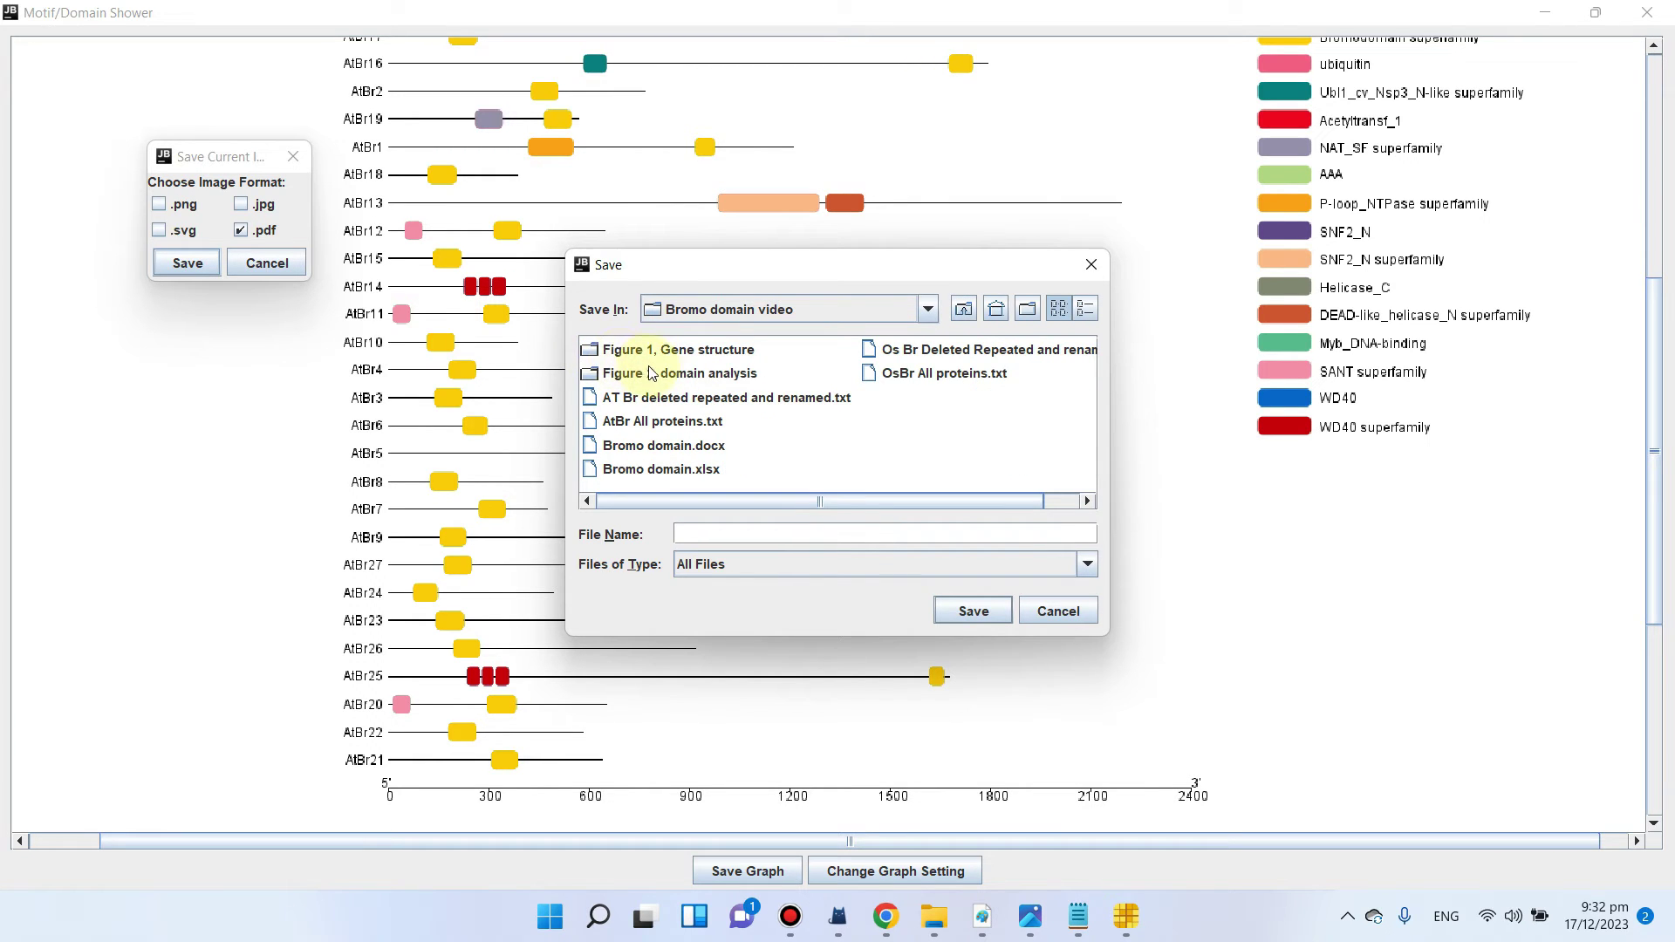
click(654, 374)
double_click(655, 375)
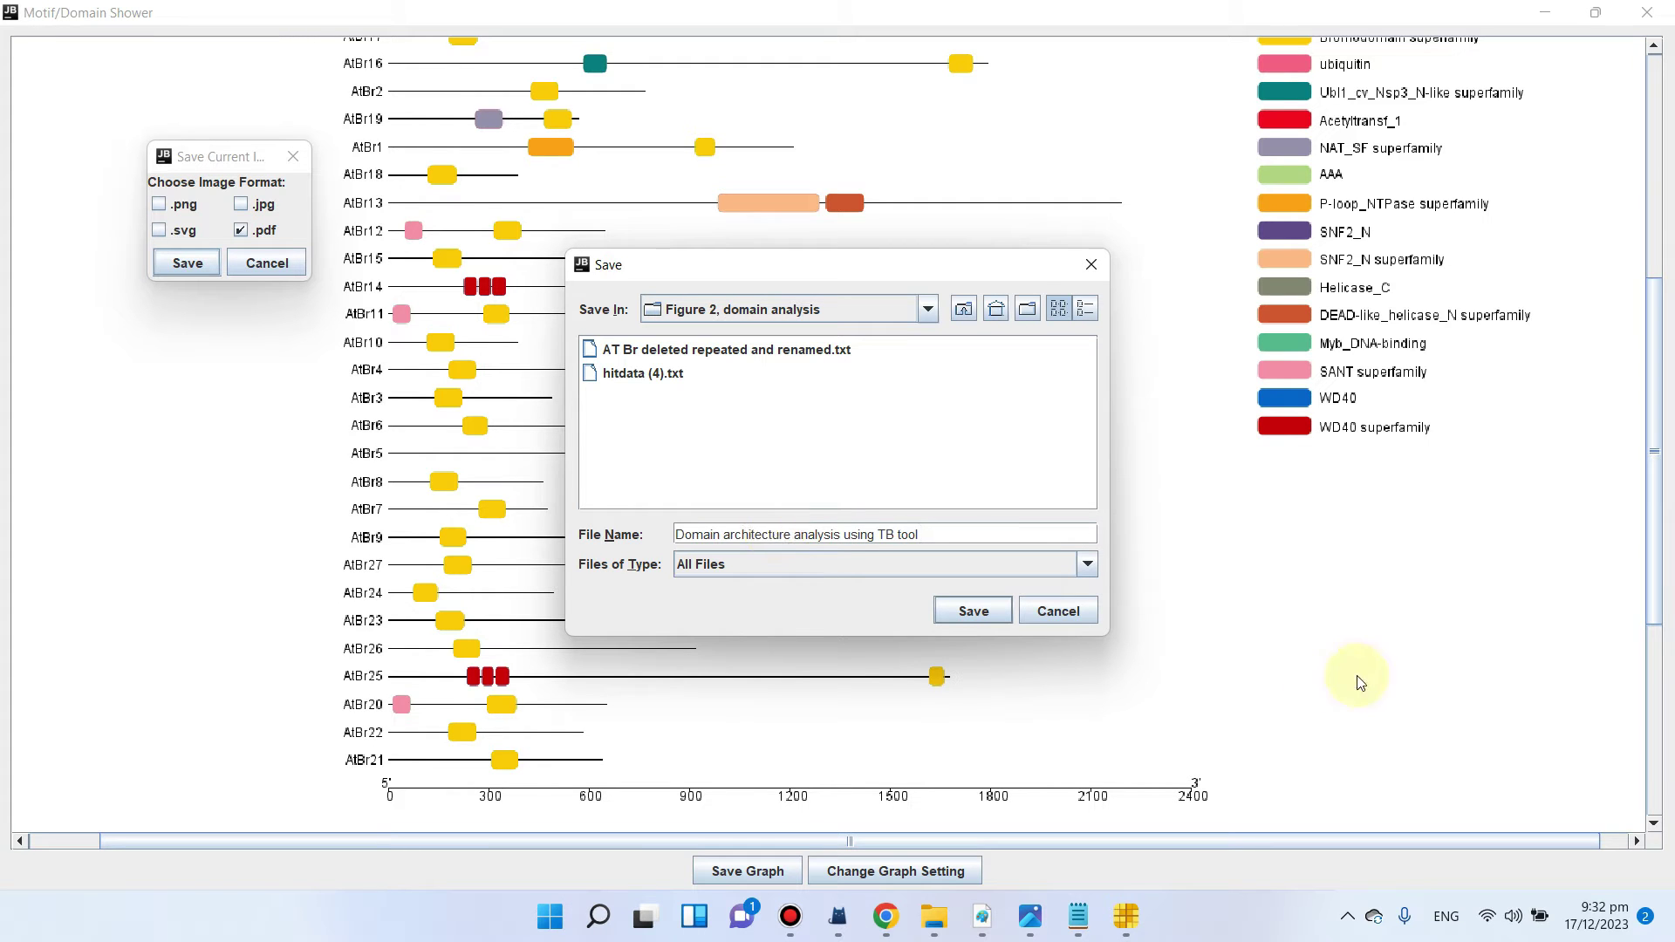
click(971, 610)
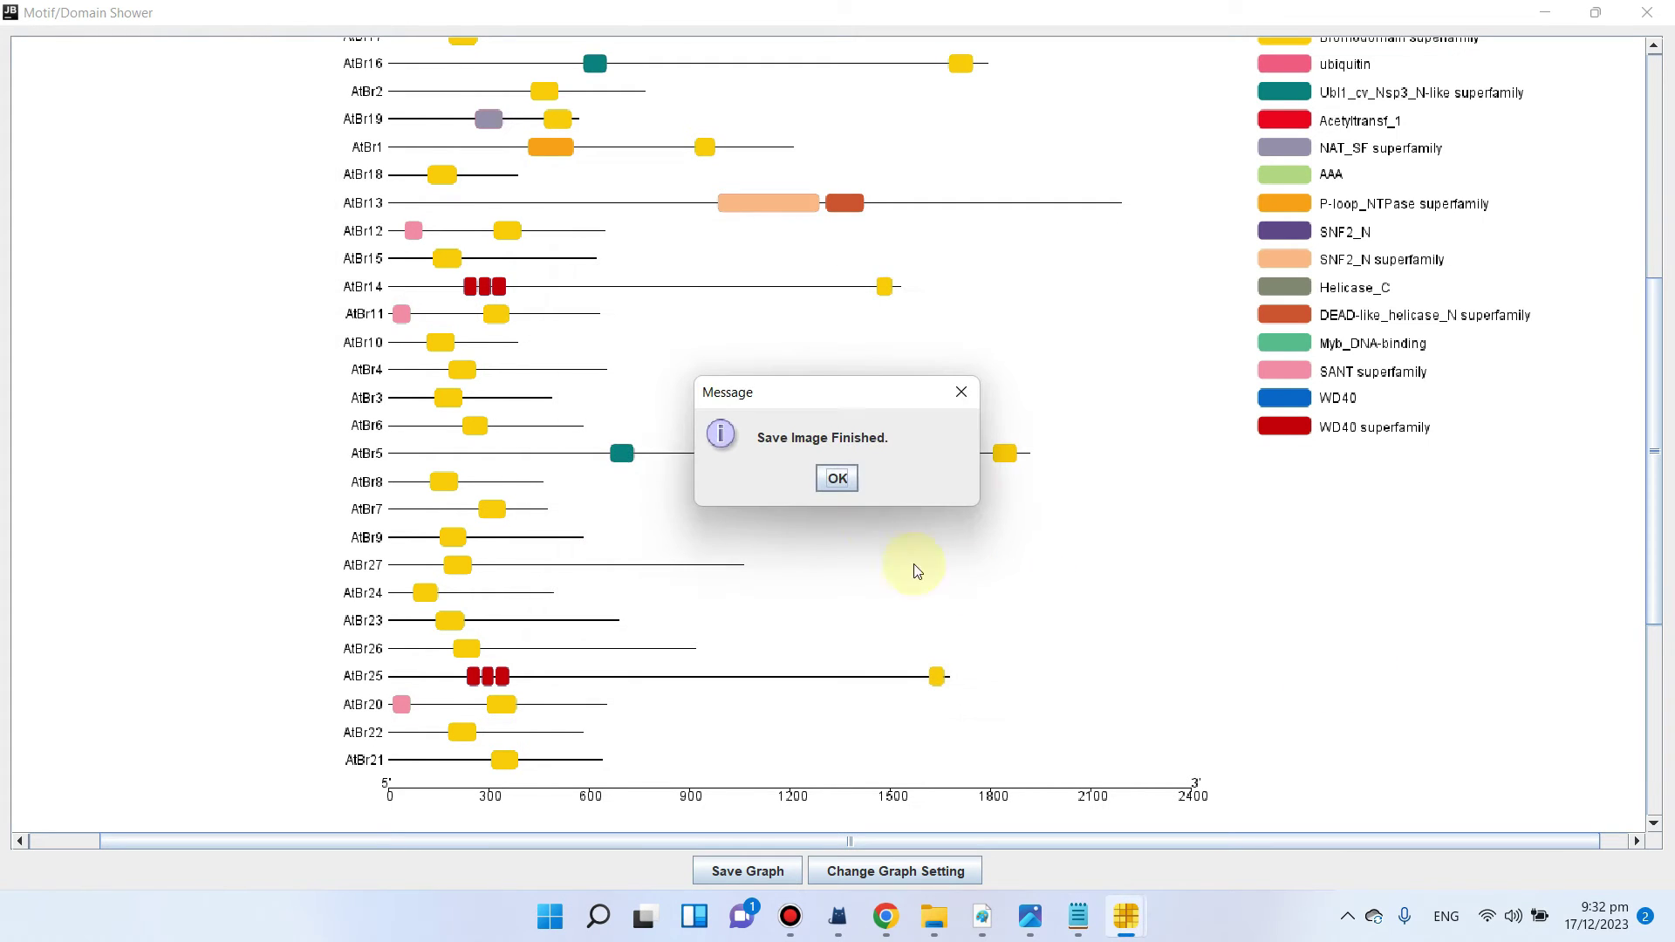
click(838, 478)
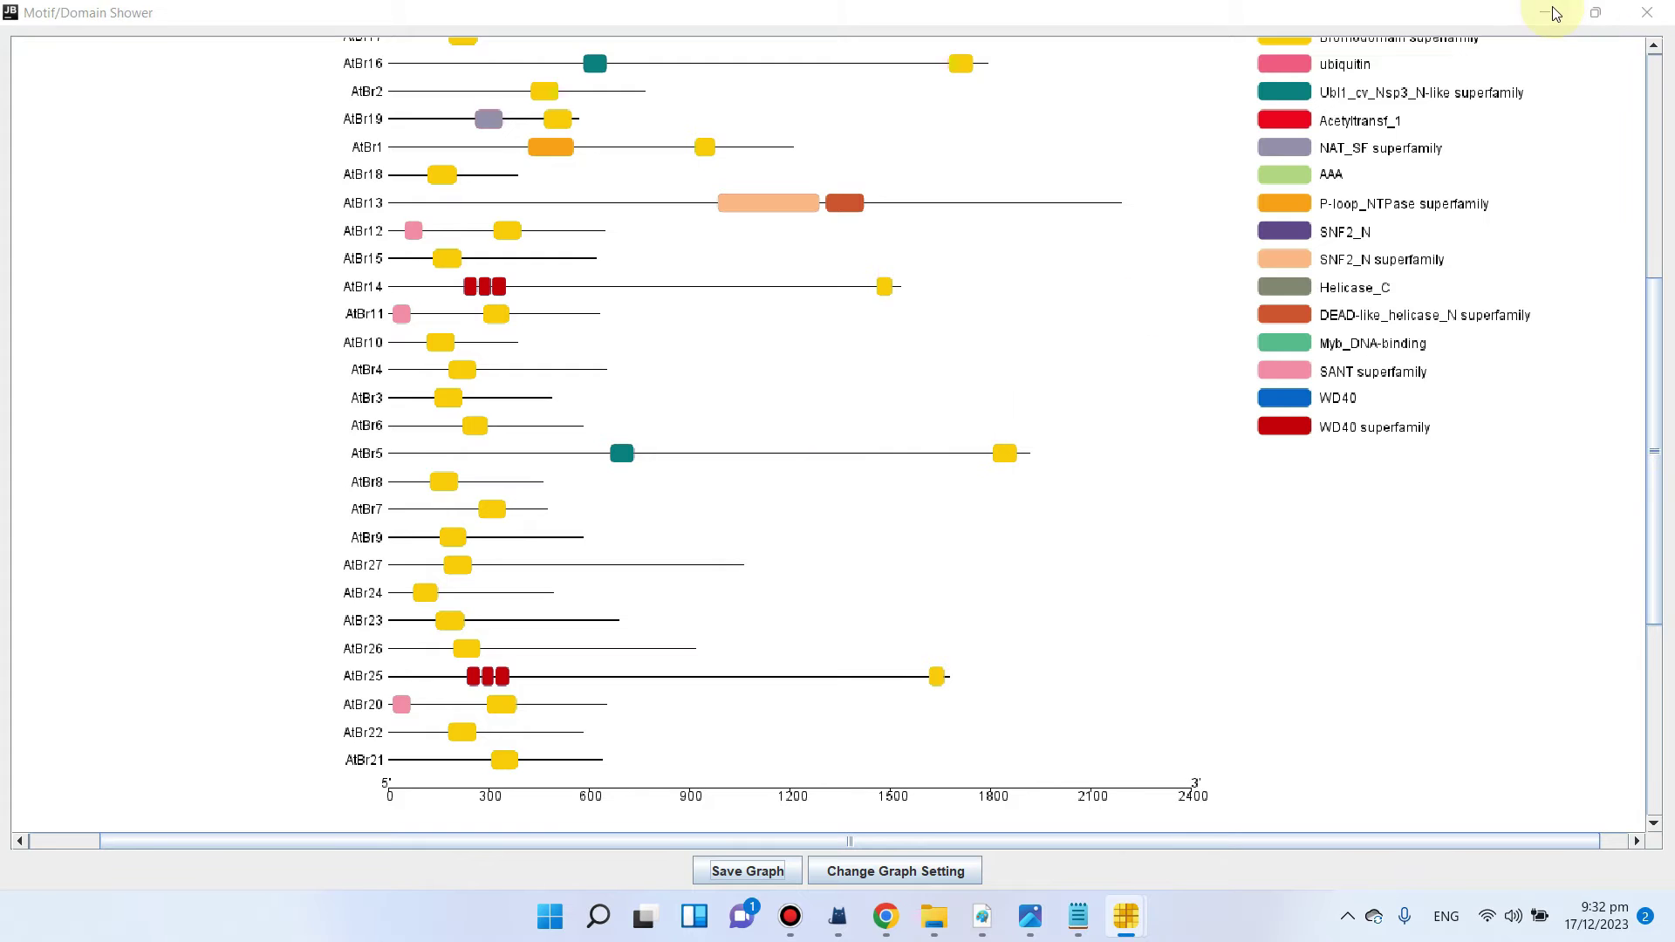
Step: Minimize the graph and TBtools windows and maximize the "Figure 2, domain analysis" folder window
click(1565, 14)
click(1546, 9)
drag(1457, 66, 930, 70)
click(1054, 59)
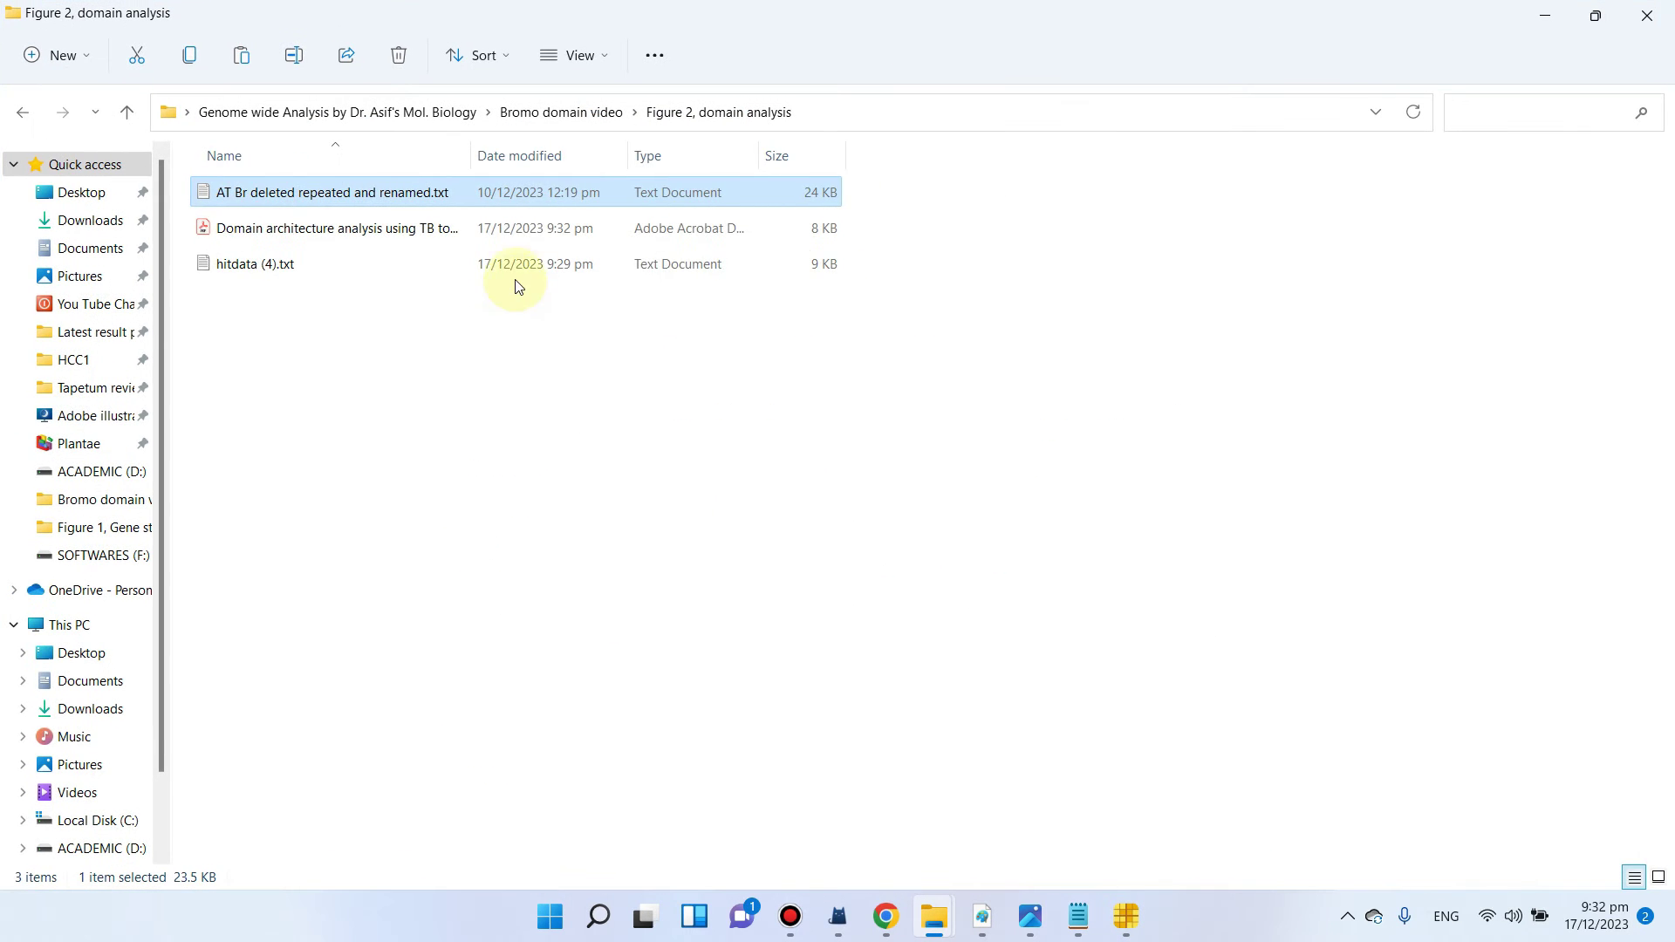
Step: Open the saved "Domain architecture analysis using TB tool" PDF and view the whole figure at 50% zoom
click(532, 229)
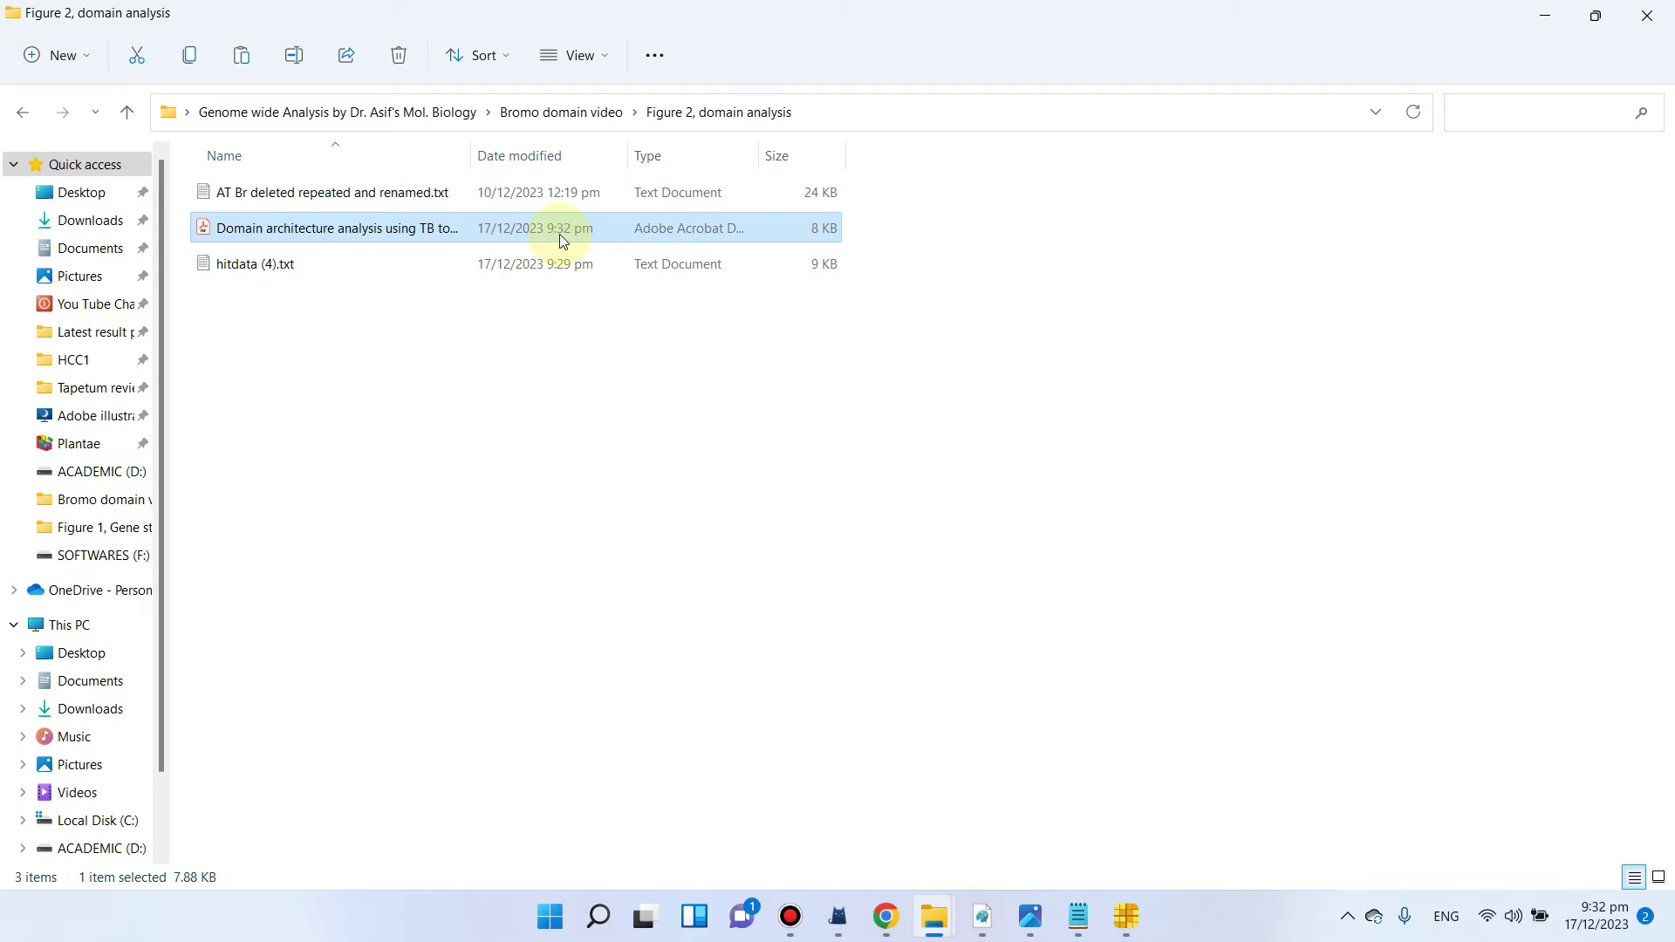
double_click(558, 234)
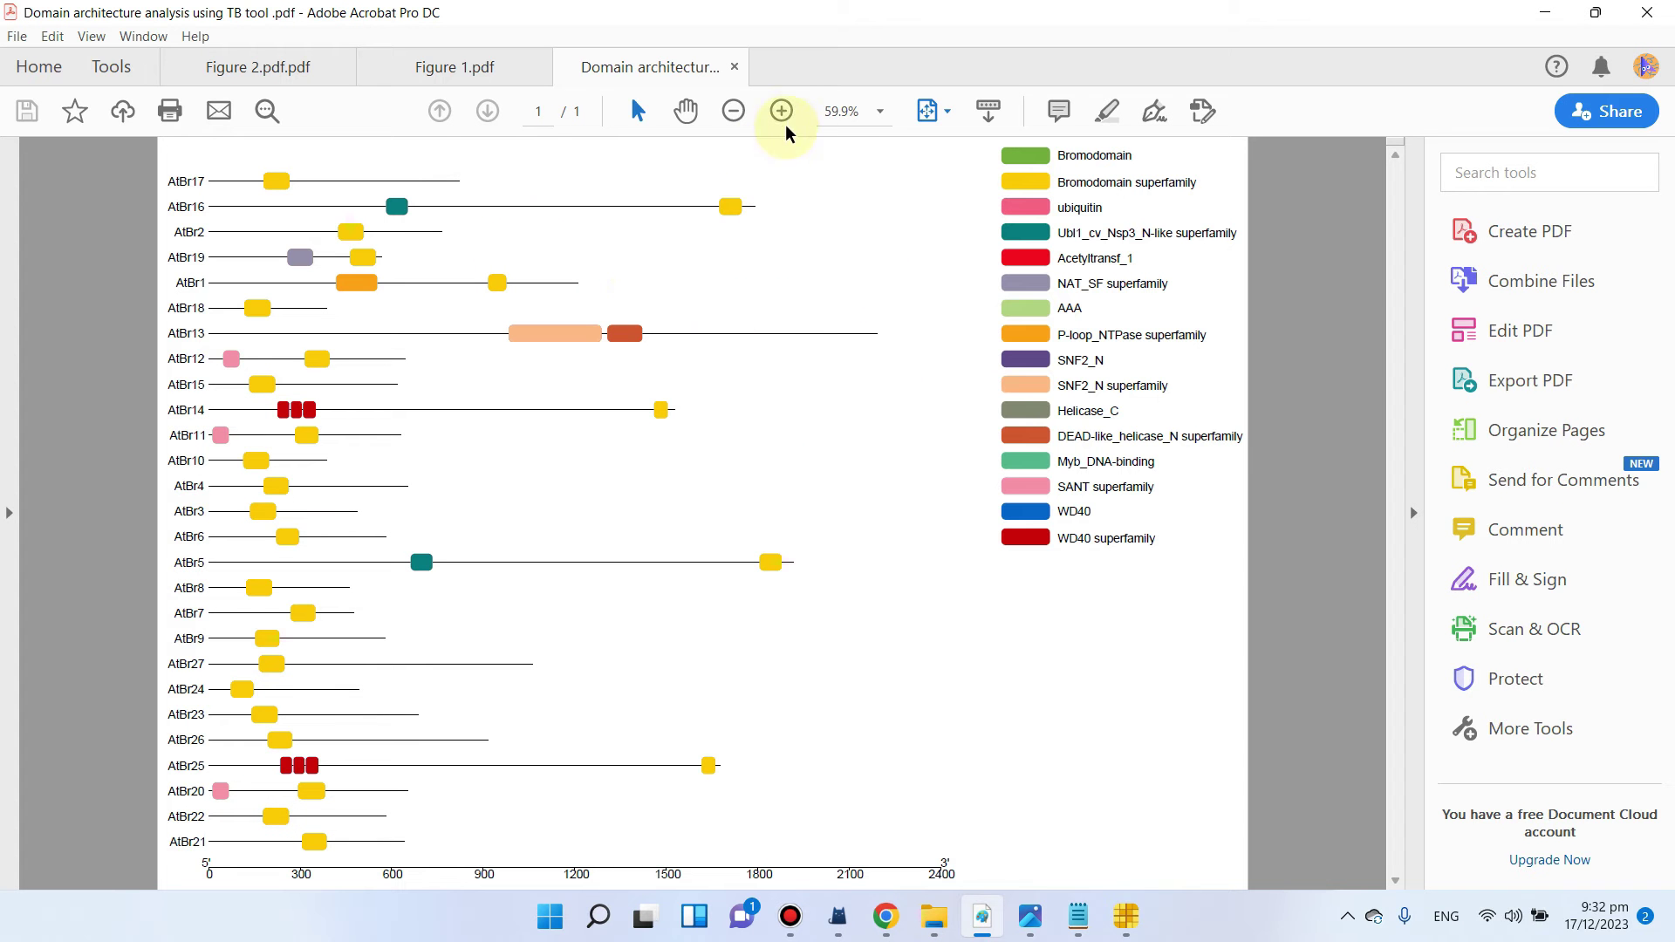
click(782, 111)
click(733, 111)
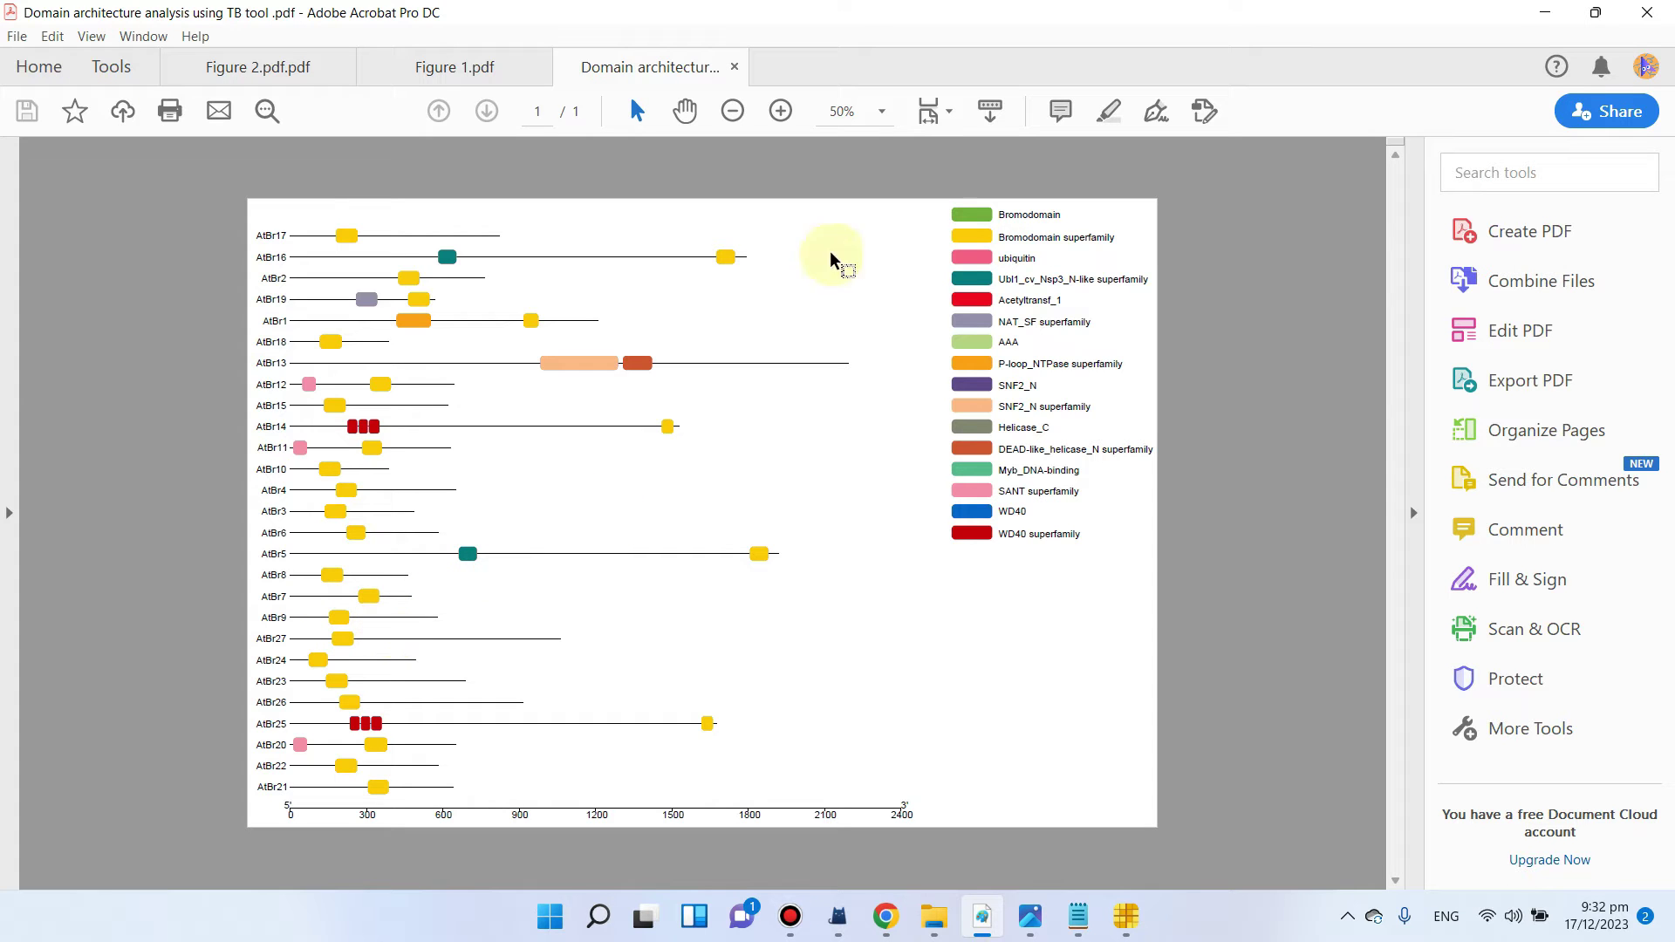
Step: Enlarge the domain architecture figure to 59.9% and examine the protein labels AtBr17 to AtBr2
click(781, 111)
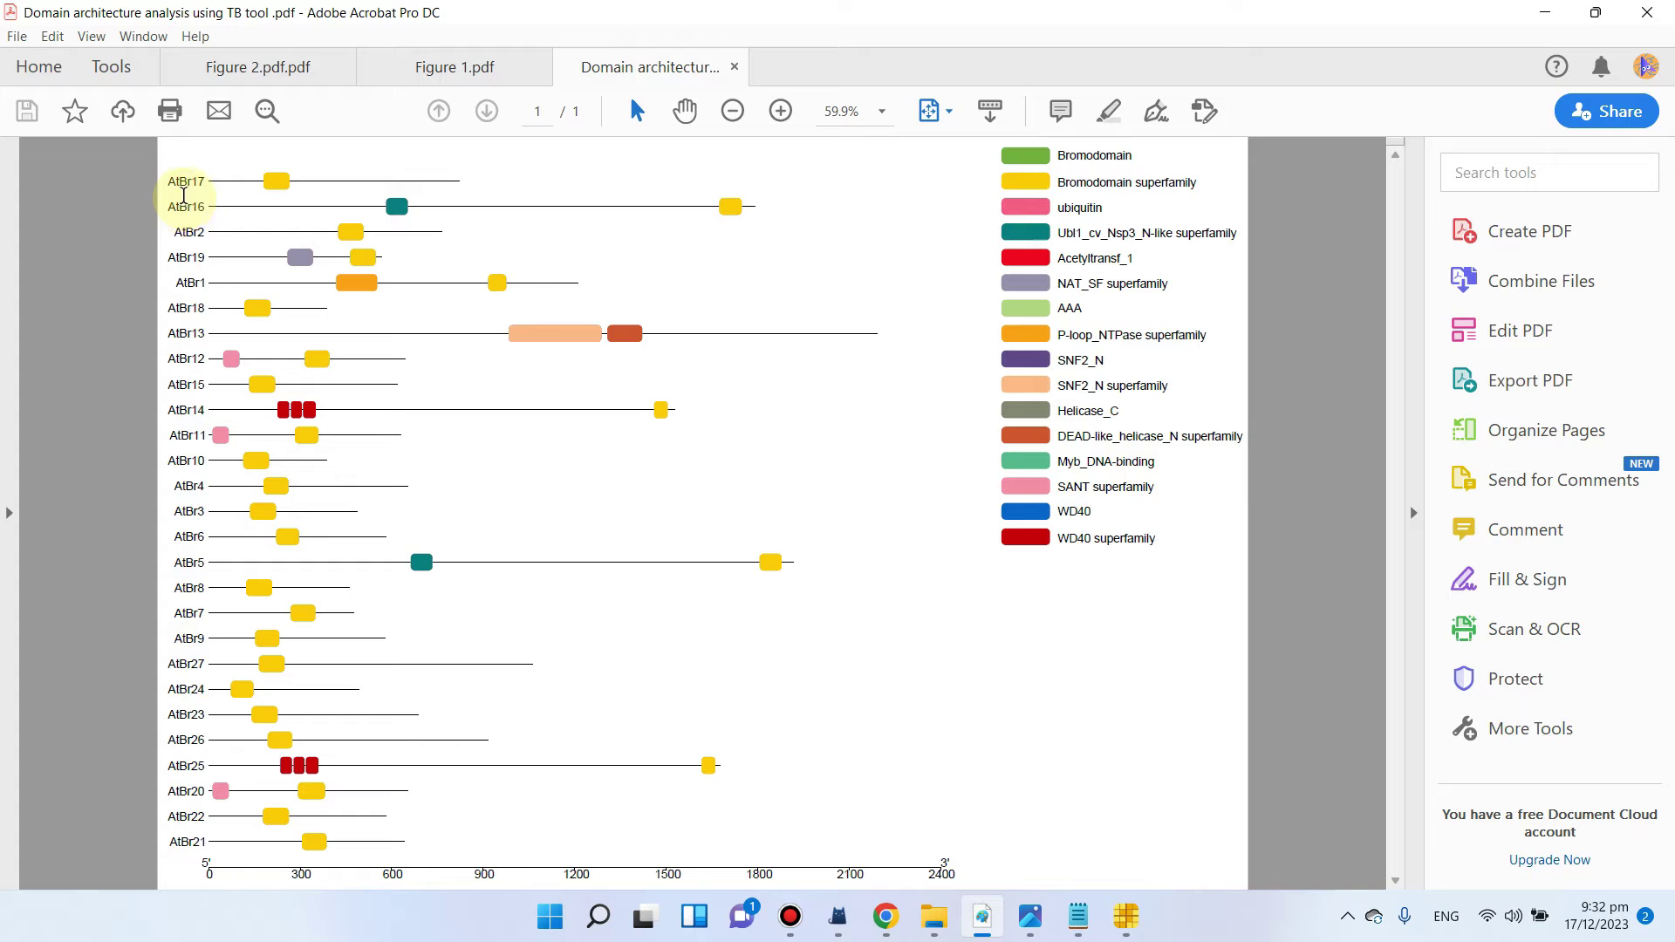
drag(169, 184, 205, 234)
click(176, 234)
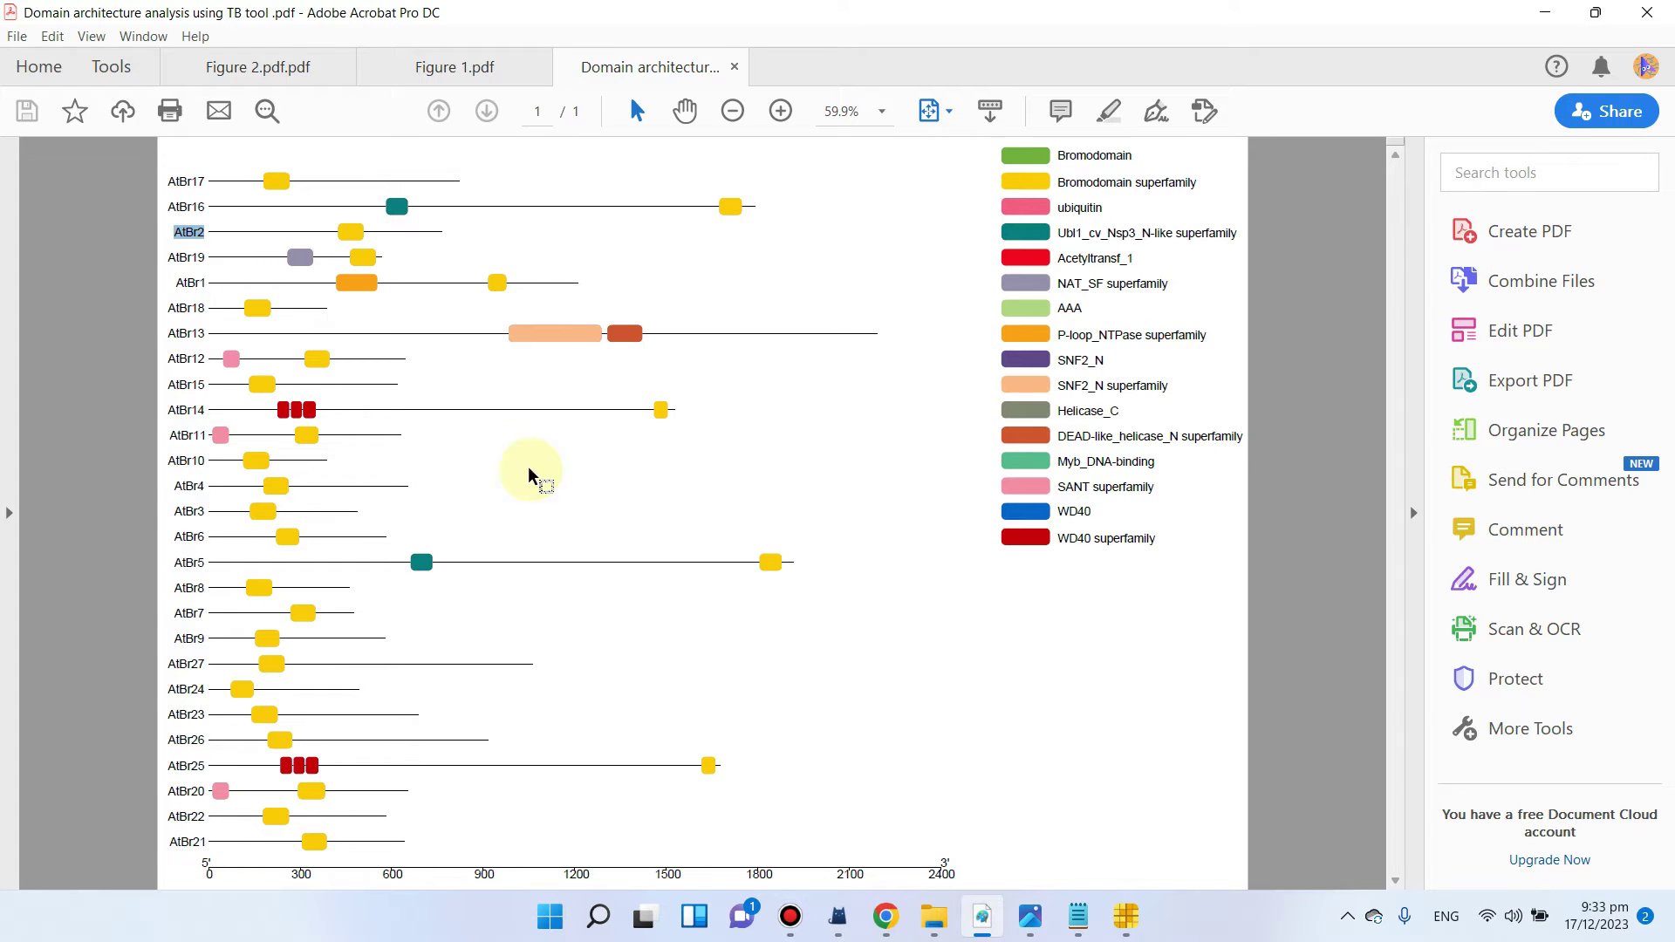
Step: Minimize the PDF and folder windows, switch to Chrome and close the NCBI Batch CD-Search tab
click(1543, 13)
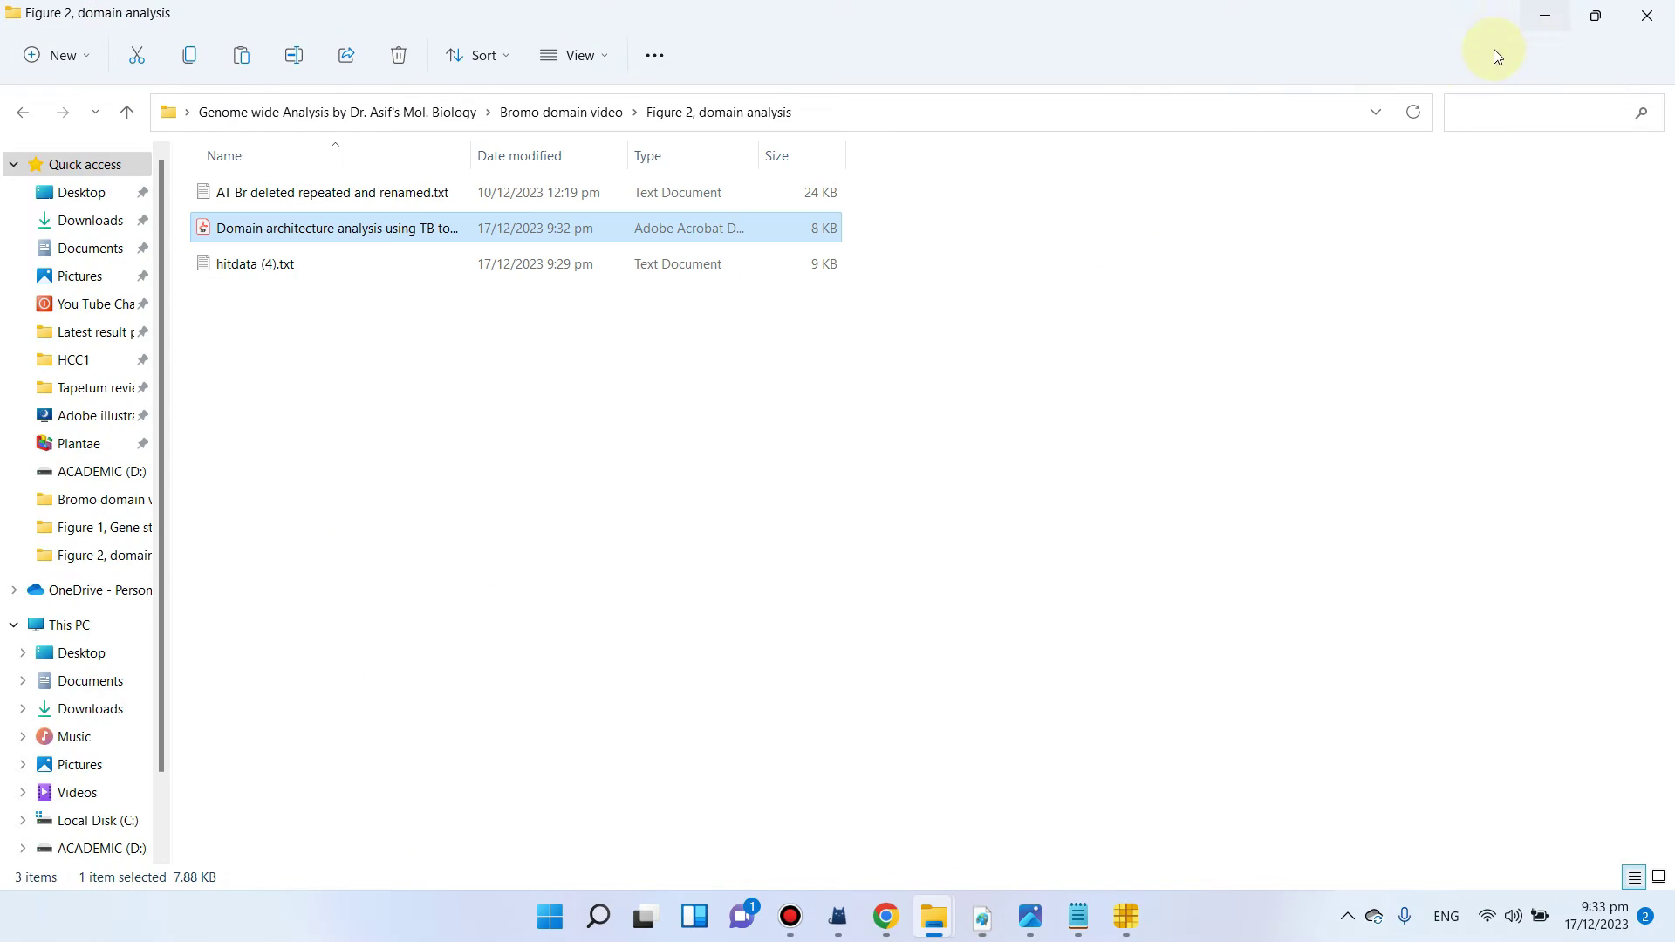
click(1550, 11)
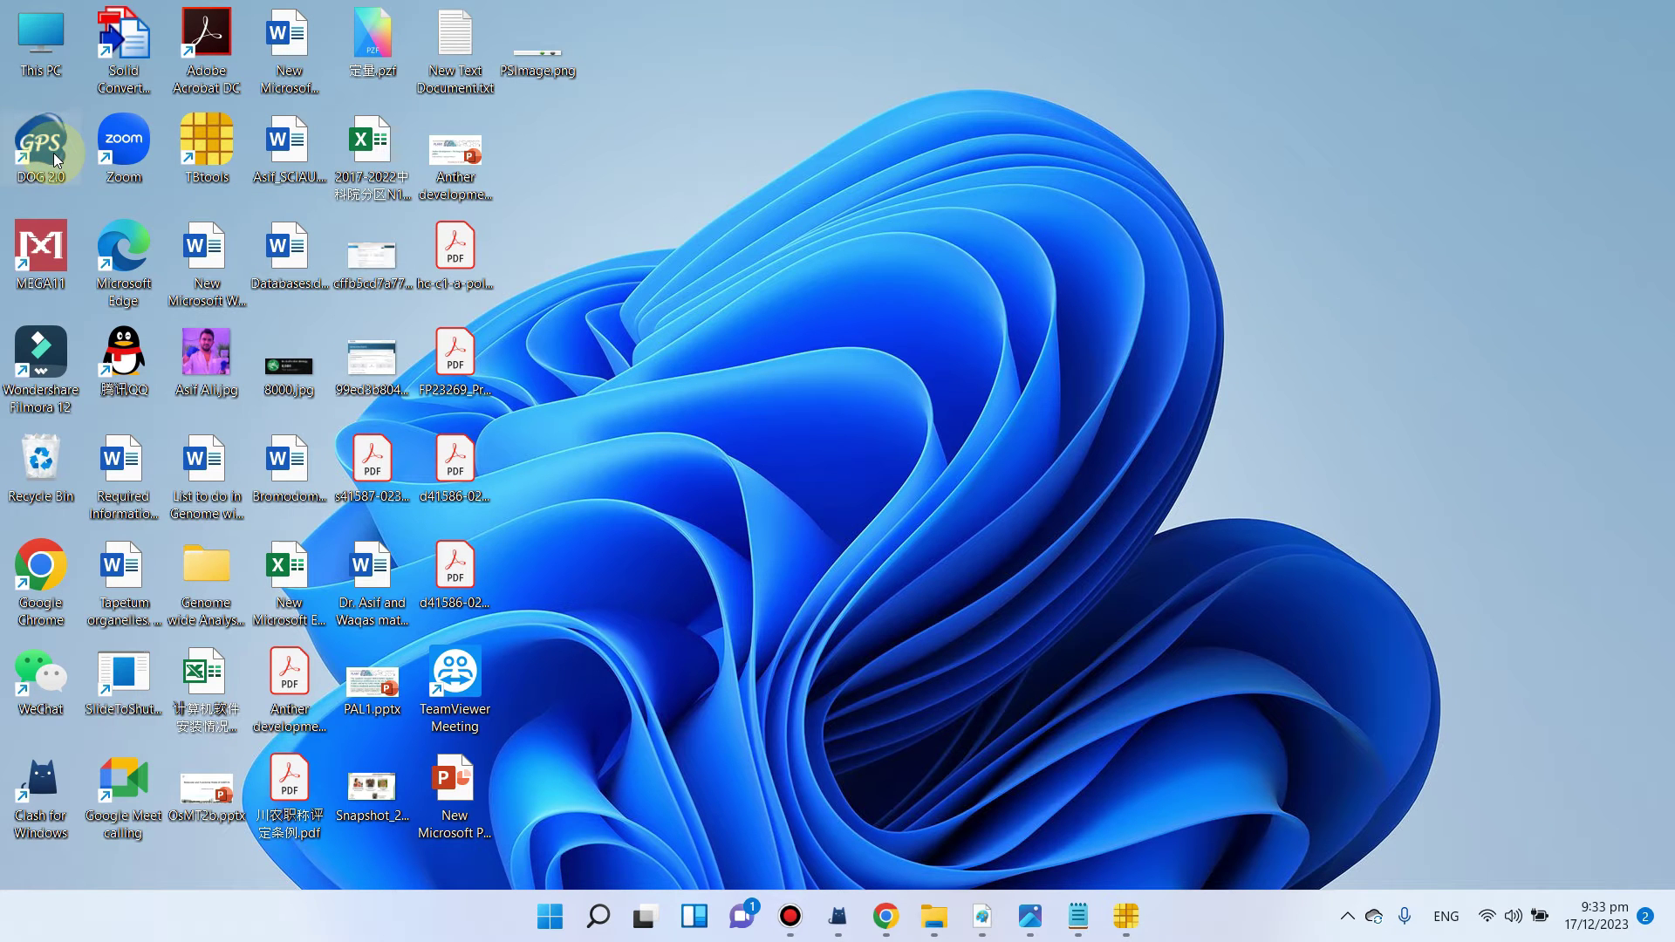
click(886, 915)
click(1340, 77)
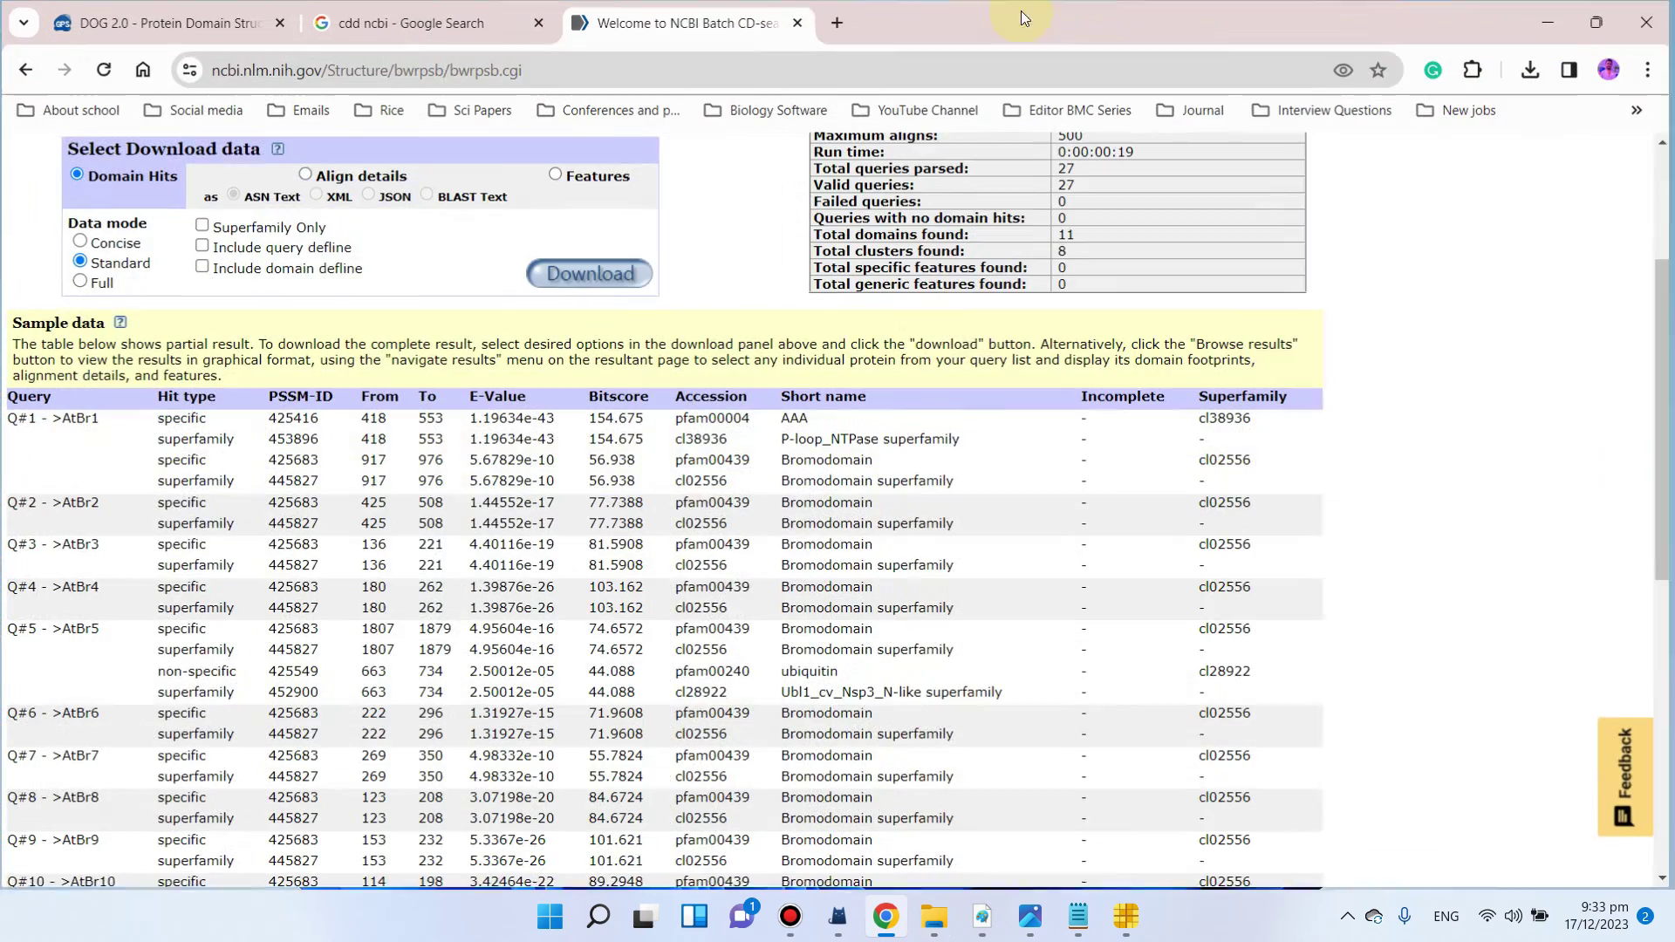
click(796, 22)
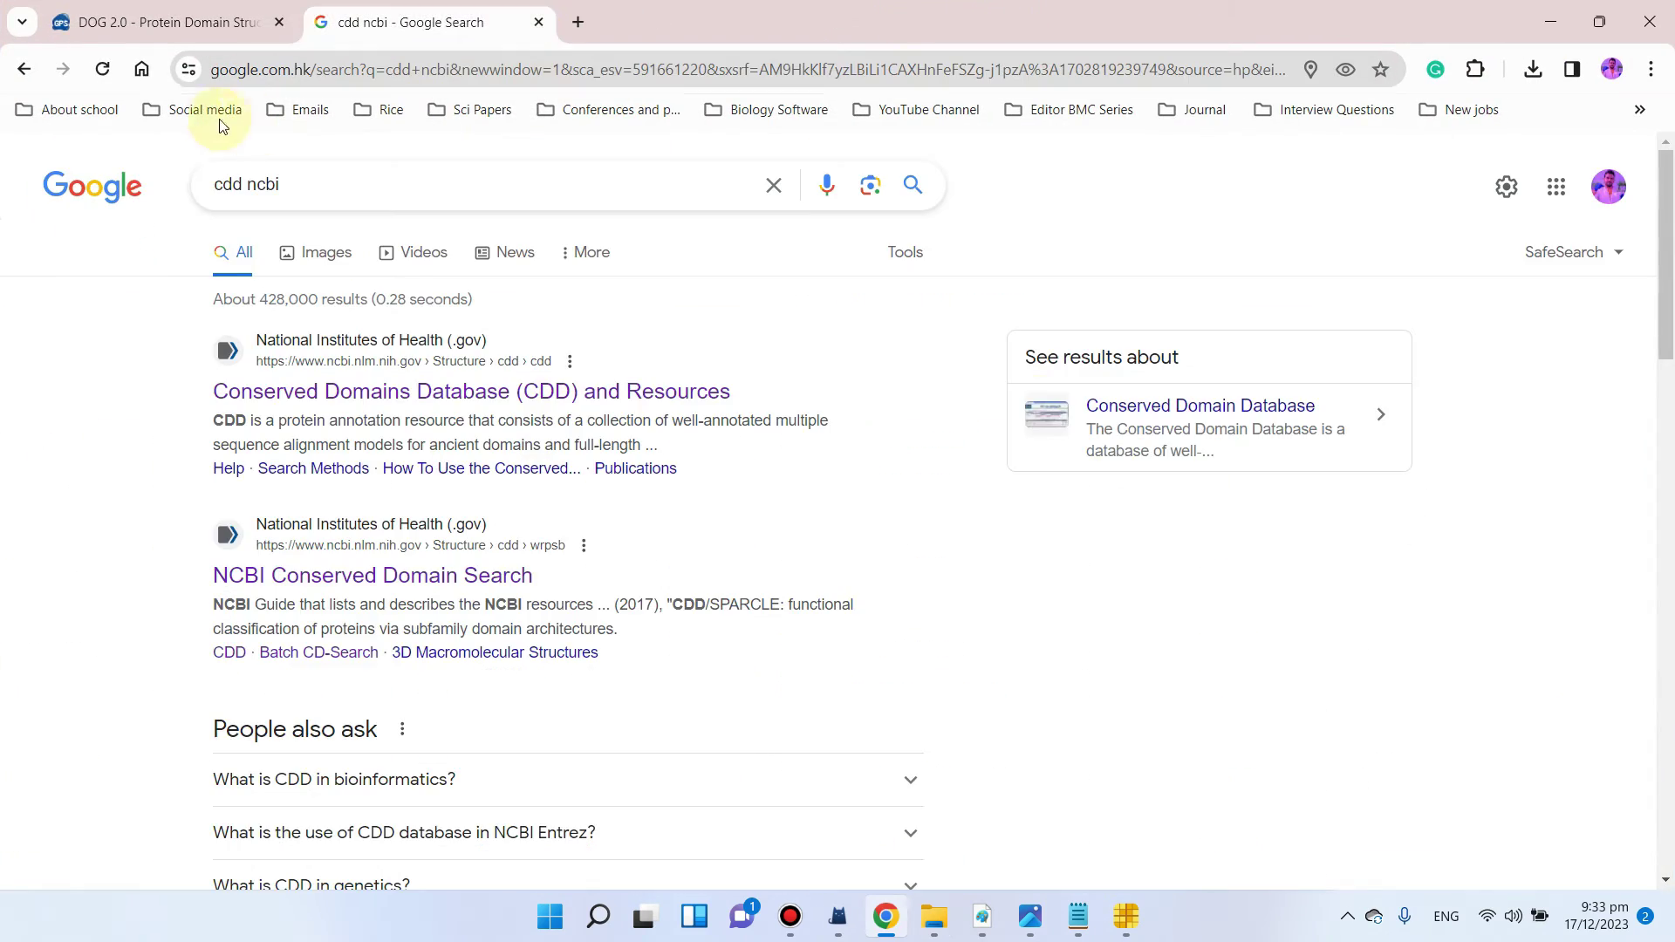
Step: Search Google for "dog domain architecture analysis tool" in the tab holding the "cdd ncbi" search
click(179, 22)
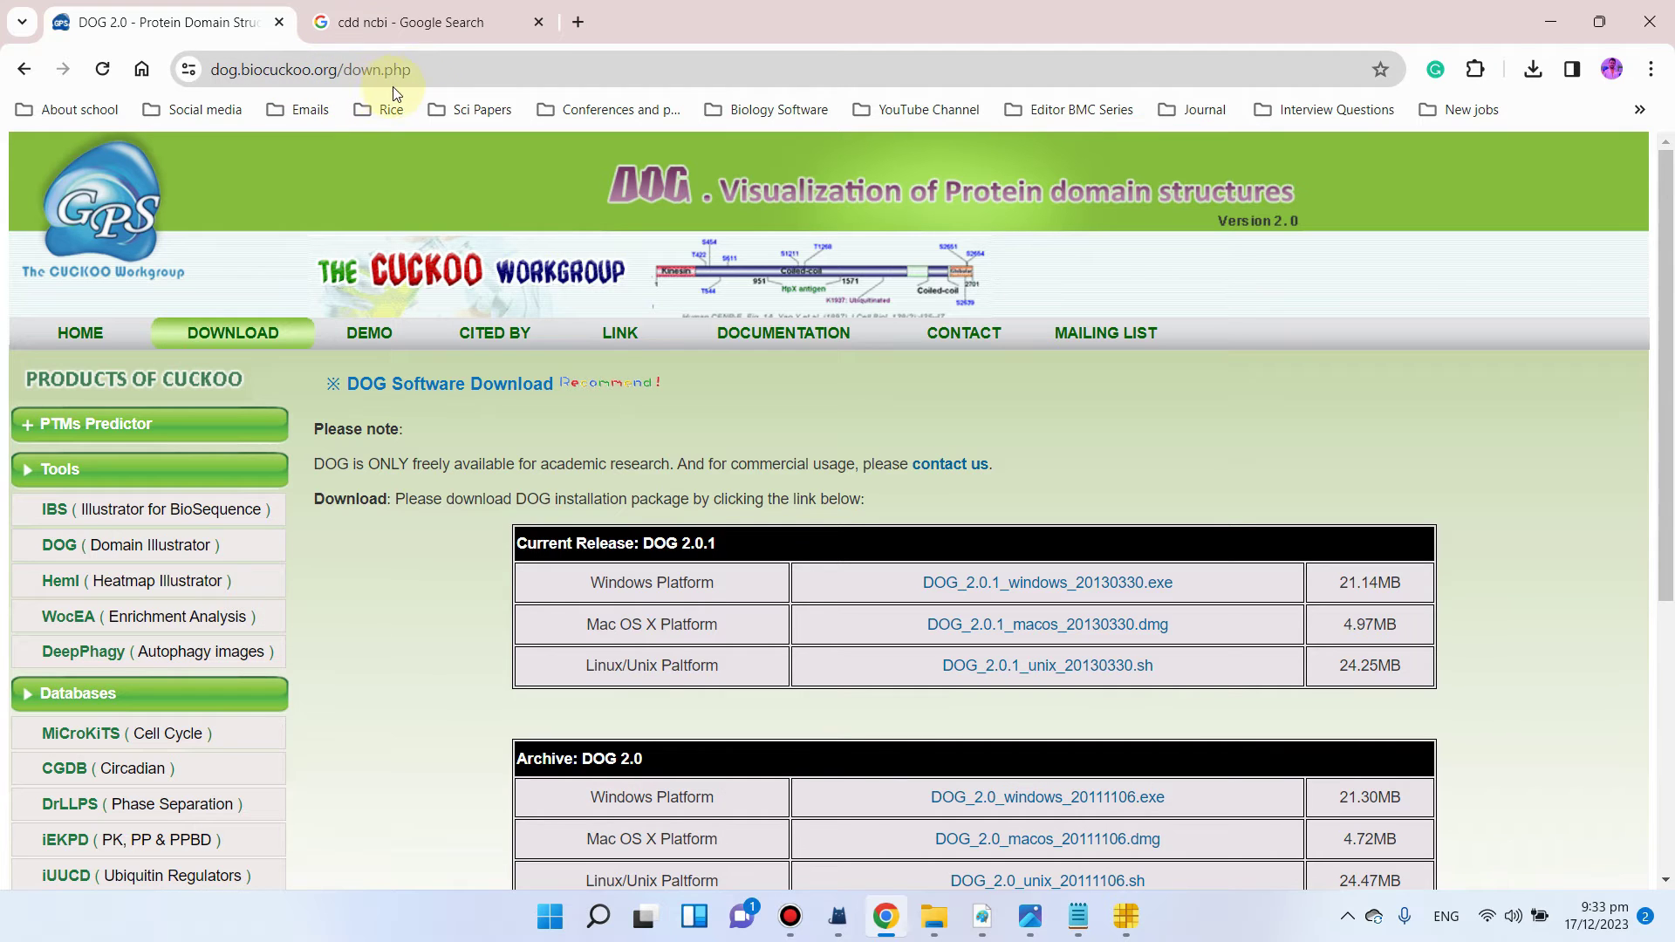
click(476, 10)
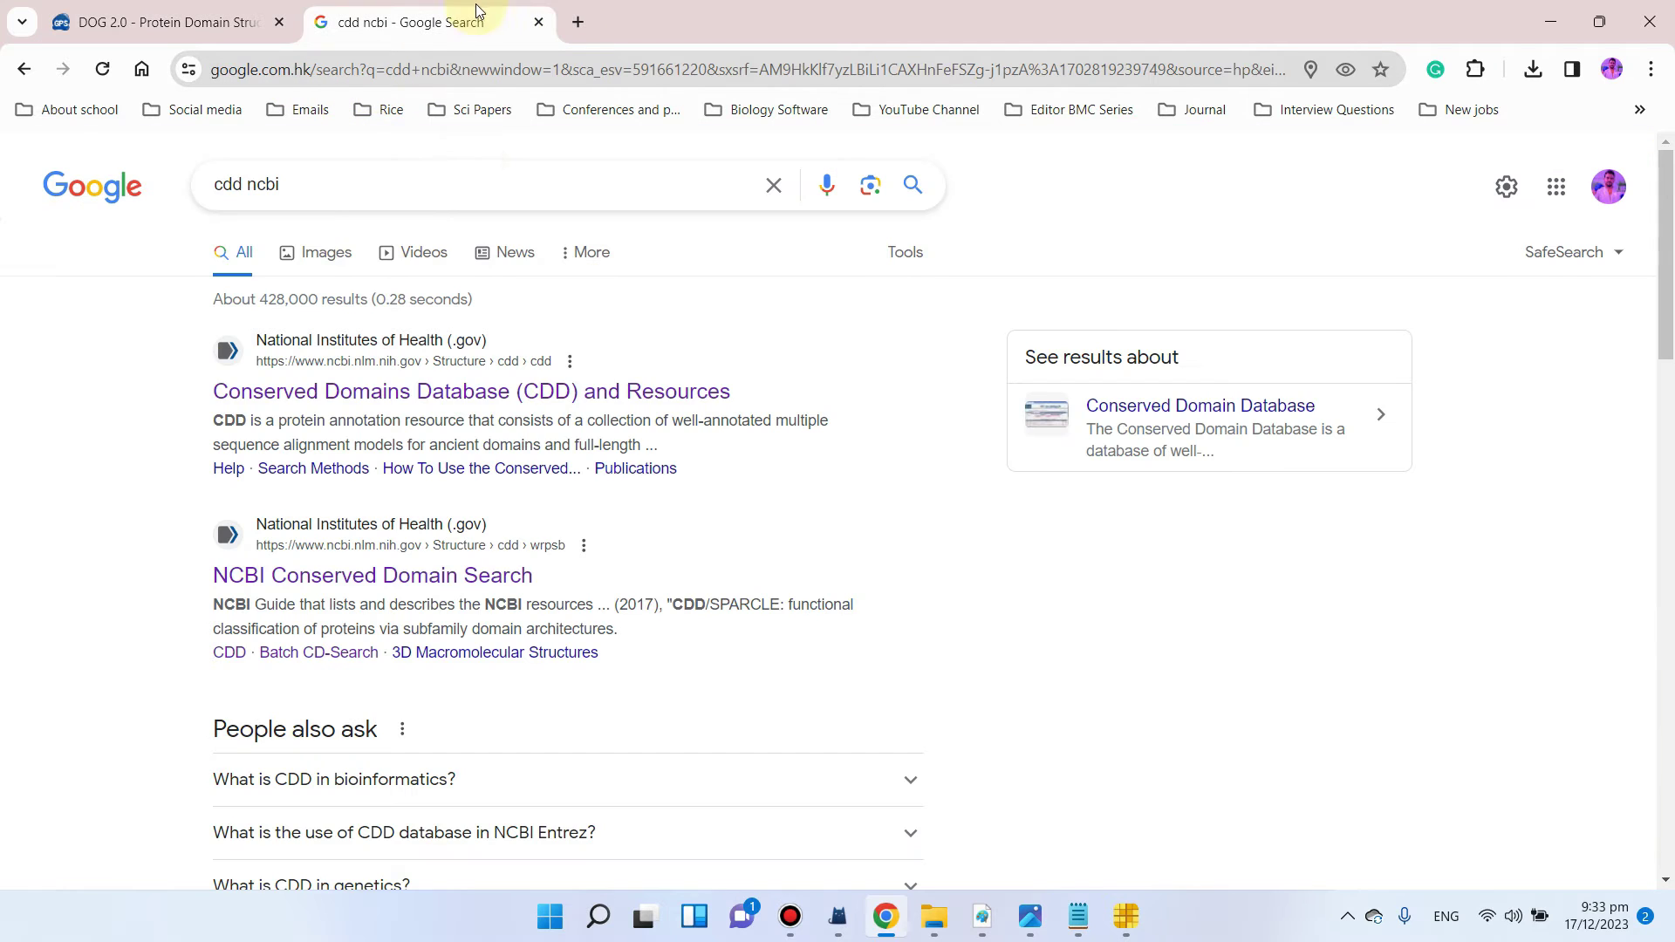
click(774, 184)
text(dog)
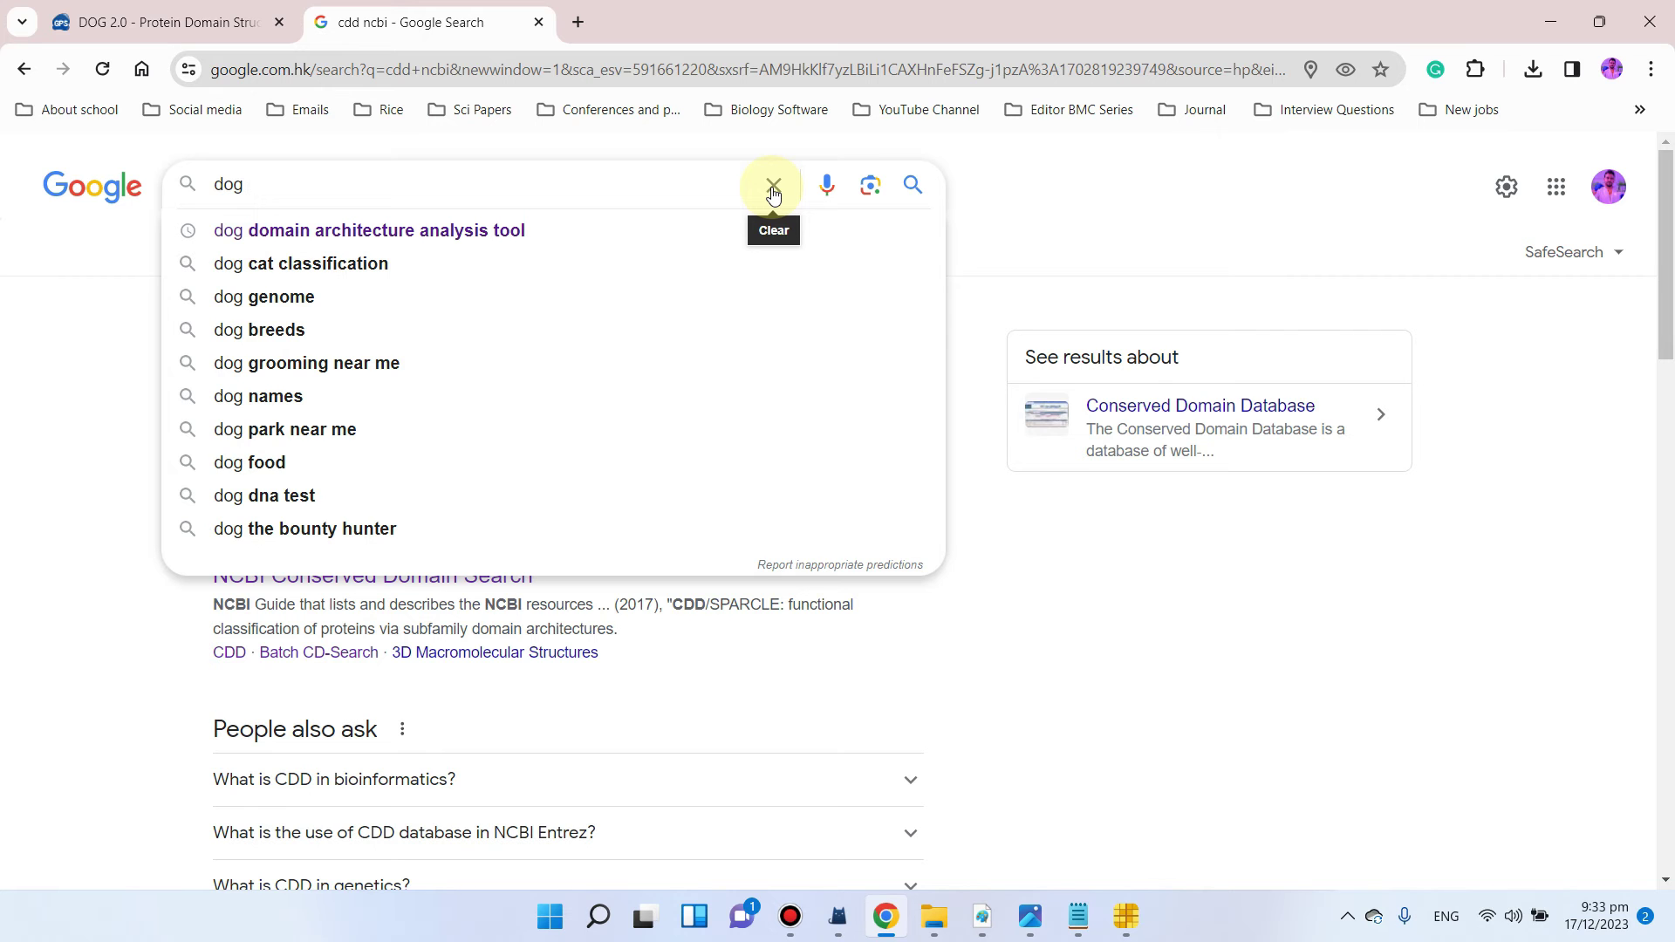
key(Down)
key(Return)
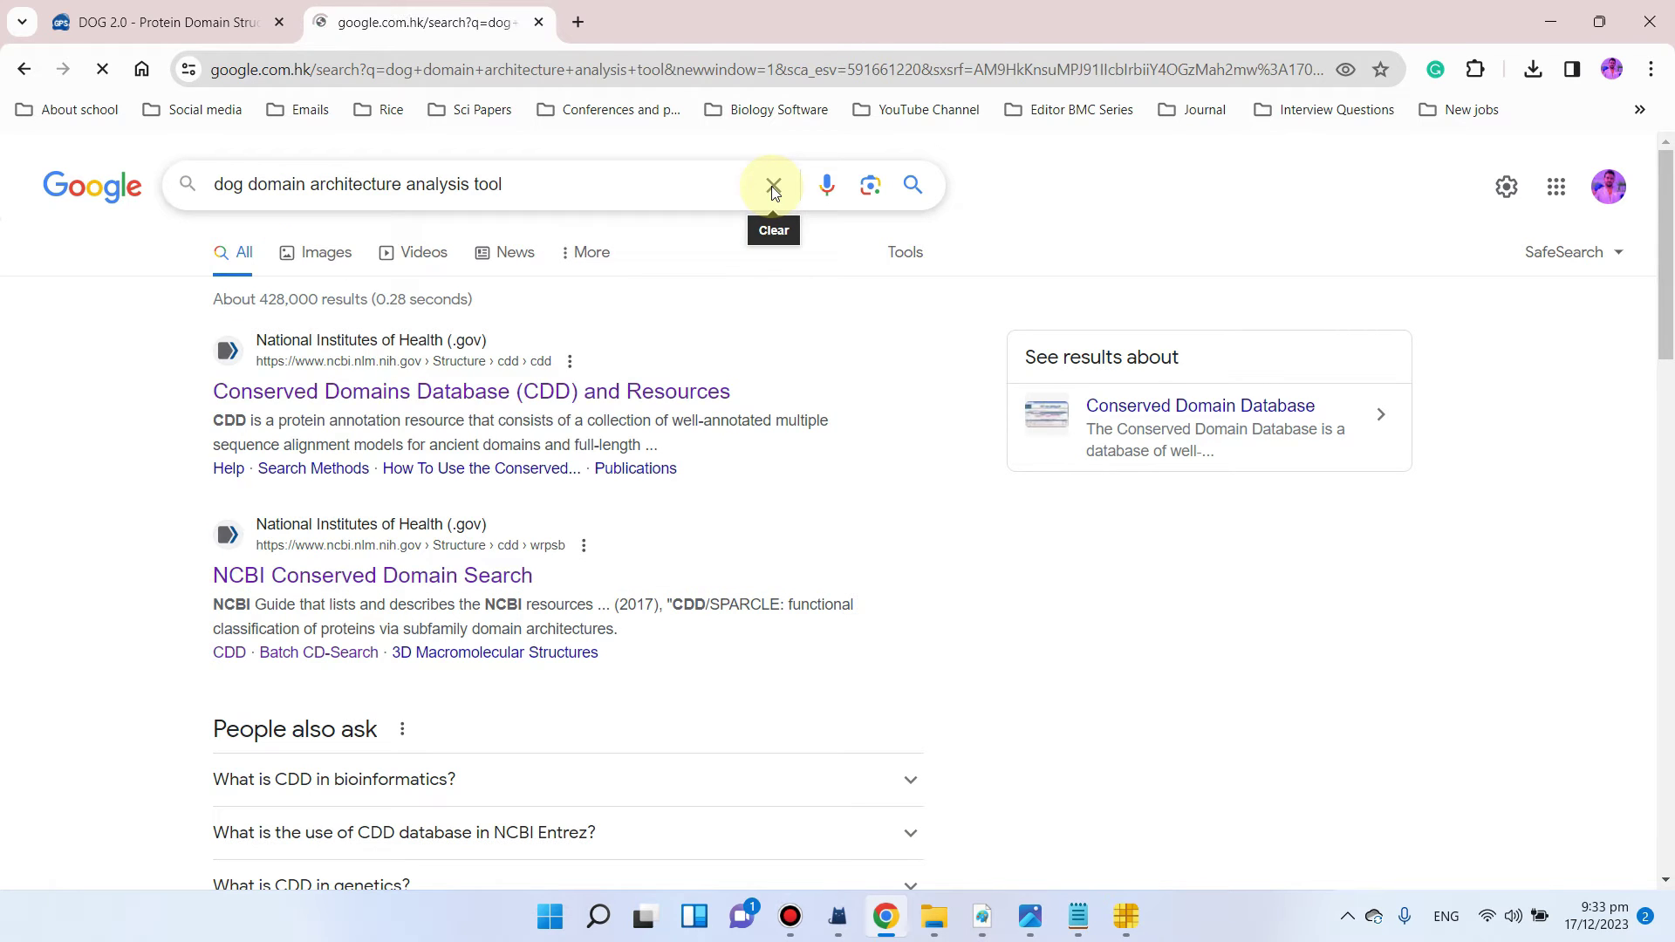
Step: Review the installation packages for each platform on the DOG 2.0 download page
click(437, 394)
click(208, 30)
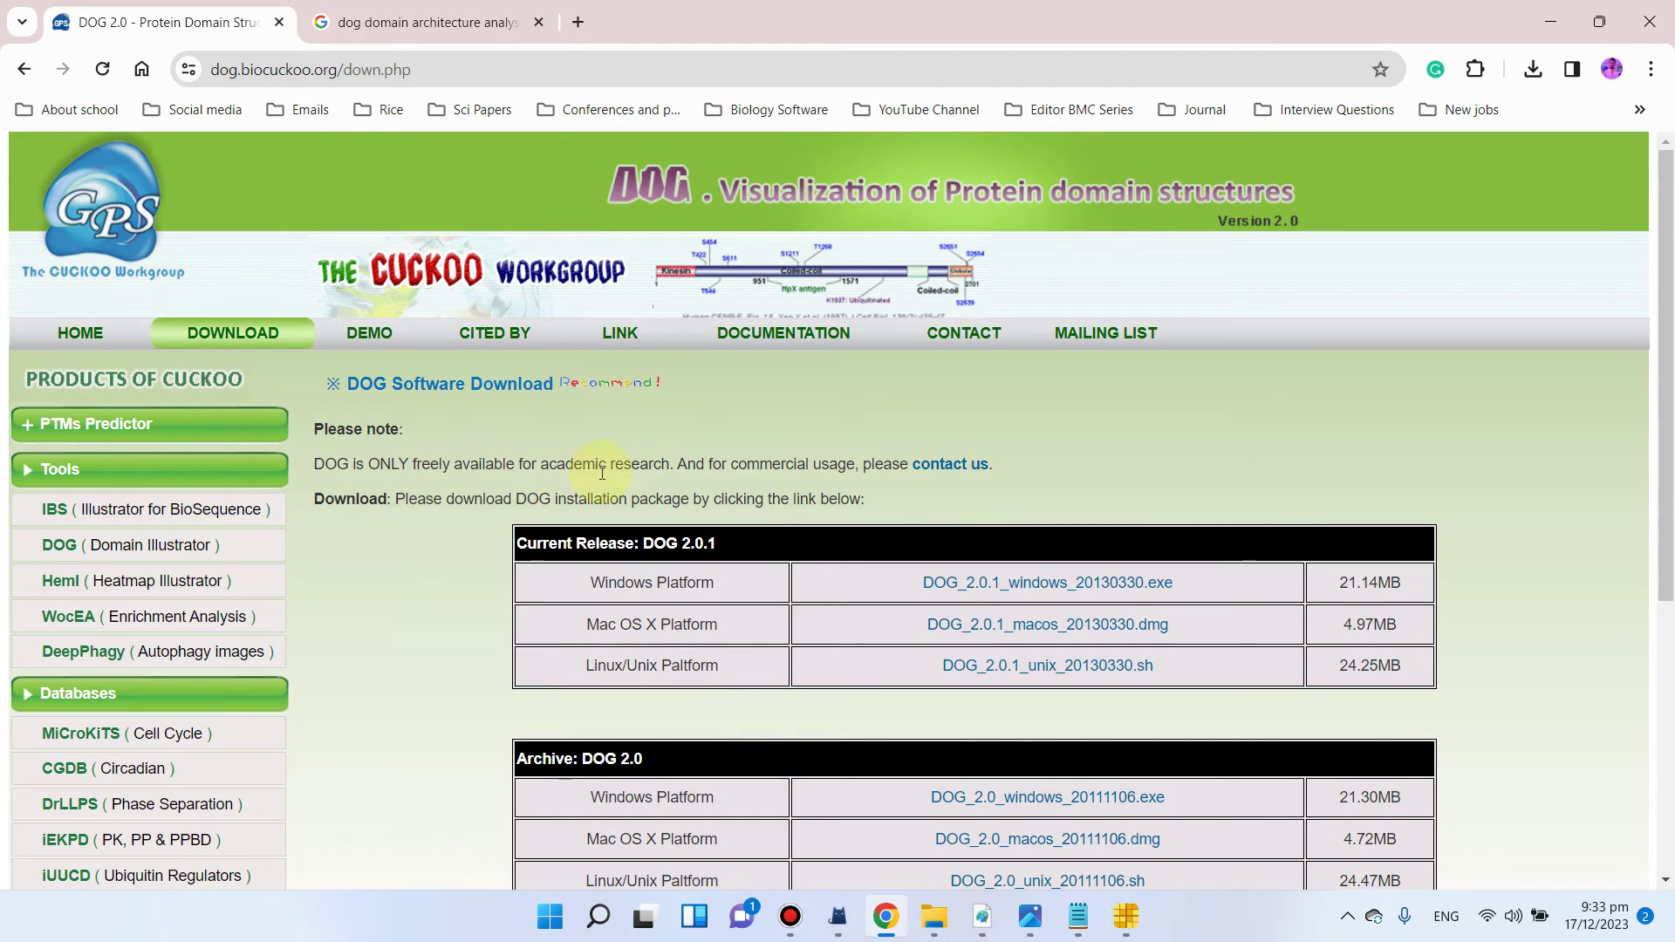
scroll(850, 494, down, 3)
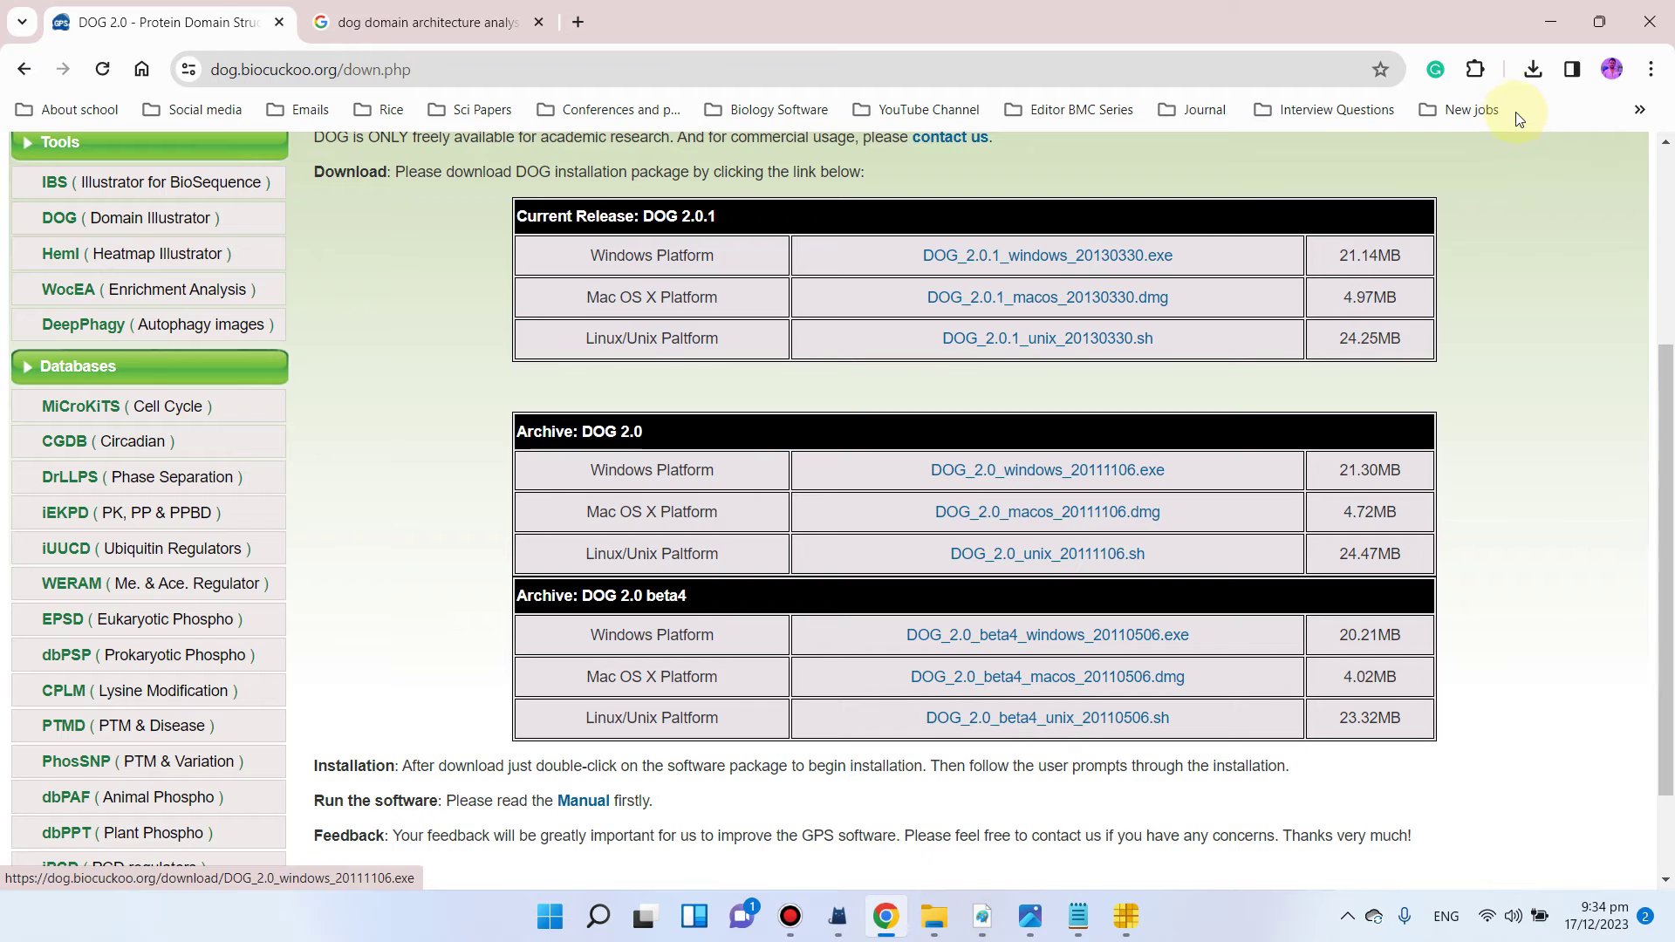
Step: Minimize the browser, launch DOG 2.0 from the desktop and maximize its window
click(1558, 23)
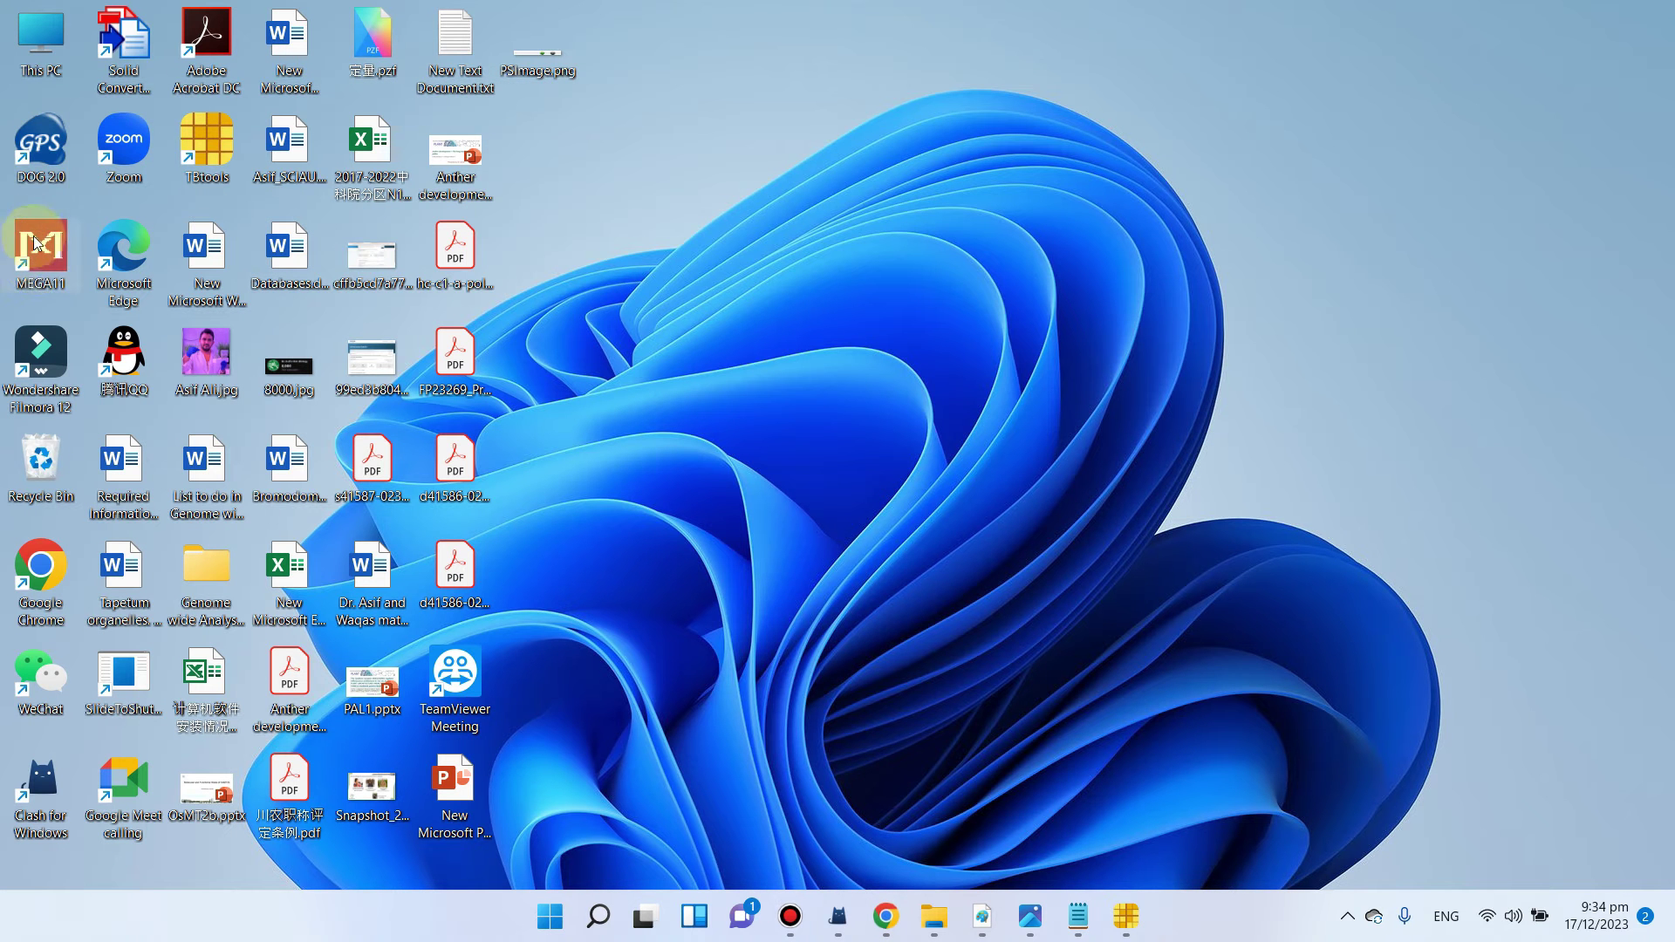
double_click(49, 153)
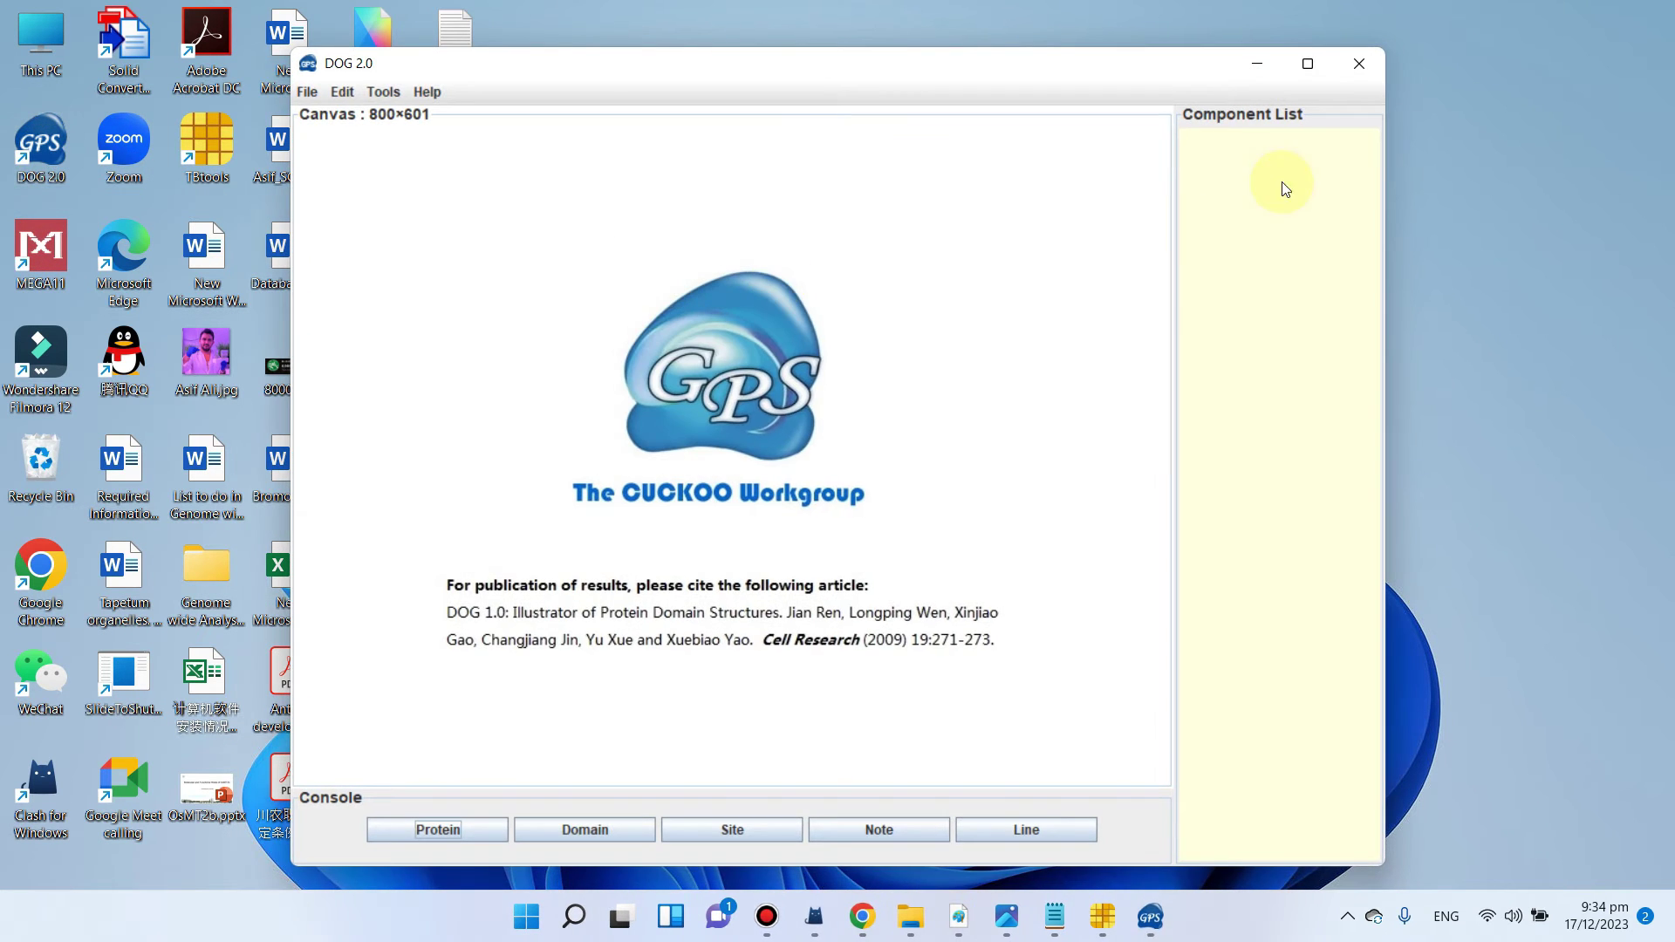
click(1305, 75)
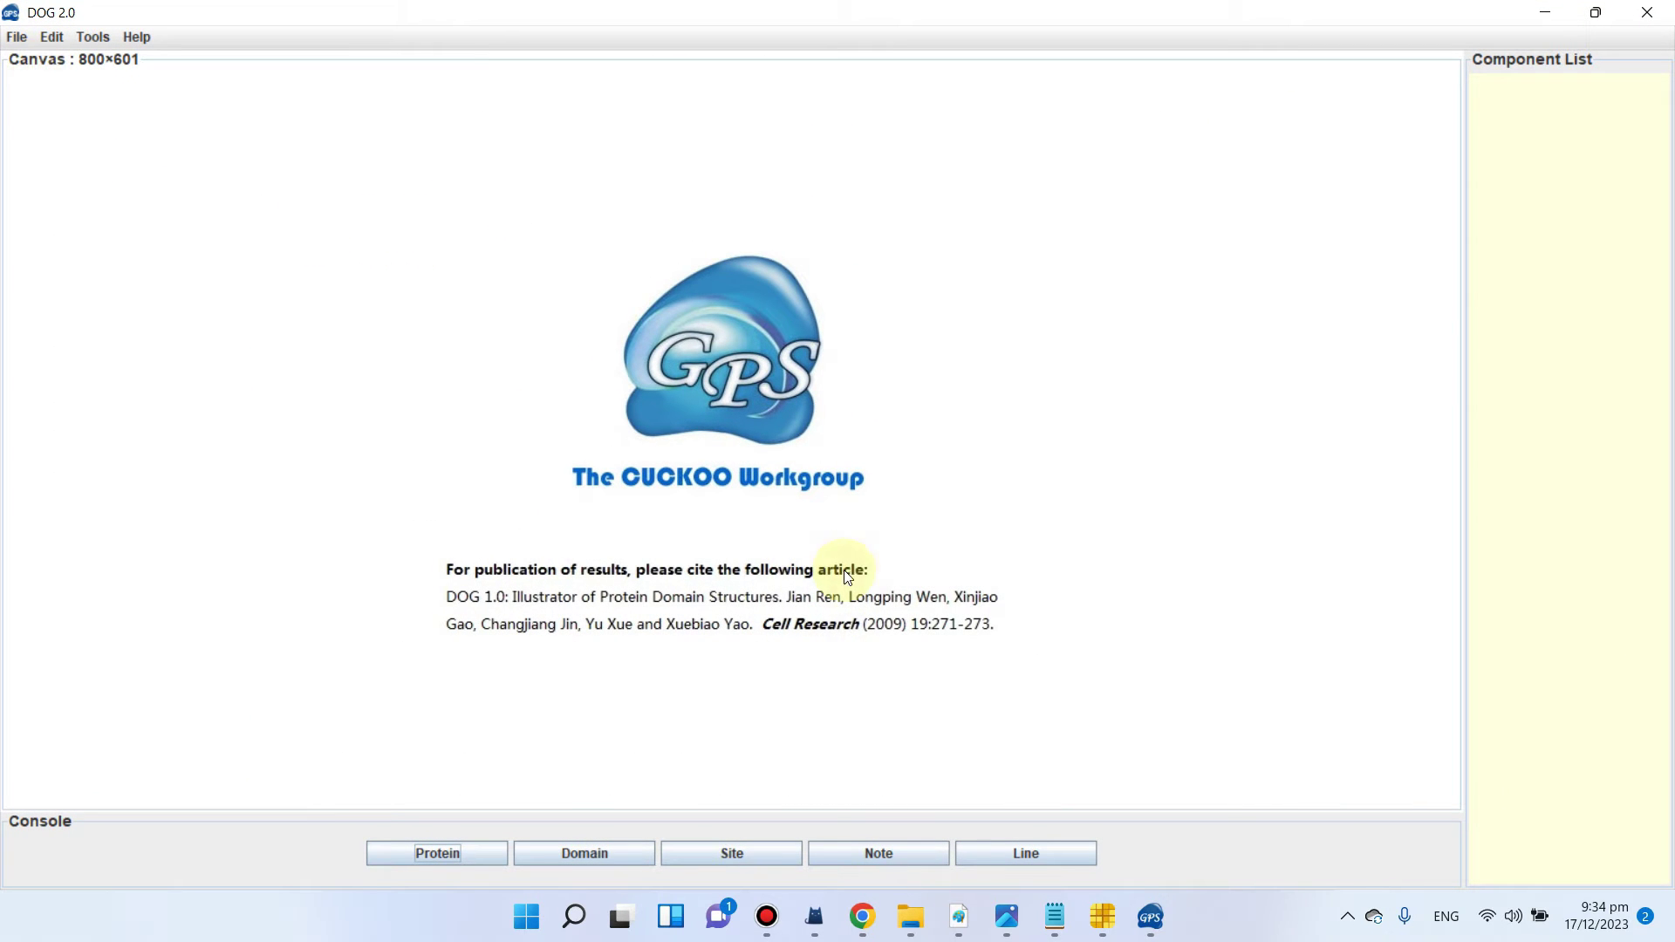
Step: Examine the AtBr1, AtBr18 and AtBr13 rows in the "Domain architecture analysis using TB tool" PDF and return to DOG 2.0
mouse_move(967, 916)
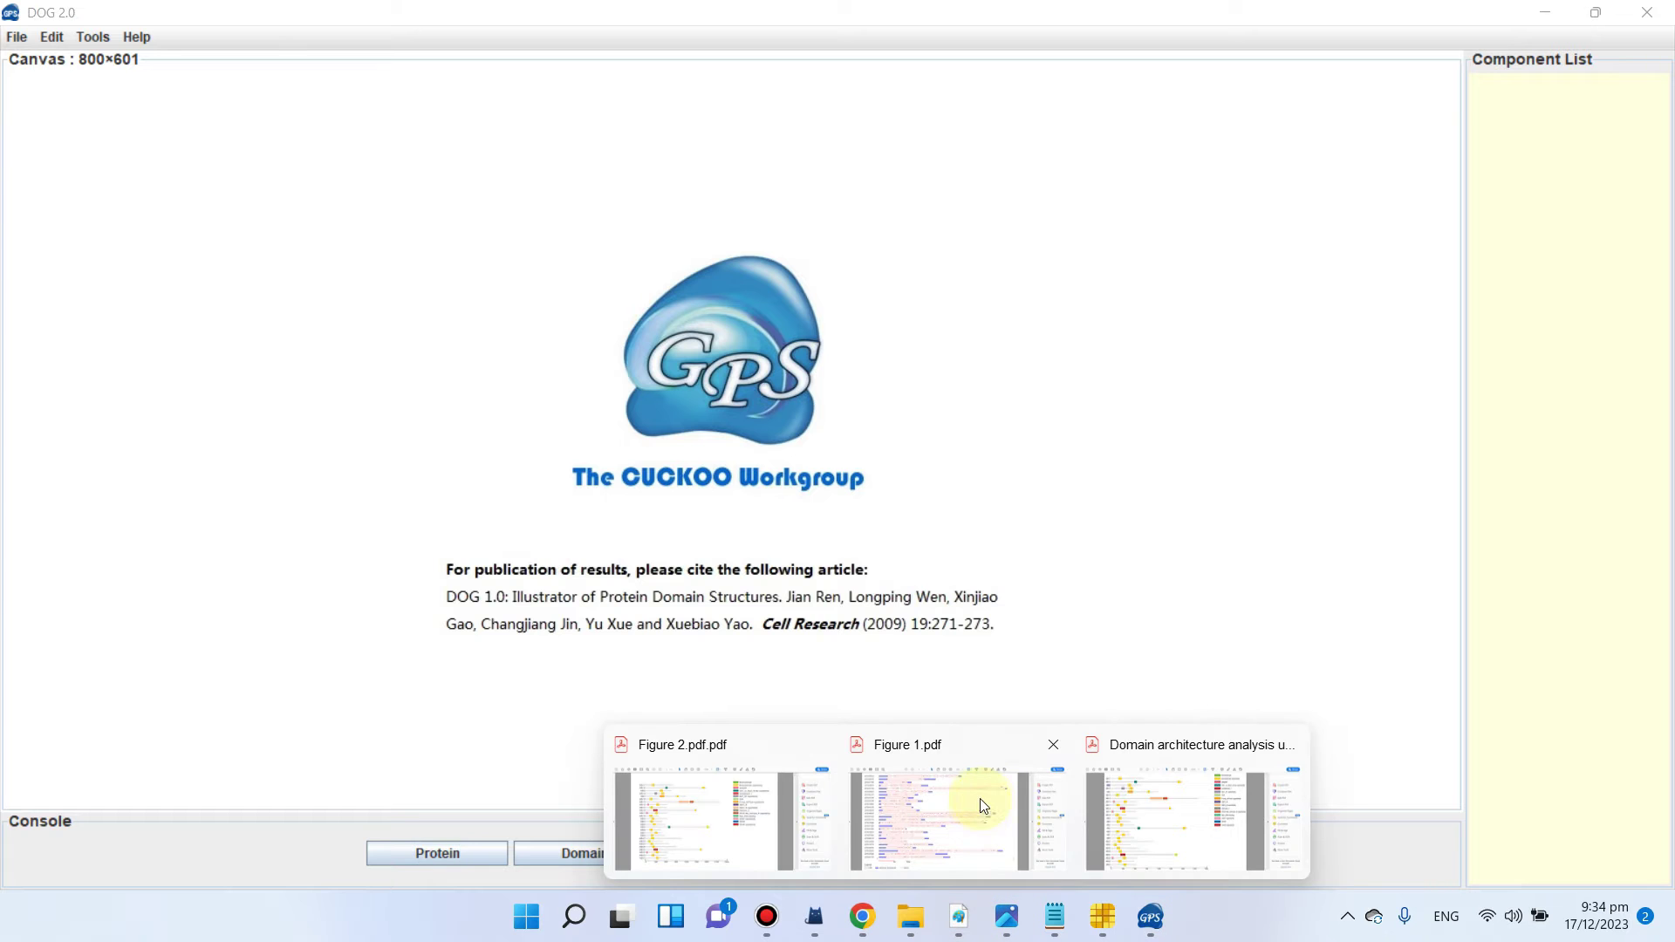
click(1169, 830)
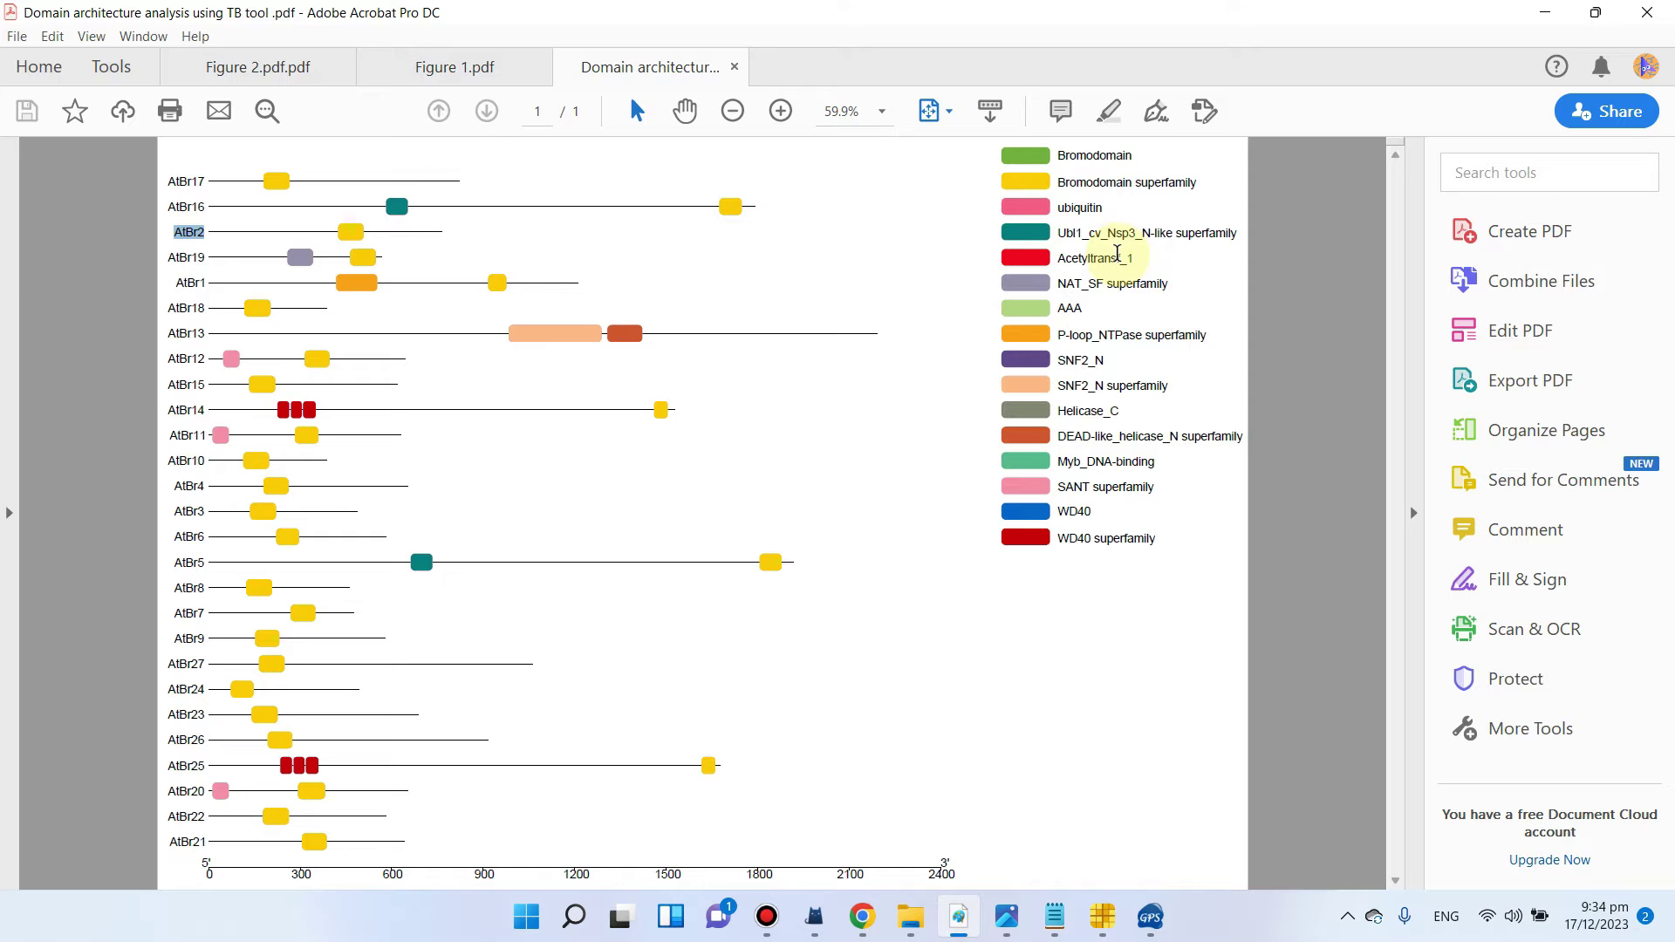
click(1545, 13)
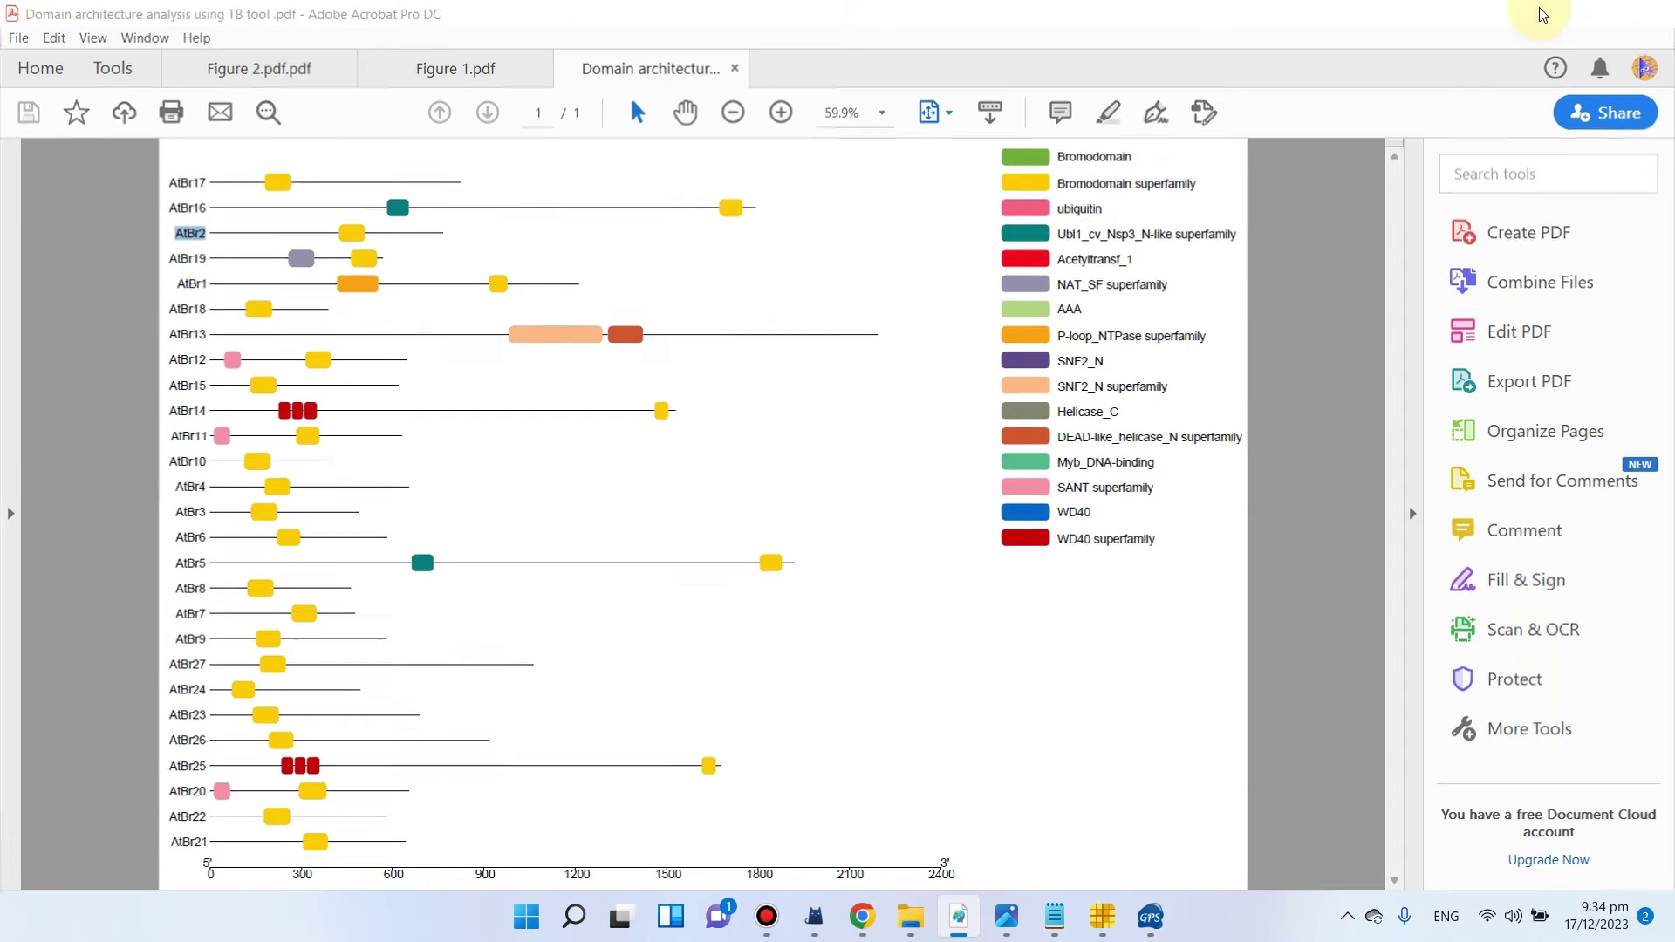
key(alt+Tab)
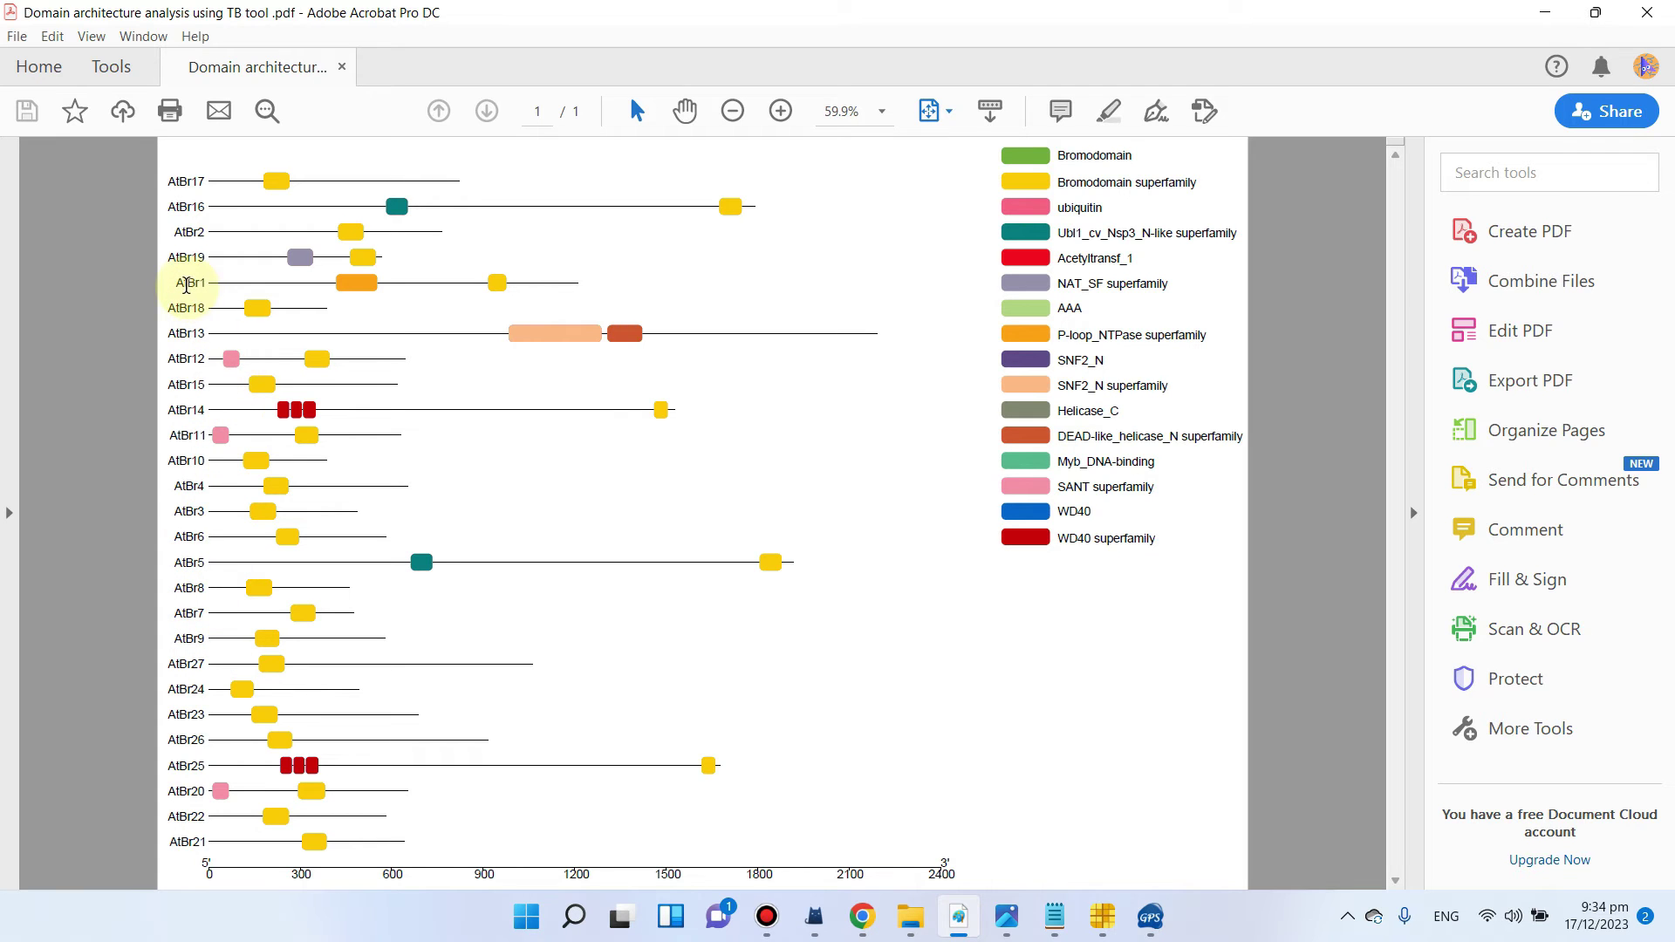
drag(186, 281, 594, 303)
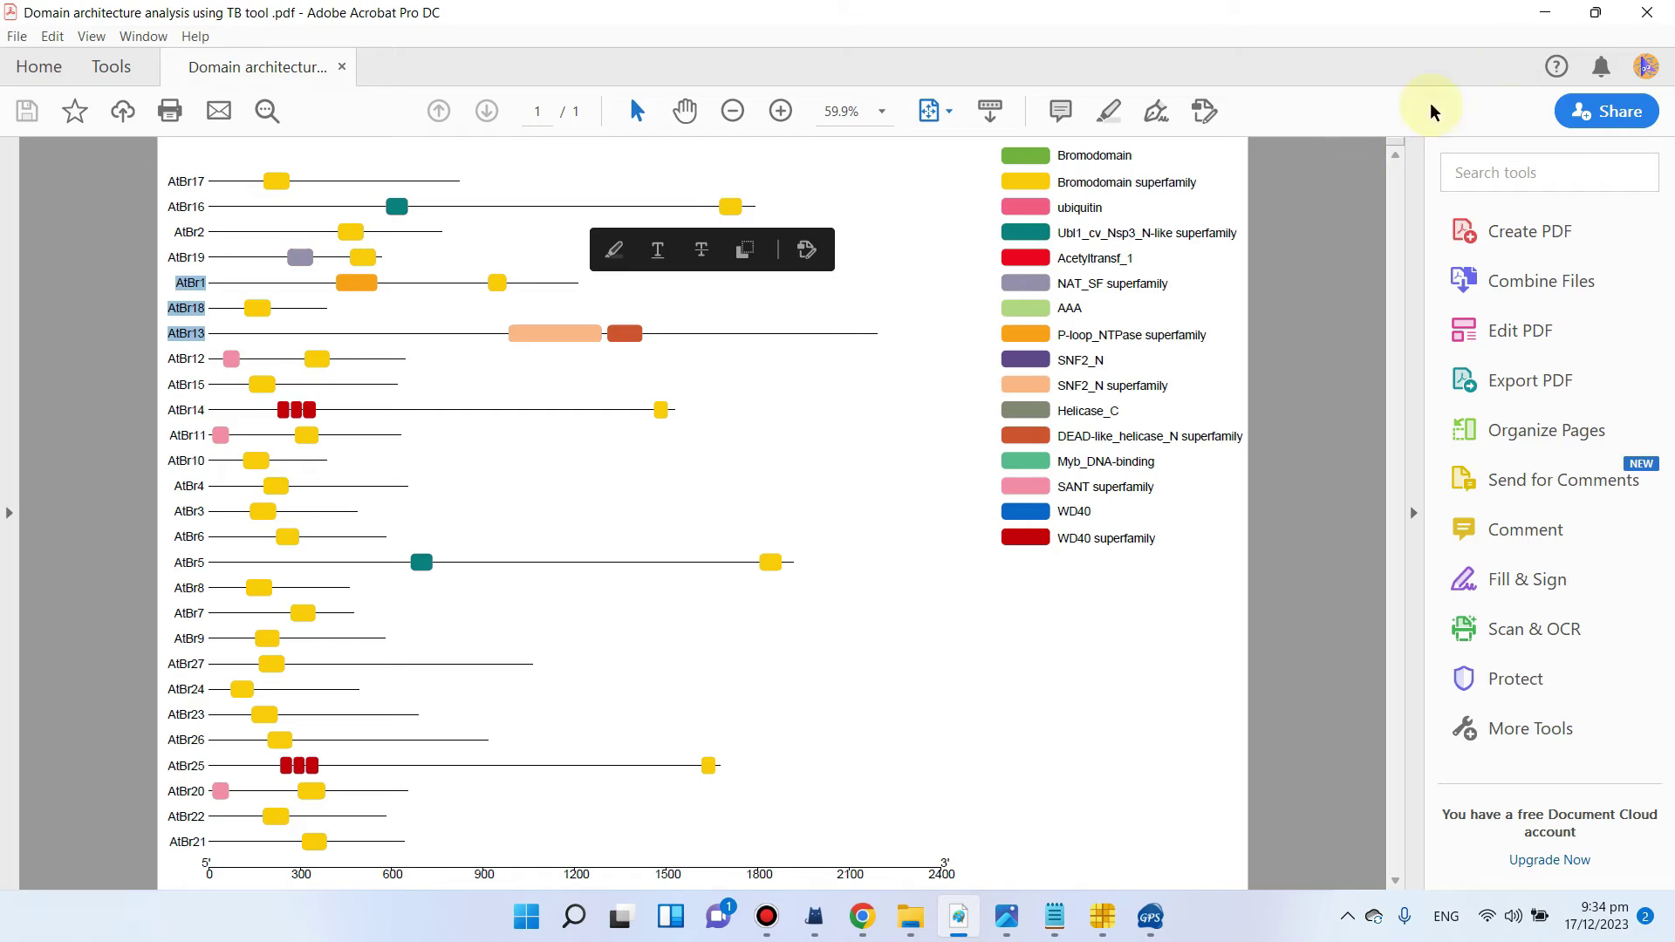
click(1548, 12)
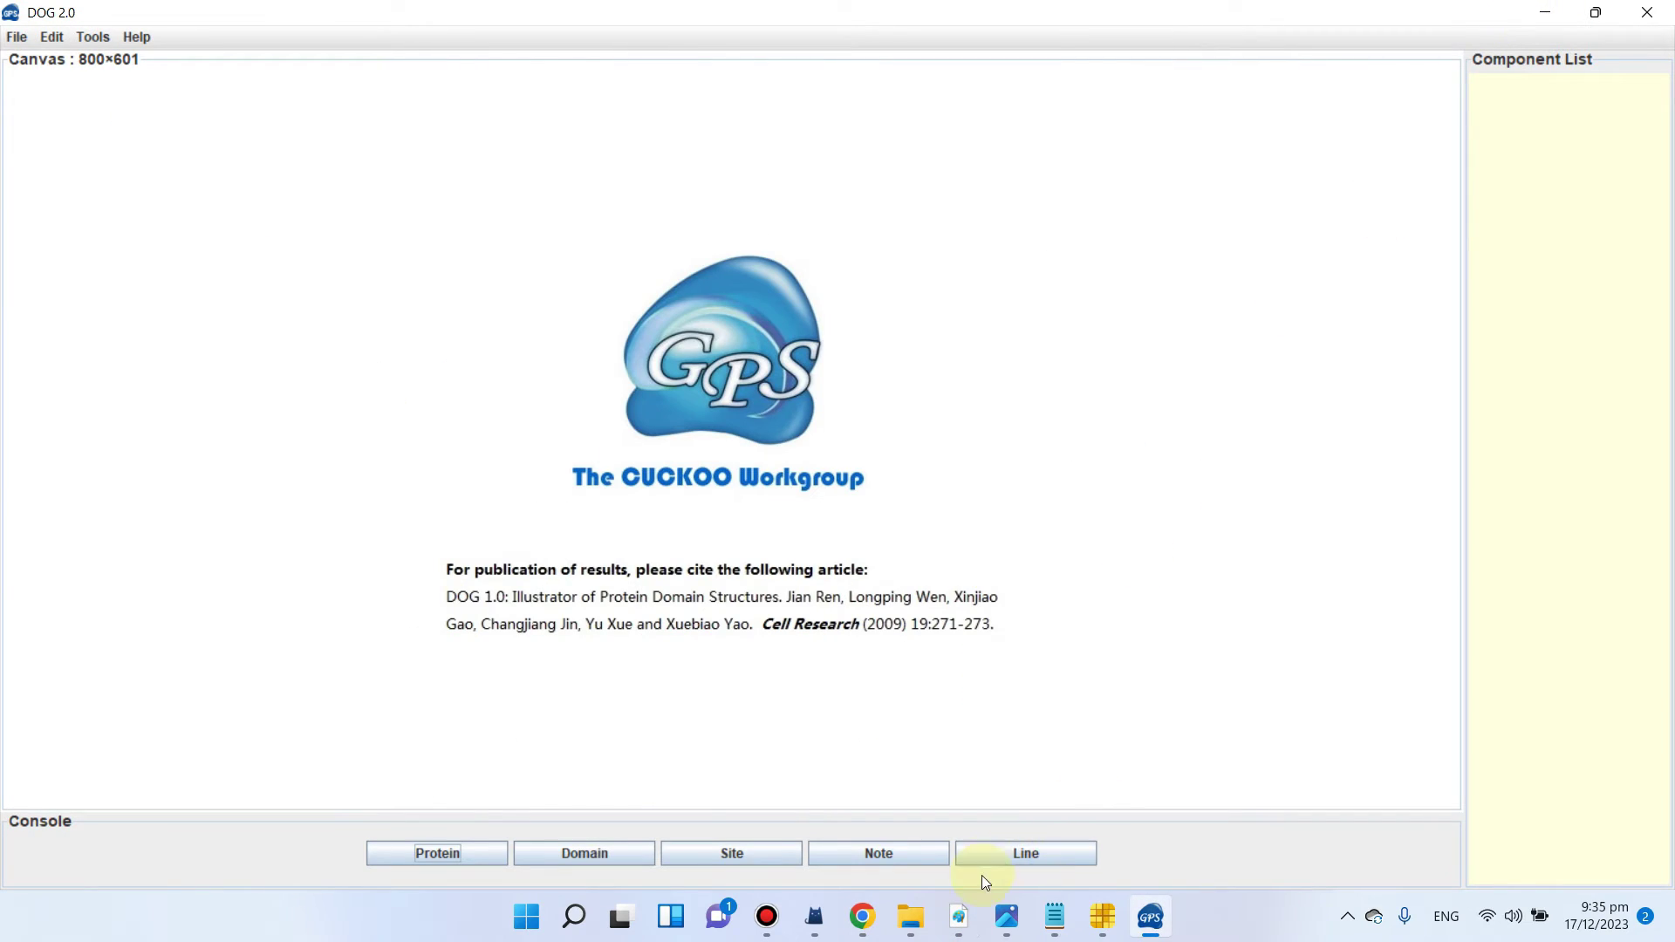
Step: View the "AT Br deleted repeated and renamed" sequence file, then return to the Google results in Chrome
click(1052, 928)
click(1021, 410)
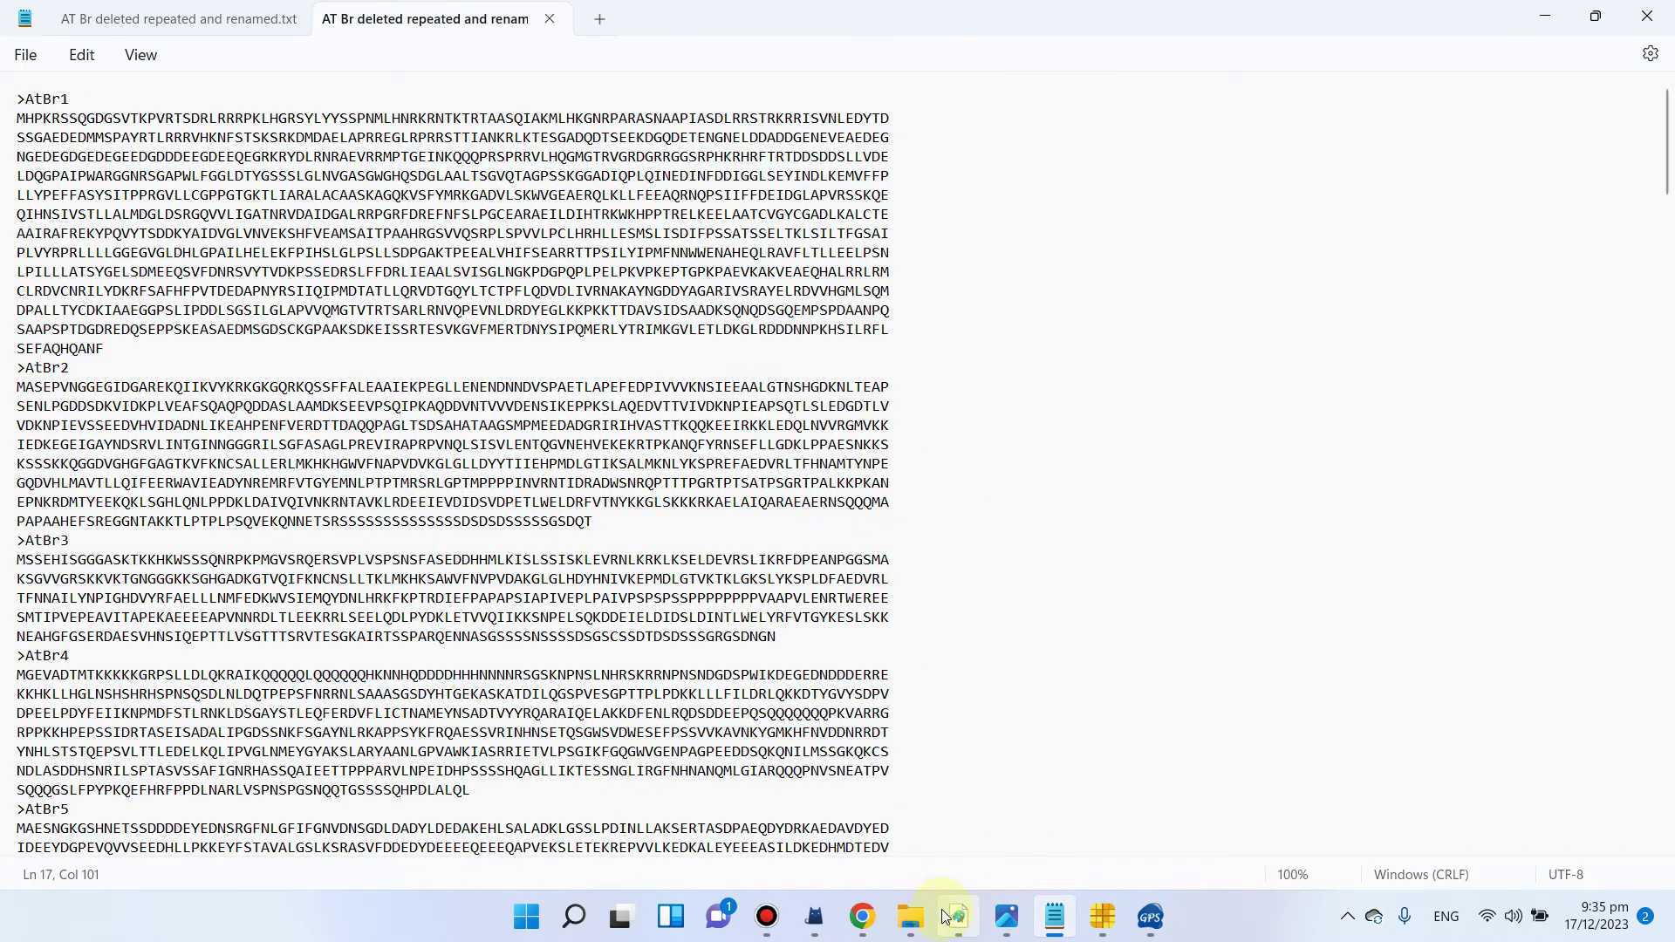
click(862, 916)
click(528, 24)
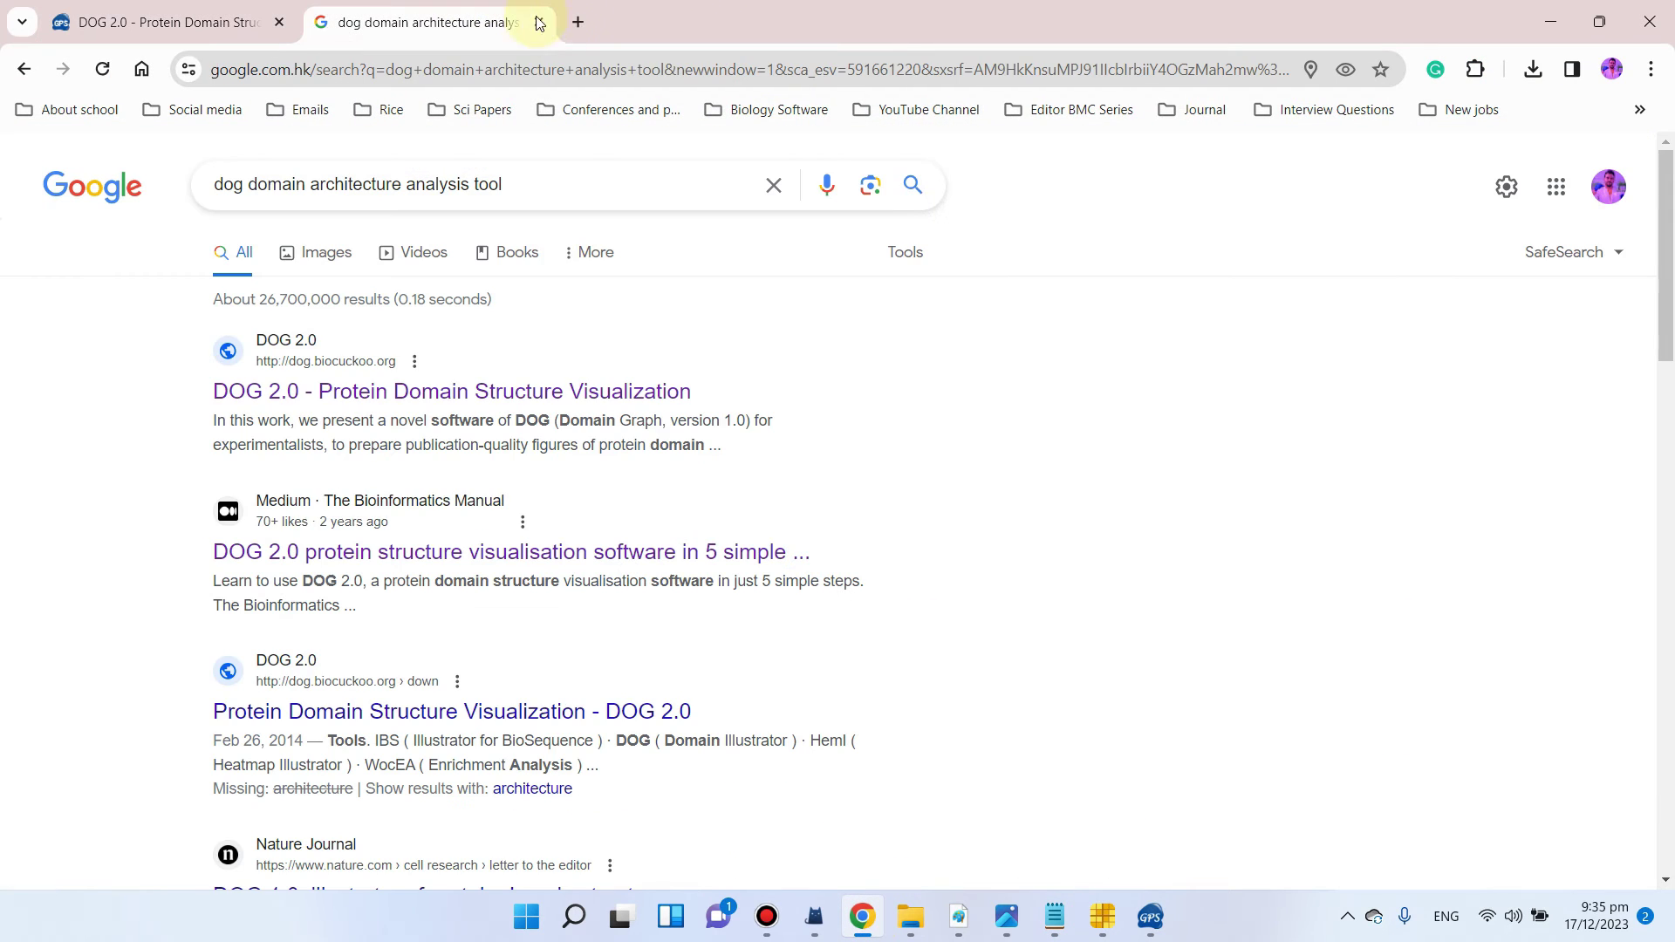
Step: Search Google for "prosite expasy" in a new browser tab
click(577, 22)
text(google.com.hk)
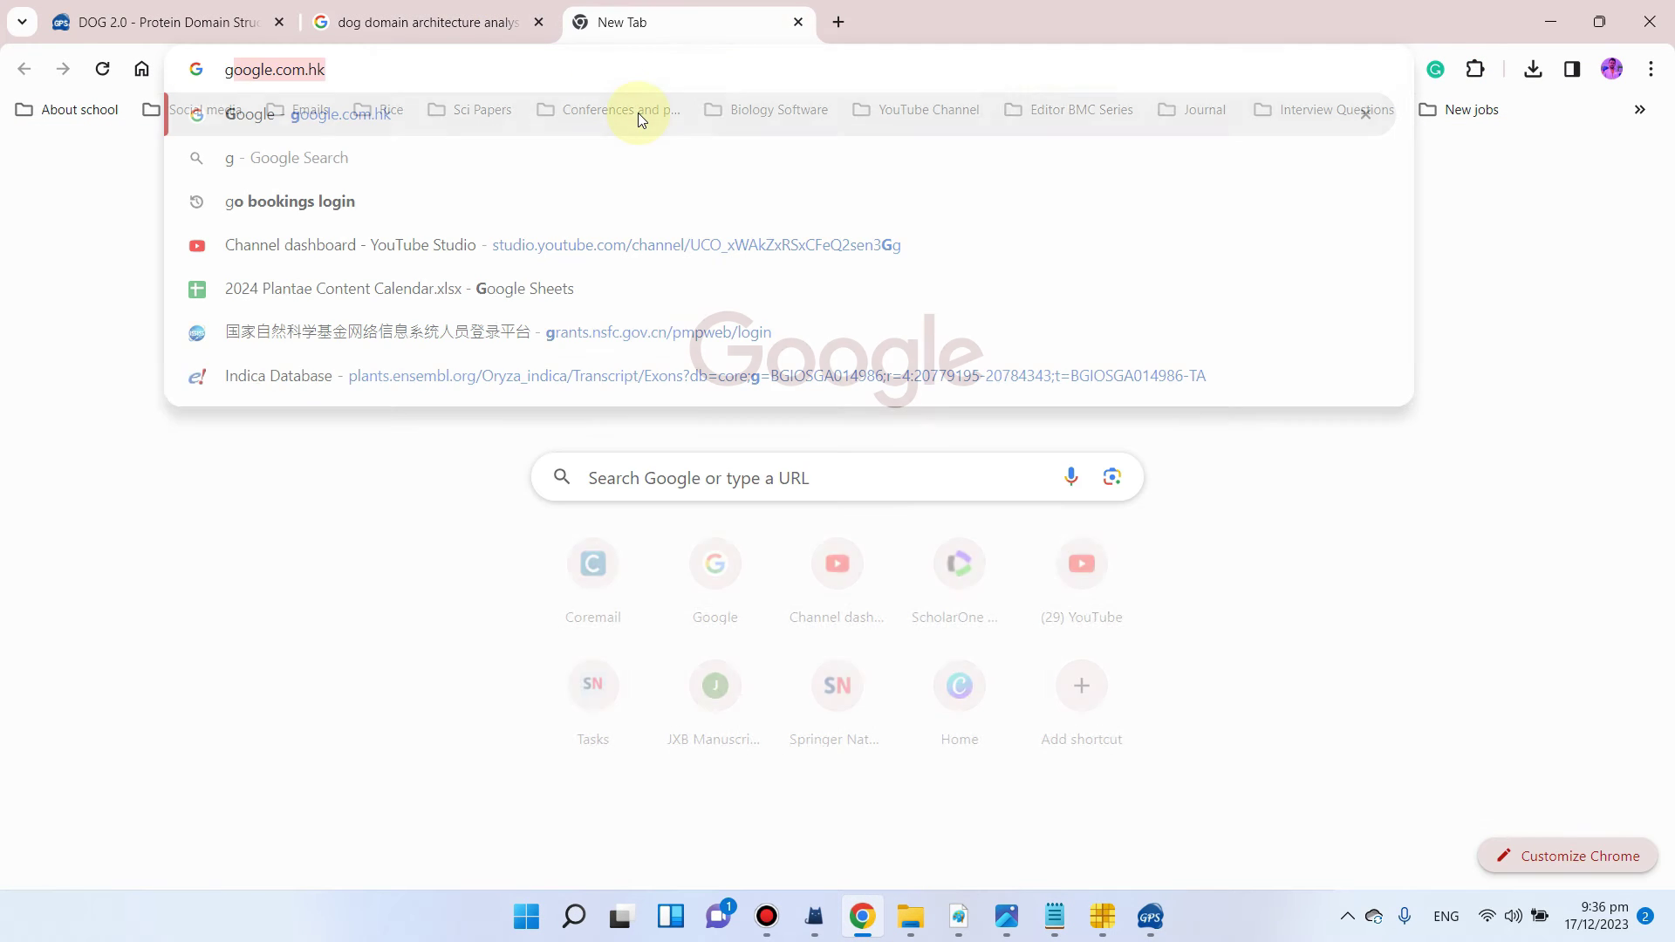
click(637, 112)
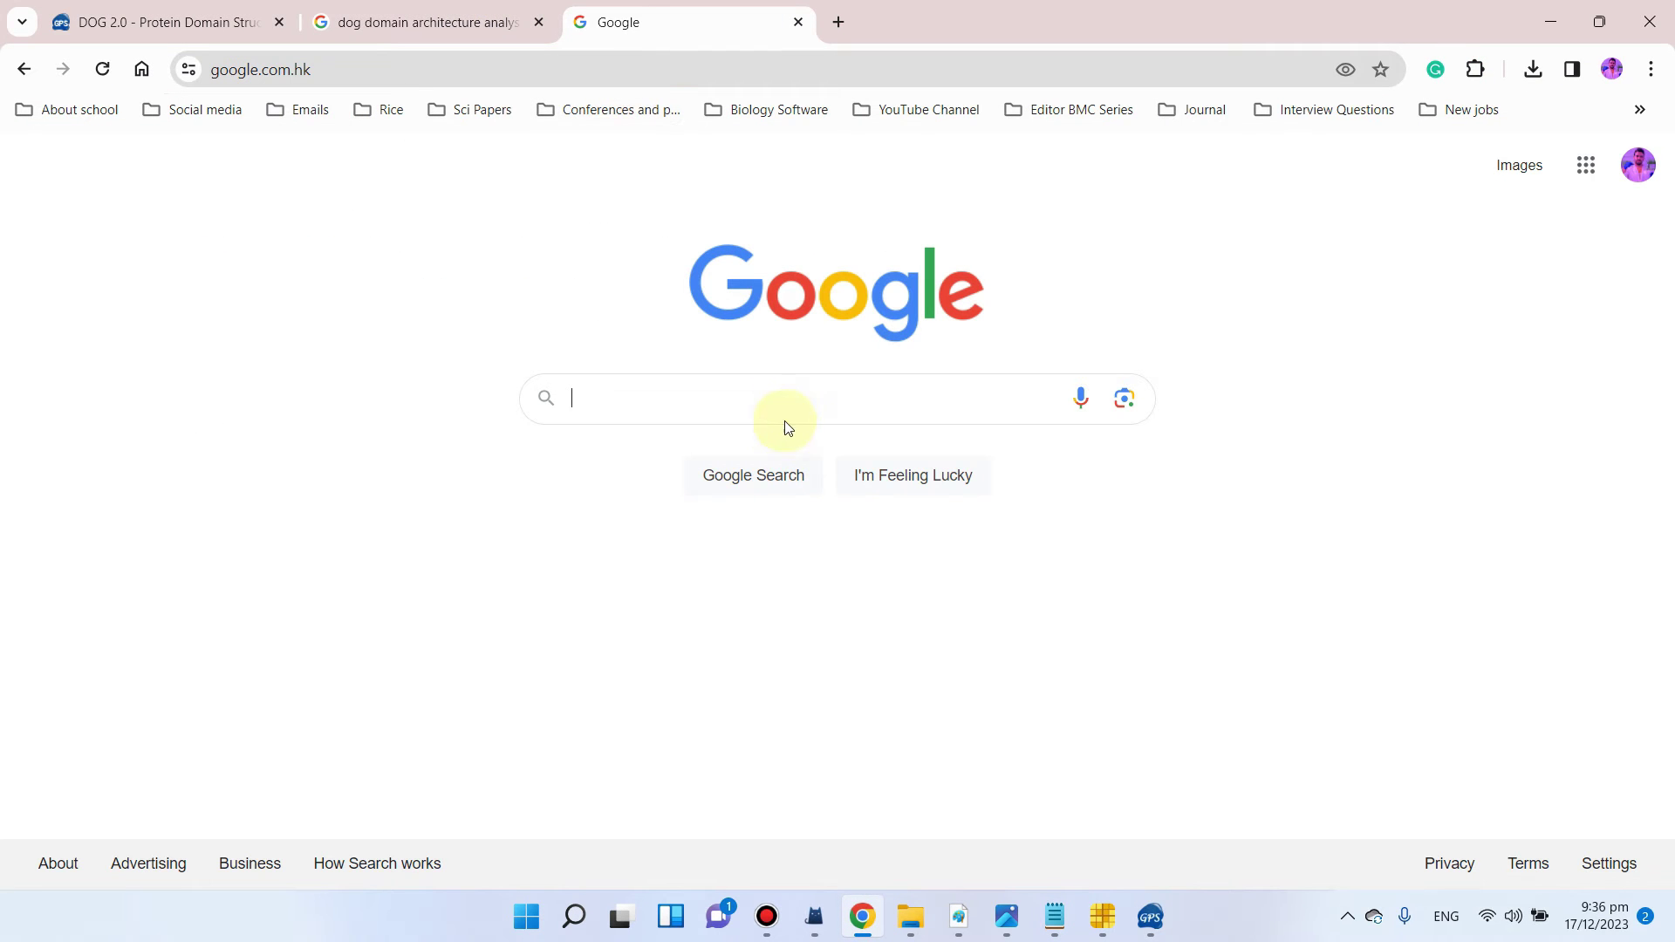
text(pros)
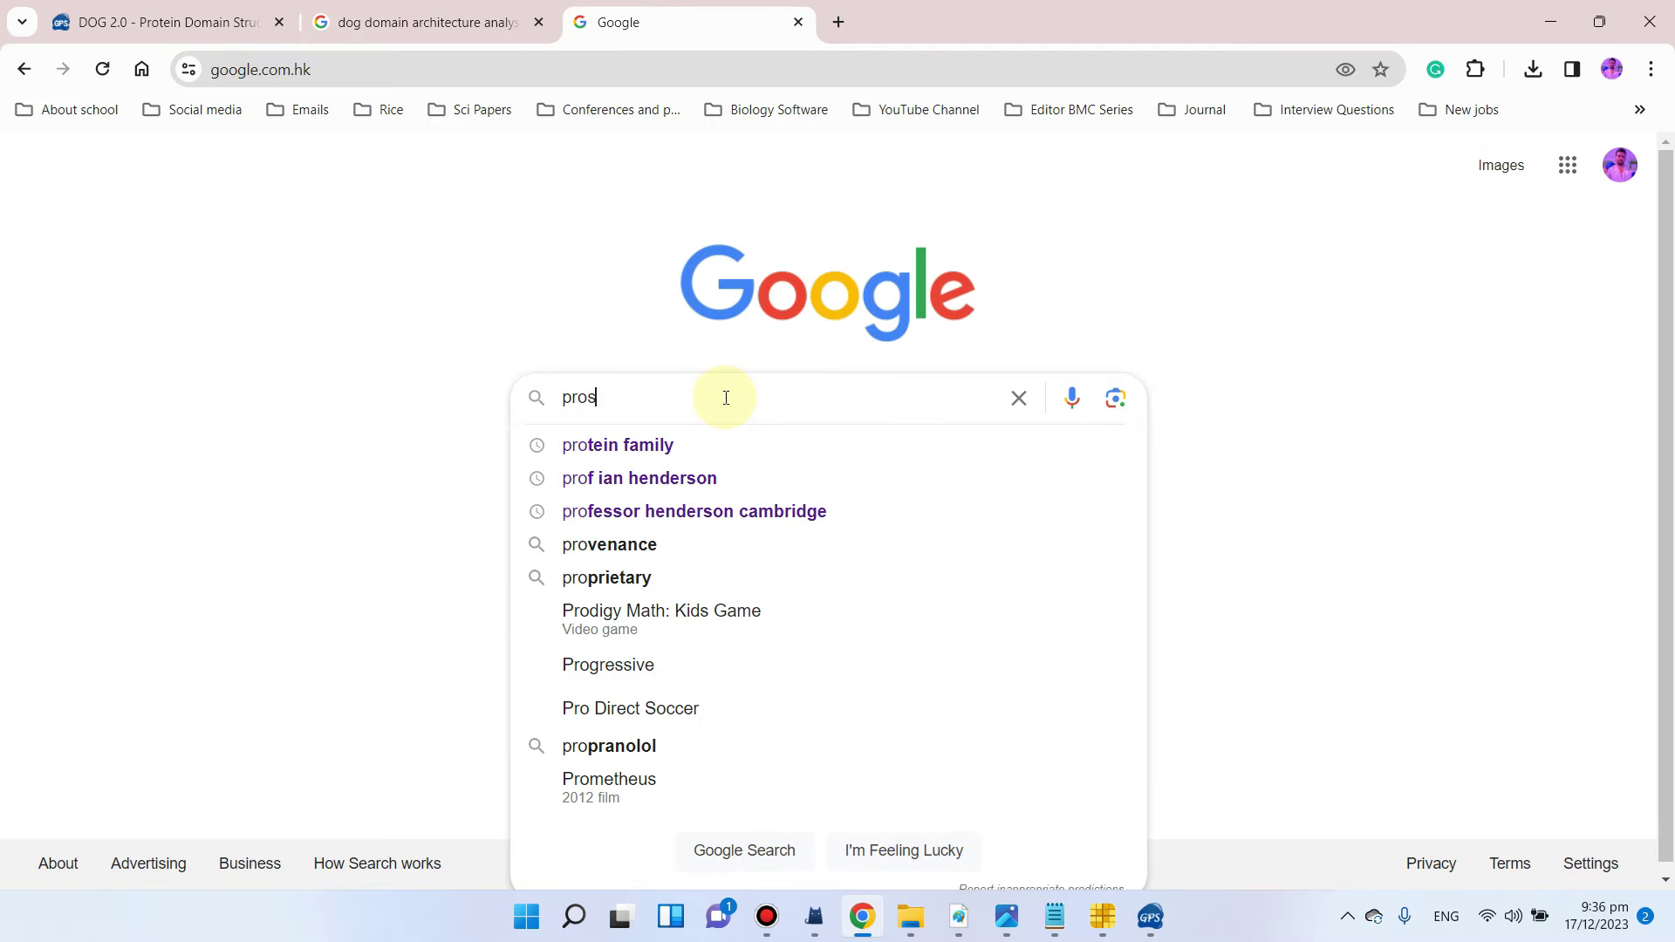
text(ite ex)
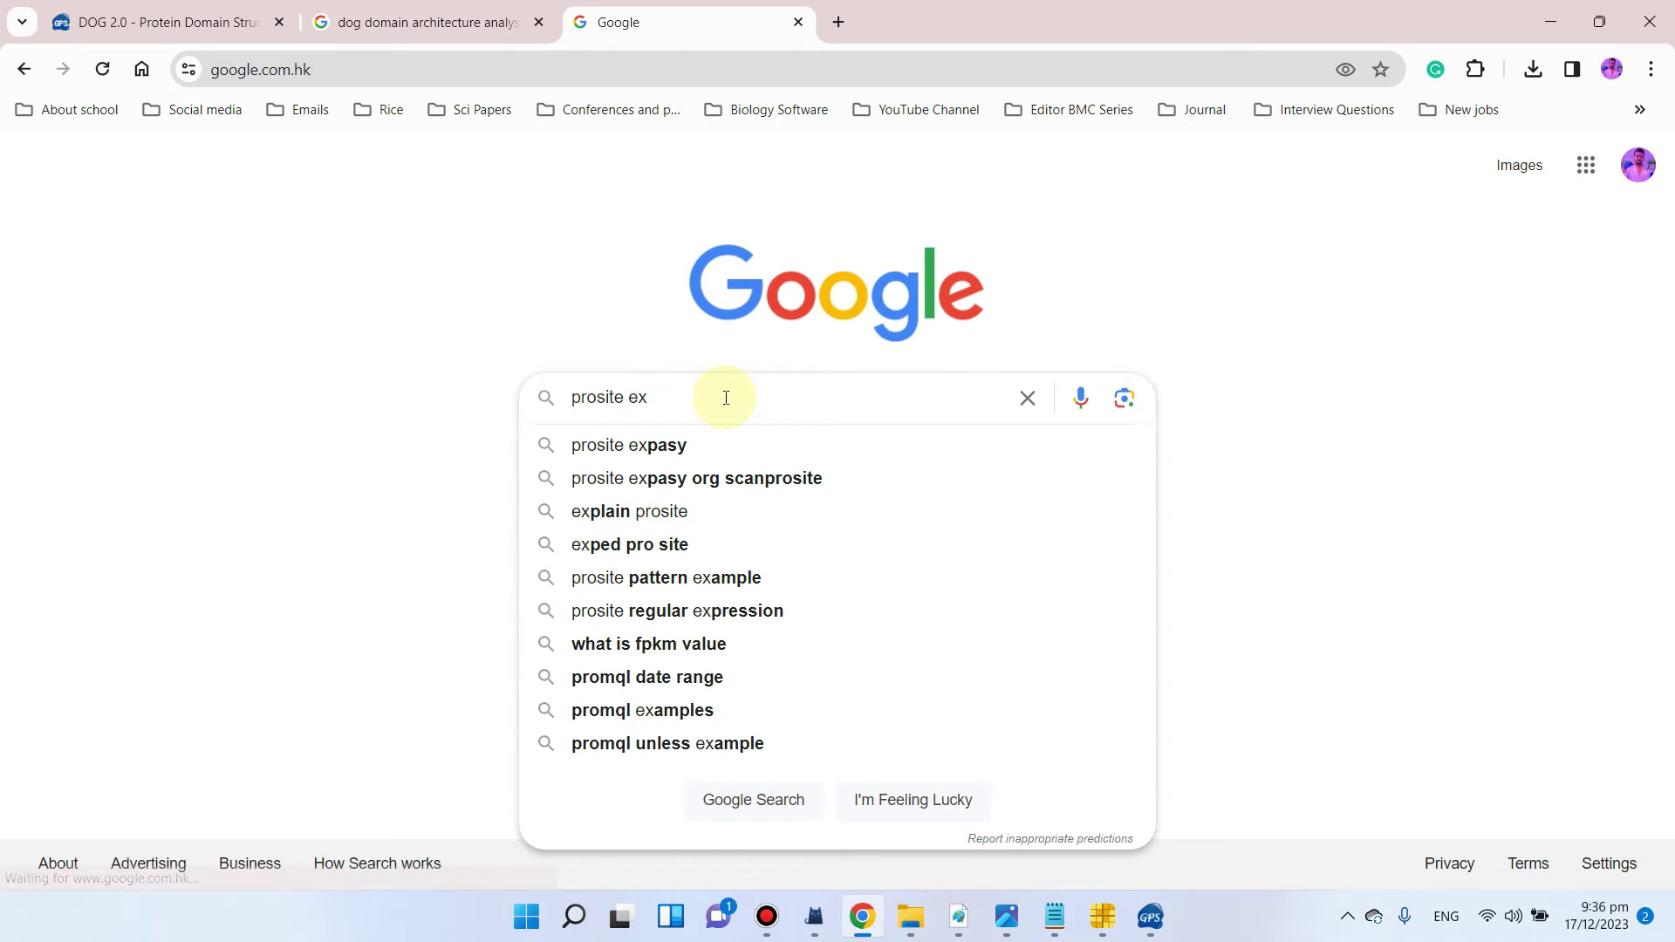
click(729, 458)
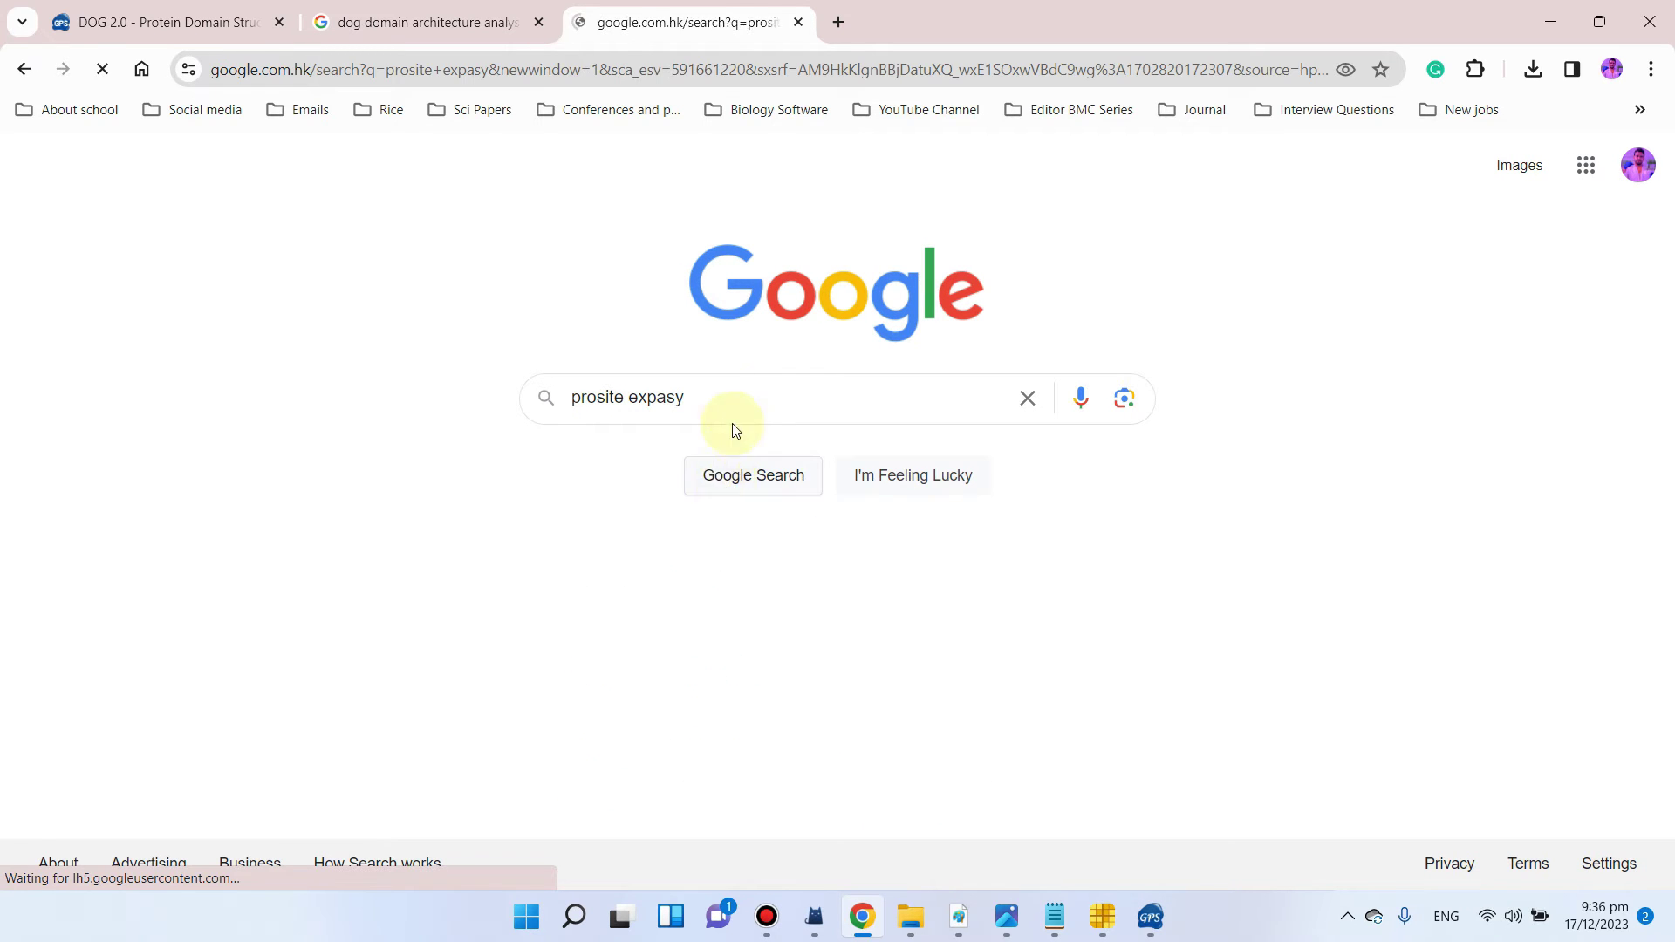
Step: Open the prosite.expasy.org result in a new tab and switch to it
right_click(362, 401)
click(418, 418)
click(918, 22)
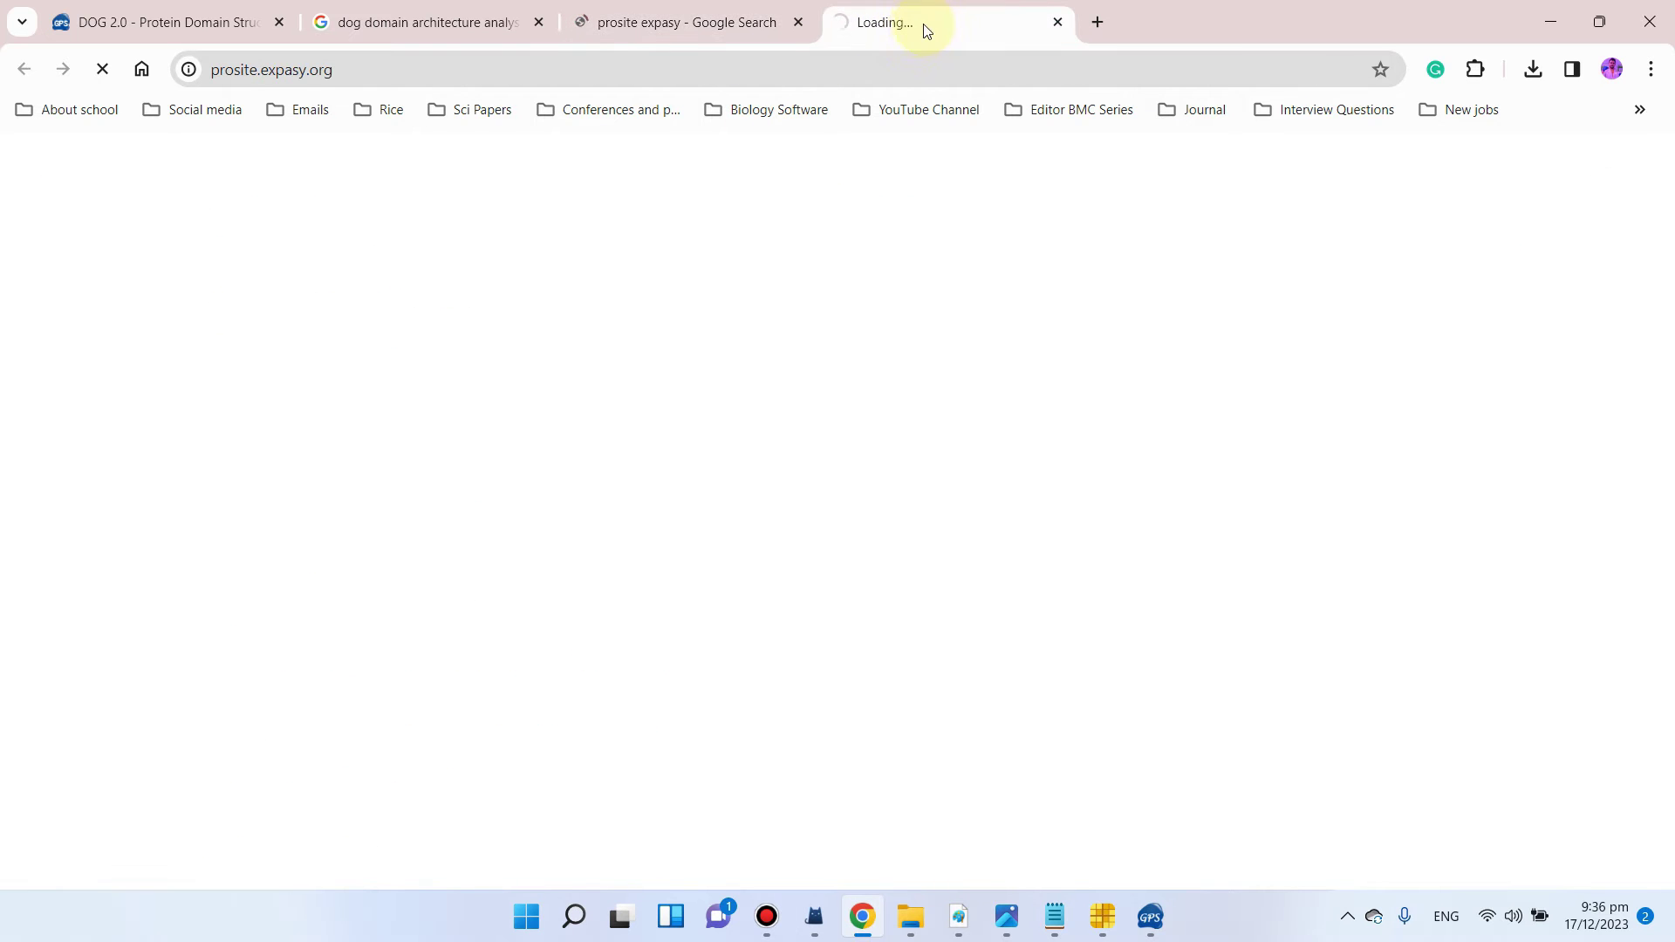
Step: Look through the PROSITE home page and activate the sequence box of ScanProsite's Quick Scan mode
scroll(478, 527, down, 1)
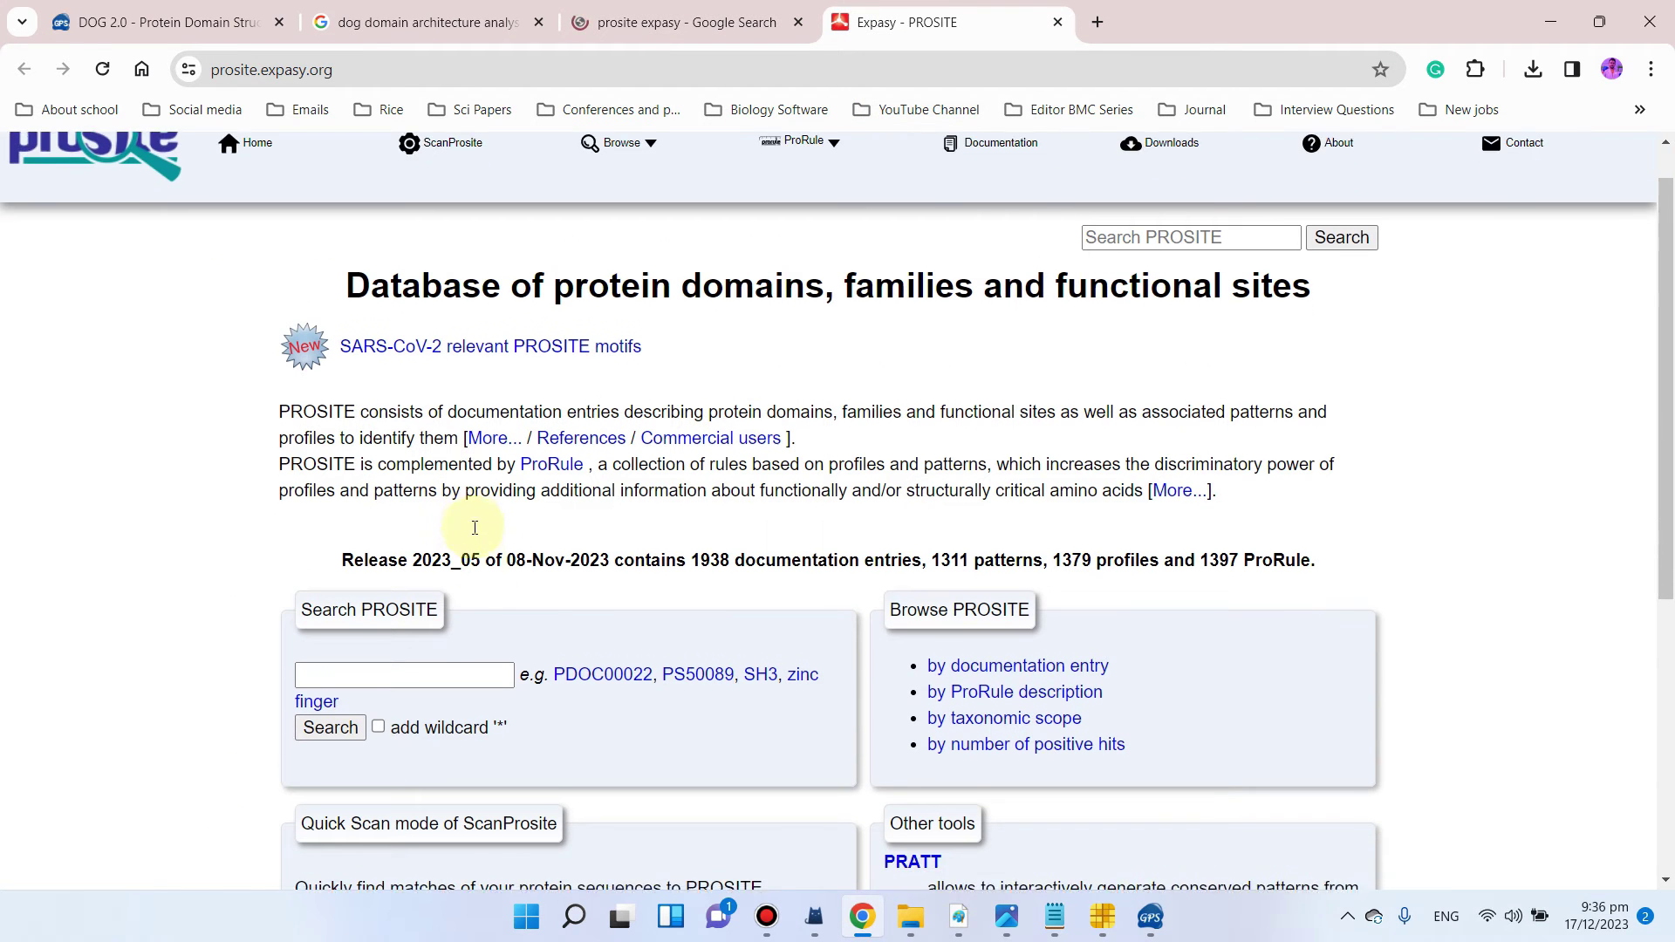
scroll(471, 611, down, 5)
scroll(498, 524, up, 5)
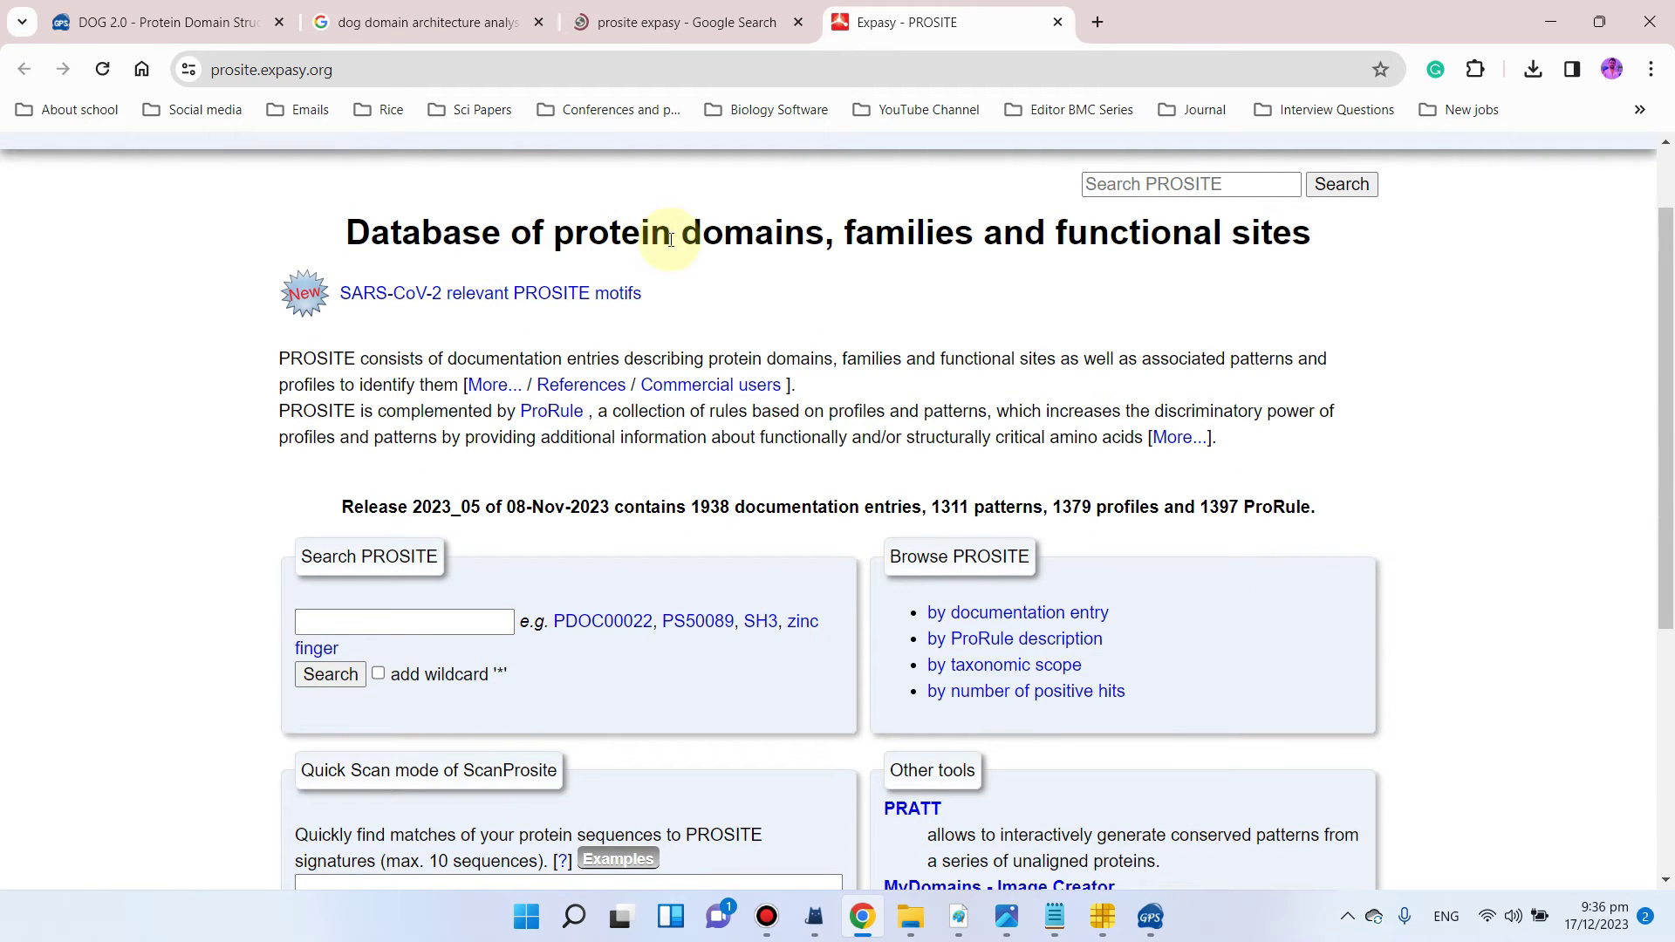
scroll(671, 374, down, 2)
scroll(671, 373, down, 2)
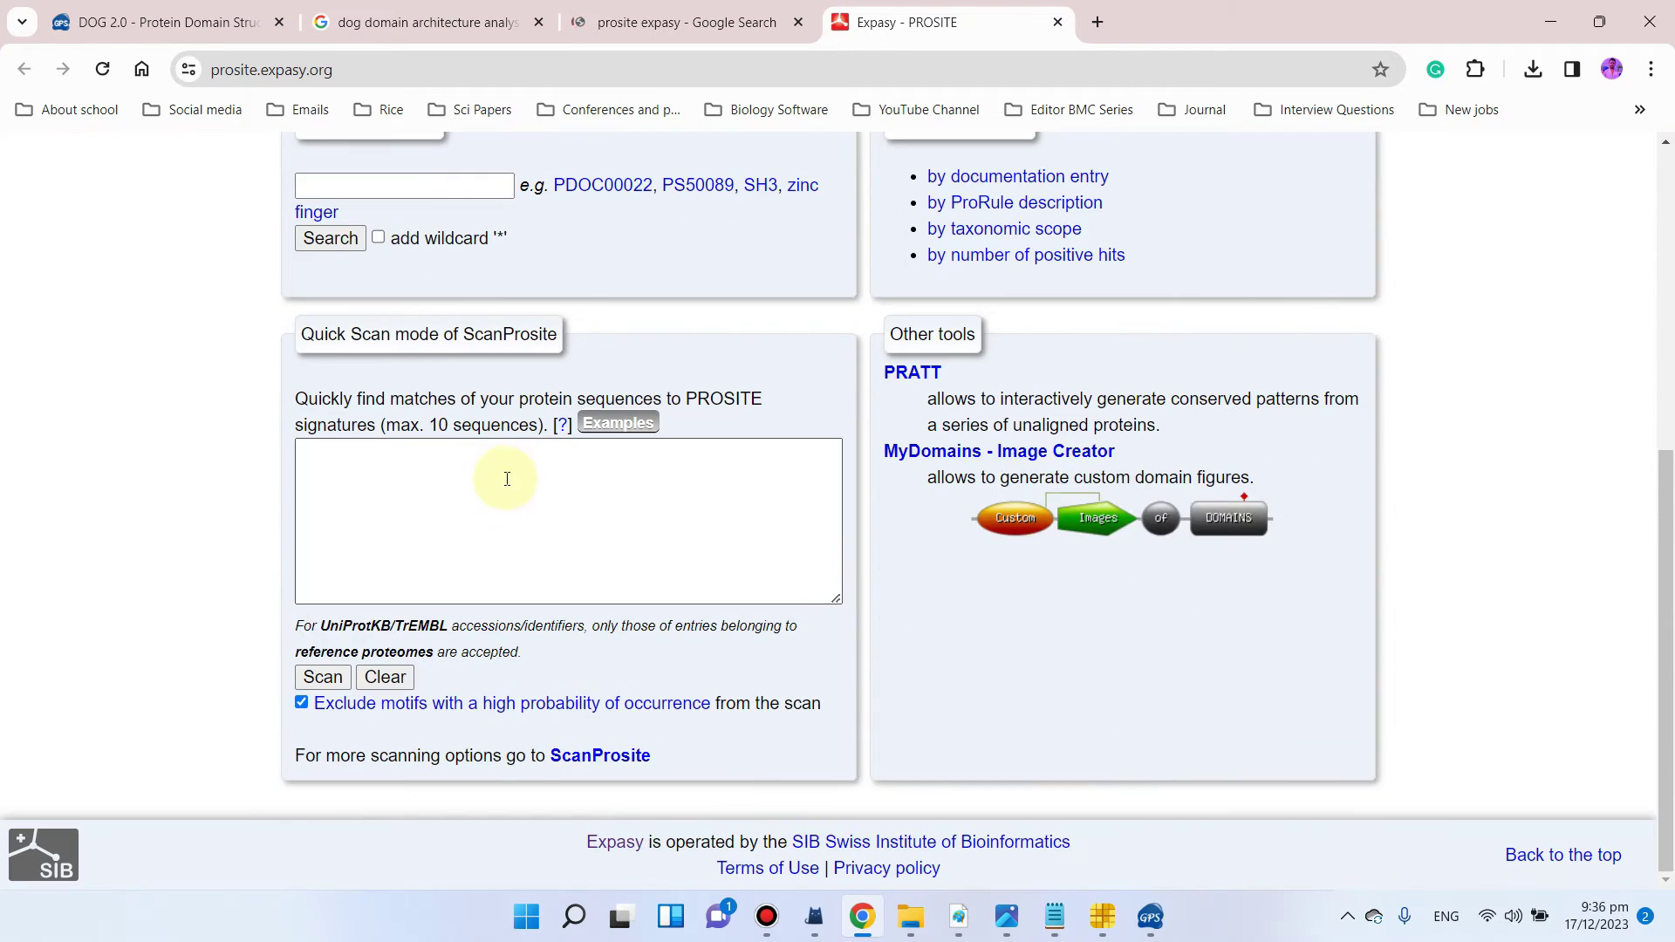
click(392, 469)
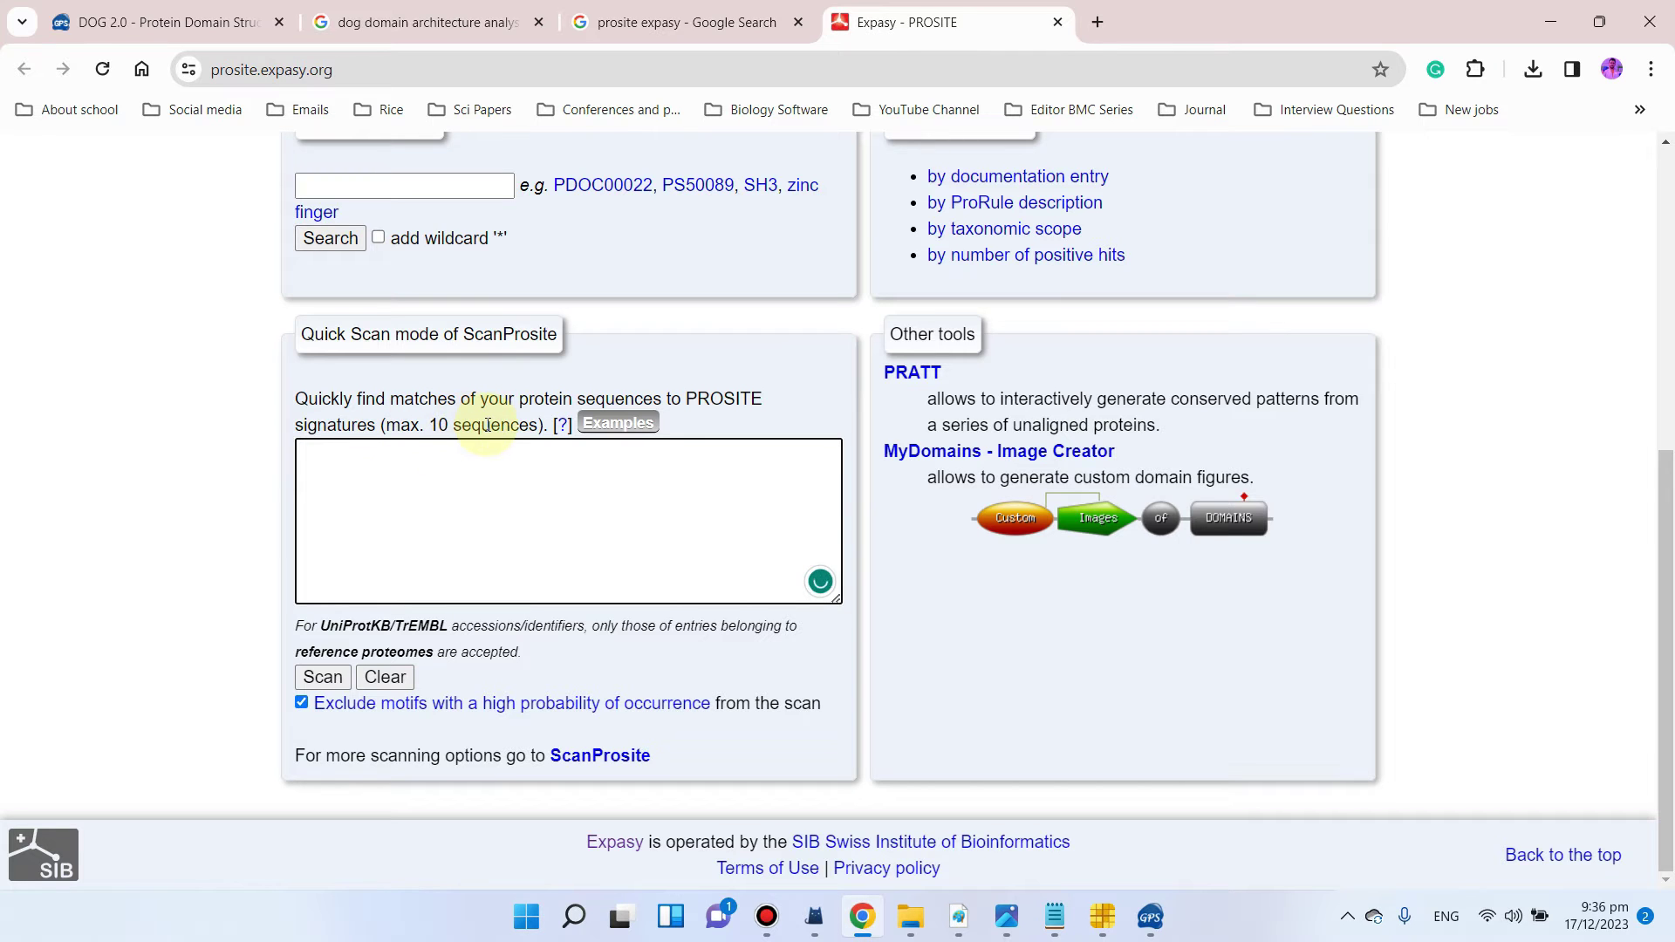
Step: Copy the first ten sequences, AtBr1 to AtBr10, from the open text file and minimize the text editor
click(1052, 915)
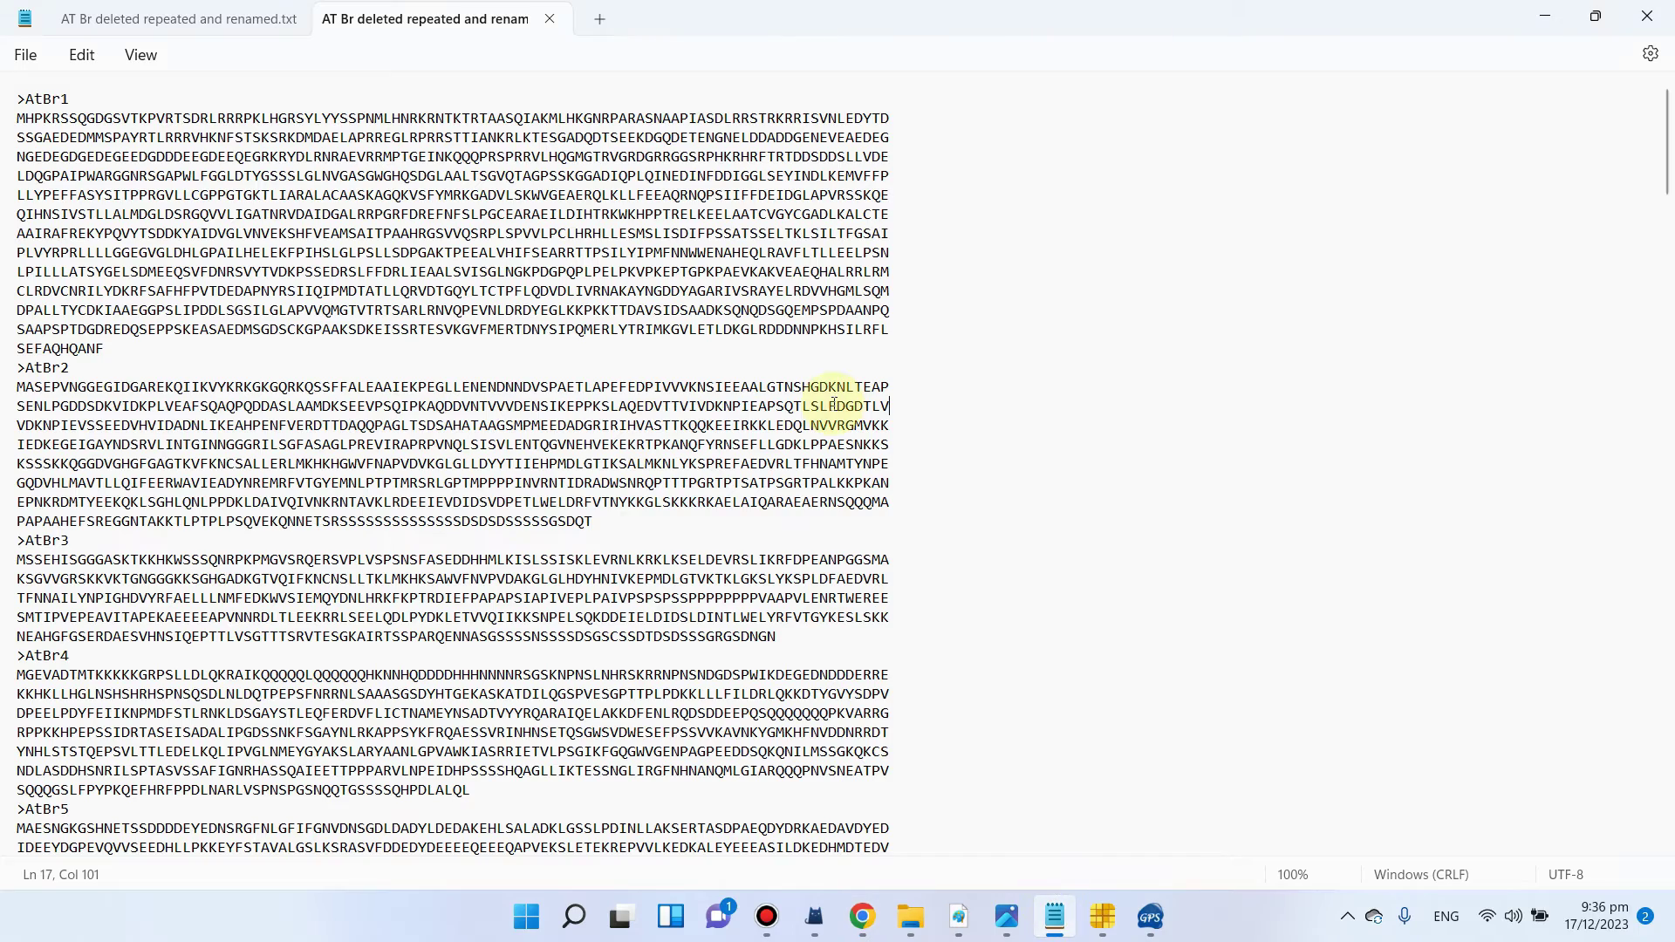
drag(20, 102, 771, 506)
scroll(175, 329, down, 15)
scroll(375, 443, down, 8)
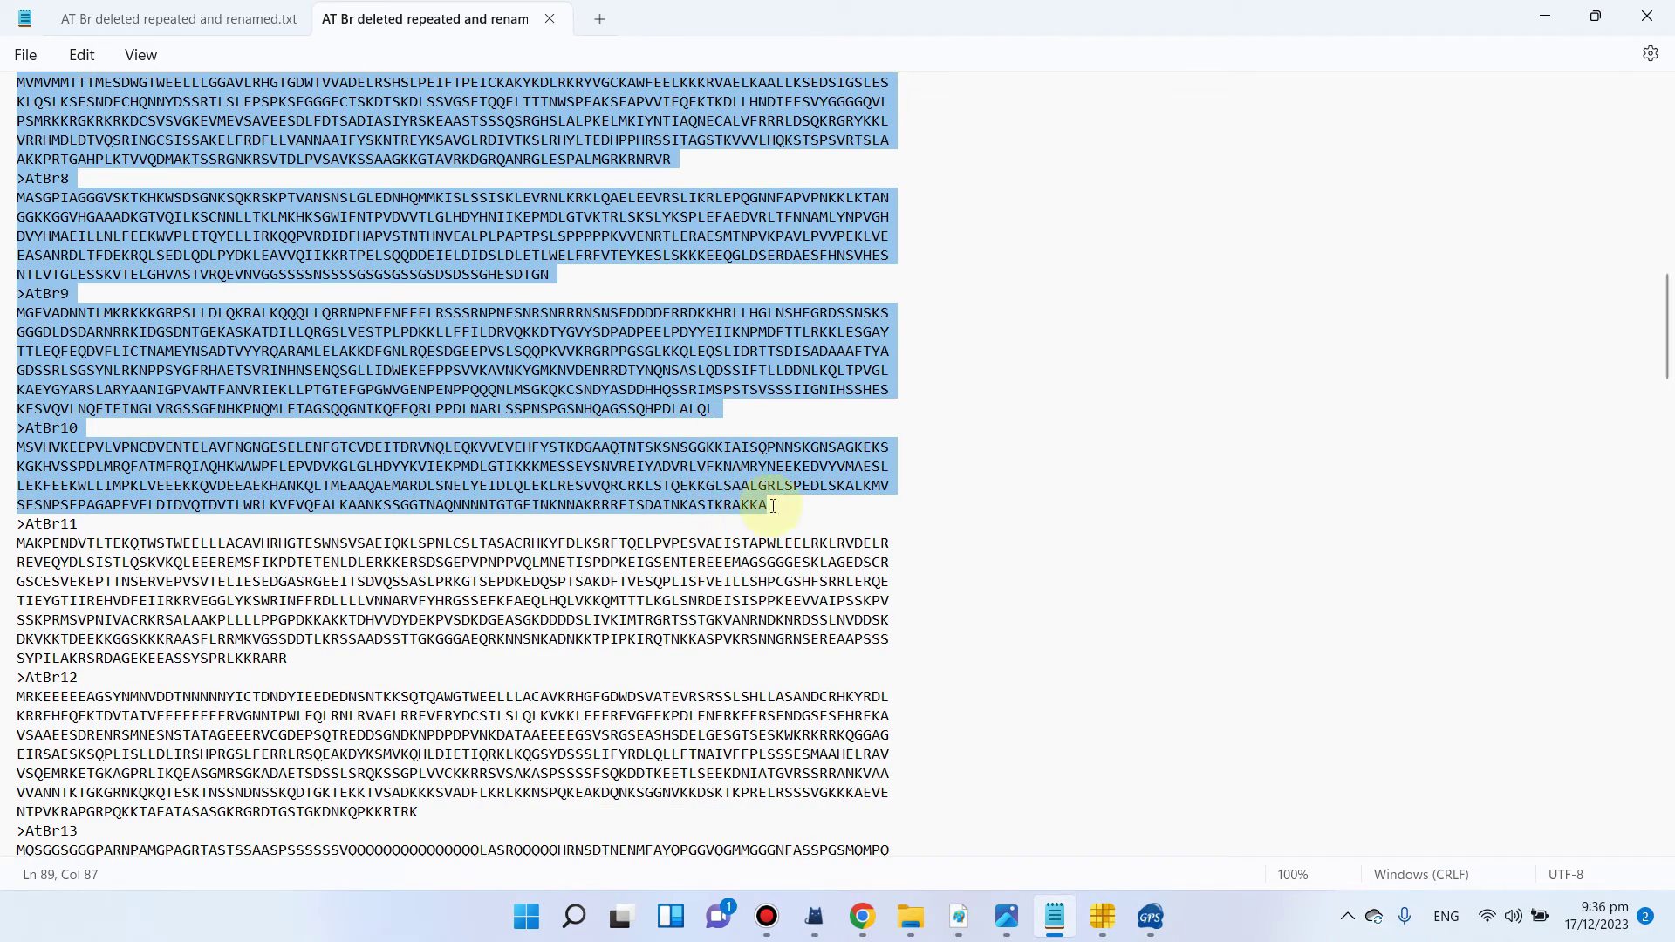
right_click(651, 469)
click(721, 151)
click(1543, 7)
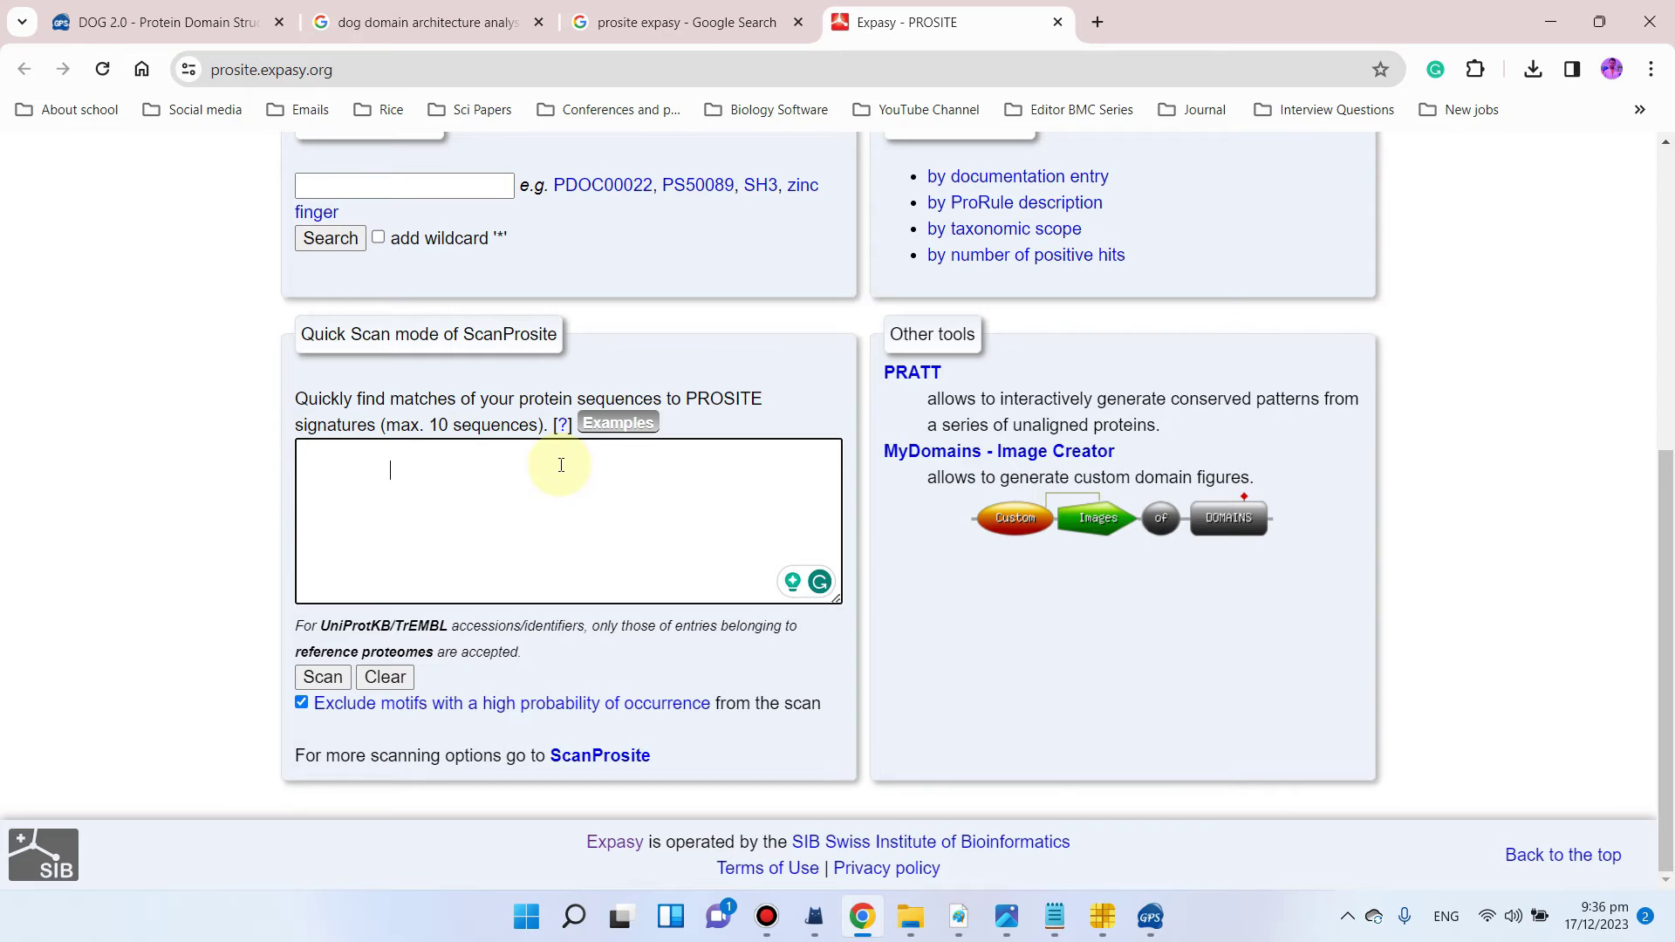
Step: Paste the copied sequences into ScanProsite's Quick Scan box and run the scan
key(ctrl+v)
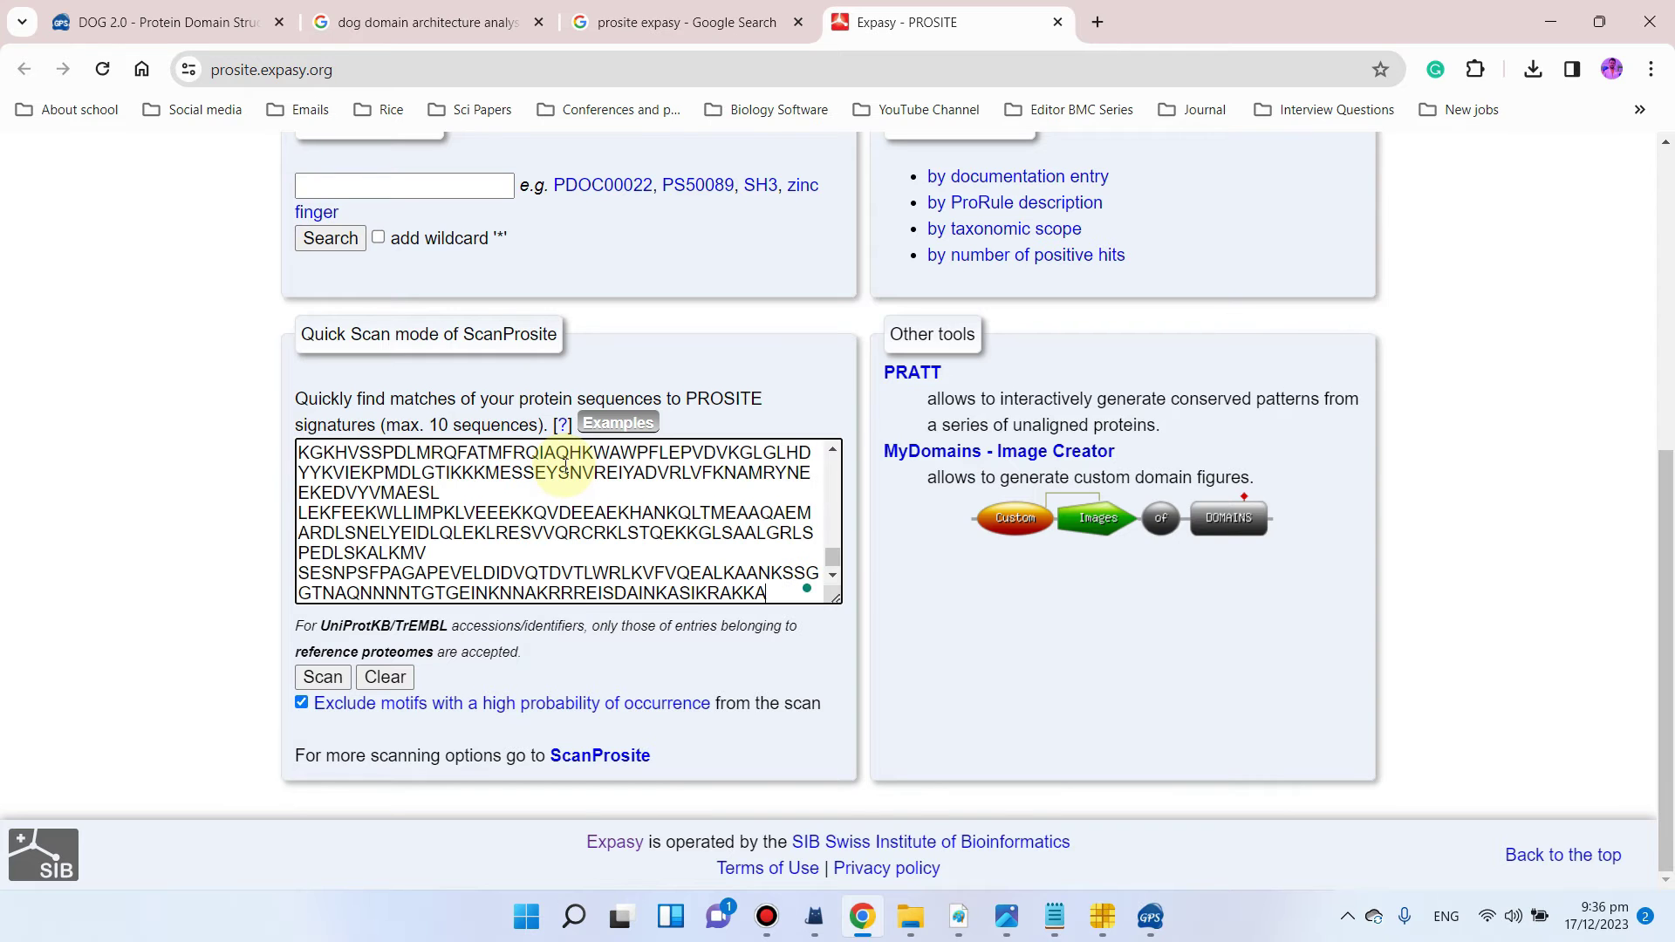
click(330, 678)
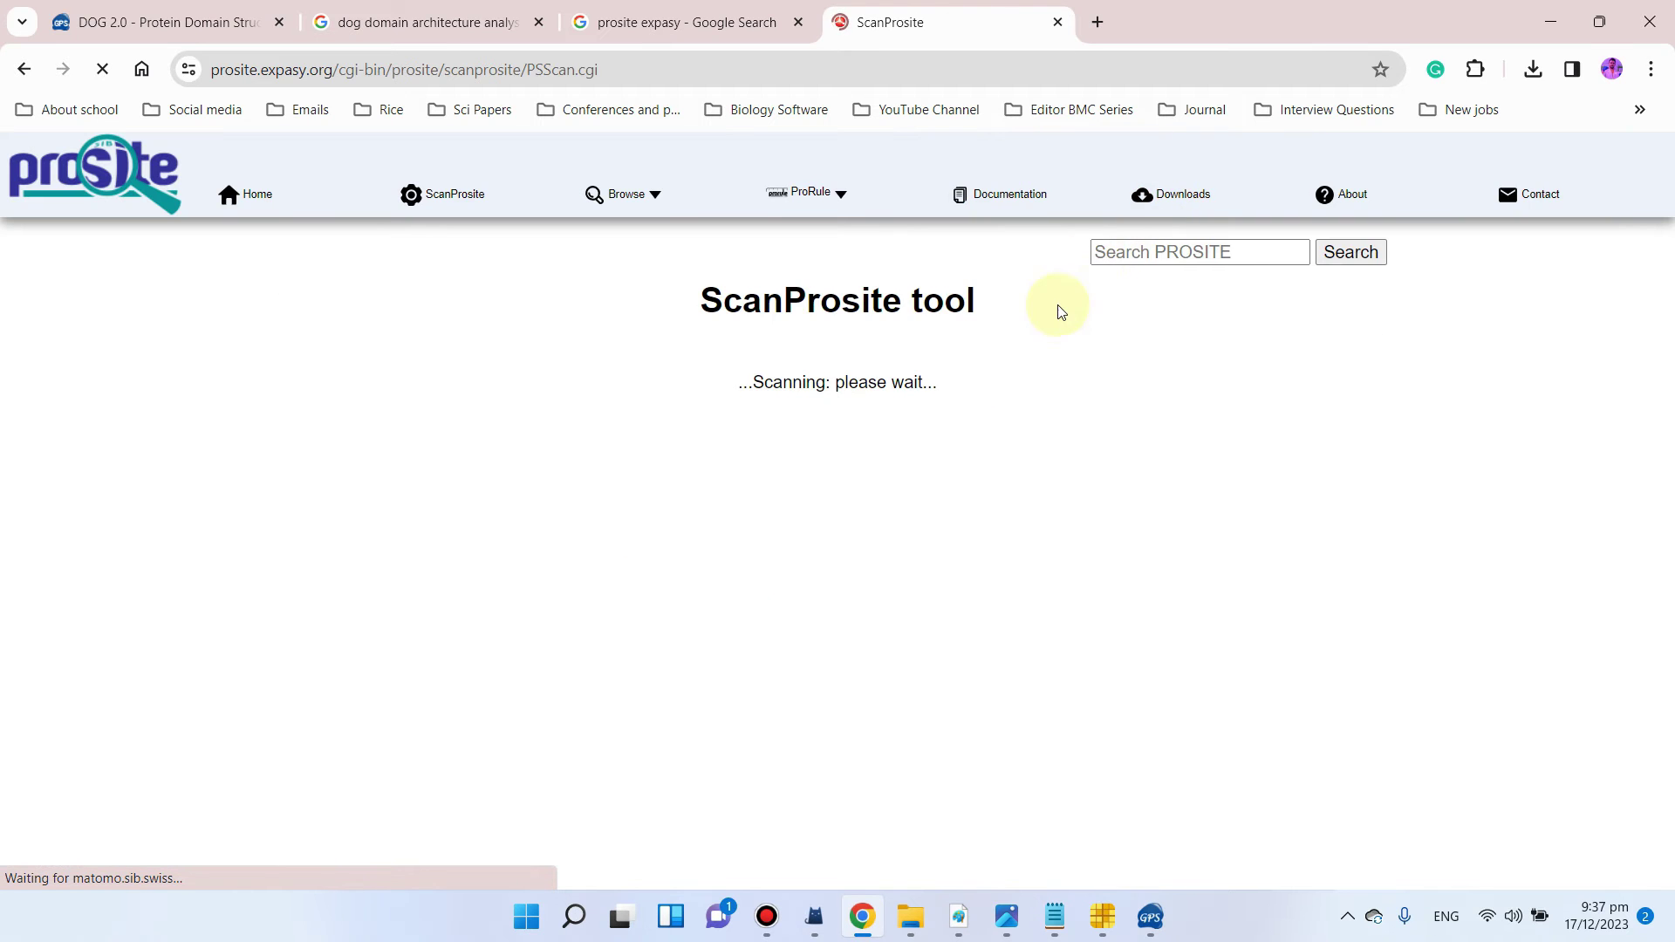
scroll(567, 498, down, 1)
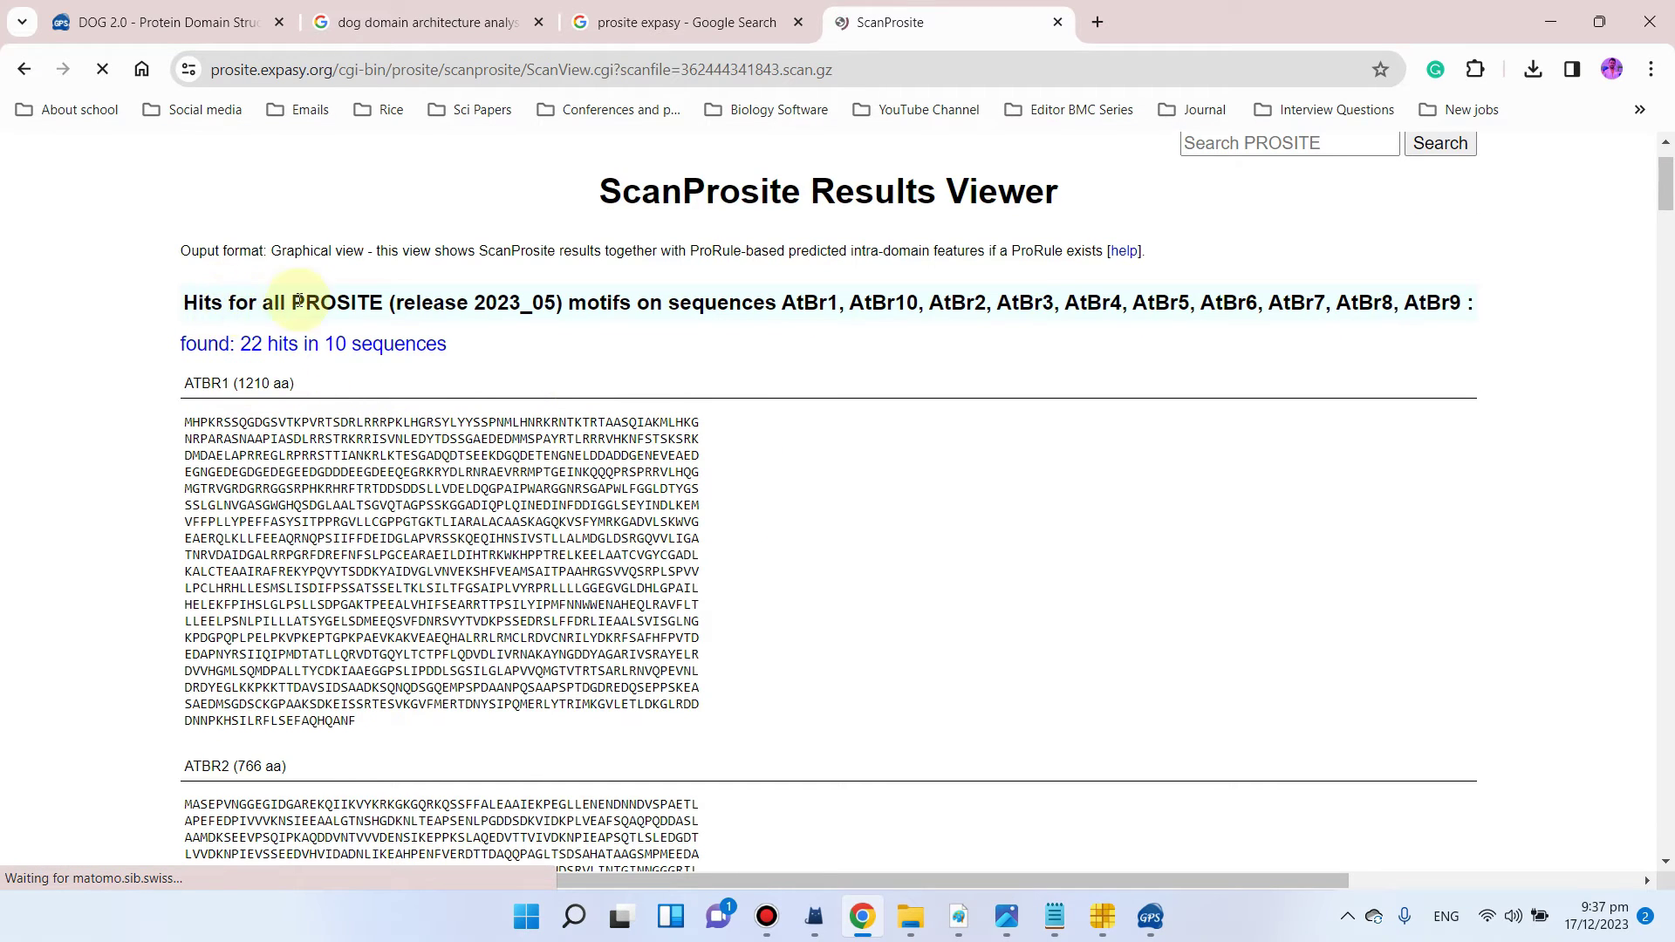
Step: Look through the ScanProsite results down to the profile hits and examine ATBR1's domain diagram and protein length
scroll(658, 328, down, 3)
scroll(269, 736, up, 3)
scroll(239, 541, down, 1)
scroll(242, 562, down, 15)
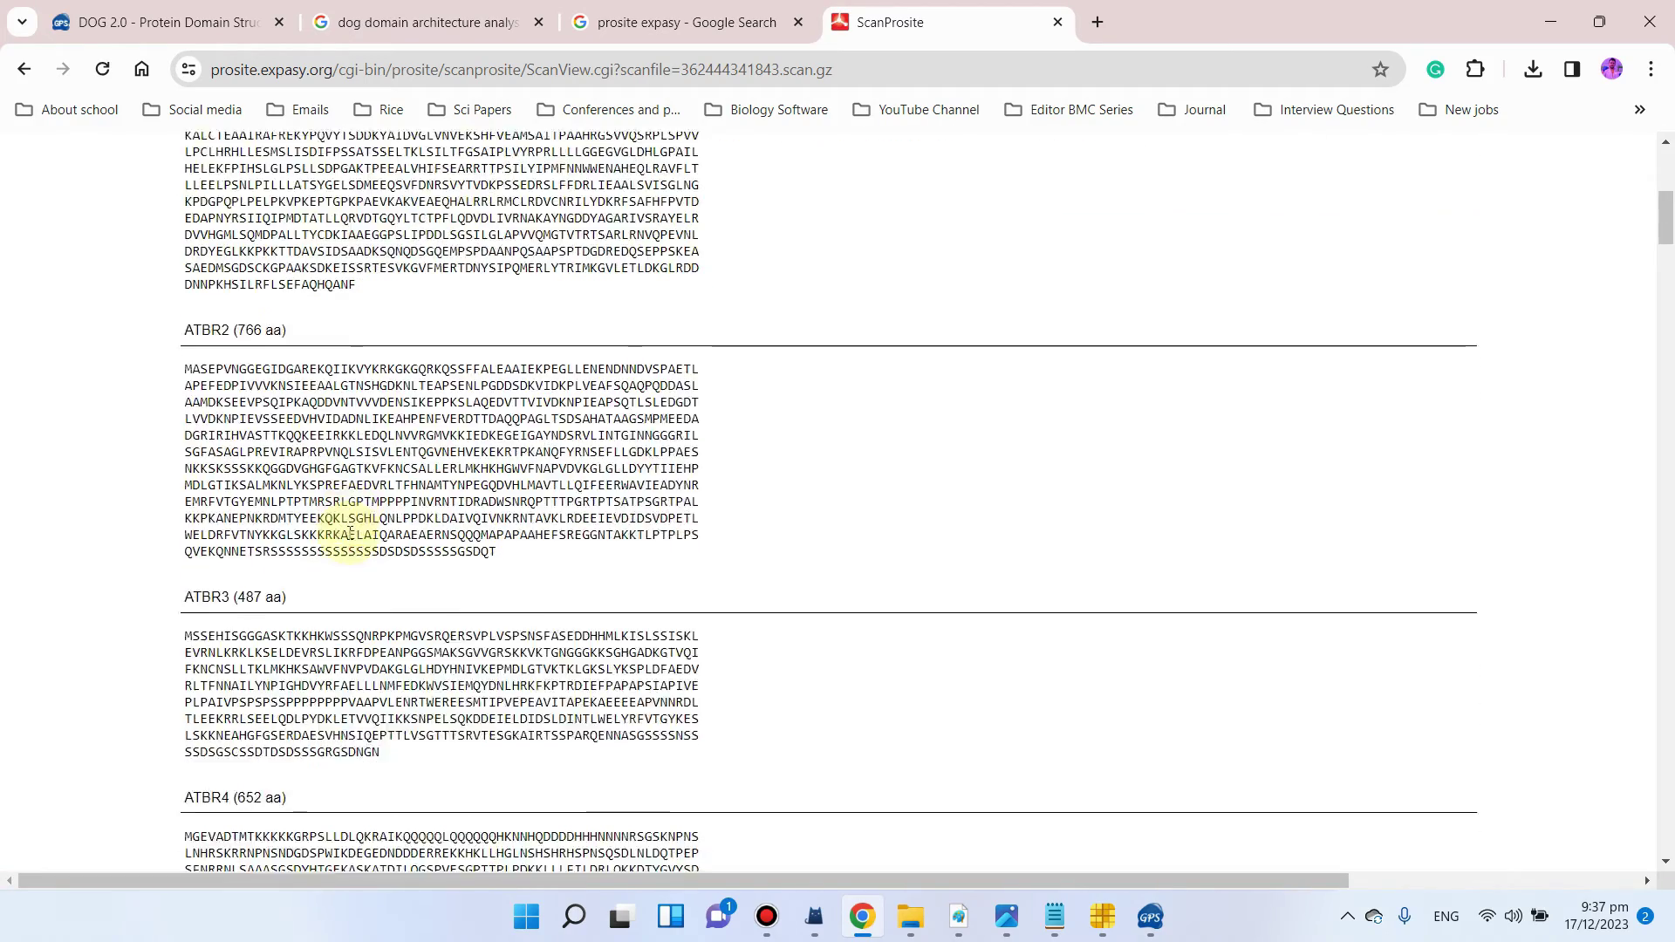
scroll(368, 455, down, 20)
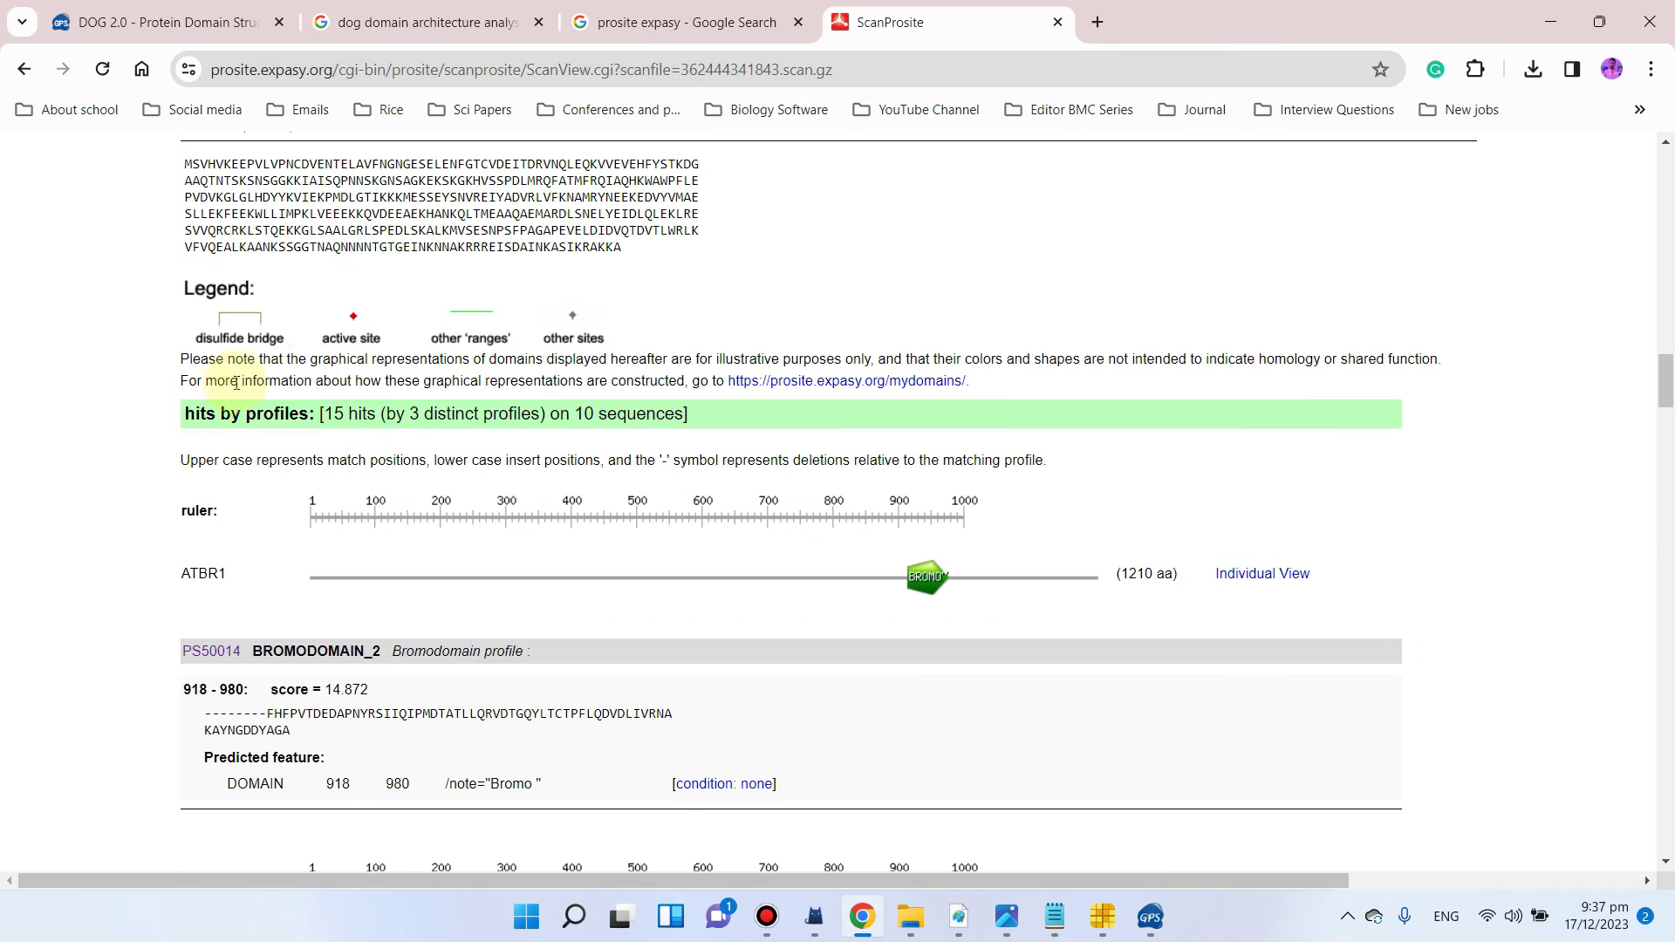
drag(234, 584, 172, 584)
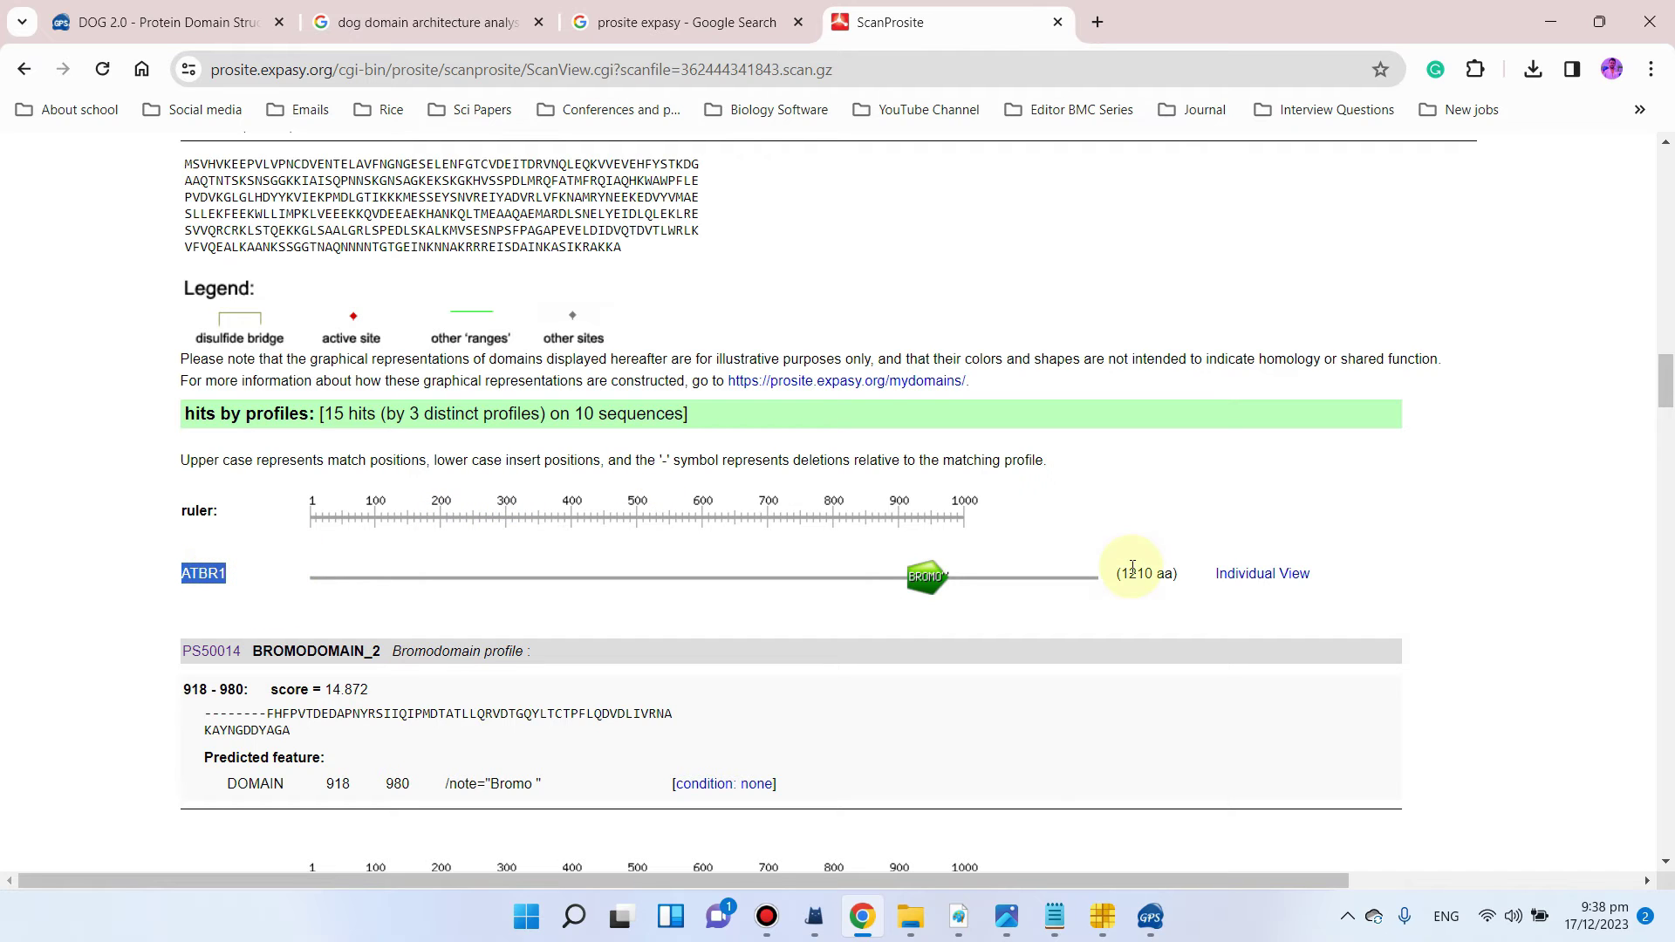
drag(1123, 578, 1174, 574)
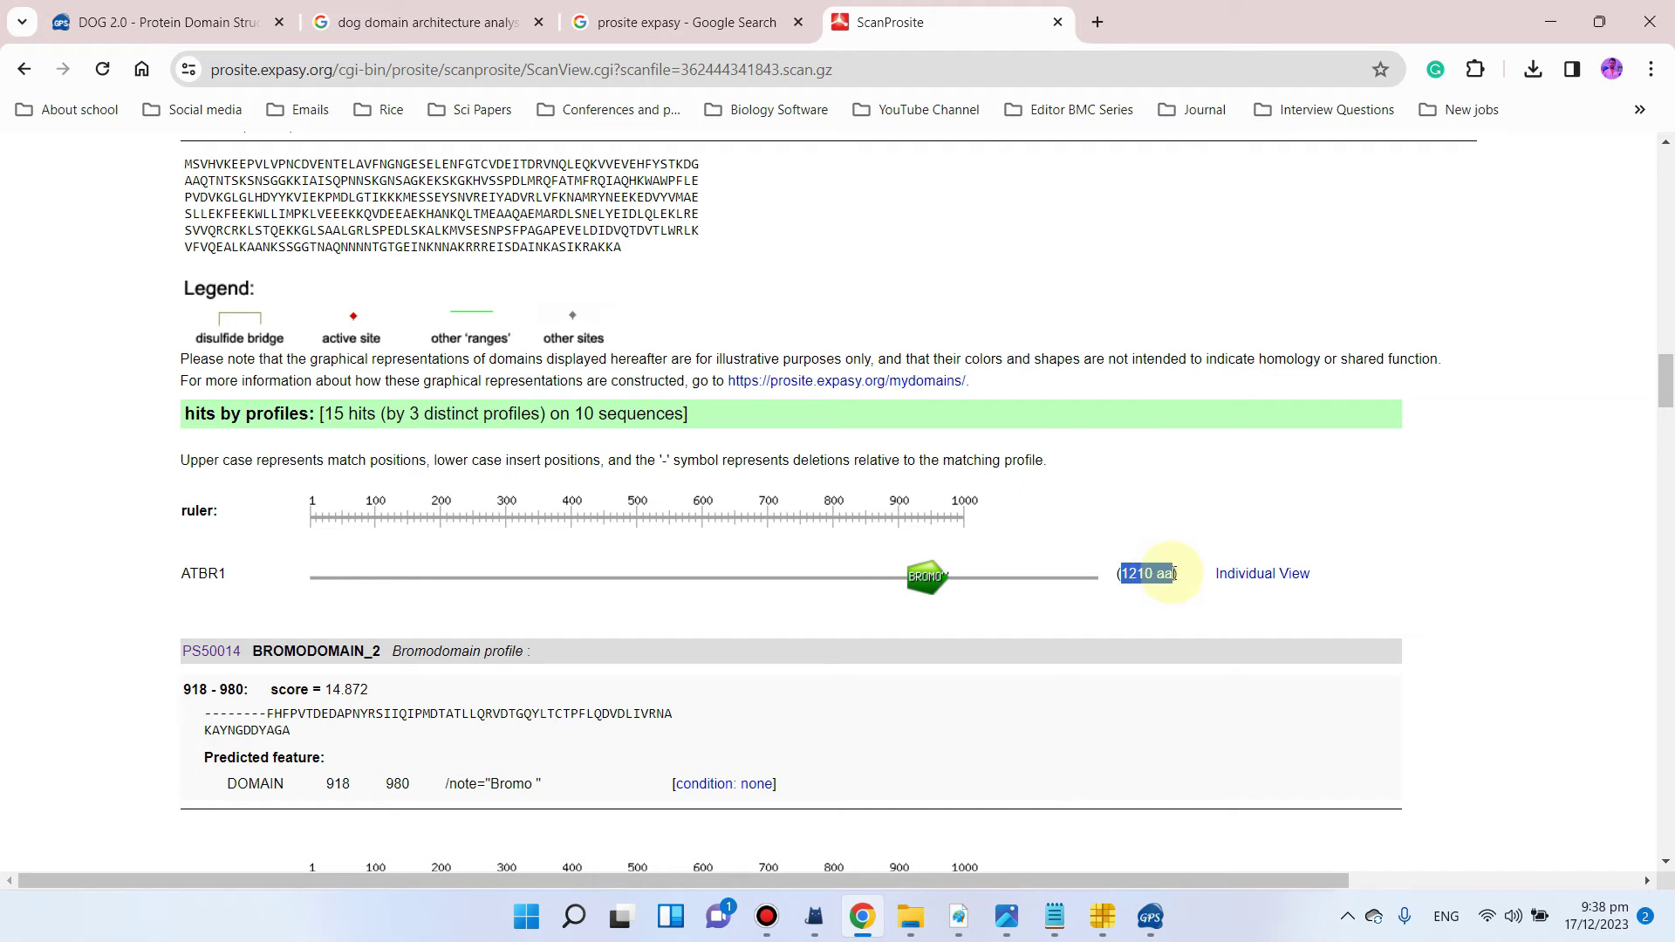
Step: Switch to DOG 2.0 and create a new protein from 1 to 1210, checking the length against the scan results
click(1150, 916)
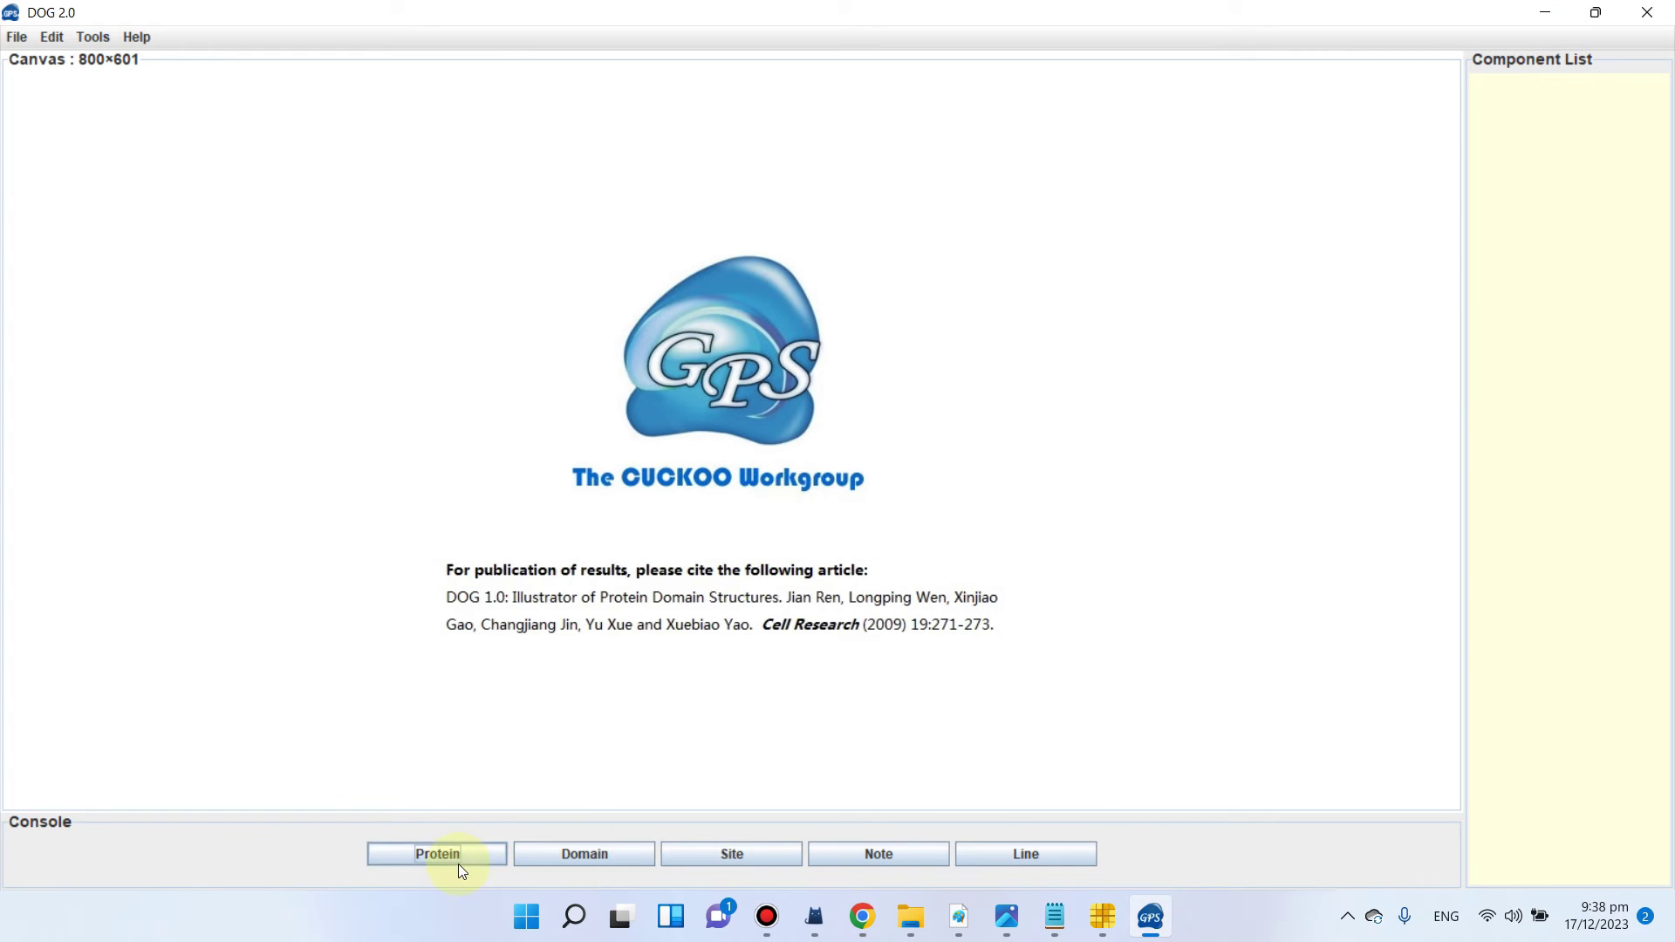
click(455, 855)
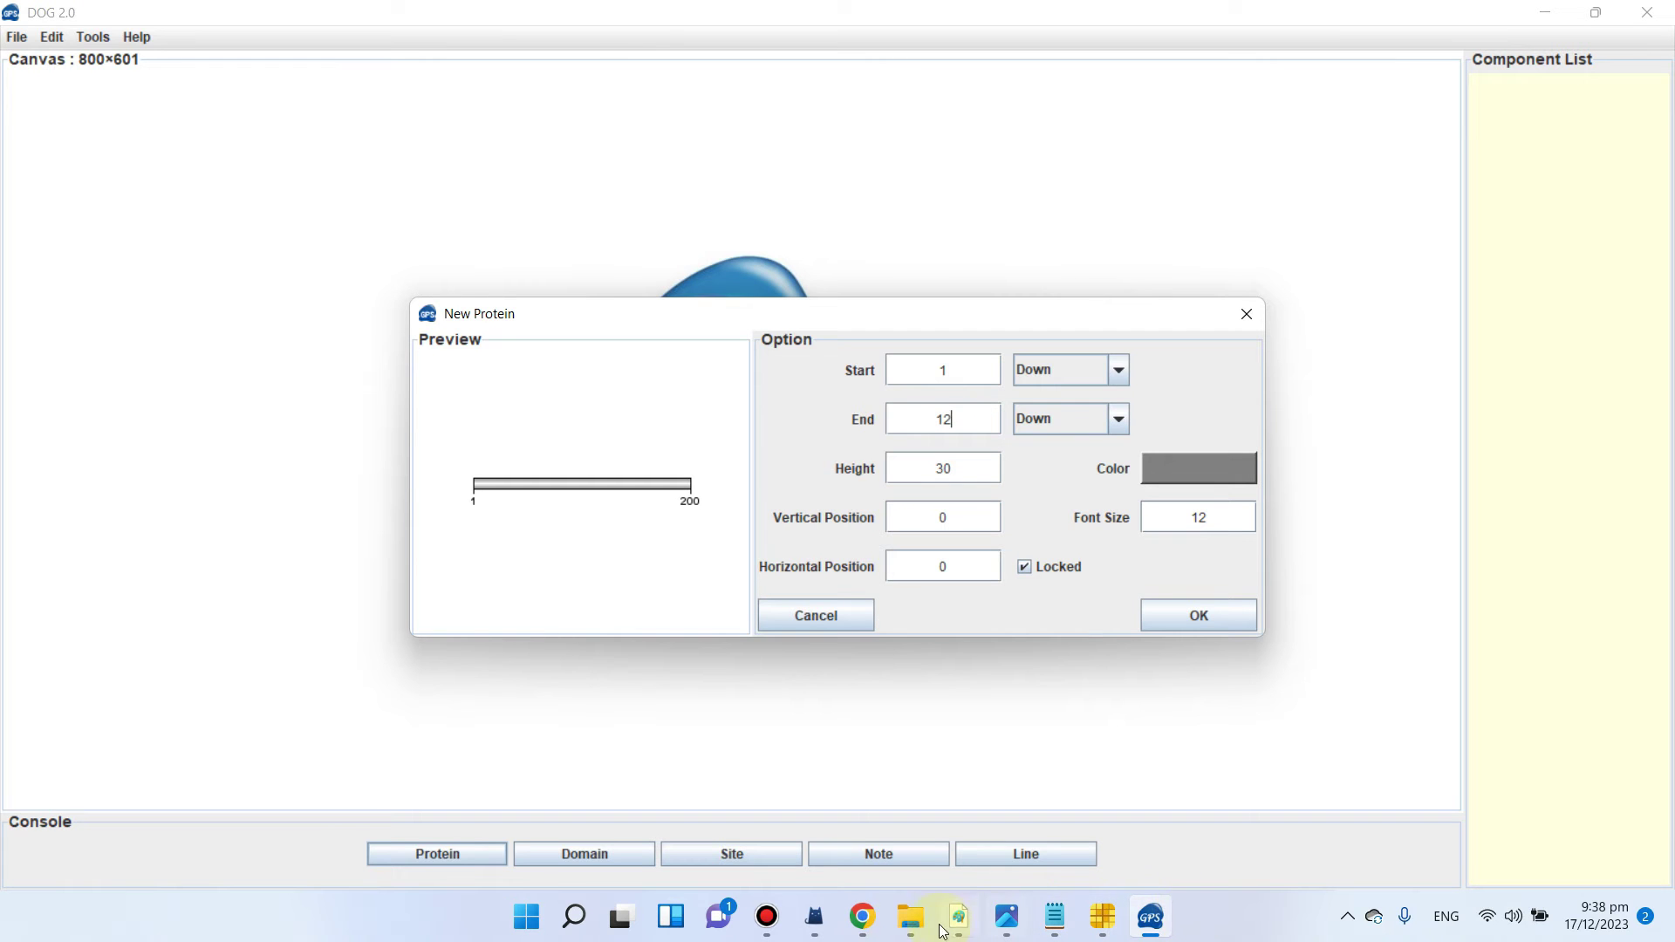
click(862, 916)
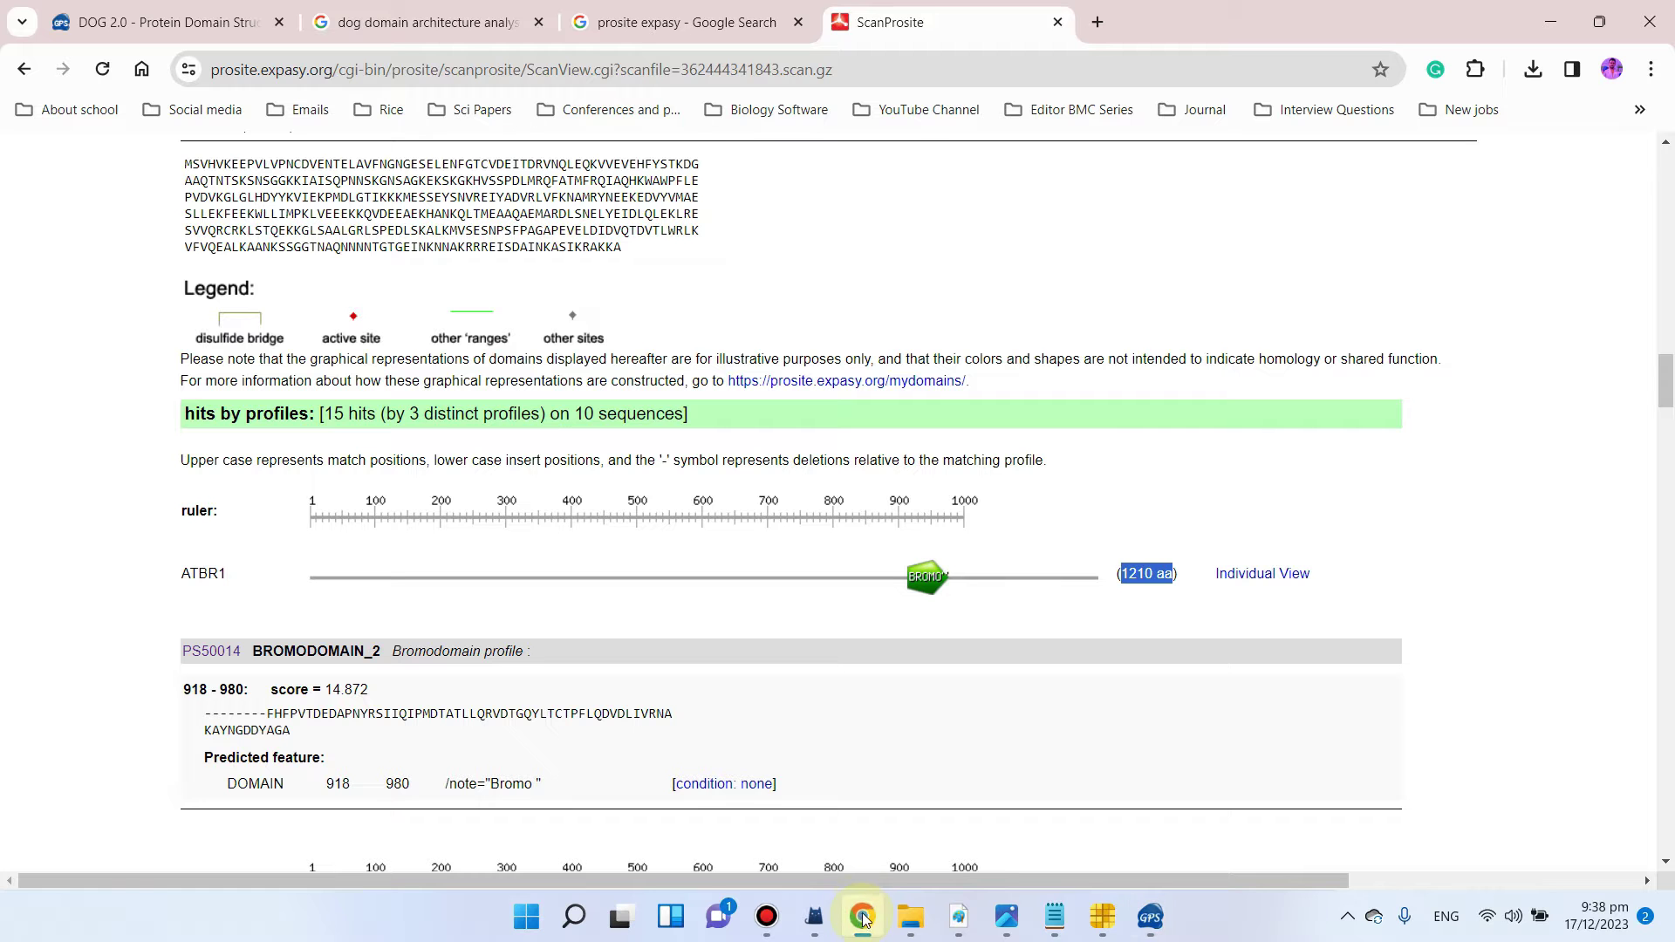
click(1152, 918)
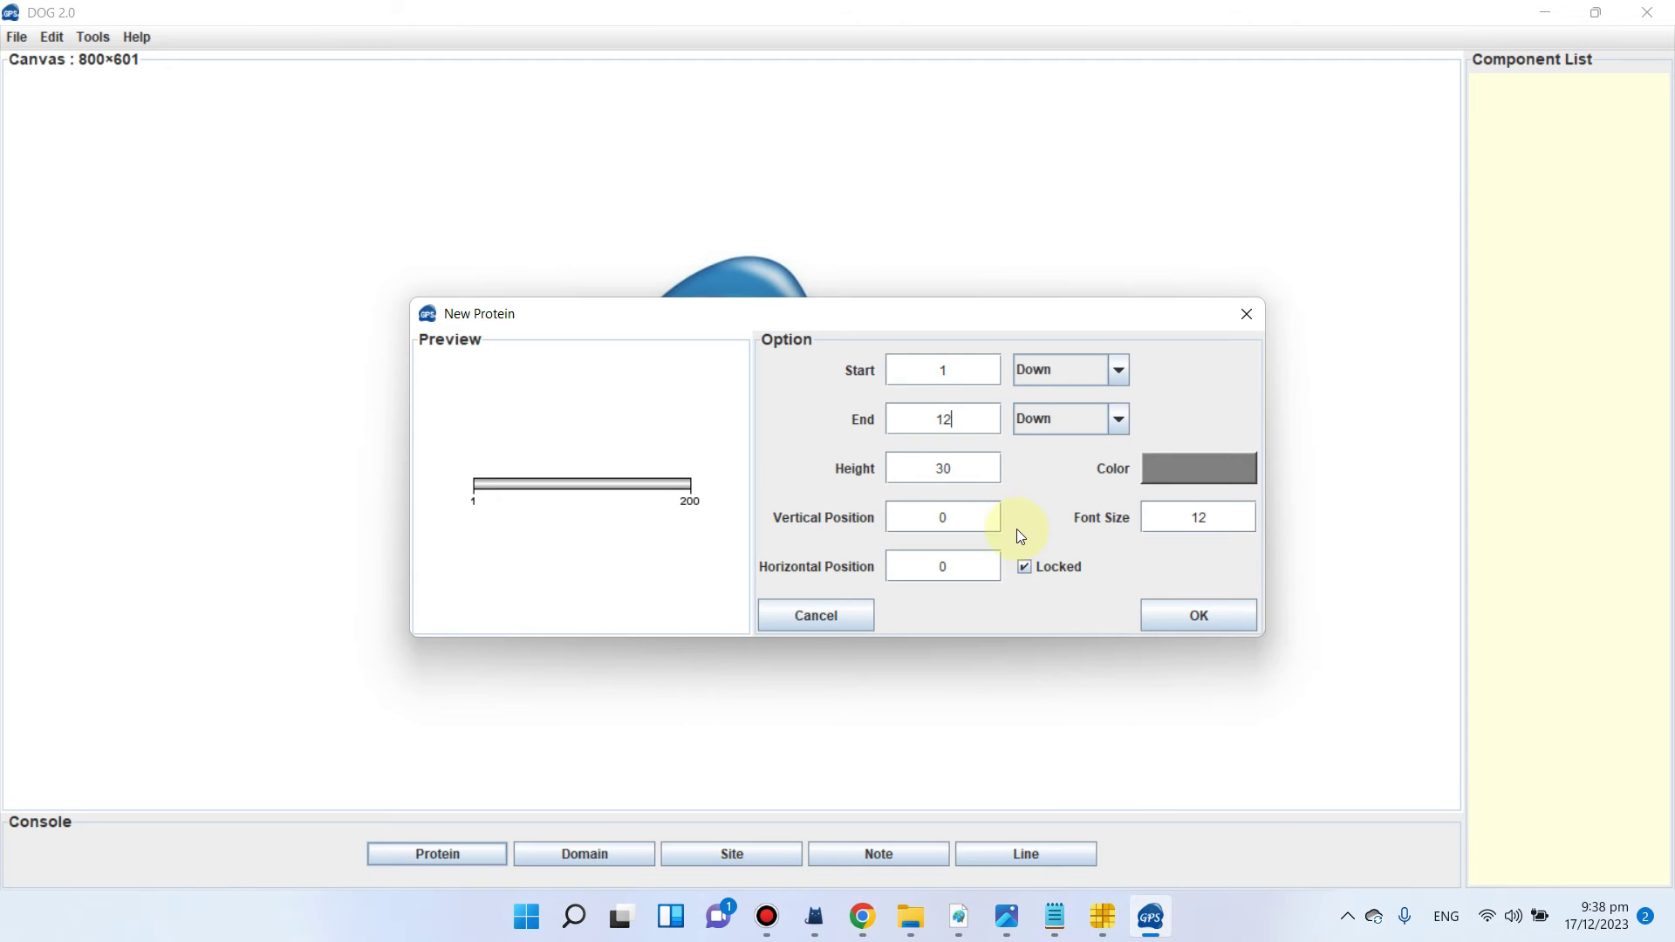
text(10)
click(1176, 609)
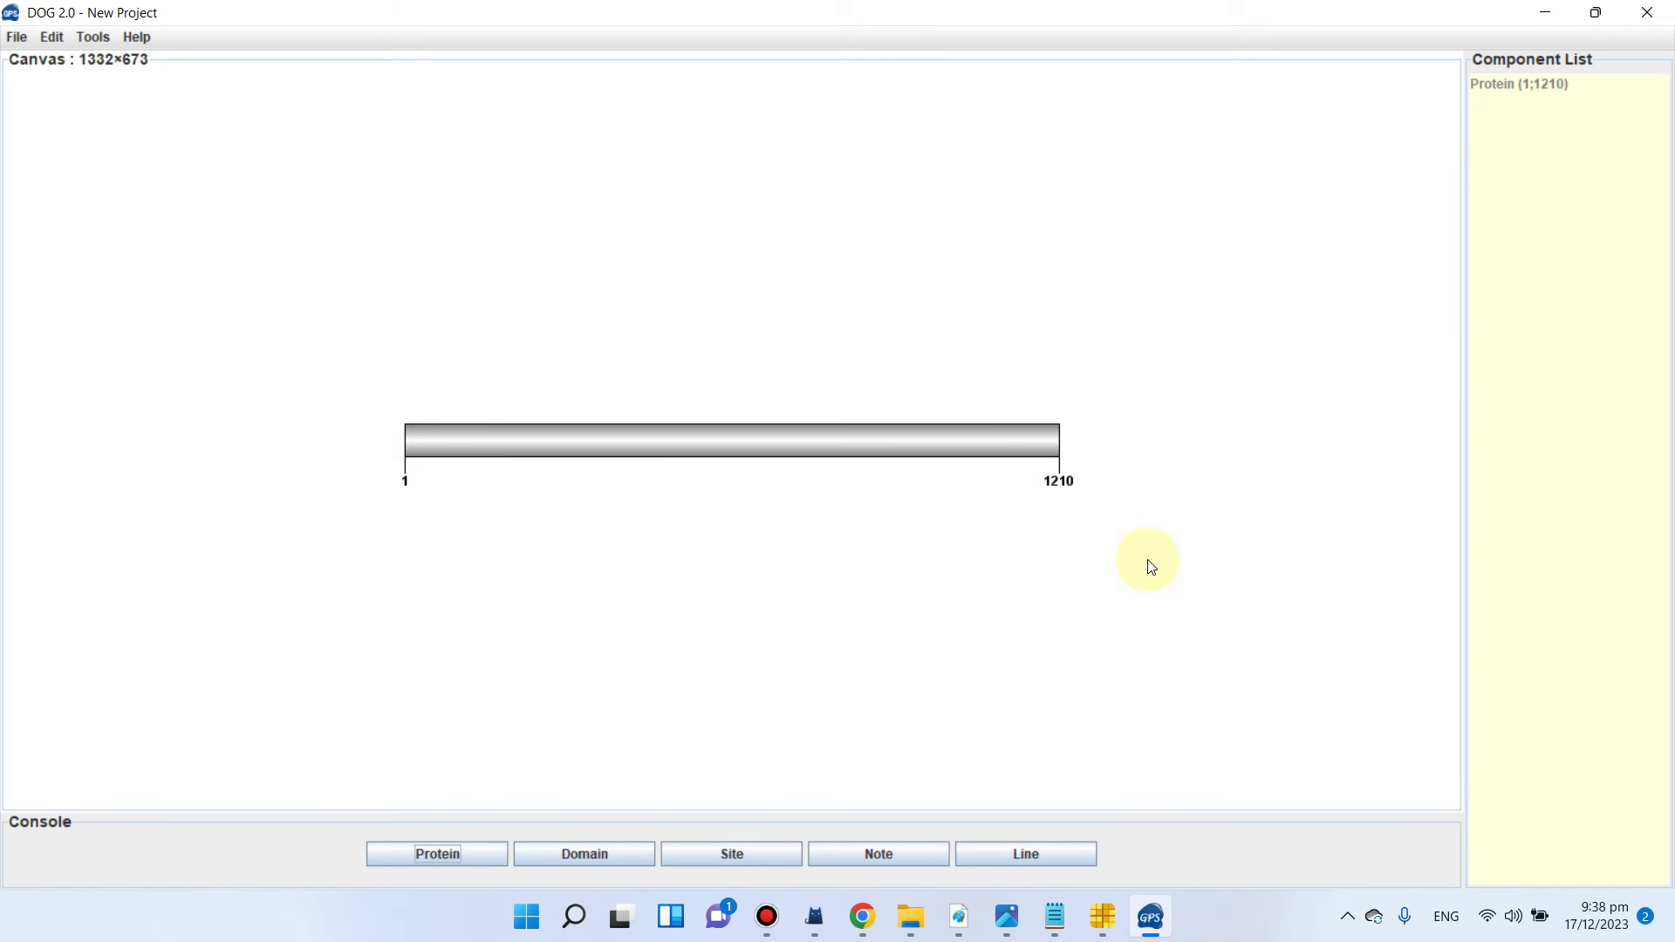
Step: Unlock the protein bar's horizontal position and move it to the canvas's upper-left corner
drag(1003, 424, 636, 235)
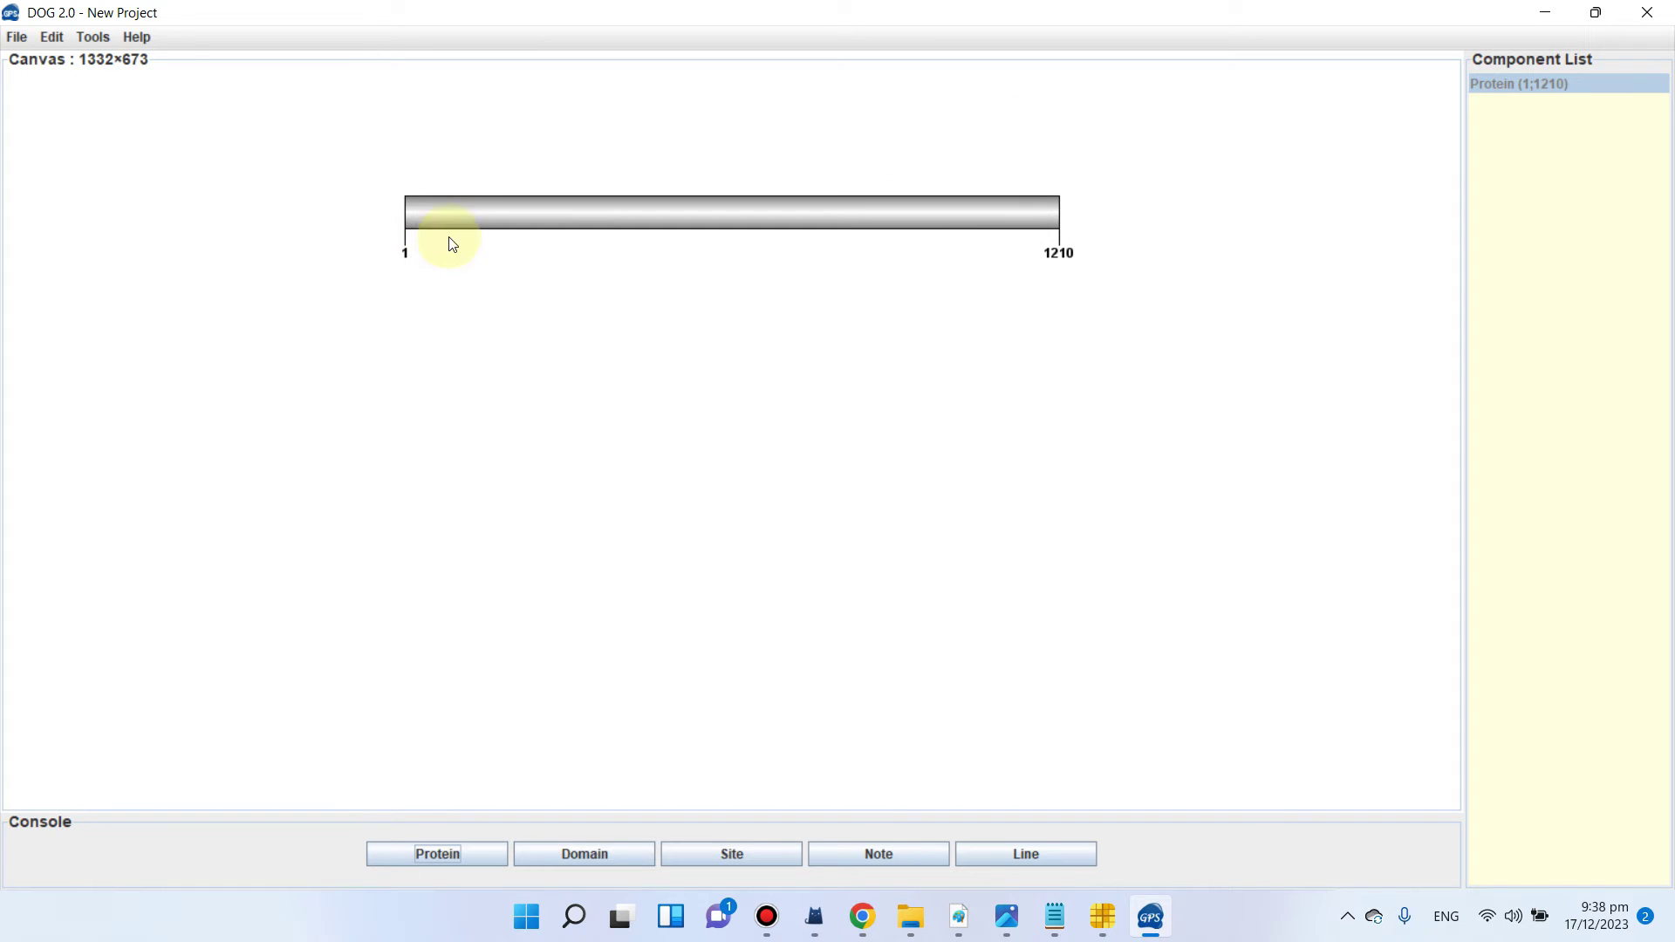
right_click(915, 218)
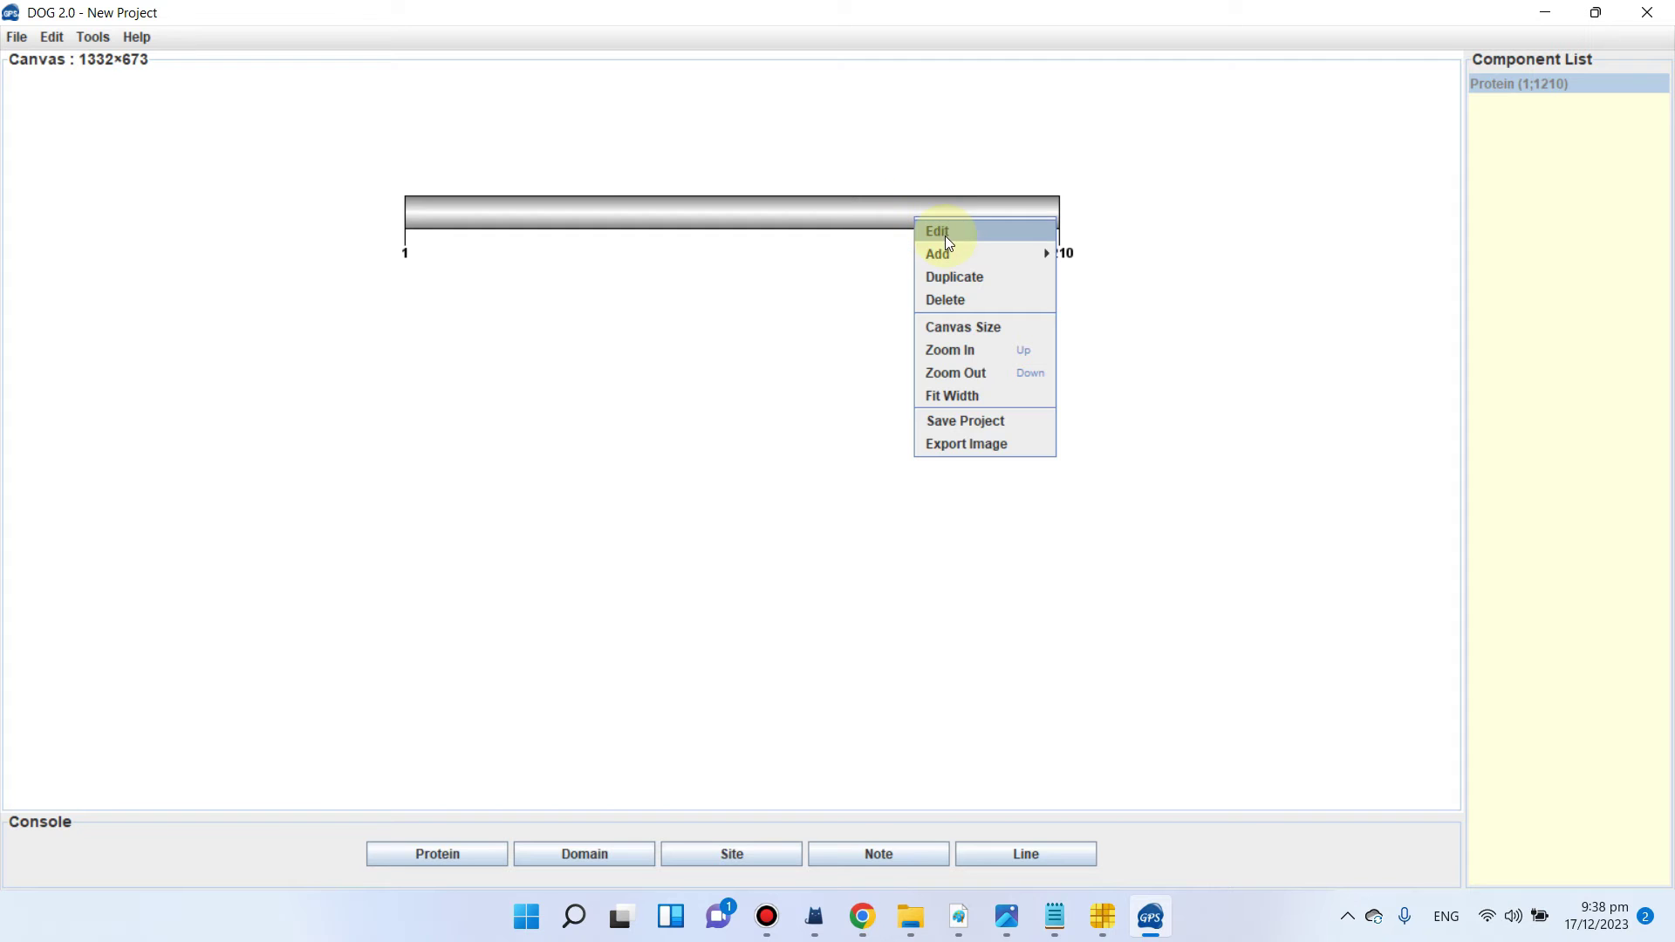
click(948, 238)
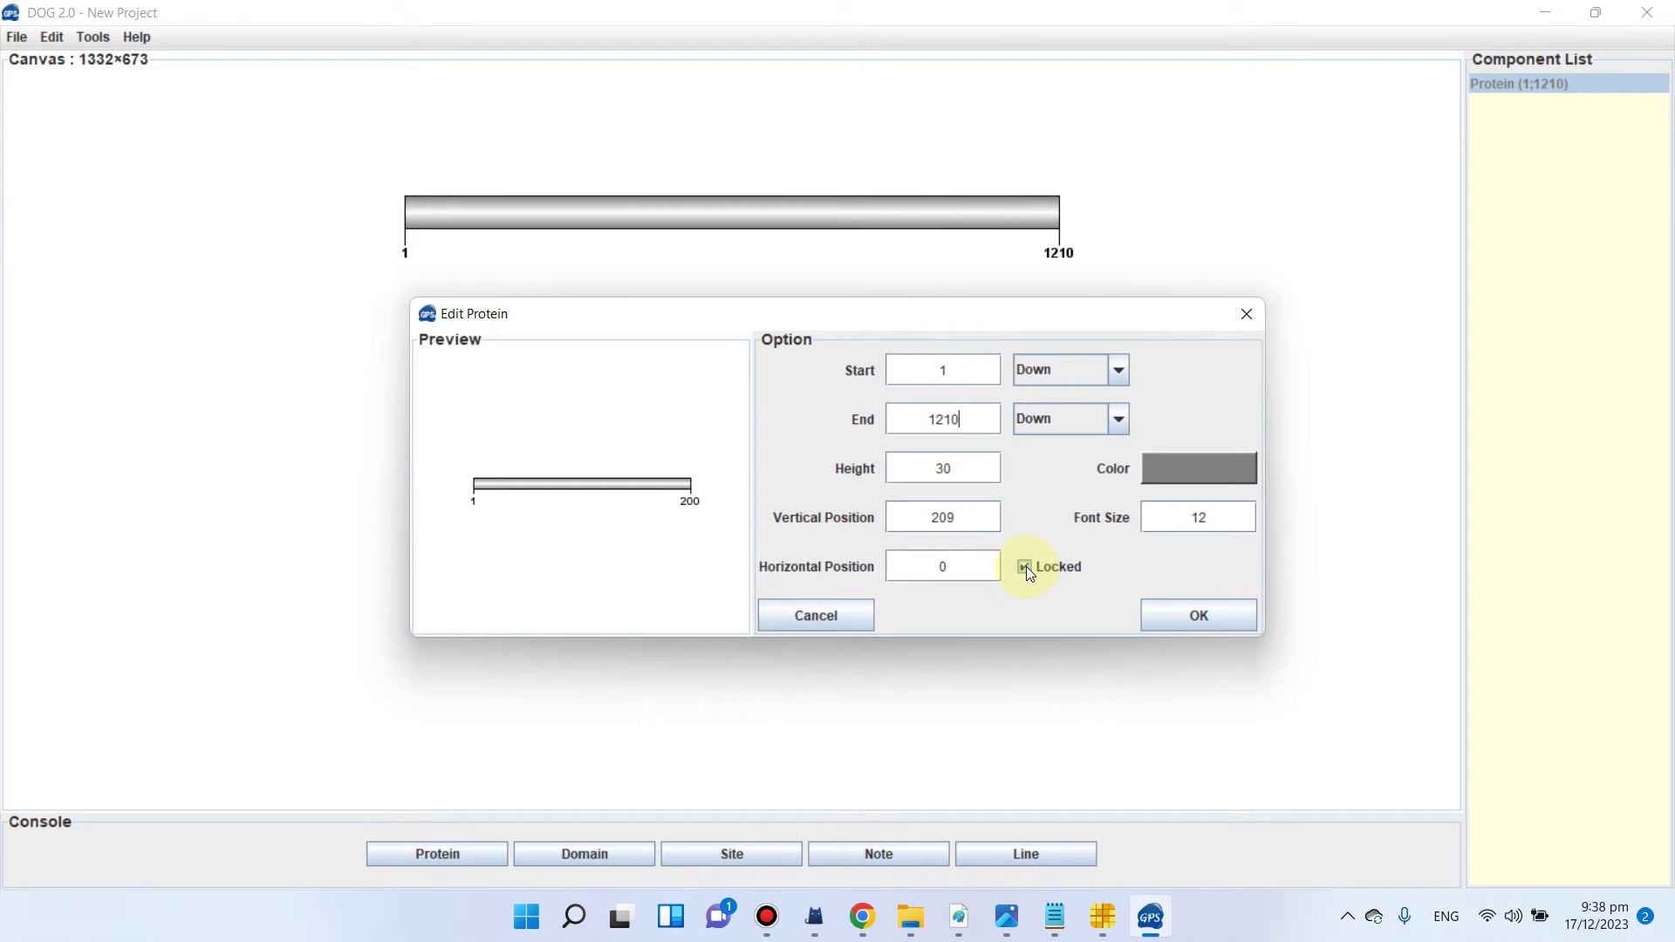
click(1027, 569)
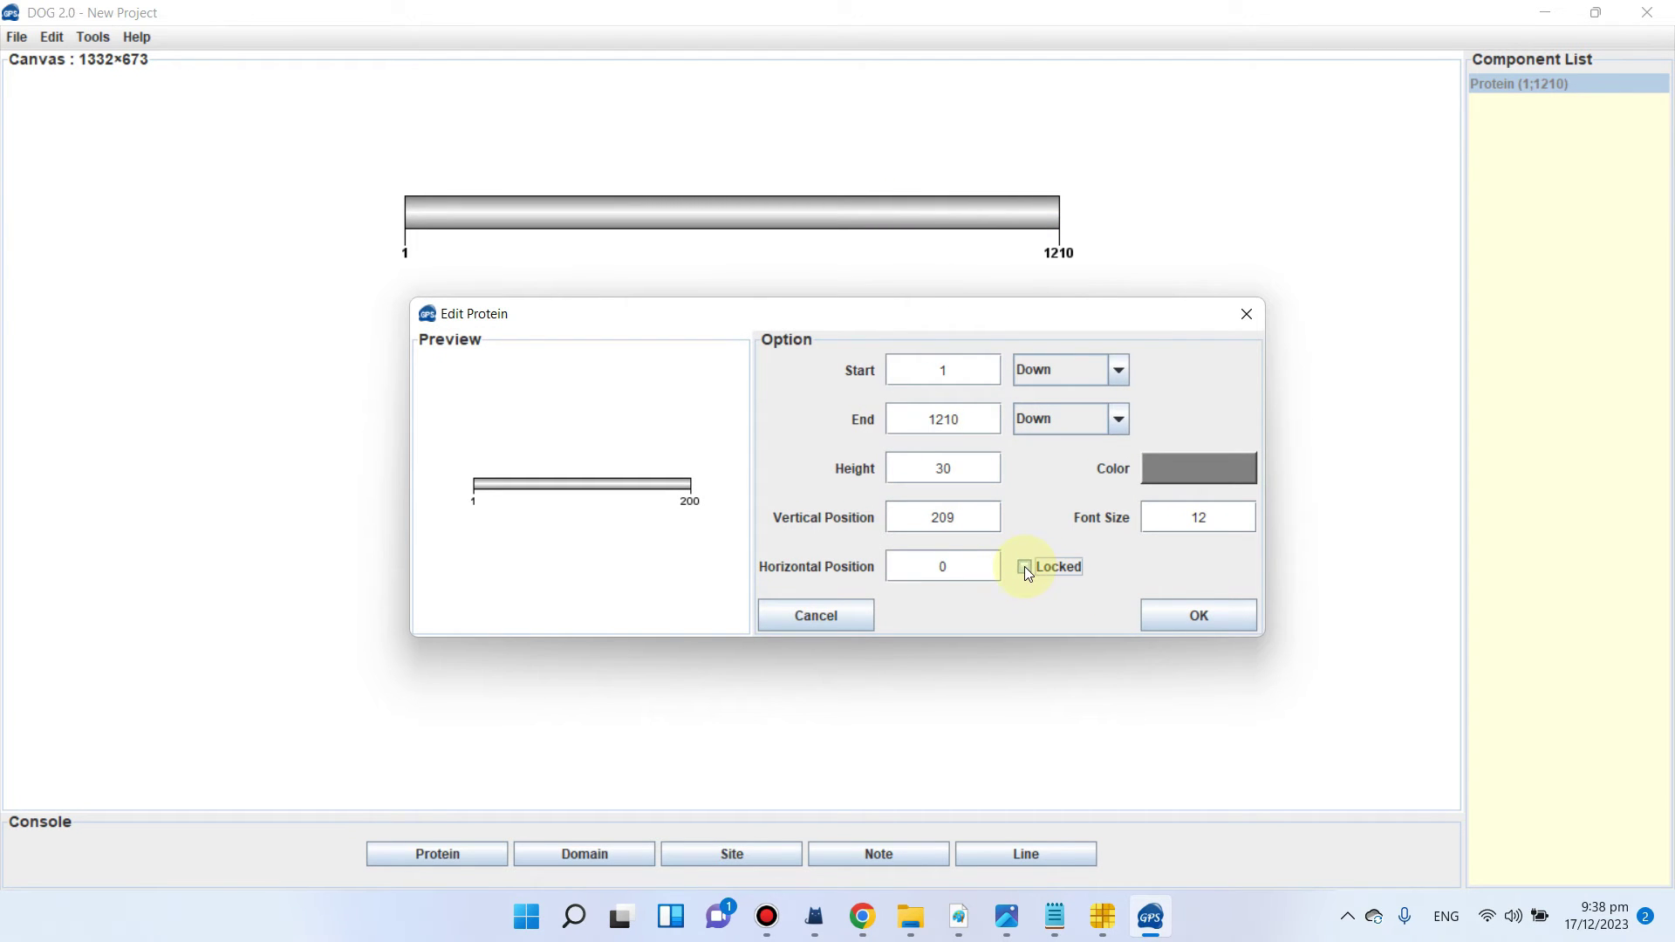
click(1171, 611)
drag(1012, 229, 452, 112)
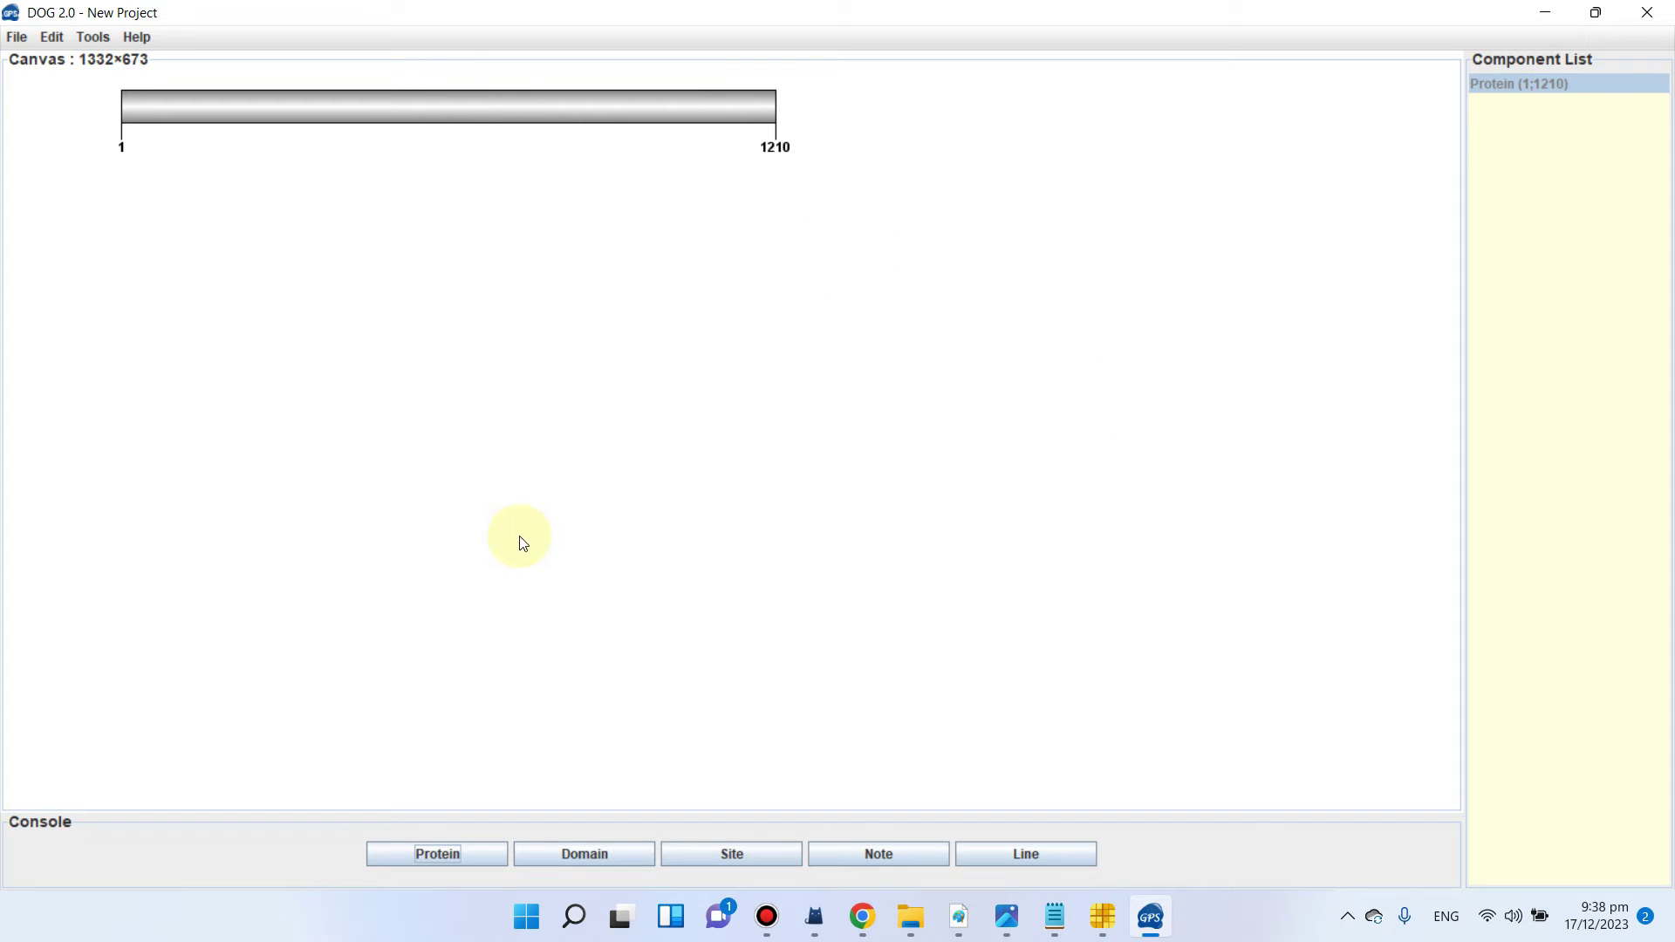
Step: Duplicate the protein bar and place the copy below the original, shifted to the right
right_click(485, 107)
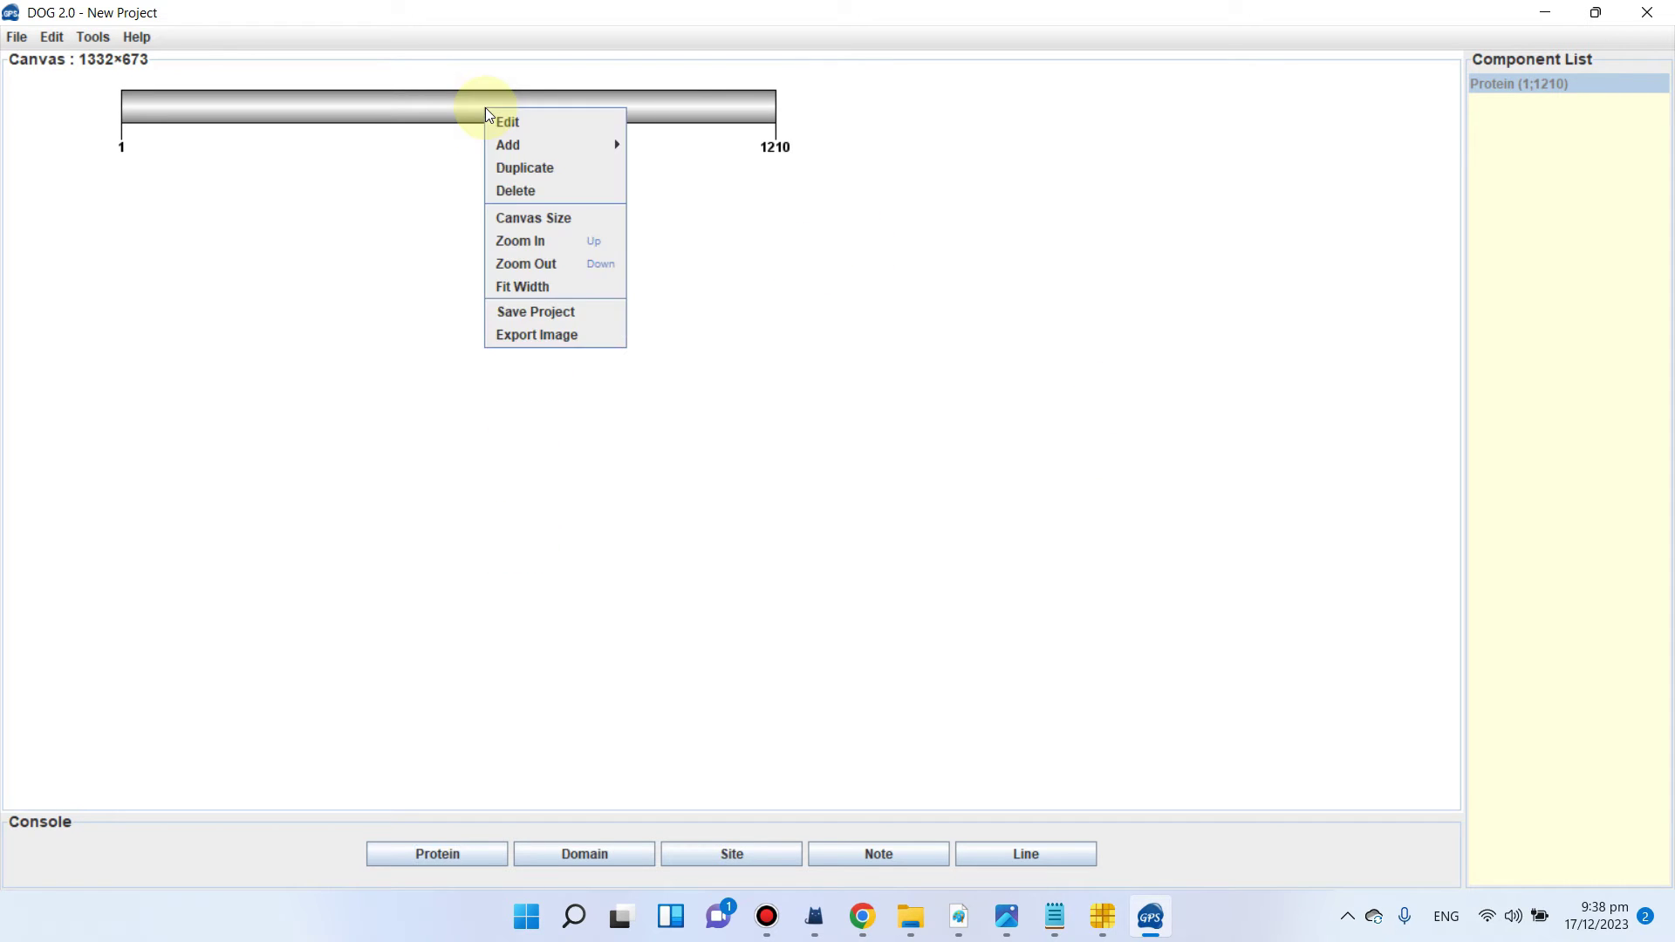
click(528, 171)
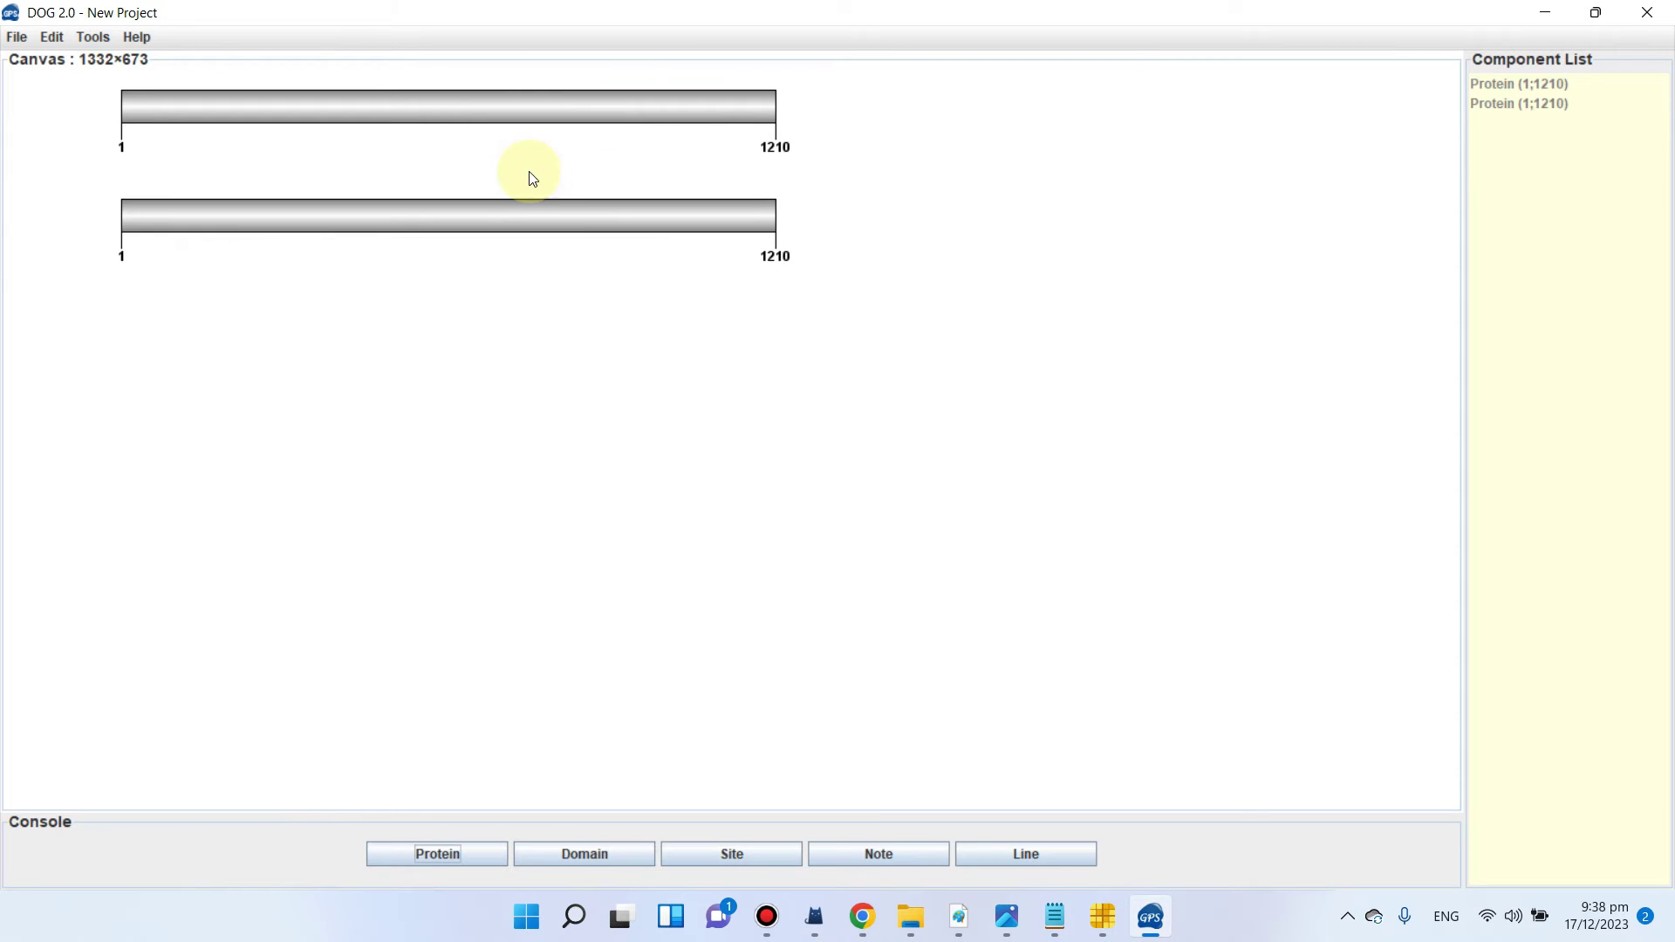
drag(585, 223, 600, 264)
Step: Add a note reading "AtBr1" and place it just left of the upper protein bar
right_click(600, 266)
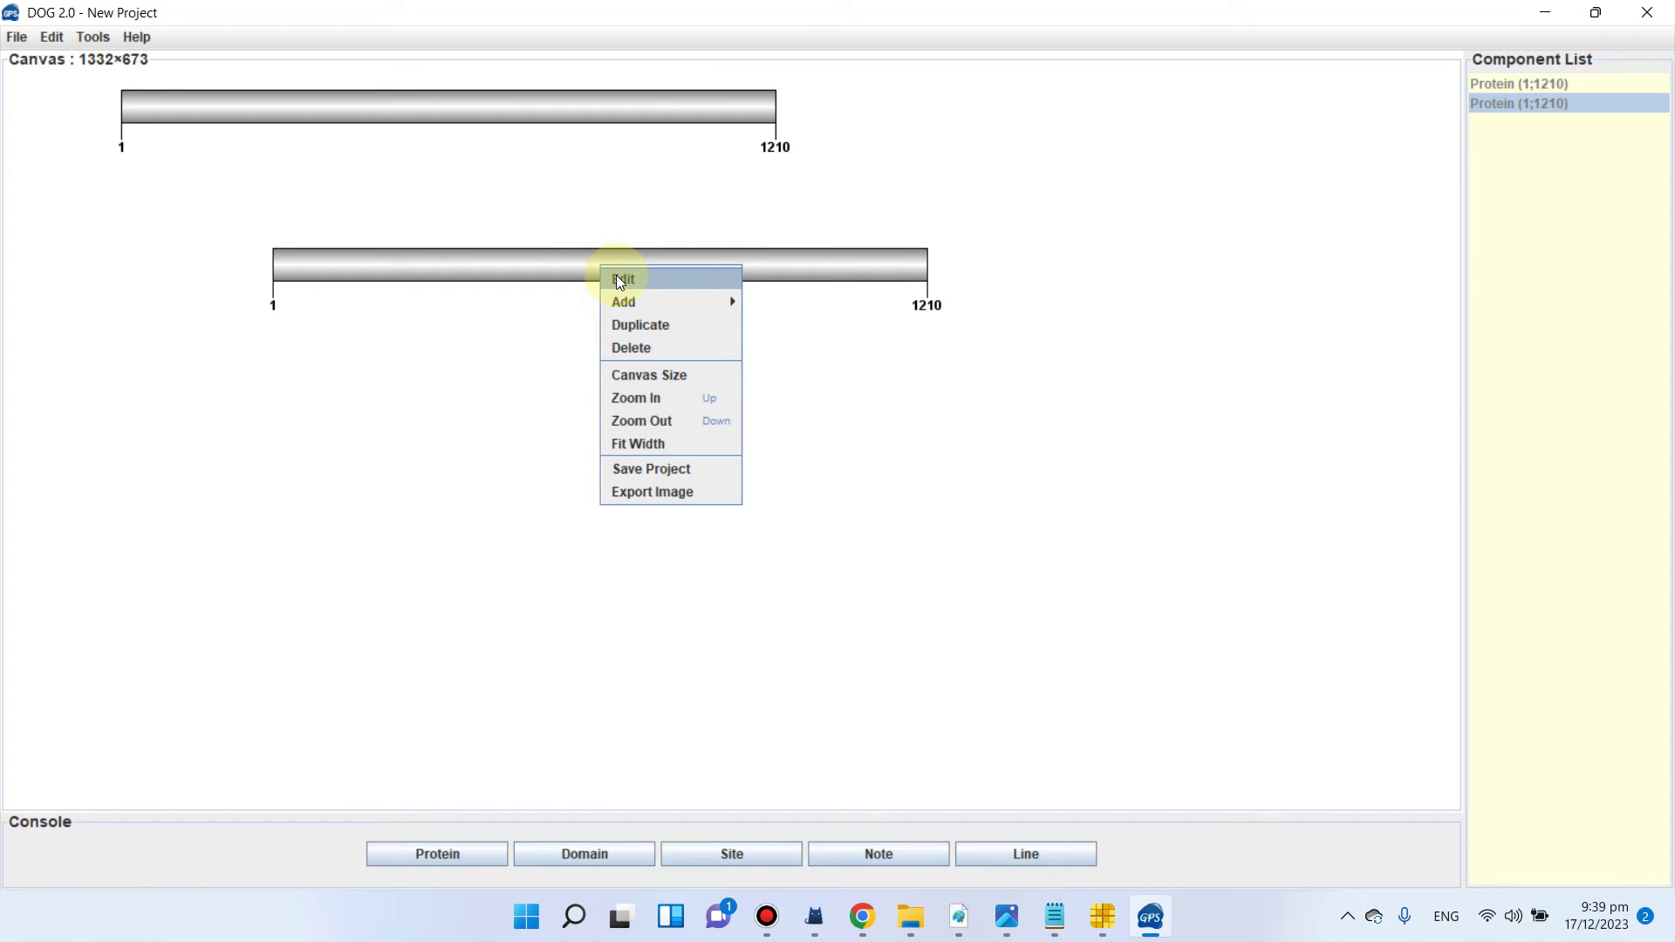
mouse_move(655, 302)
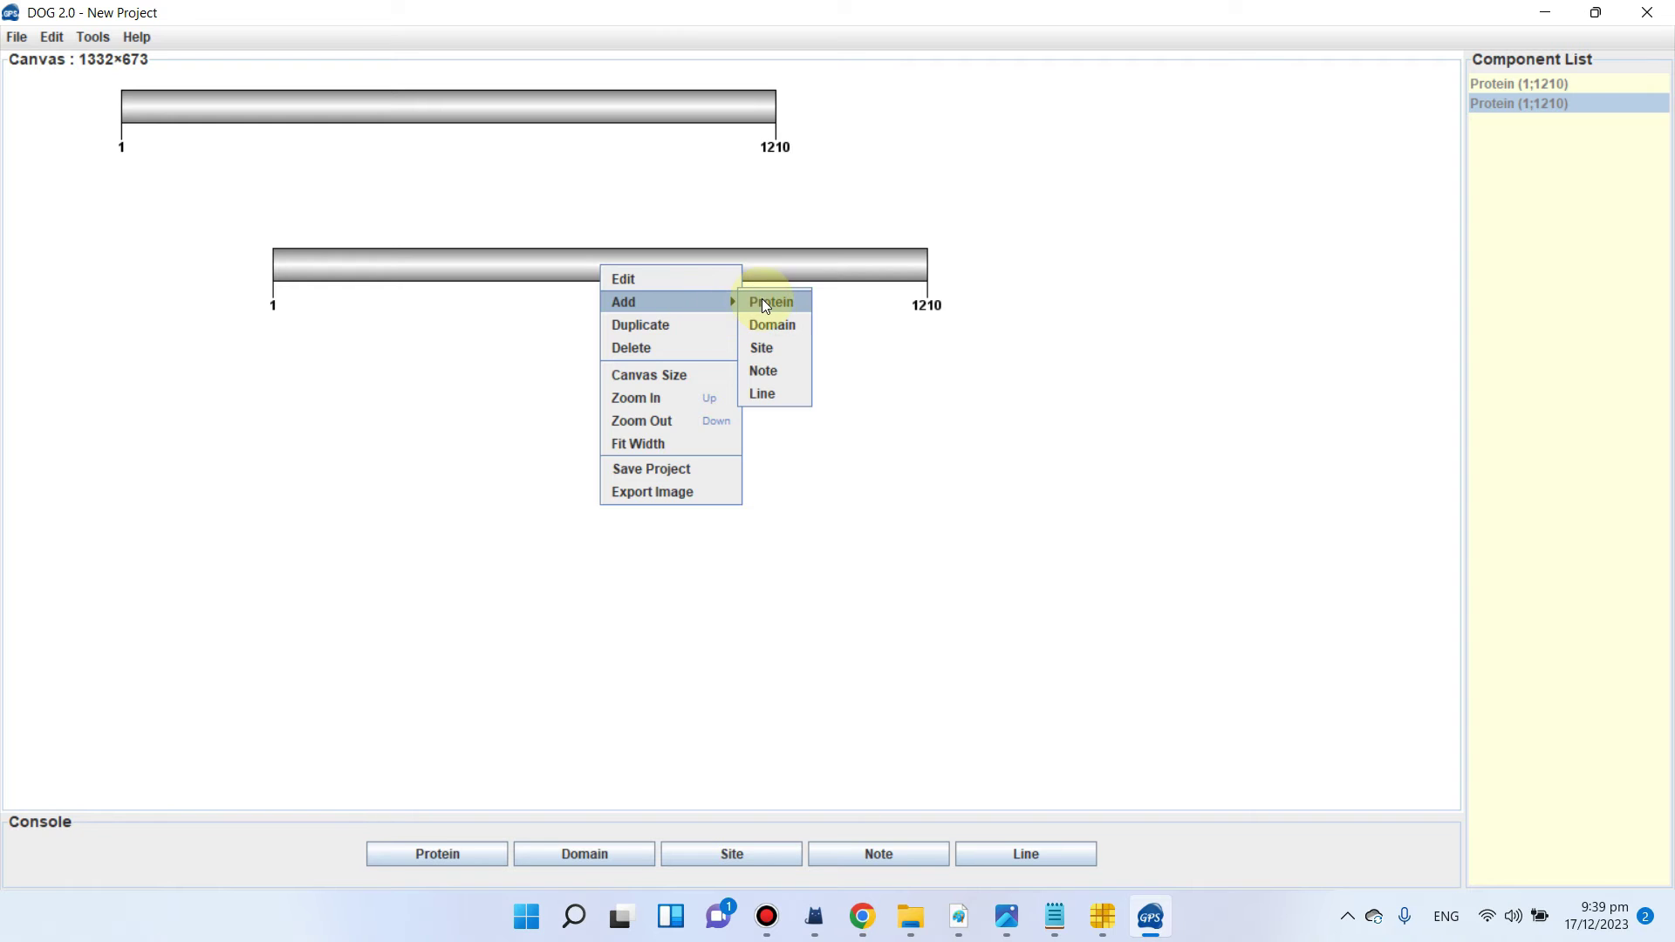
click(783, 372)
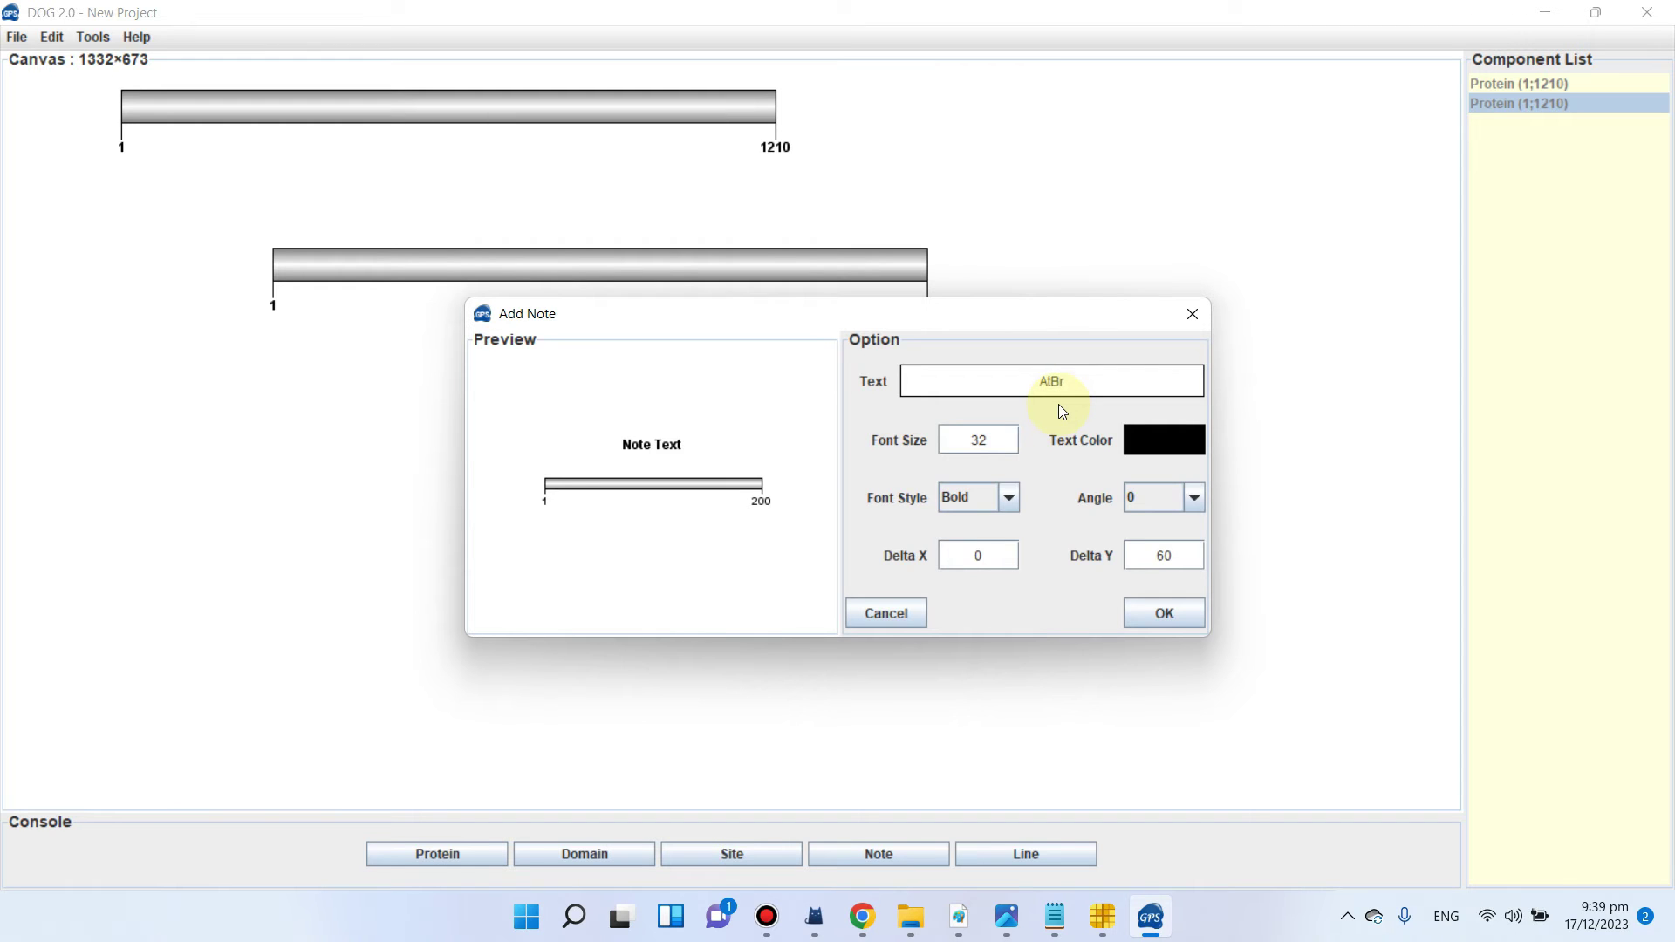
click(1162, 615)
click(619, 197)
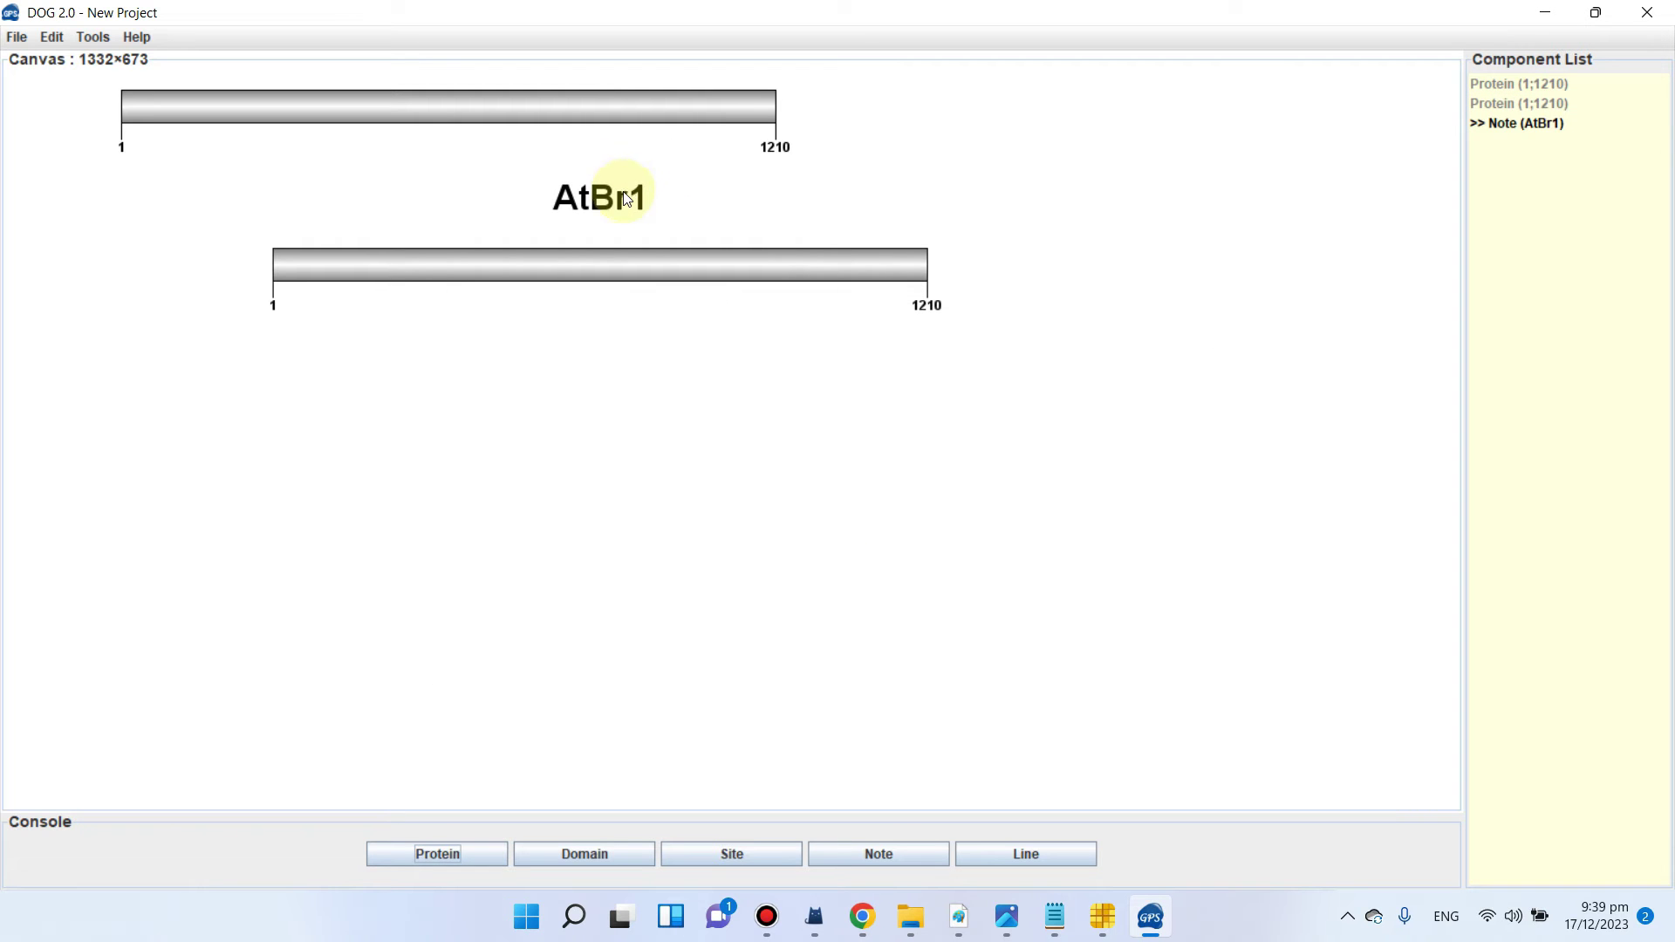
double_click(622, 204)
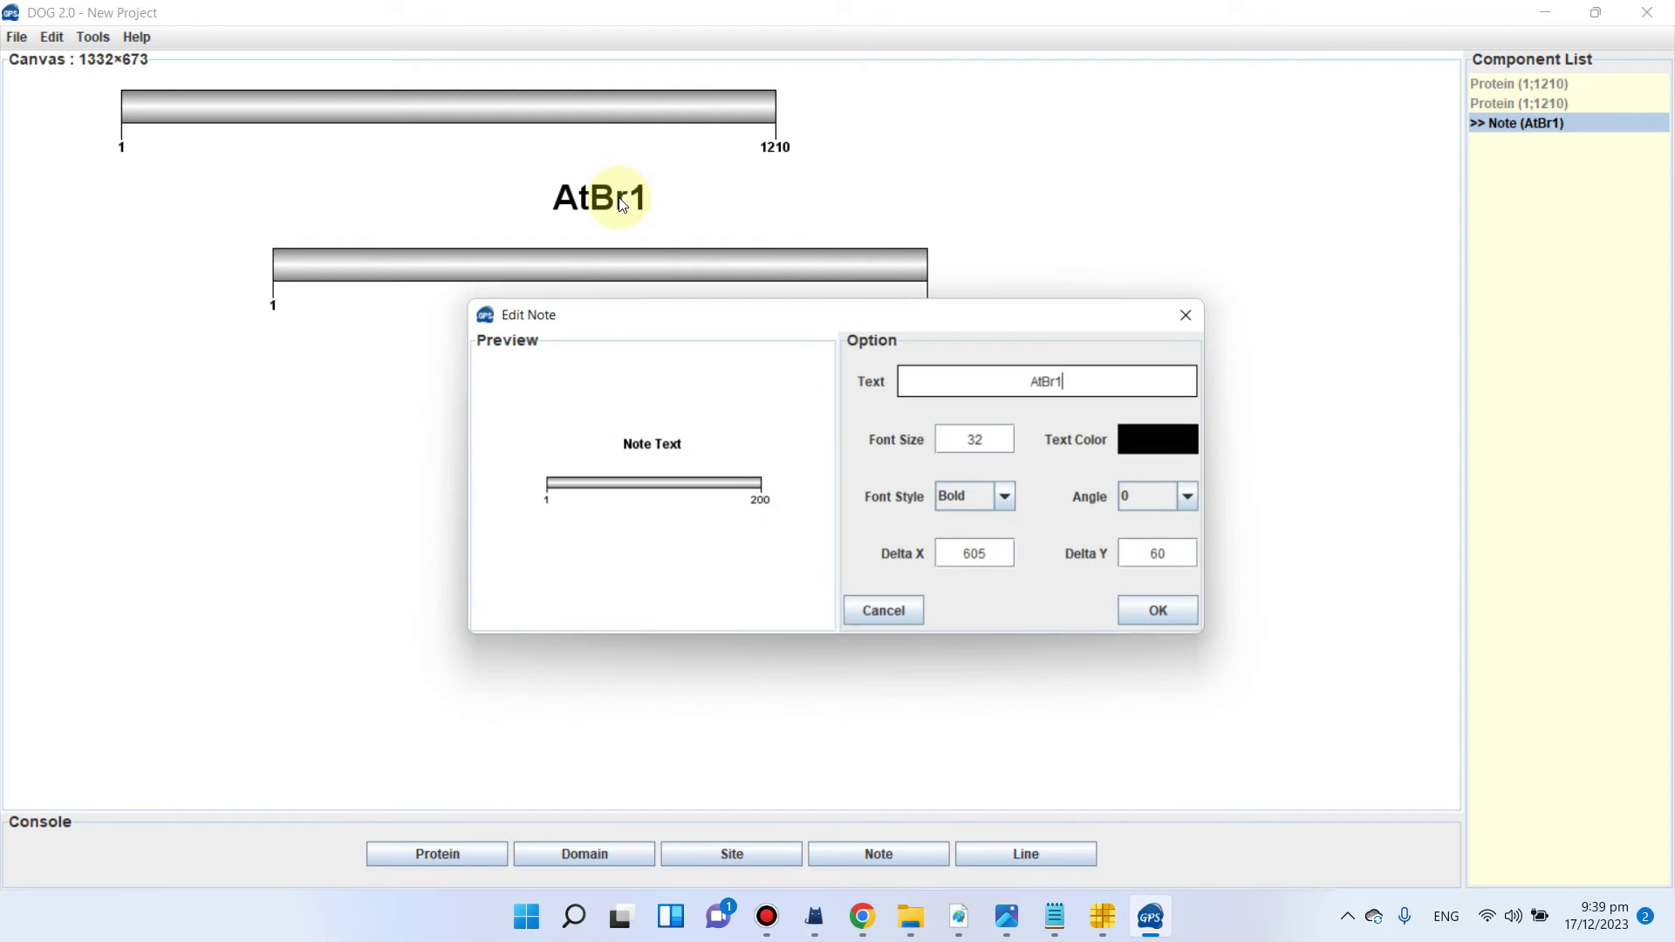
click(1191, 316)
drag(602, 199, 61, 118)
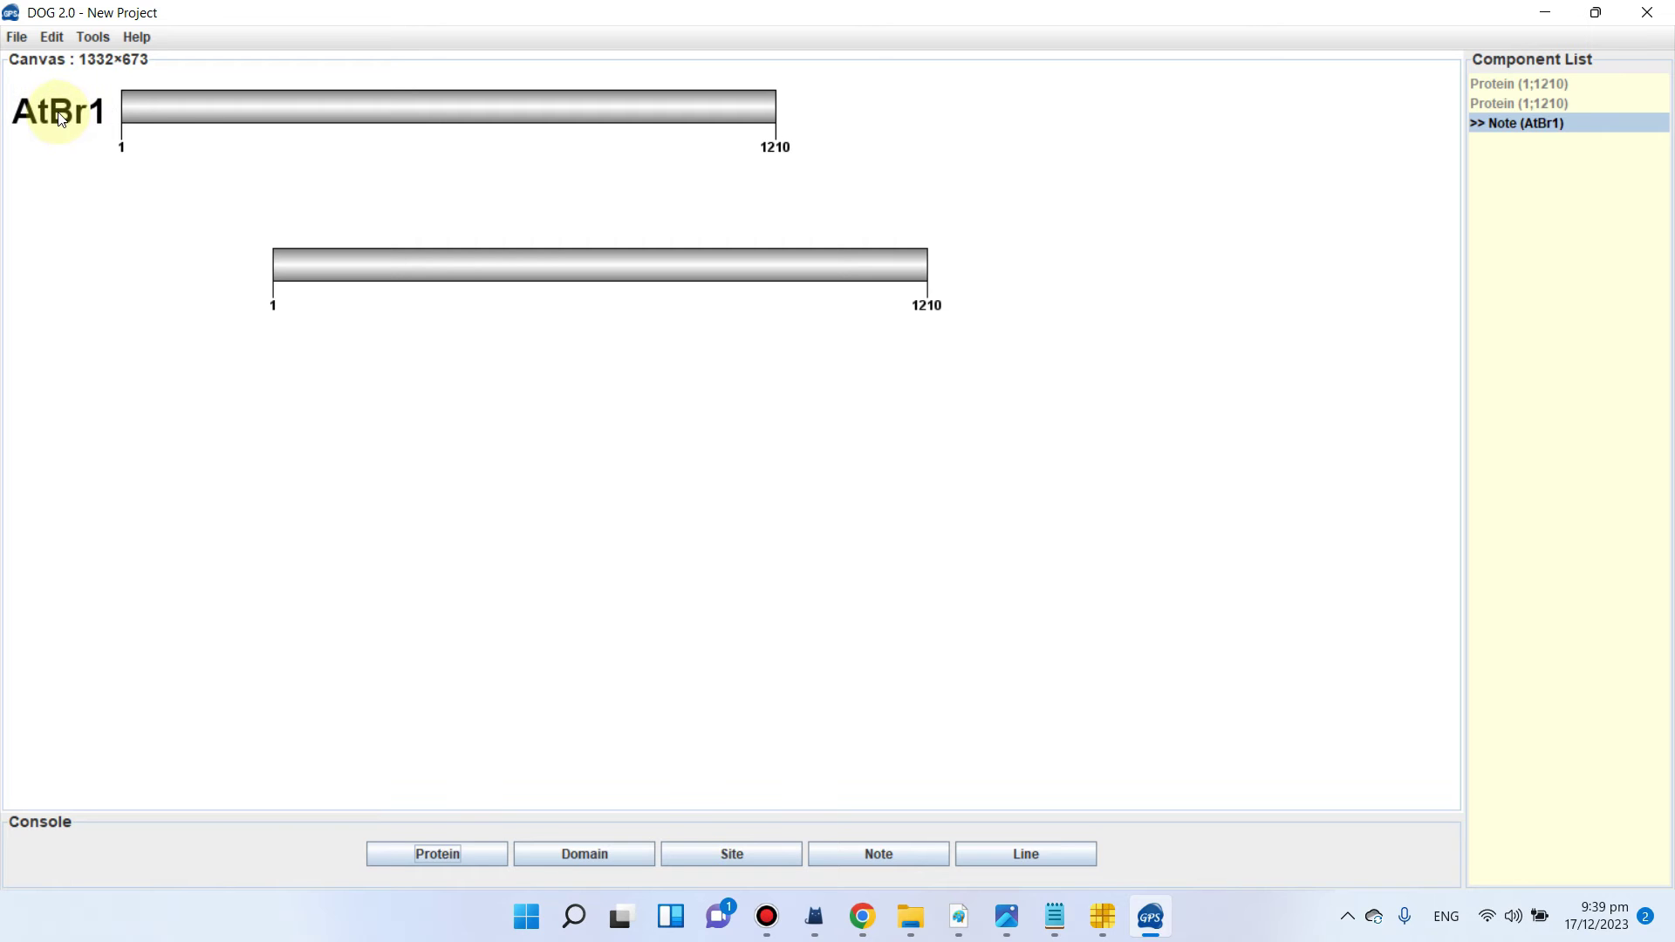
Step: Duplicate the AtBr1 note, placing one copy left of the lower protein bar and the other beside the upper bar
right_click(62, 118)
click(131, 172)
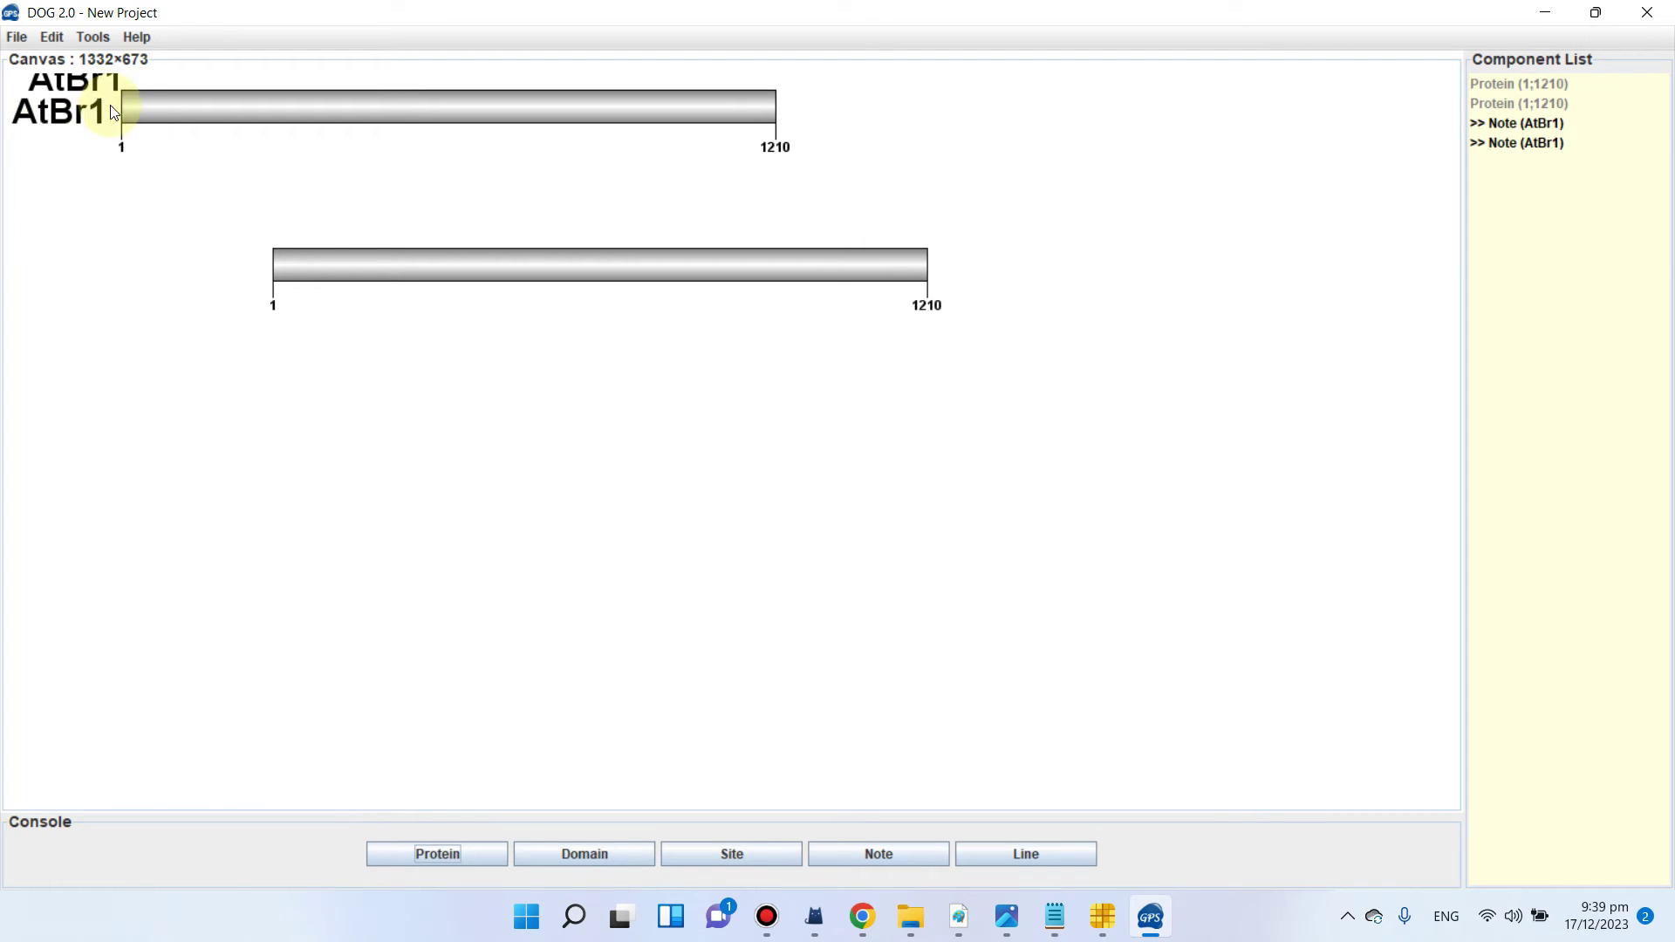
drag(94, 89, 116, 221)
drag(229, 271, 262, 300)
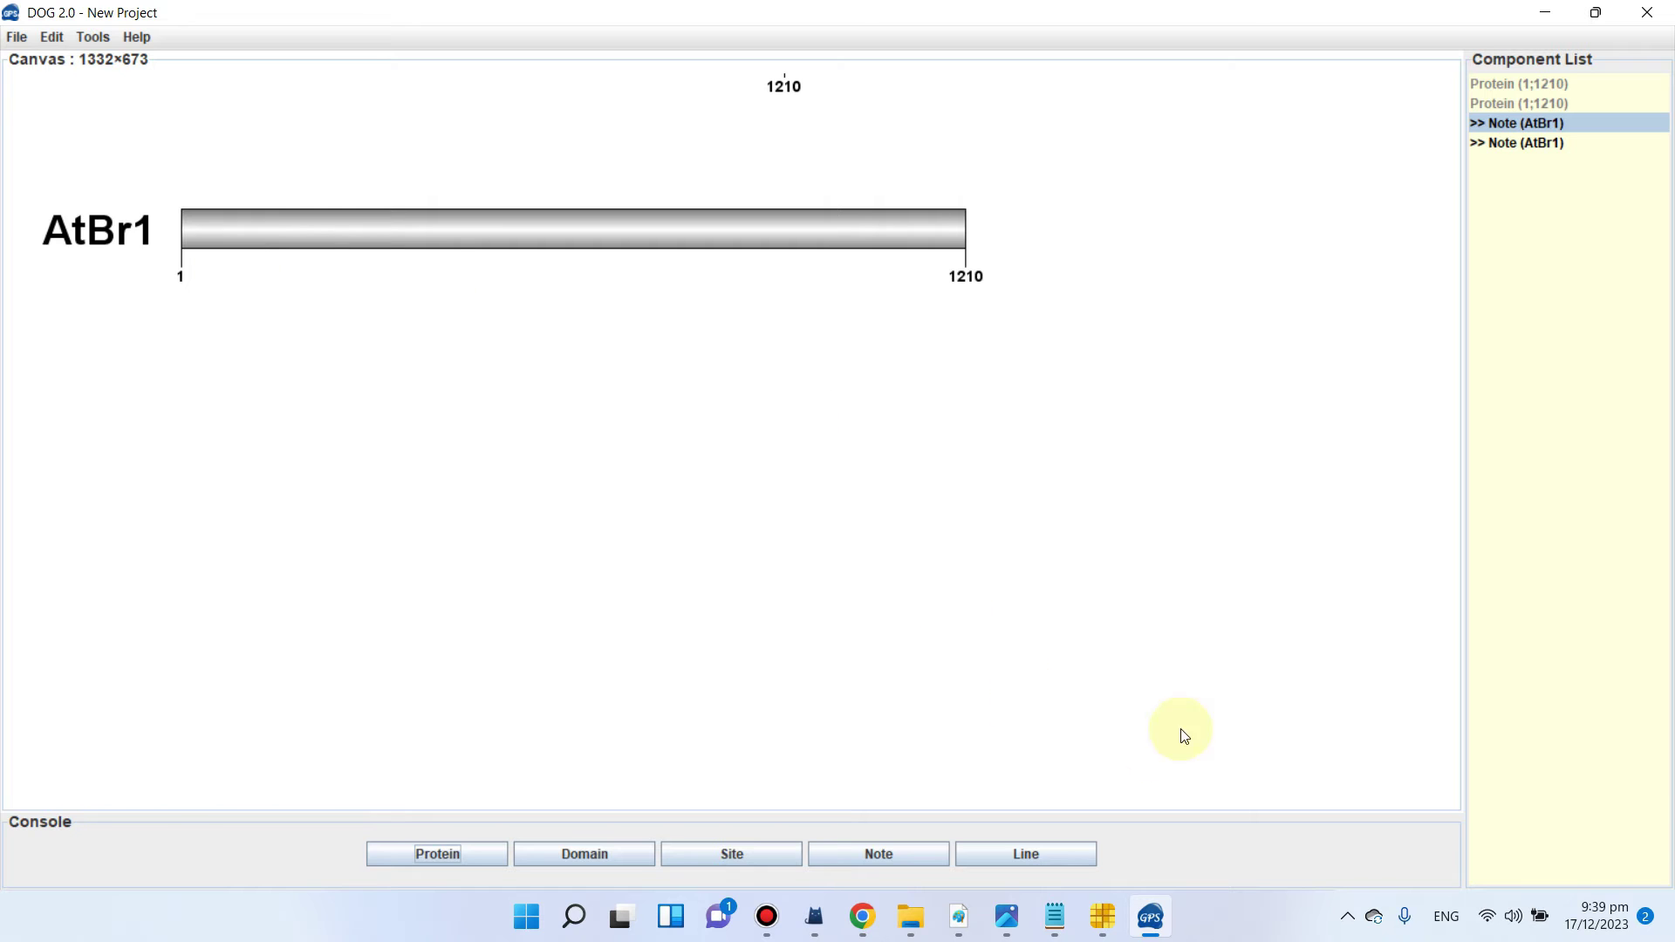
drag(1446, 596, 1446, 474)
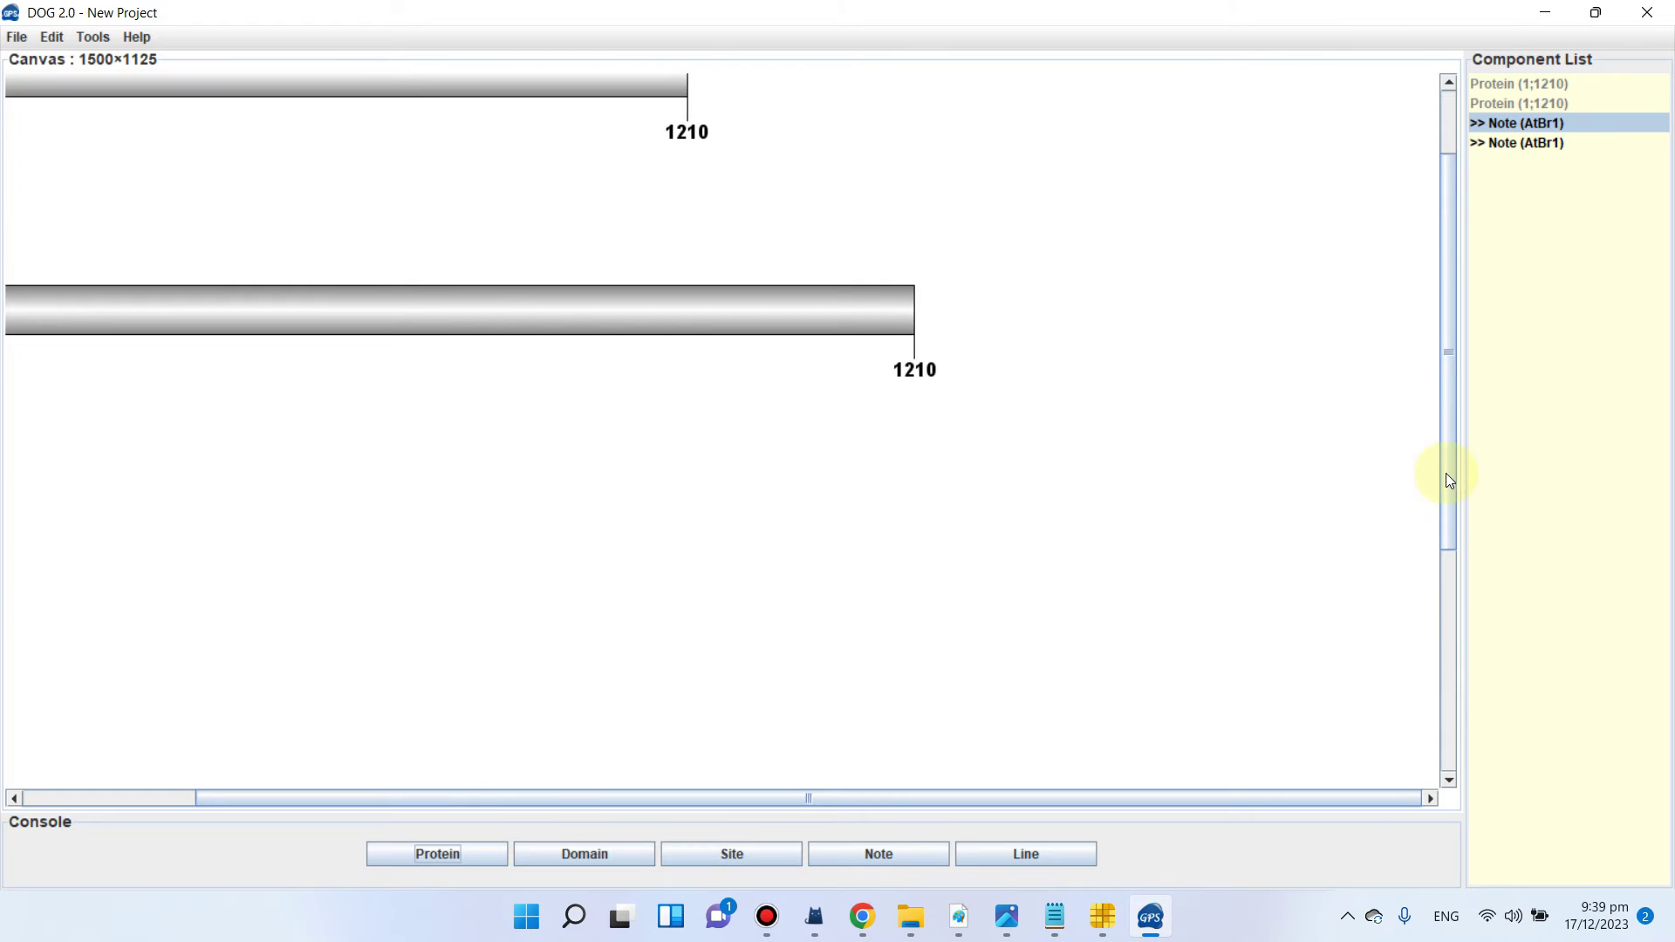
drag(1344, 798, 1116, 809)
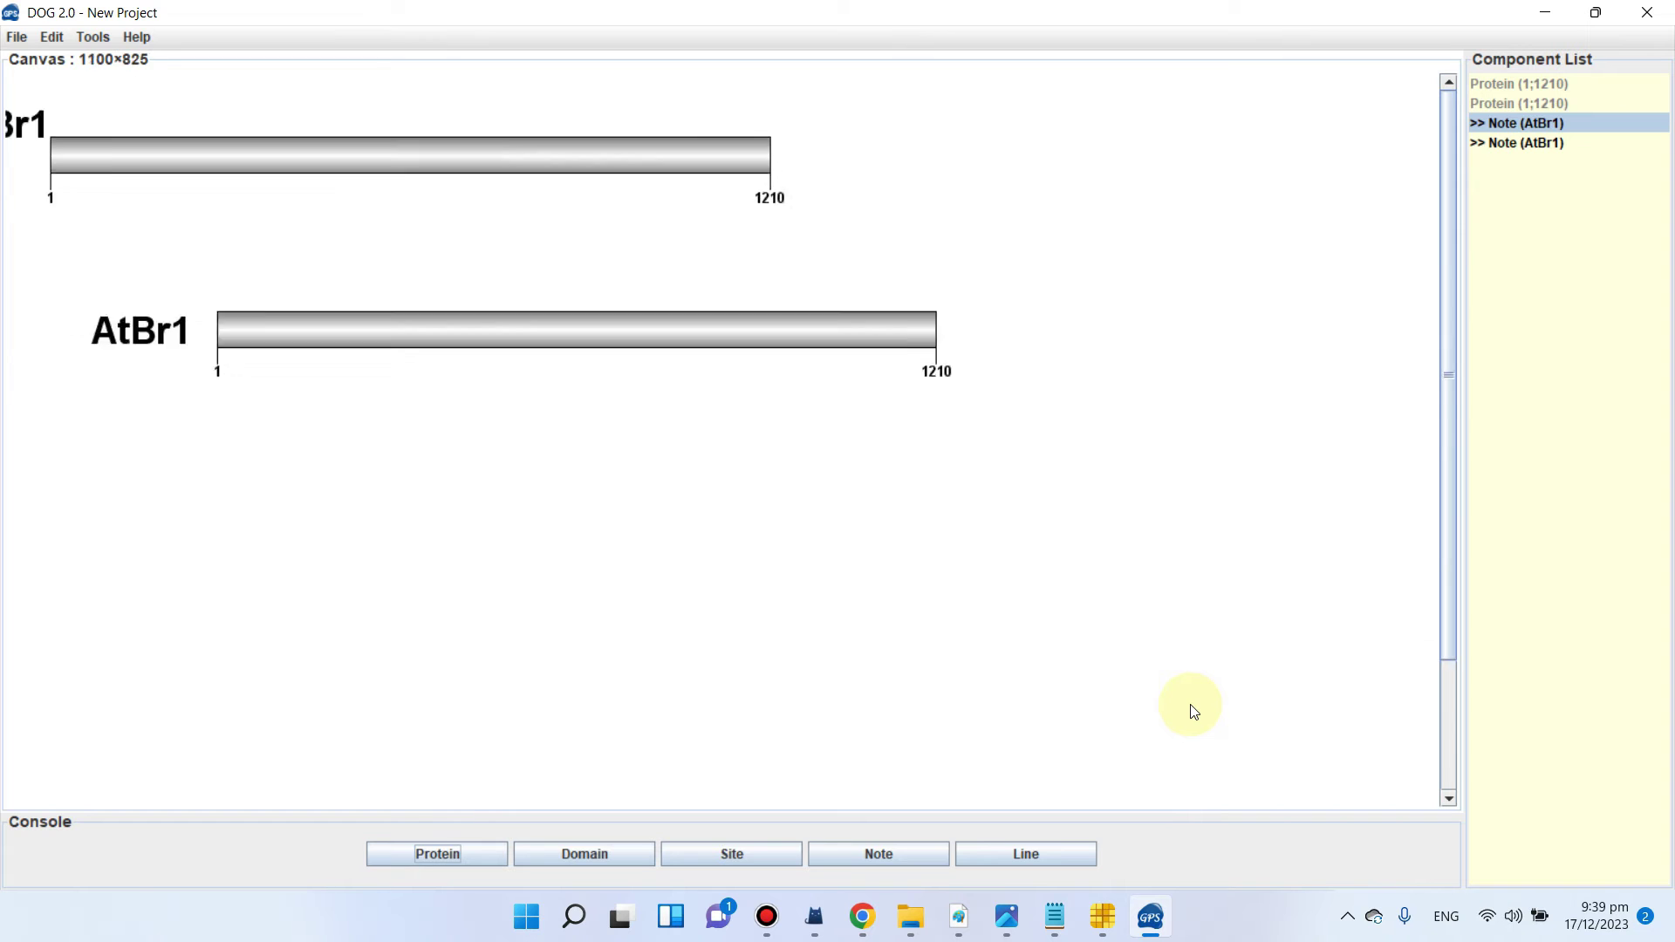
mouse_move(55, 144)
mouse_down()
mouse_move(31, 135)
mouse_move(46, 171)
mouse_up()
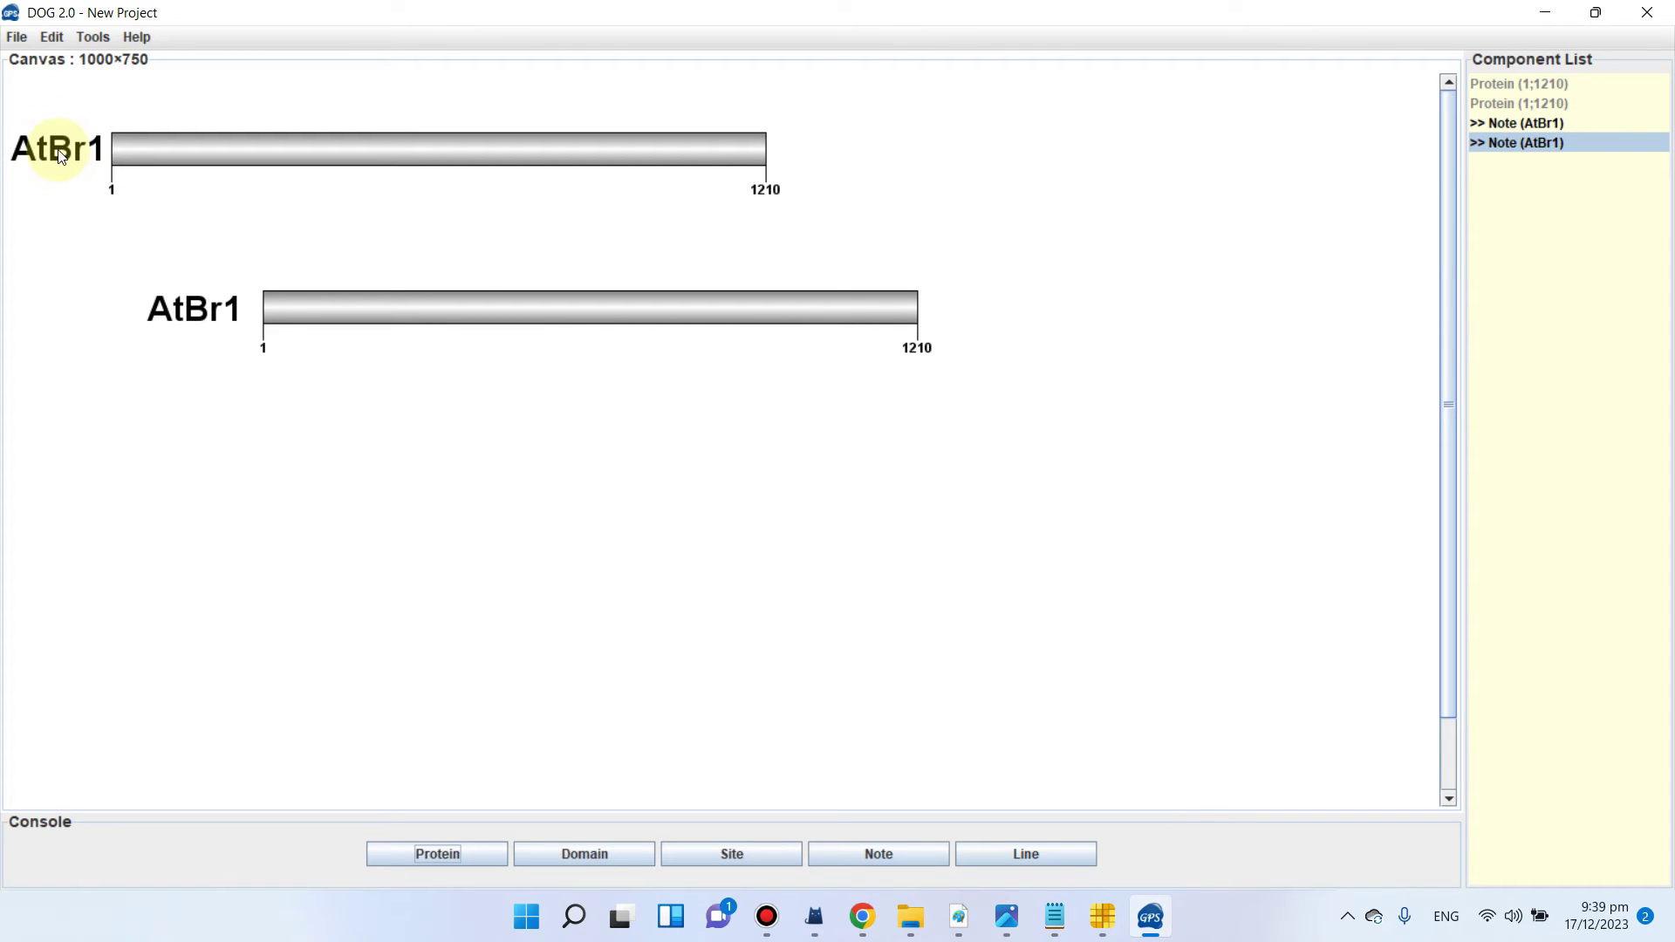
Step: Hide the start and end position labels of the lower AtBr1 protein bar
click(211, 304)
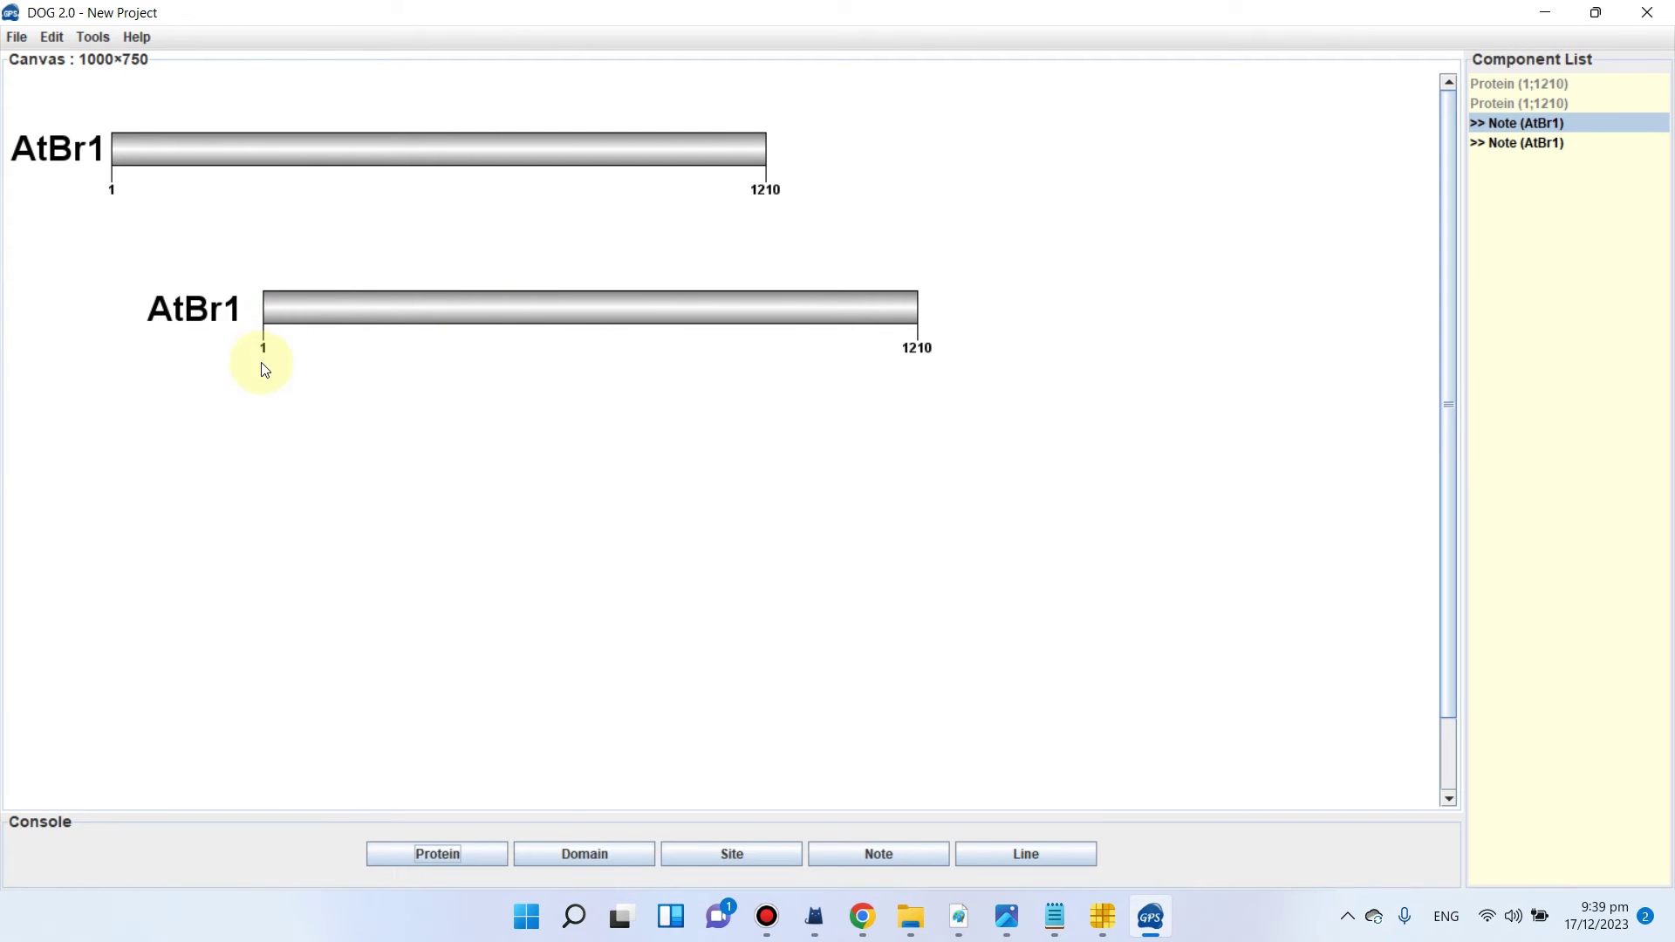
right_click(855, 306)
click(881, 318)
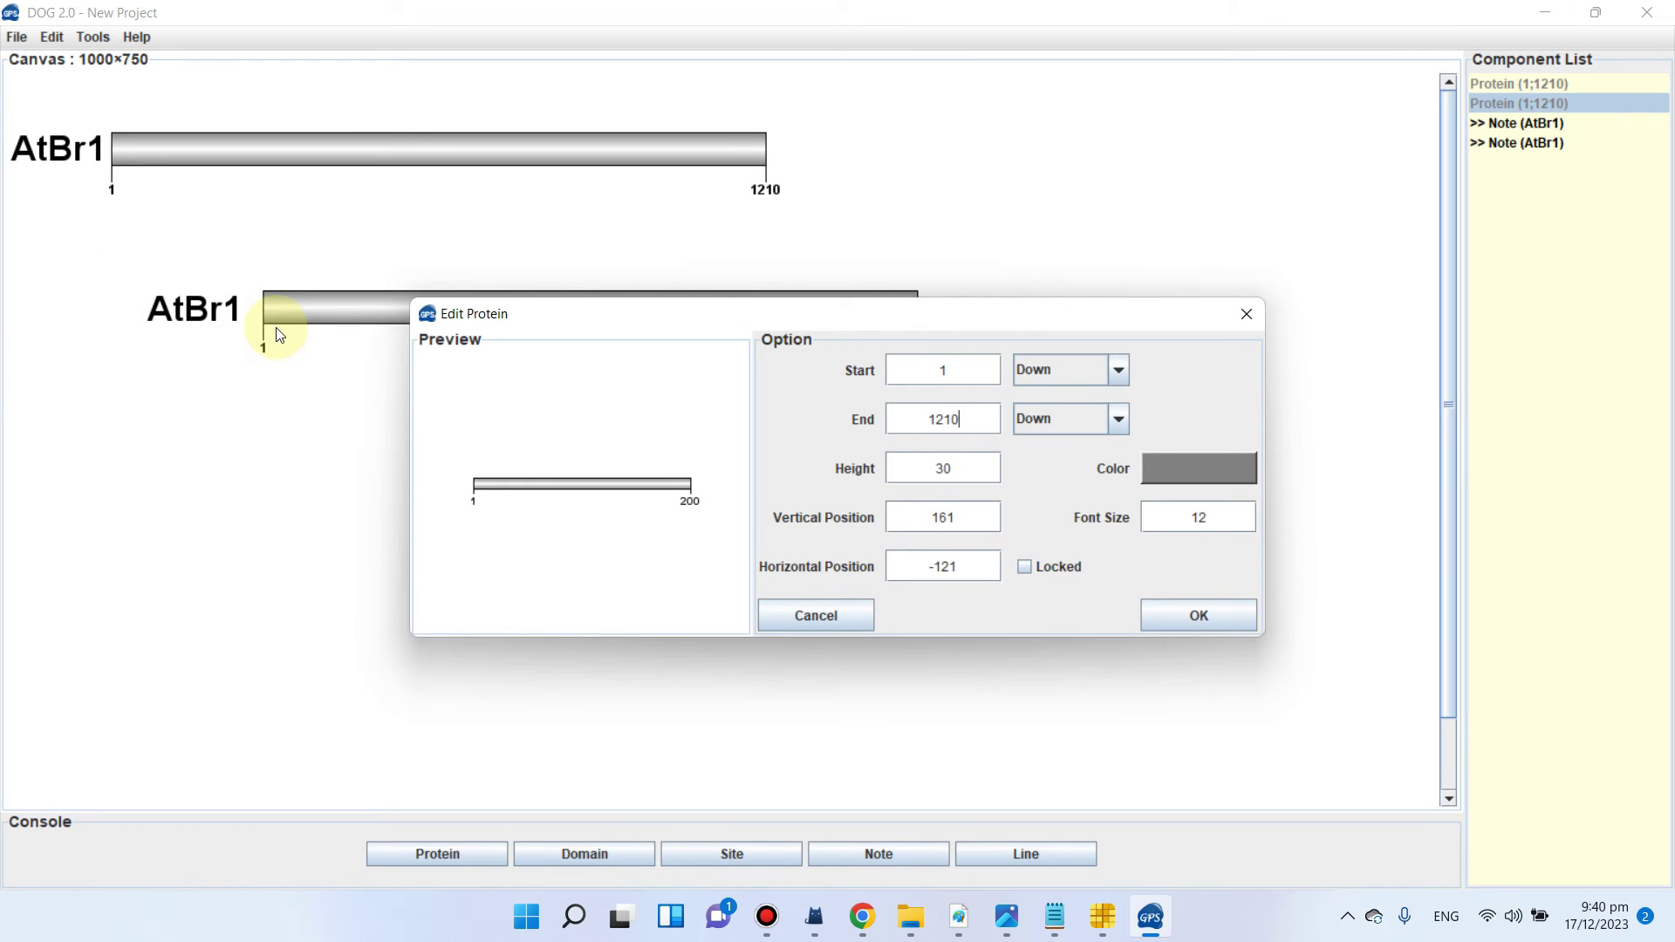
click(1118, 373)
click(1089, 437)
click(1119, 418)
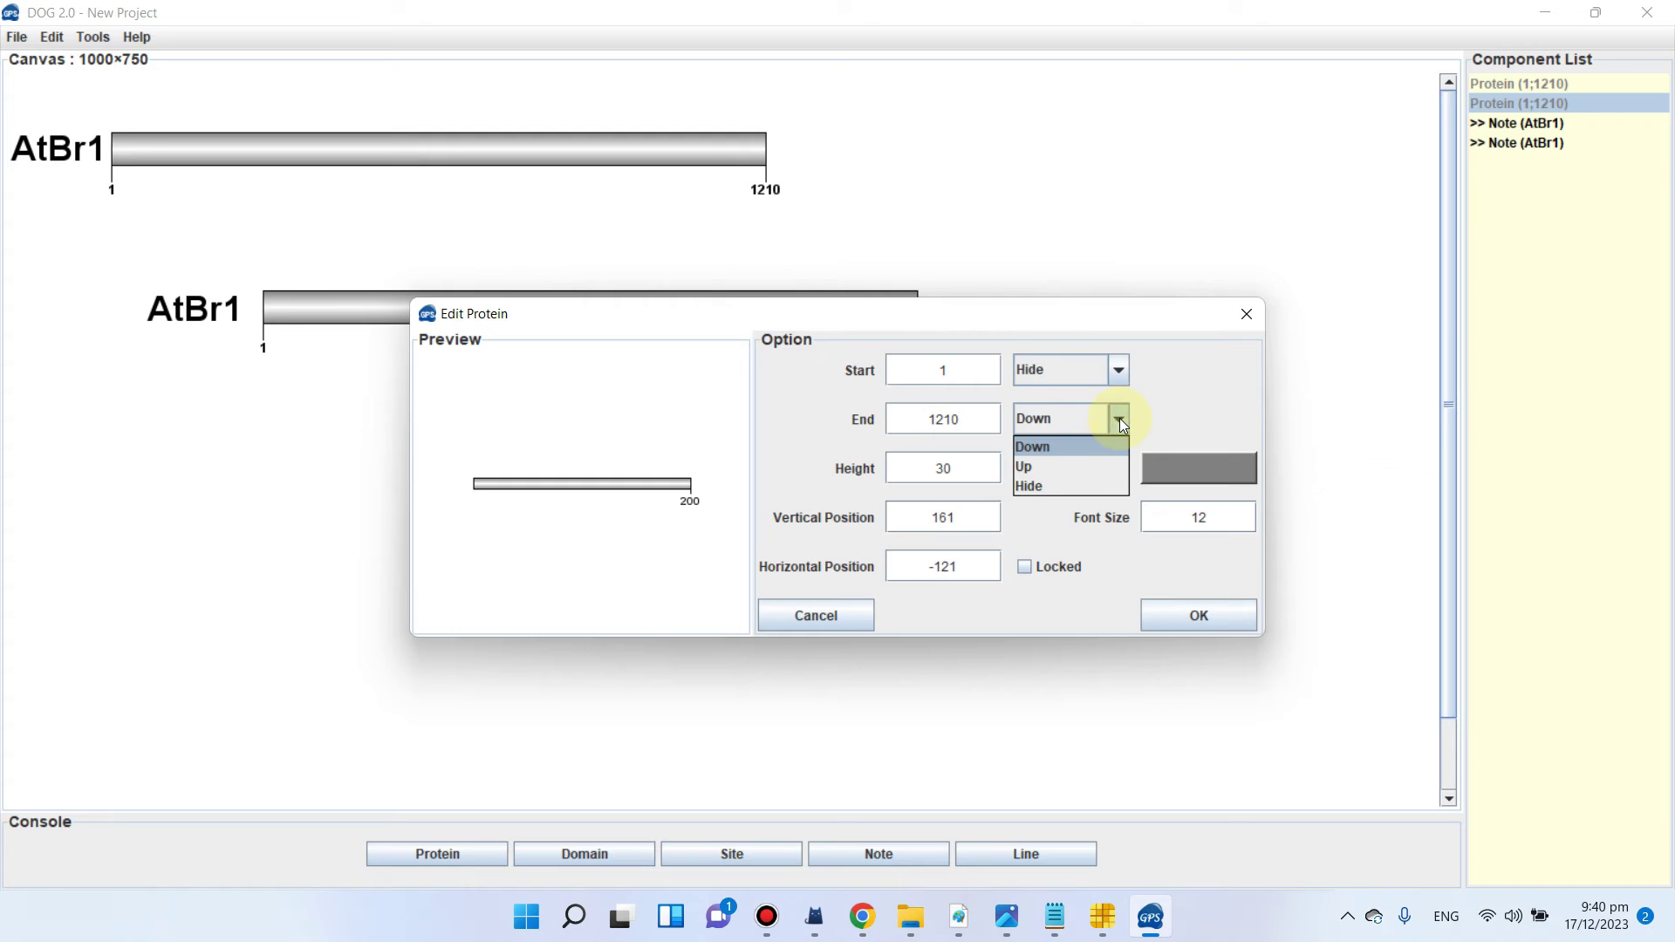
click(1098, 481)
click(1190, 616)
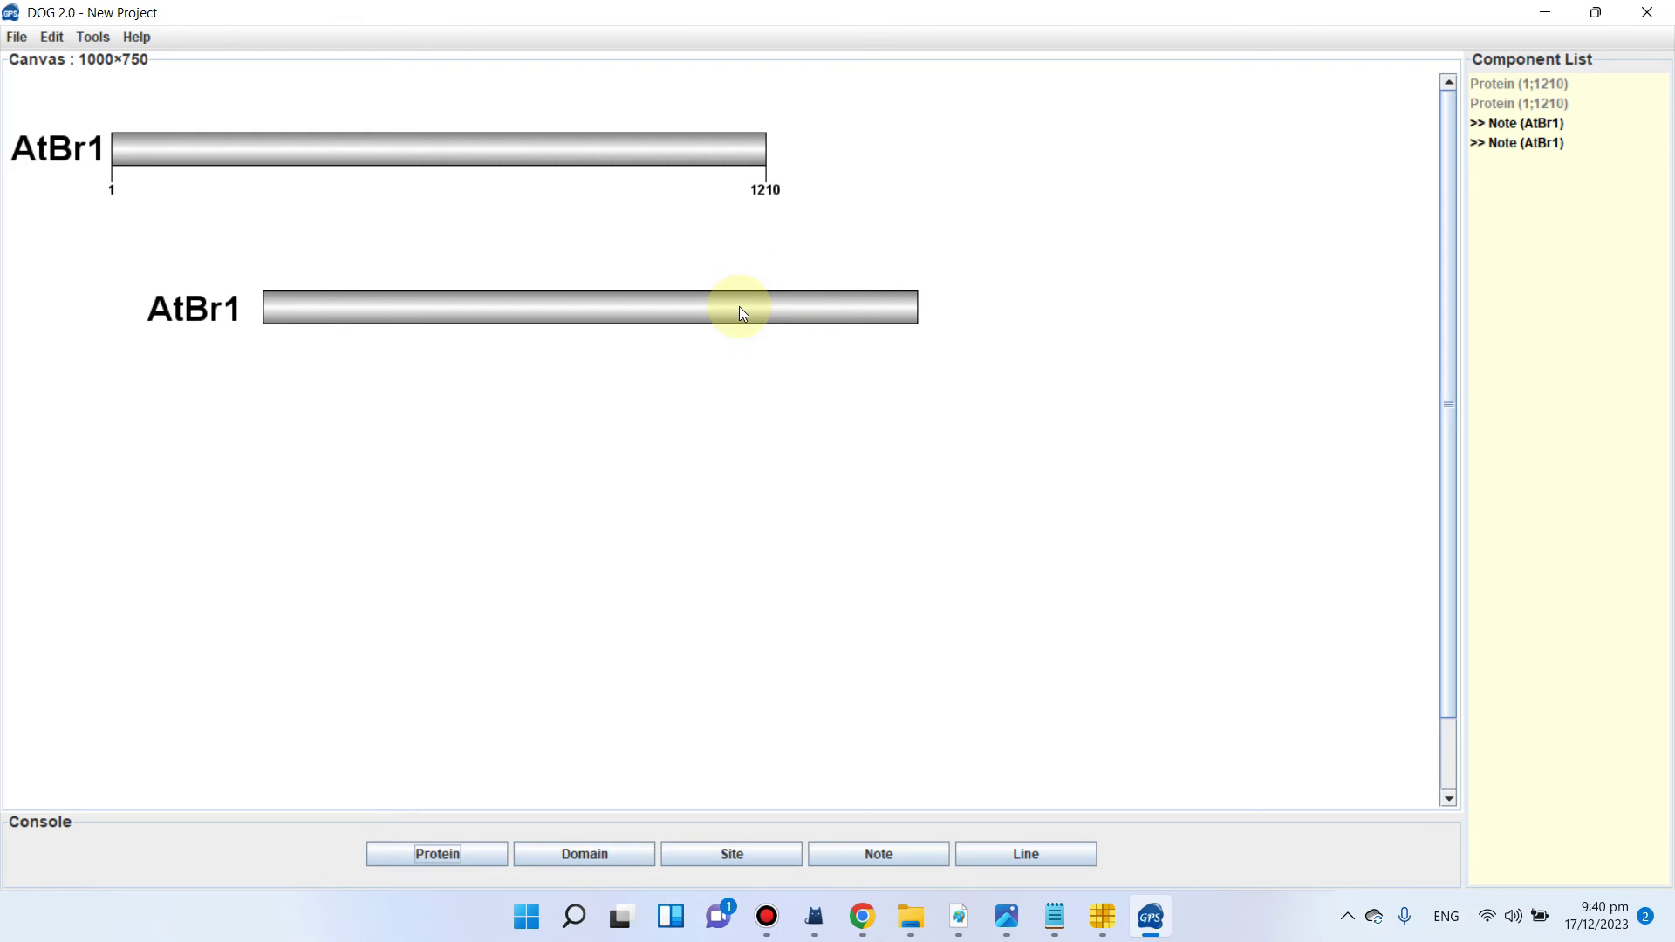
Step: Duplicate the lower AtBr1 bar, delete the surplus AtBr1 note, and align the copy directly beneath the original
right_click(740, 307)
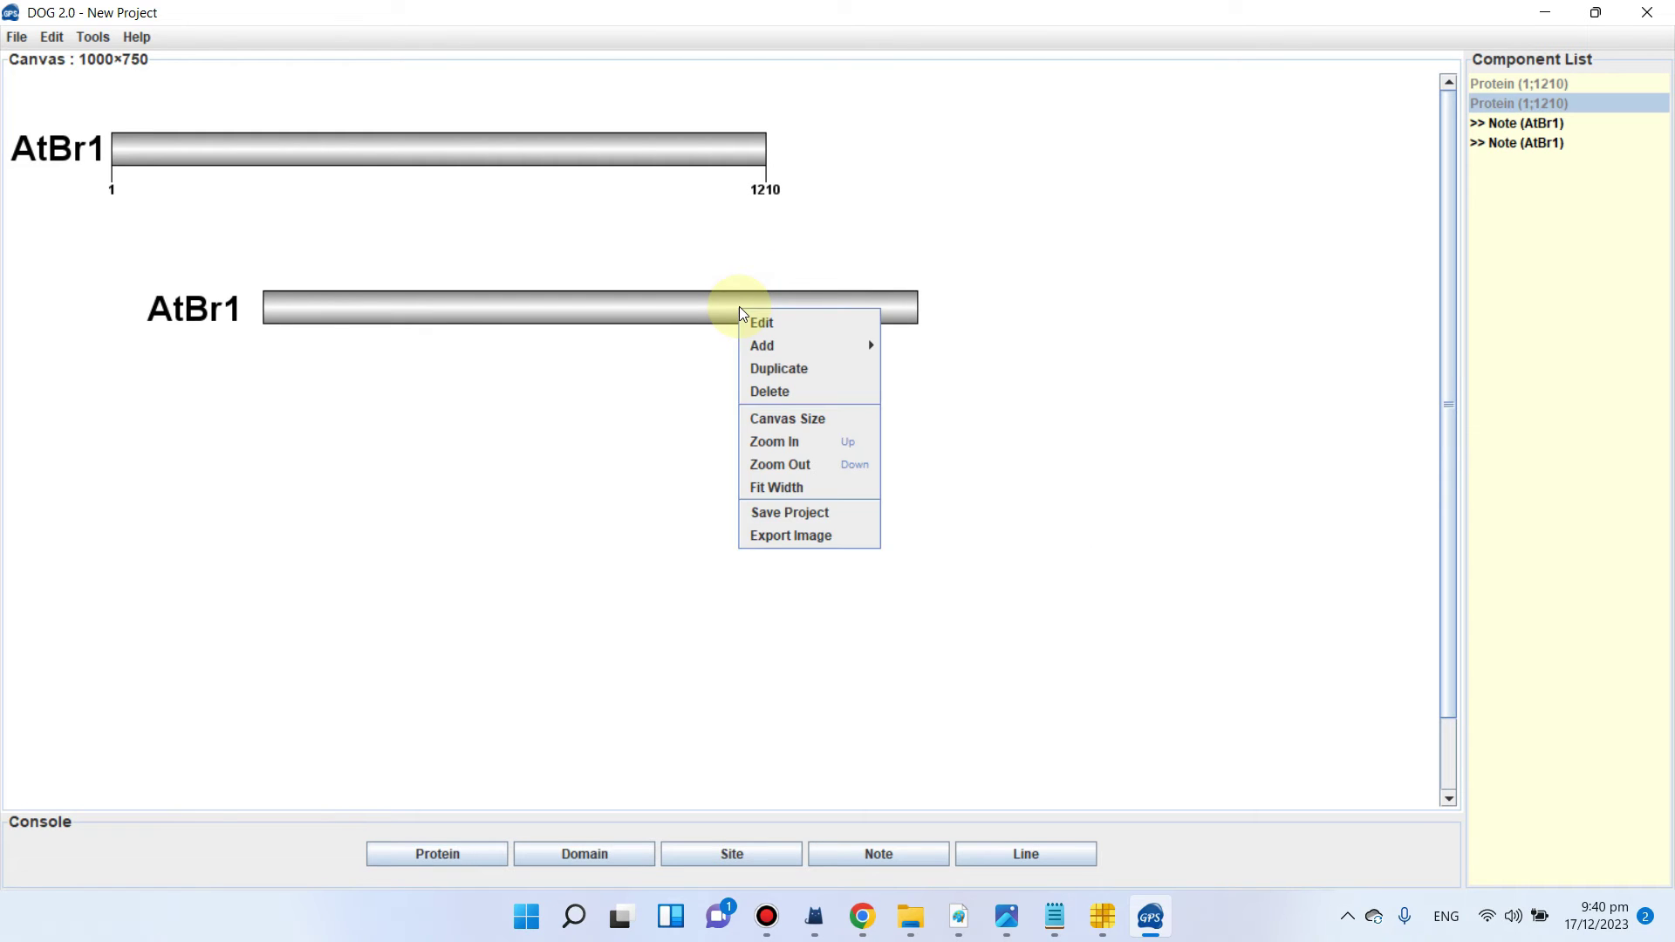
click(783, 369)
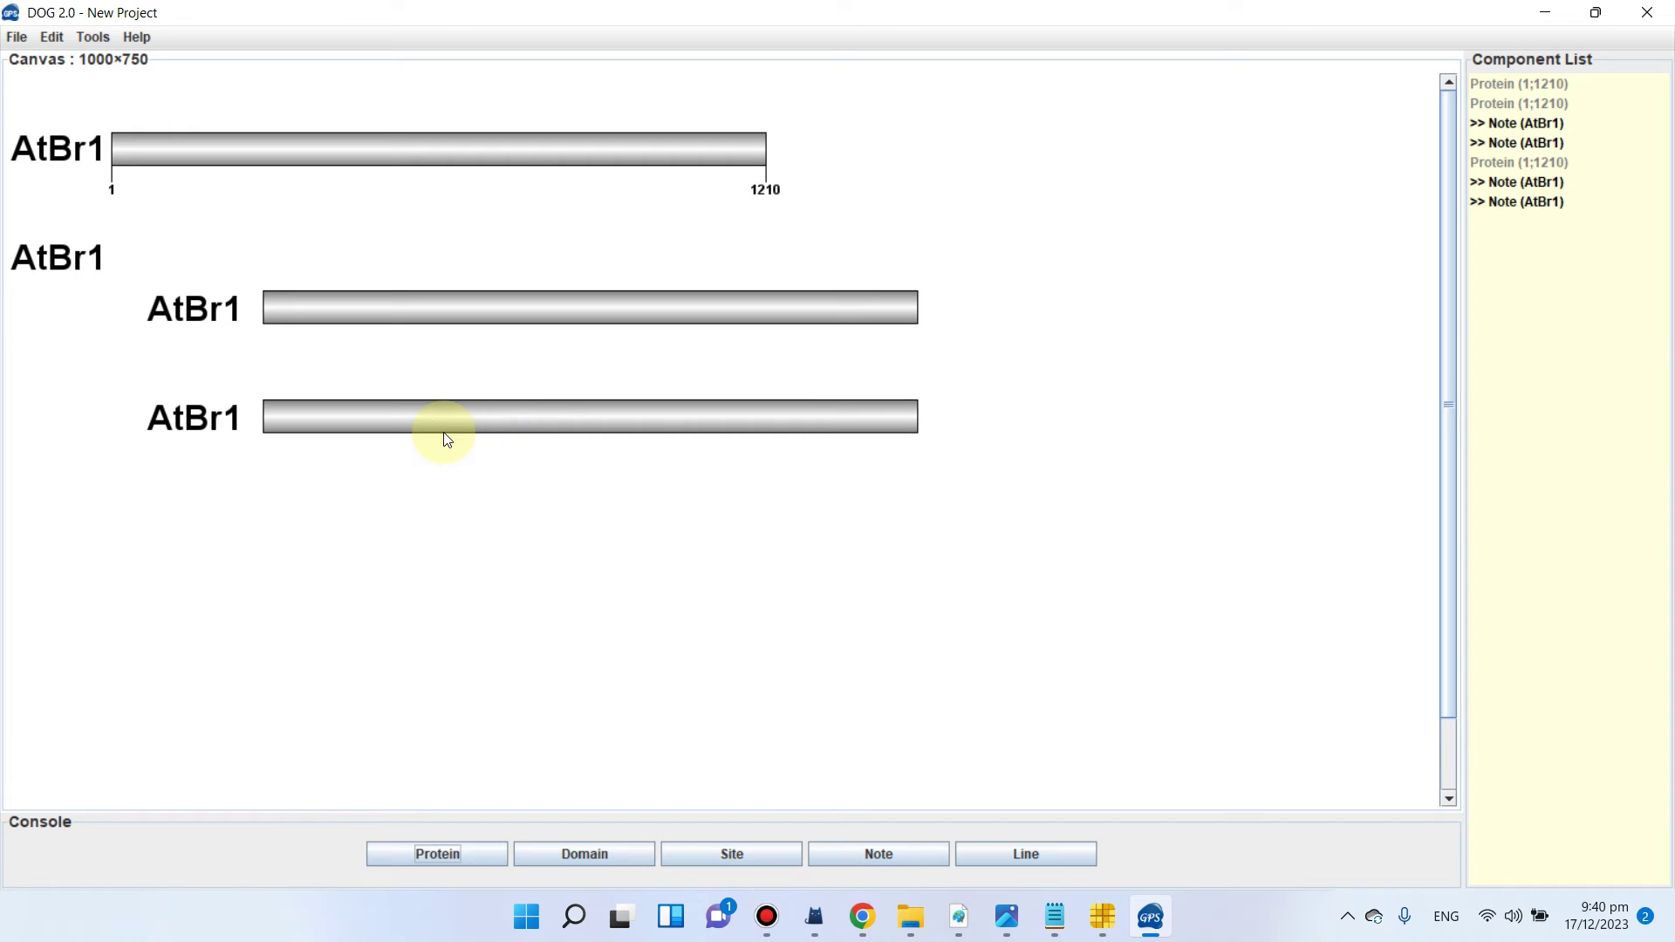
drag(46, 287, 94, 252)
right_click(93, 252)
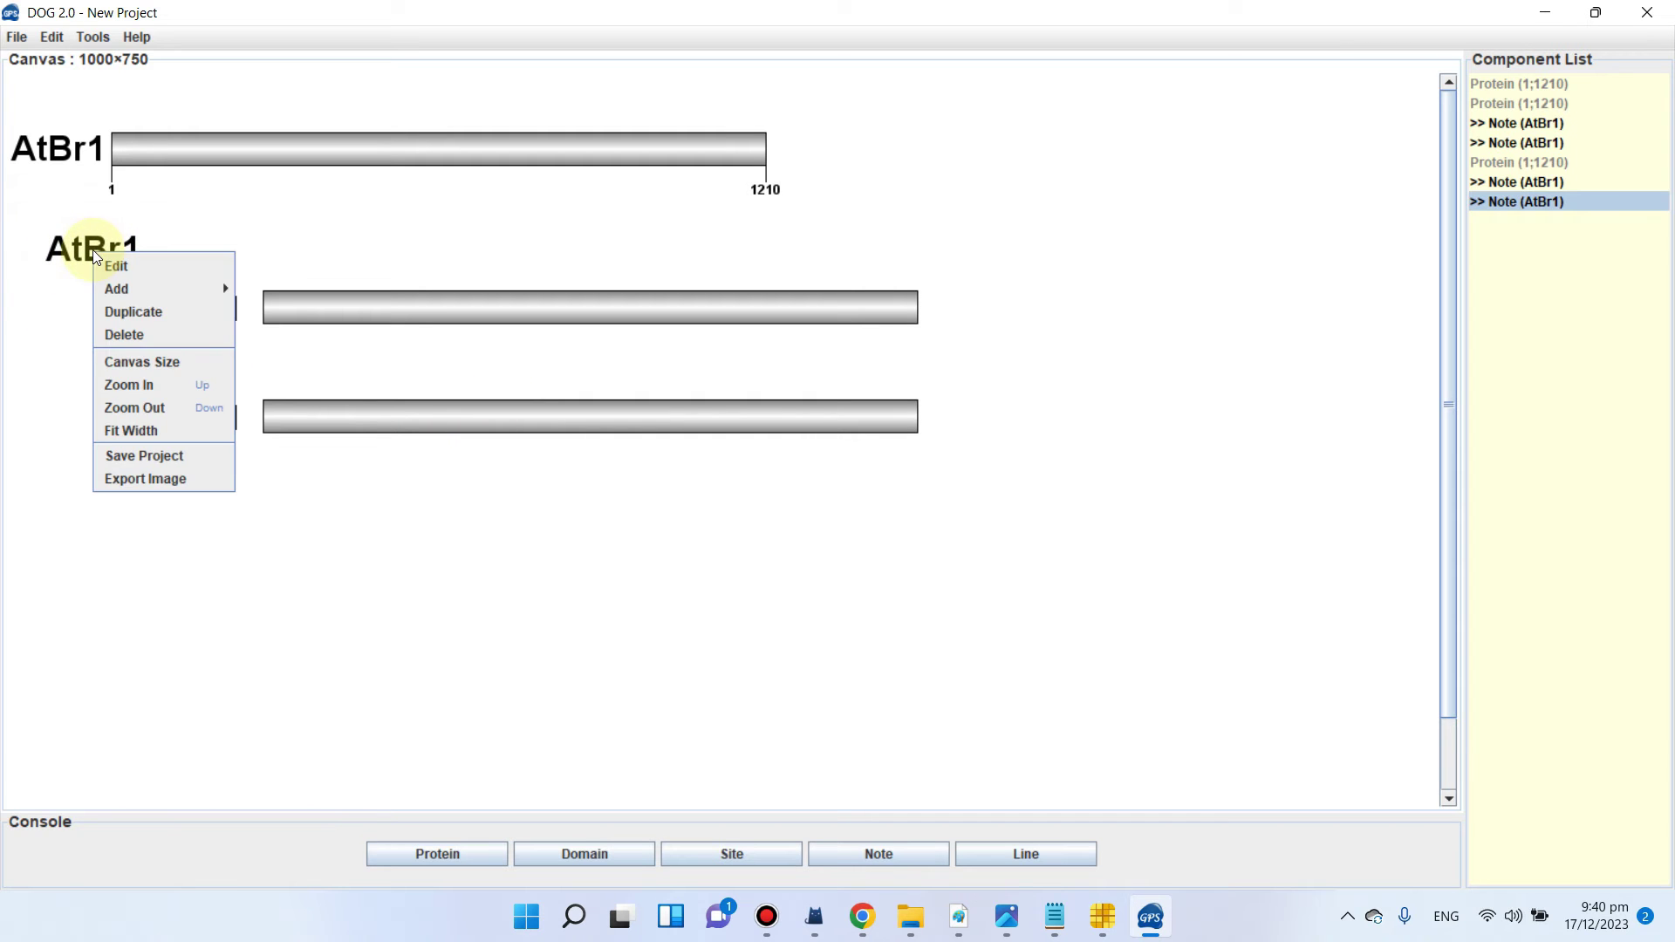
click(166, 328)
drag(329, 417, 588, 365)
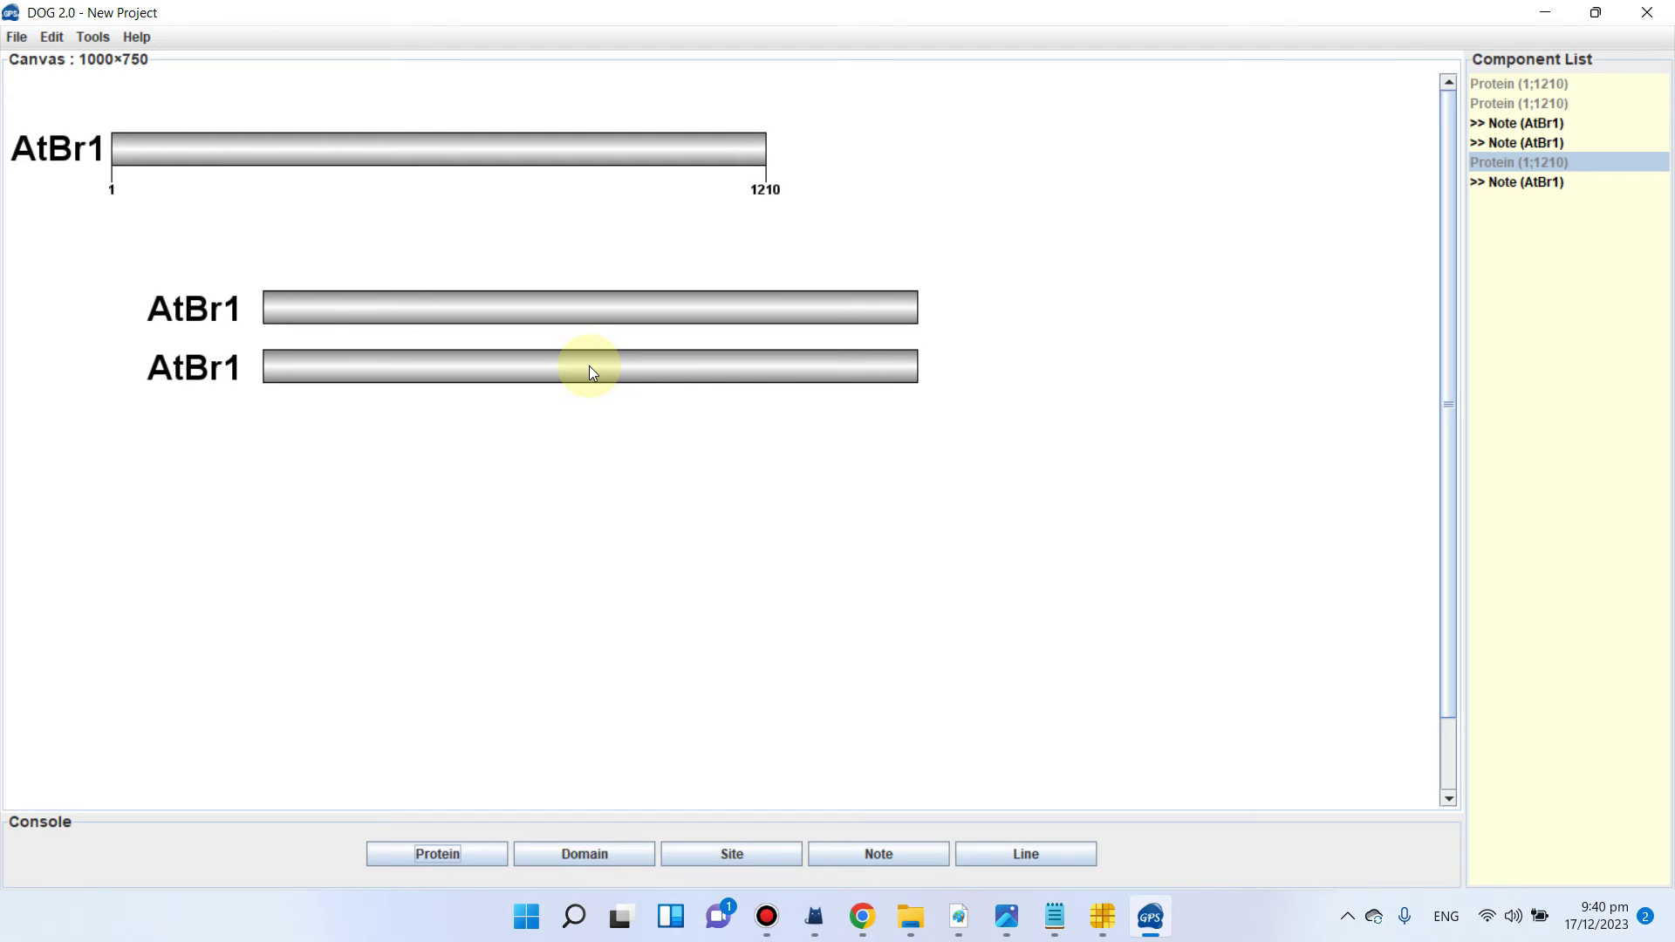
Step: Duplicate the lowest labelled protein bar three times in succession, stacking each copy evenly beneath the previous one
right_click(589, 365)
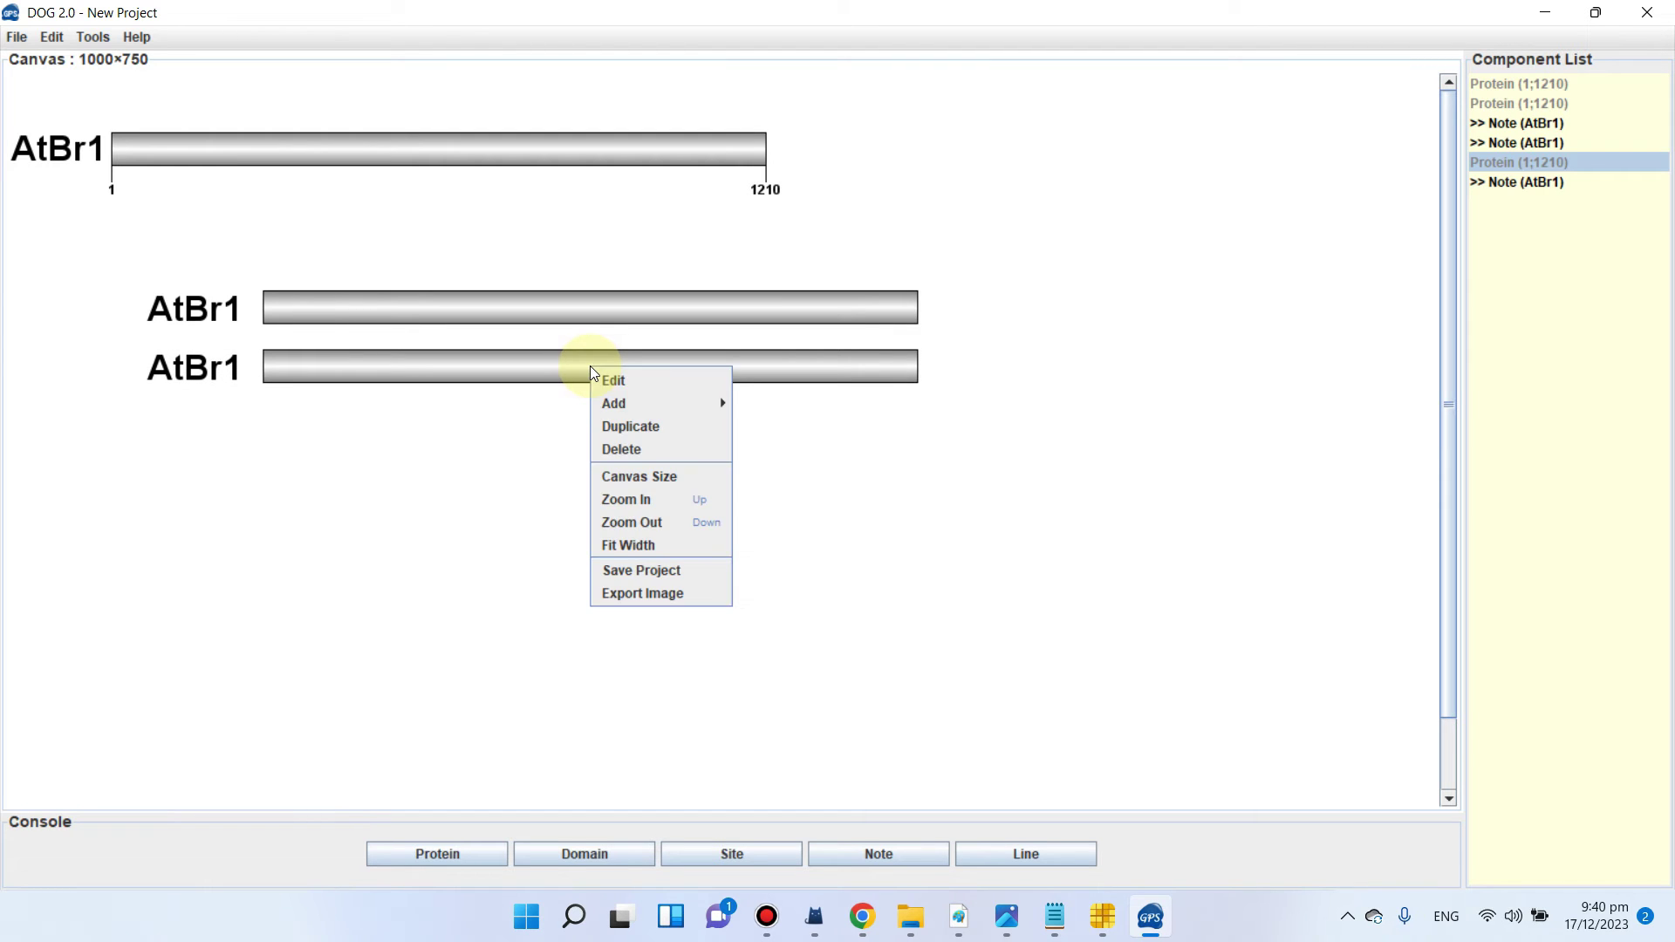
click(639, 425)
drag(539, 476, 592, 434)
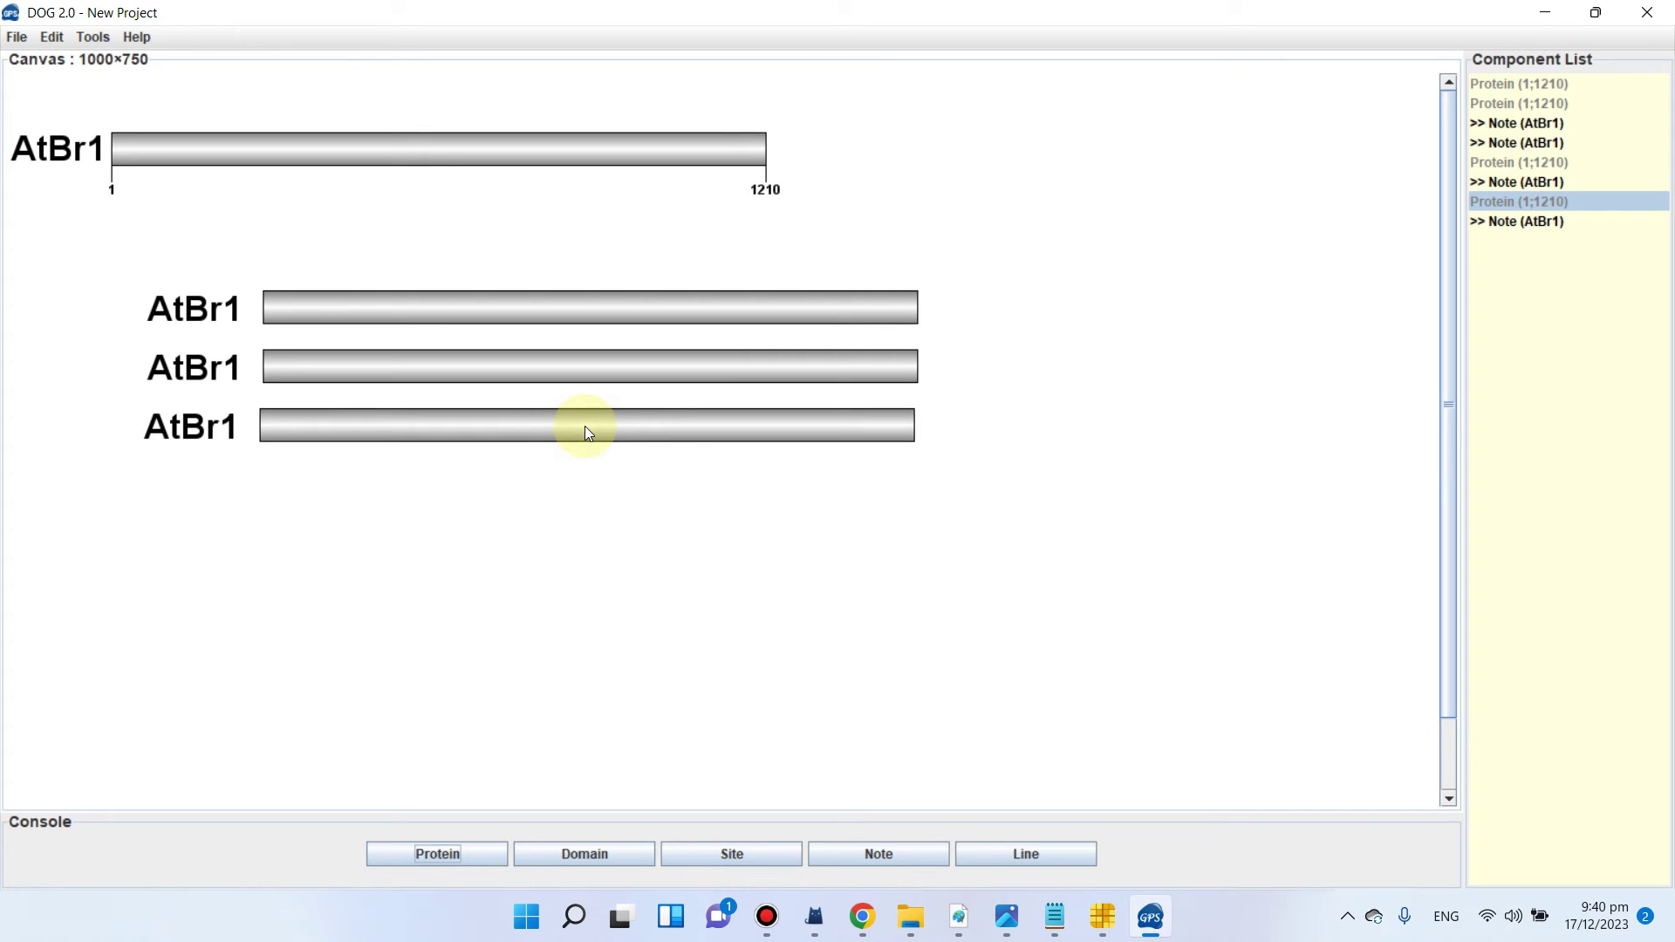
right_click(588, 433)
click(637, 489)
drag(468, 546, 584, 489)
right_click(584, 490)
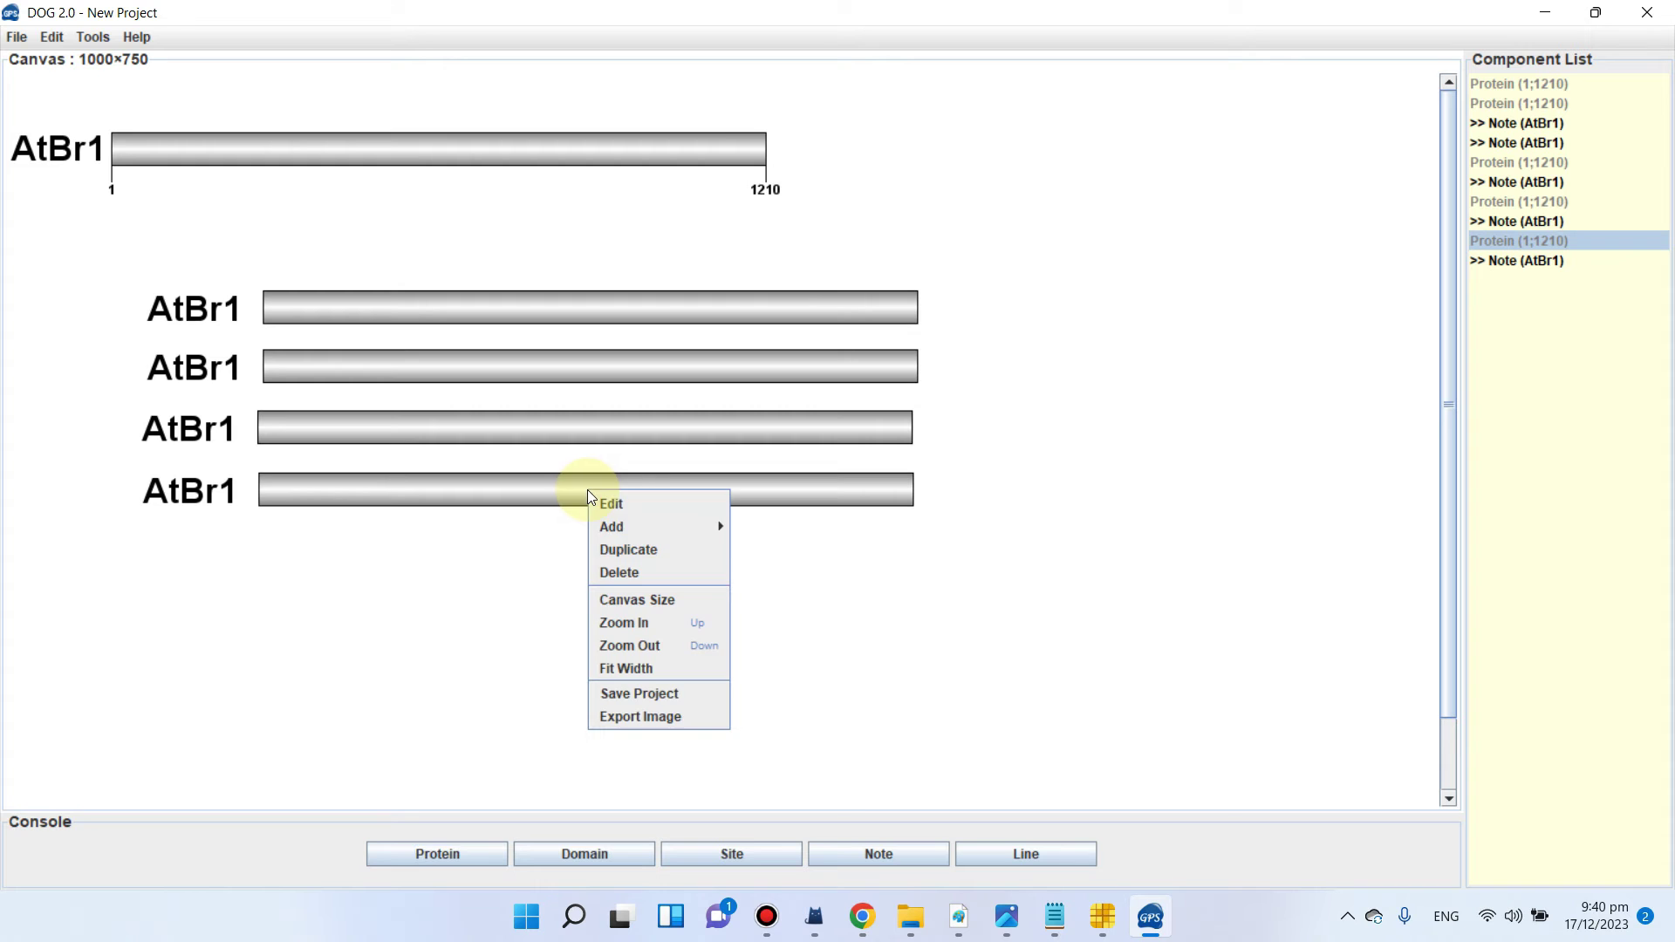
click(636, 547)
drag(498, 612, 583, 548)
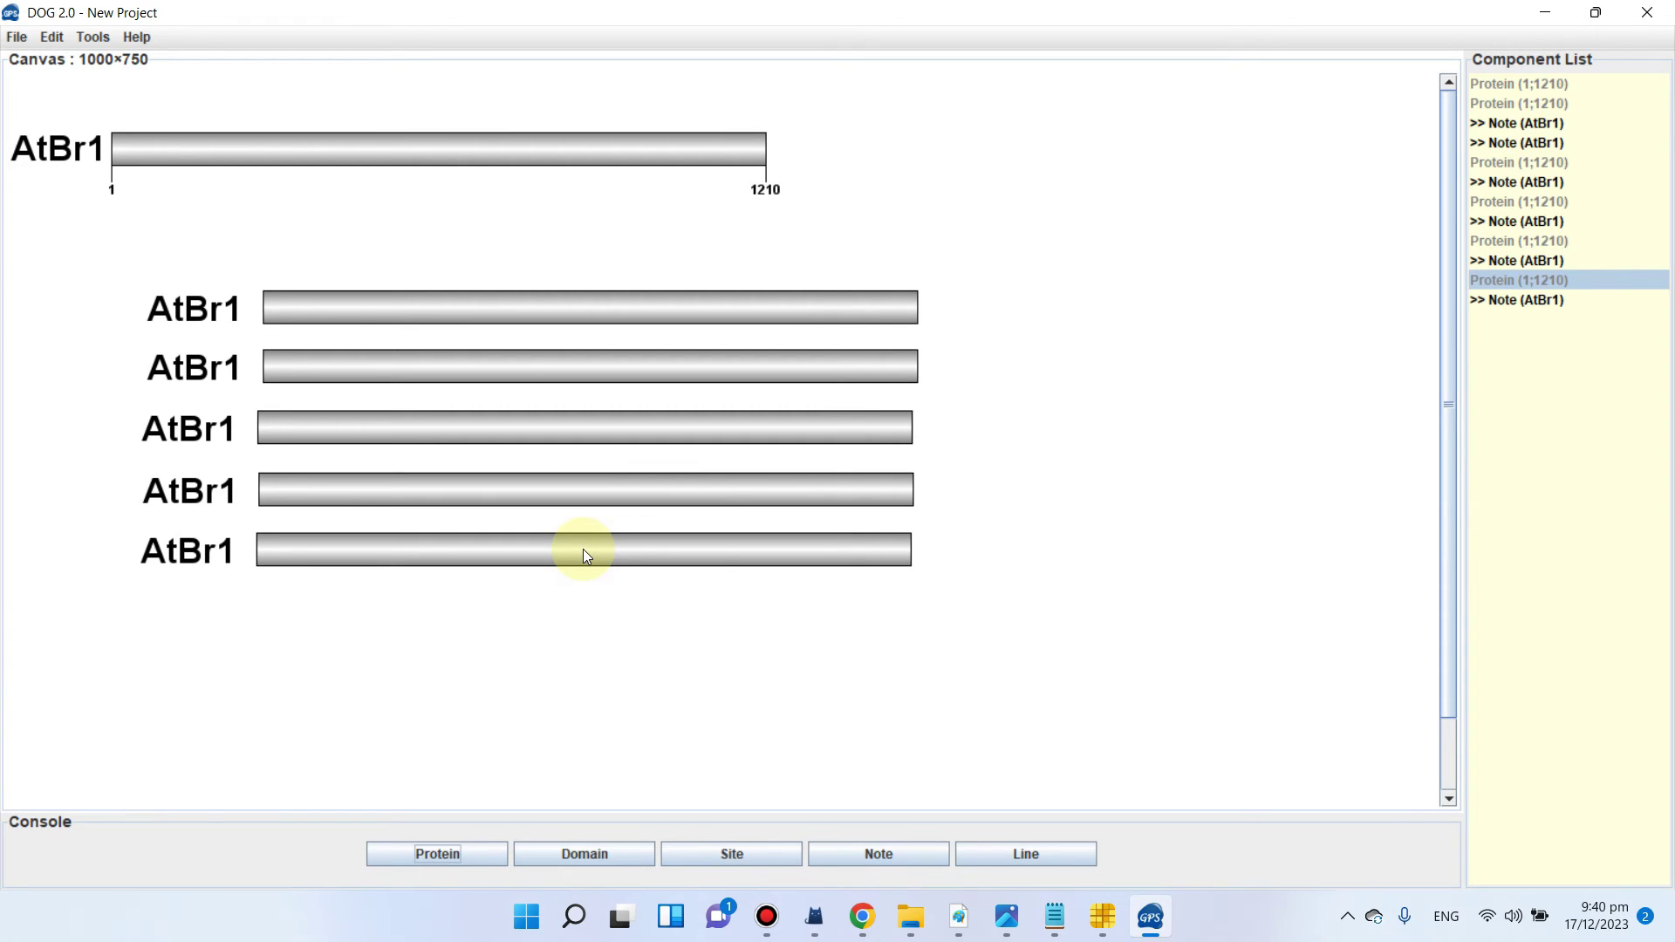
right_click(583, 548)
click(599, 568)
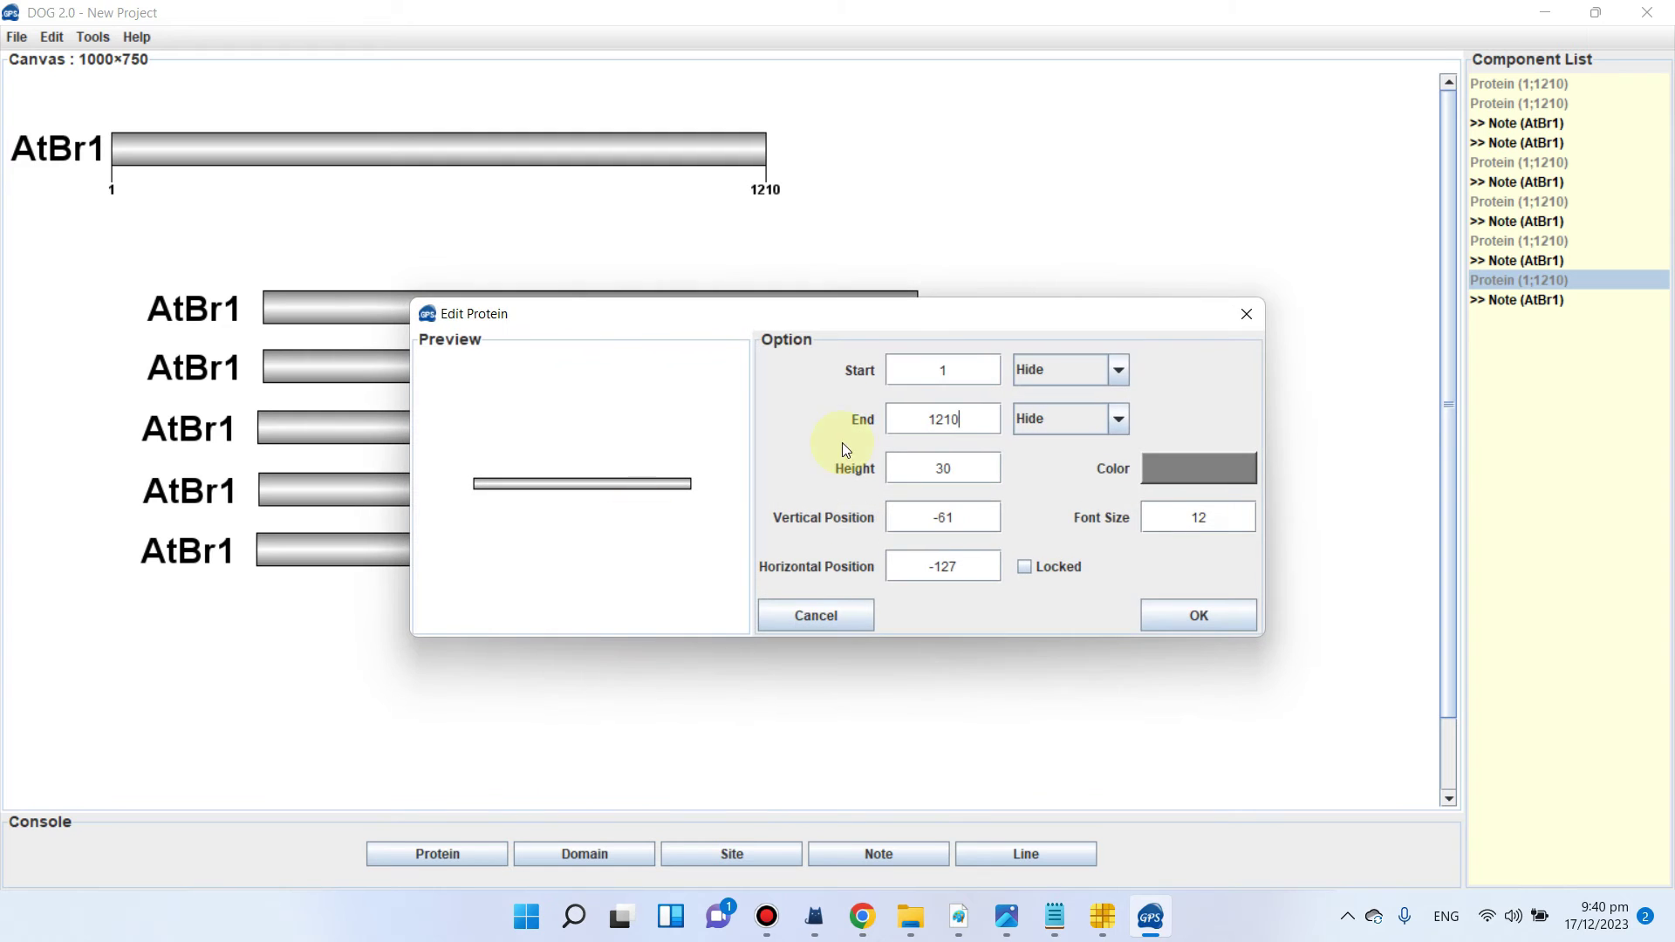
click(1245, 316)
Step: Duplicate the lowest AtBr1 bar once more and place the copy beneath it as the sixth bar of the stack
right_click(550, 536)
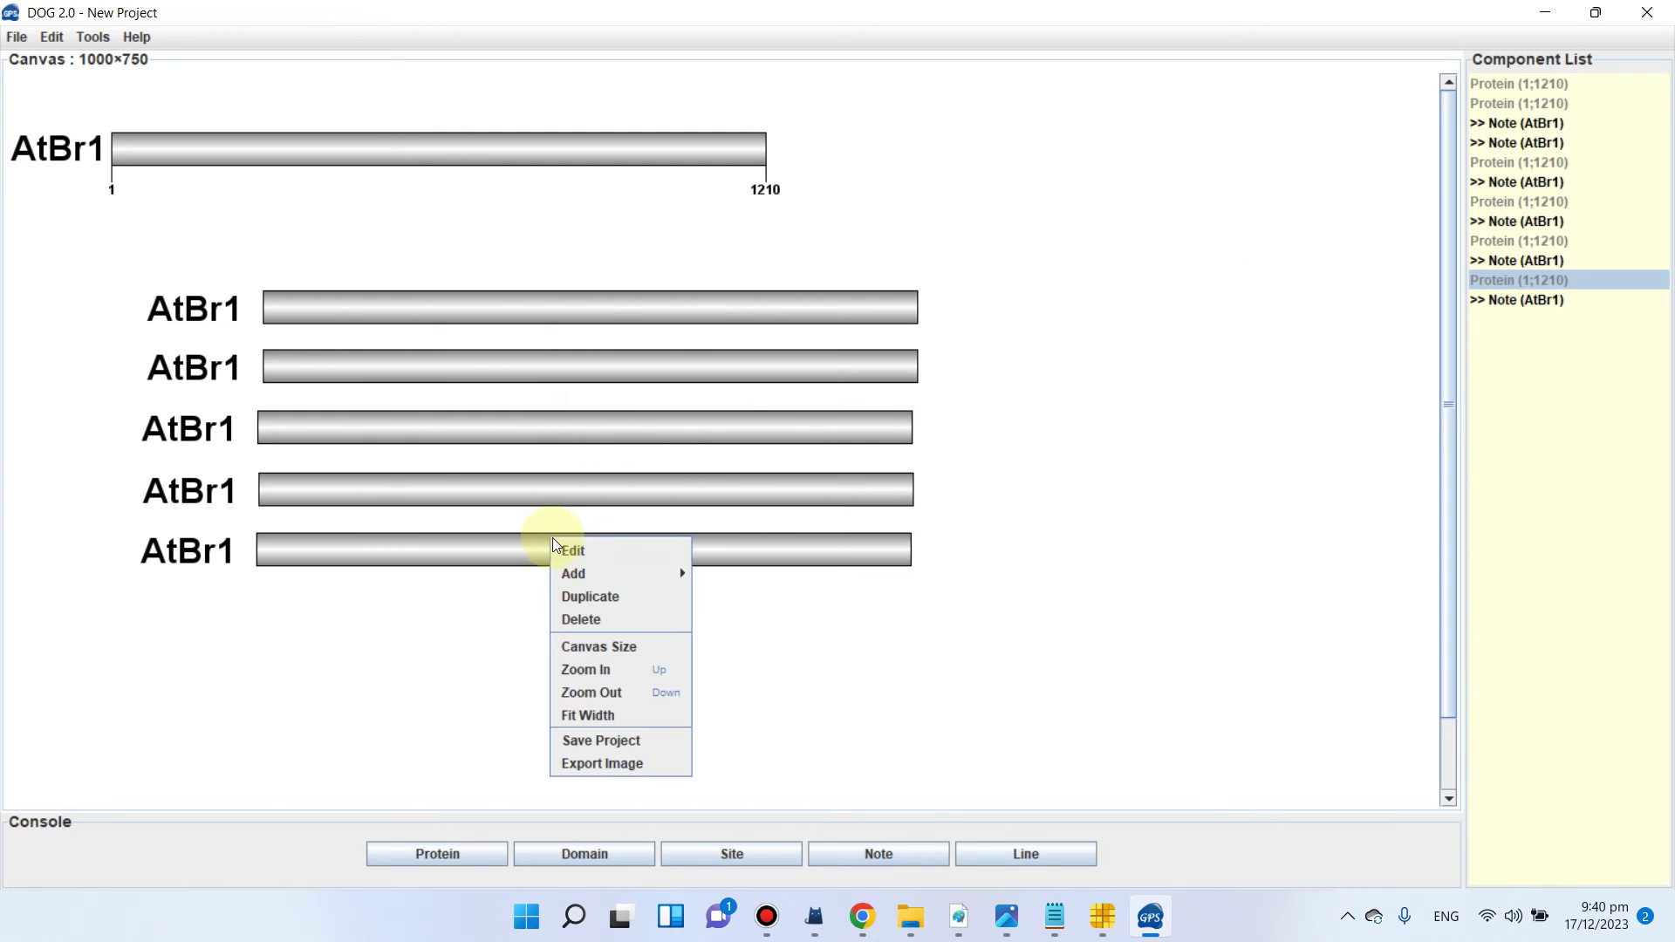
mouse_move(590, 578)
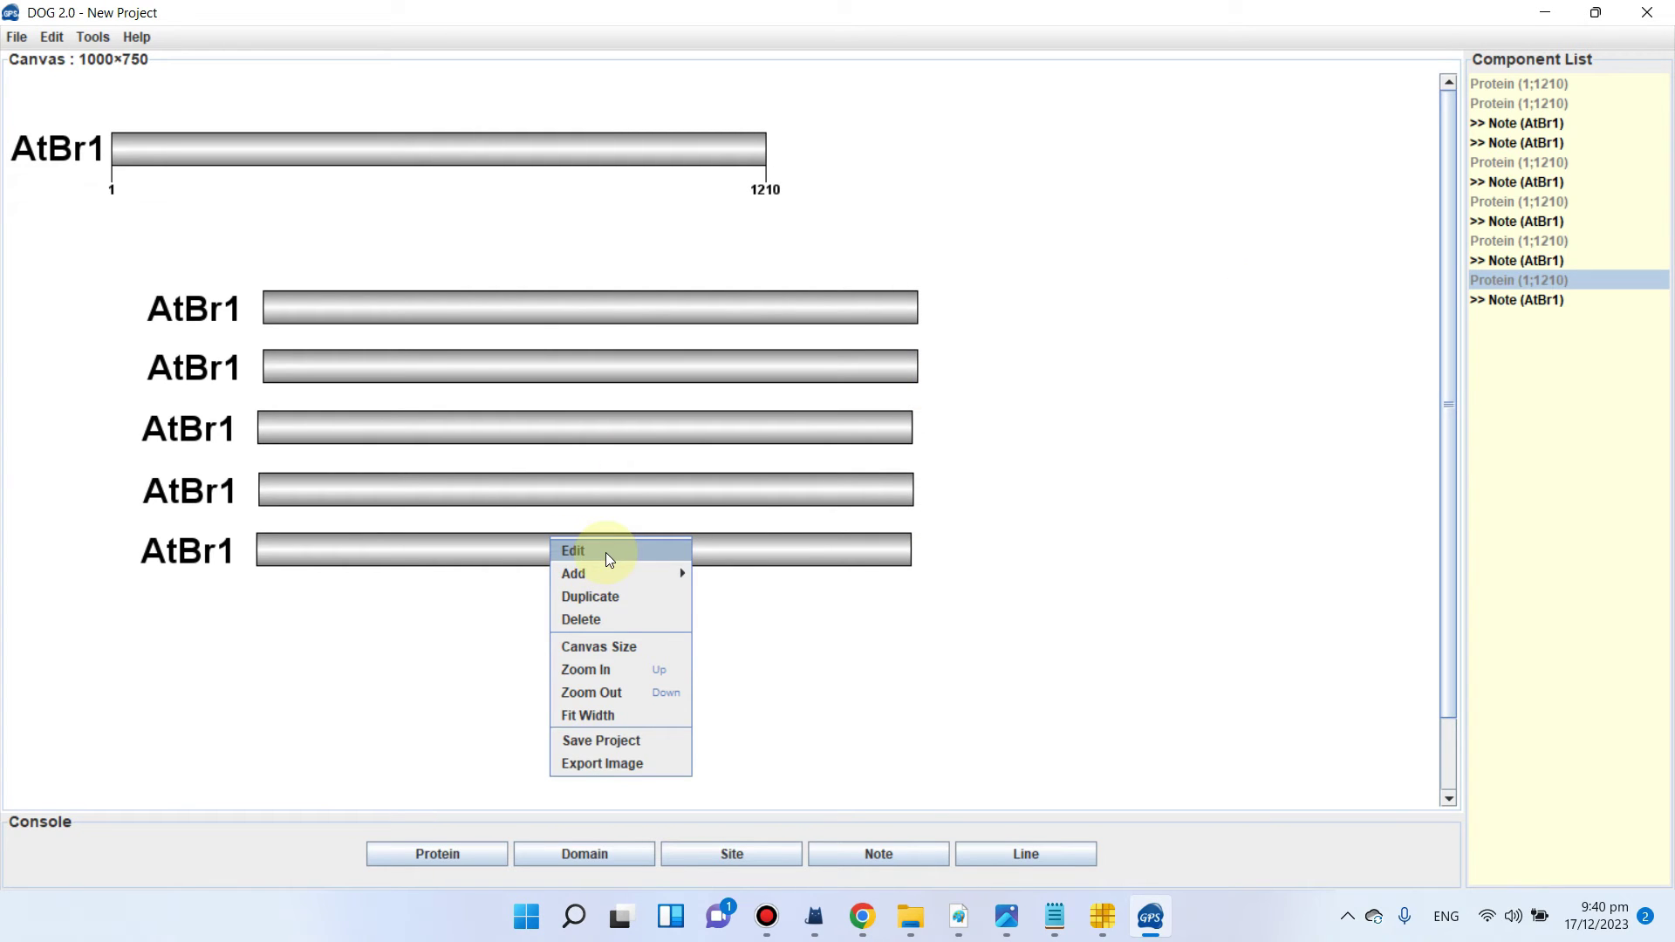
click(593, 595)
drag(492, 653, 581, 610)
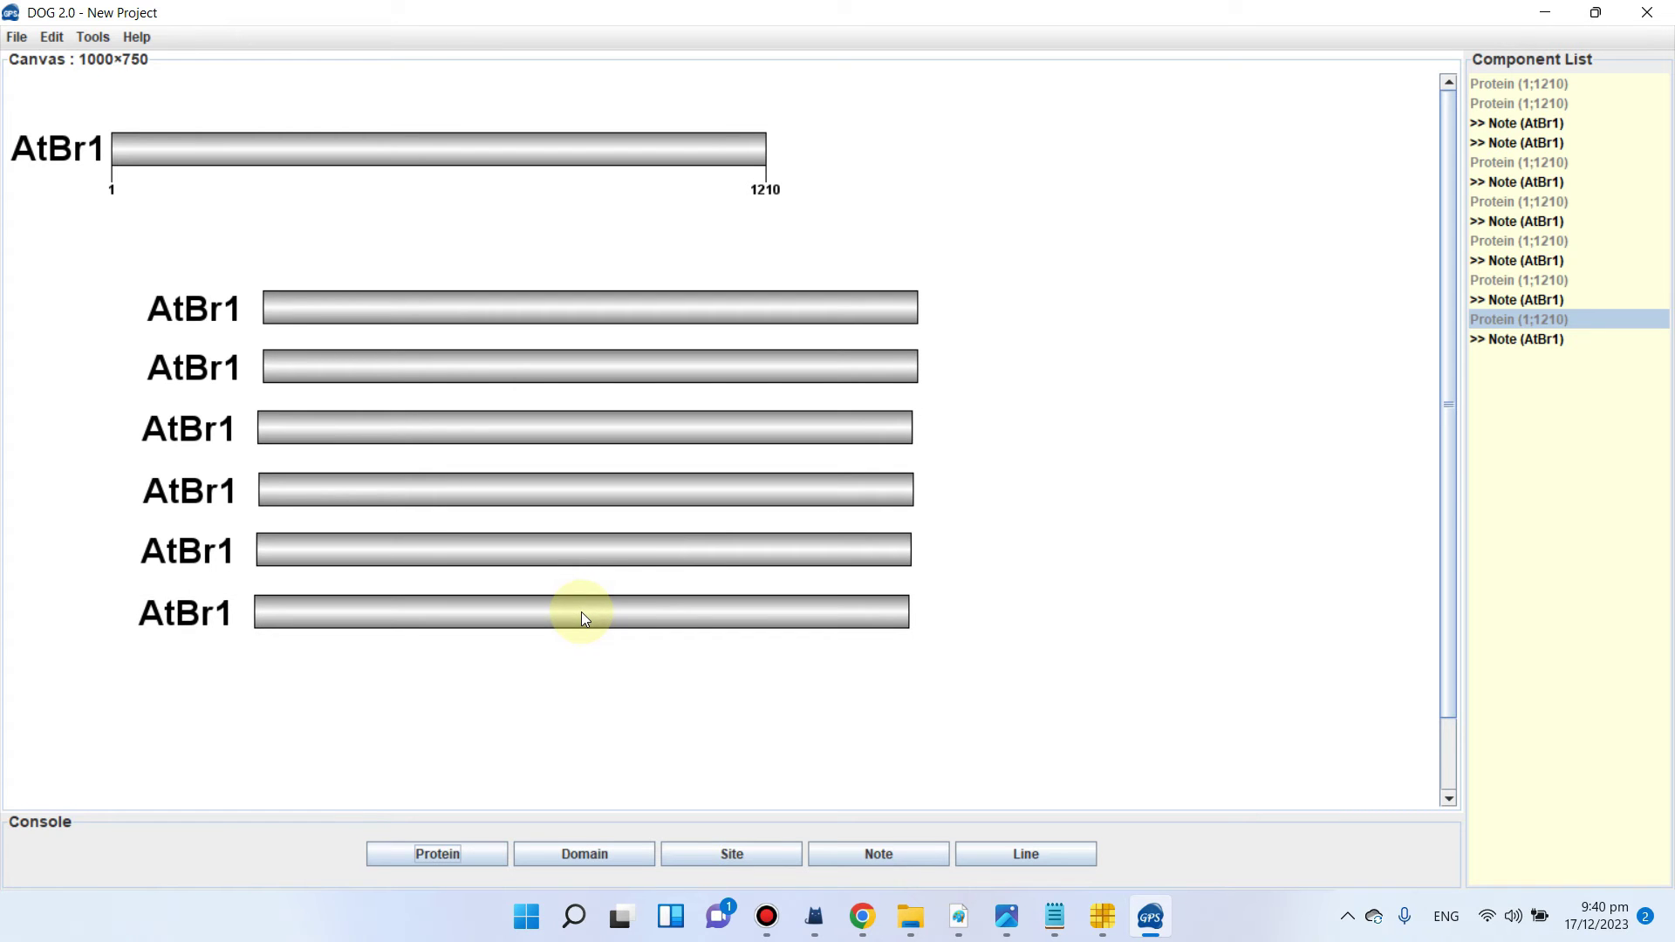
Step: Switch to the ScanProsite results in Chrome and look up the AtBr1 bromodomain's start and end positions
click(875, 921)
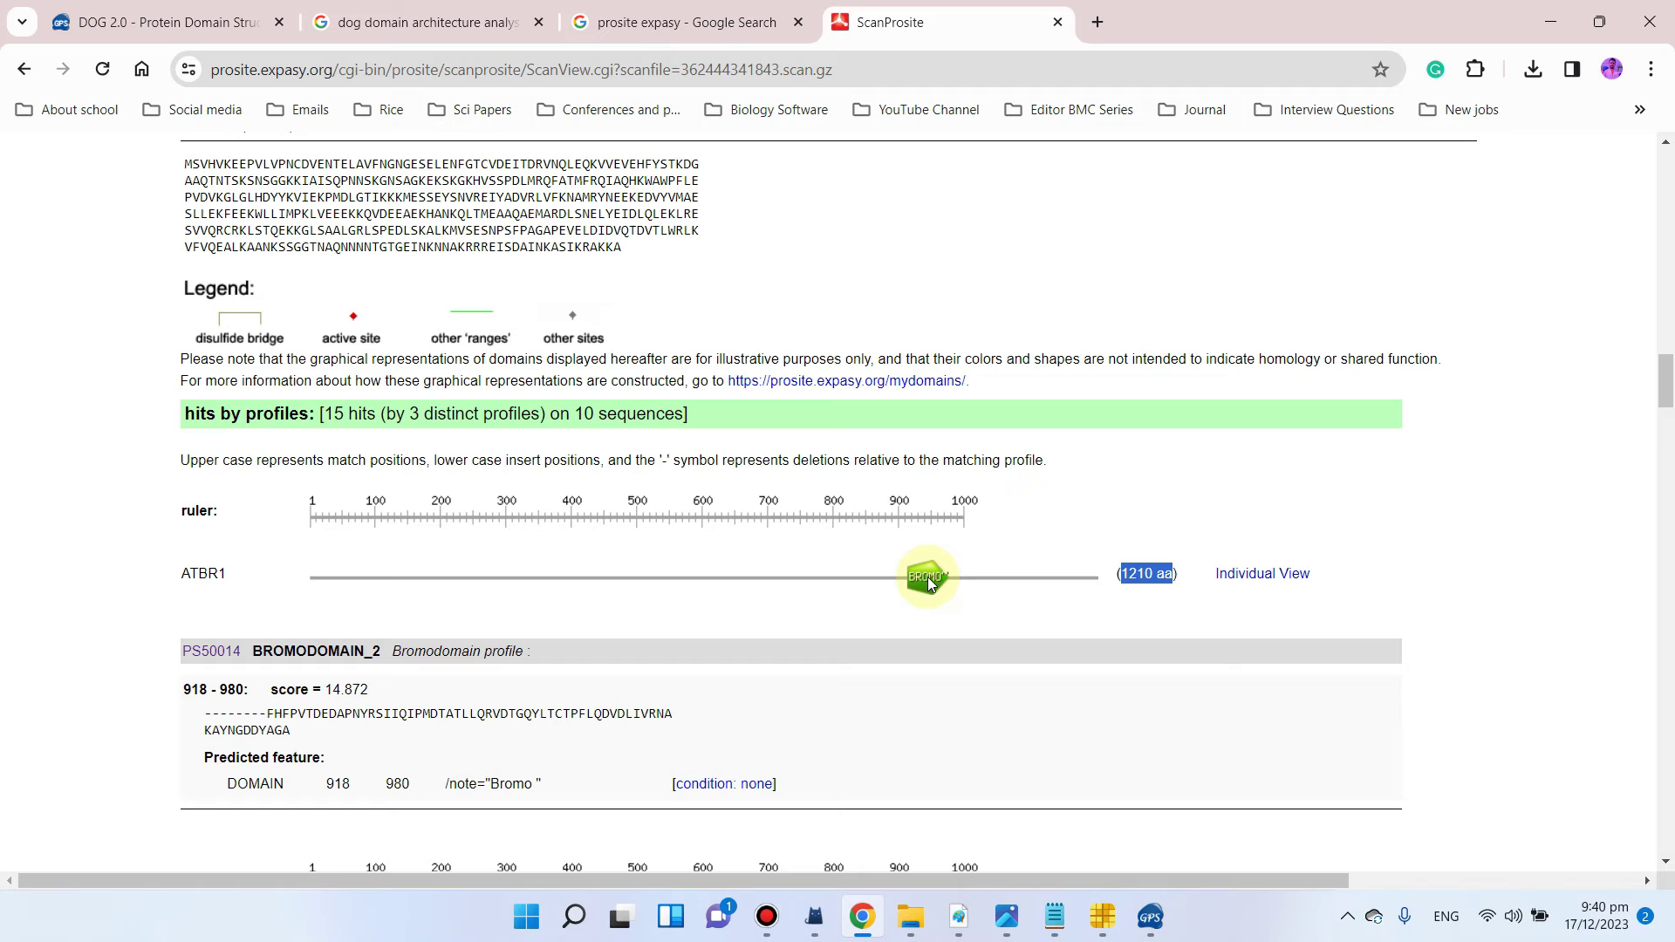
scroll(269, 698, down, 1)
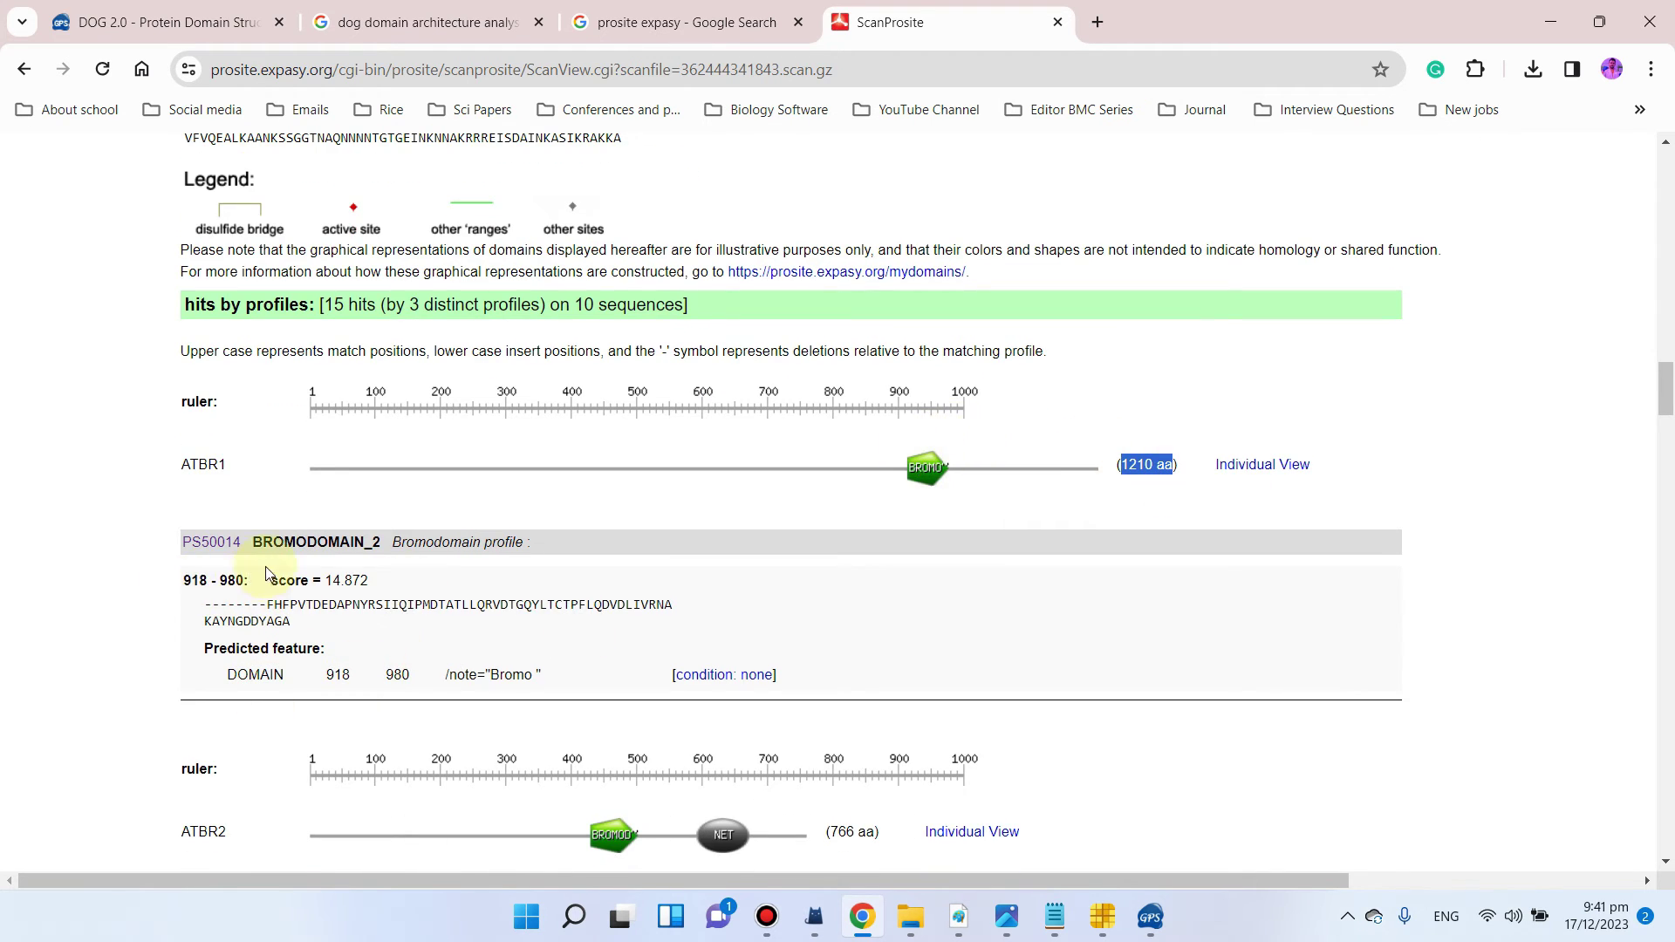
click(1550, 19)
Step: Start adding a domain to the first bar of the stack in DOG 2.0, with start 918 and end 980
click(555, 311)
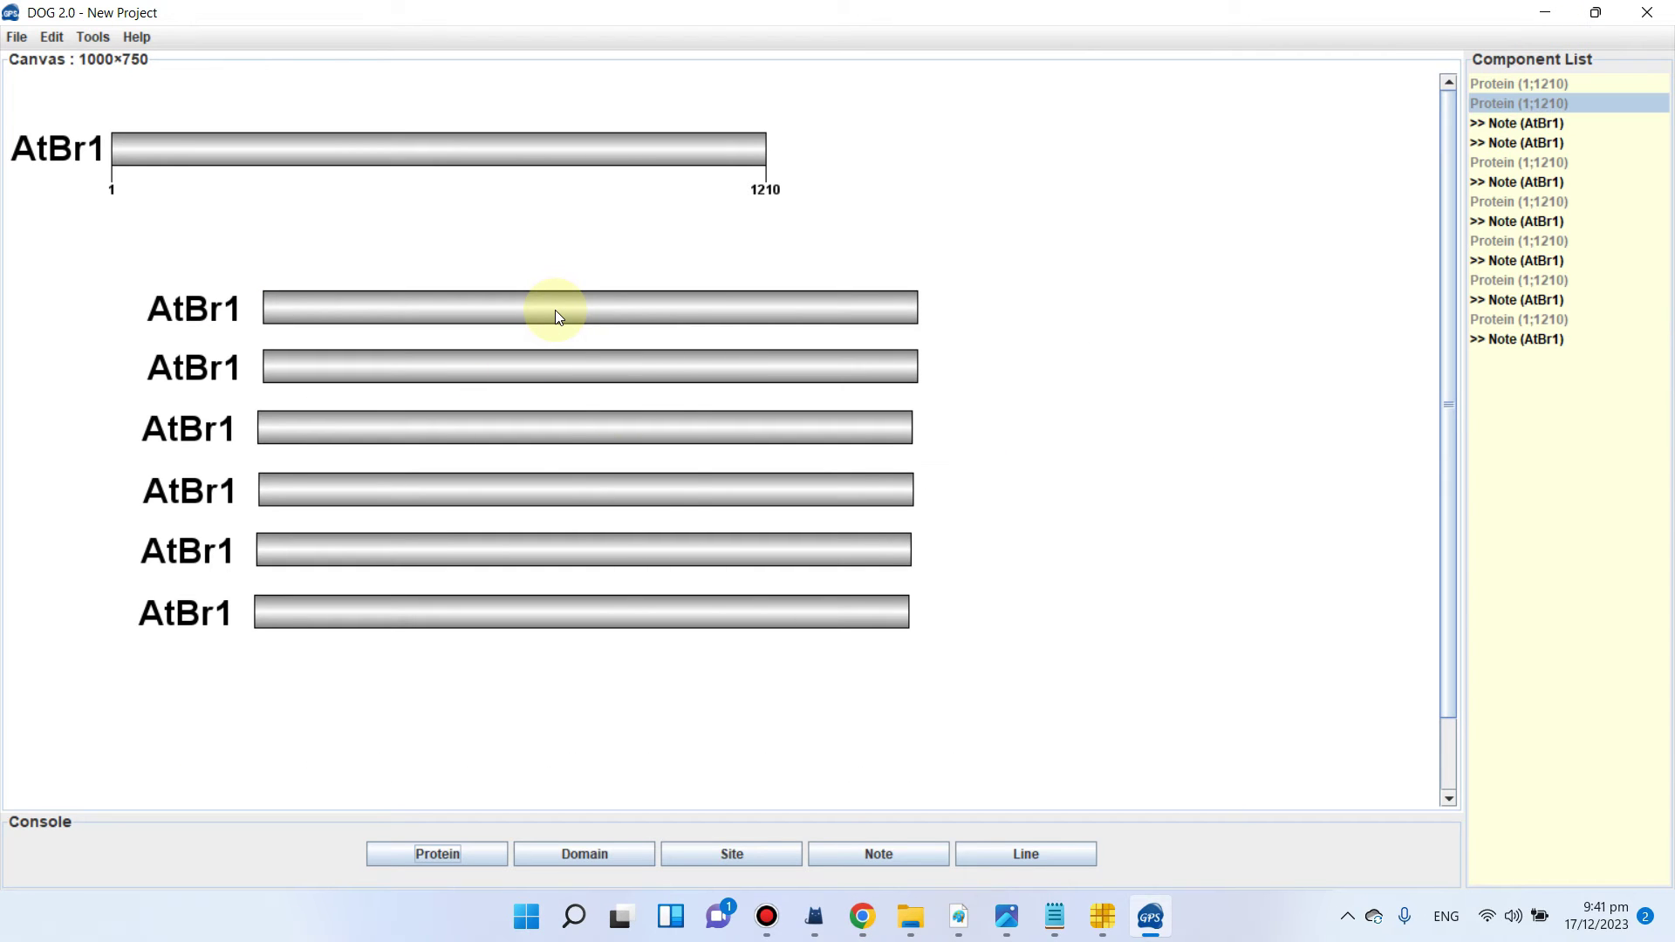
right_click(555, 310)
mouse_move(622, 357)
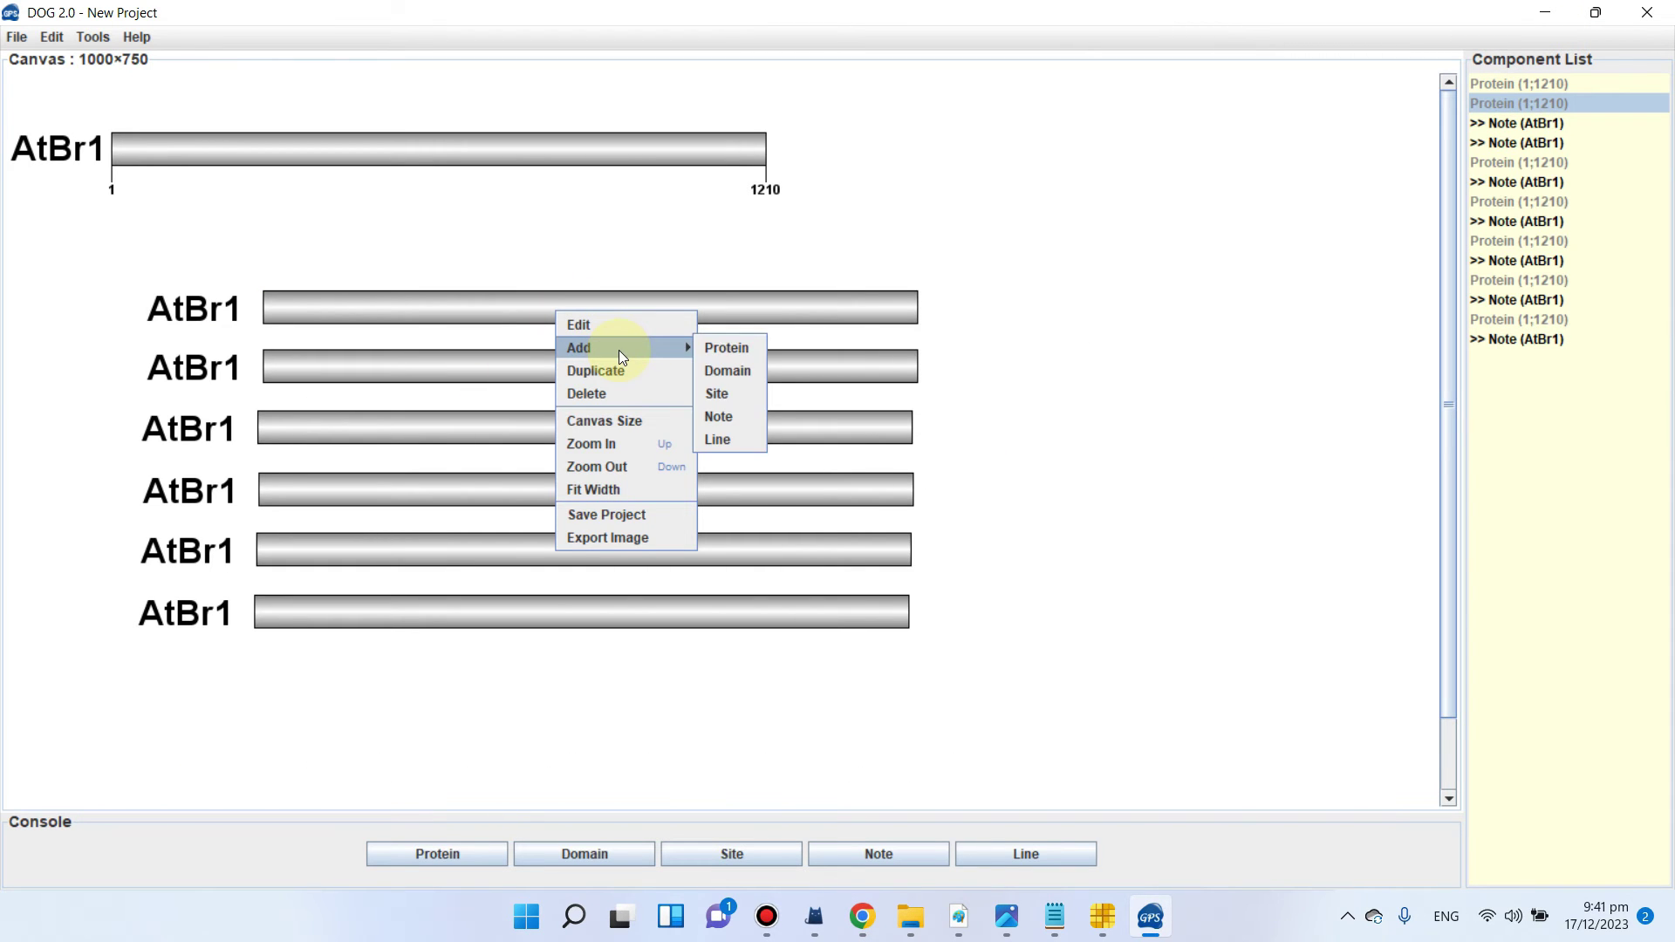
click(729, 370)
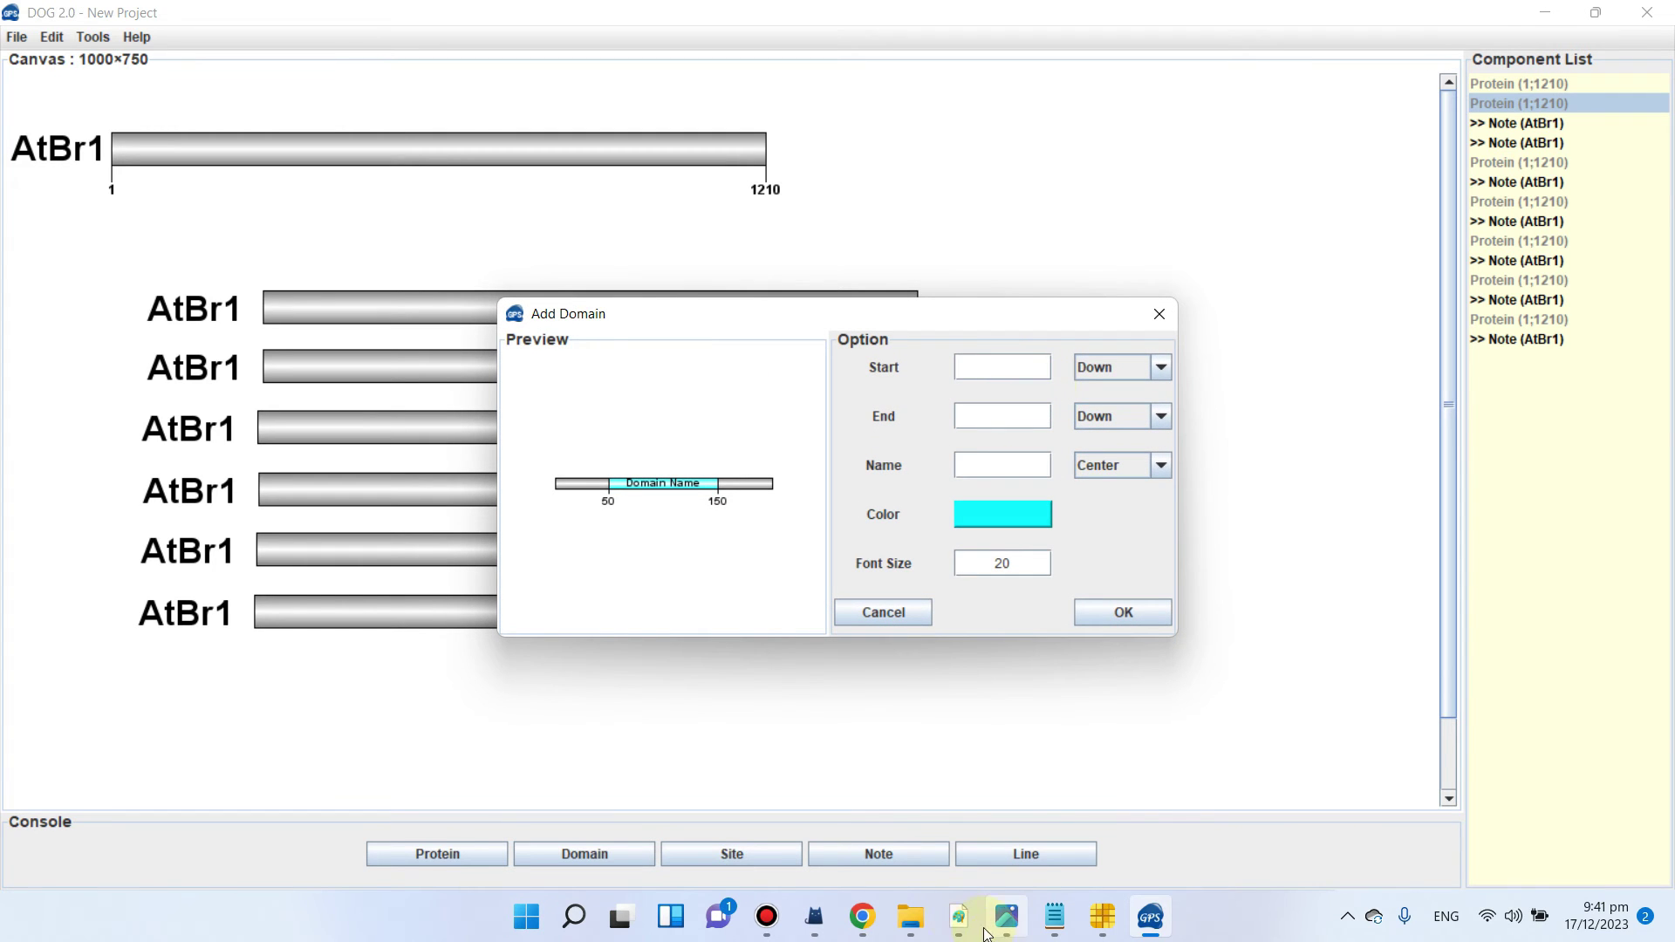
click(862, 916)
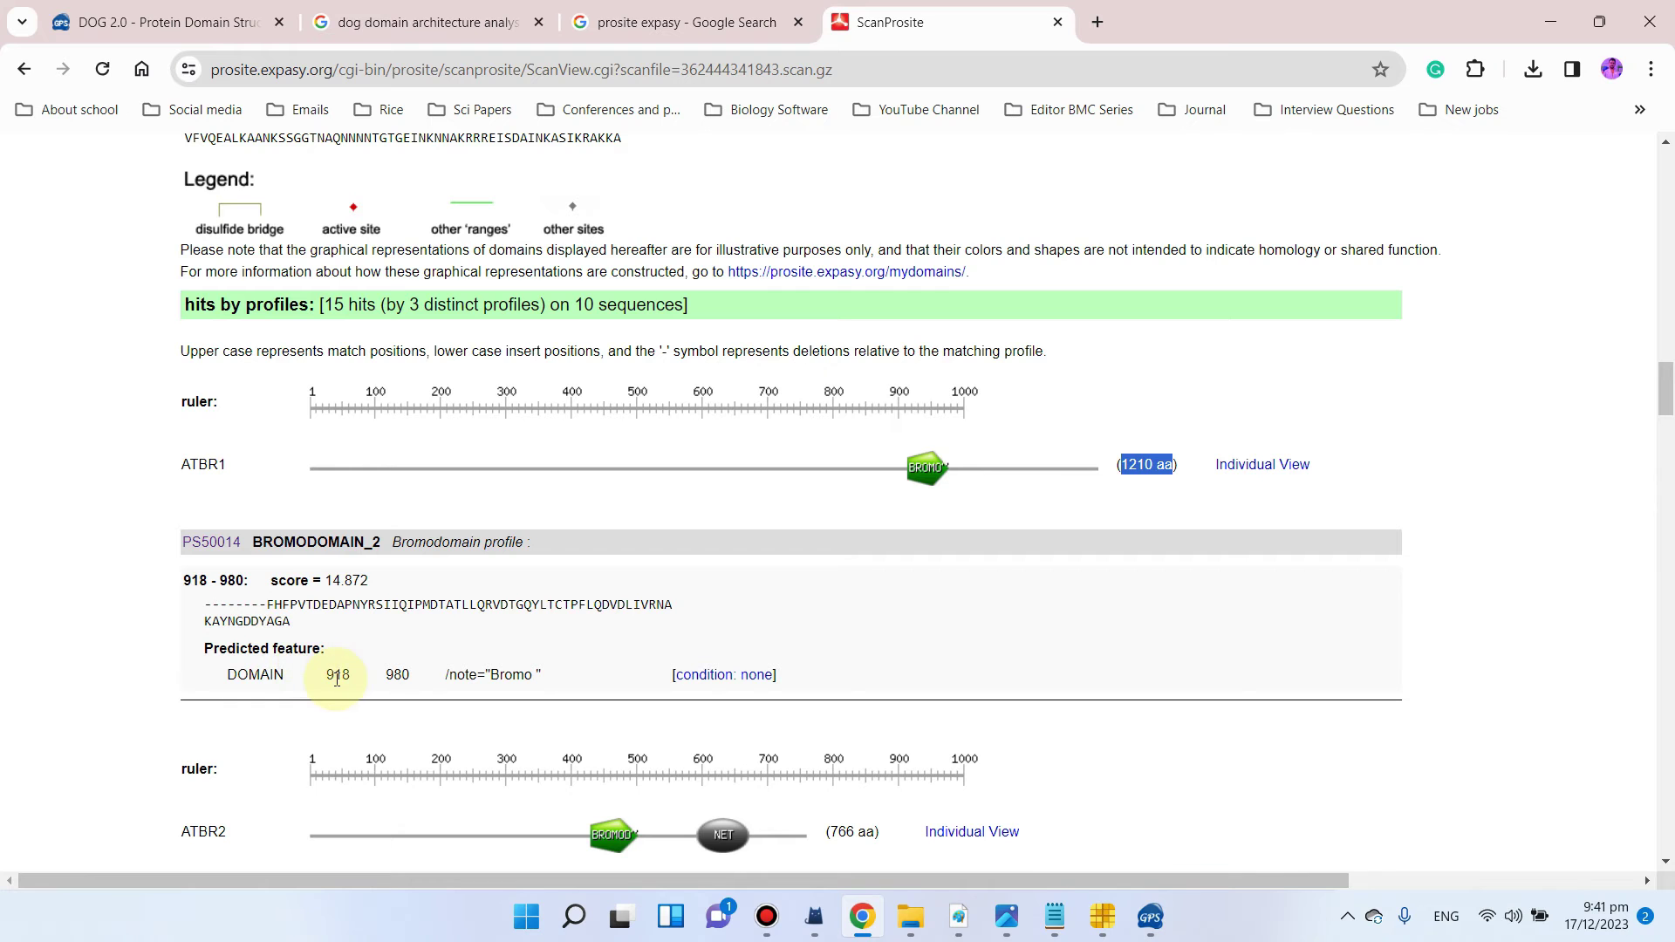
click(1550, 13)
text(918)
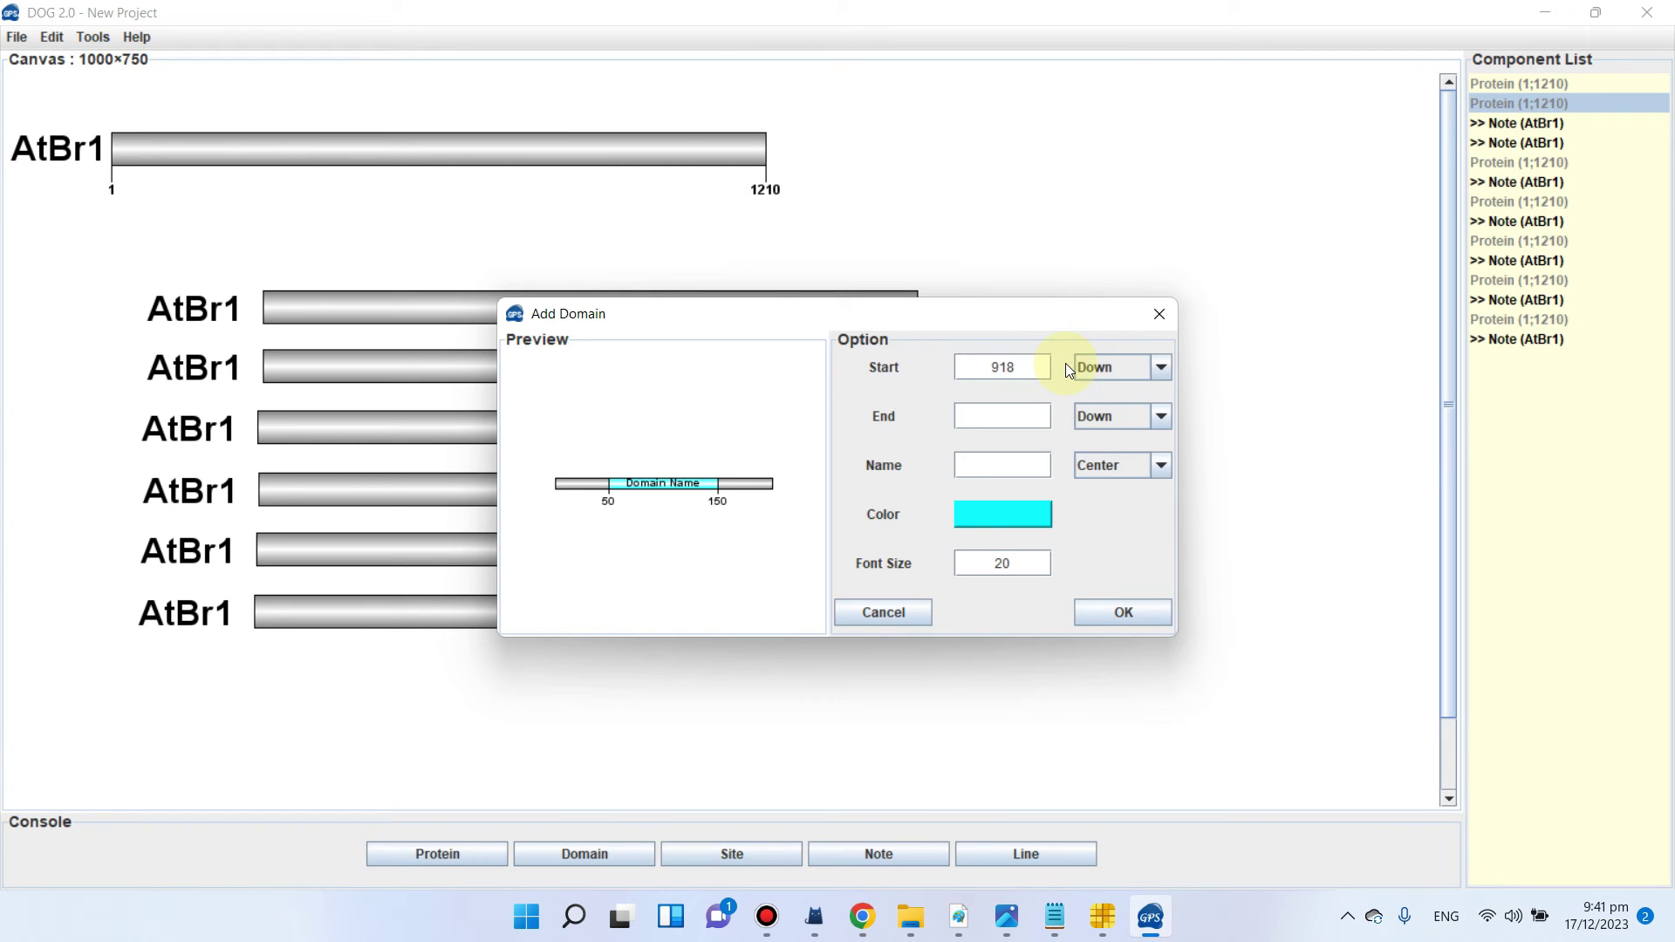
click(1008, 416)
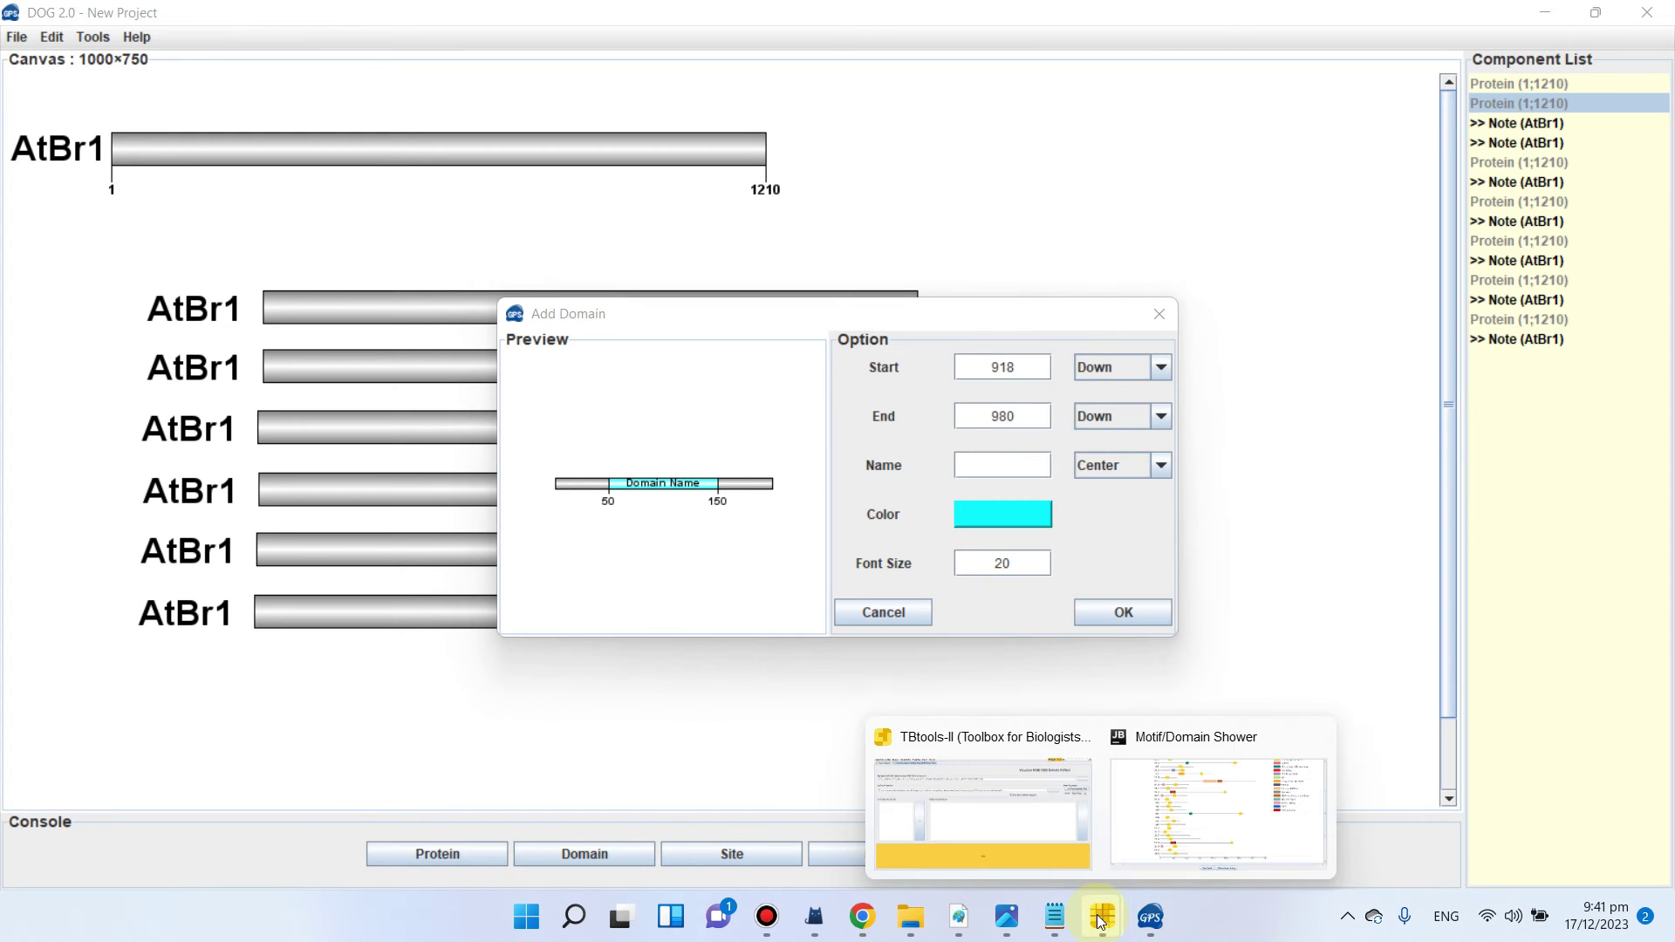
Step: Check the bromodomain's colour in the ScanProsite graphic and set the new domain's colour to light green
click(862, 916)
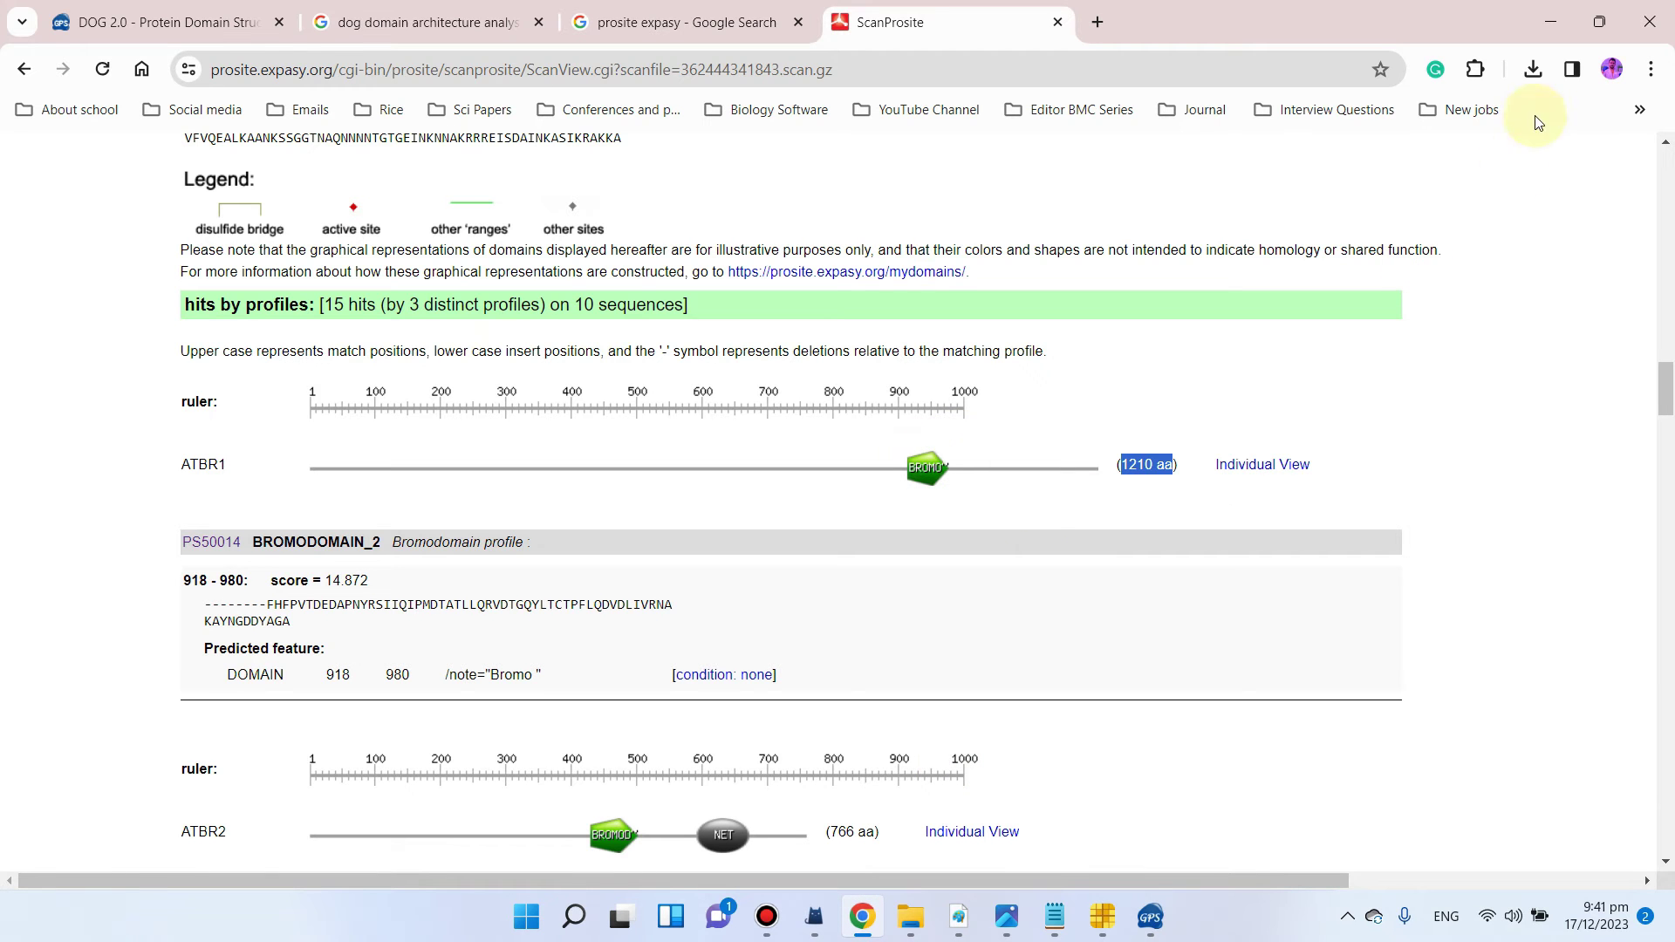
click(1542, 19)
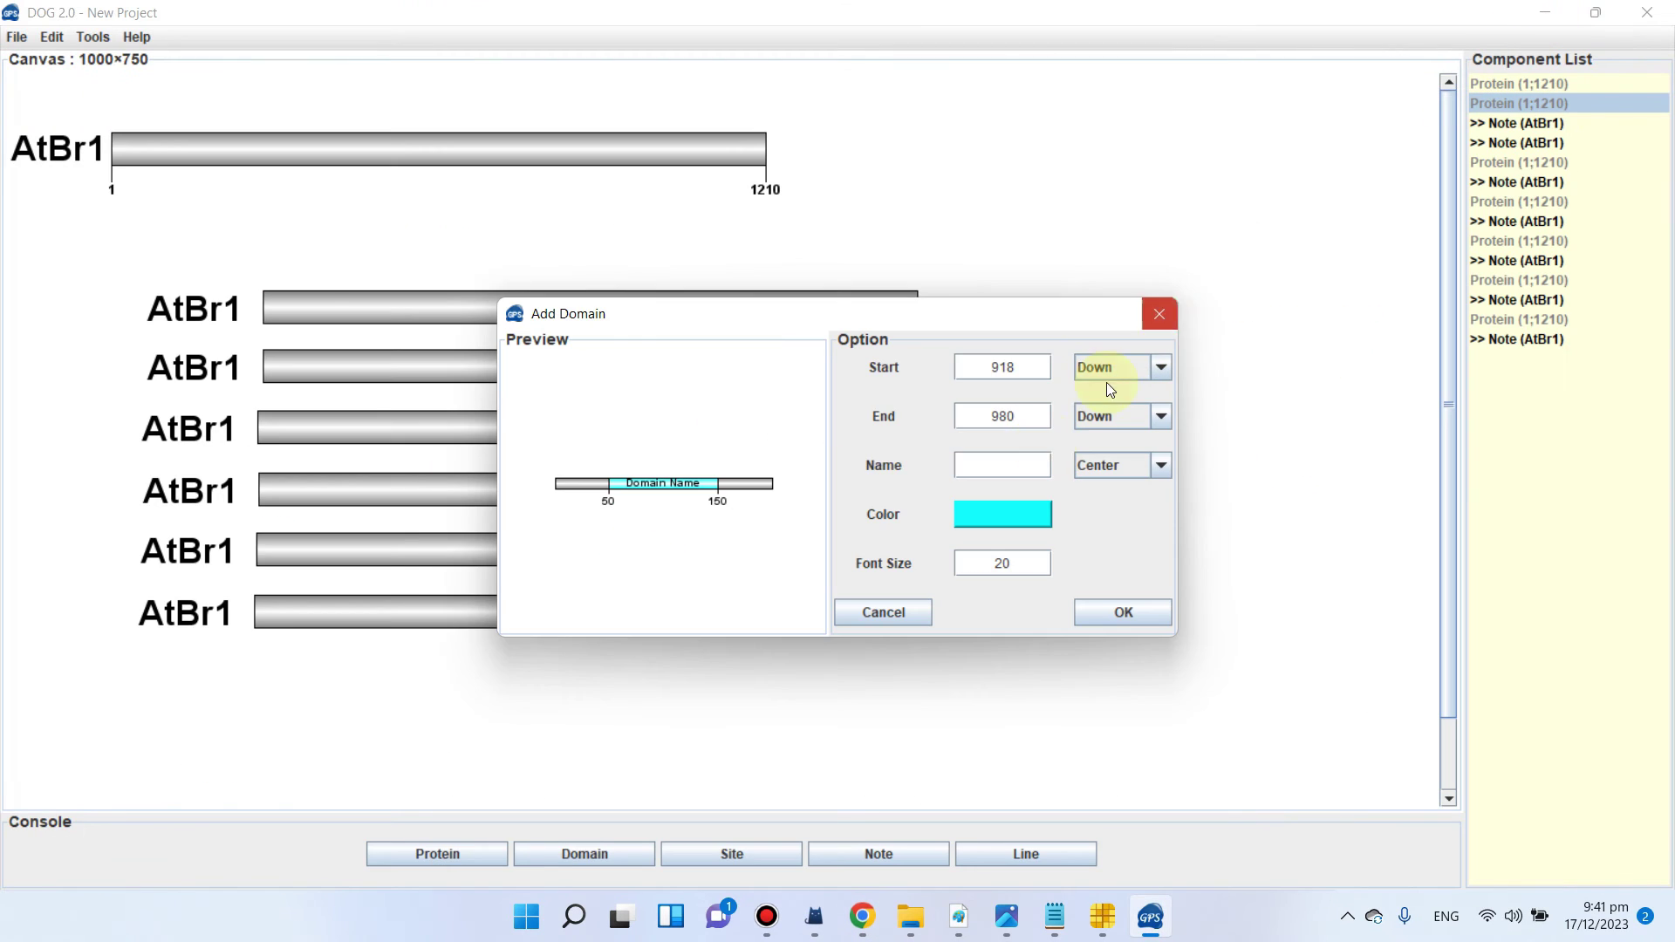
click(1030, 517)
click(914, 416)
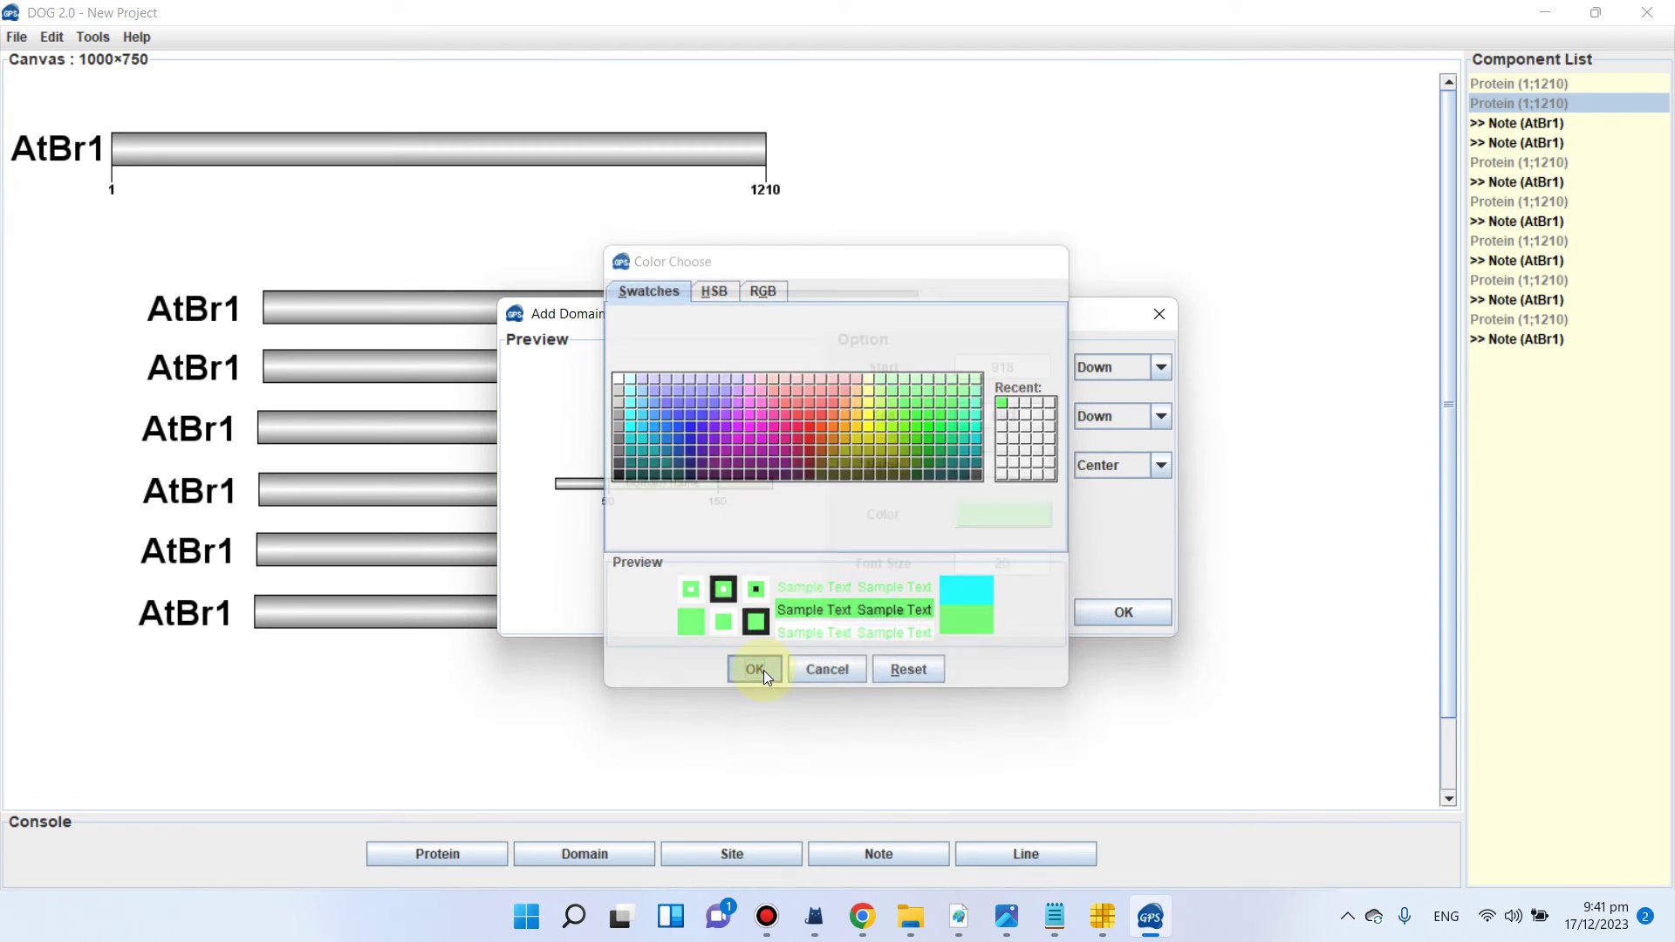
click(762, 670)
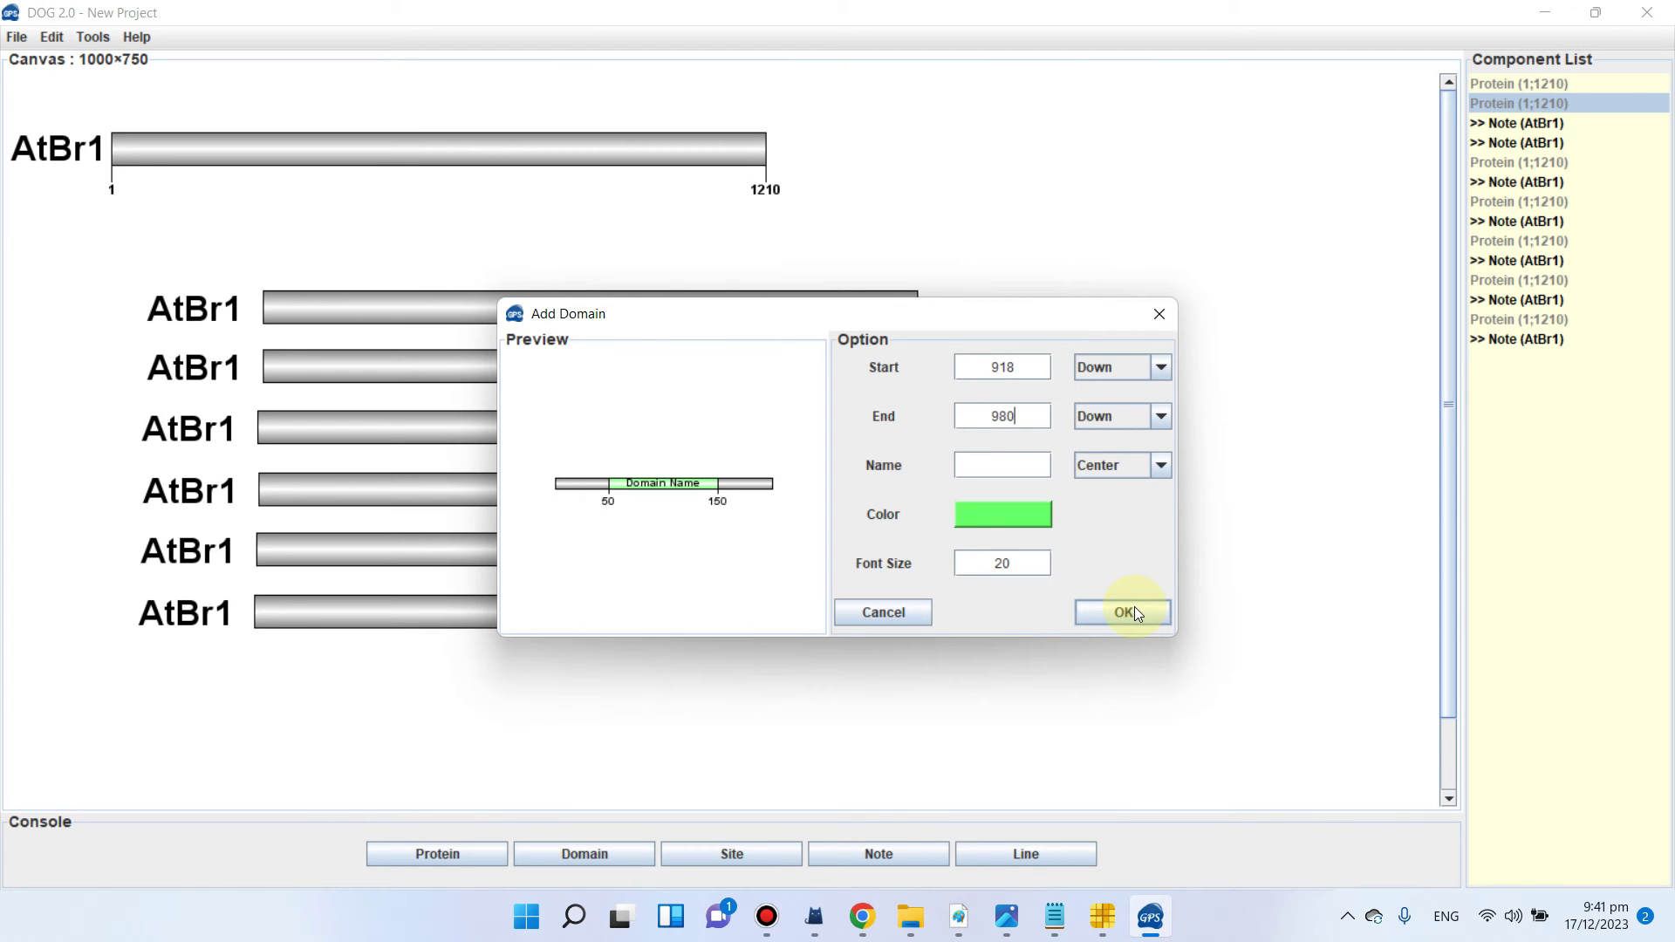
Step: Hide the domain's start, end and name labels and add it to the protein bar
click(1161, 414)
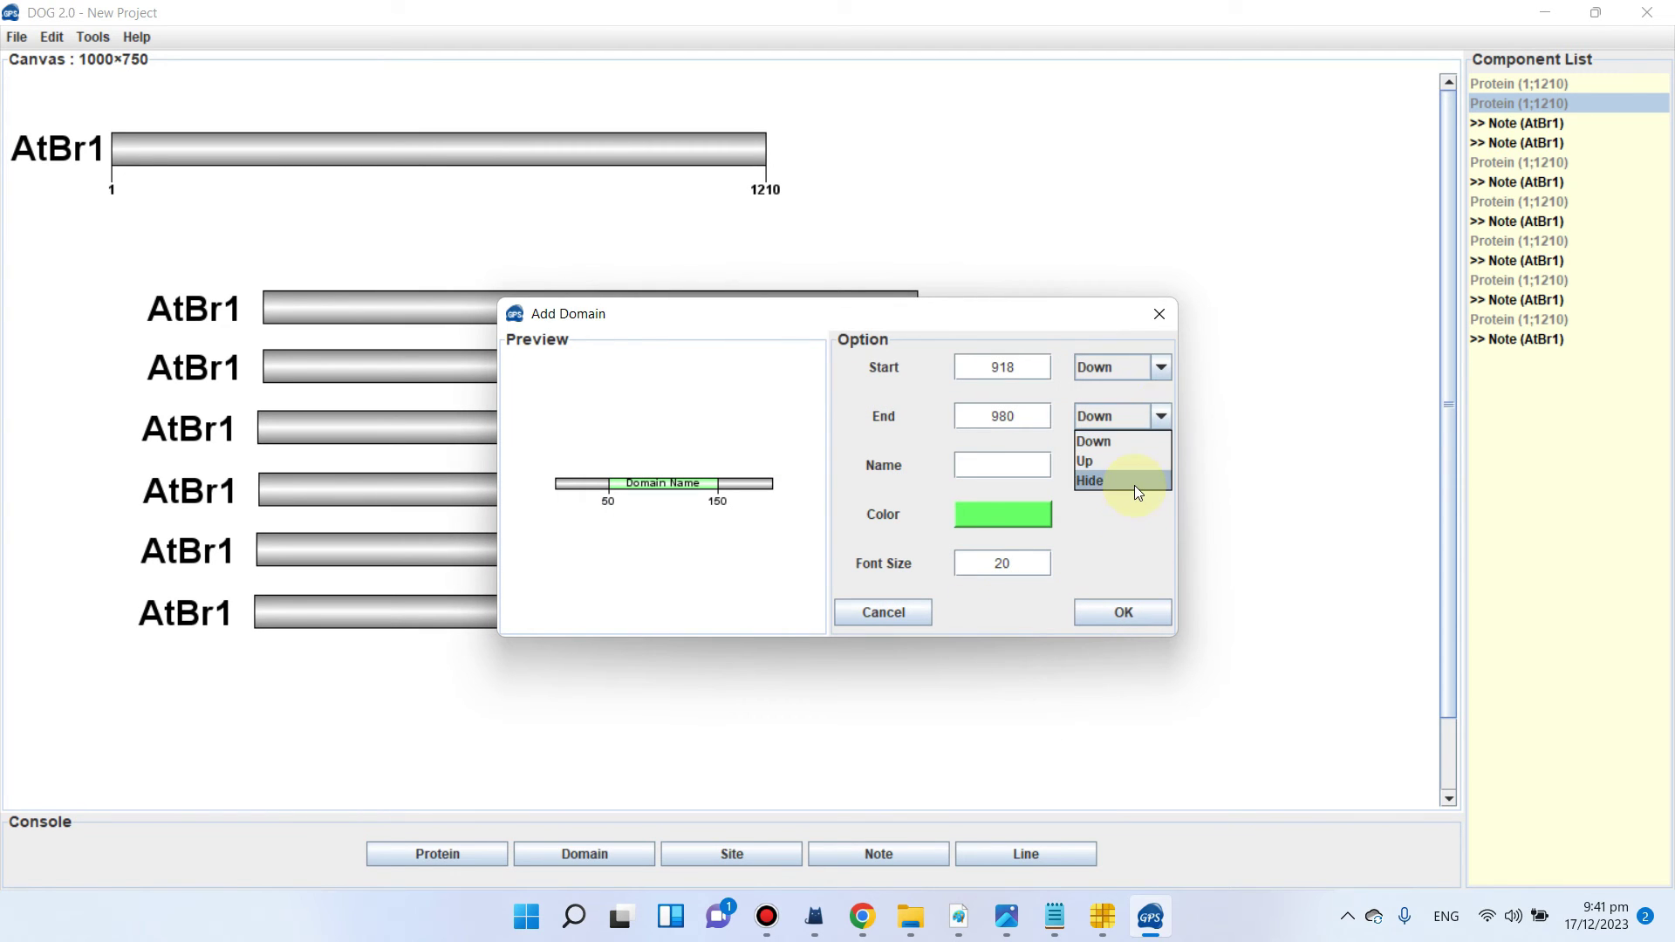
click(1134, 481)
click(1161, 366)
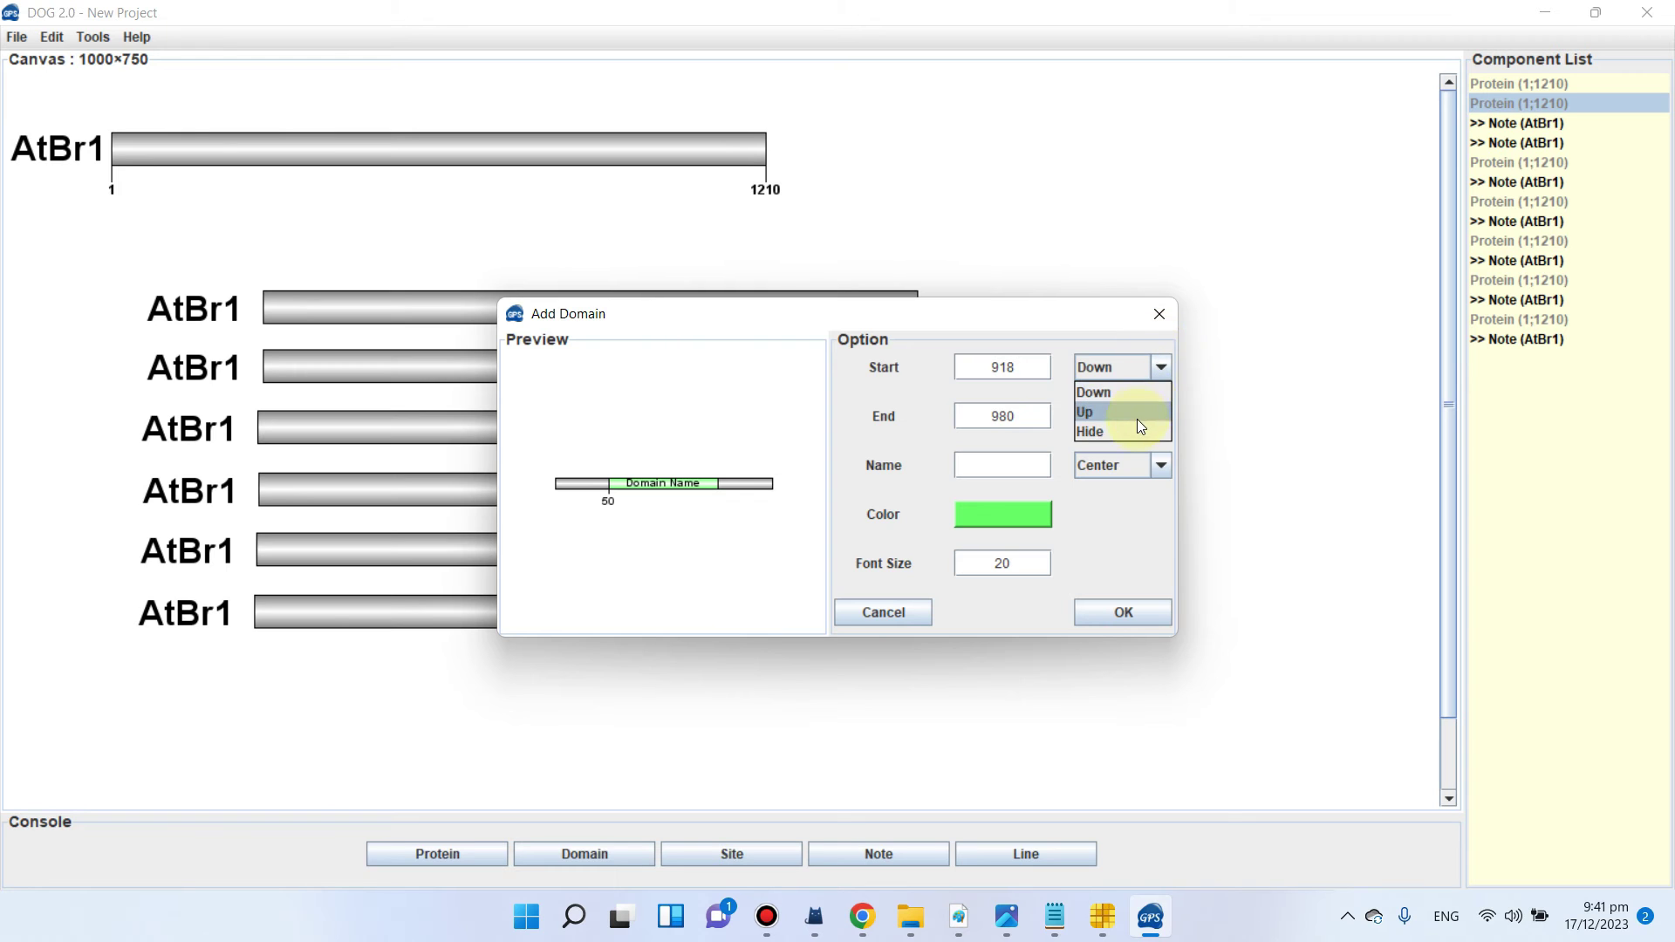
click(1139, 431)
click(1162, 467)
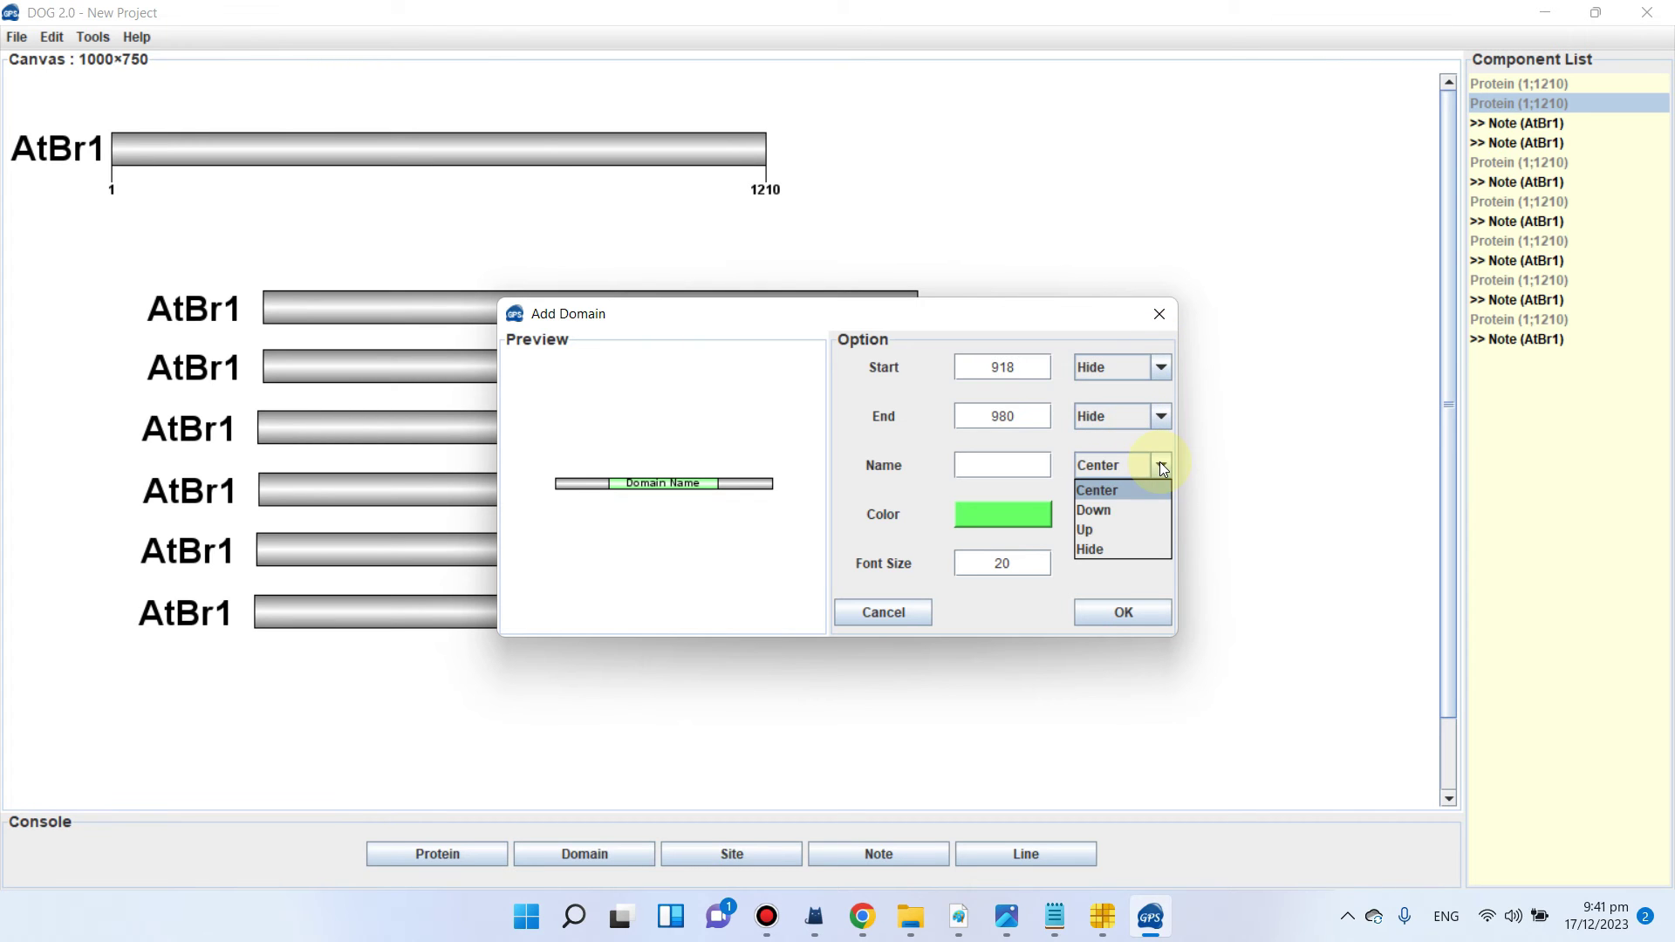
click(1149, 548)
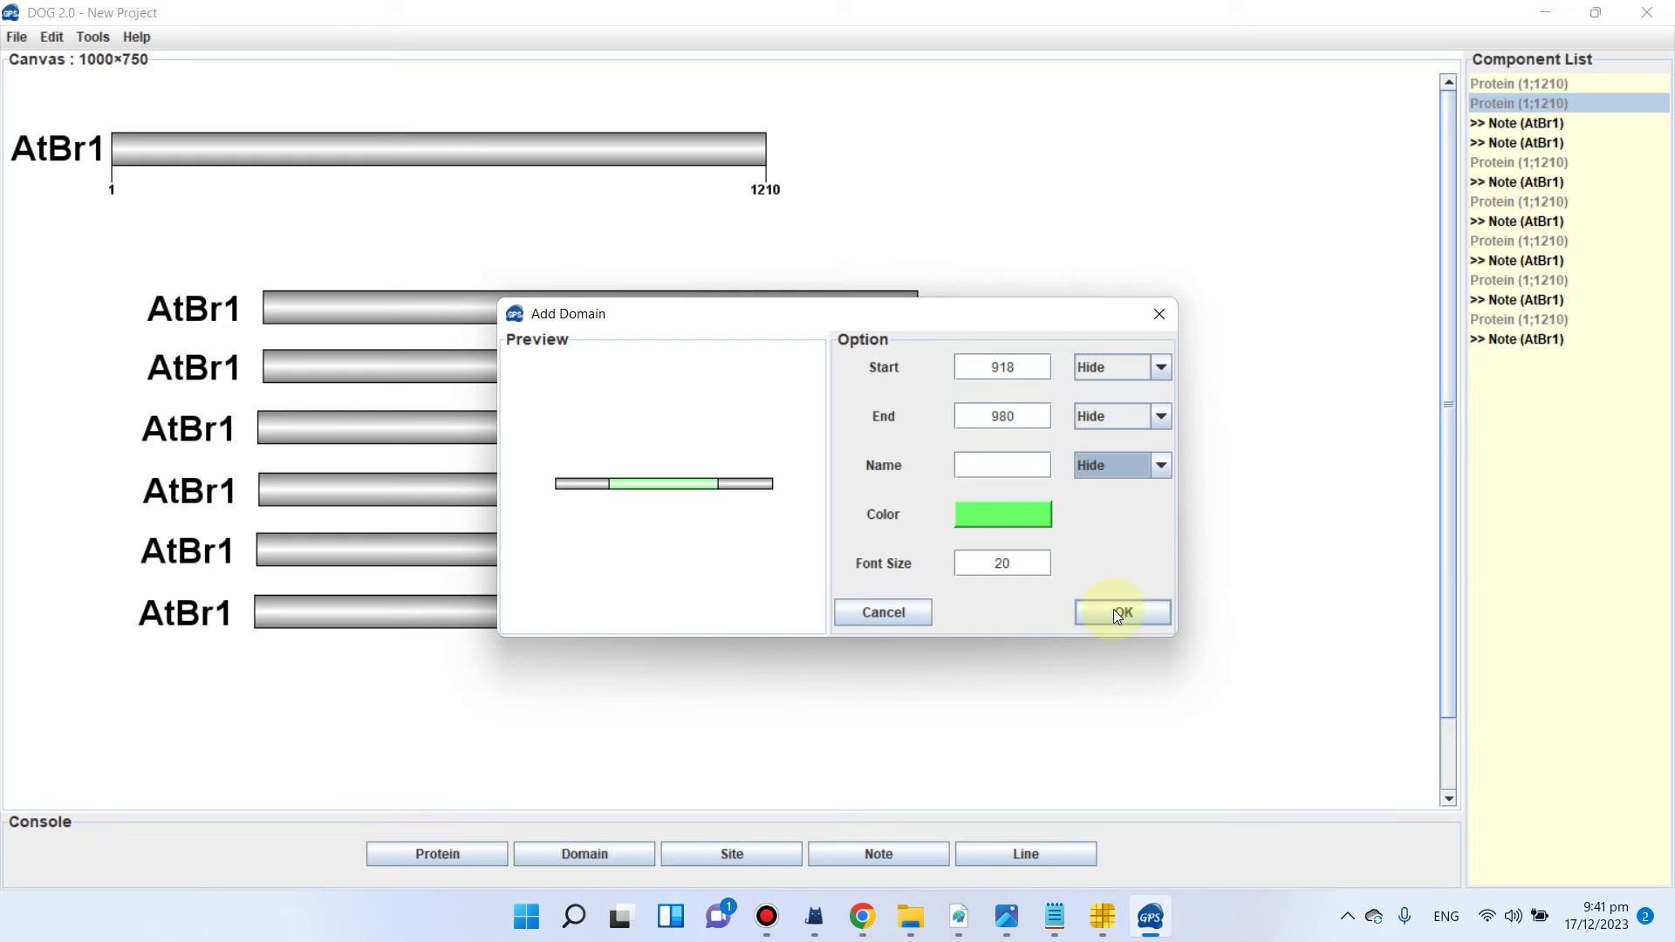
click(1114, 611)
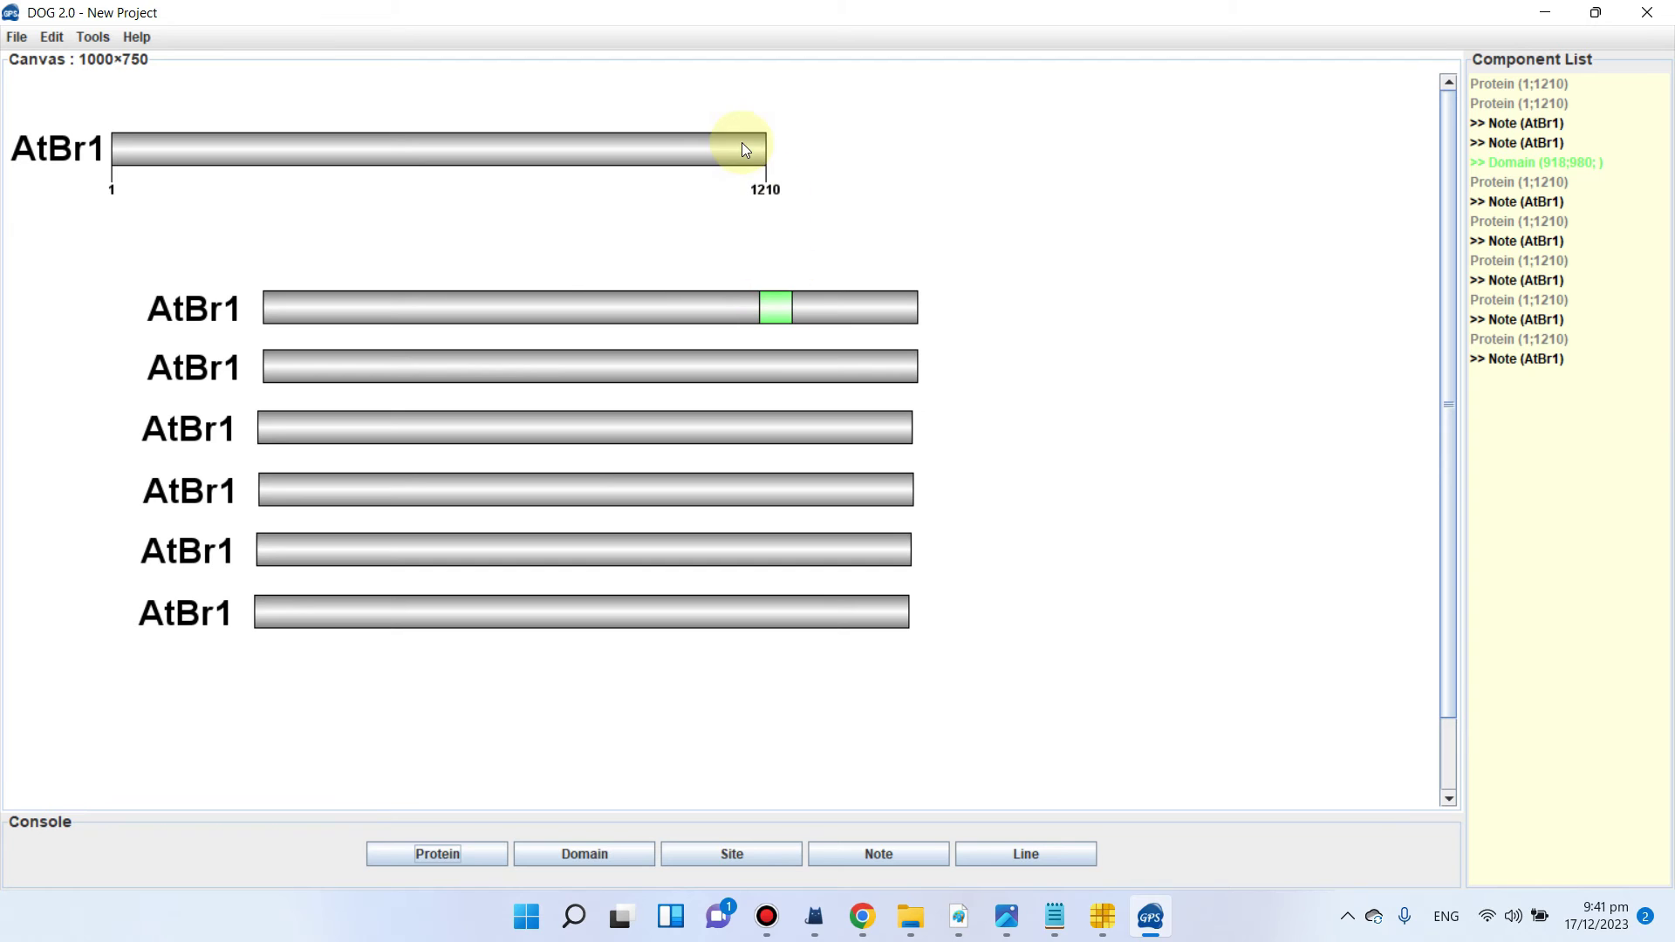
scroll(1025, 638, down, 1)
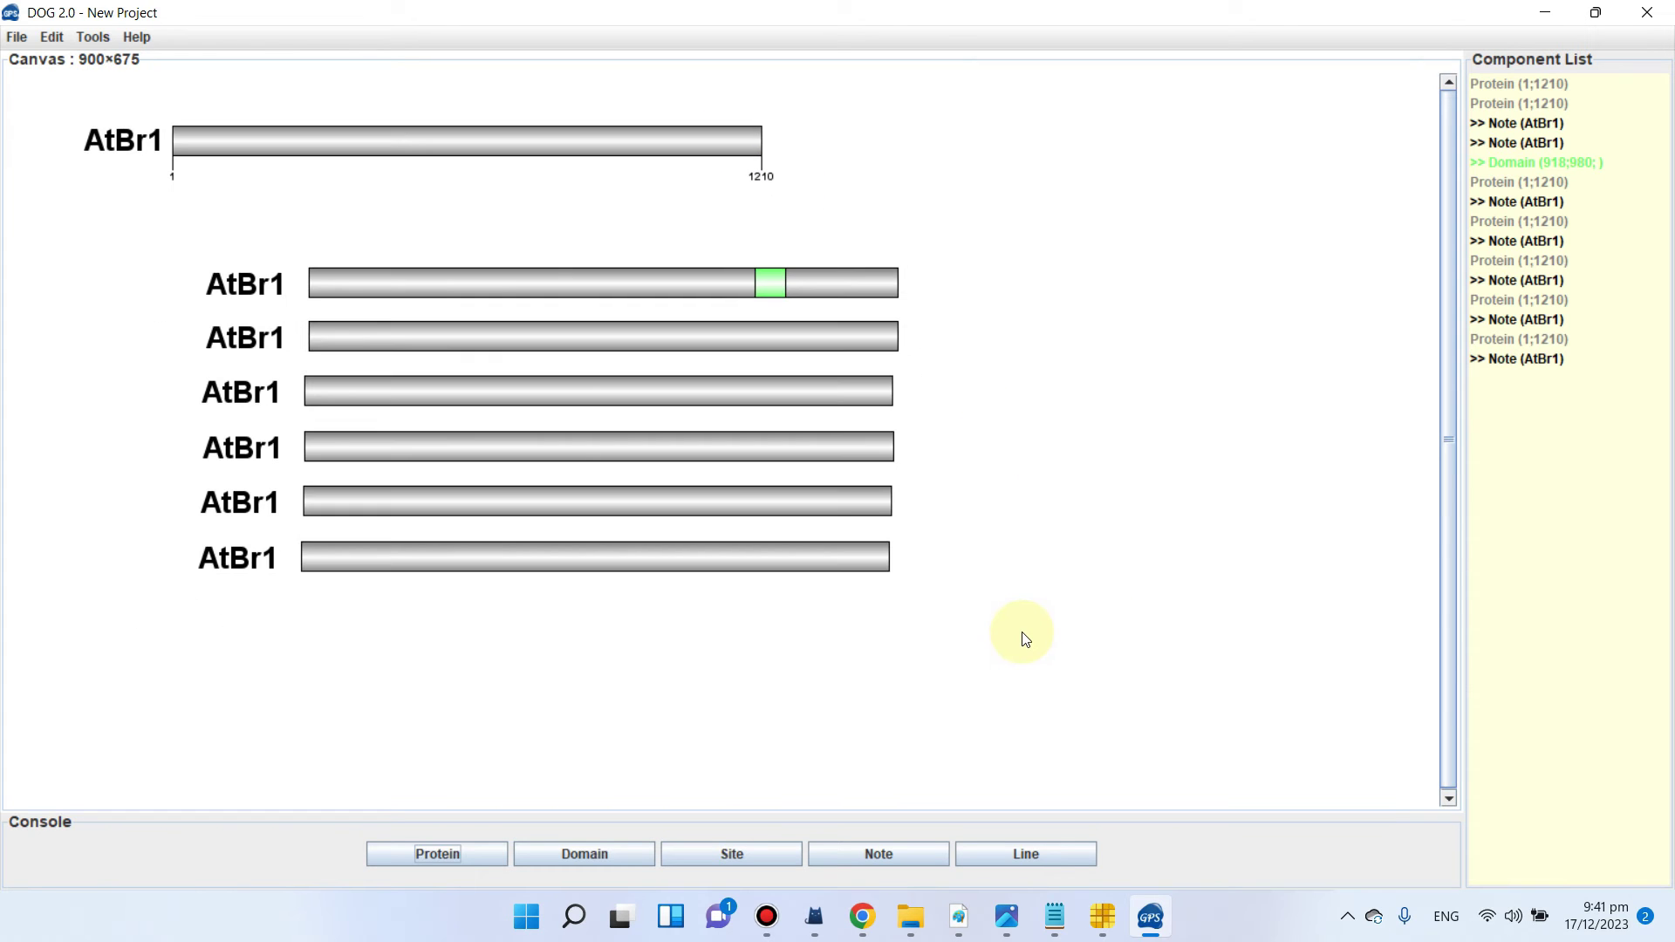
click(705, 555)
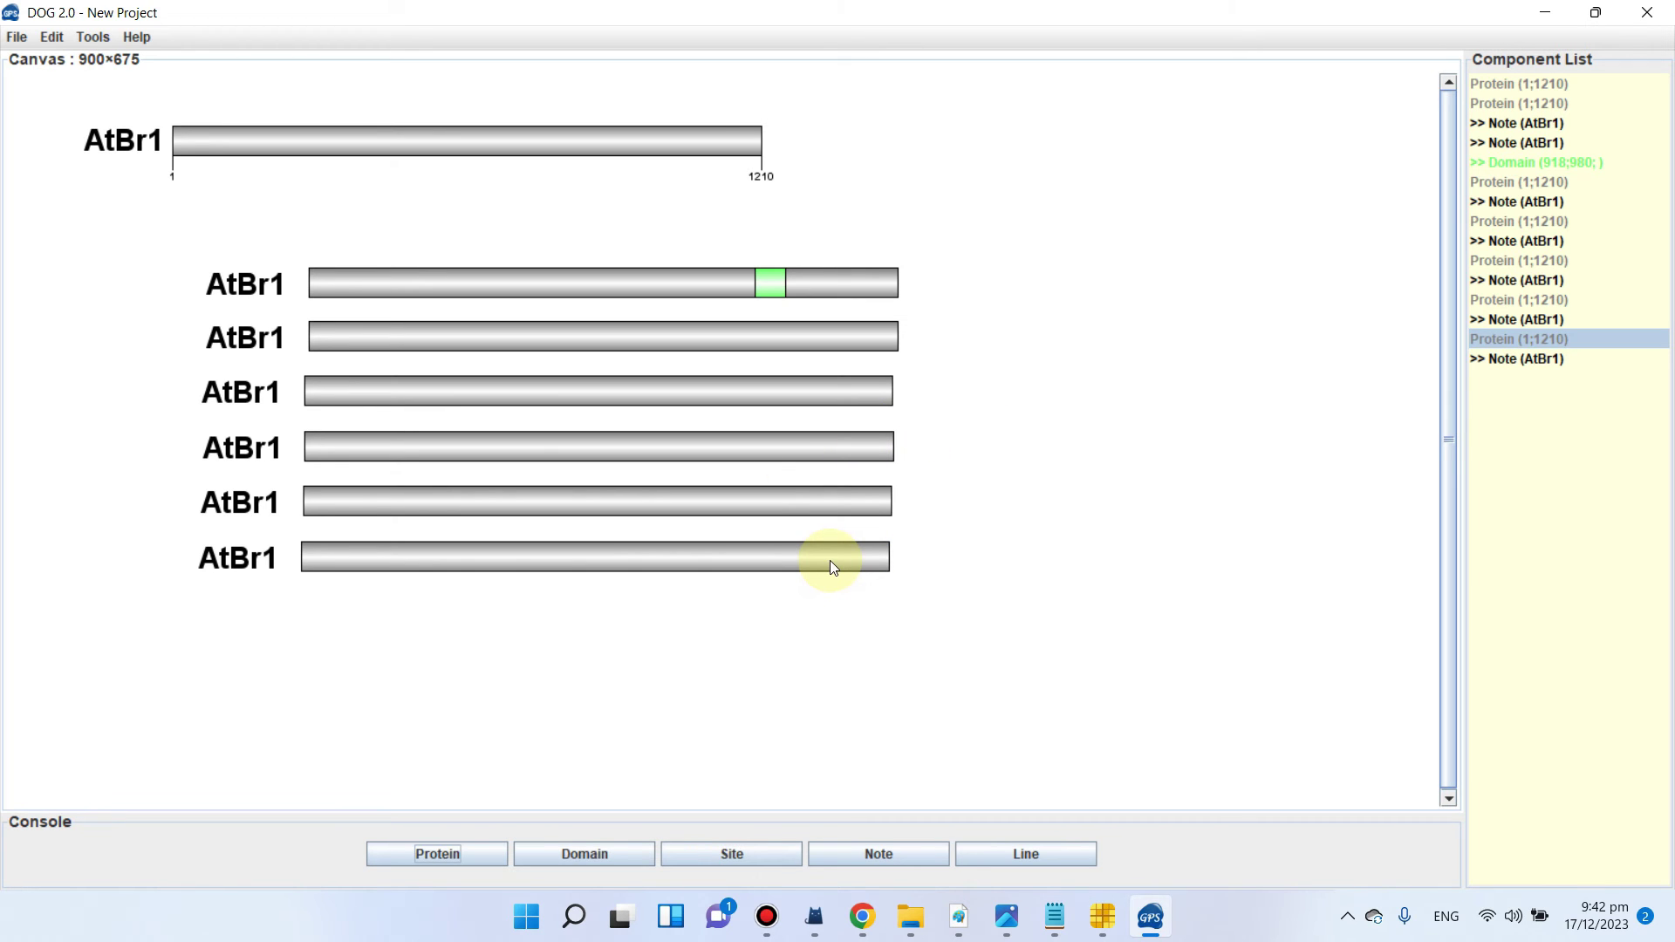
Step: Duplicate the lowest protein bar of the stack and move the copy into the empty area below and right of the stack
right_click(649, 564)
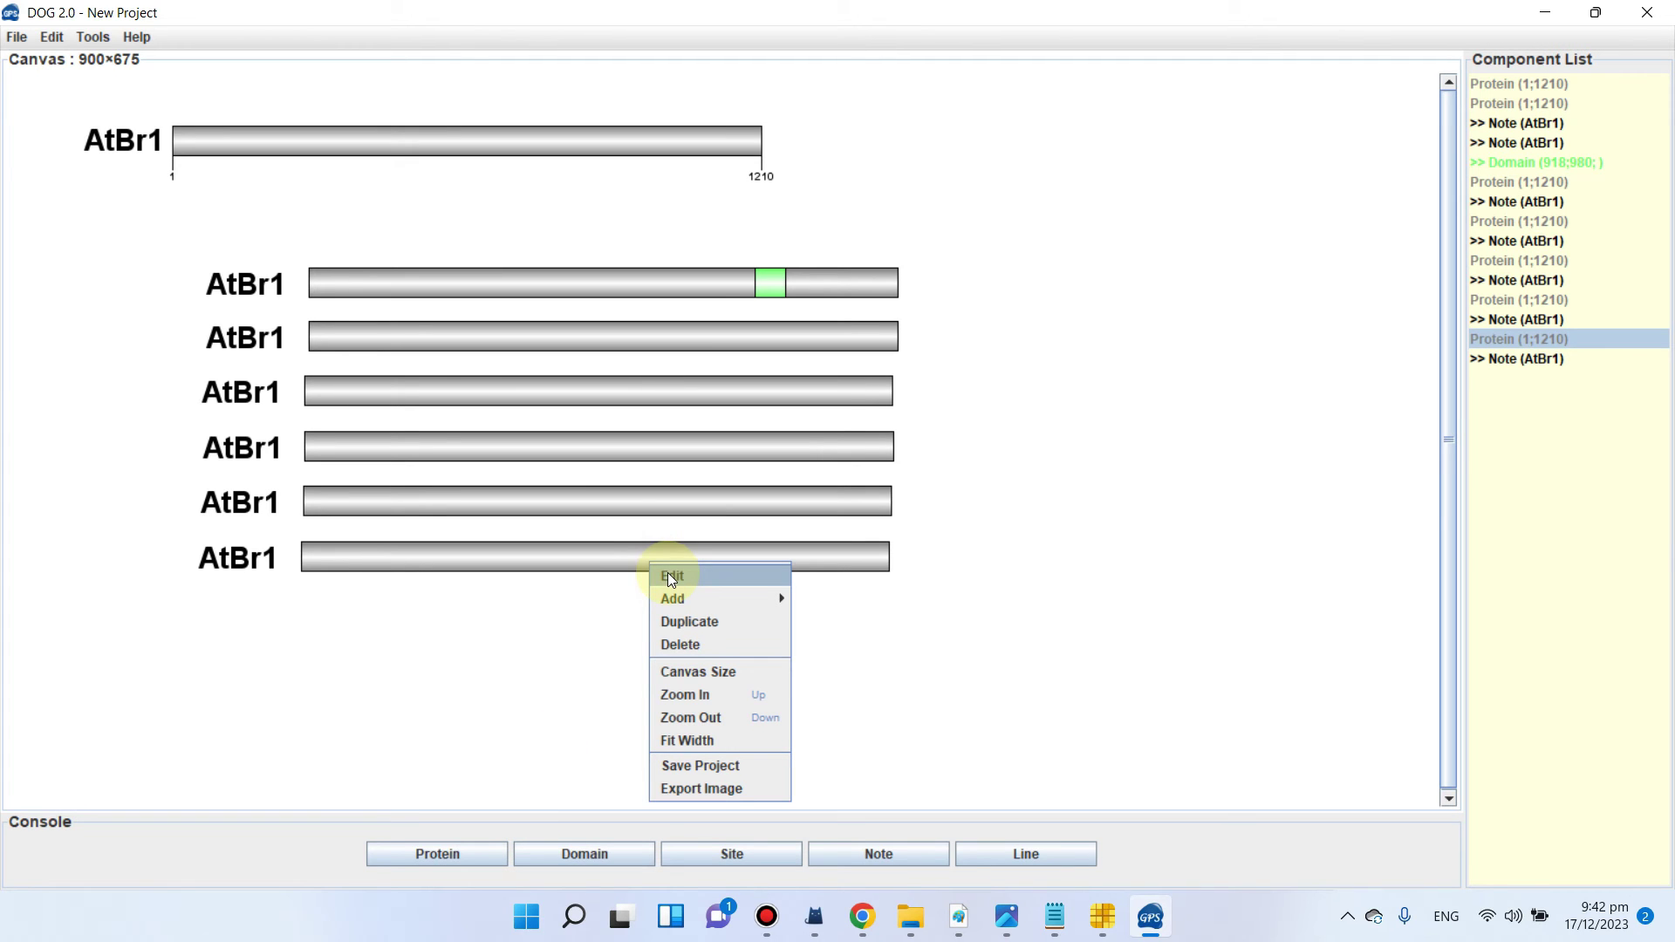
click(694, 622)
drag(663, 661, 975, 674)
Step: Set the duplicated bar's end to 60 and move the shortened bar to the right of the stack's first bar
right_click(976, 673)
click(1026, 686)
click(959, 424)
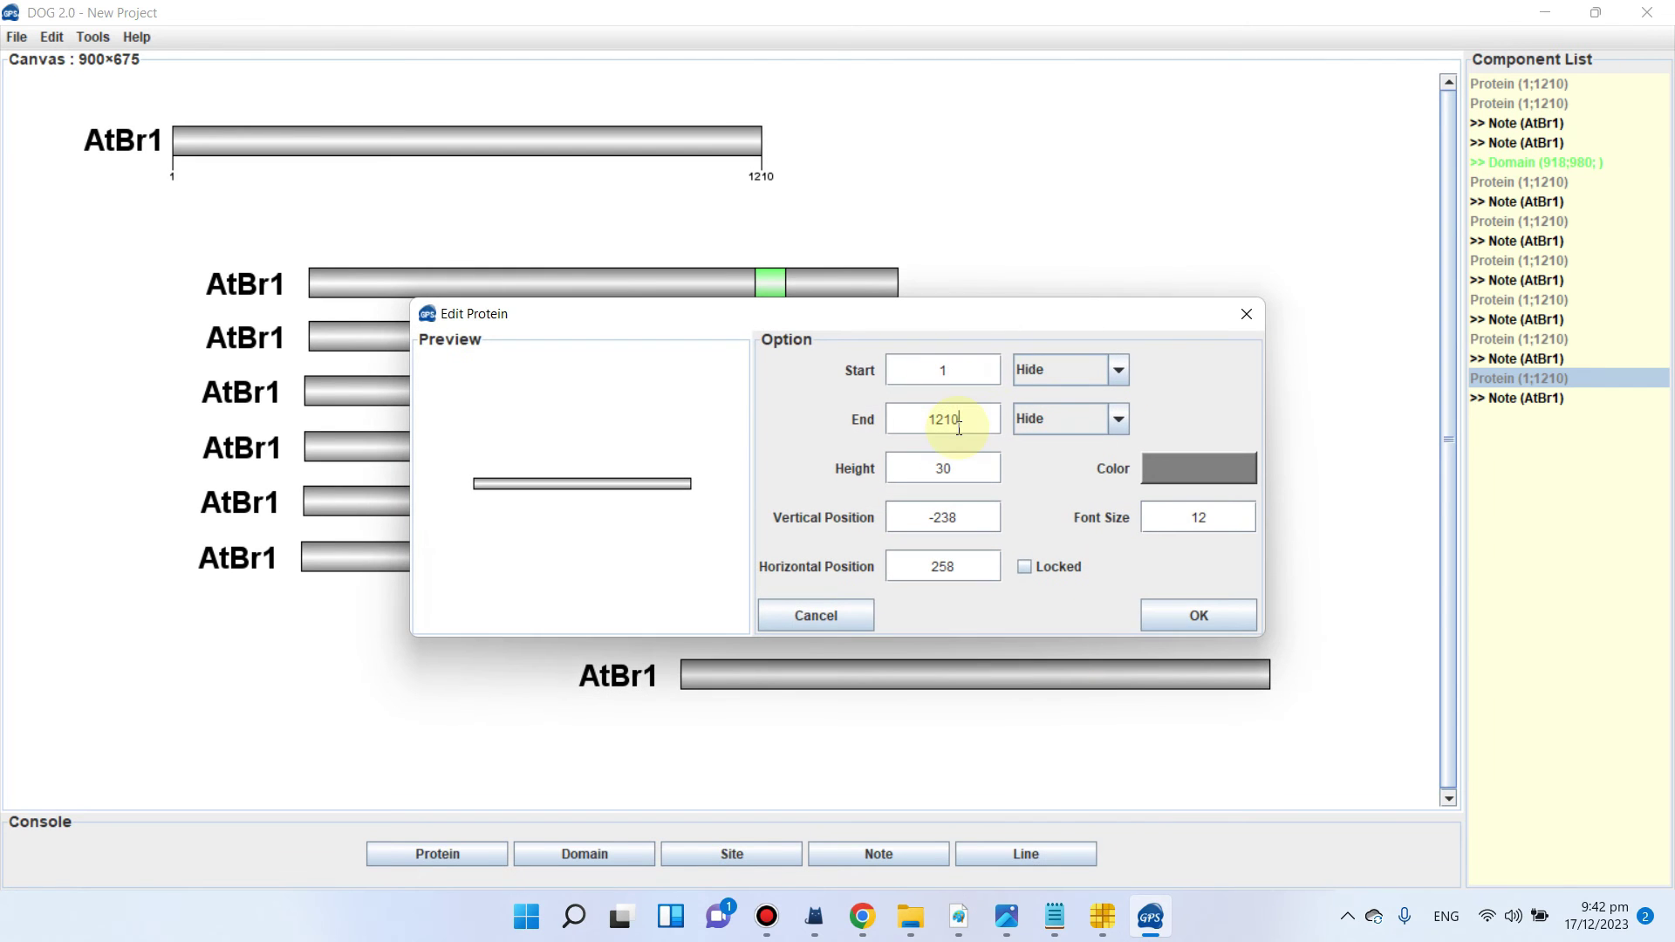
drag(963, 425, 887, 413)
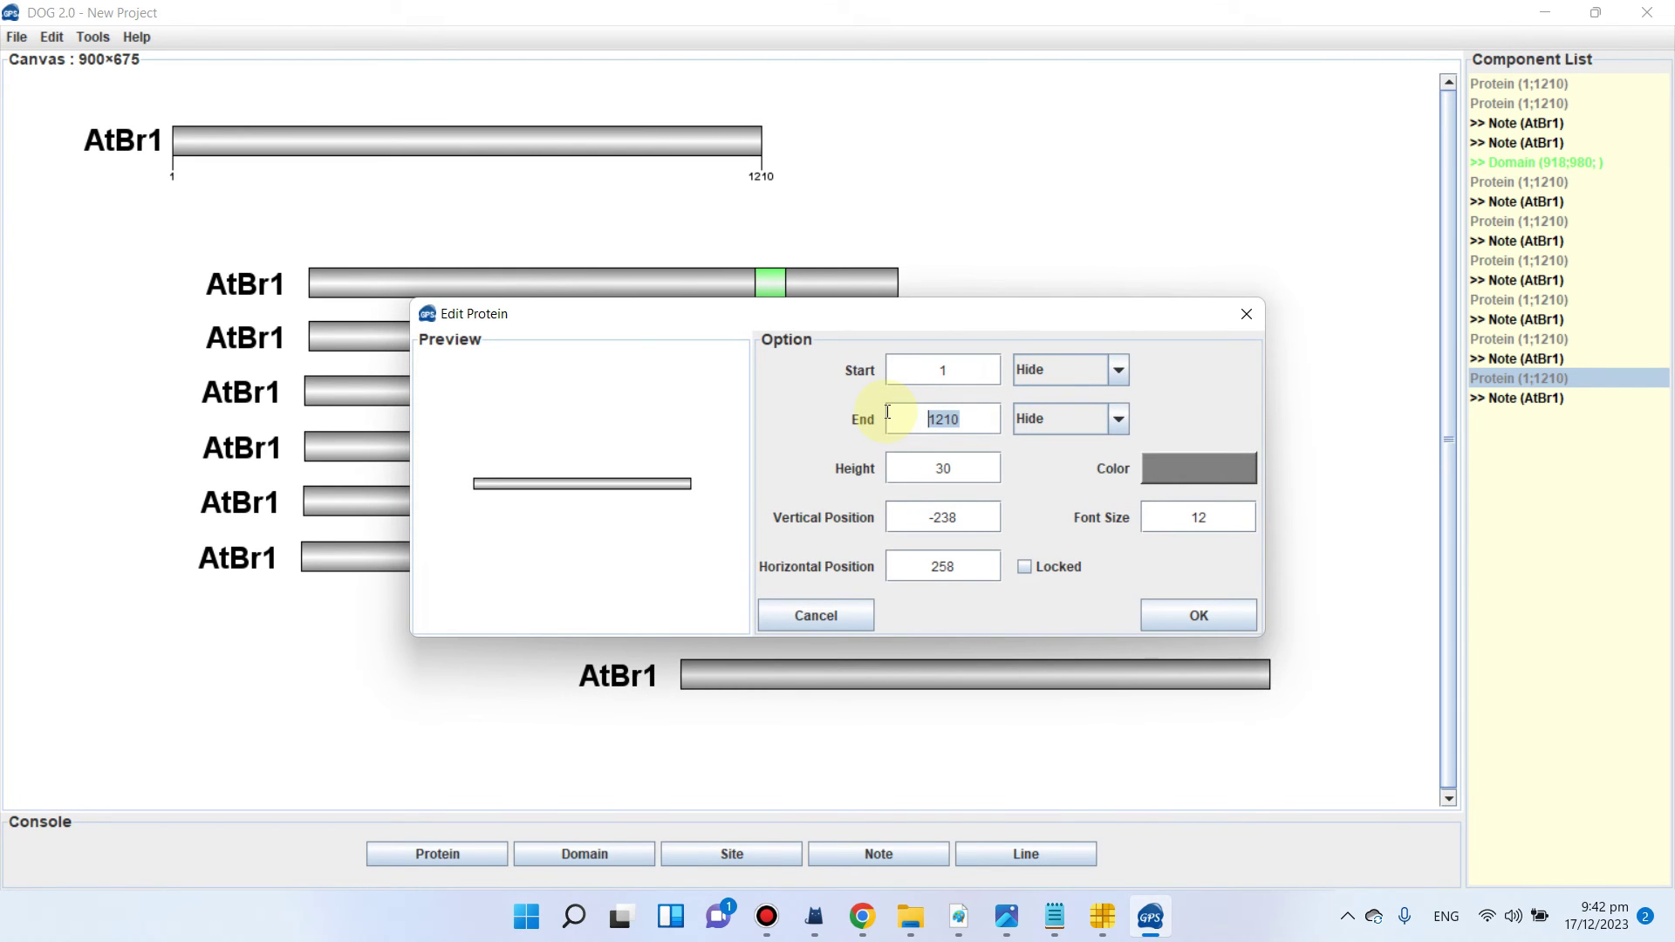
text(1)
click(1199, 615)
drag(698, 680, 1113, 272)
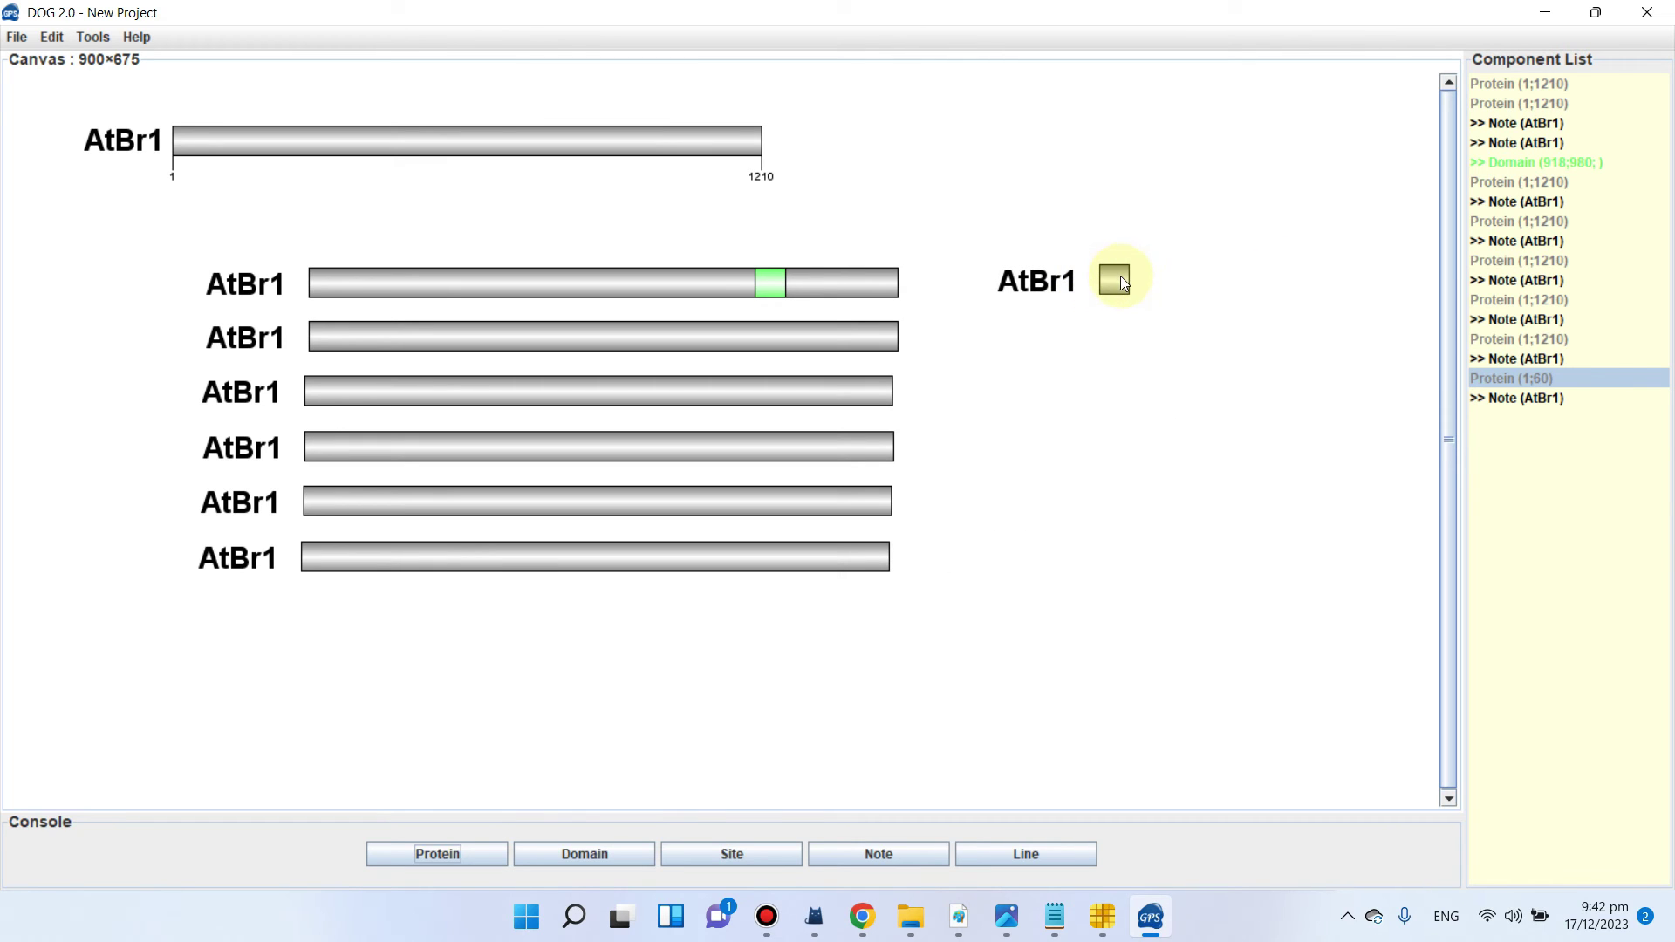
right_click(1121, 276)
click(1153, 291)
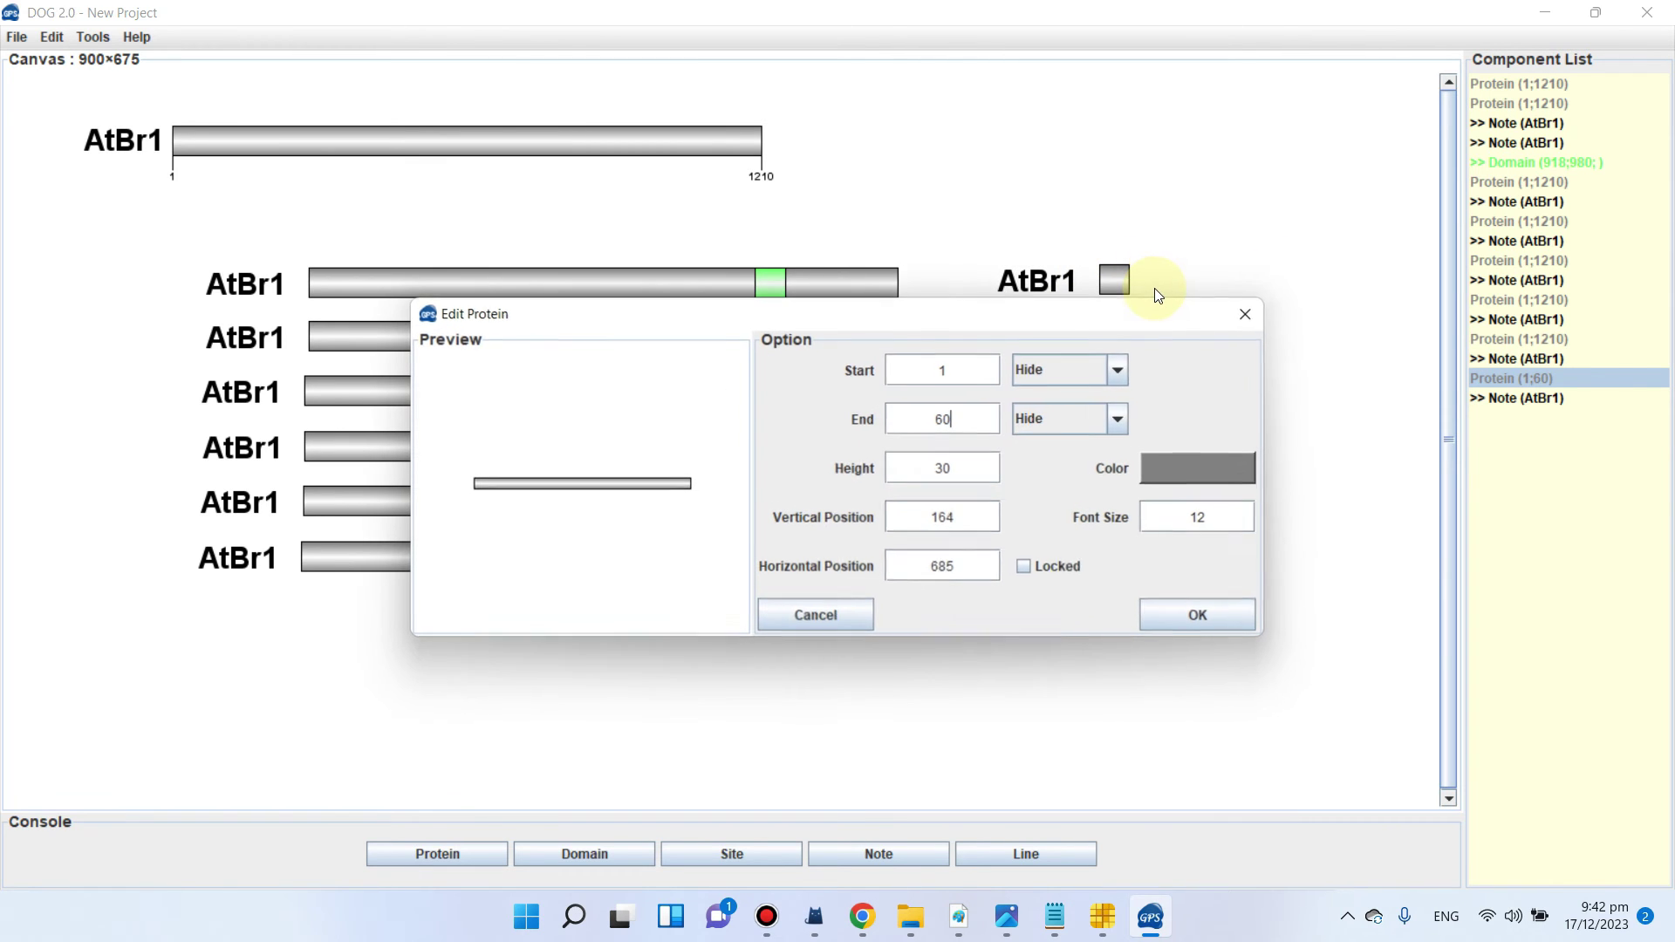
click(1243, 311)
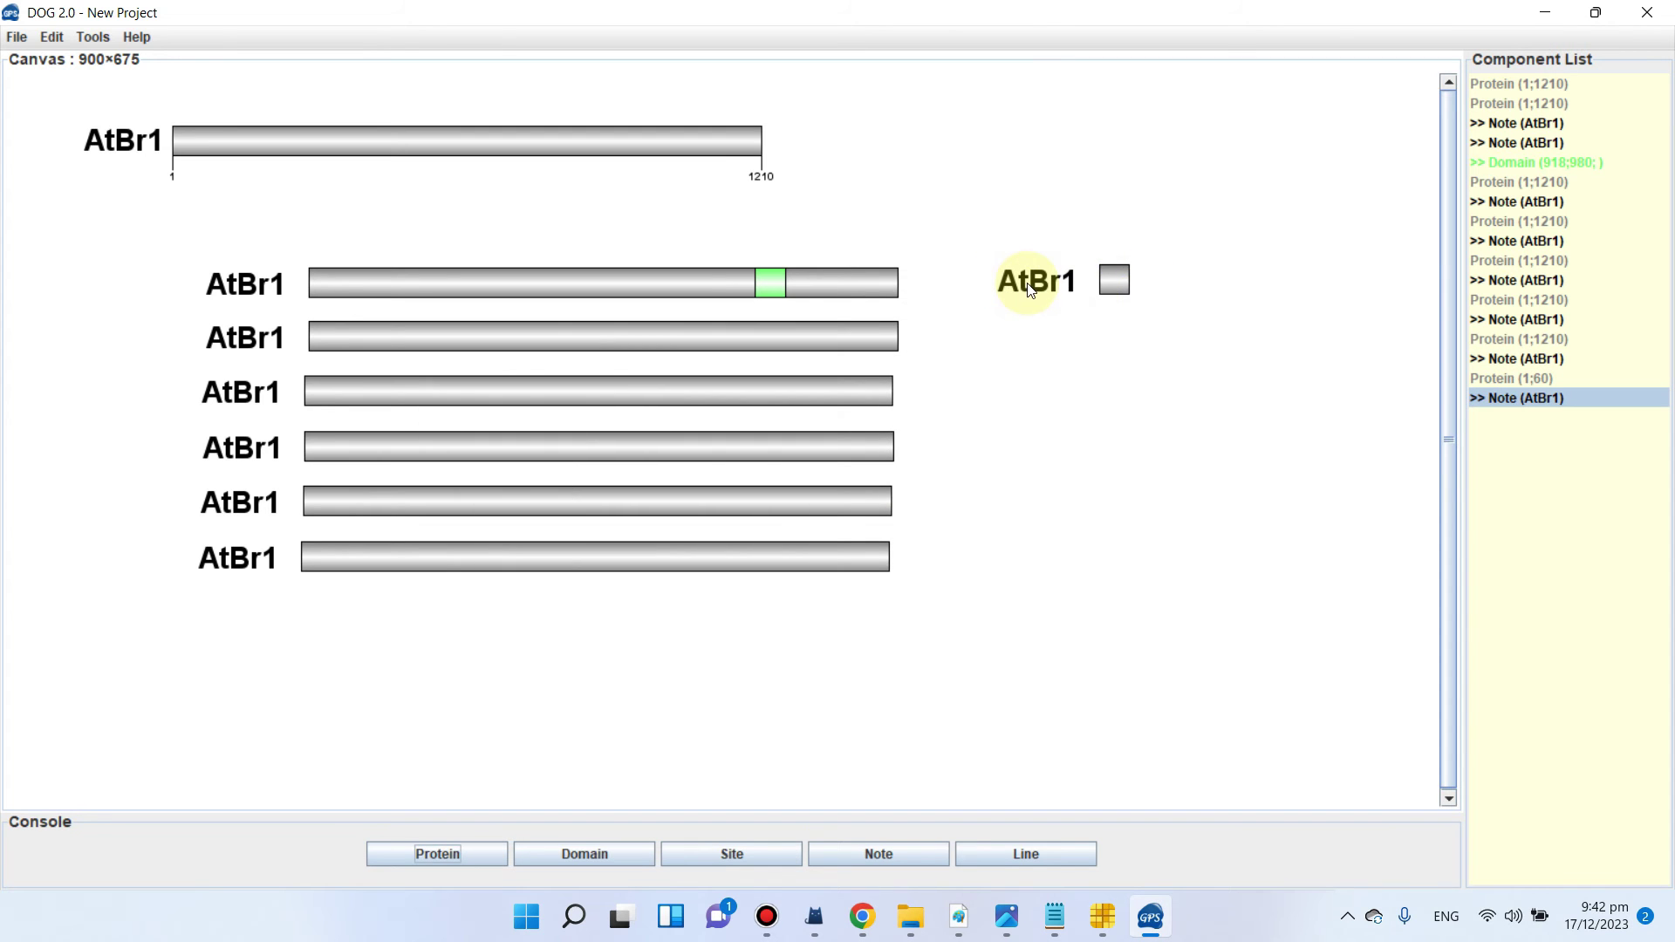
Step: Add a note reading "Bromodomain" with font size 20 to the short protein bar
right_click(1101, 279)
mouse_move(1169, 311)
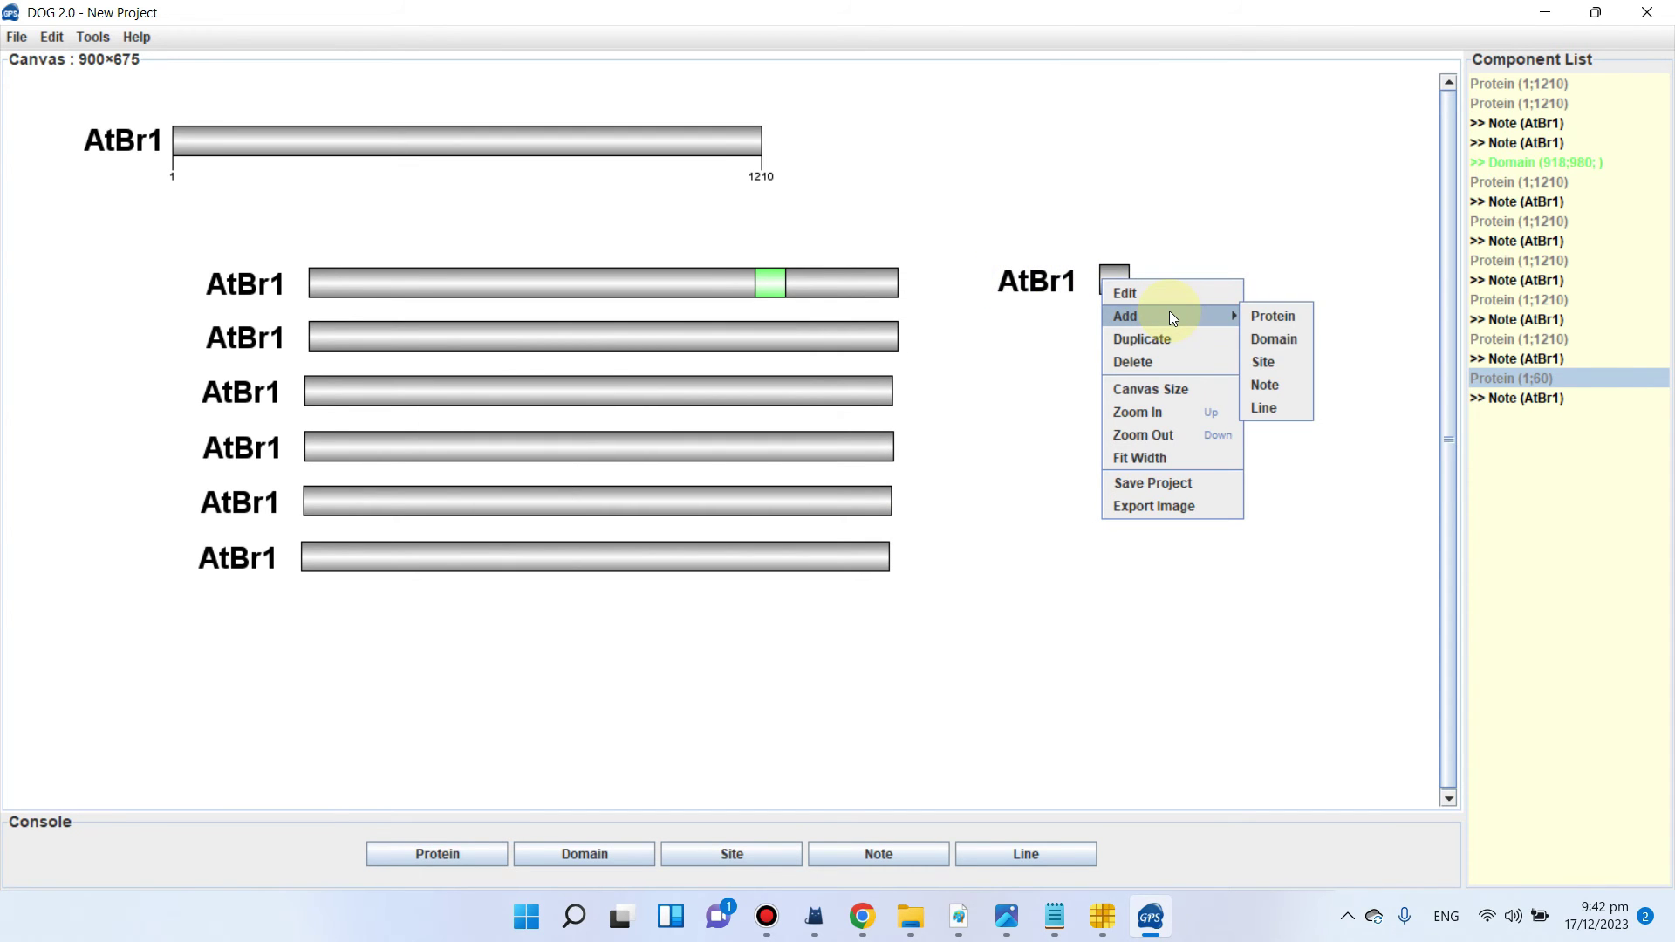
click(1286, 384)
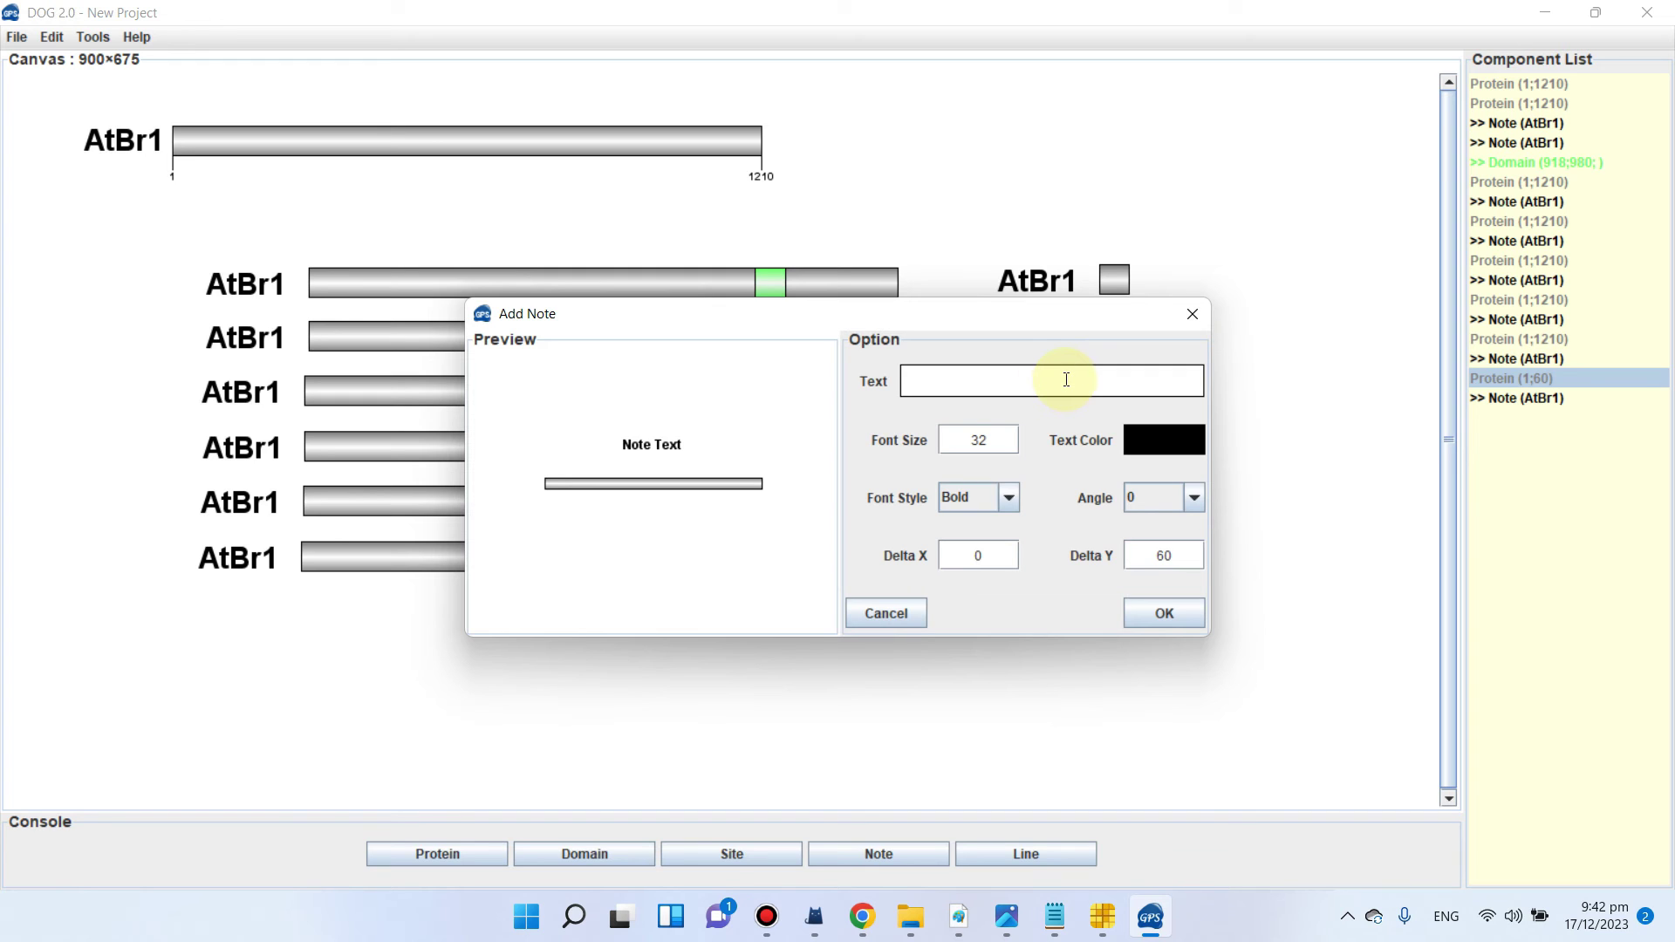
text(Bromodomain)
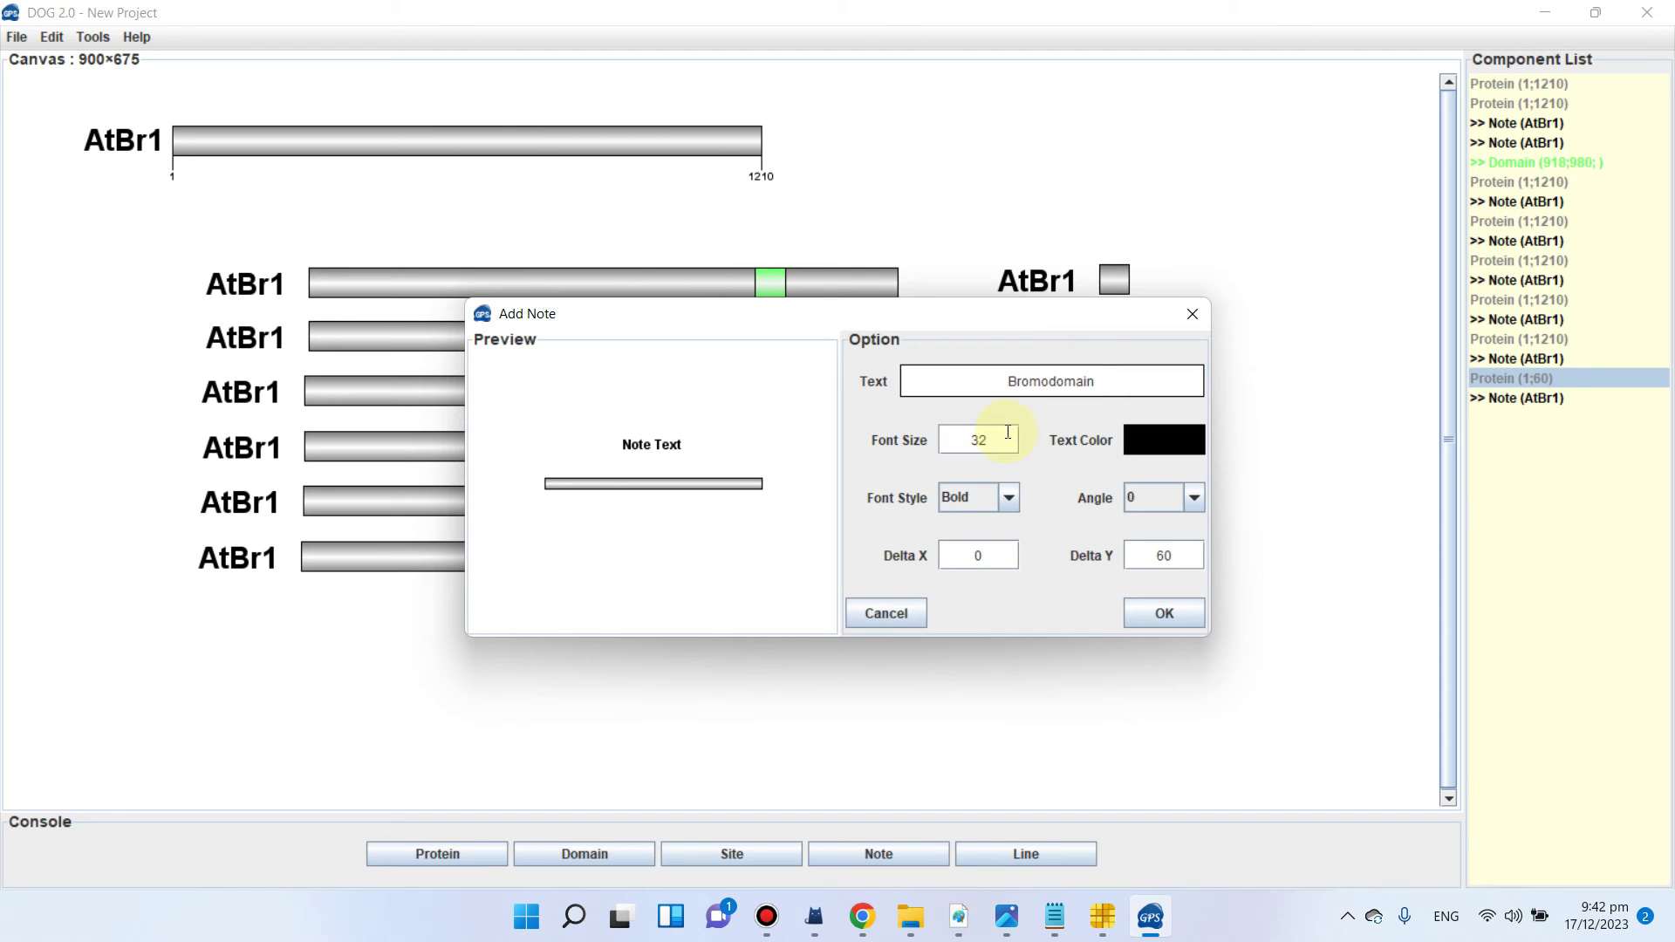
drag(964, 436, 995, 436)
text(20)
click(1148, 618)
Step: Delete the short bar's AtBr1 note and place the Bromodomain note directly left of the bar, beside the stack's first bar
click(1043, 281)
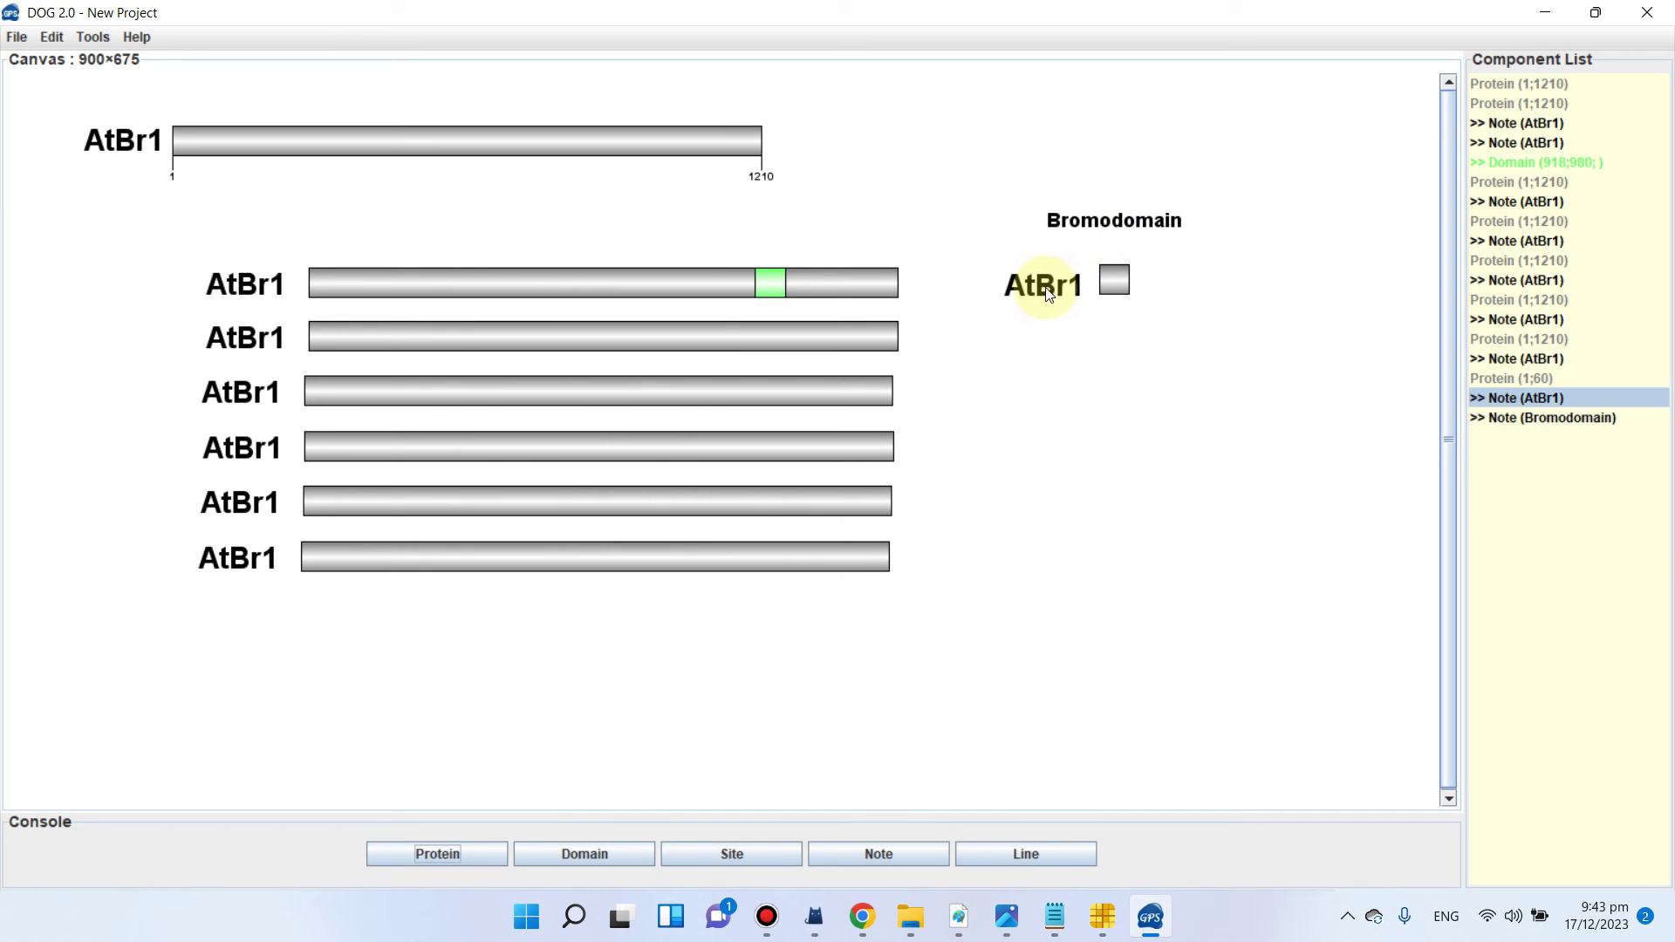
right_click(1044, 288)
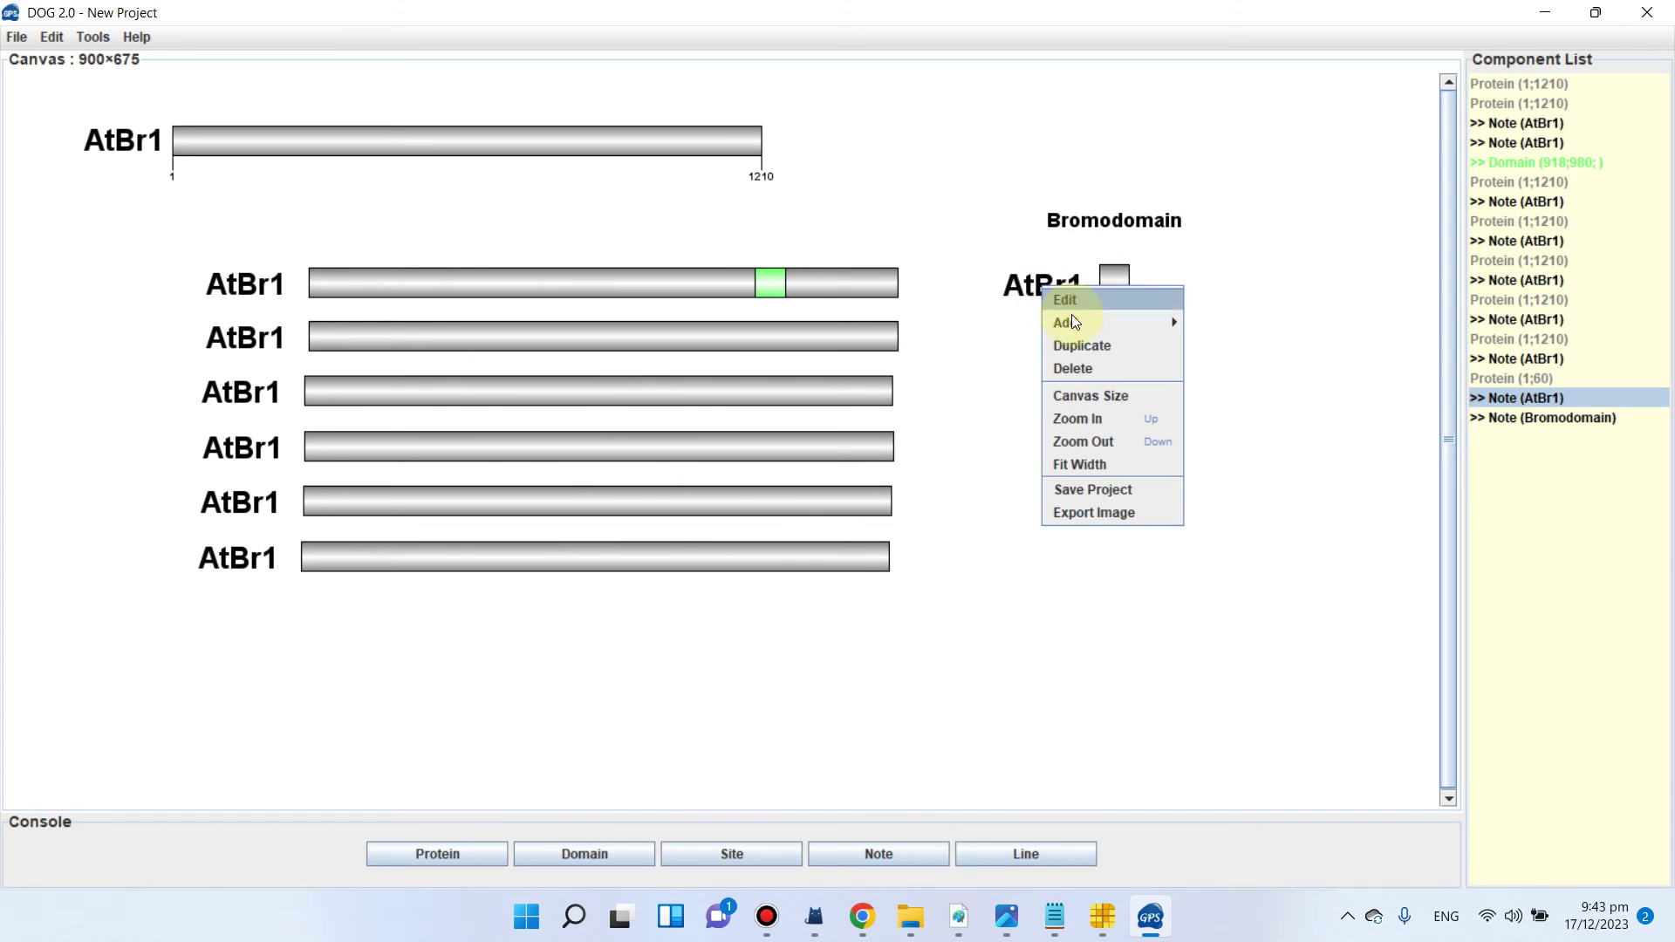
click(1072, 370)
drag(1085, 215, 1017, 281)
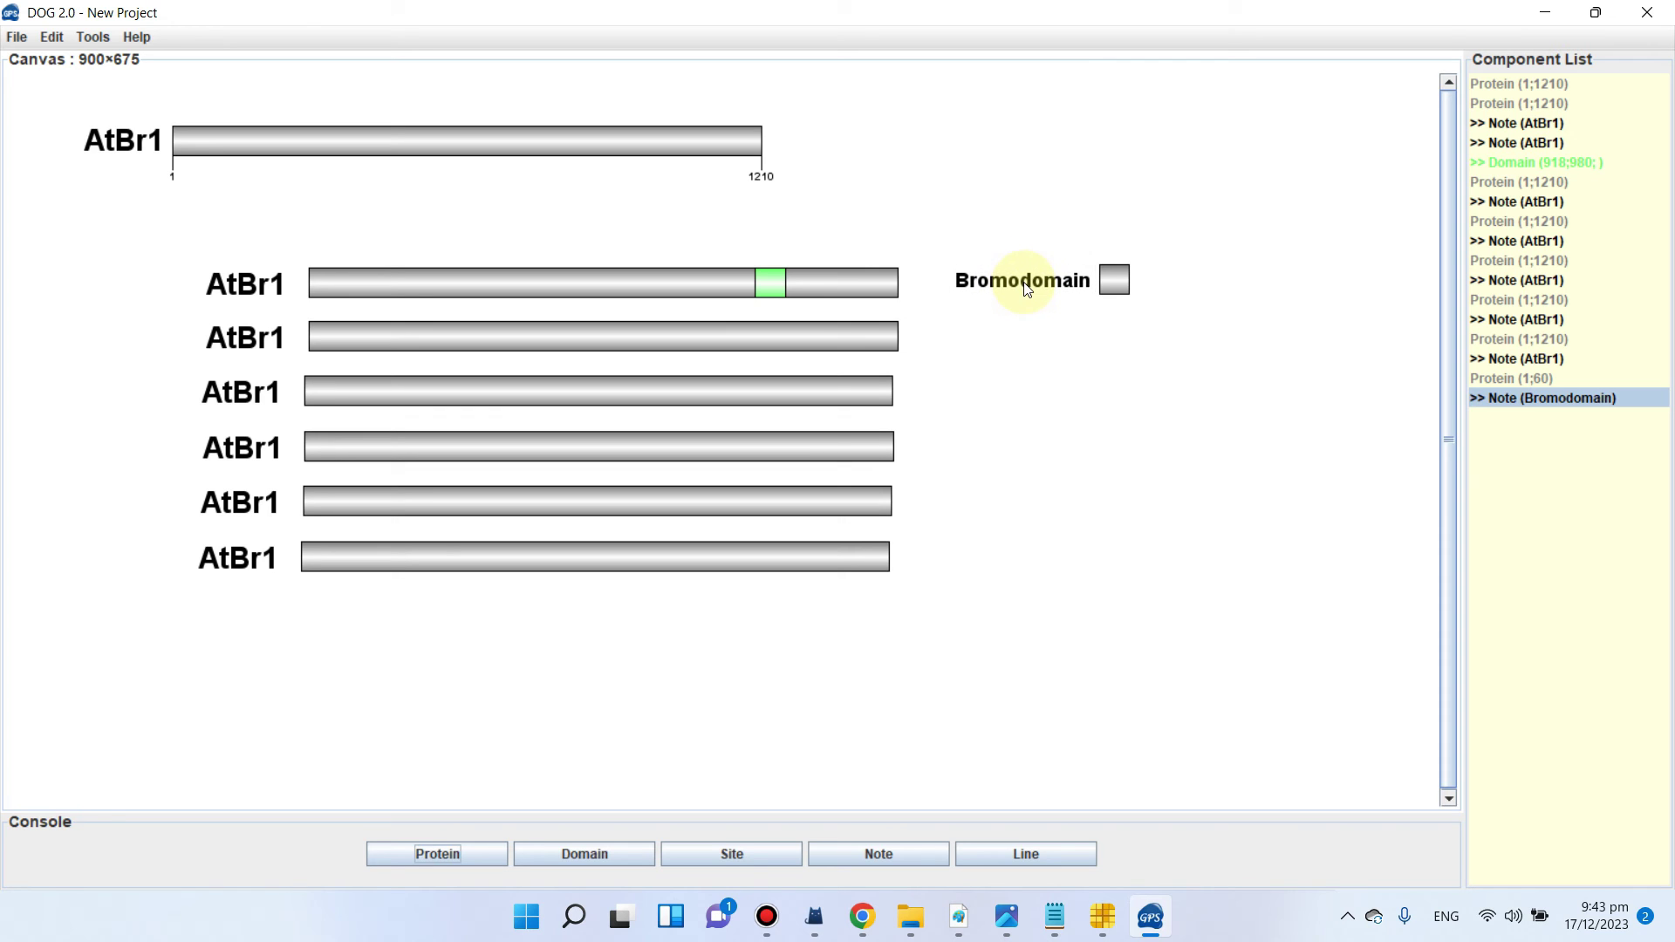
click(1121, 290)
drag(1127, 271, 1103, 277)
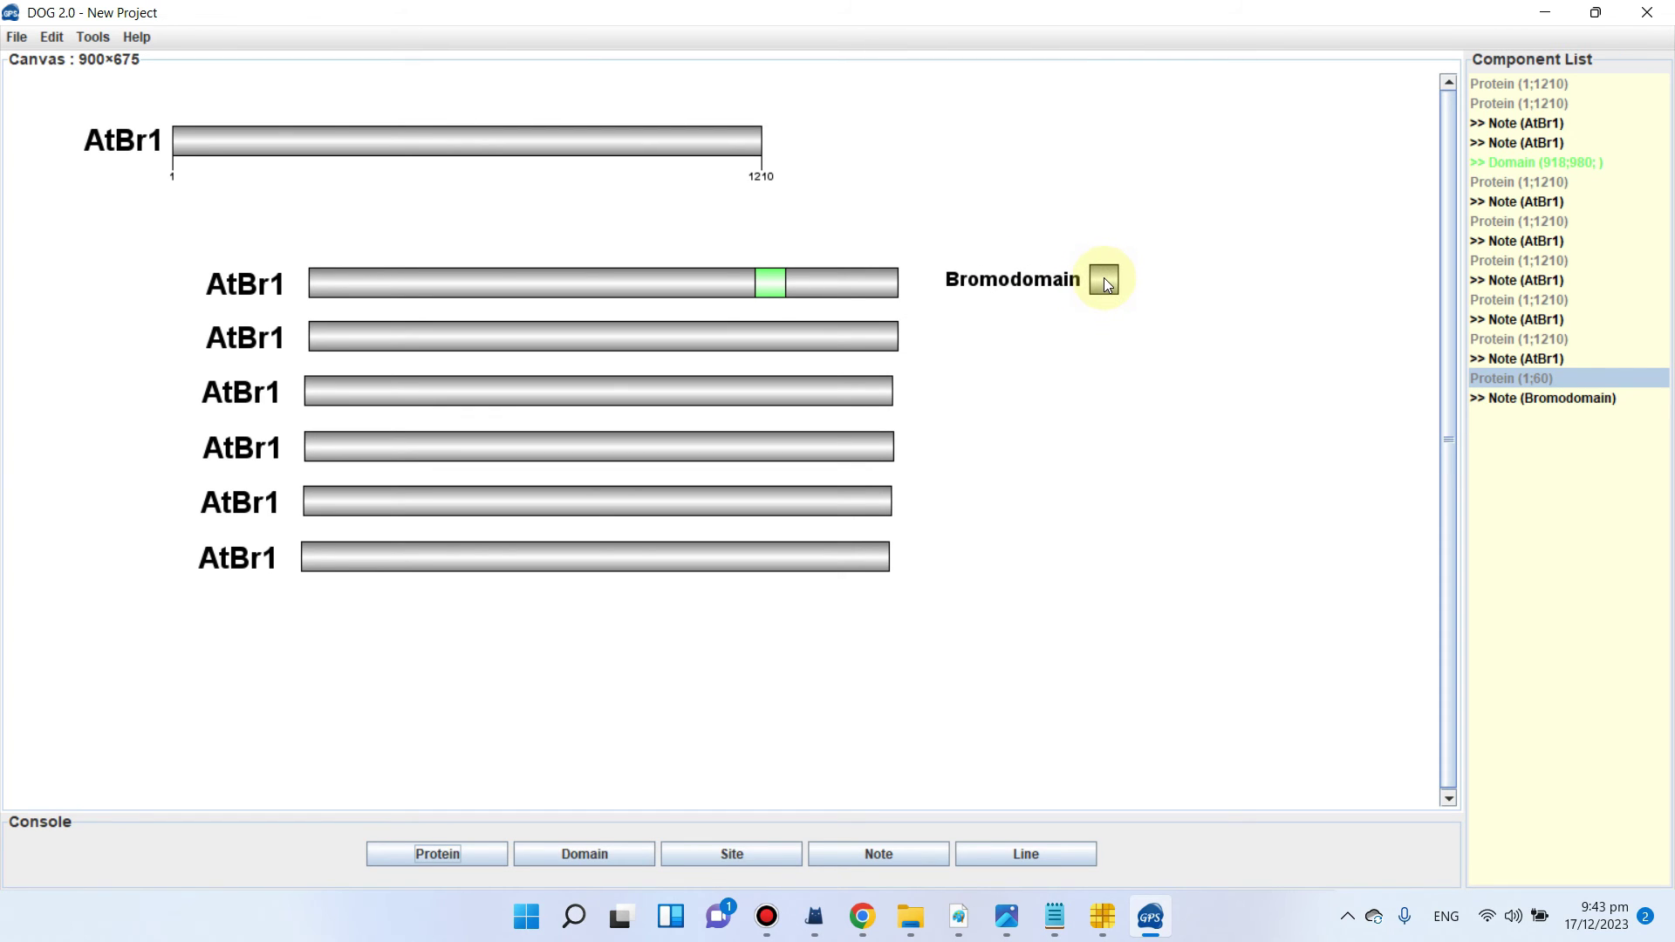
Step: Change the colour of the short bar beside the Bromodomain note to bright green
right_click(1102, 278)
click(1143, 295)
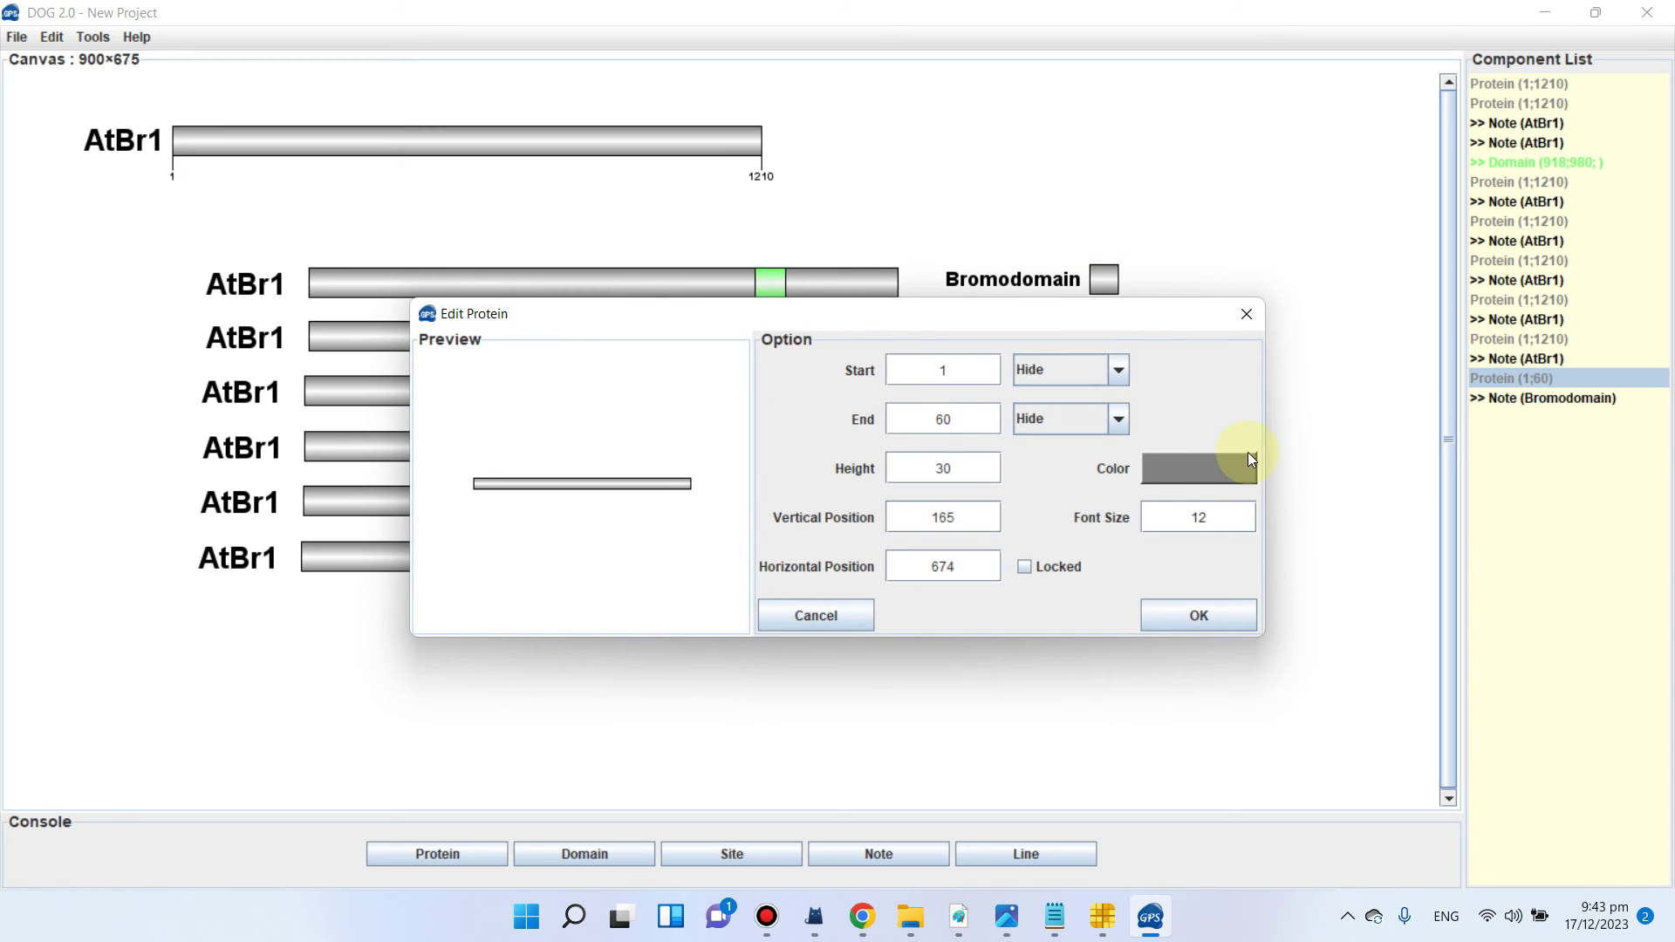
click(1199, 471)
click(926, 425)
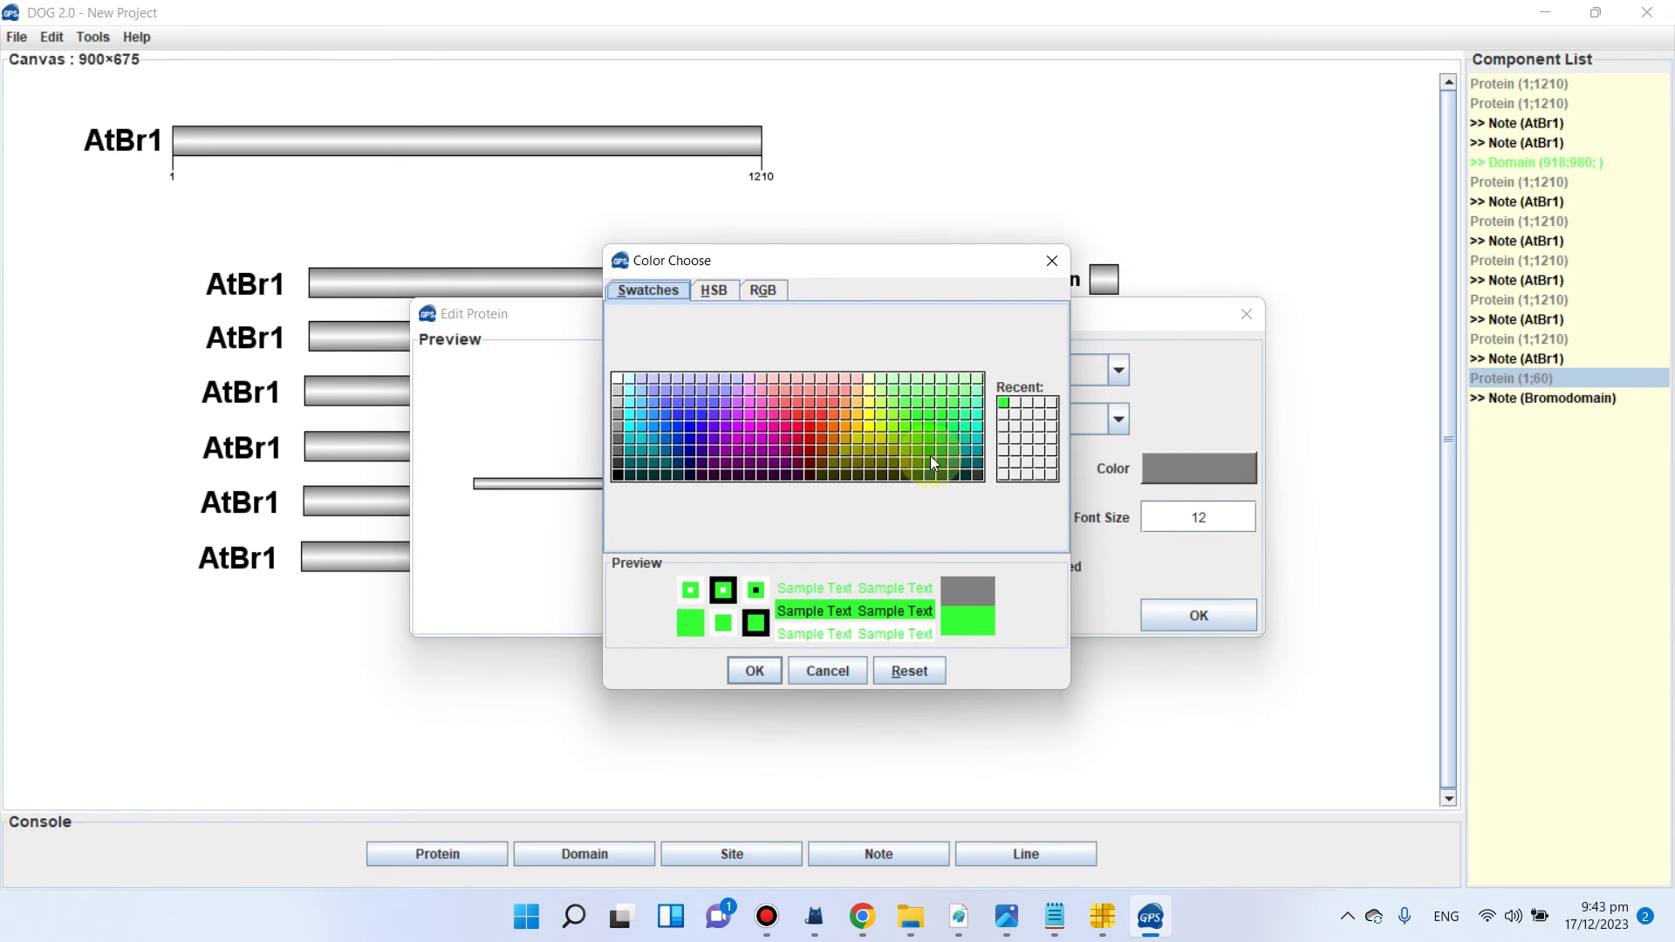
click(754, 674)
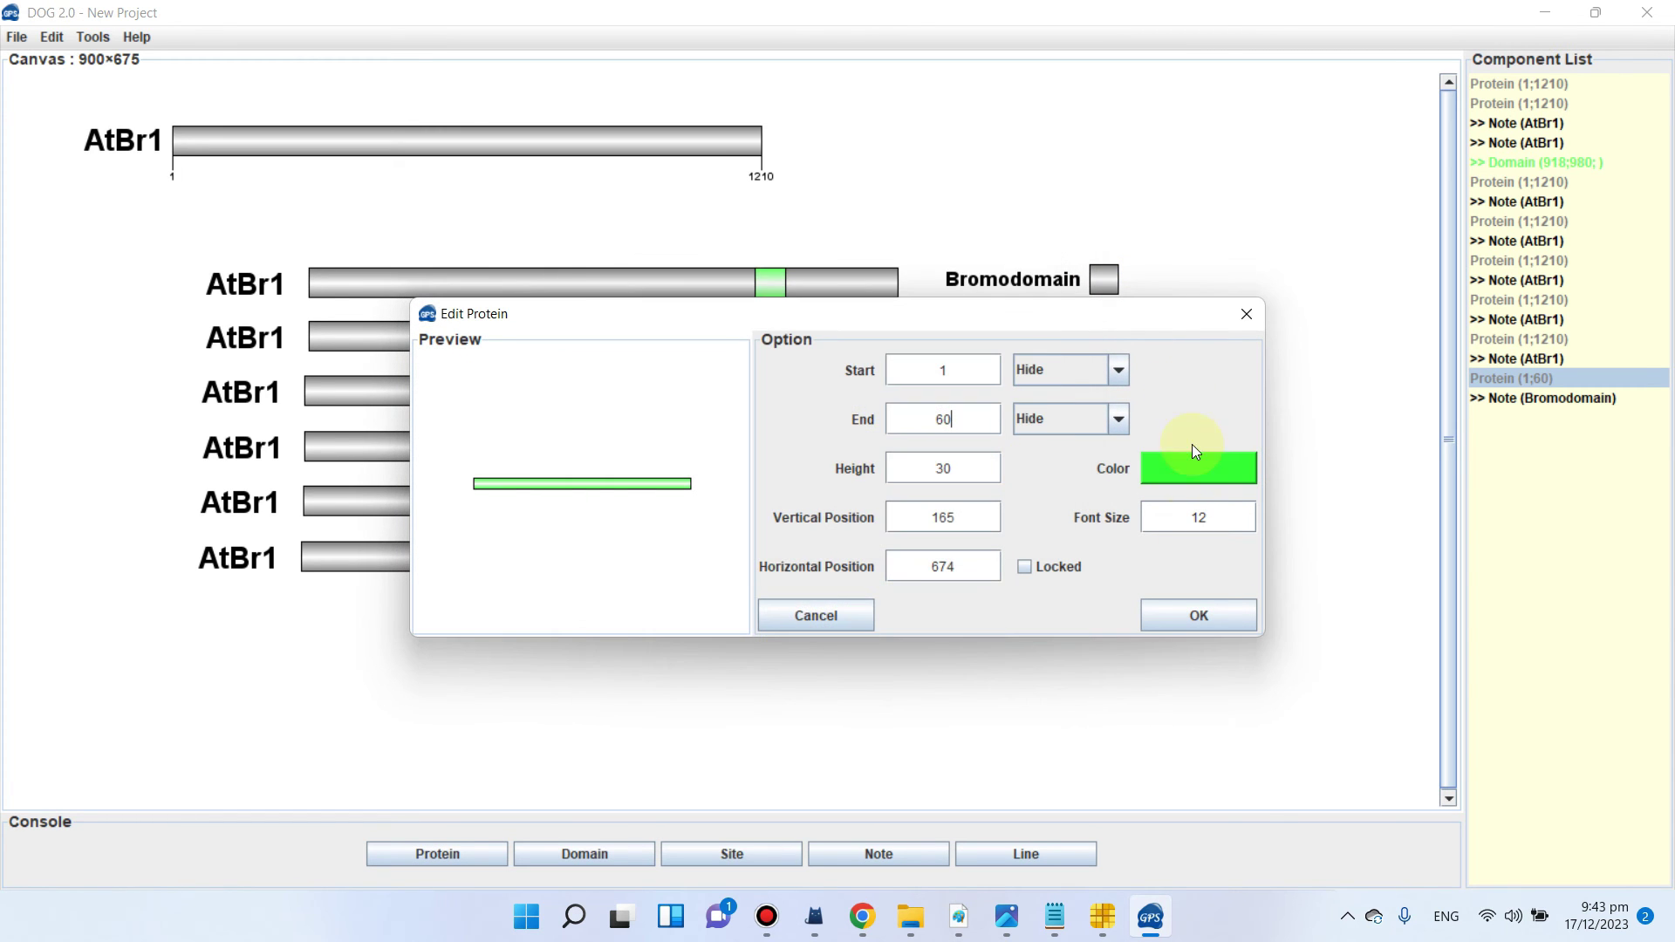
click(1202, 613)
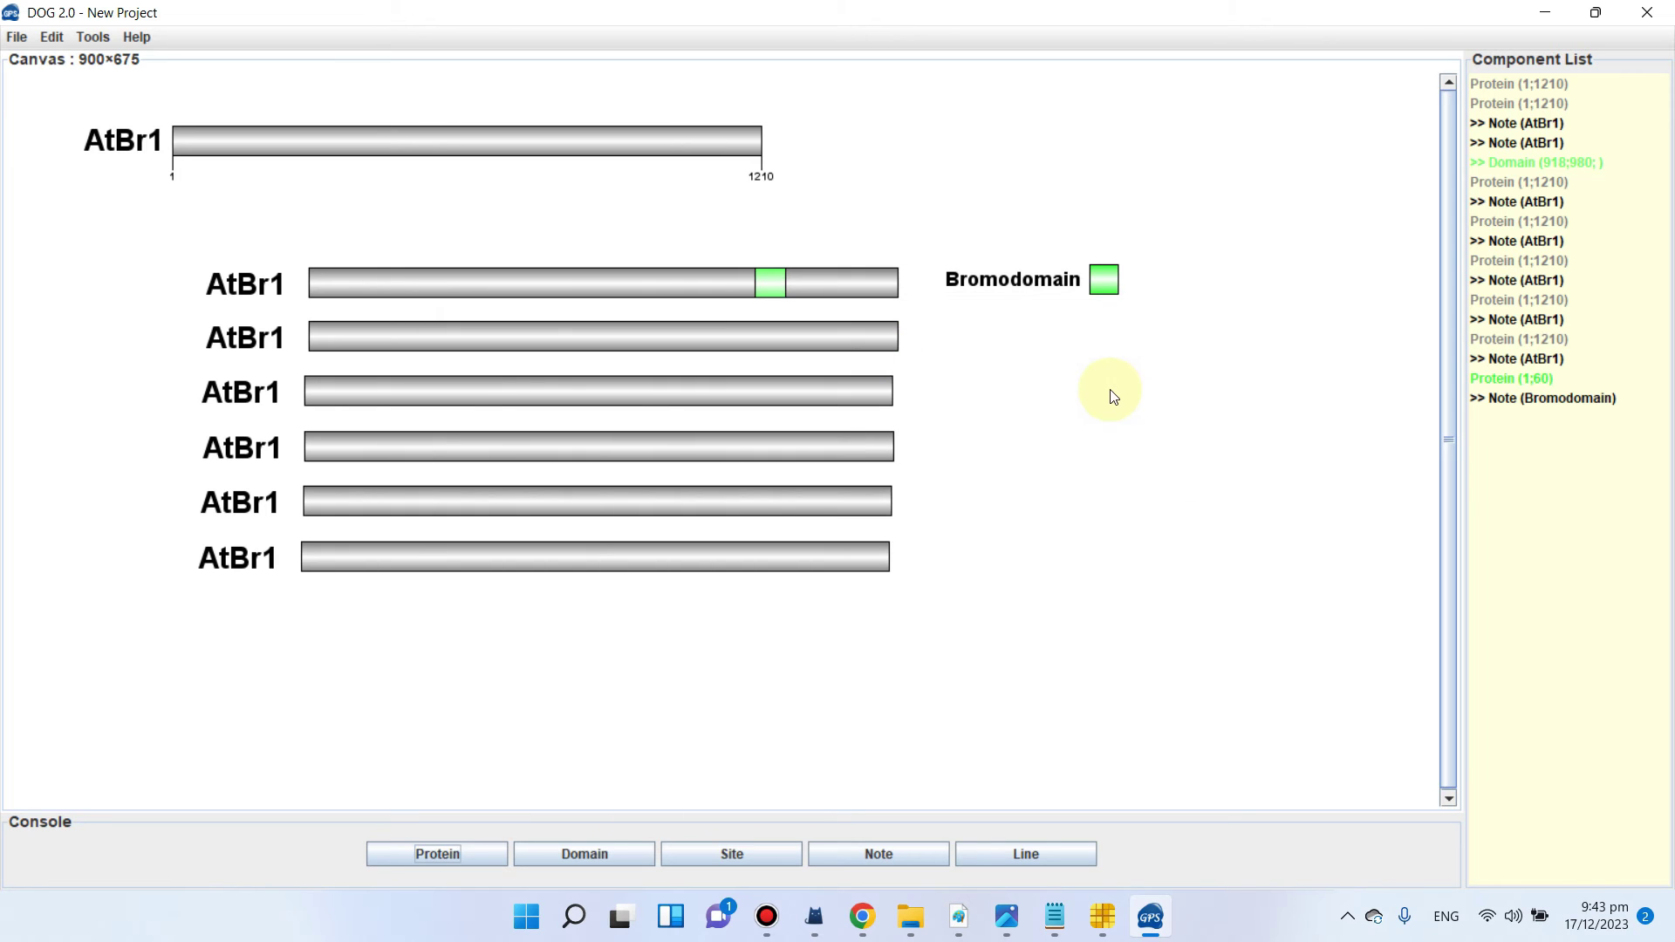
Step: Change the note of the stack's second bar to "AtBr2"
click(271, 336)
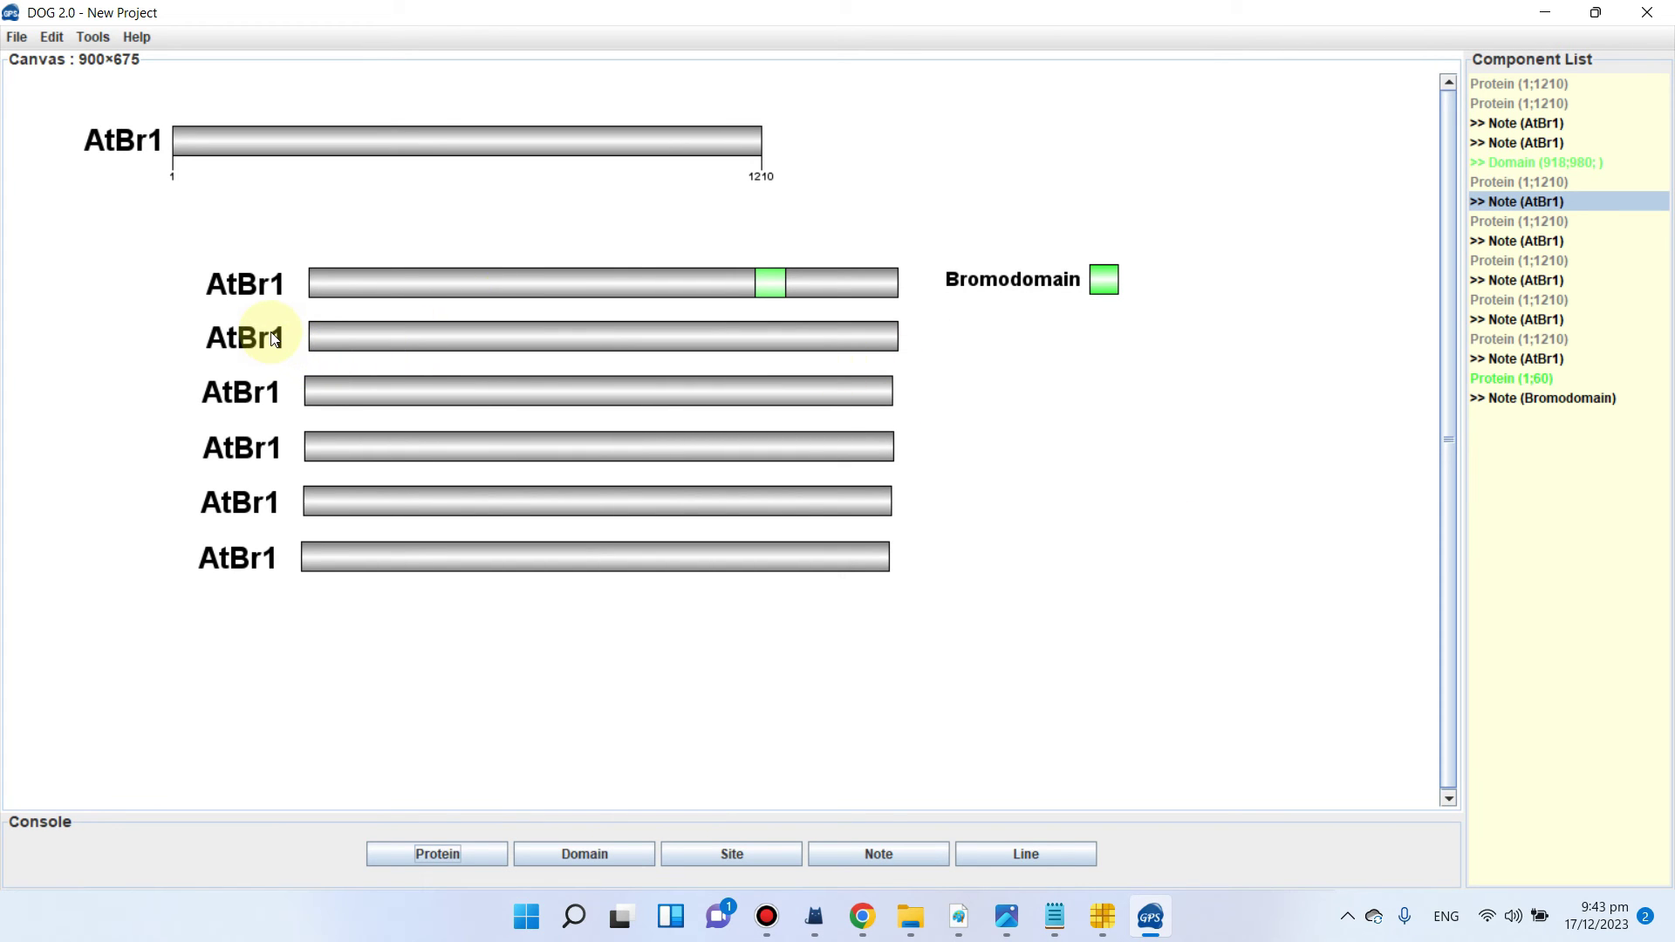
right_click(269, 332)
click(321, 341)
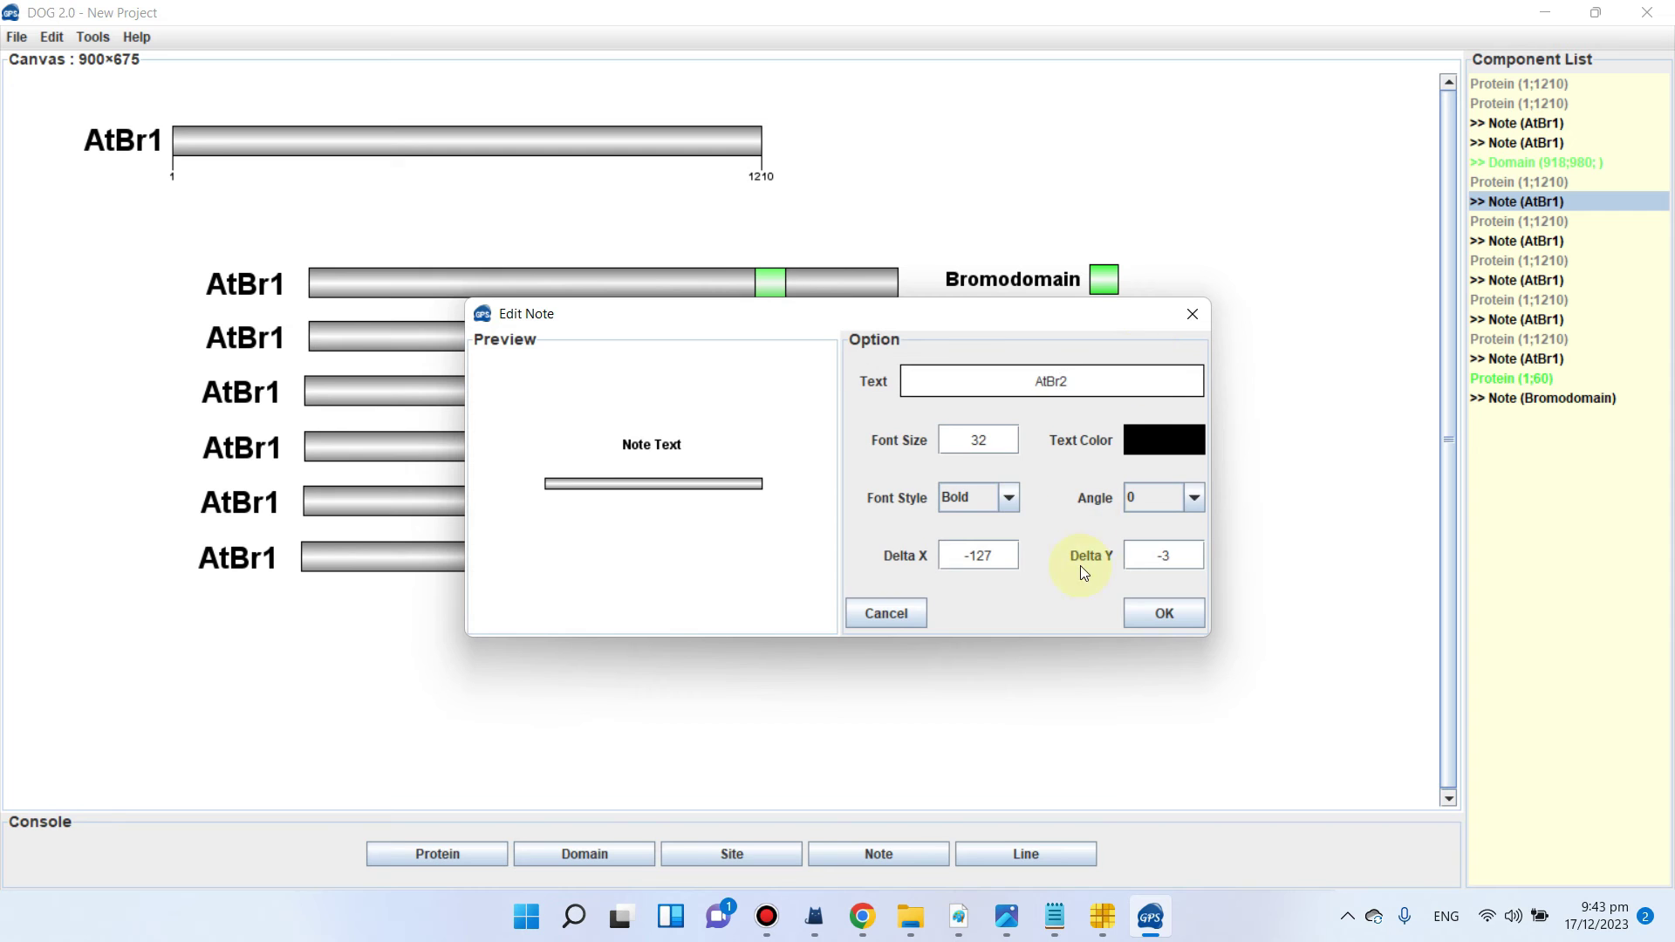
click(1154, 614)
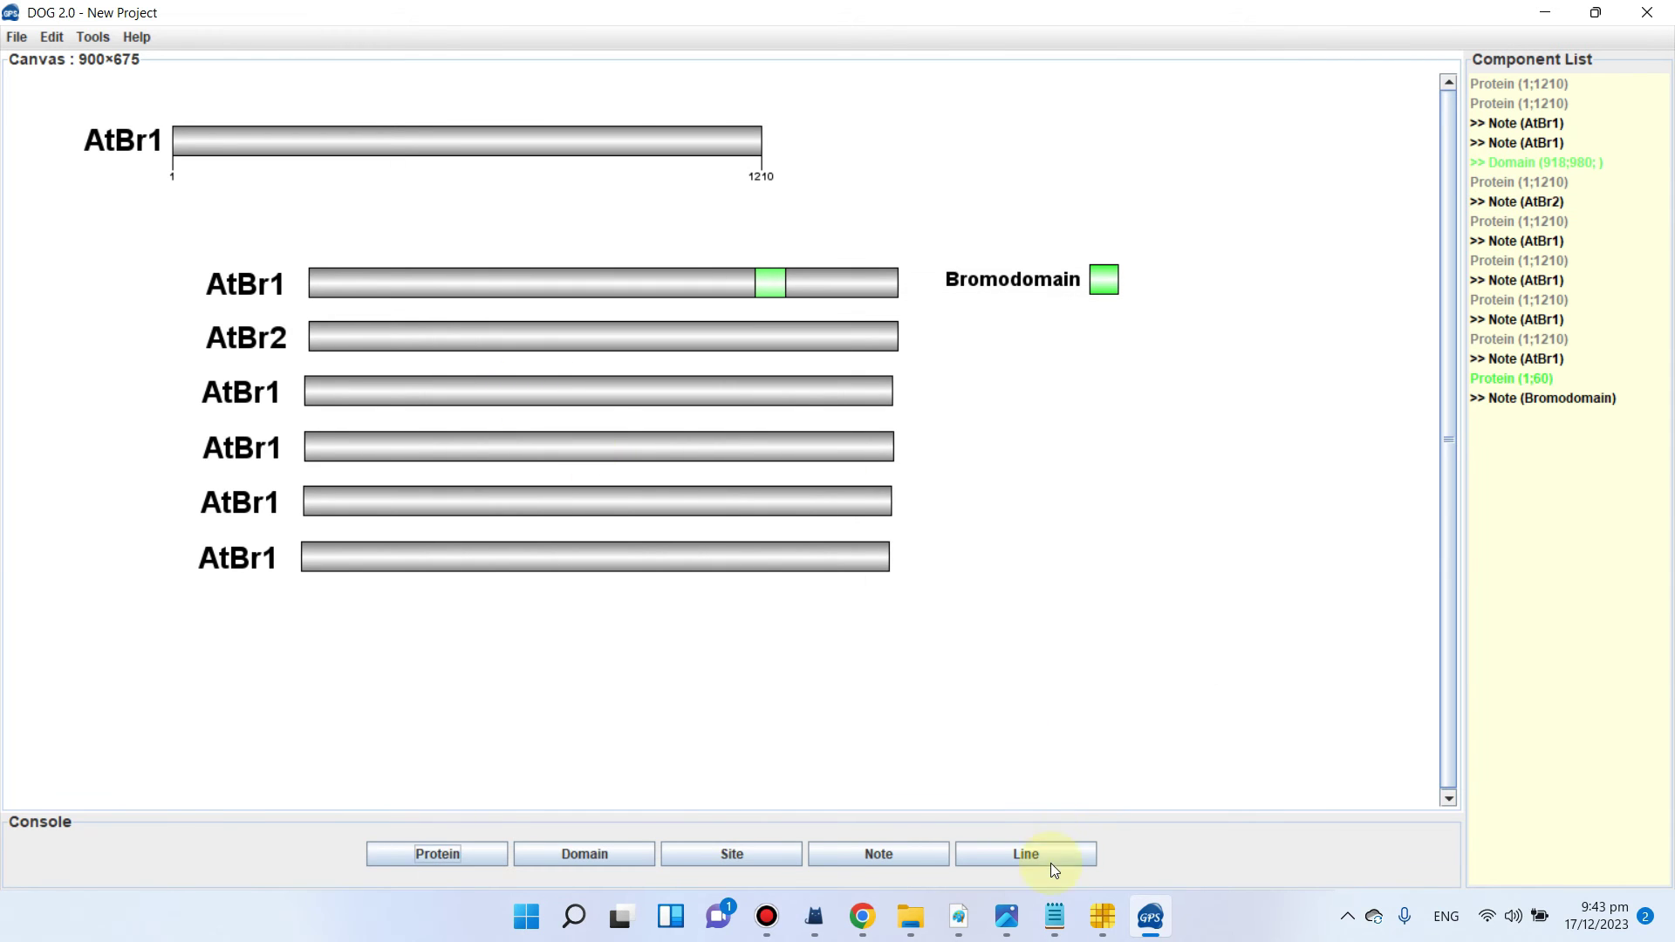
Step: Look up AtBr2's protein length in the ScanProsite results in Chrome, and return to DOG 2.0
click(877, 918)
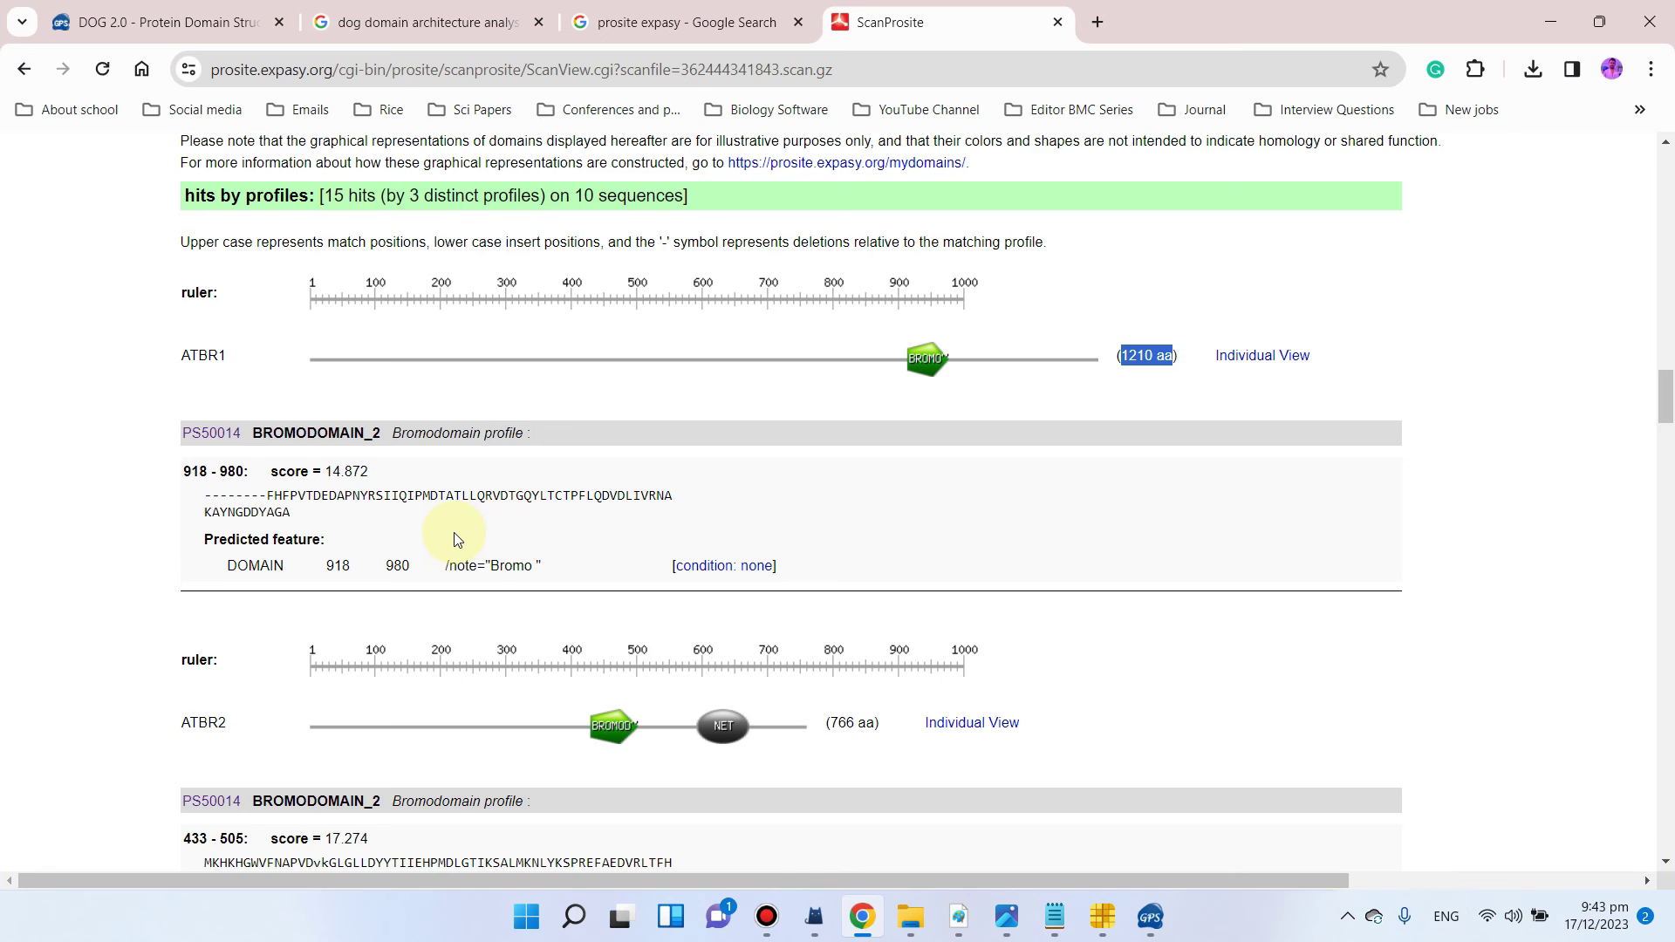
scroll(455, 539, down, 3)
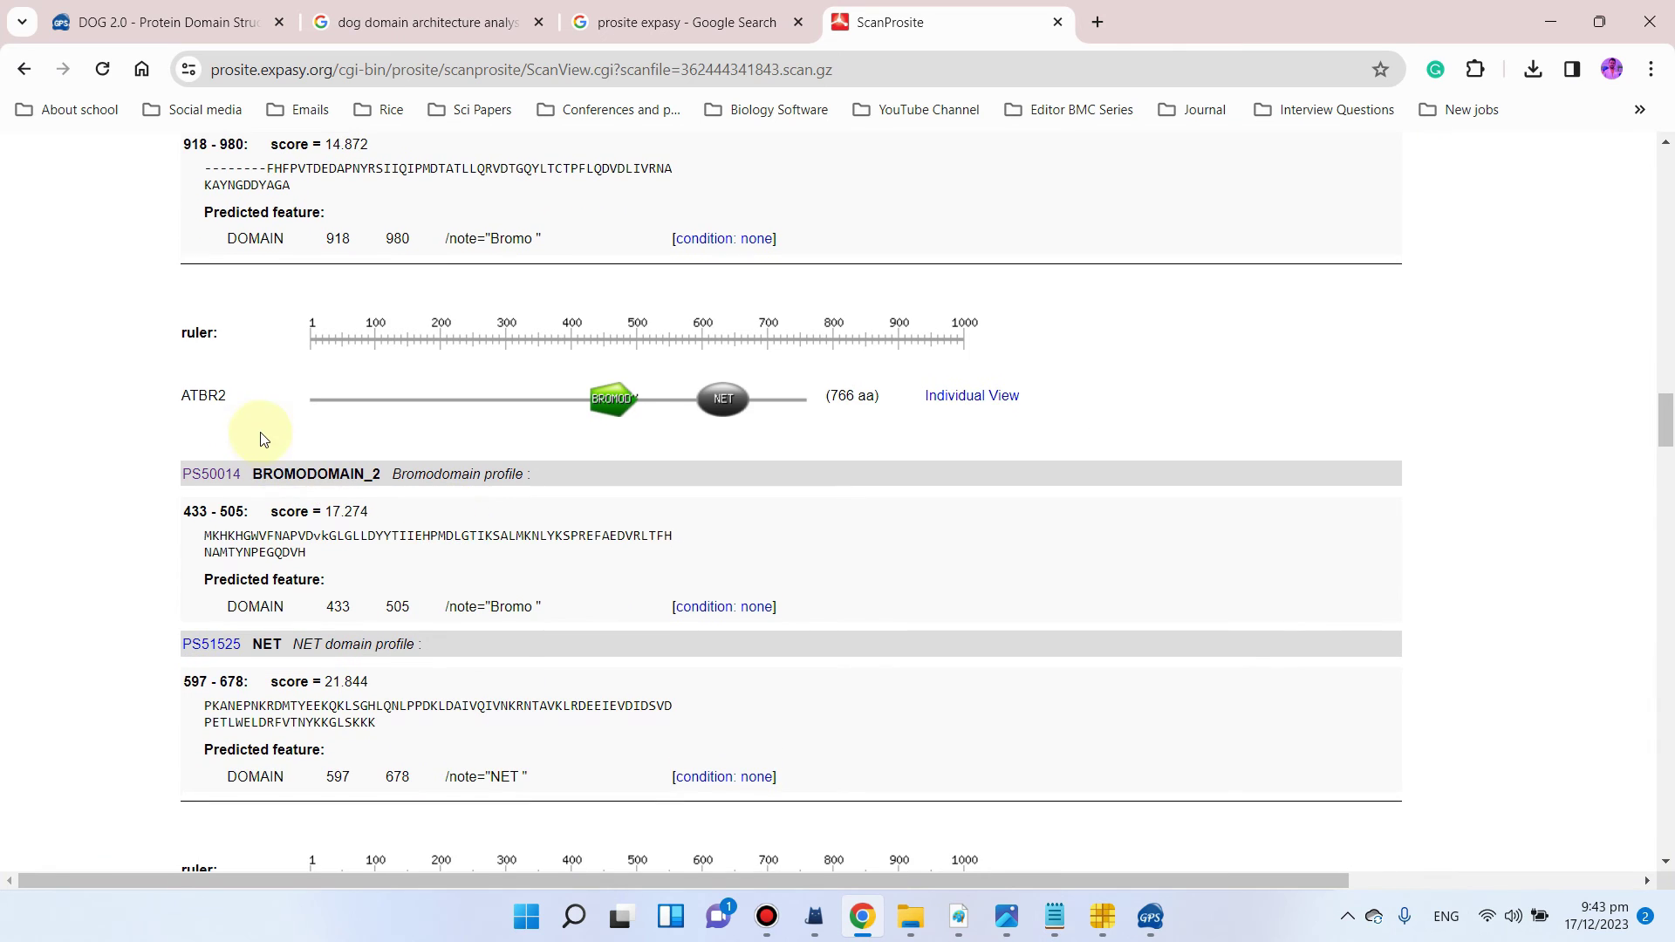
scroll(267, 423, up, 3)
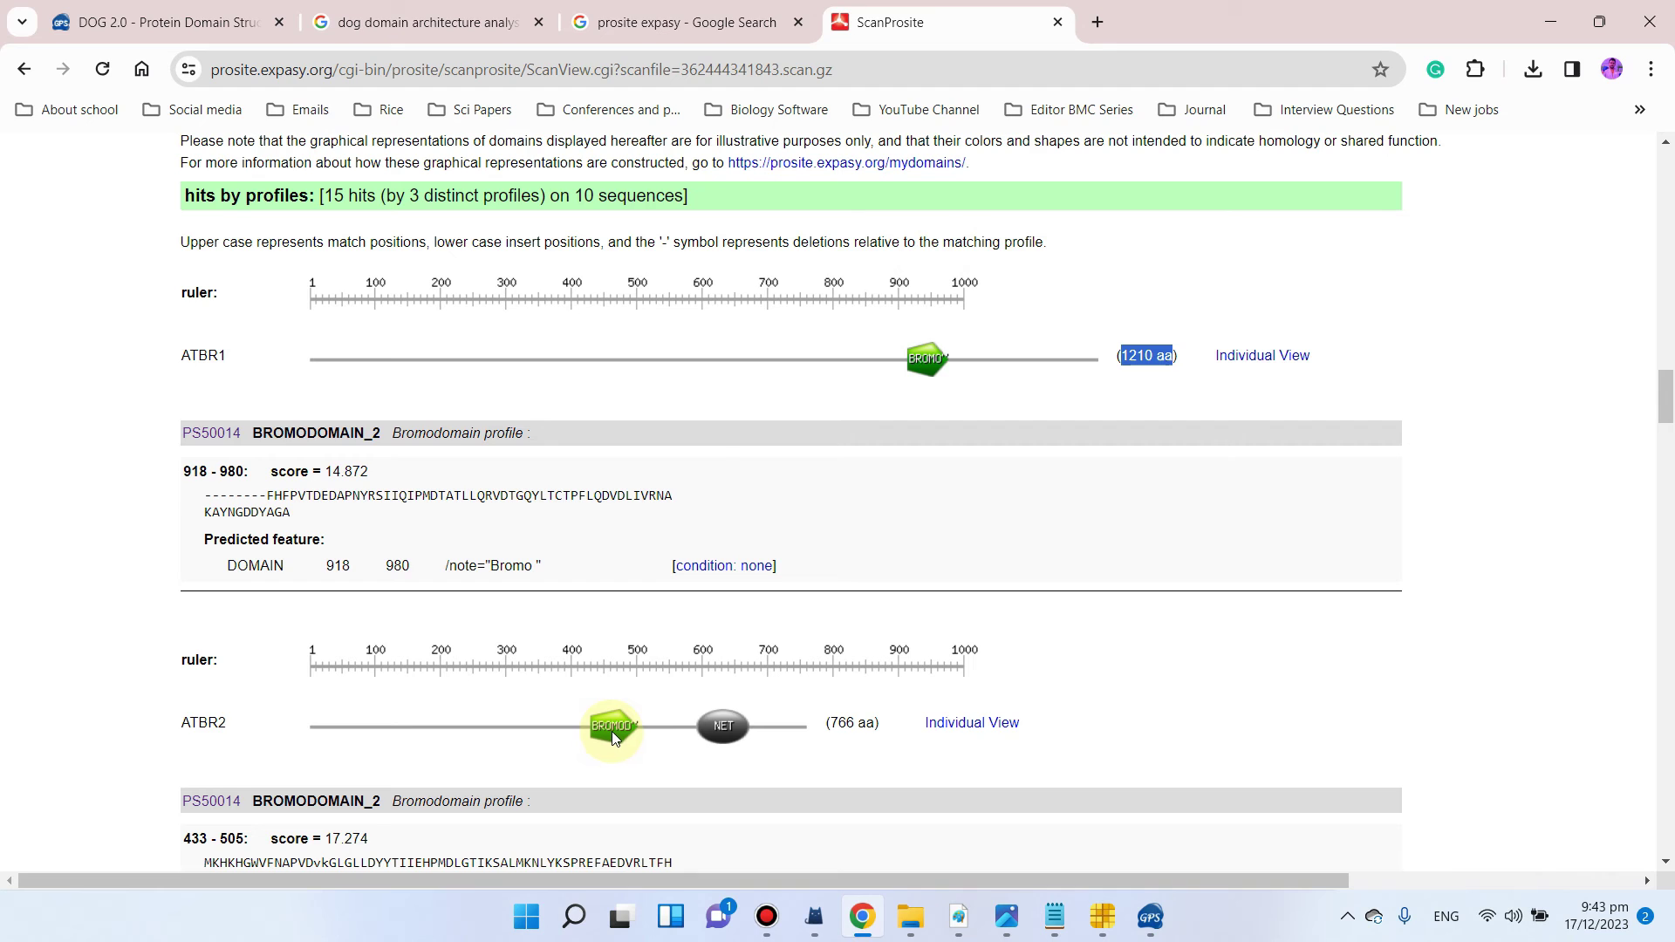
mouse_move(613, 735)
click(1552, 16)
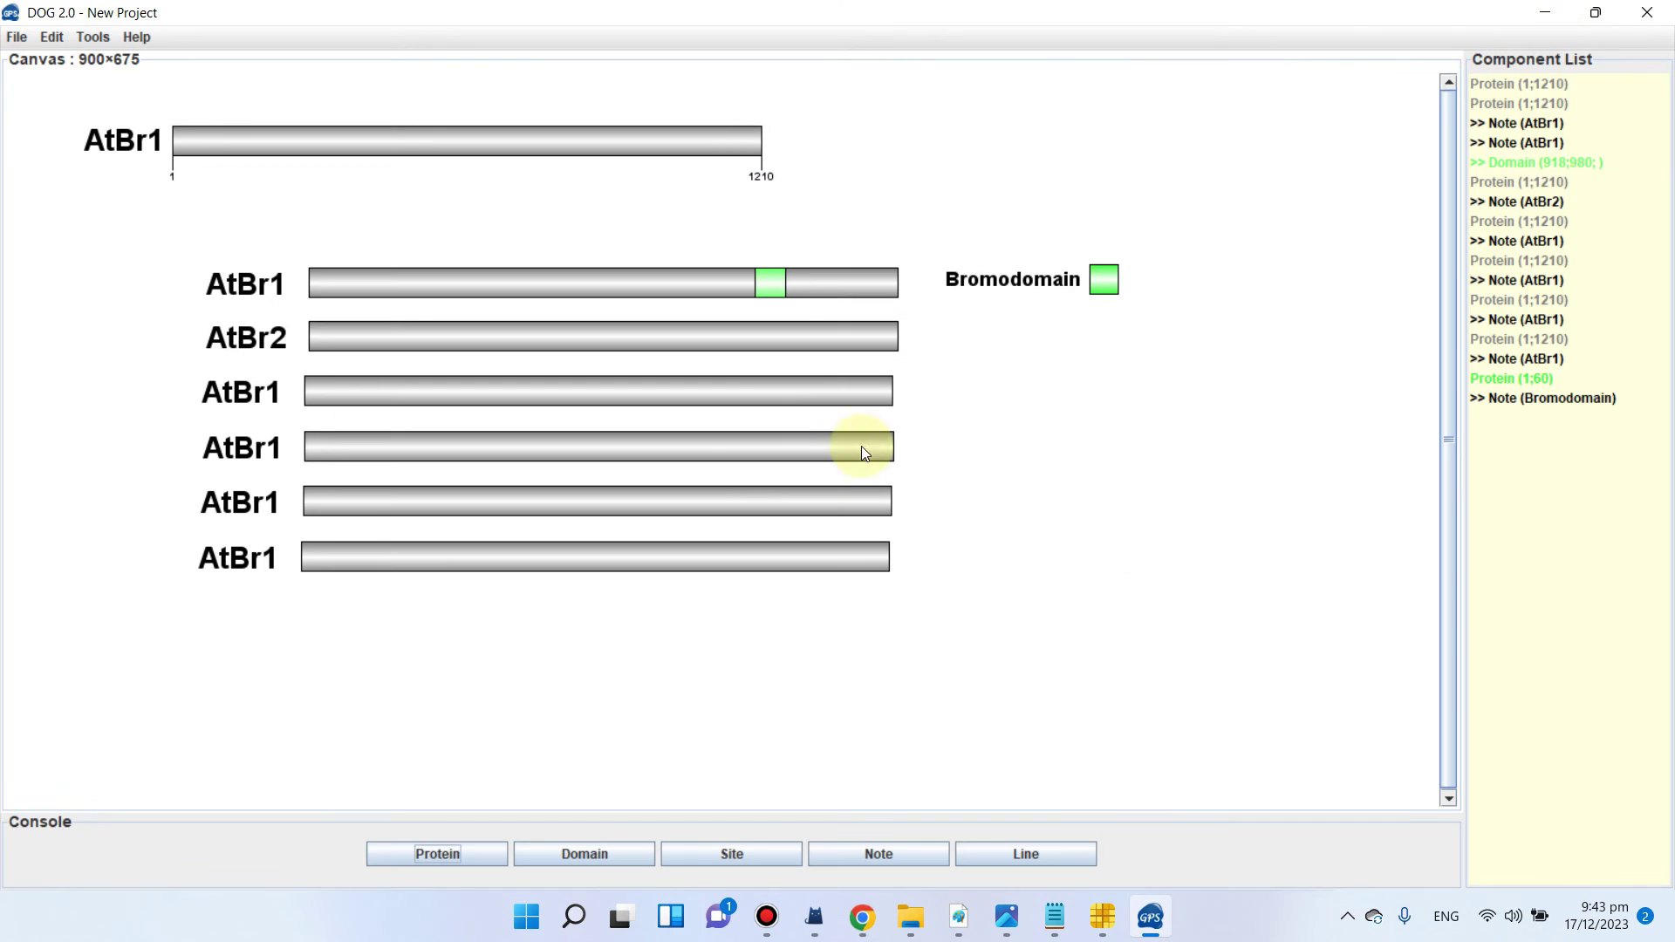
Step: Set the end position of the AtBr2 protein bar to 766
click(772, 350)
right_click(772, 350)
click(810, 356)
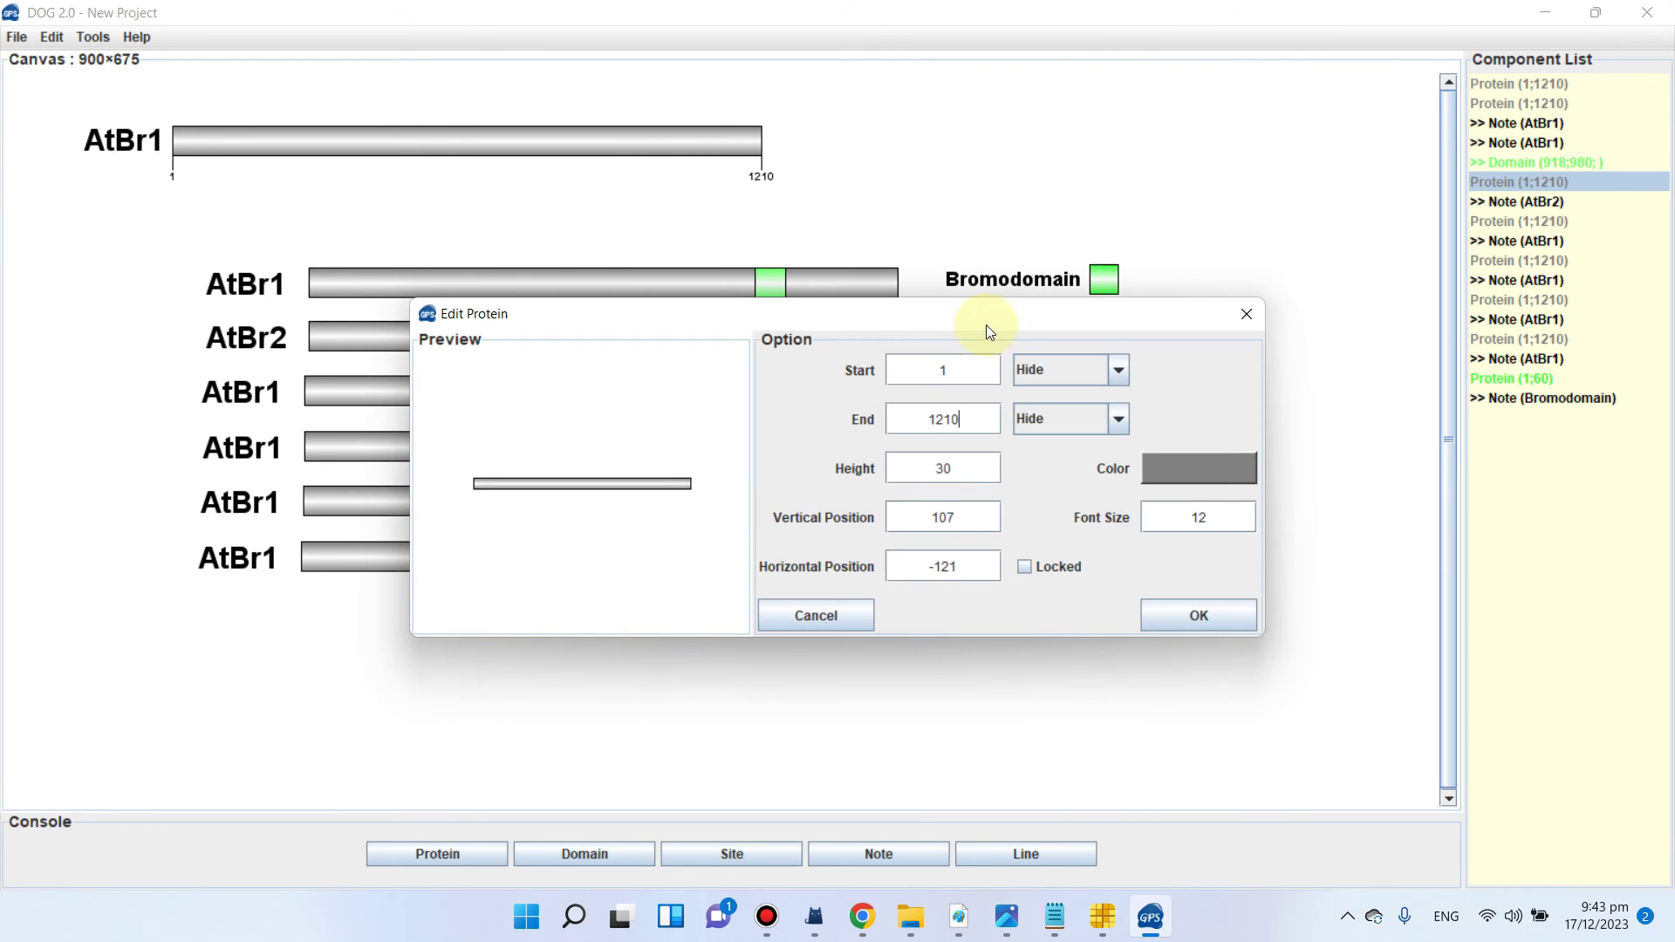
drag(977, 417, 919, 410)
text(766)
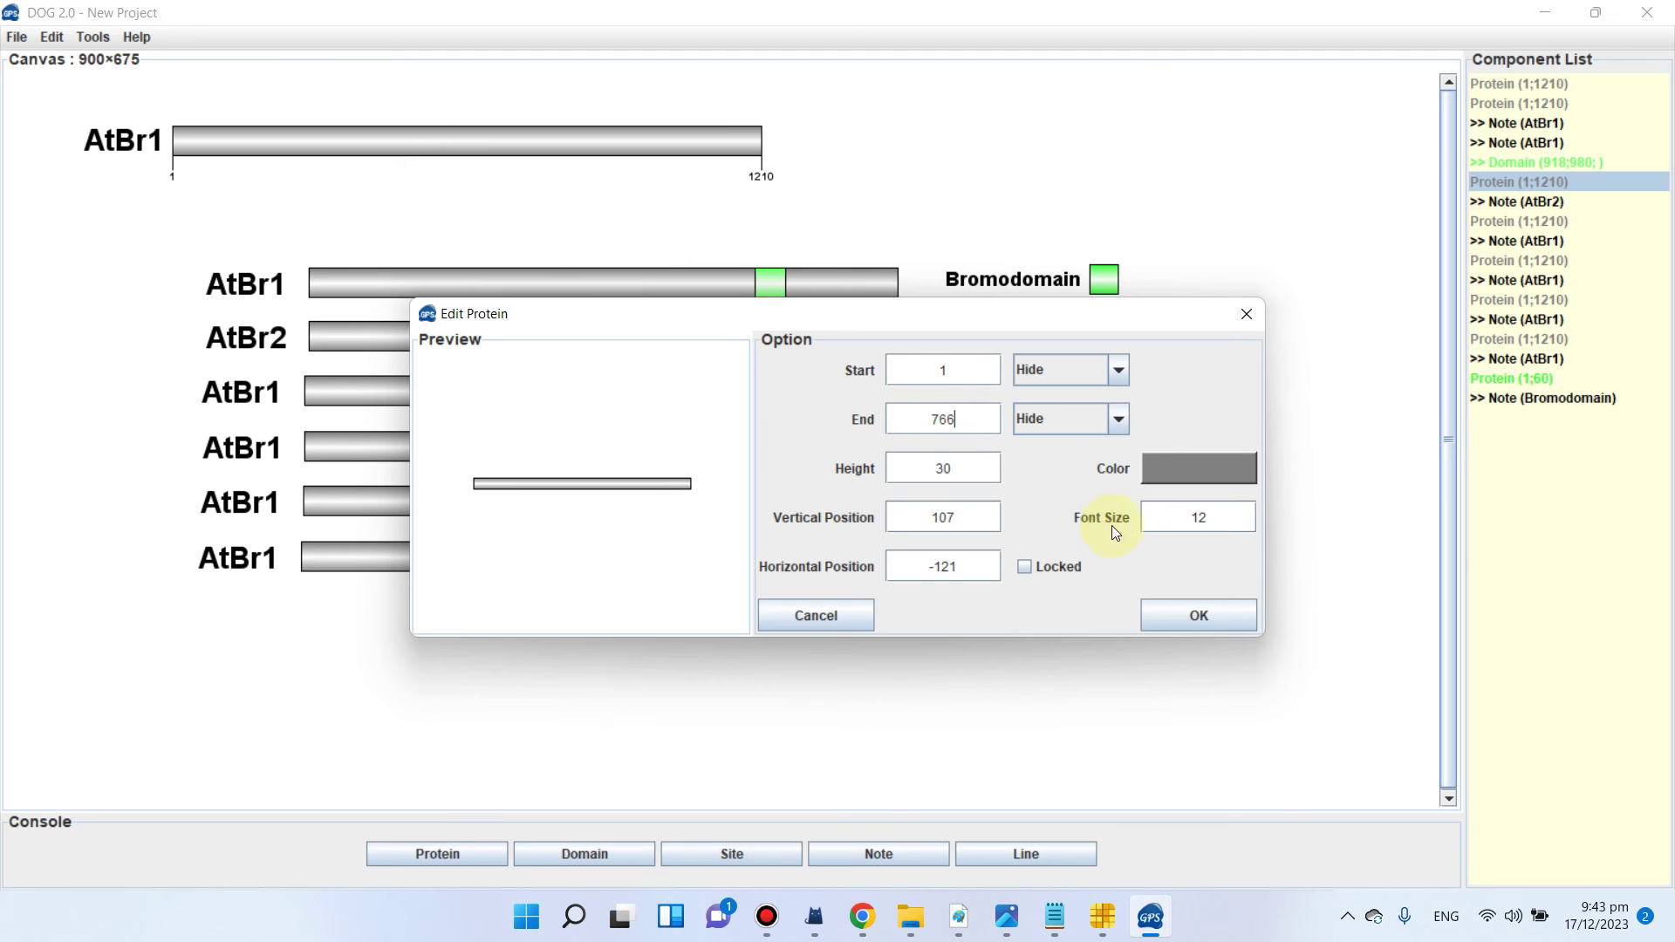
click(1201, 616)
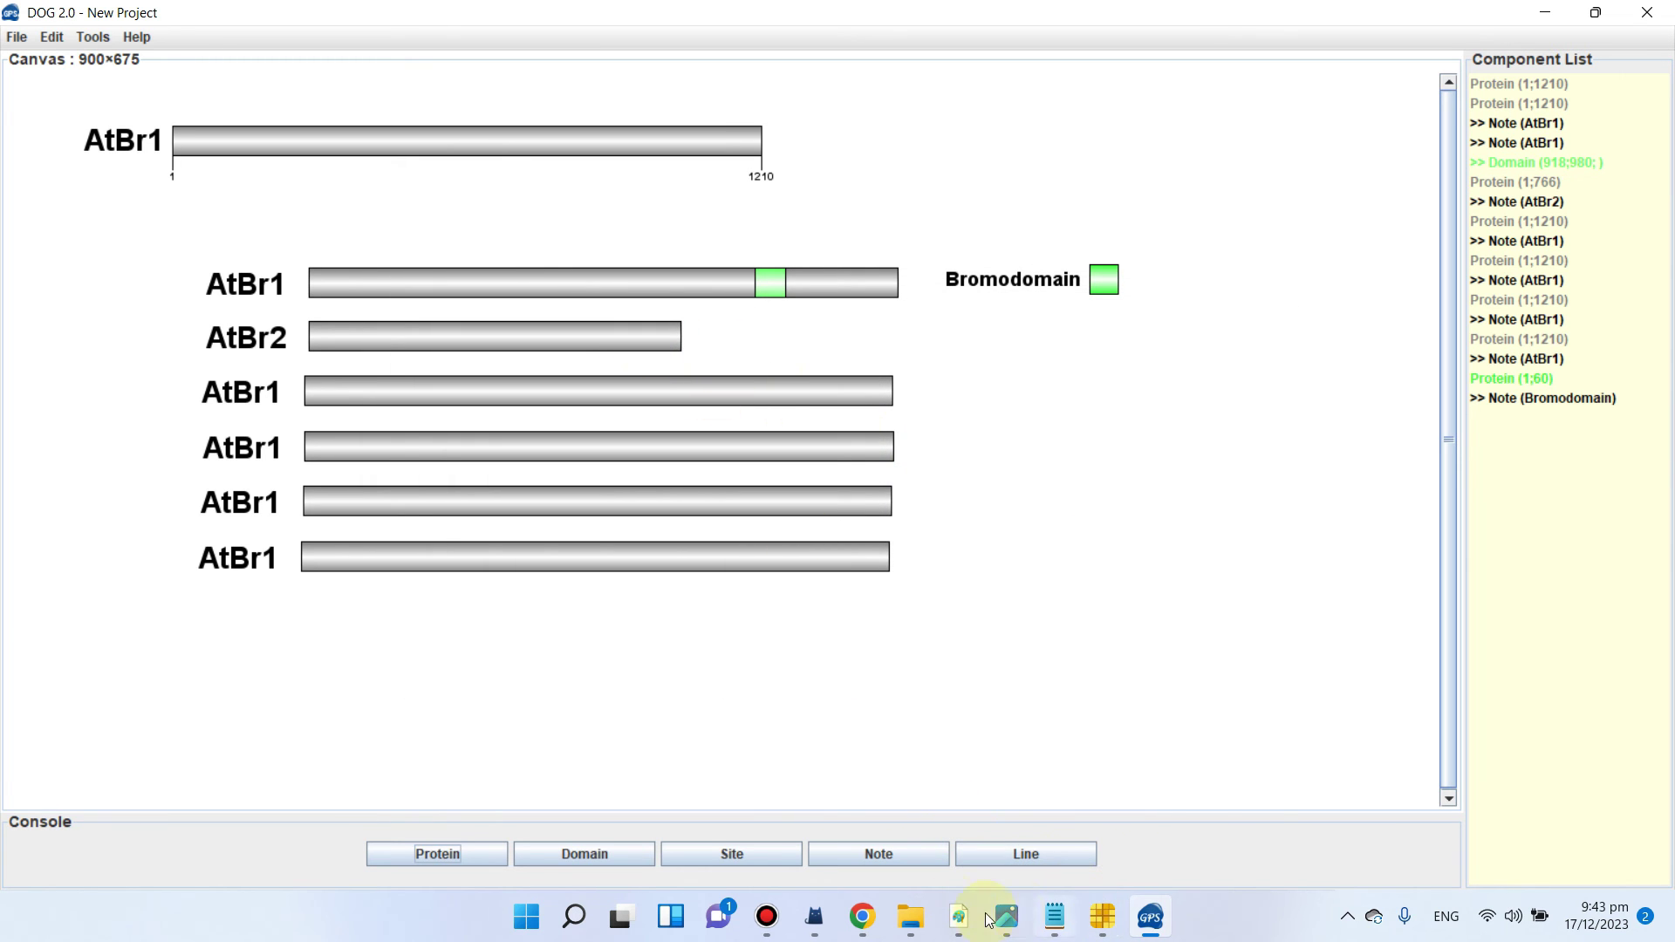
Step: Look up the AtBr2 bromodomain's start and end positions in the ScanProsite results in Chrome, and return to DOG 2.0
click(872, 927)
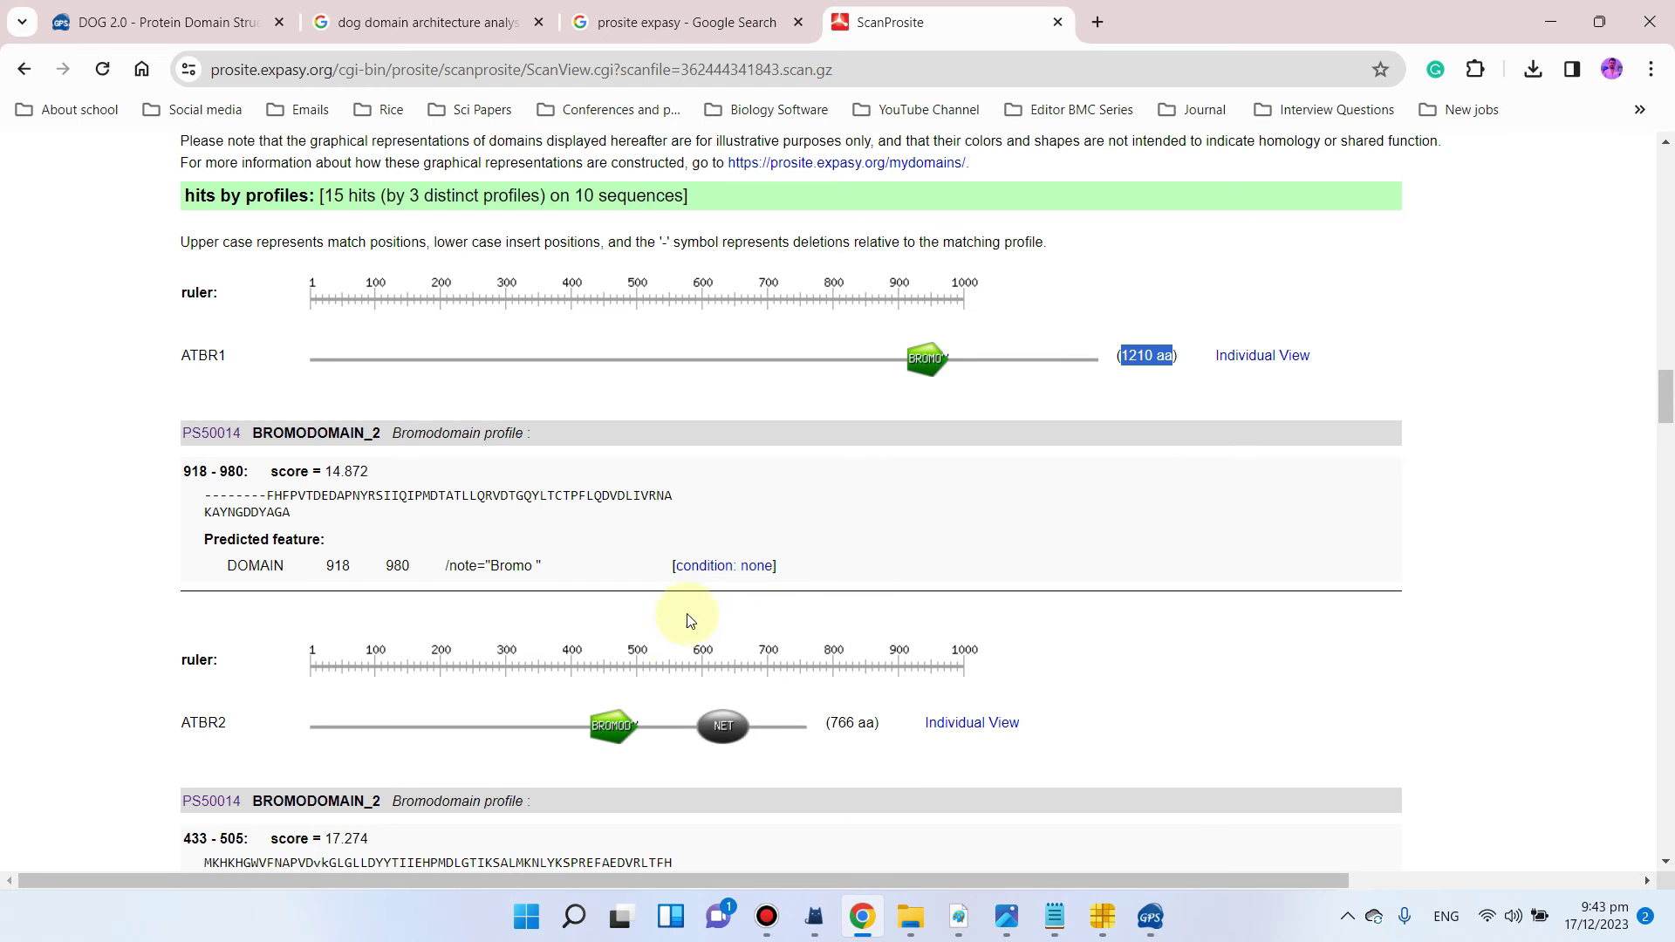
scroll(684, 617, down, 1)
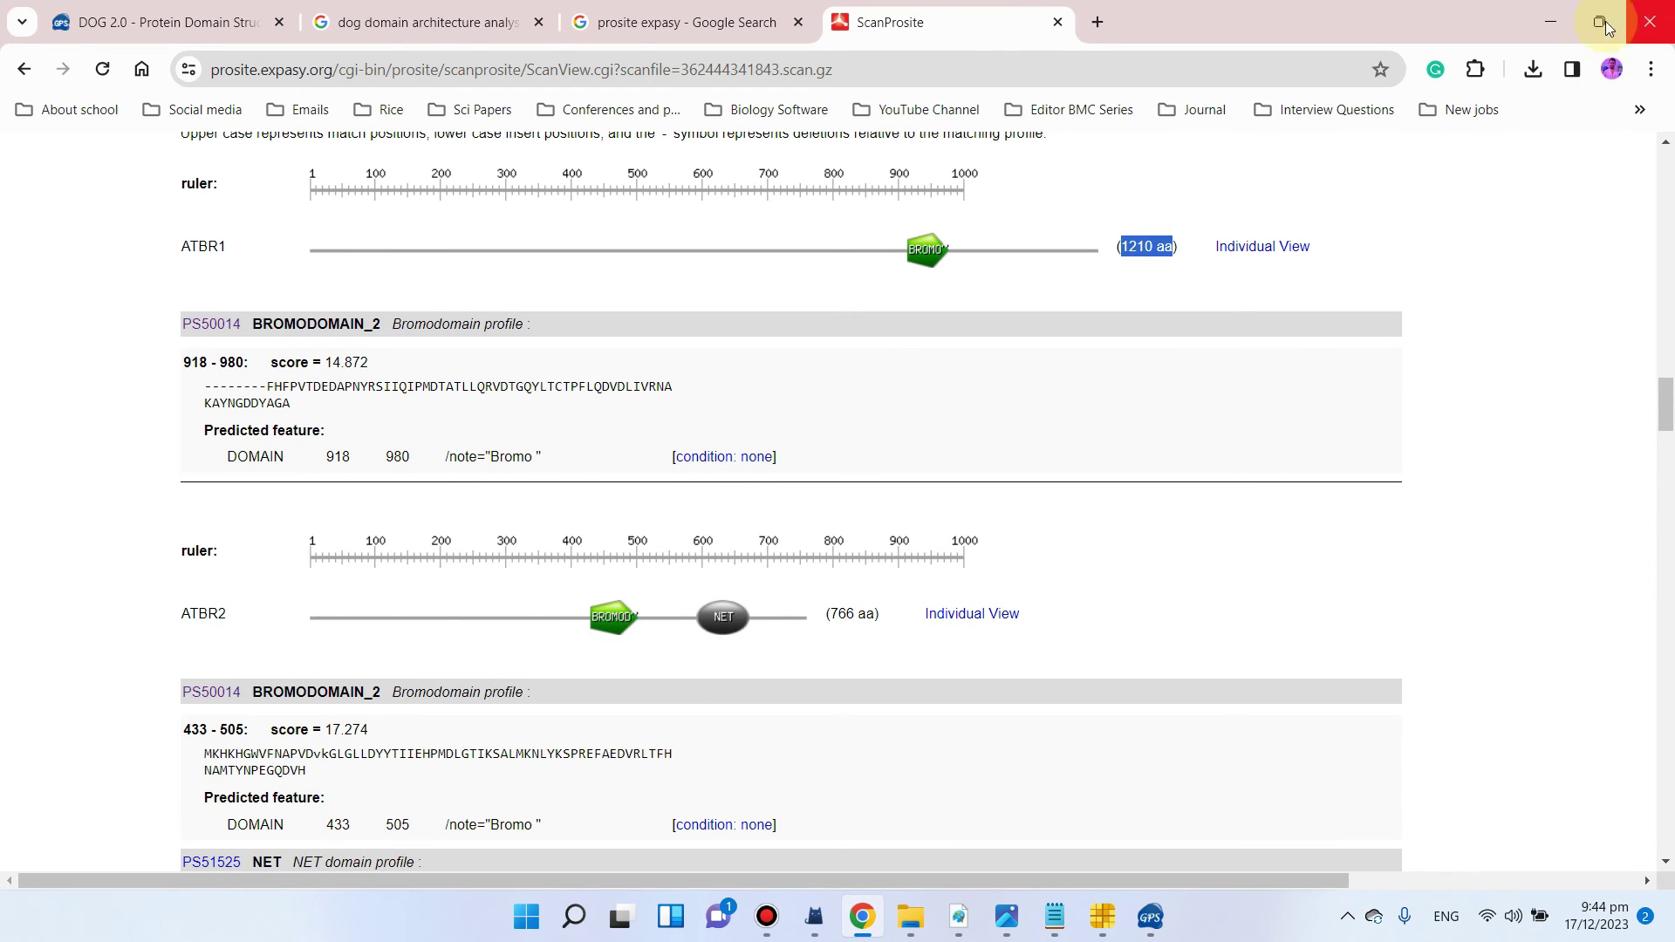
click(1549, 21)
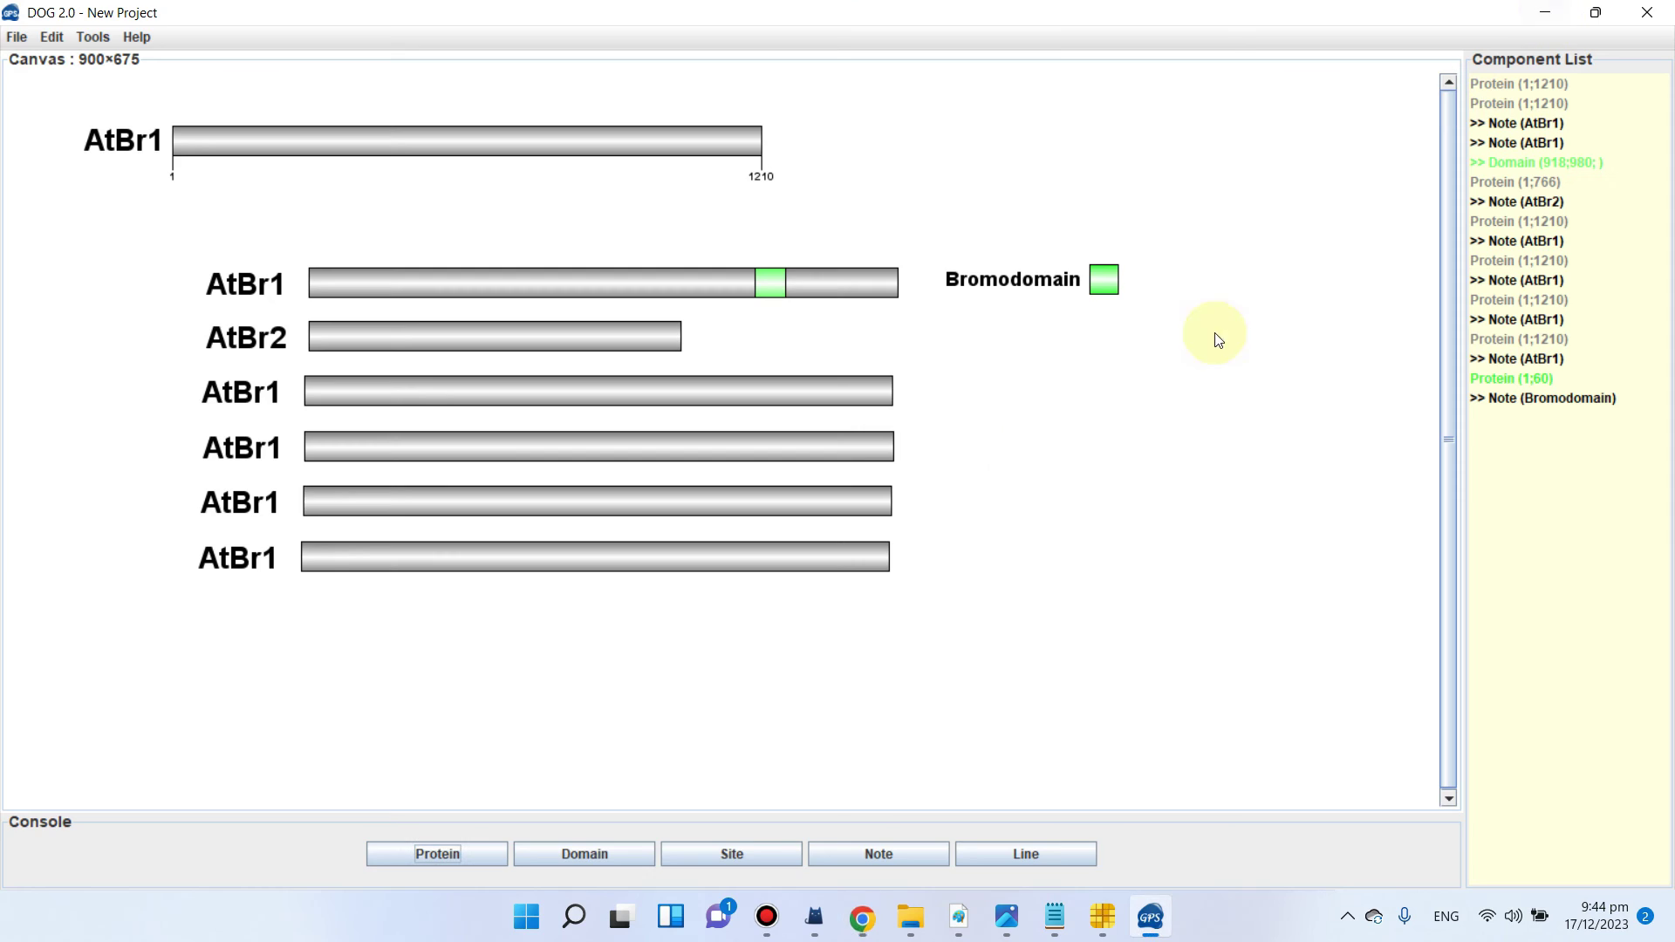
Step: Start adding a domain to the AtBr2 bar, with start 433 and end 505
right_click(631, 343)
mouse_move(671, 384)
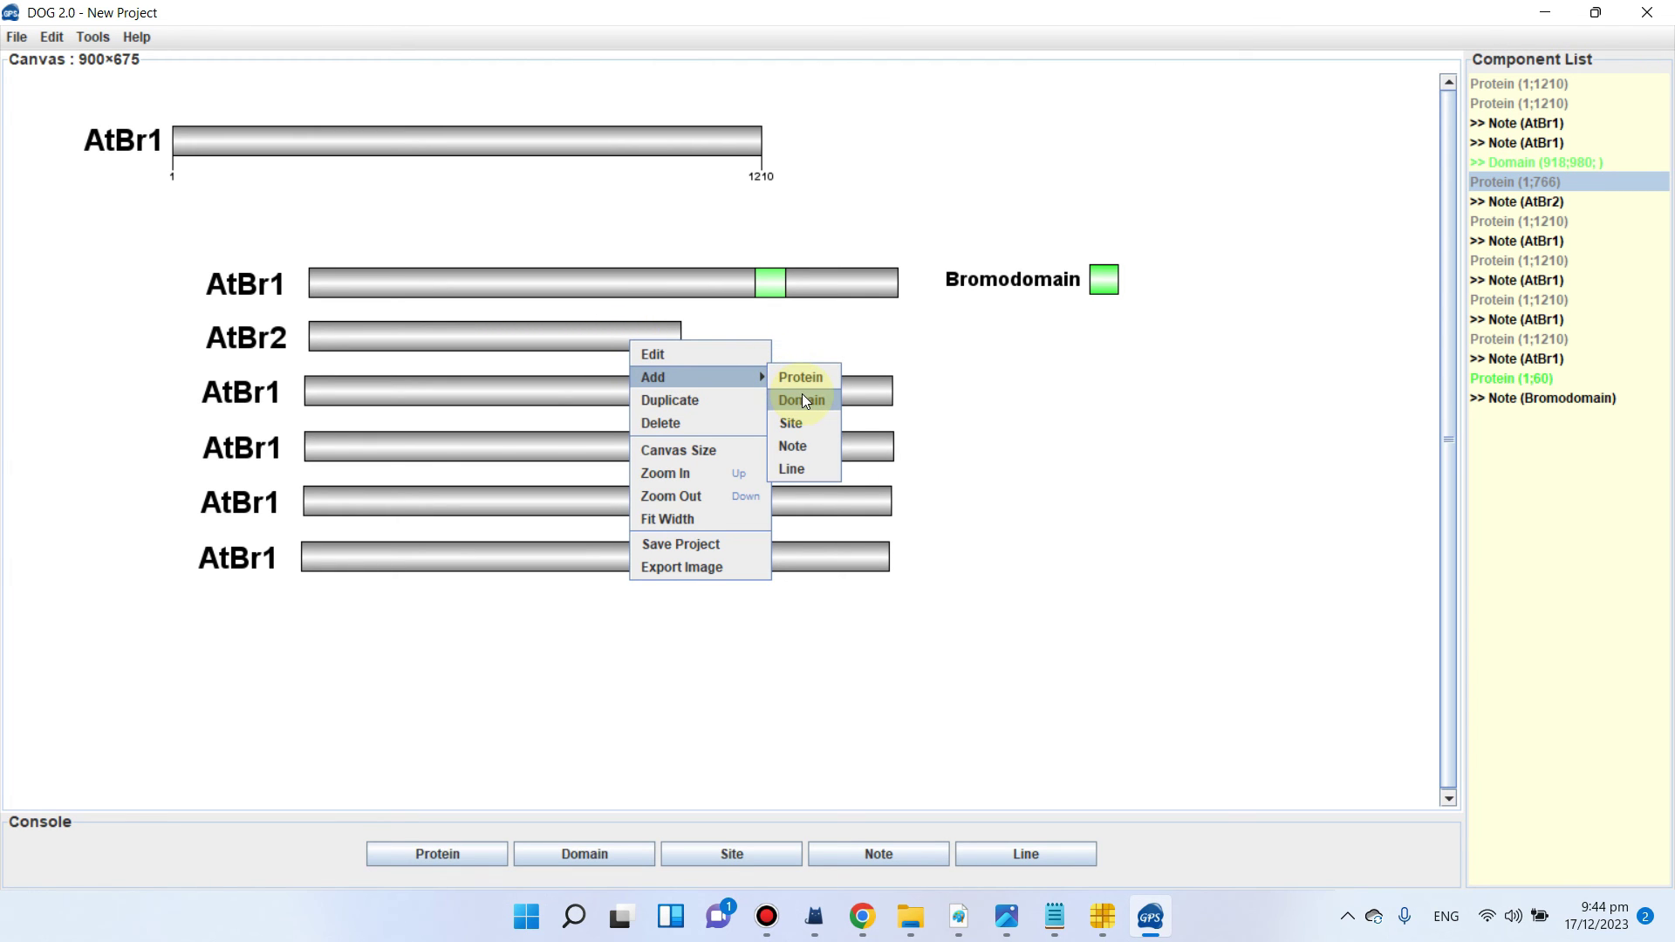
click(803, 398)
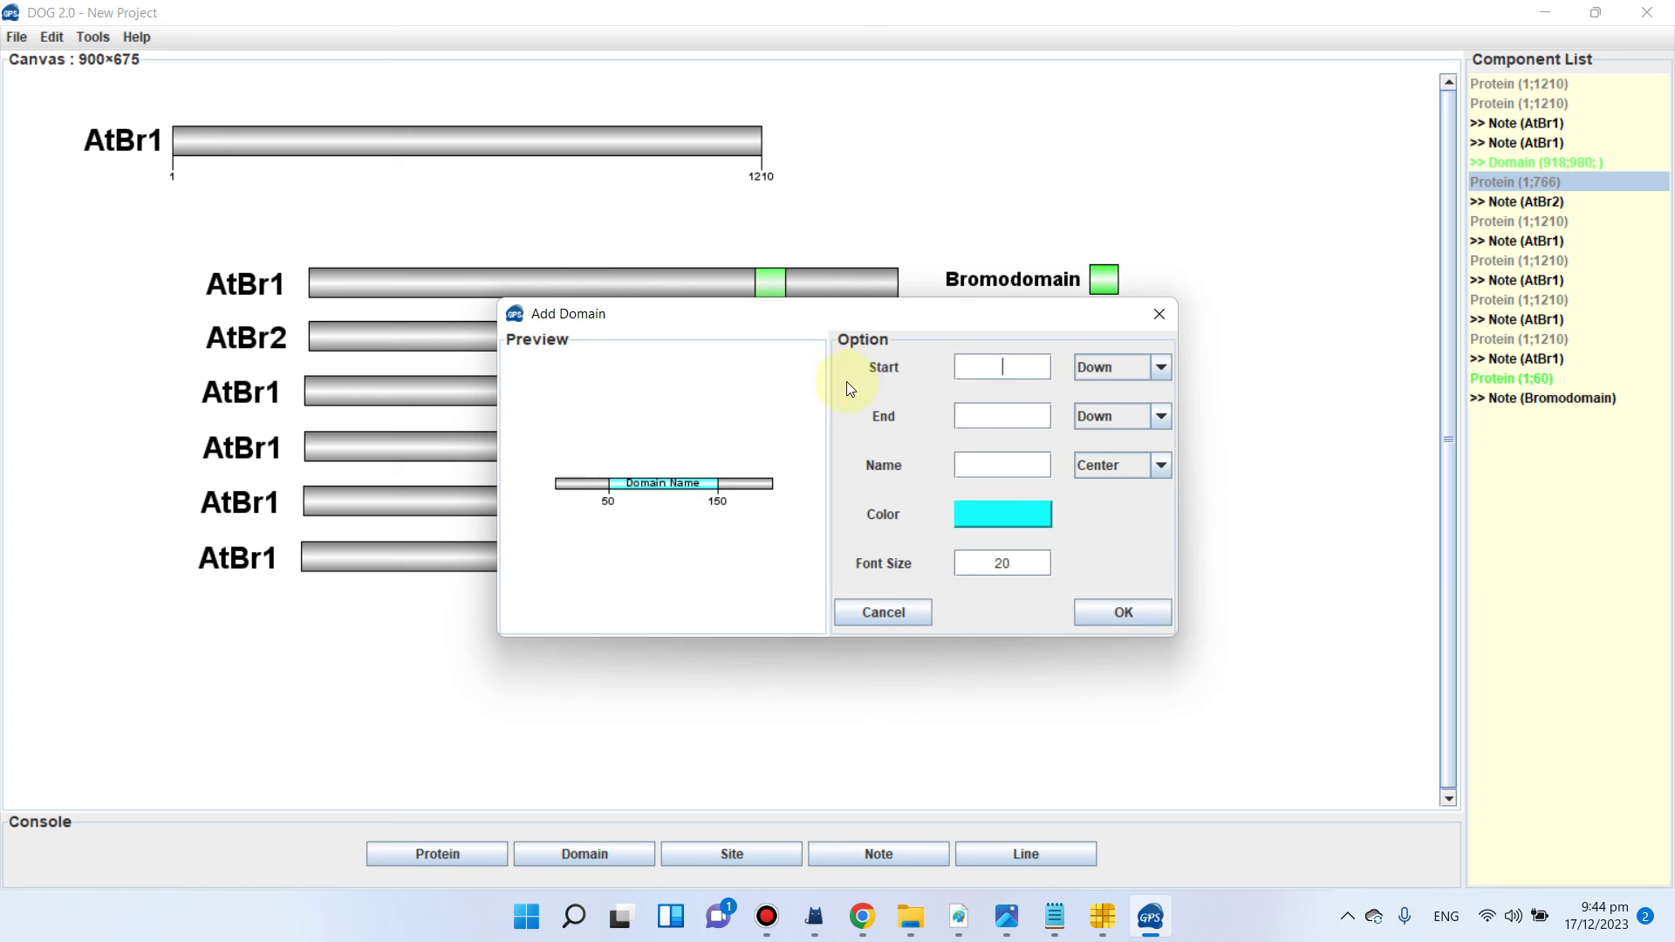
text(433)
click(1010, 415)
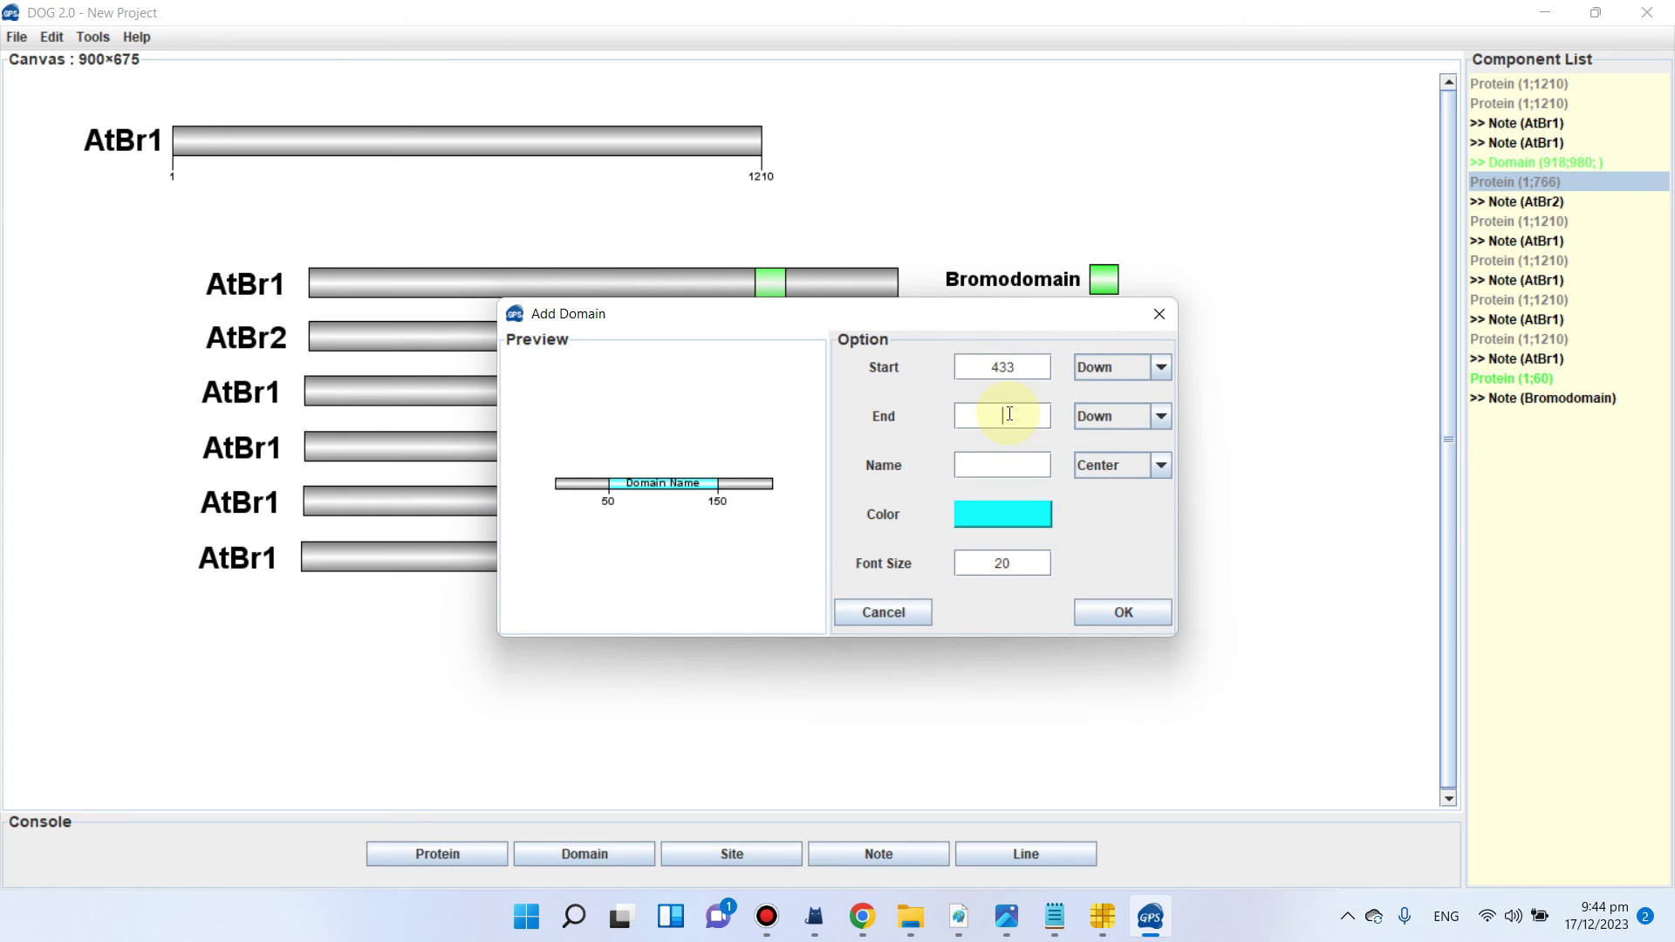
text(505)
Step: Set the new AtBr2 domain's colour to light green
click(1001, 519)
click(923, 406)
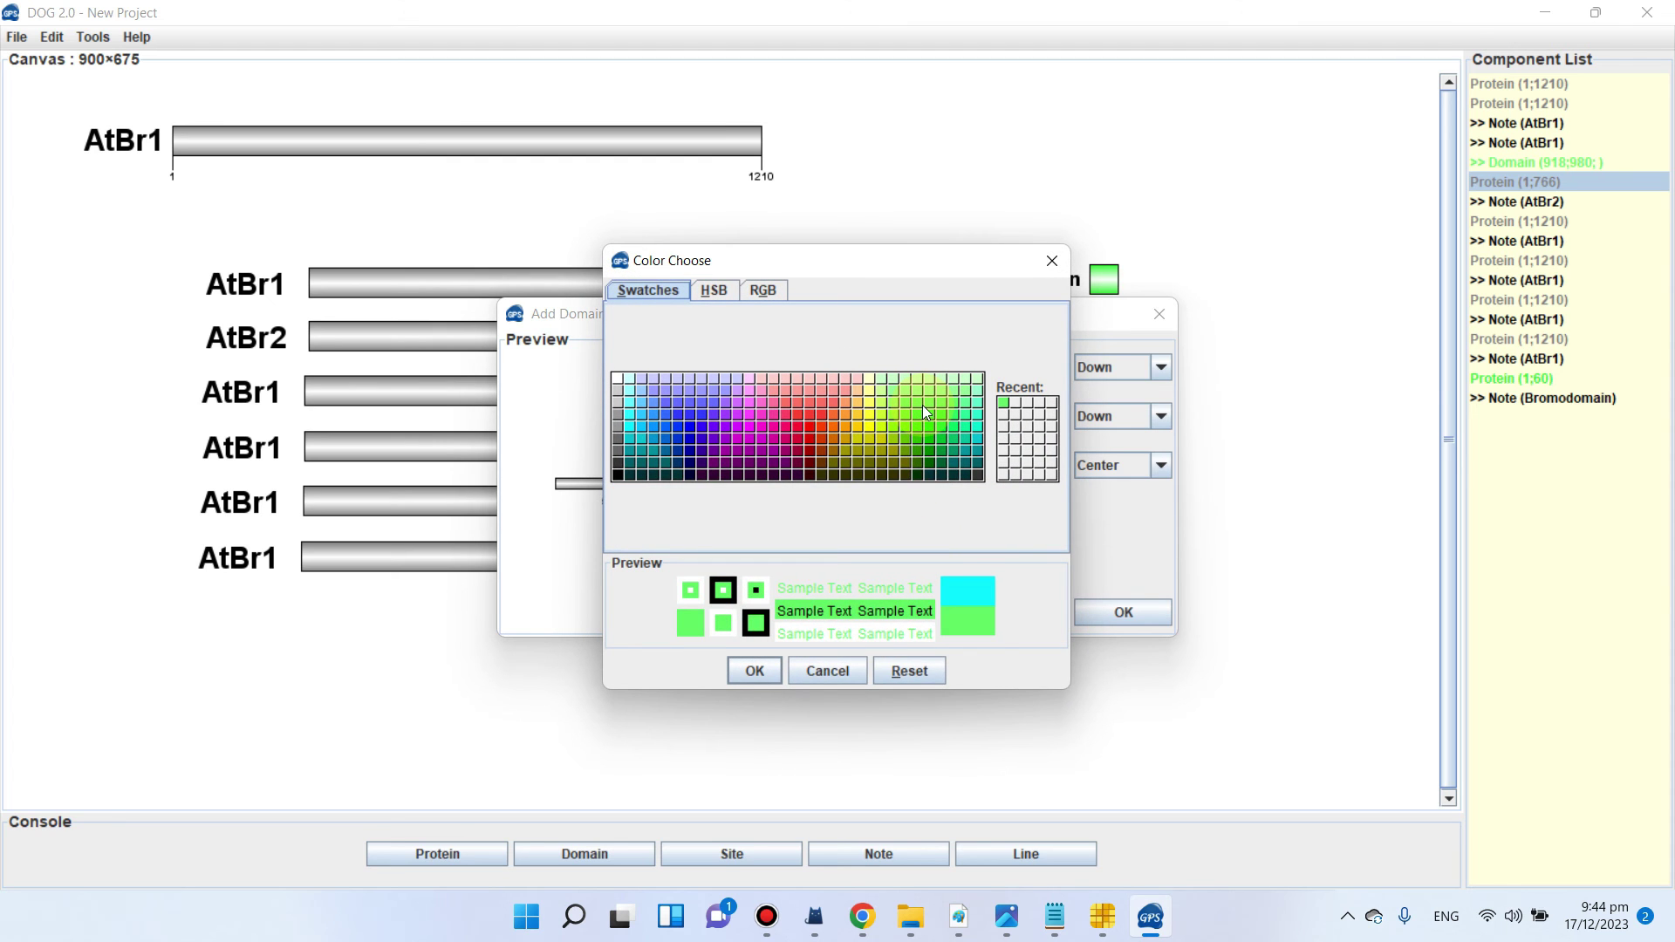
click(757, 672)
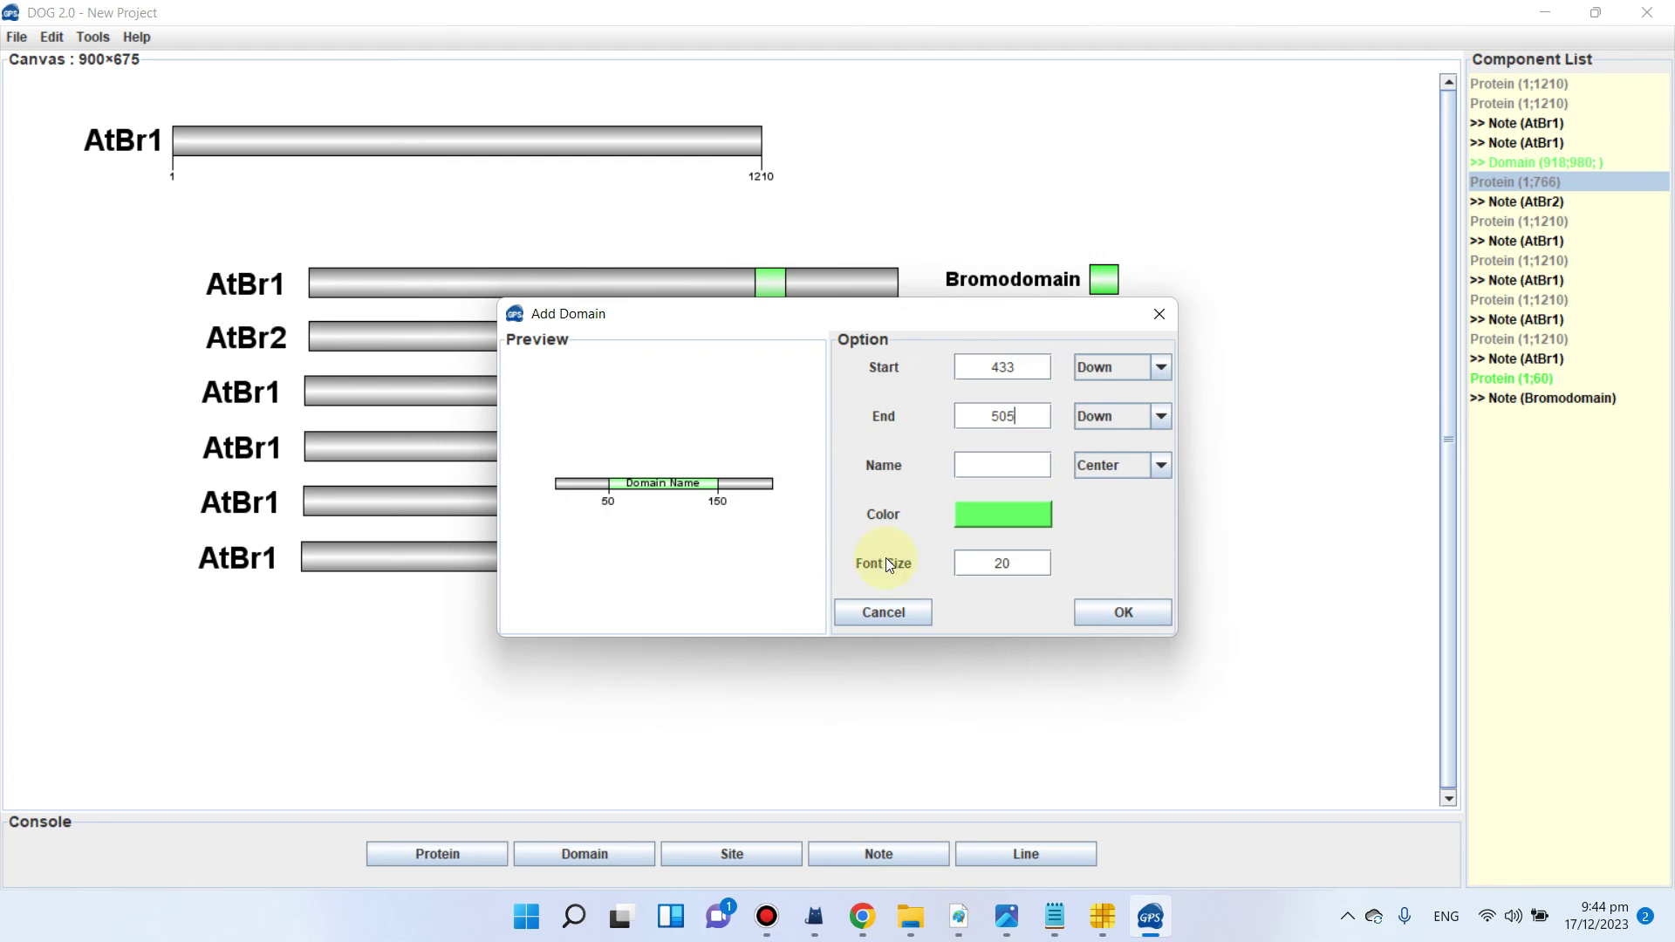
Step: Hide the start and end position labels of the new AtBr2 domain and add it to the bar
click(1161, 418)
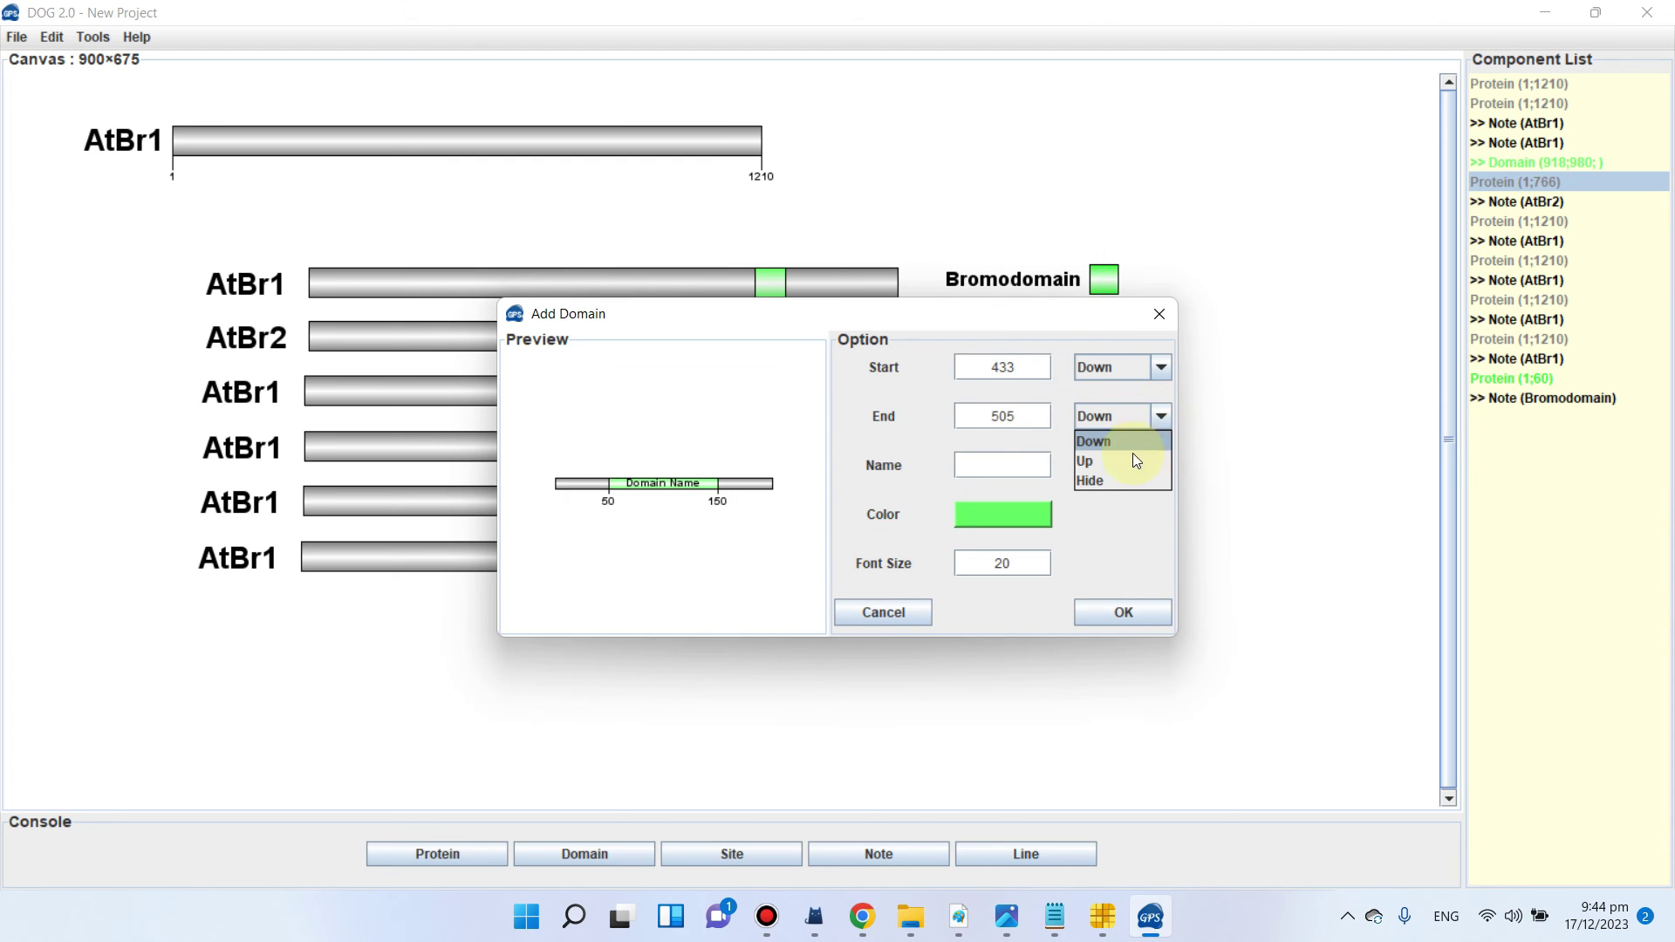
click(1112, 481)
click(1161, 367)
click(1125, 432)
click(1105, 613)
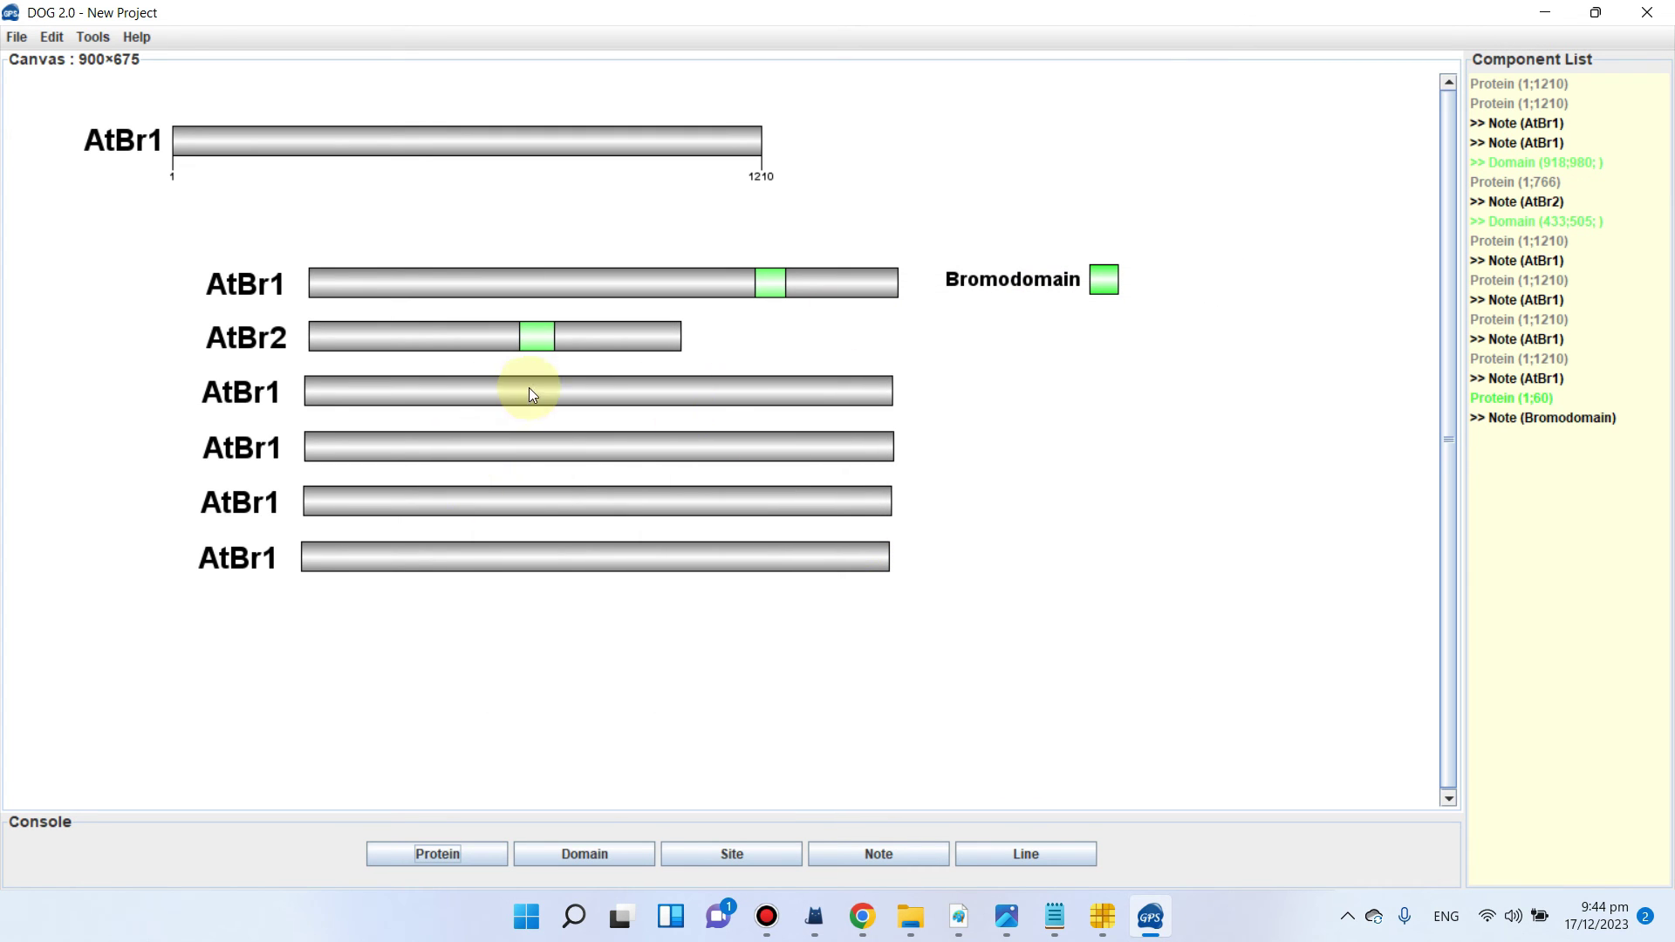
Step: Look up the domain names in the colour legend of the domain architecture PDF in Acrobat, and return to DOG 2.0
mouse_move(1121, 887)
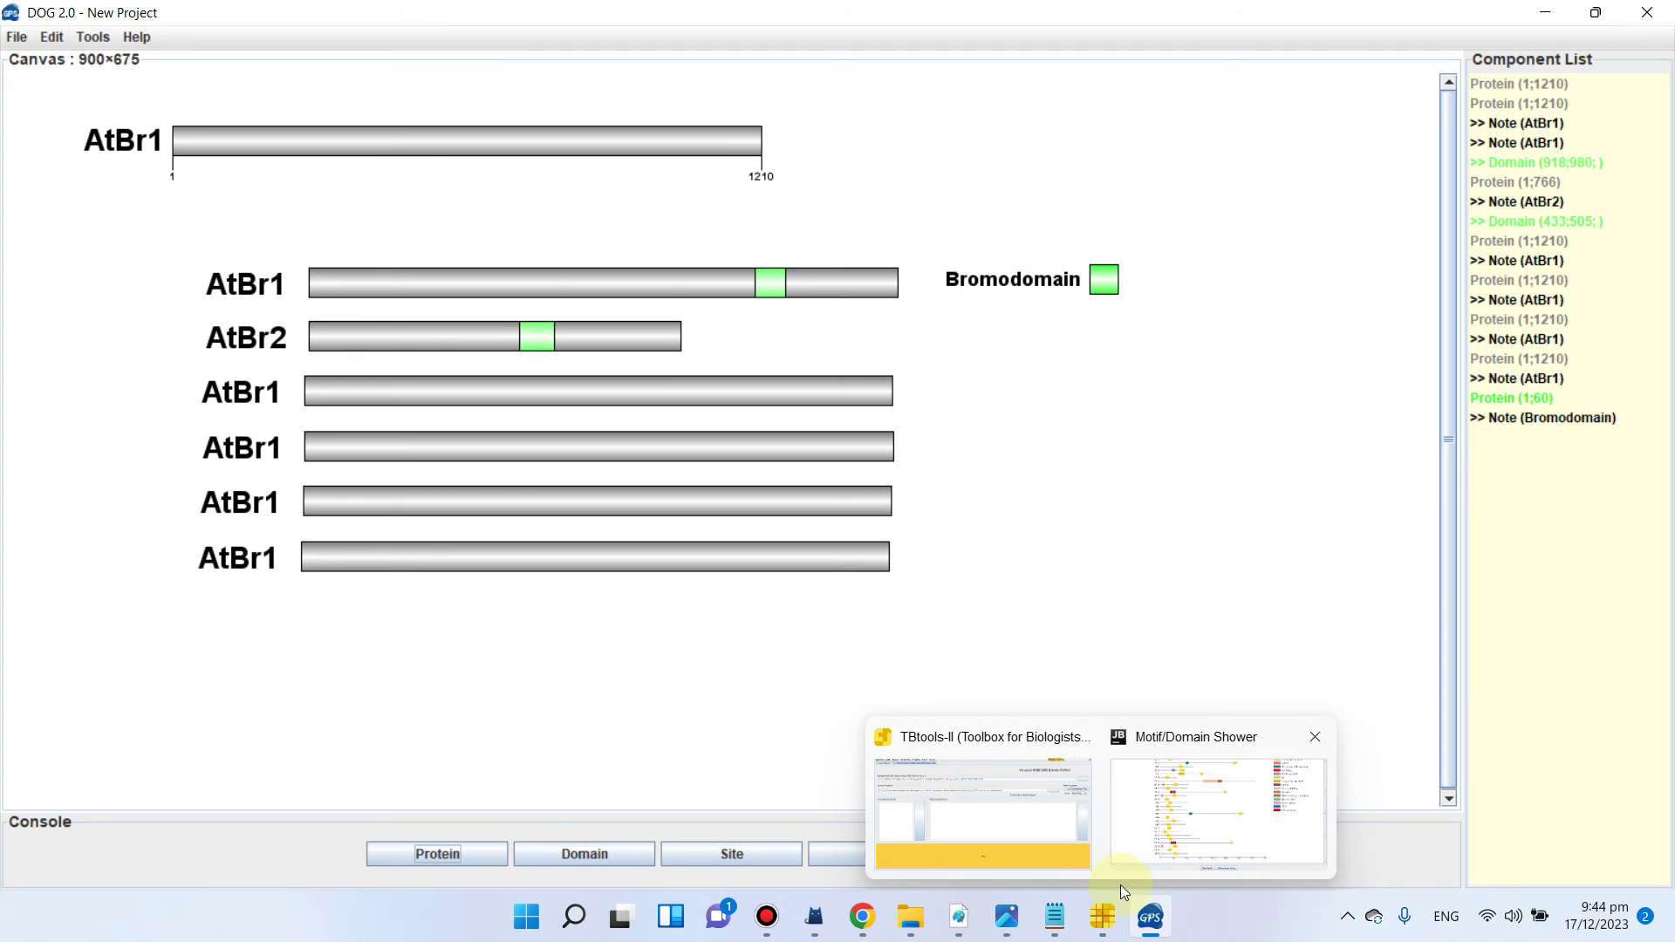
click(959, 916)
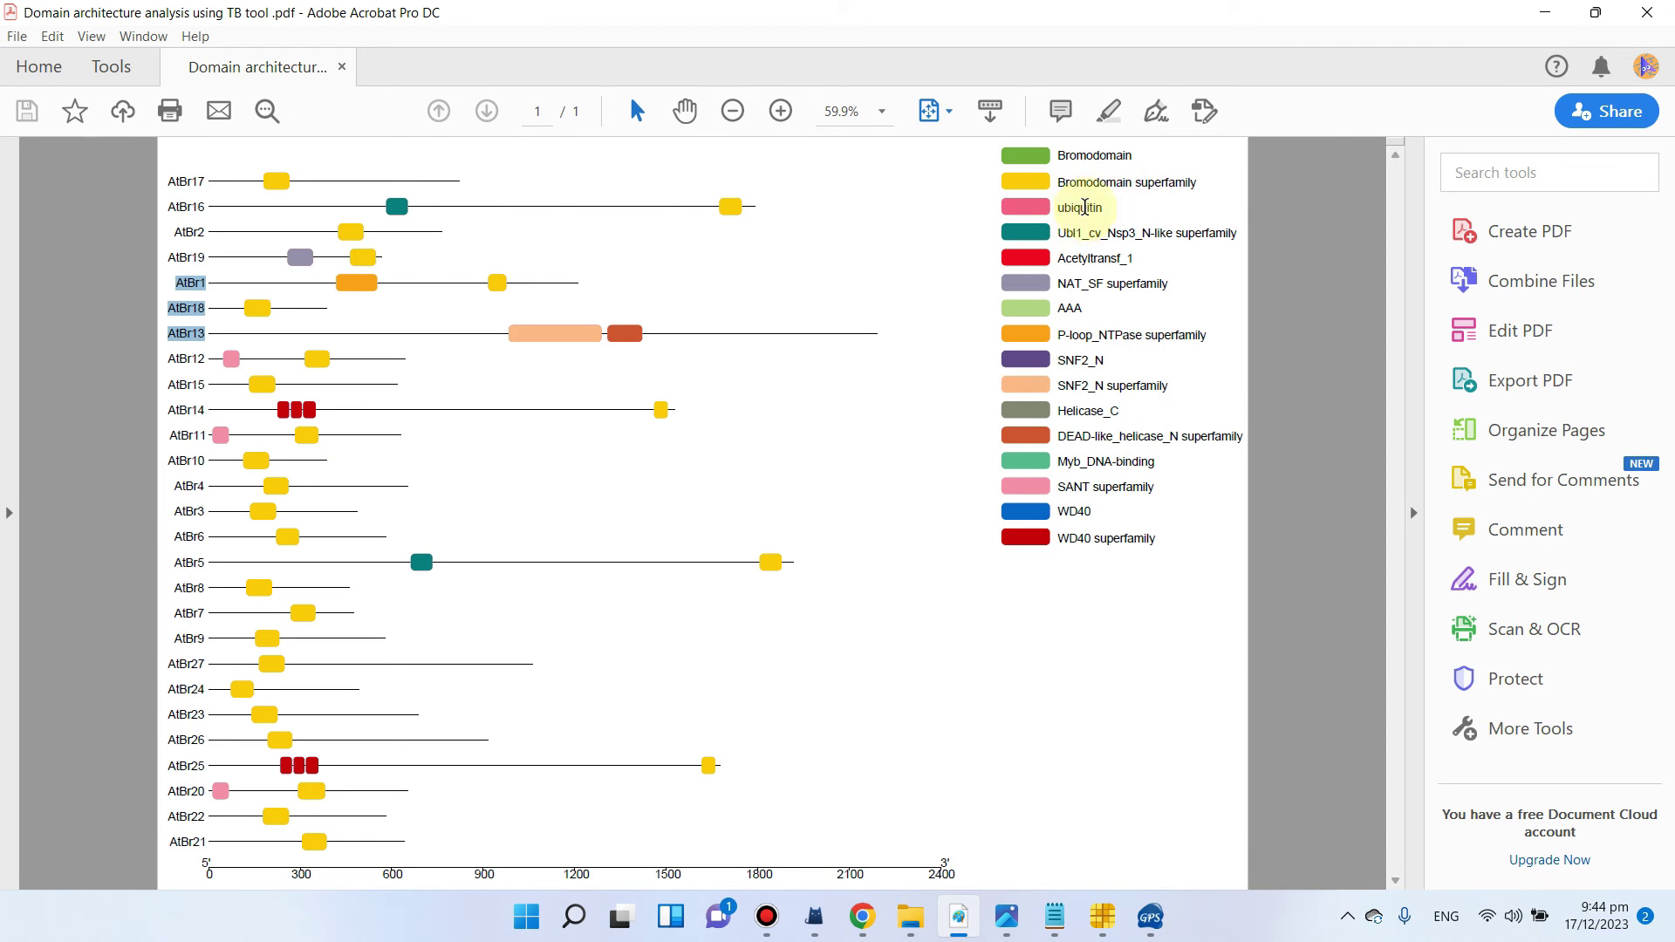
click(1544, 12)
Step: Duplicate the green Bromodomain legend entry and place the copy directly below it
click(1105, 273)
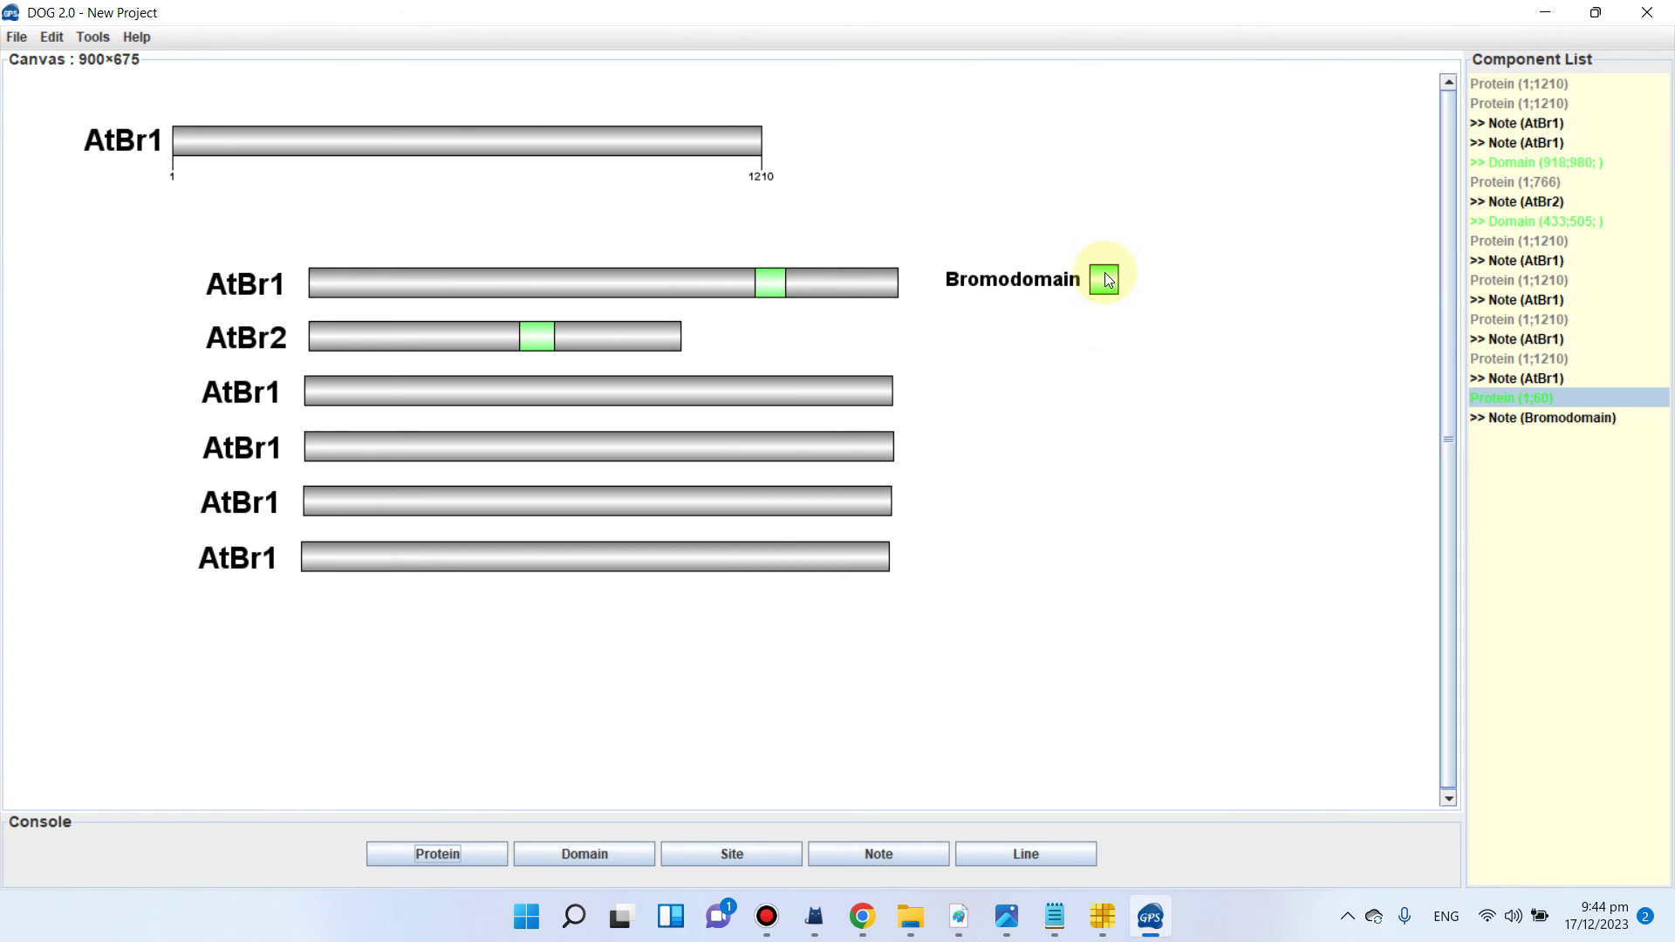
right_click(1104, 272)
click(1139, 333)
drag(1106, 375, 1108, 333)
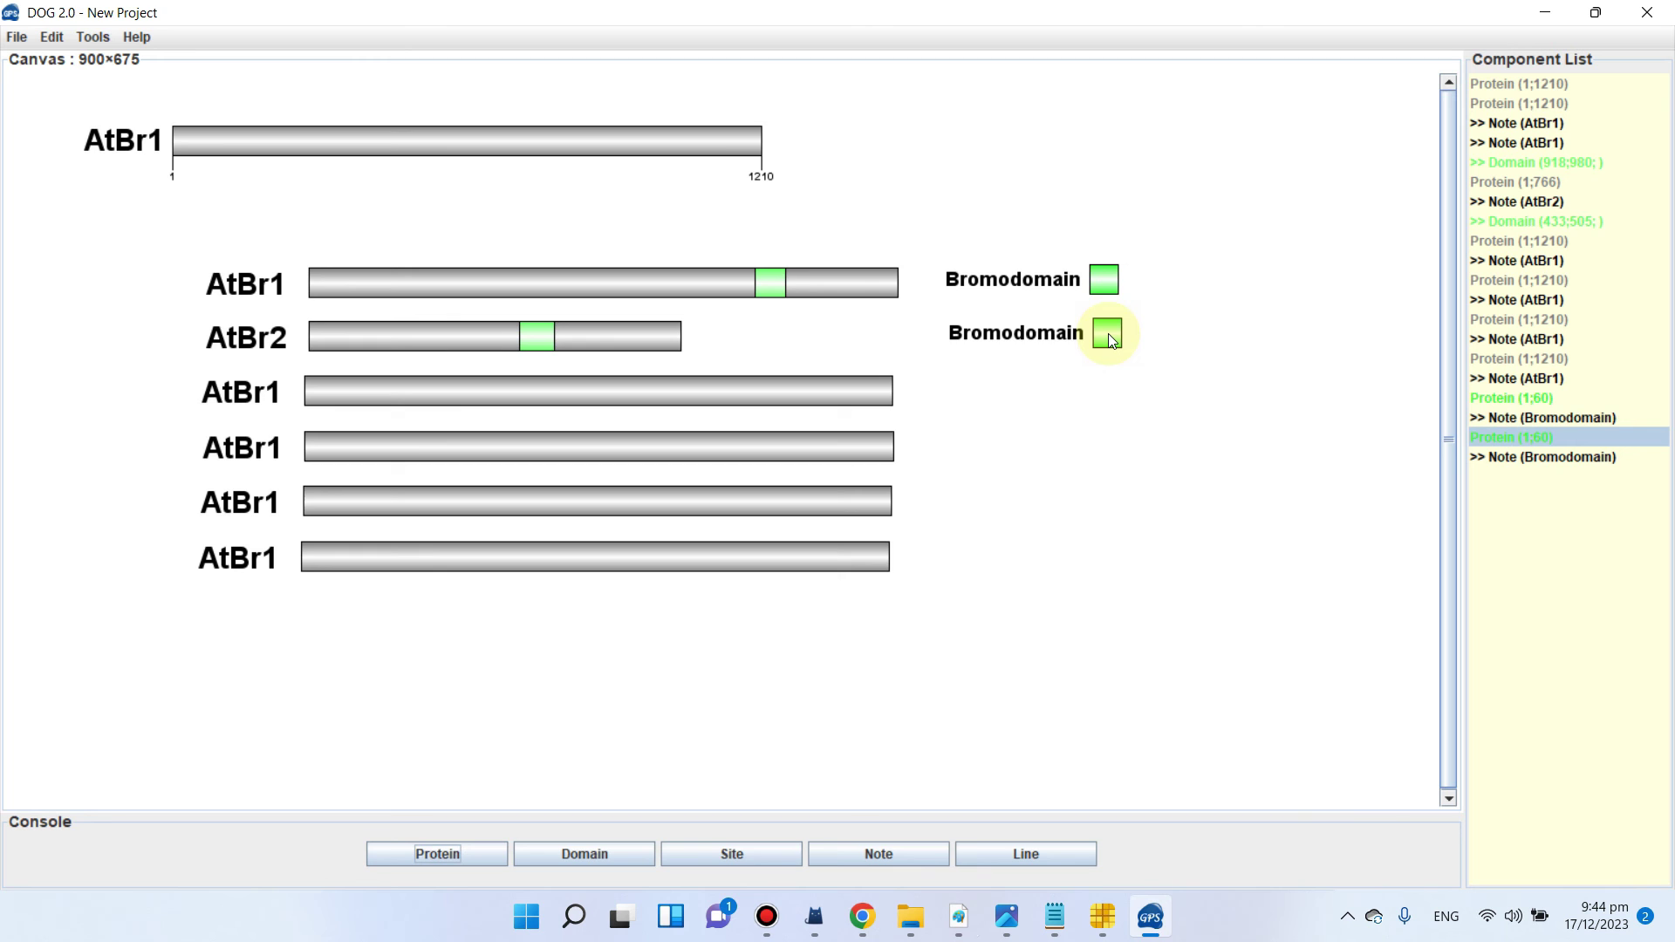
Step: Set the colour of the second legend box to yellow
double_click(1108, 333)
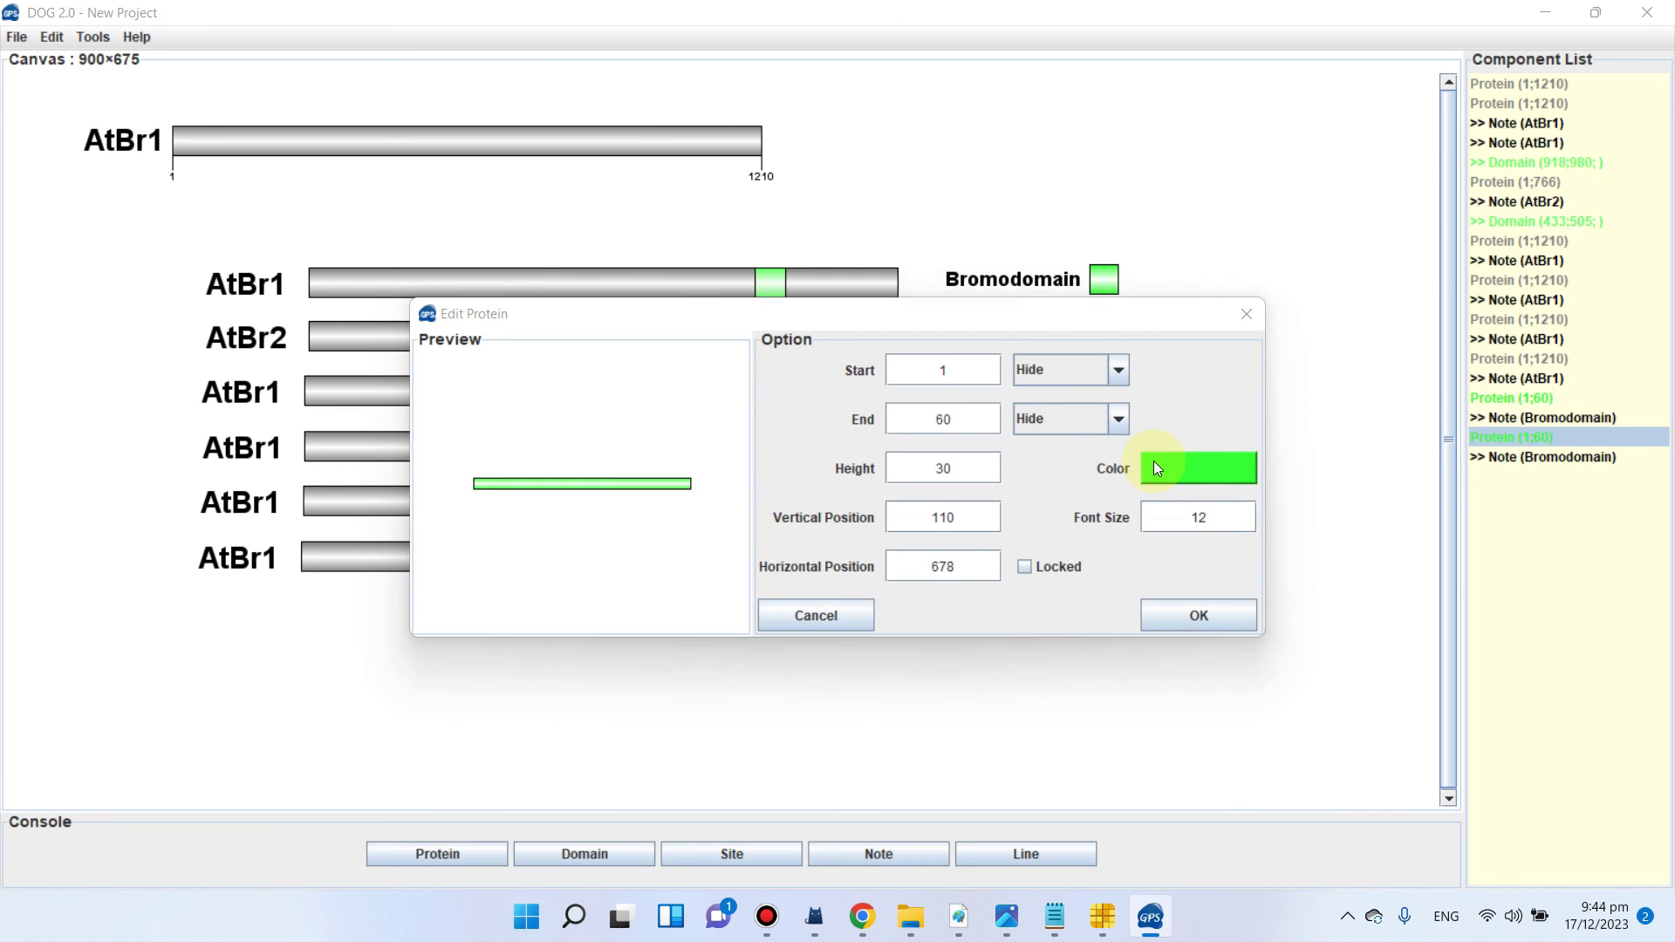
click(1153, 460)
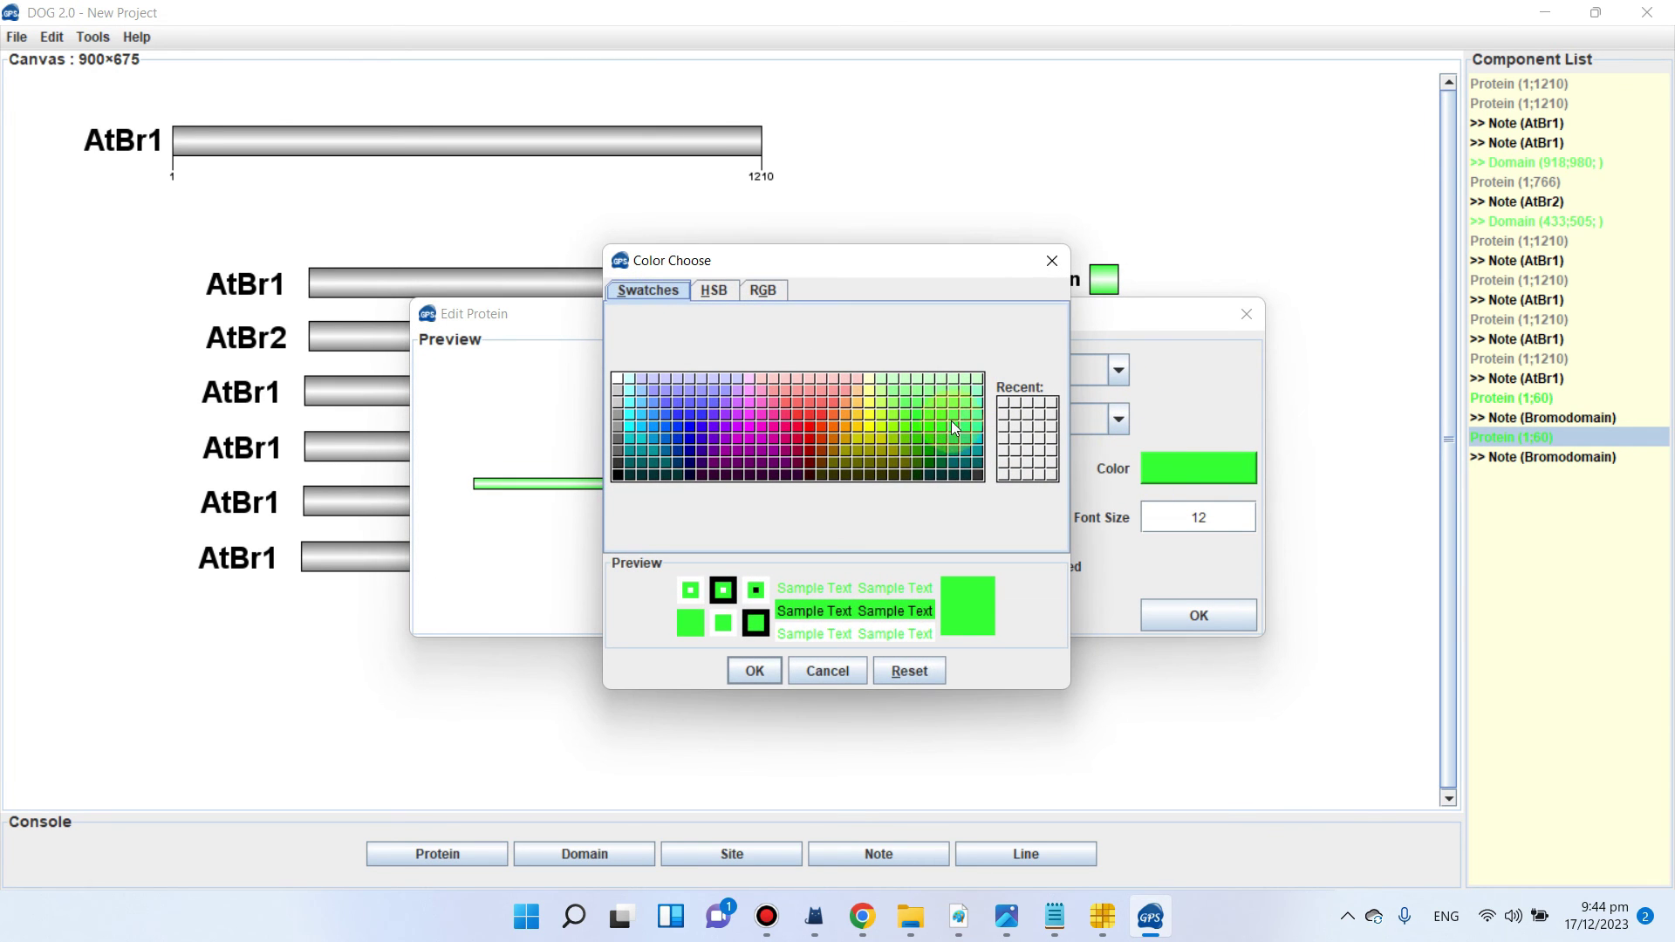
click(869, 415)
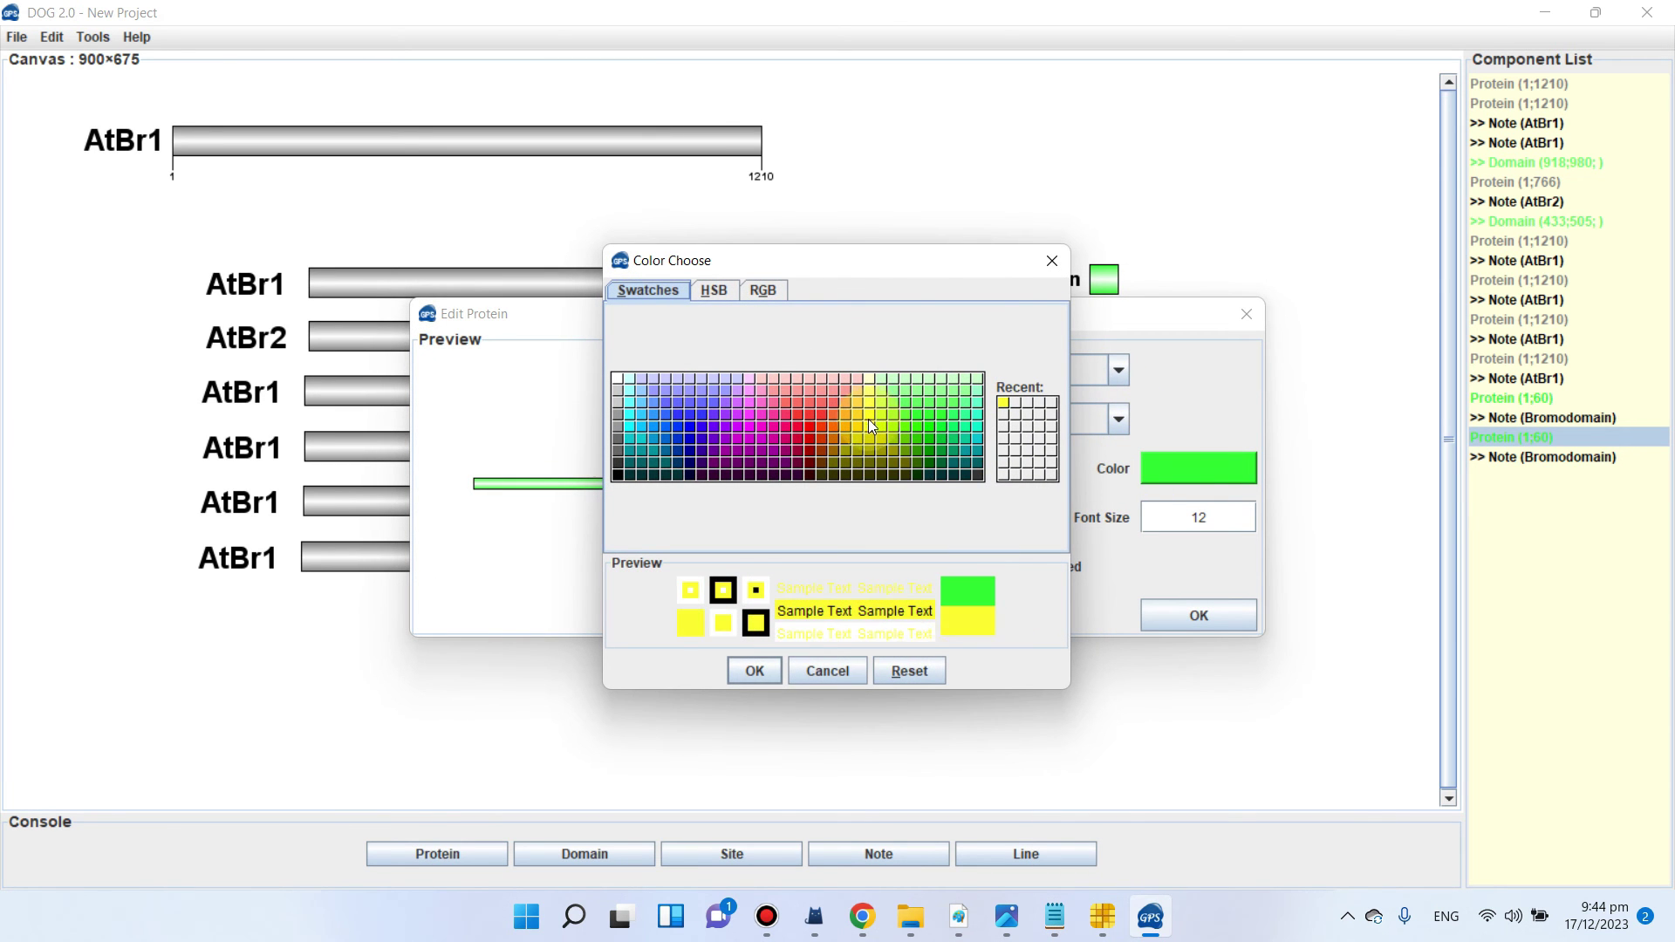
click(755, 670)
click(1186, 619)
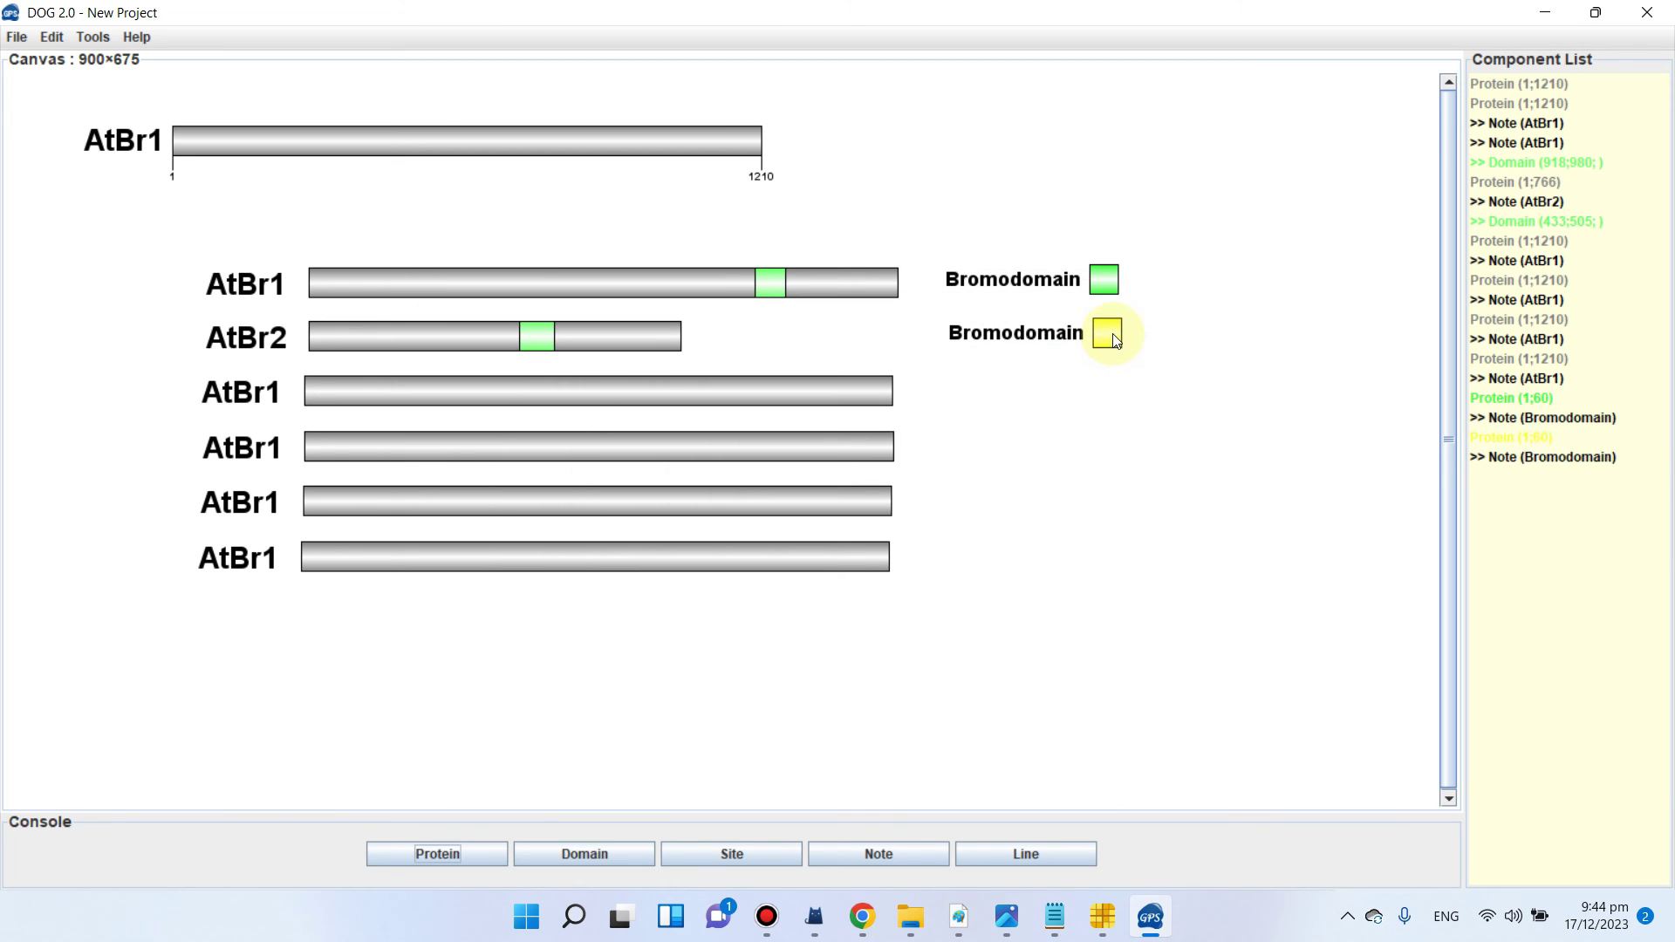
Step: Duplicate the yellow legend entry and place the copy directly below it
right_click(1108, 334)
click(1150, 393)
drag(1114, 429, 1112, 386)
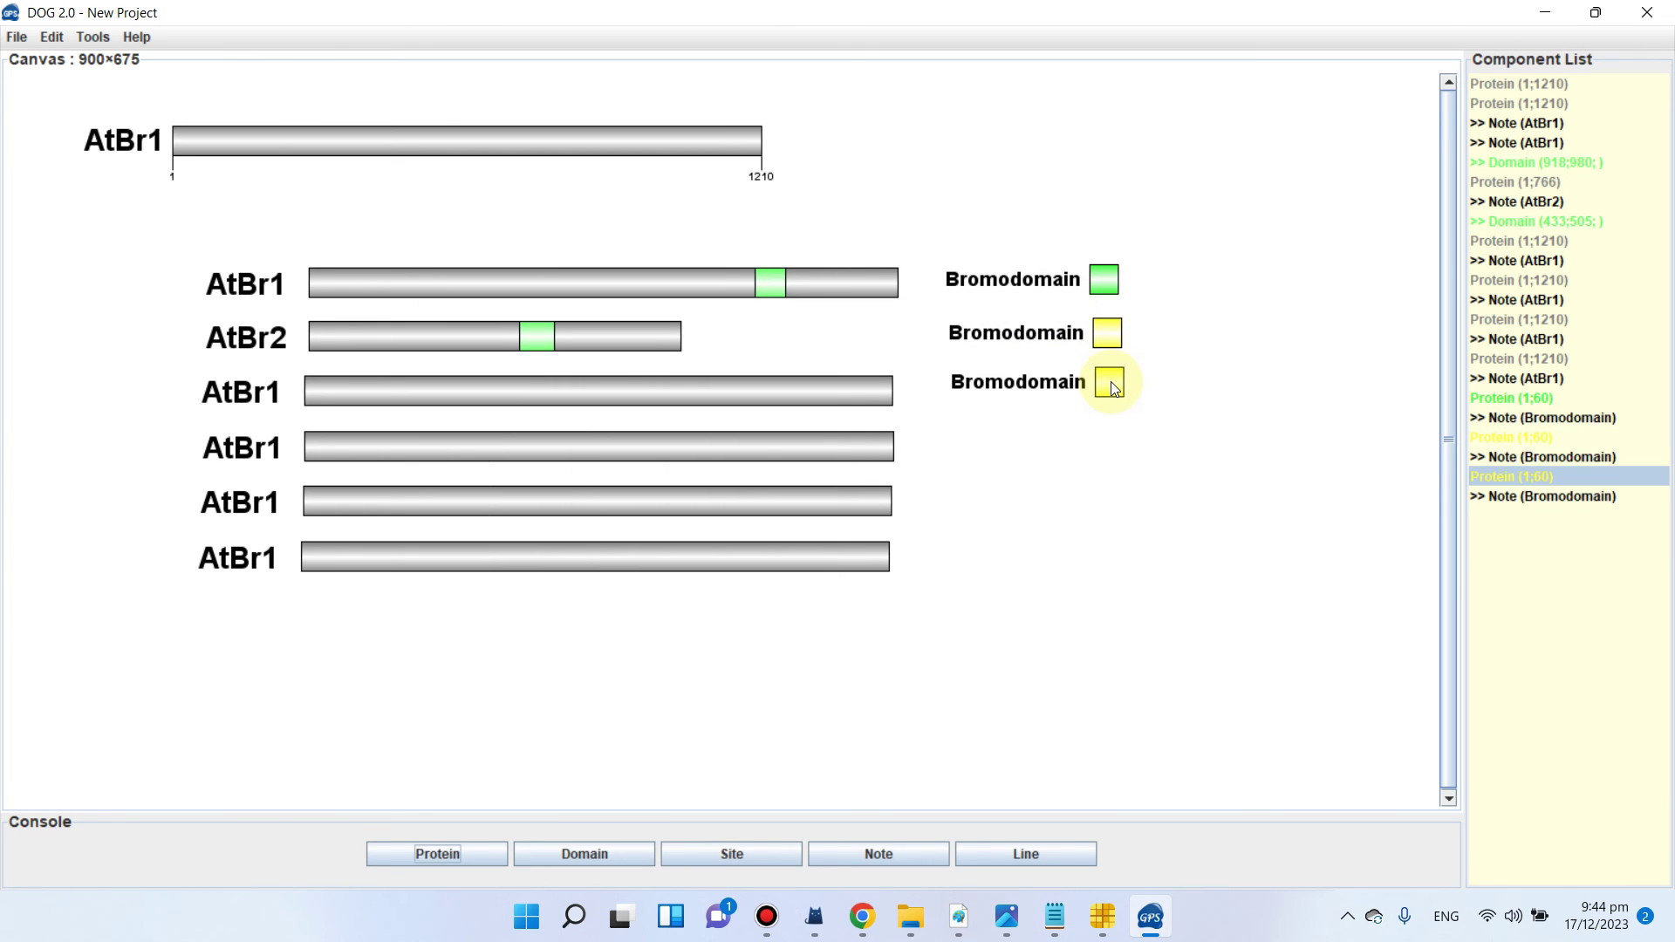
Step: Set the colour of the third legend box to magenta
double_click(1111, 384)
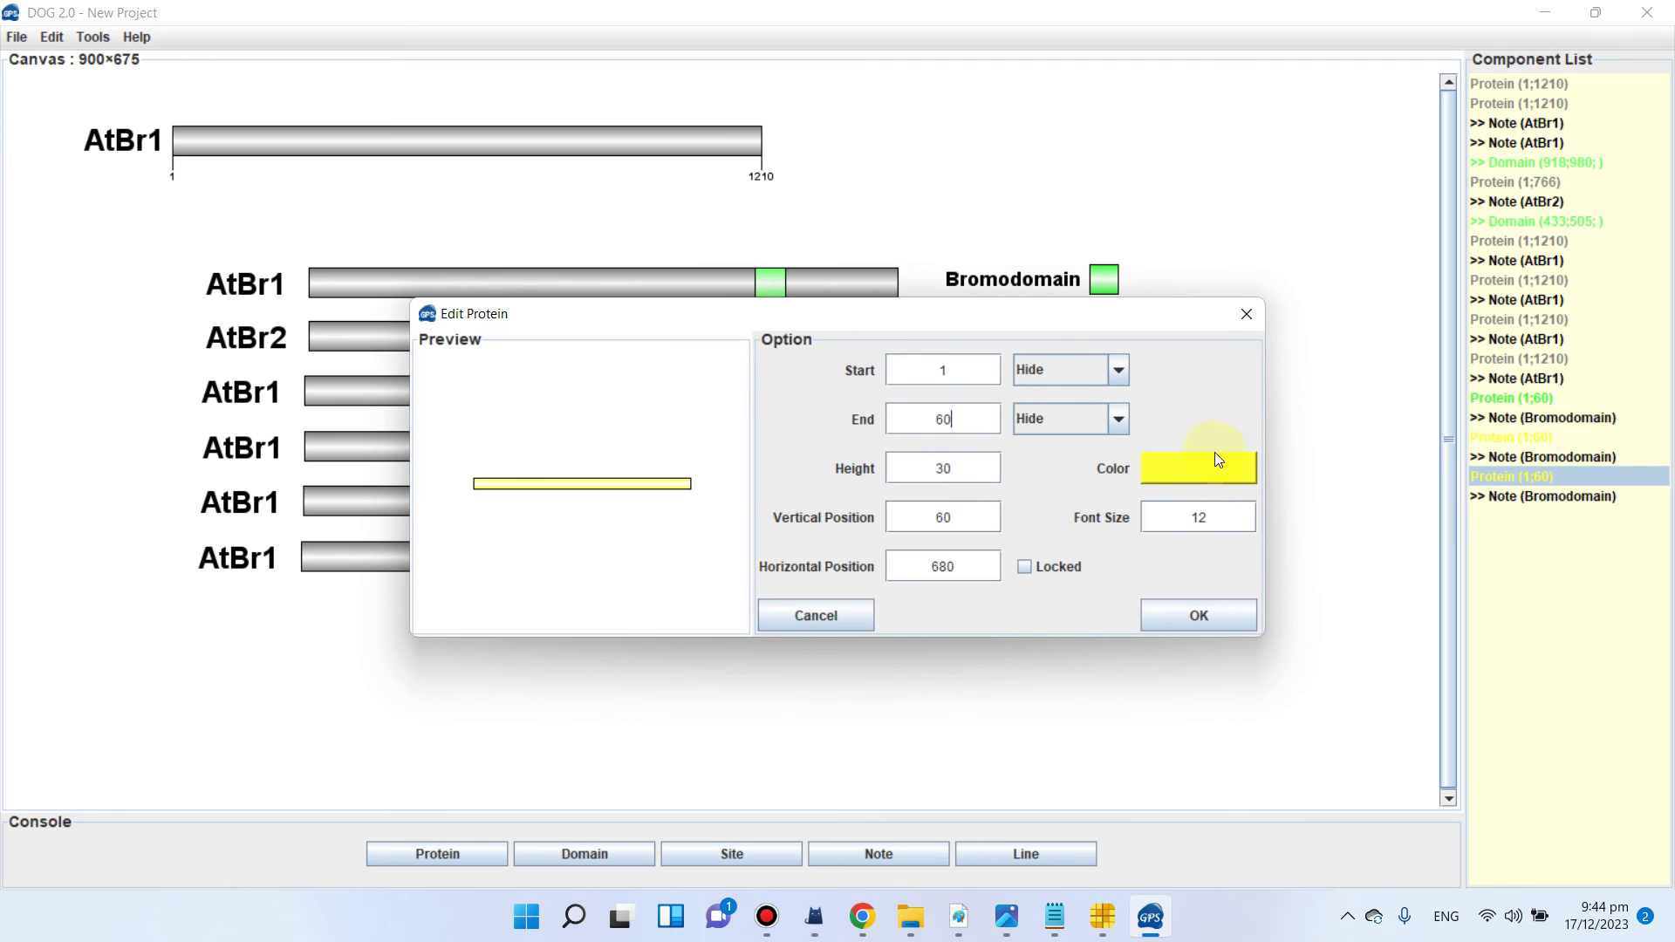
click(1219, 459)
click(759, 417)
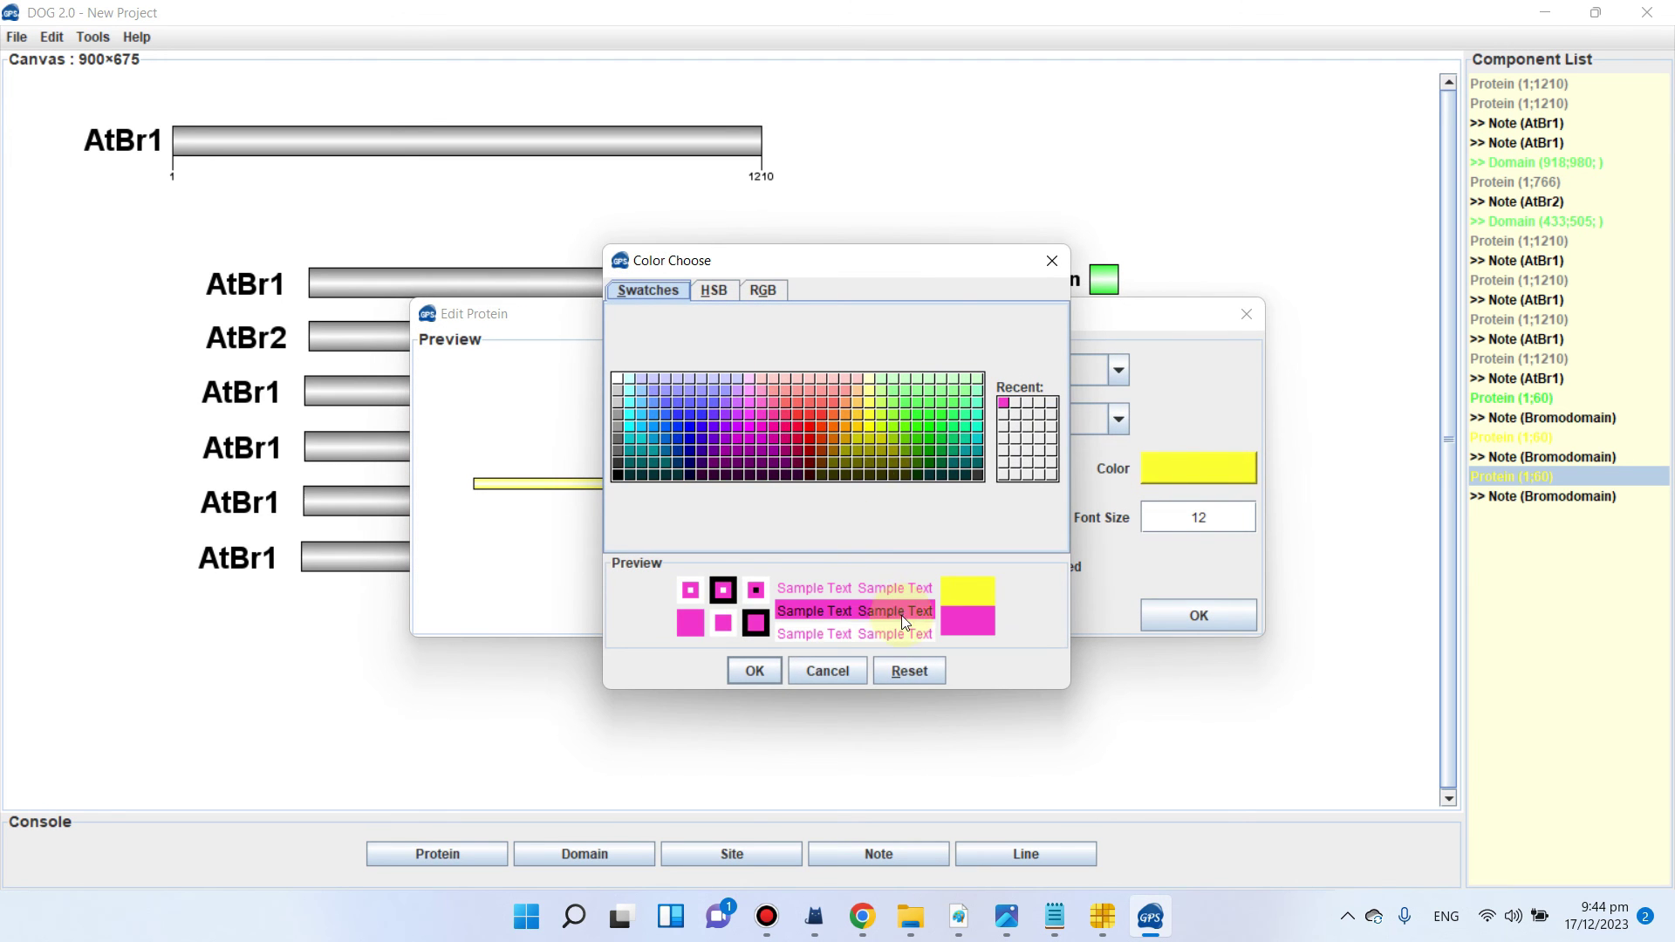
click(754, 671)
click(1175, 616)
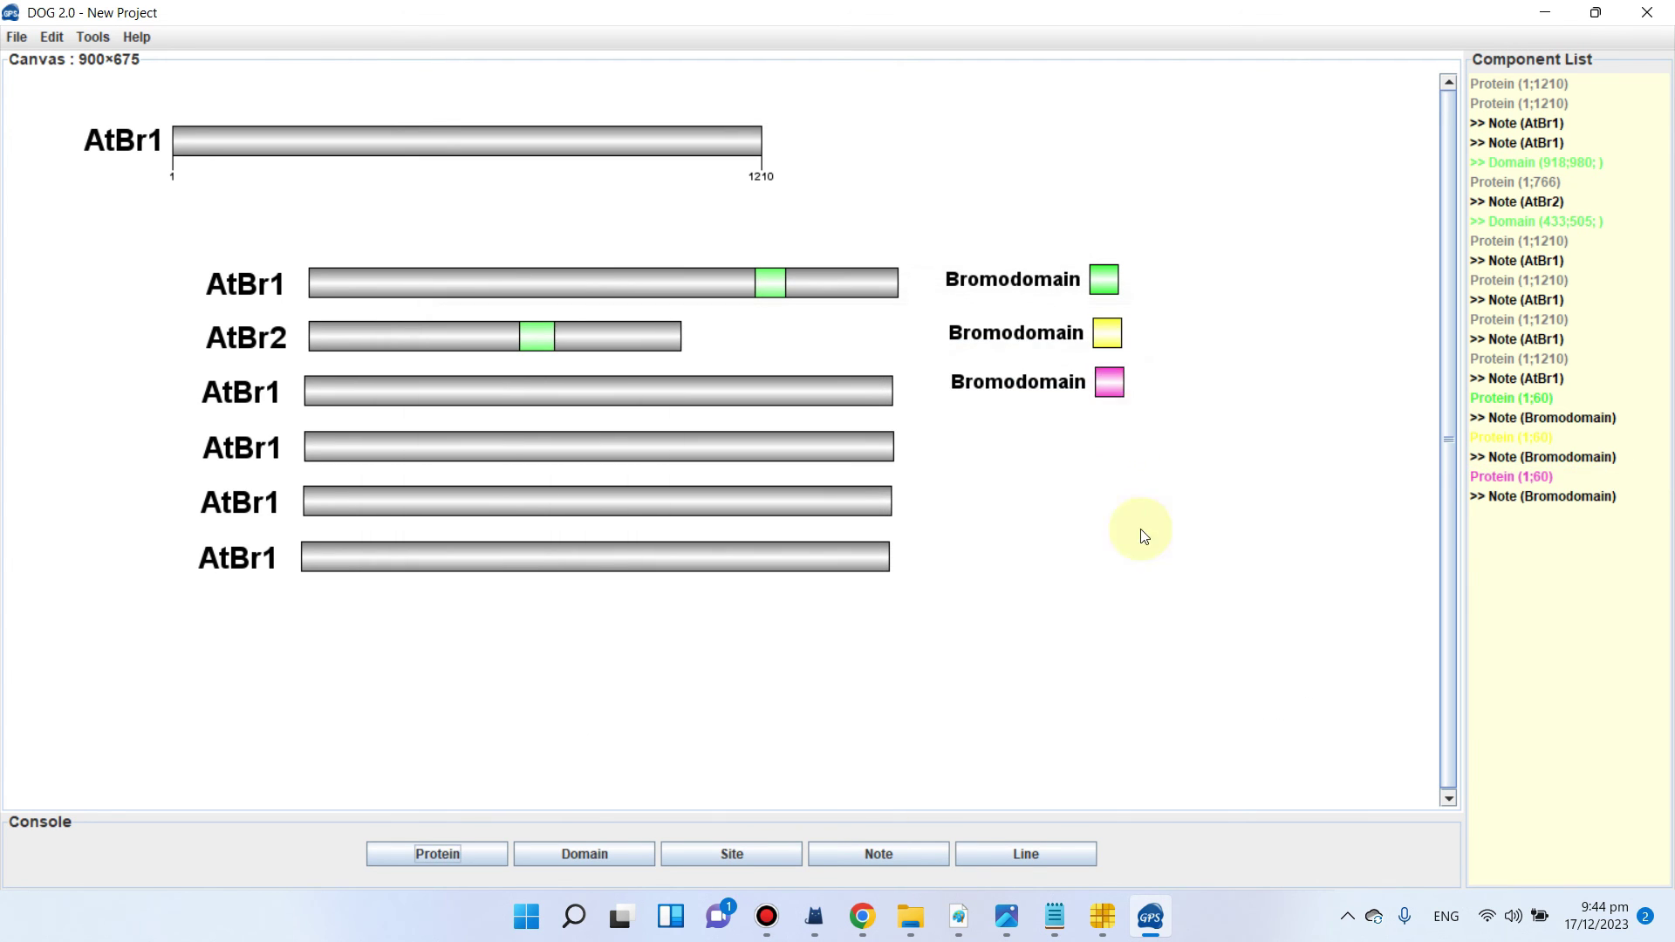
Step: Duplicate the magenta legend entry and place the copy below it as the fourth entry
right_click(1117, 380)
mouse_move(1141, 416)
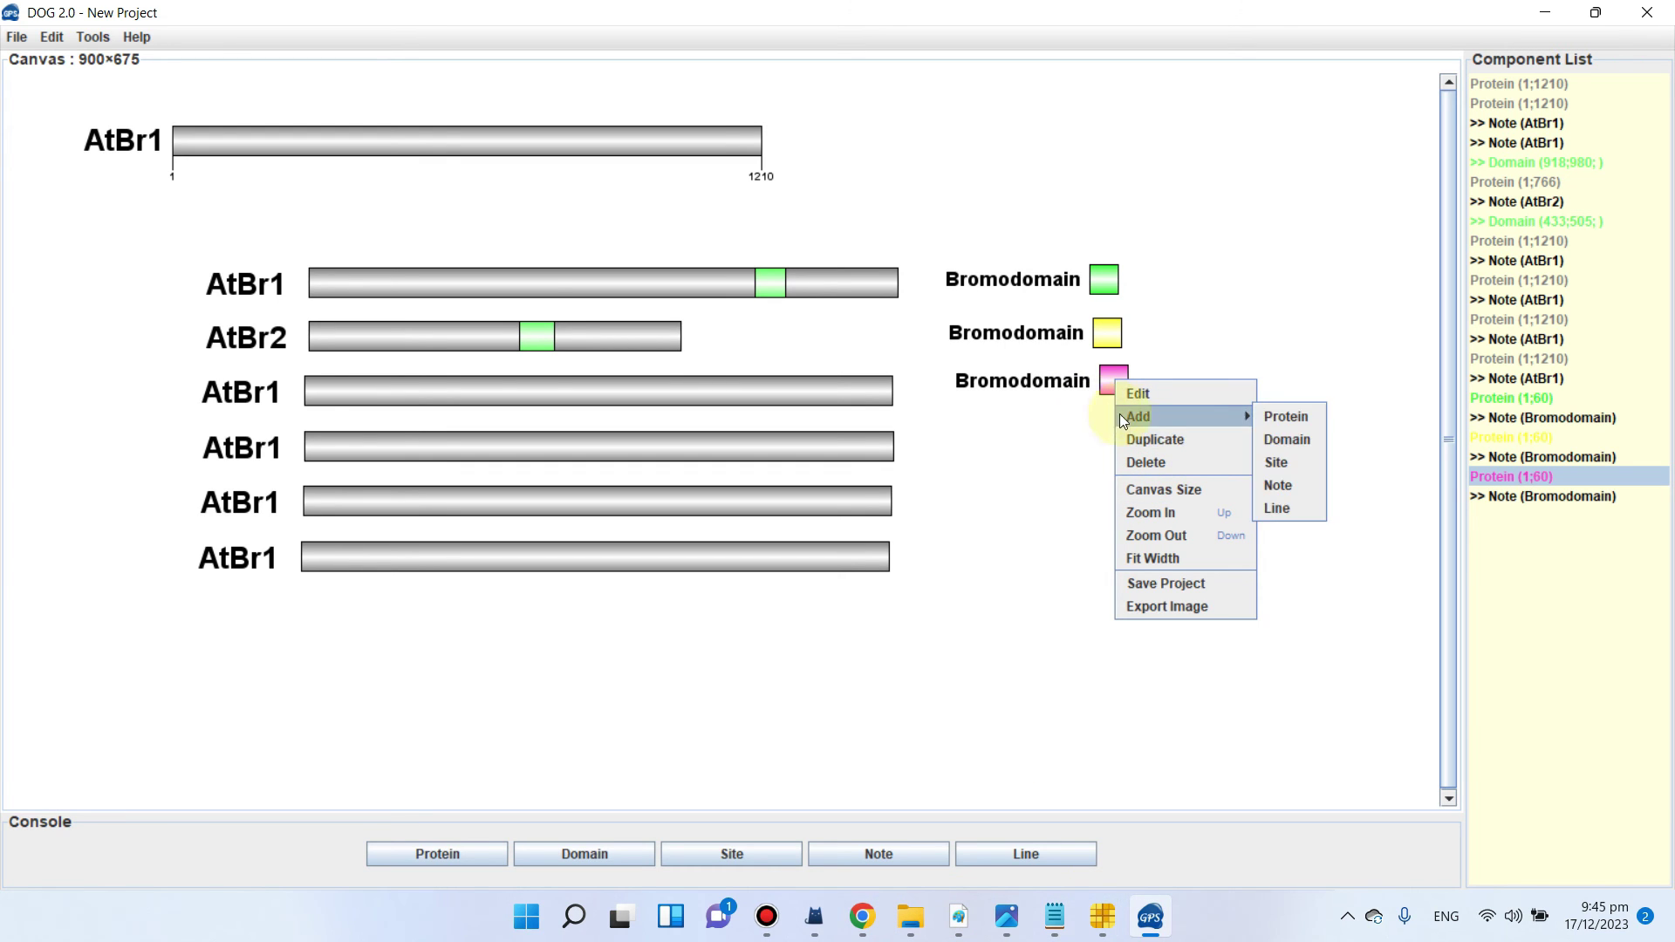
click(1154, 440)
drag(1108, 471, 1110, 433)
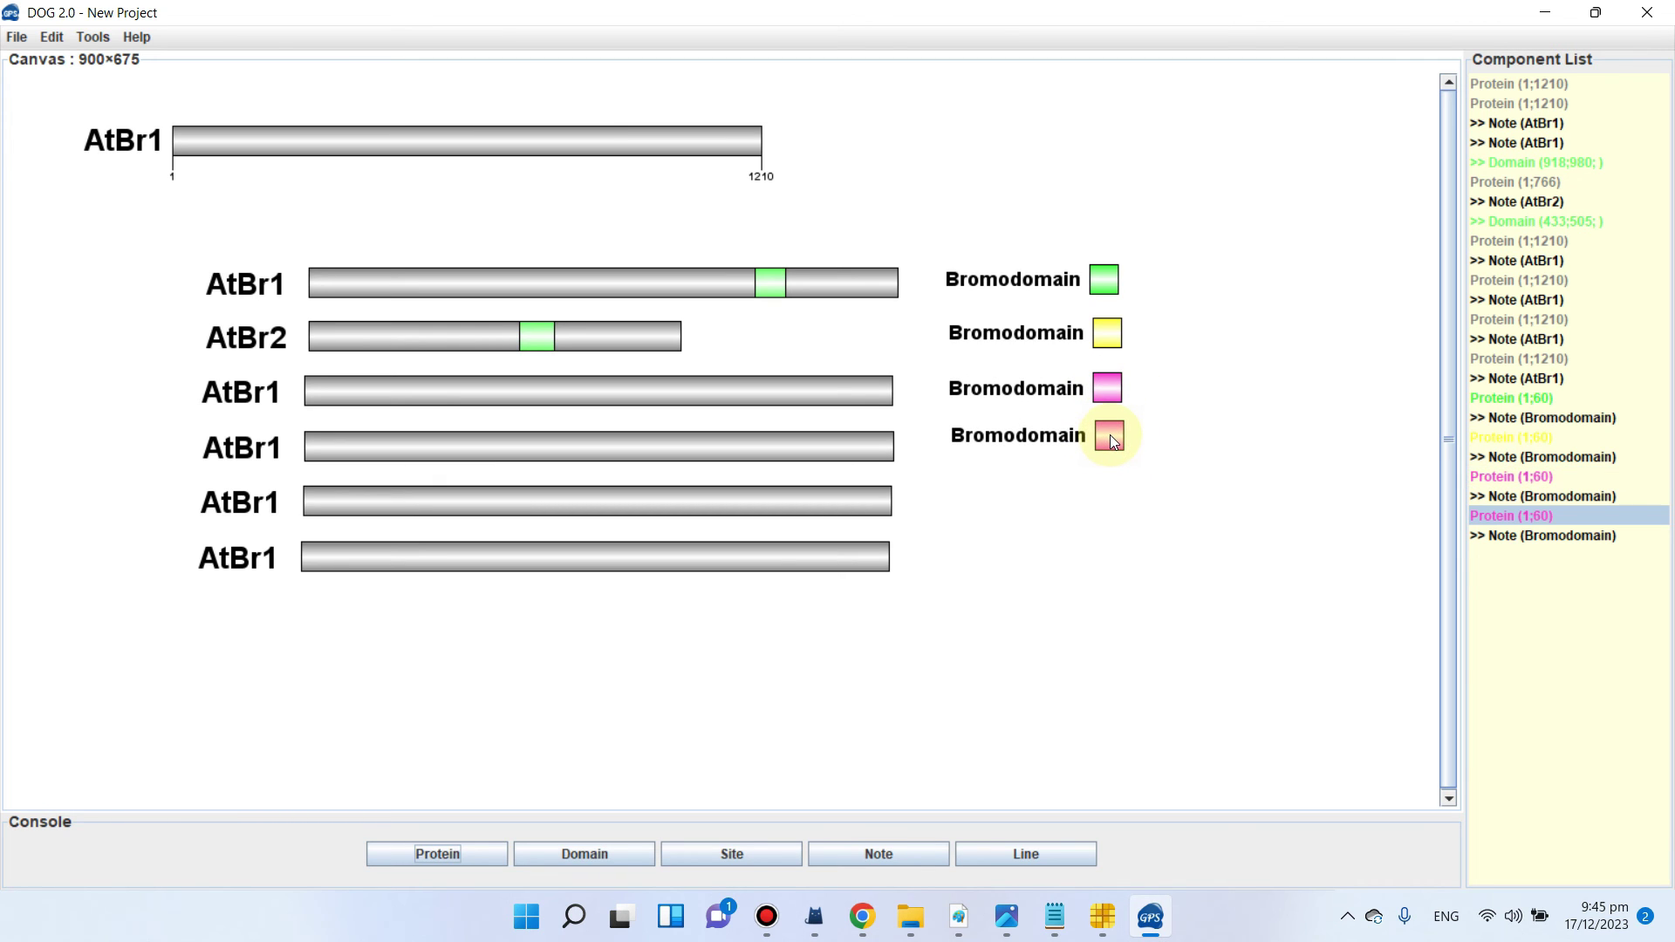
Step: Set the colour of the fourth legend box to red
right_click(1110, 436)
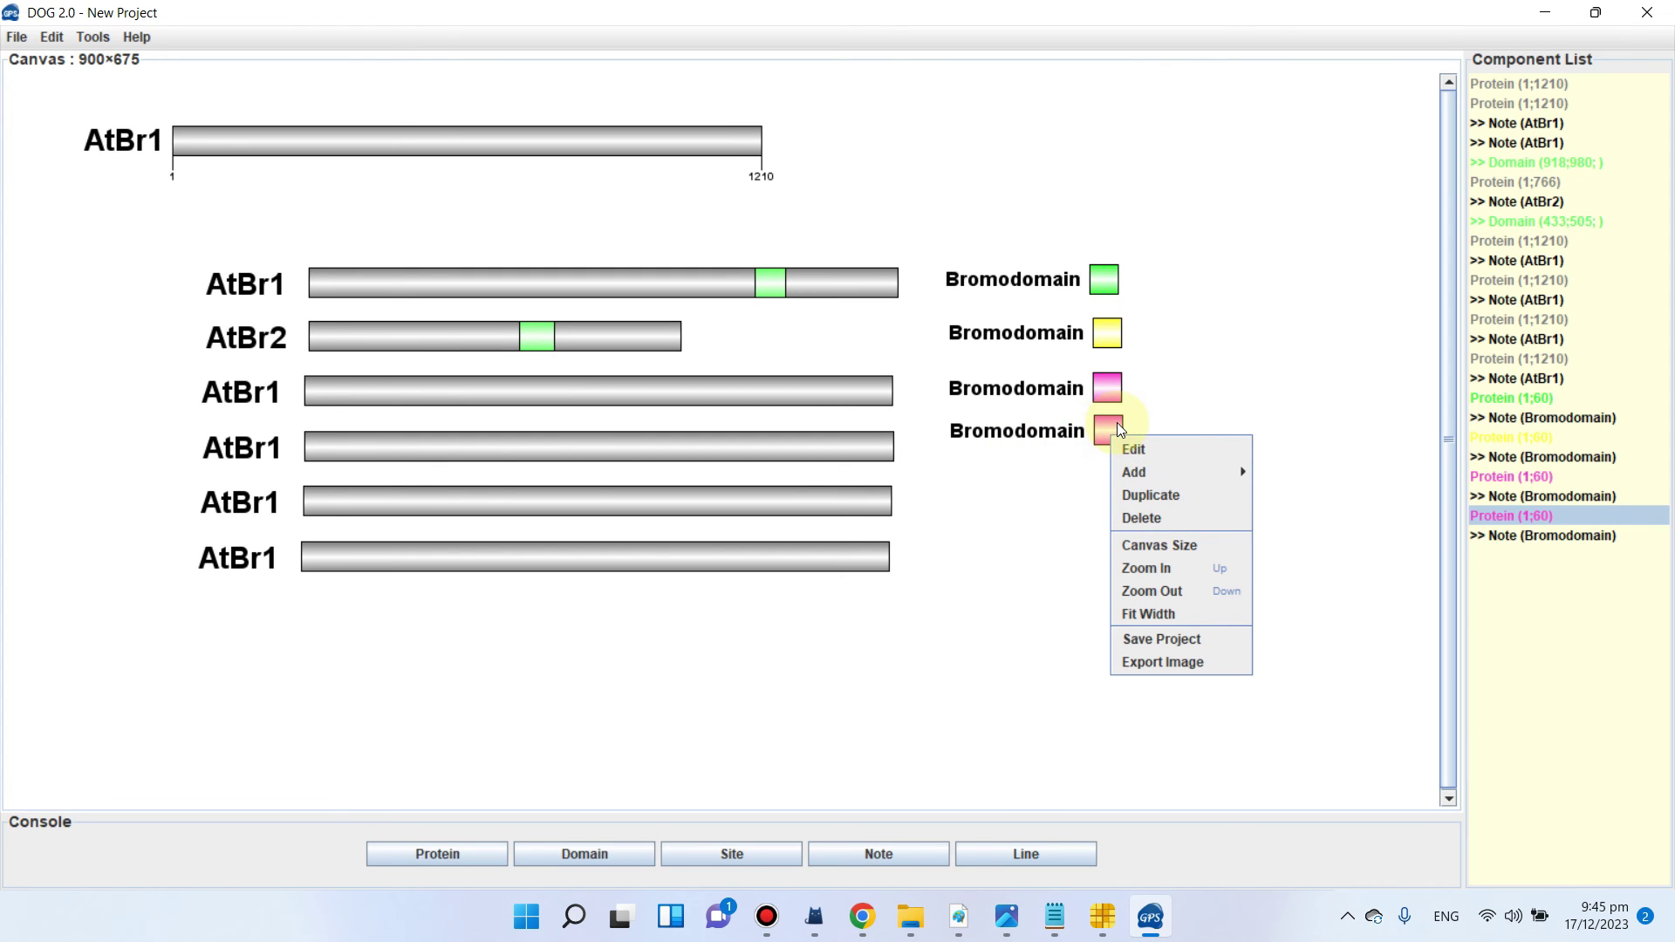
click(1130, 448)
click(1144, 464)
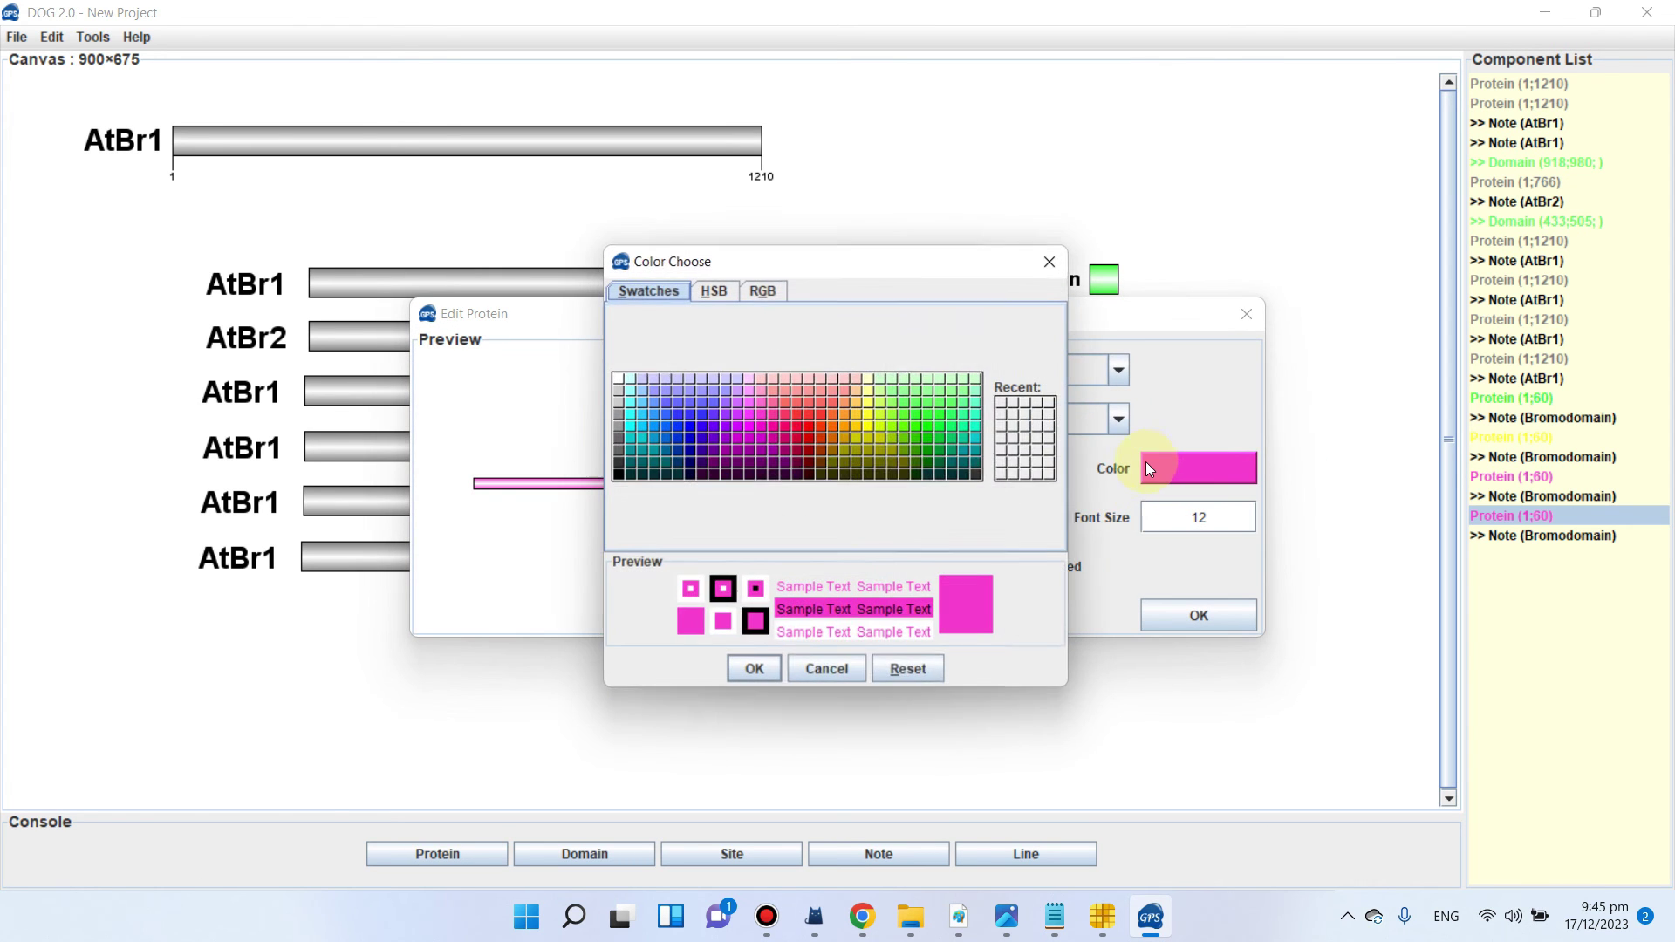
click(798, 417)
click(771, 668)
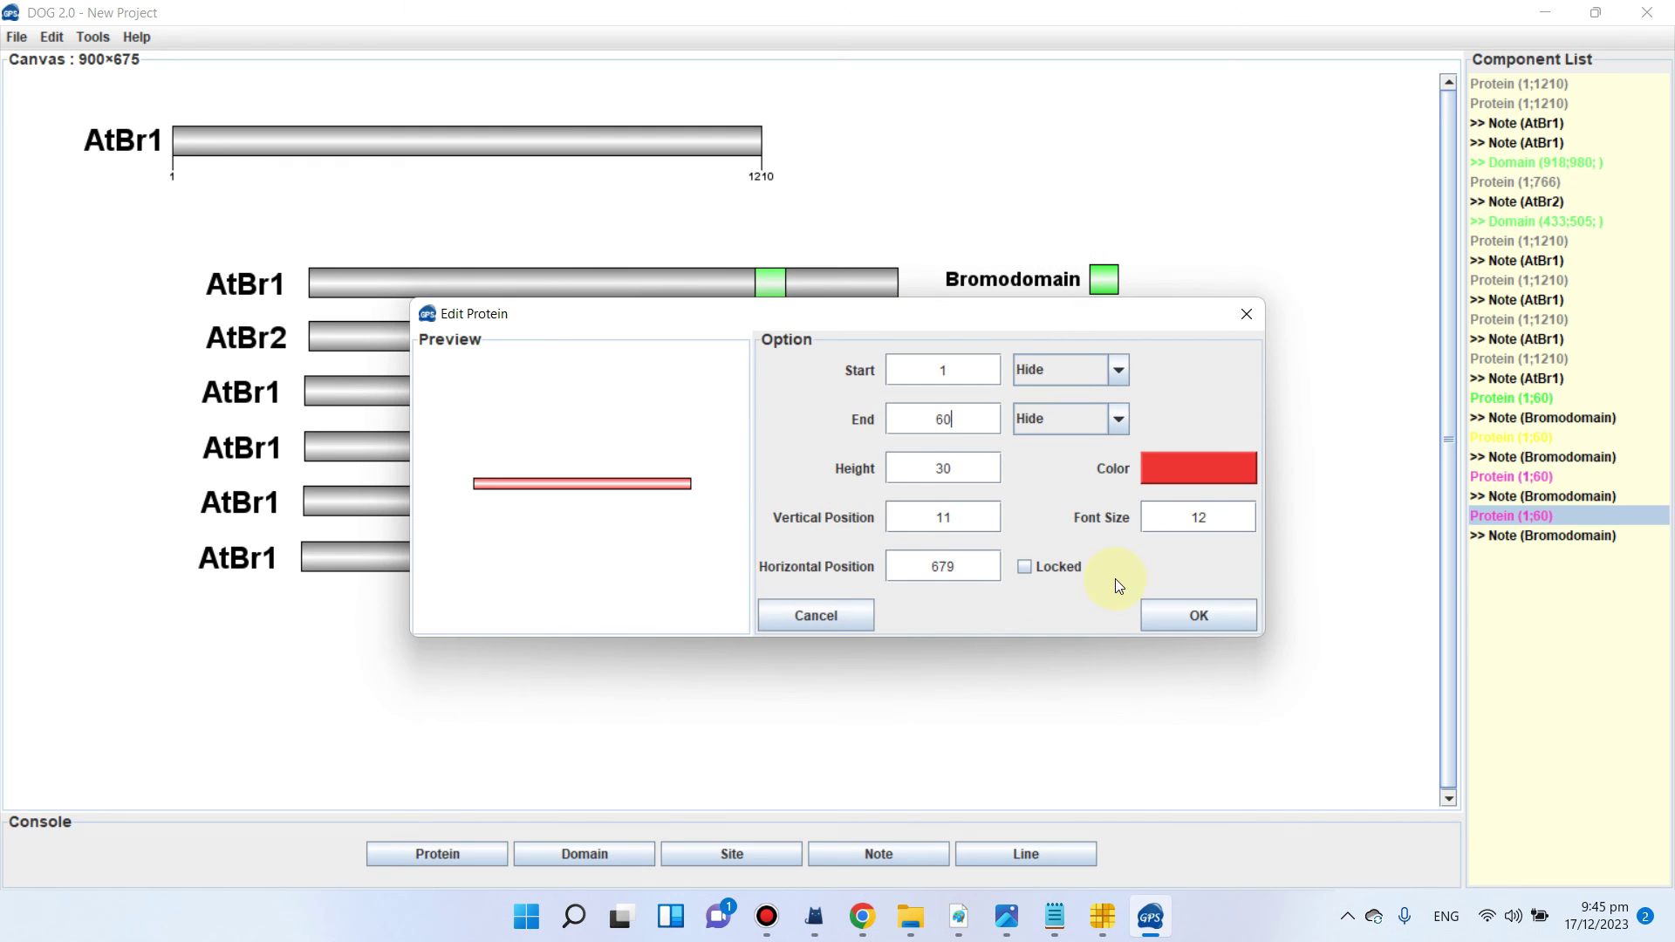
click(1183, 623)
Step: Shift the labels of the yellow and magenta legend entries slightly away from their colour boxes
click(1052, 344)
drag(1052, 344, 999, 330)
drag(1015, 391, 1010, 384)
Step: Change the magenta legend entry's label to Ubiquitin, and adjust the placement of that label and the red legend entry
right_click(1009, 385)
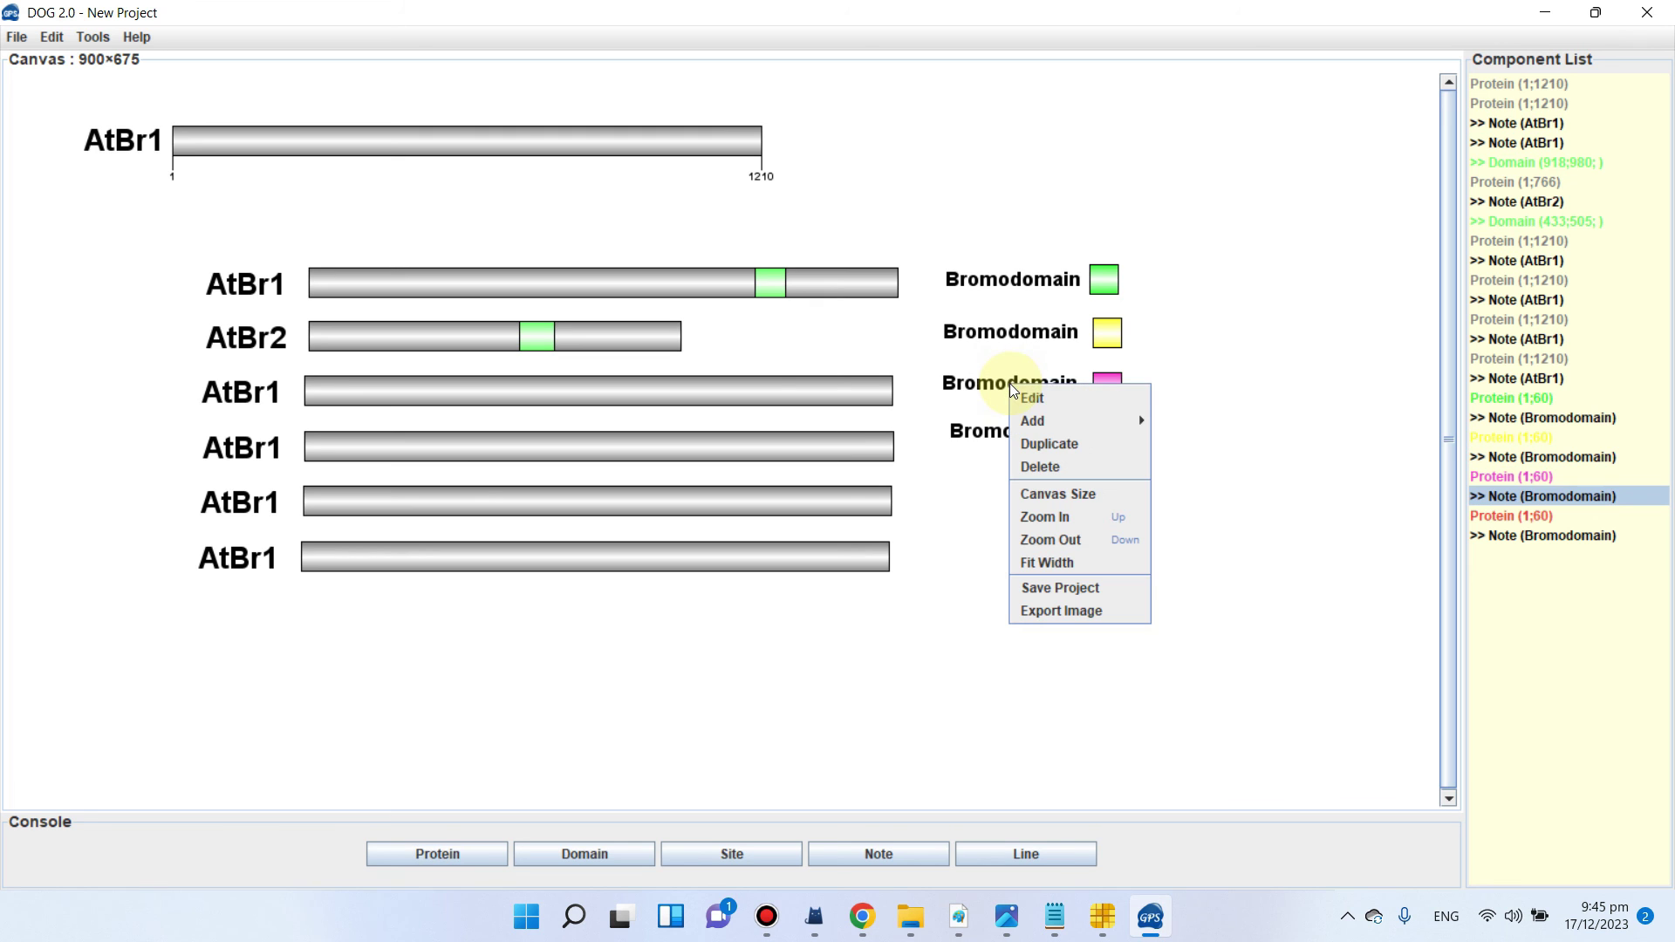
click(1028, 396)
drag(1123, 381, 978, 381)
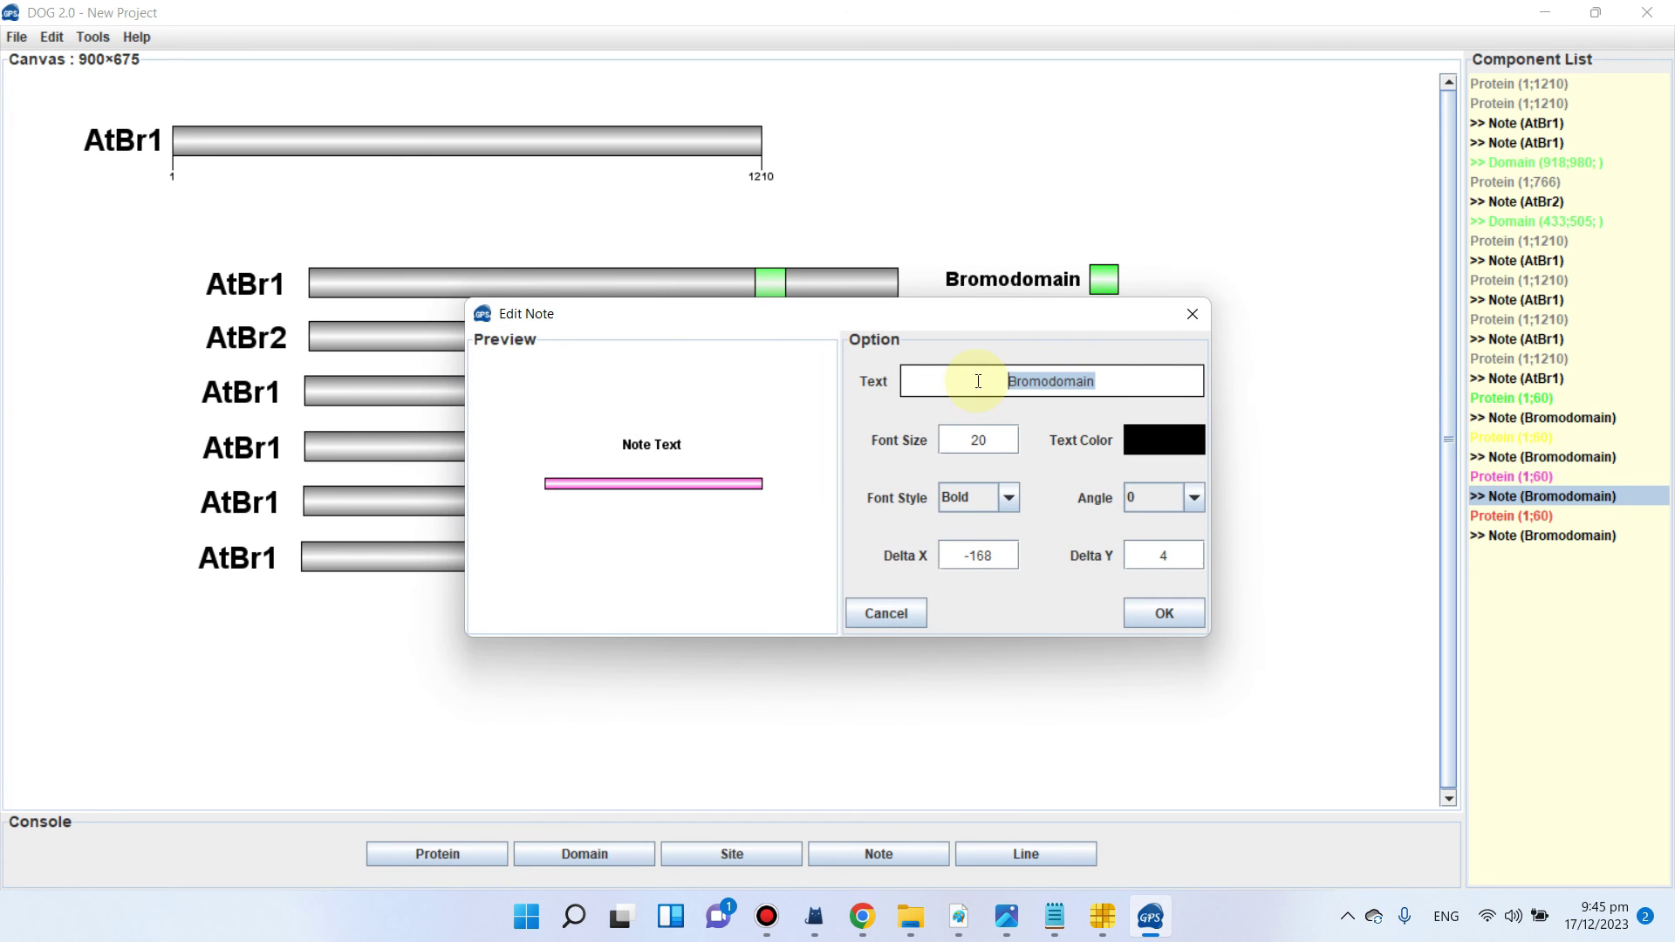
text(Ubiquitin)
click(1136, 615)
drag(1112, 432, 1110, 447)
drag(1030, 394, 1041, 402)
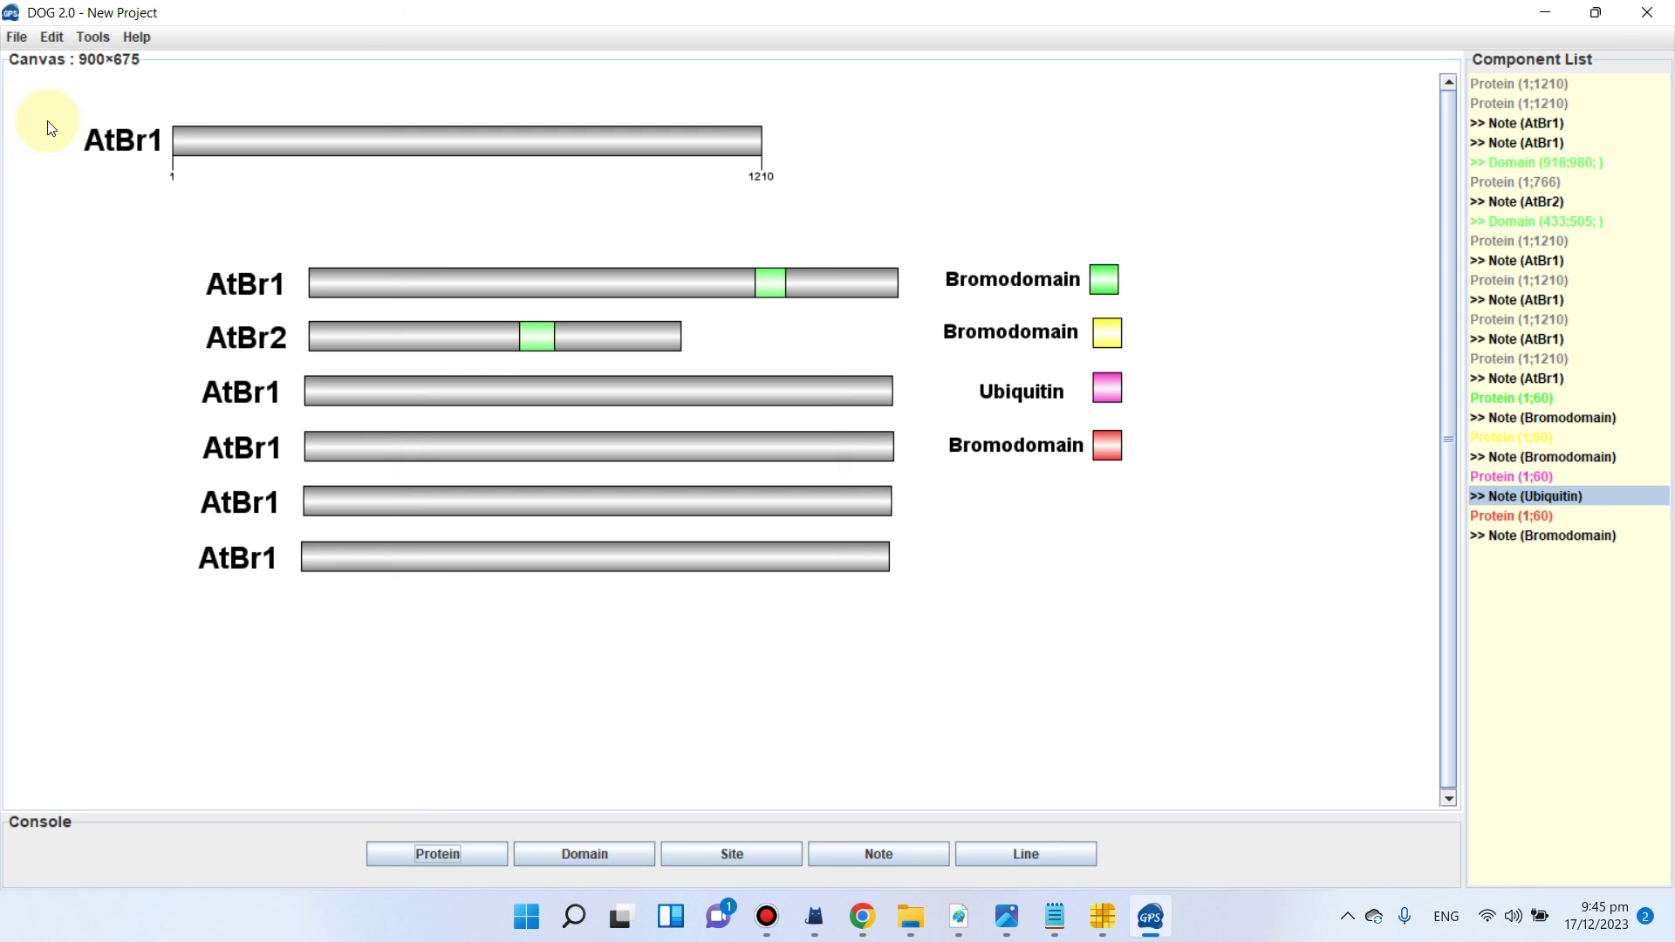
Step: Start saving the project, choosing the "Figure 2, domain analysis" folder inside "Bromo domain video" in the desktop's genome-wide analysis folder
click(23, 35)
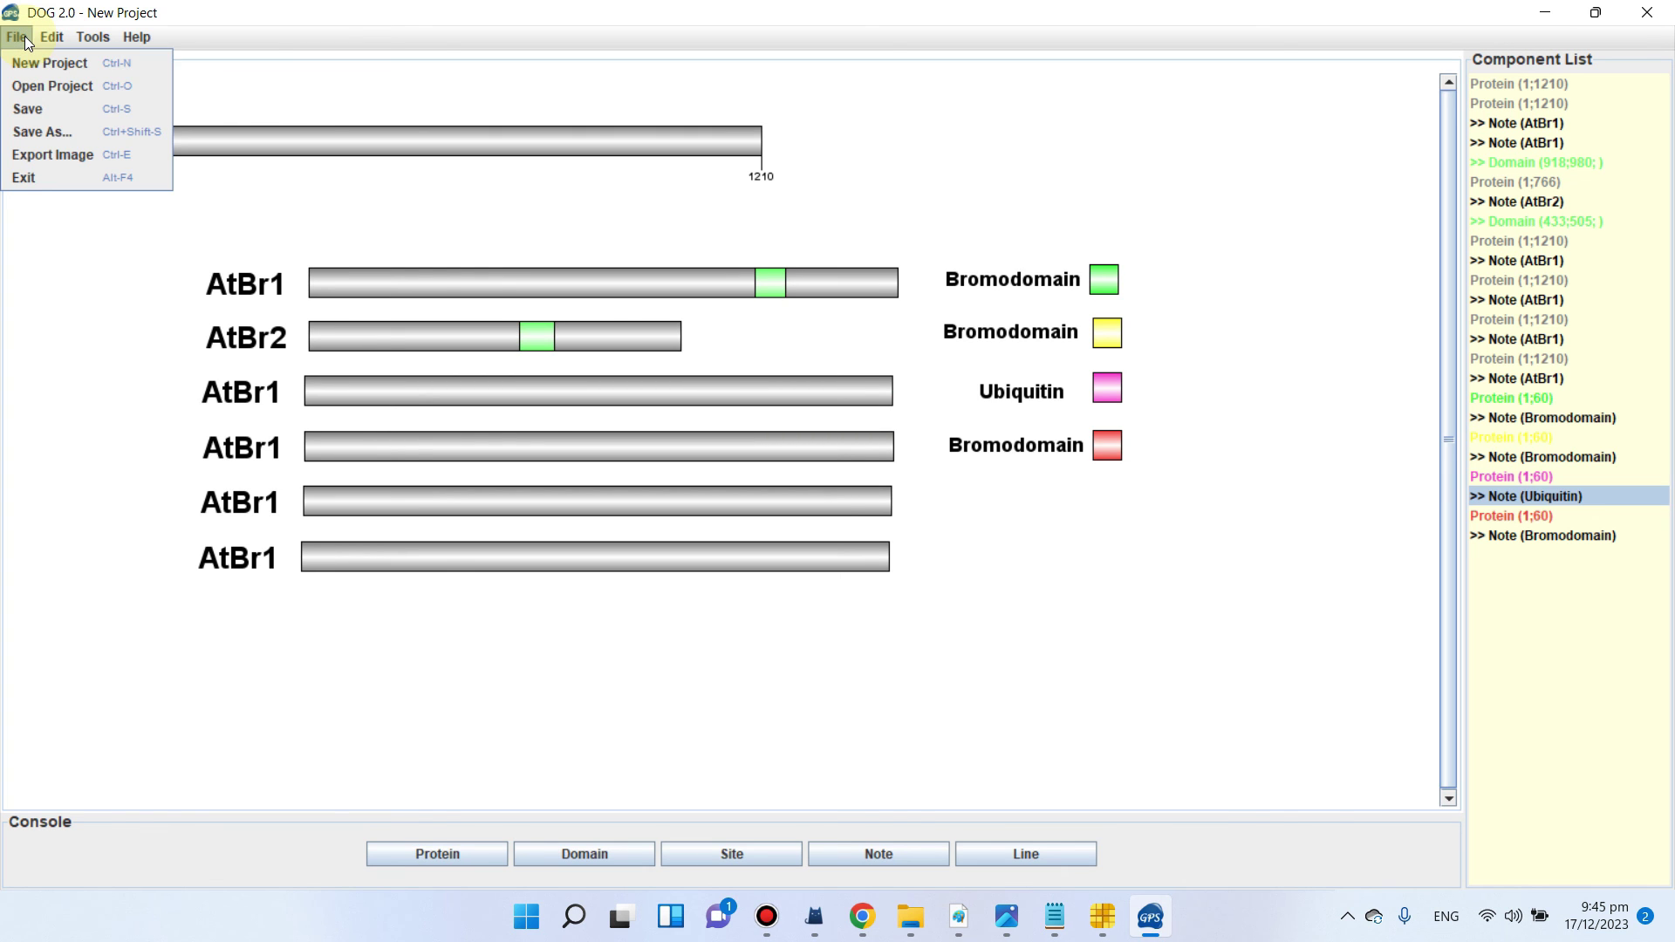
click(61, 110)
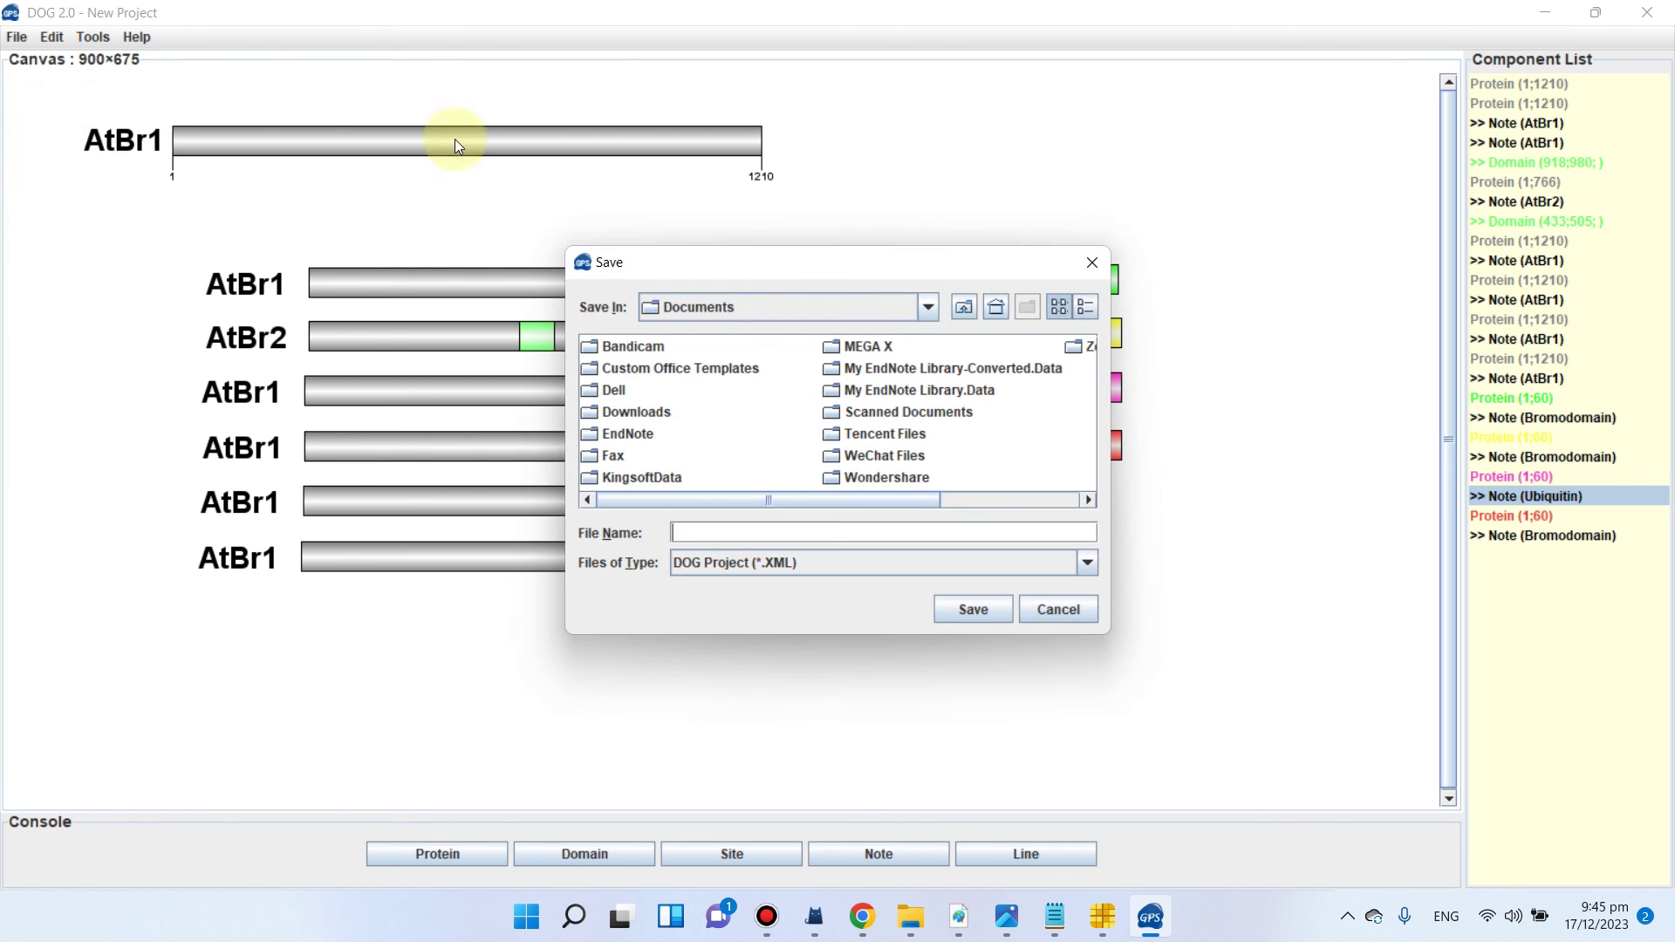
click(928, 308)
scroll(902, 370, up, 2)
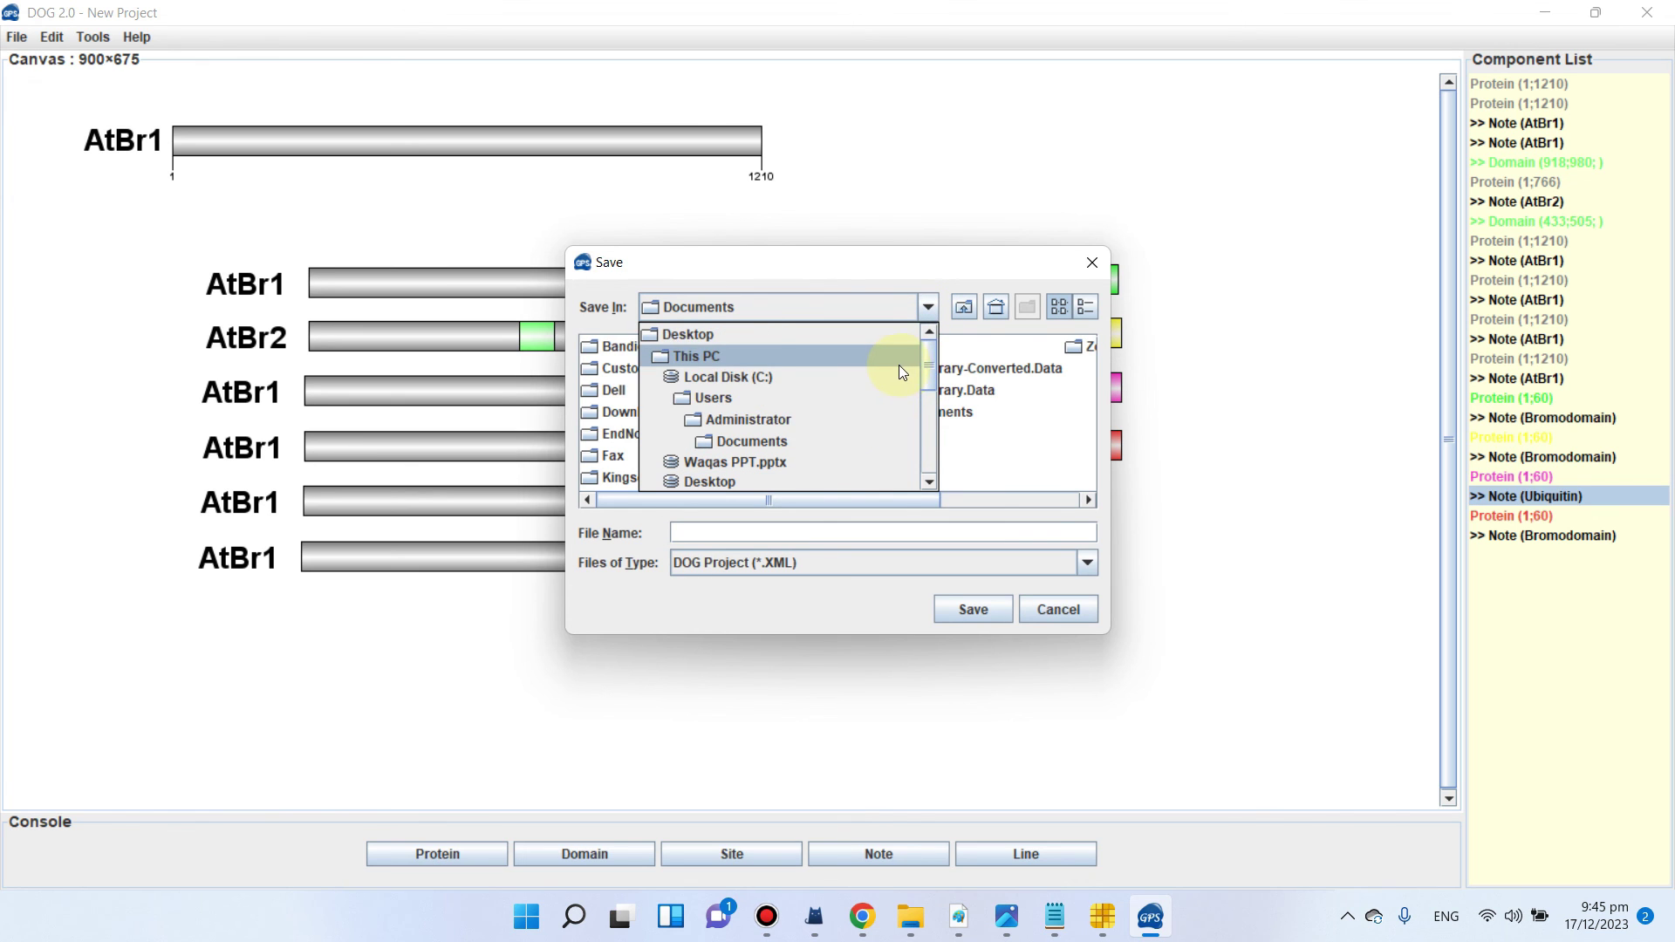
click(742, 341)
click(718, 429)
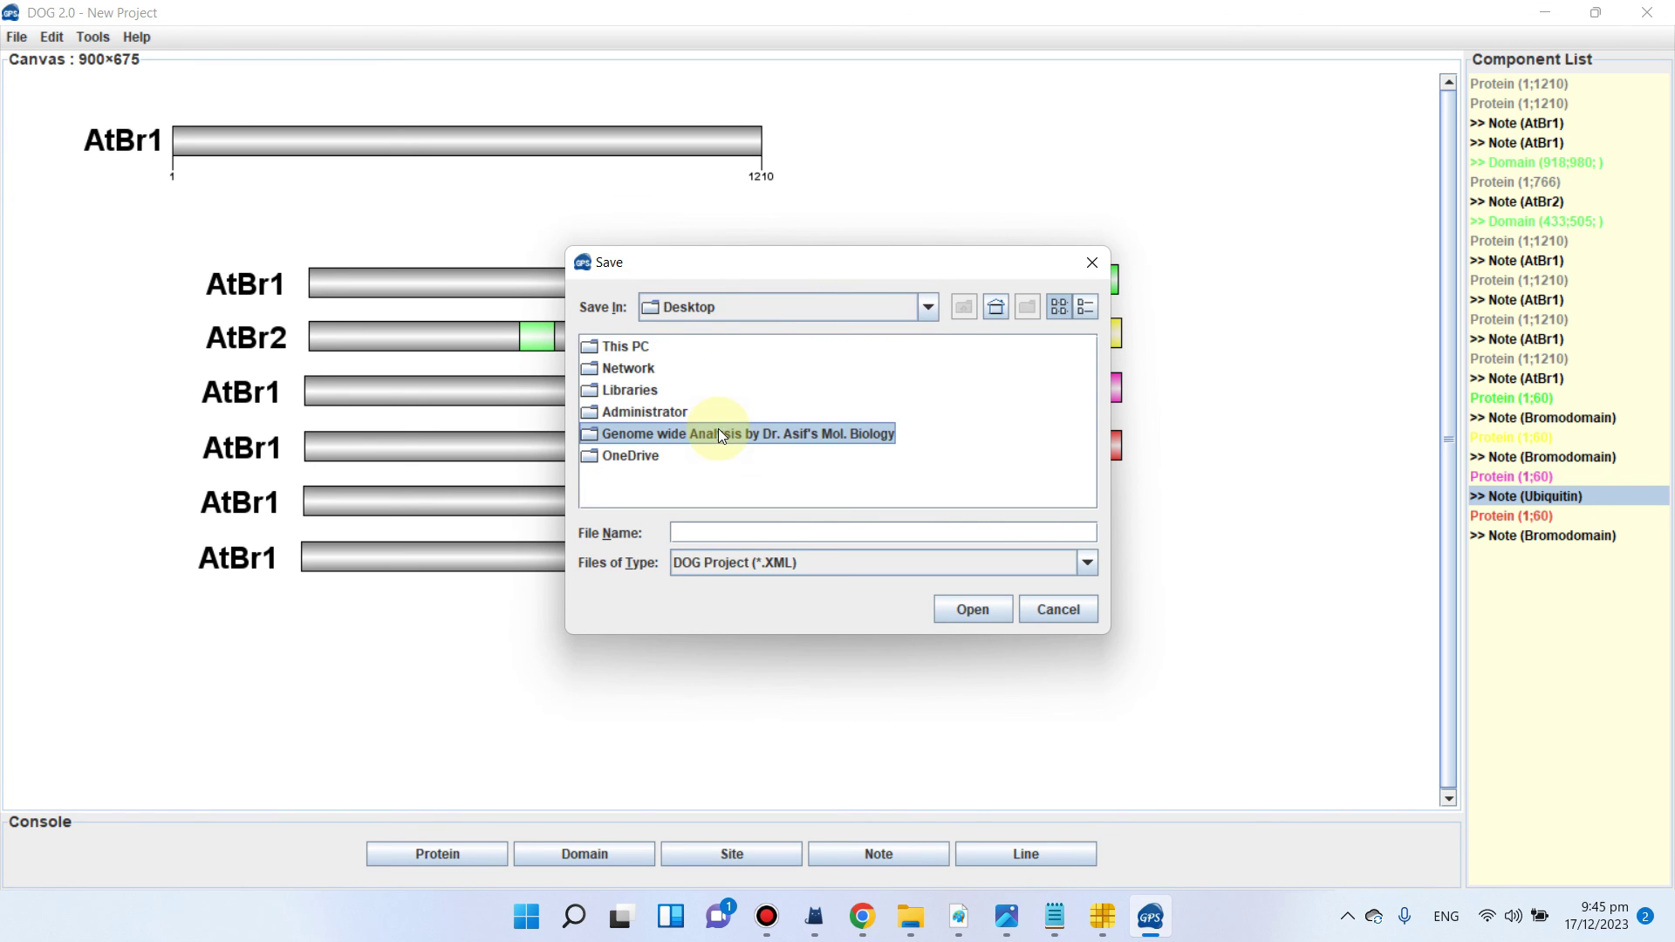
double_click(719, 430)
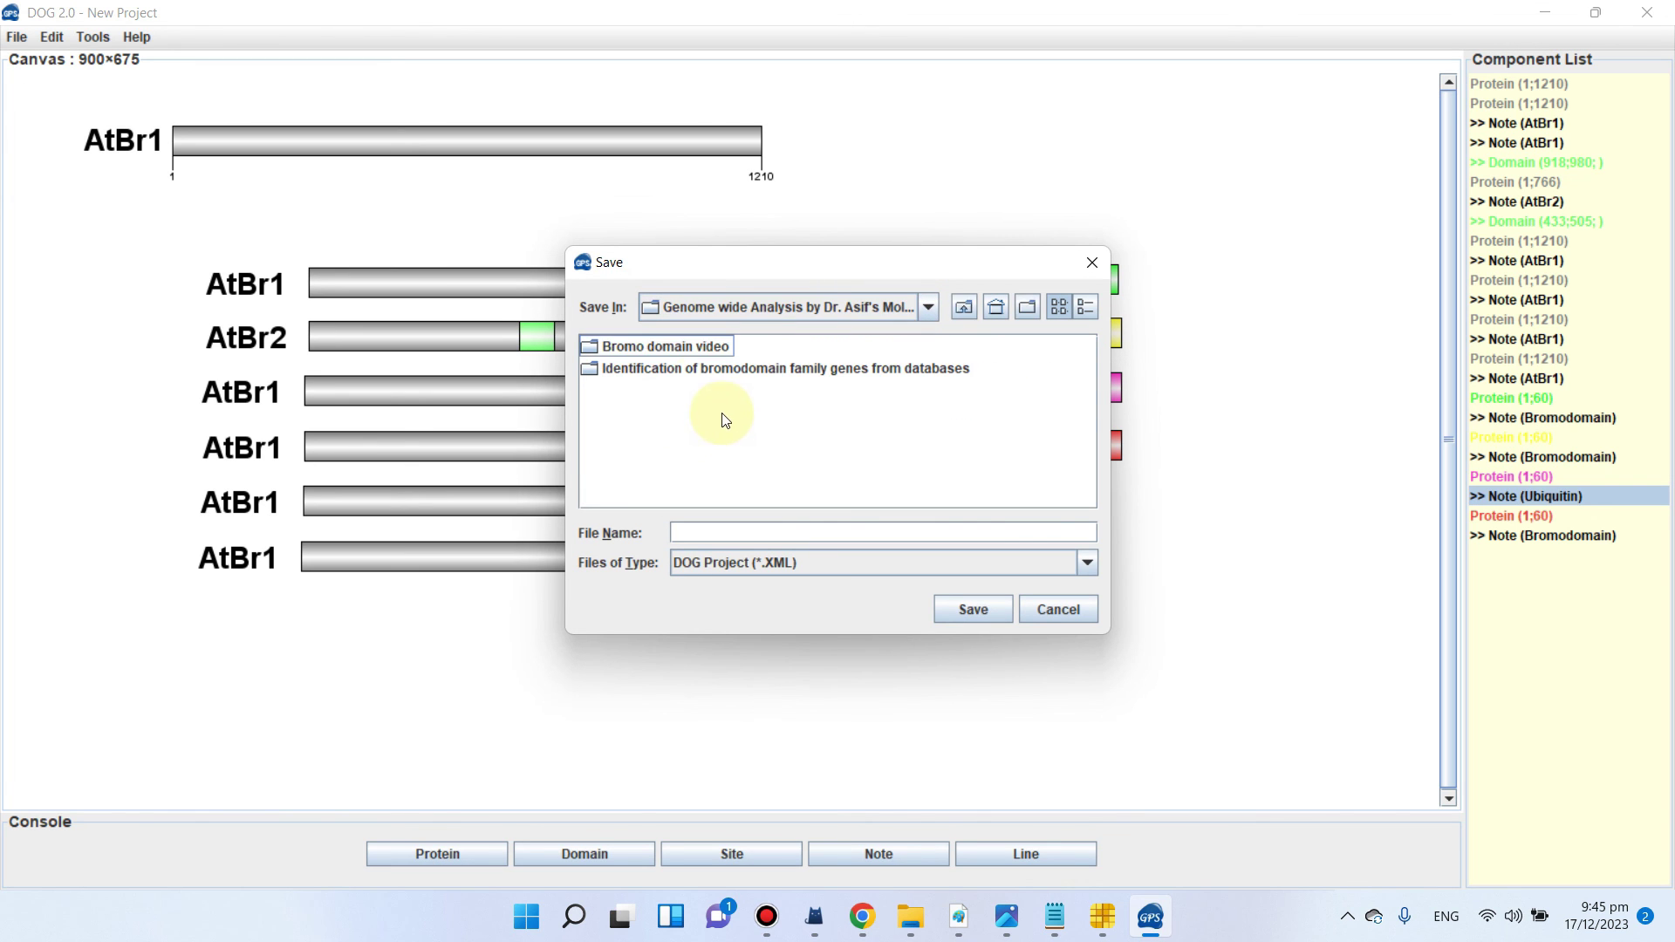
click(632, 369)
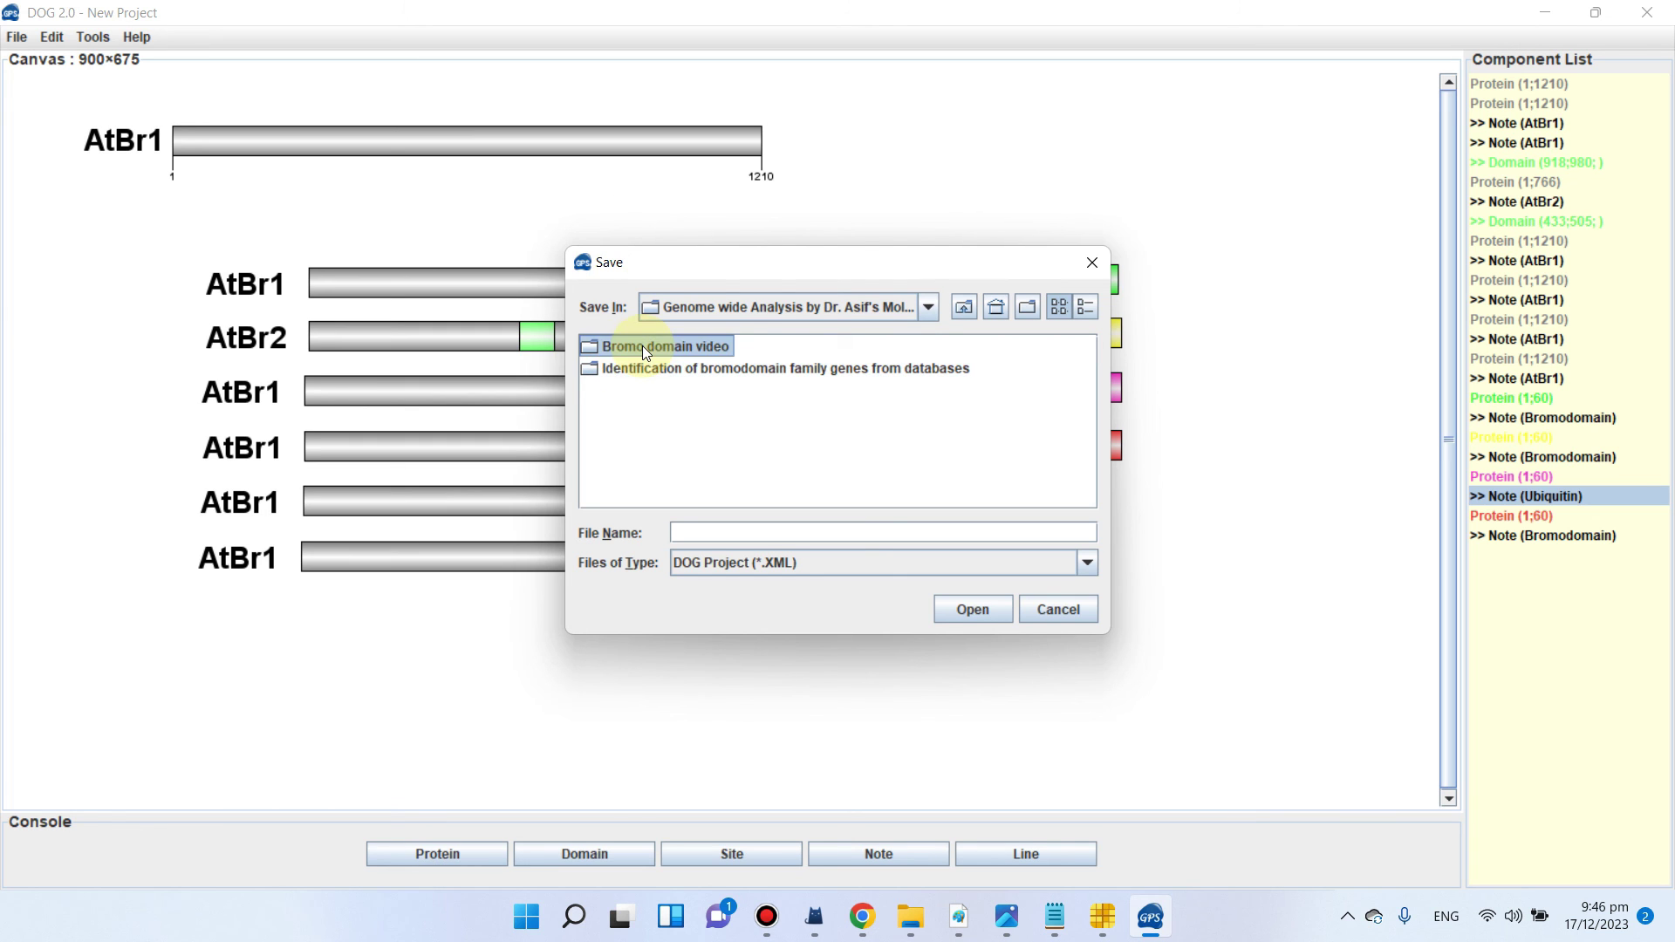
double_click(642, 346)
double_click(637, 370)
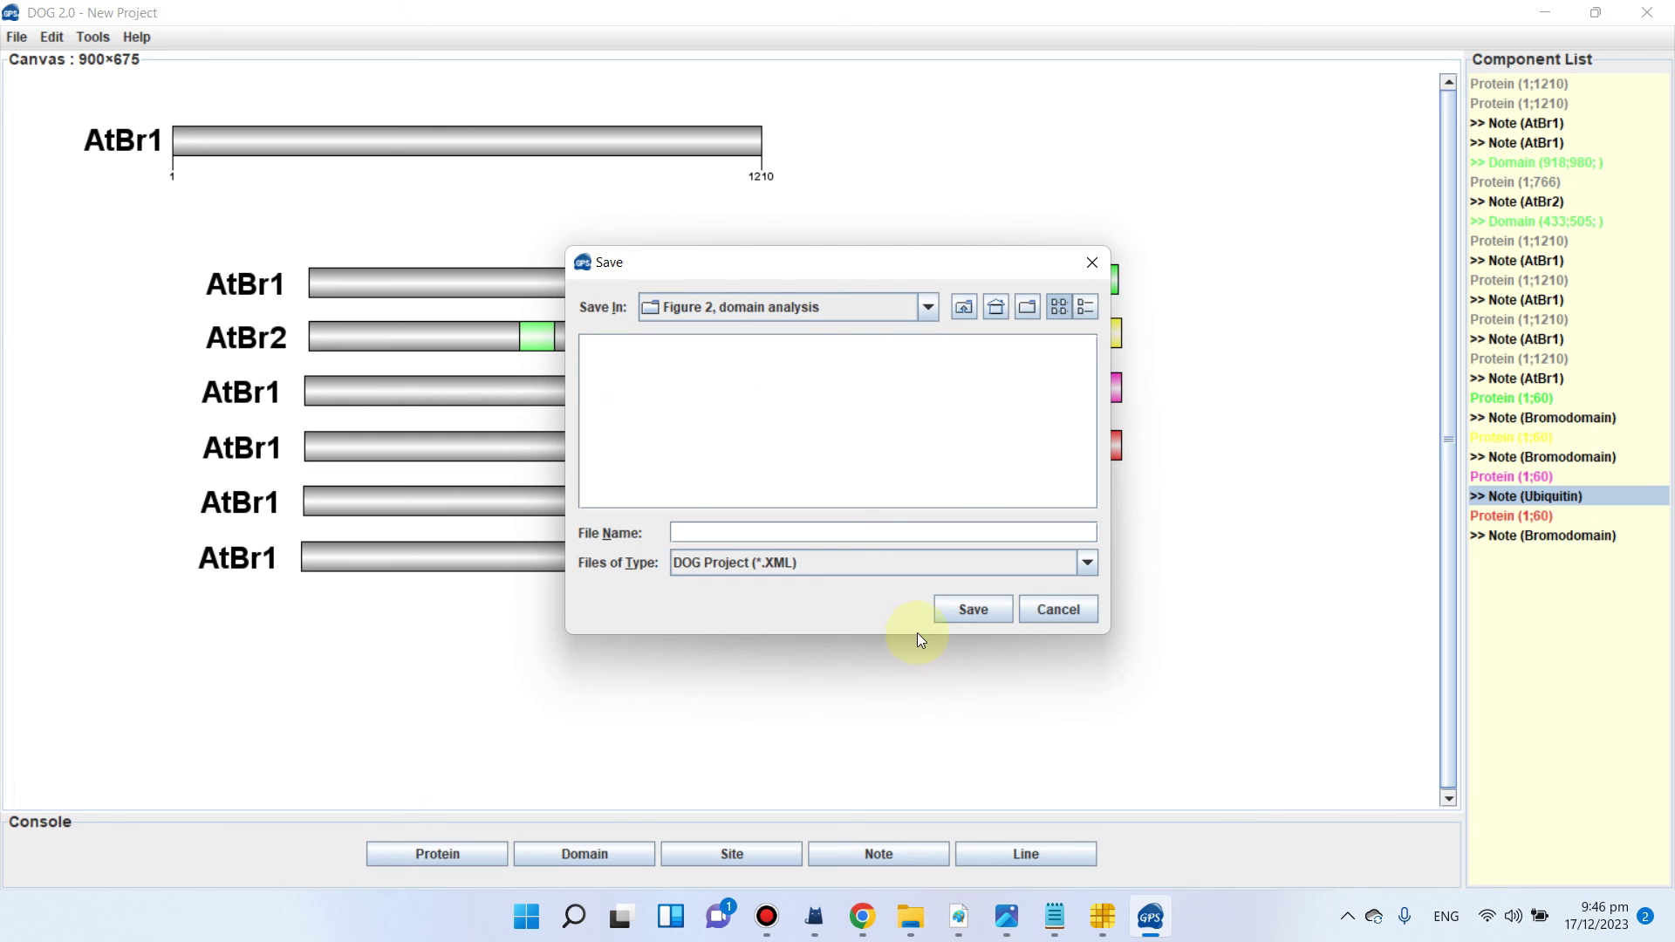
Step: Save the project in the chosen folder as domain.xml
click(982, 603)
click(973, 611)
click(835, 479)
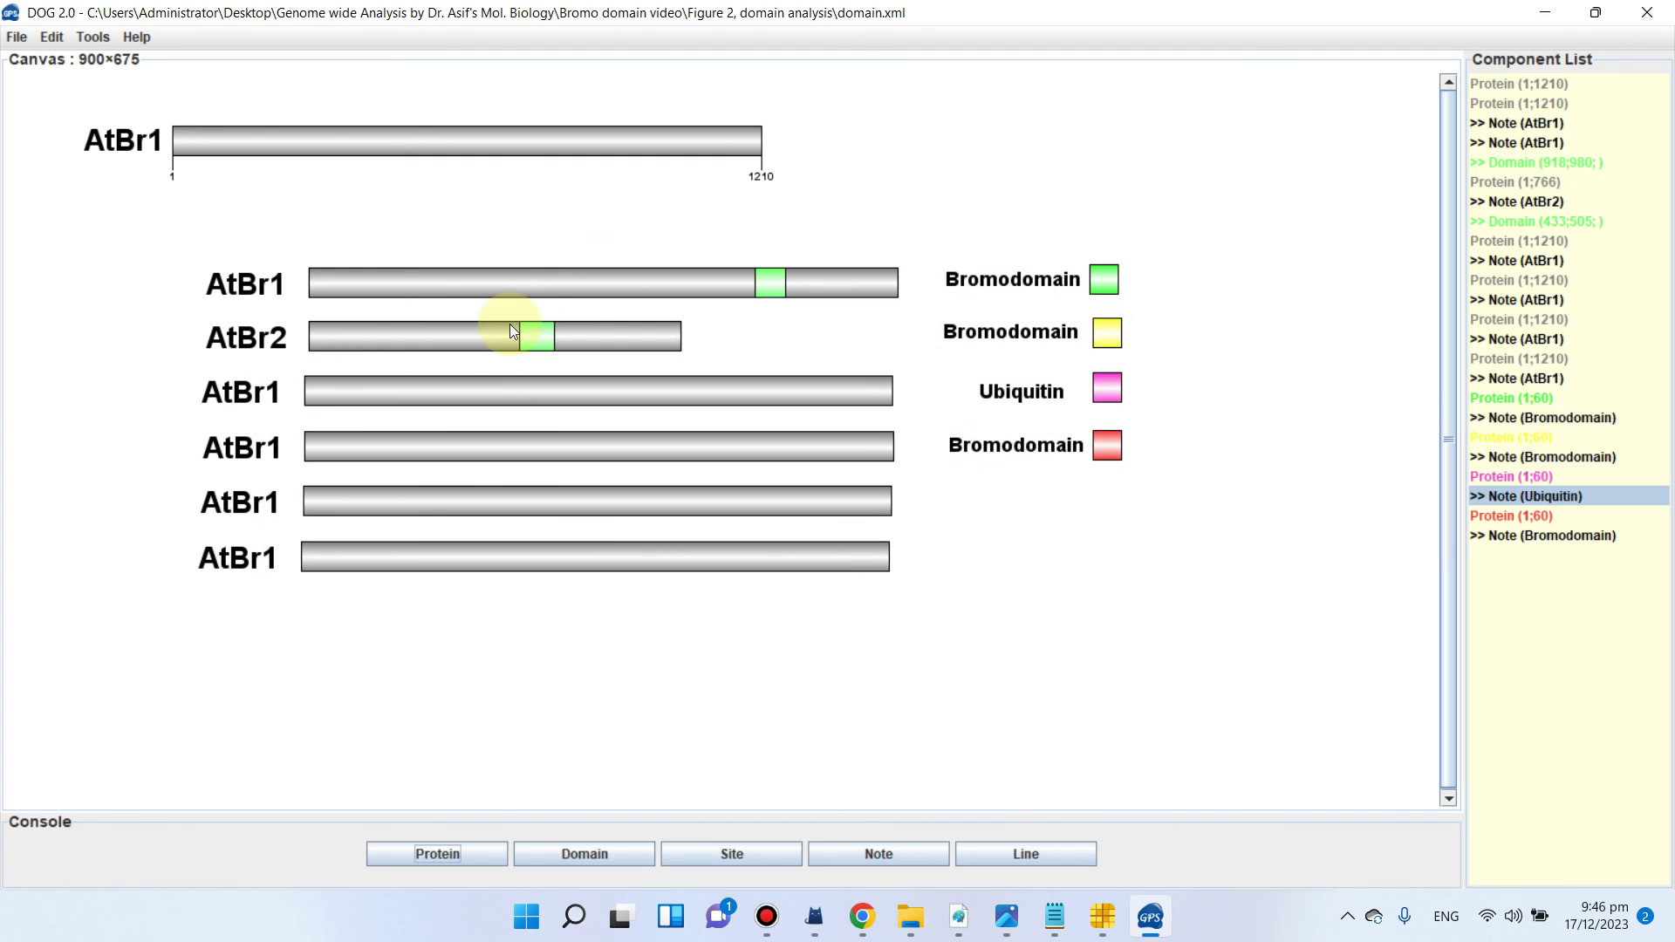
Step: Start an image export with the width-height ratio unlocked and the resolution set to 300 dpi
click(17, 39)
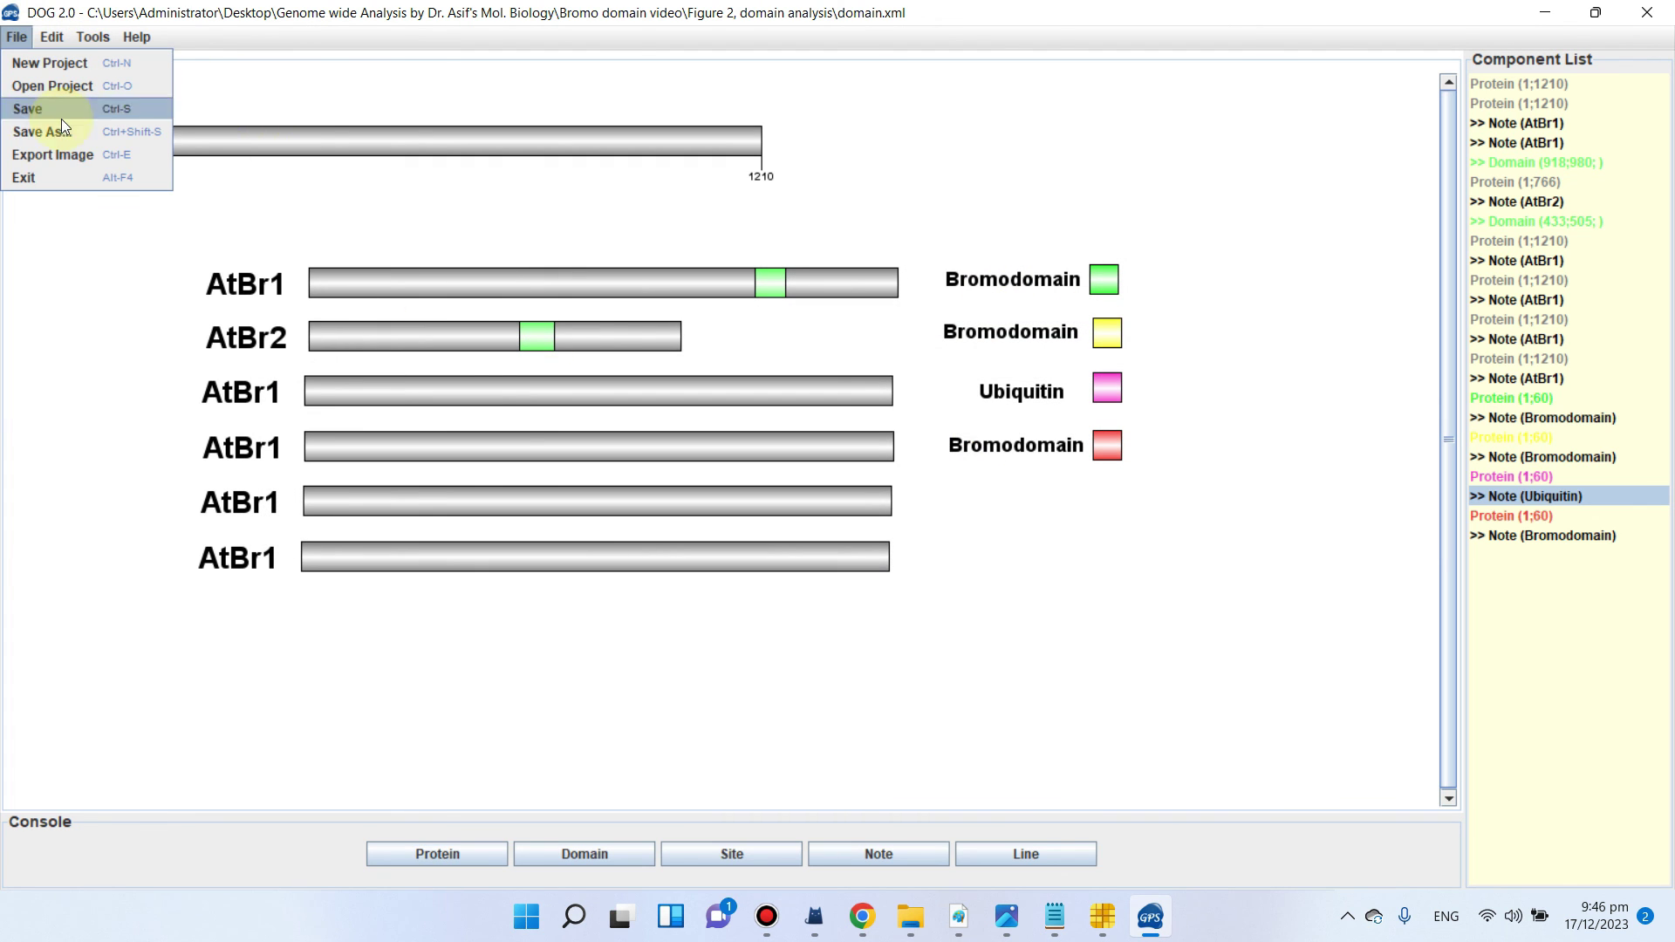
click(65, 157)
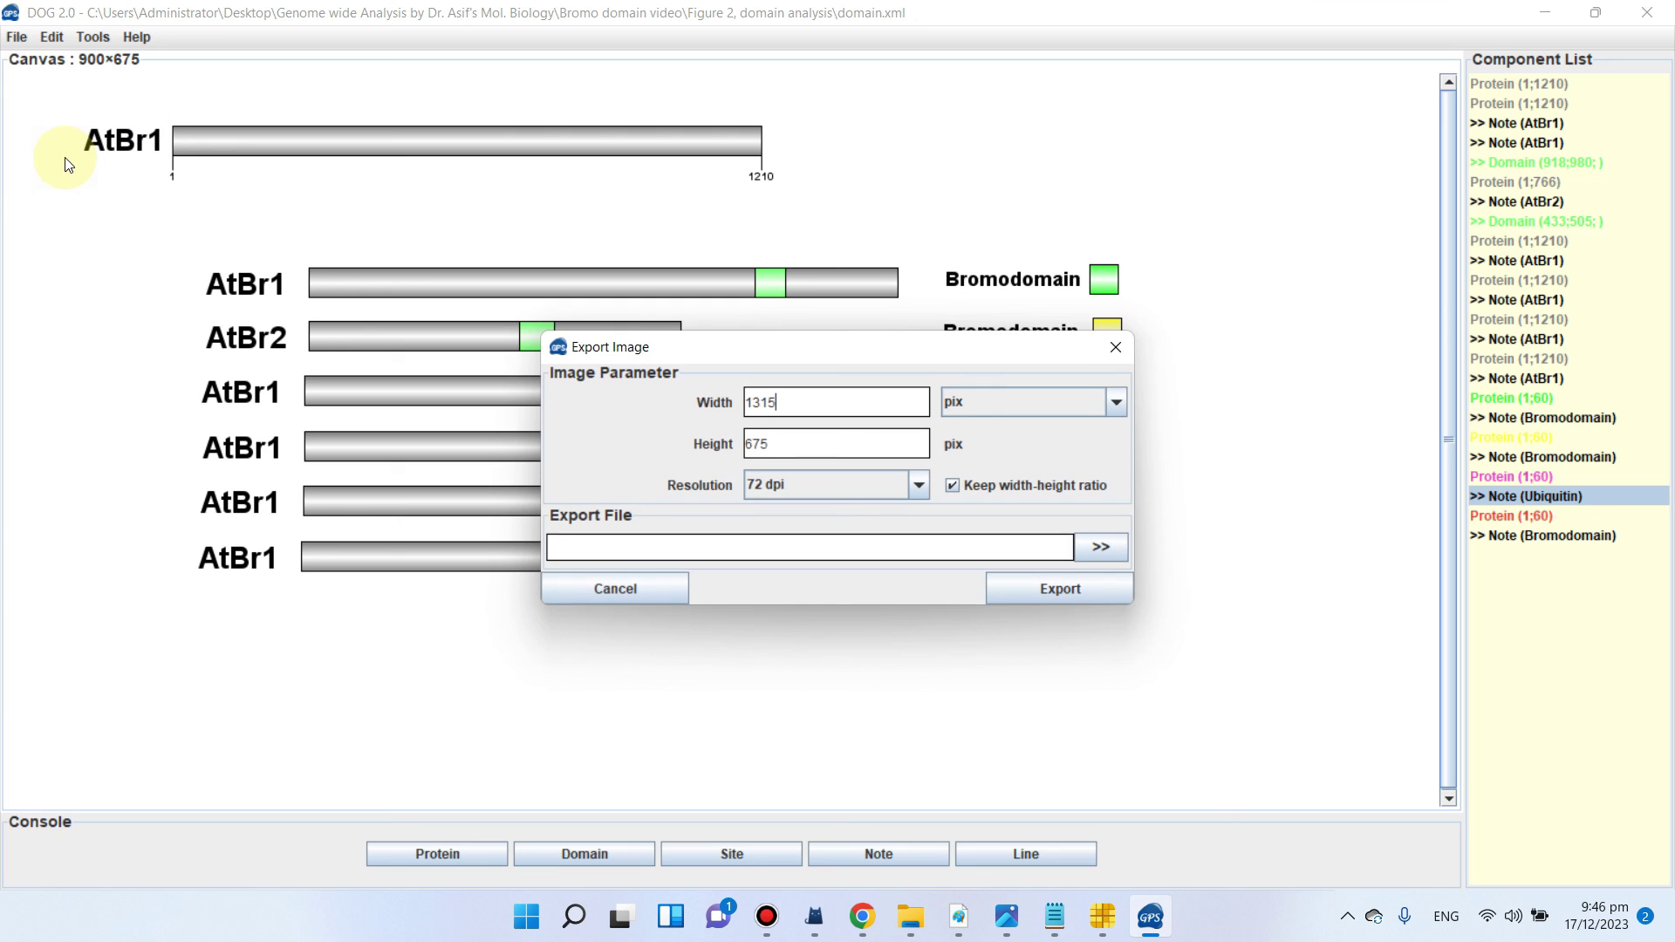
click(953, 489)
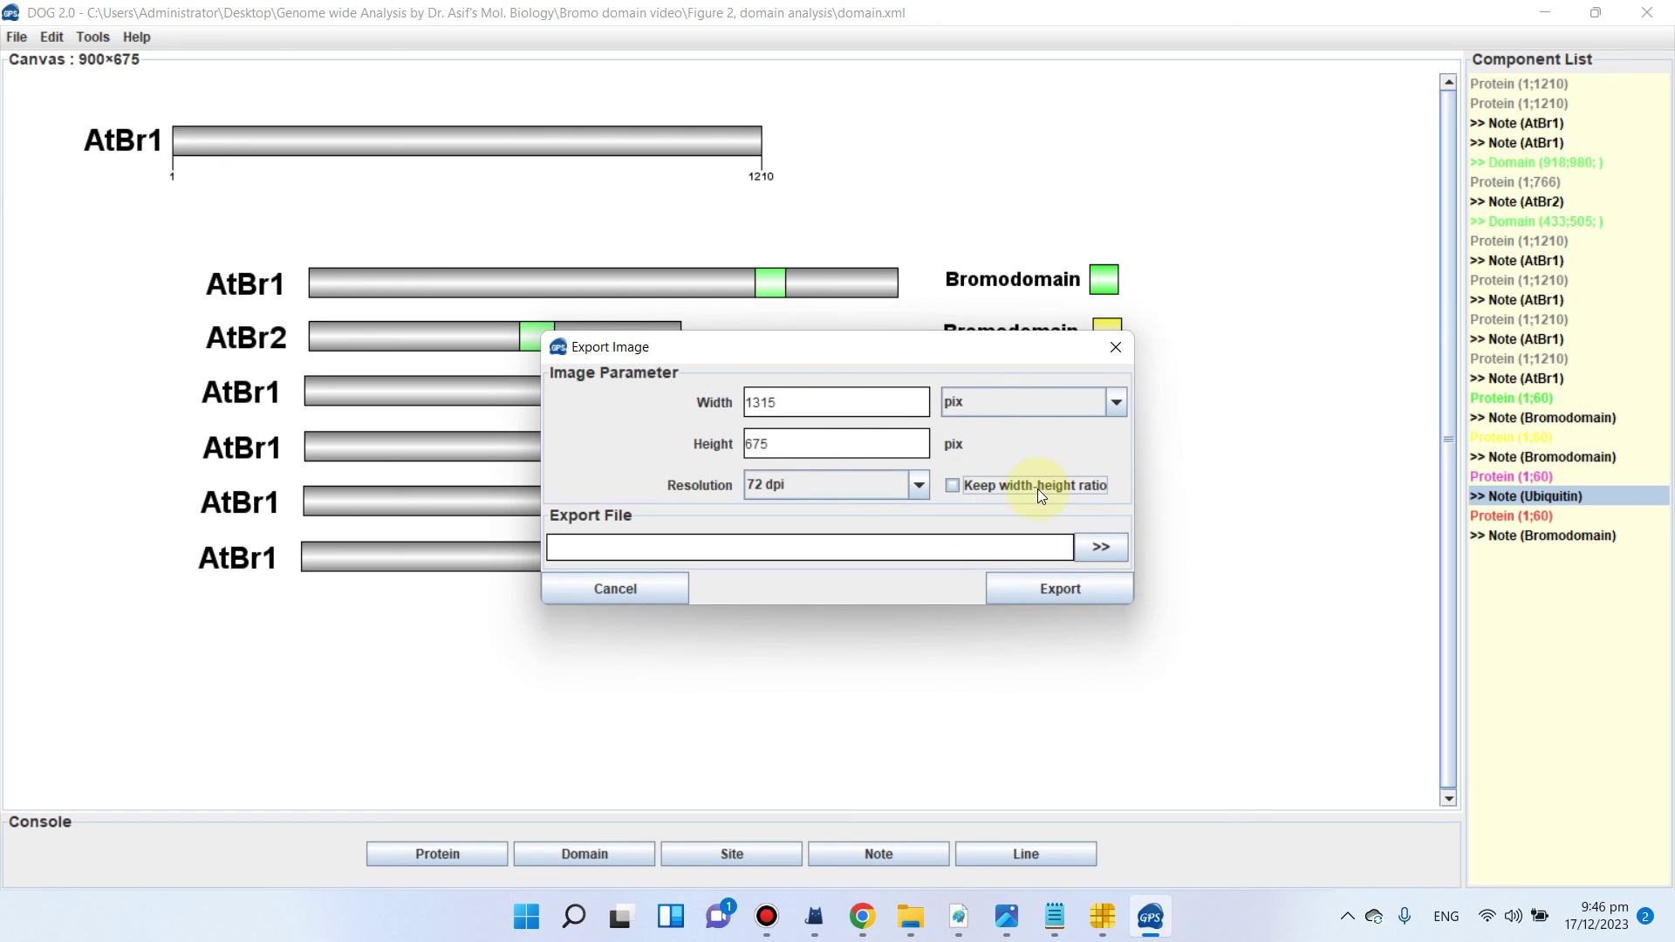
click(921, 485)
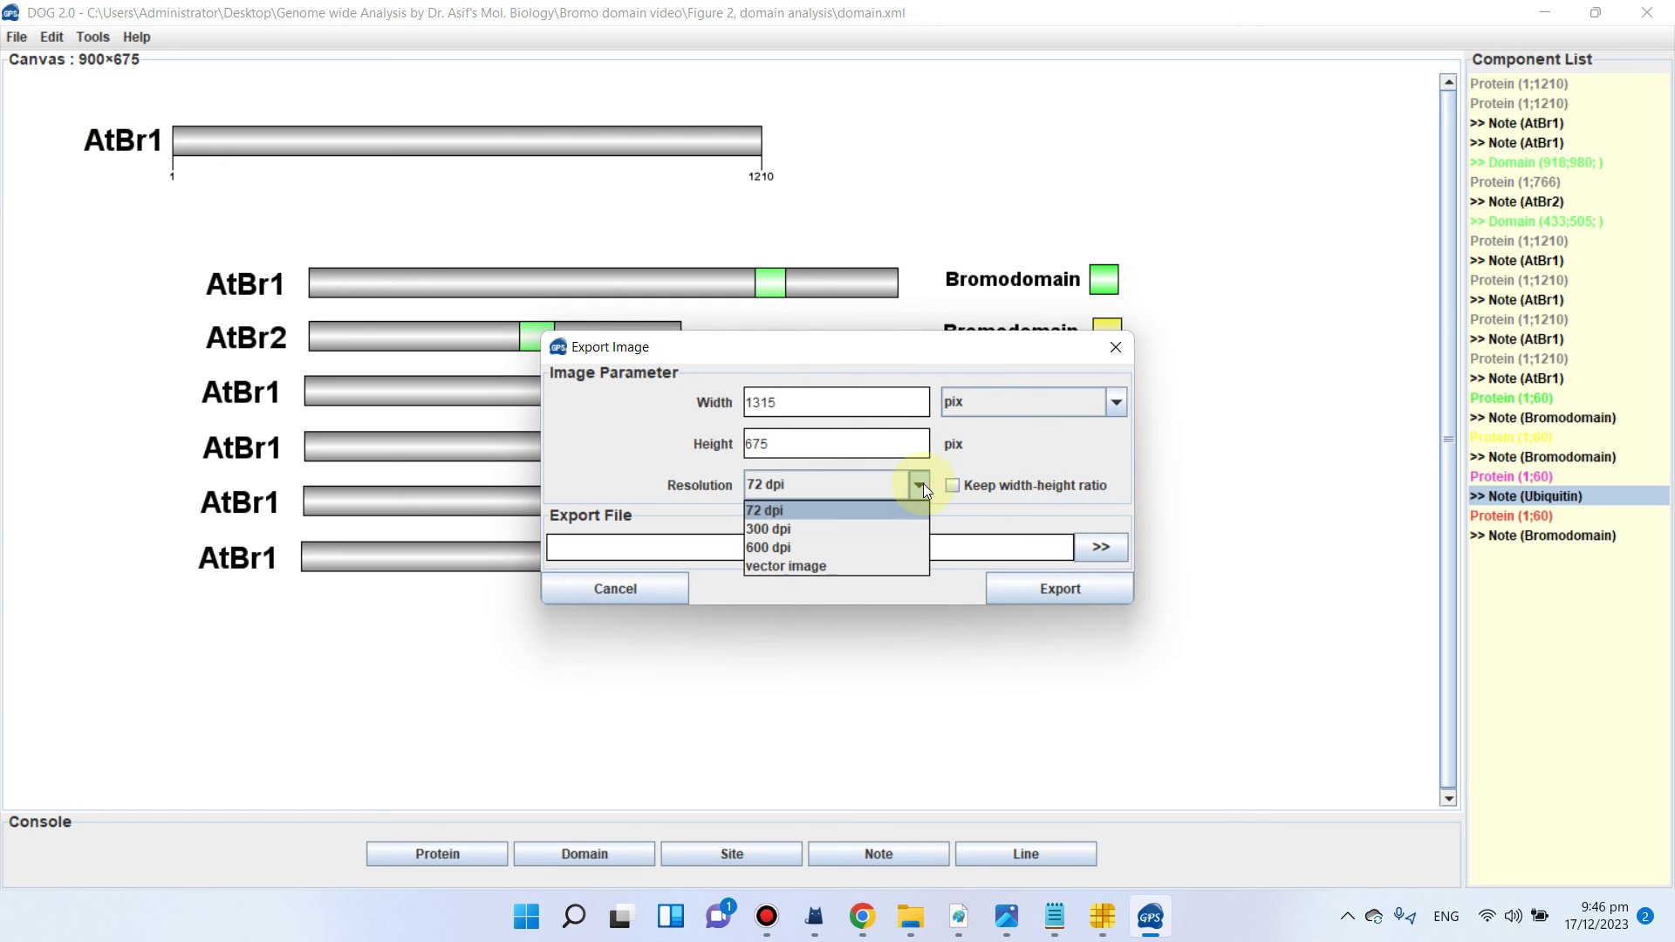
click(899, 528)
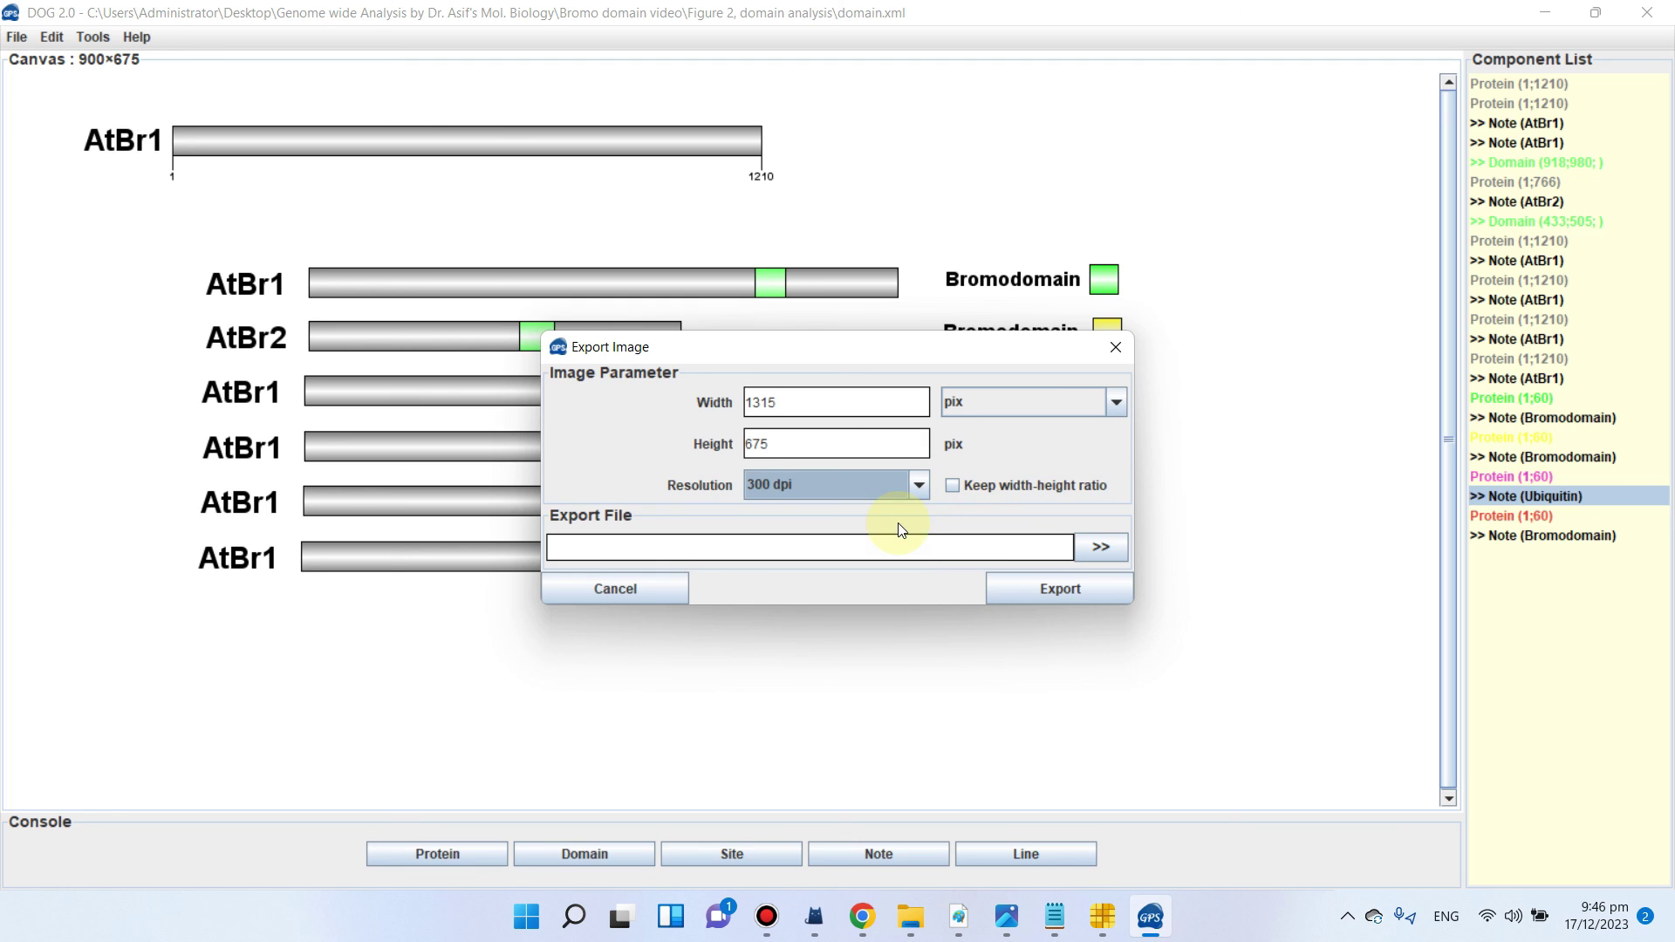
Step: Enter "domain Figure 2" as the export file name and copy that name
click(953, 542)
text(d)
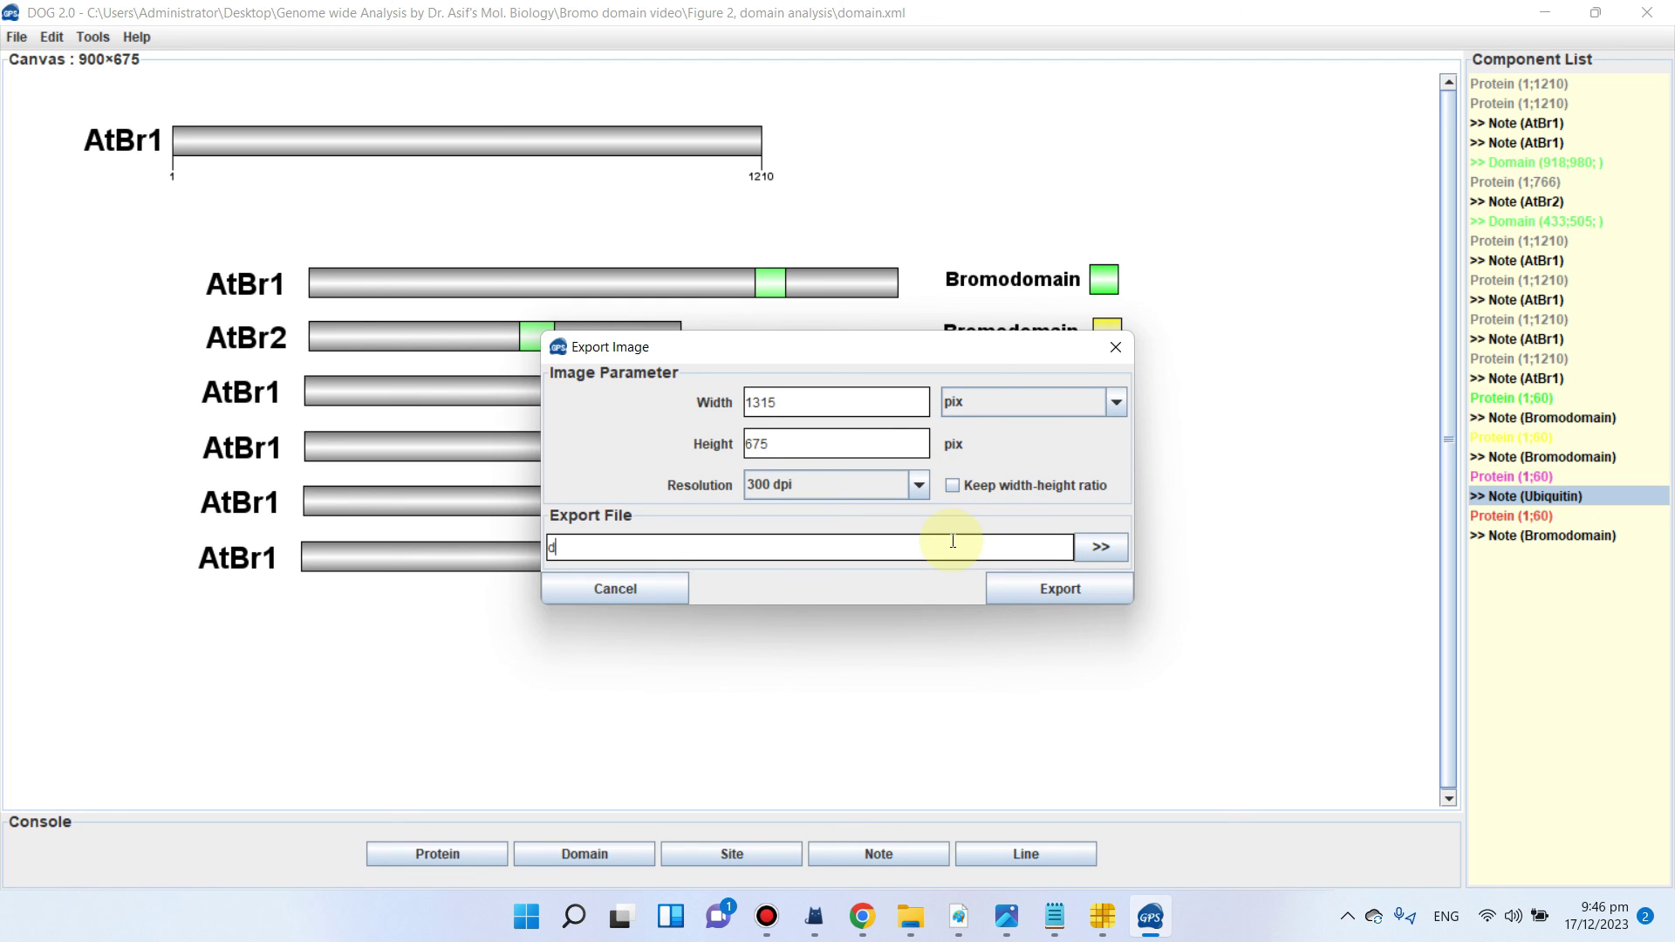
text(omain Fiigure)
key(BackSpace)
key(BackSpace)
key(BackSpace)
key(BackSpace)
key(BackSpace)
key(BackSpace)
text(giure 2)
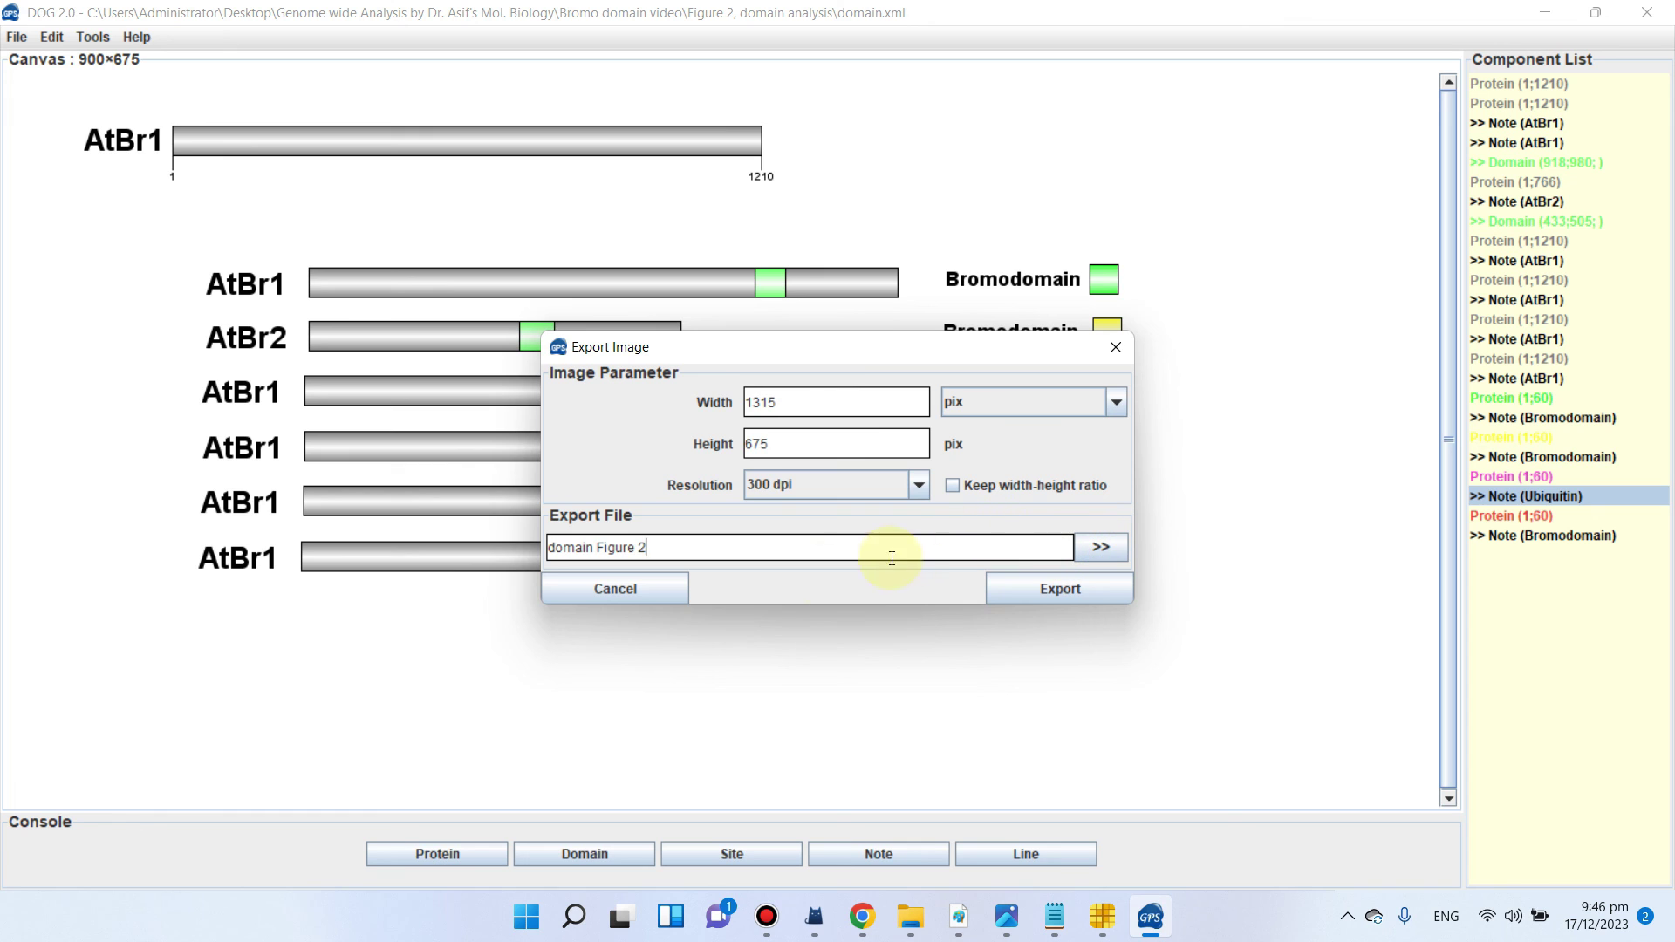
drag(654, 548, 477, 517)
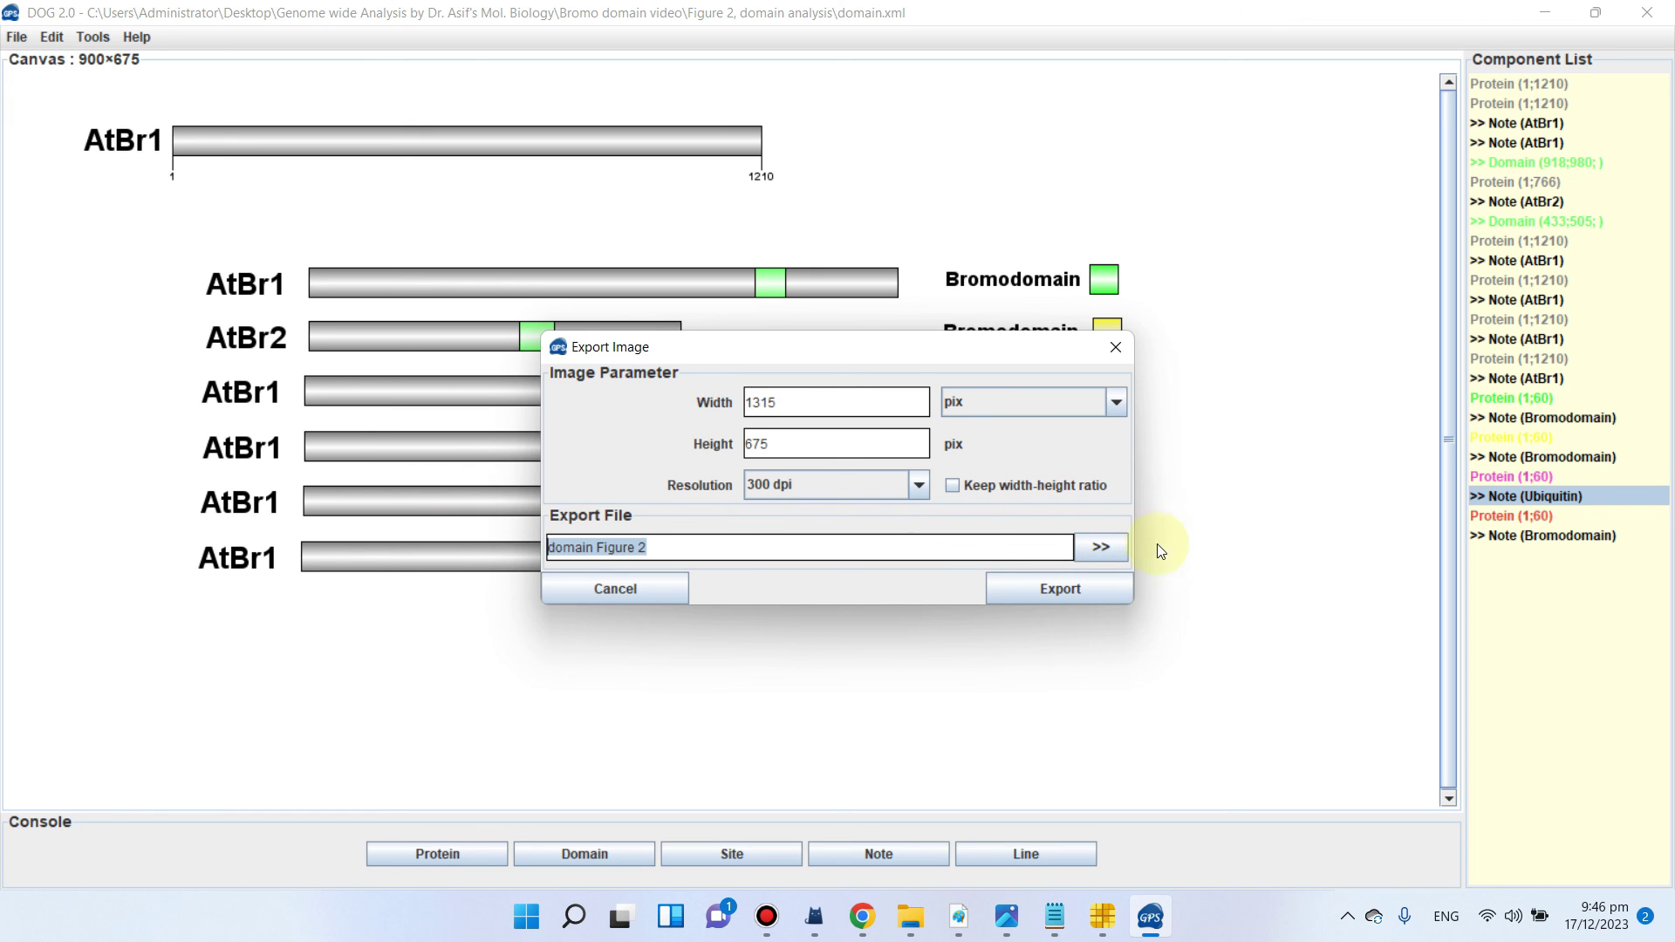
Step: Export the figure as a TIFF named "domain Figure 2" in the "Figure 2, domain analysis" folder
click(1095, 546)
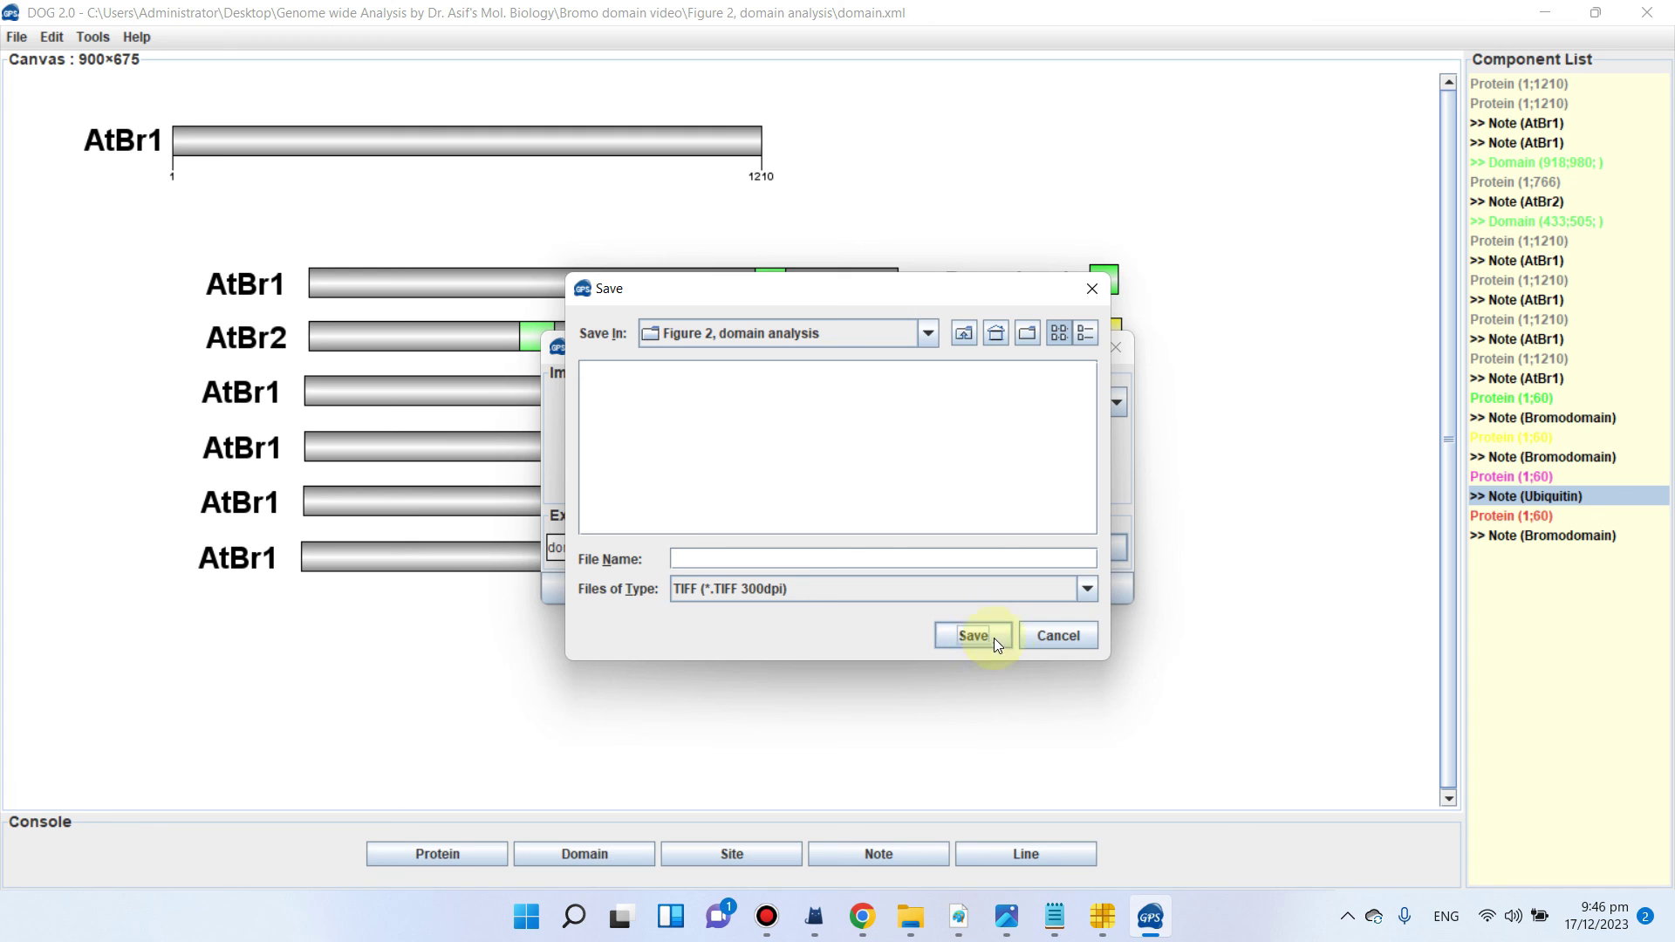
click(880, 551)
text(domain Figure 2)
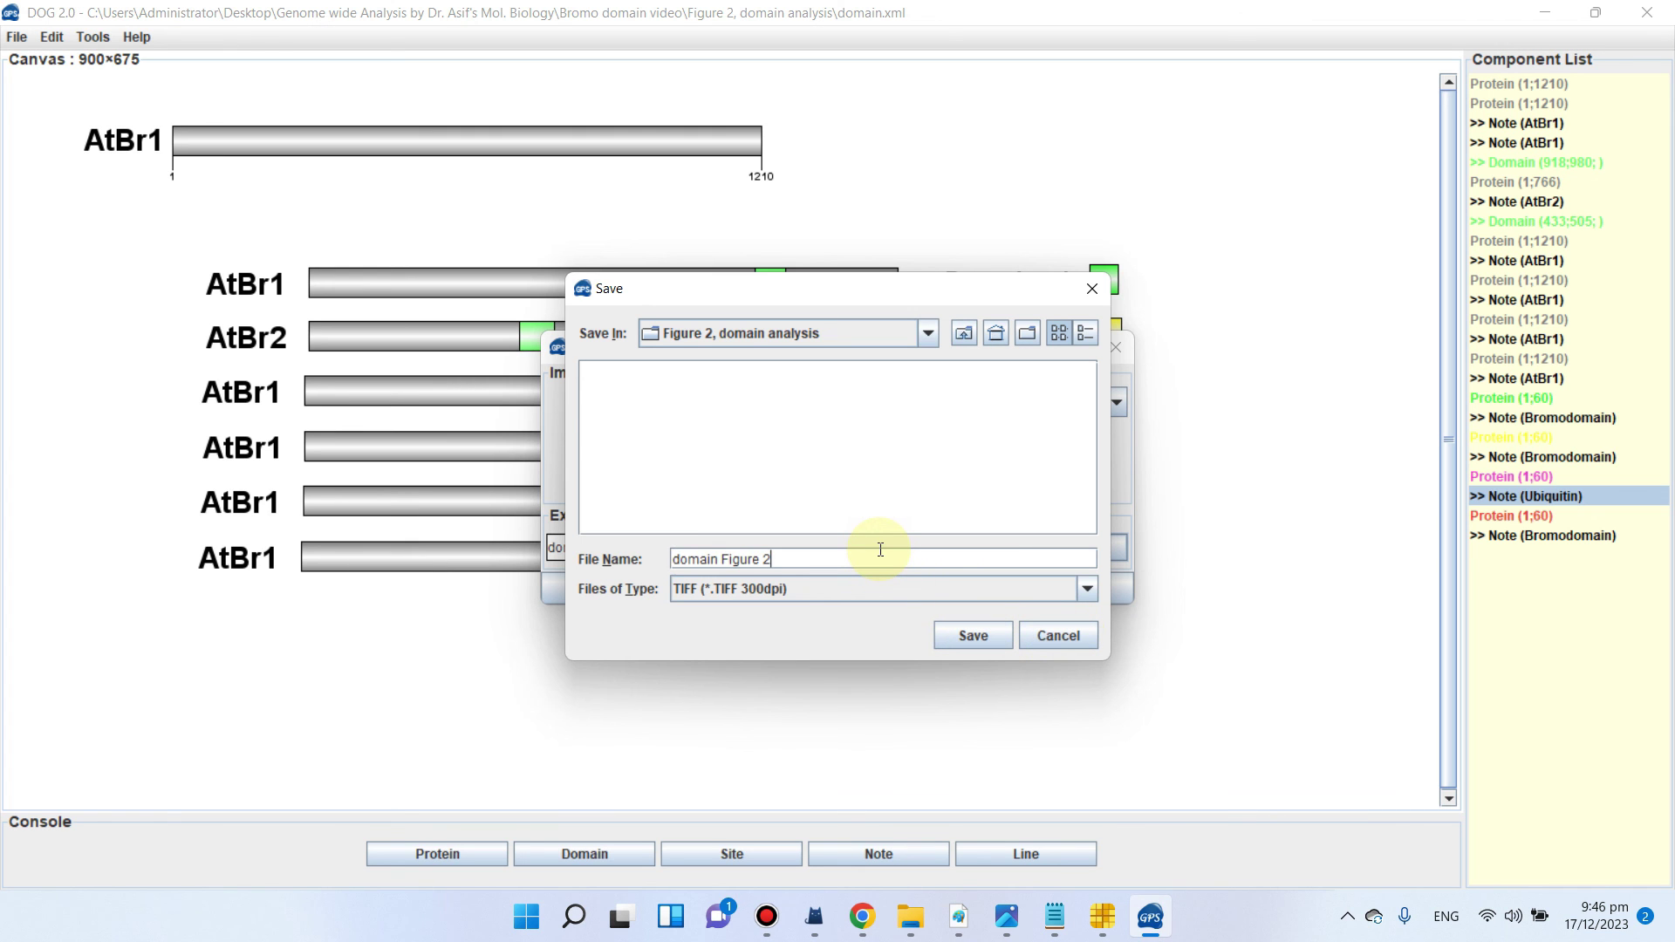
click(950, 637)
click(1068, 579)
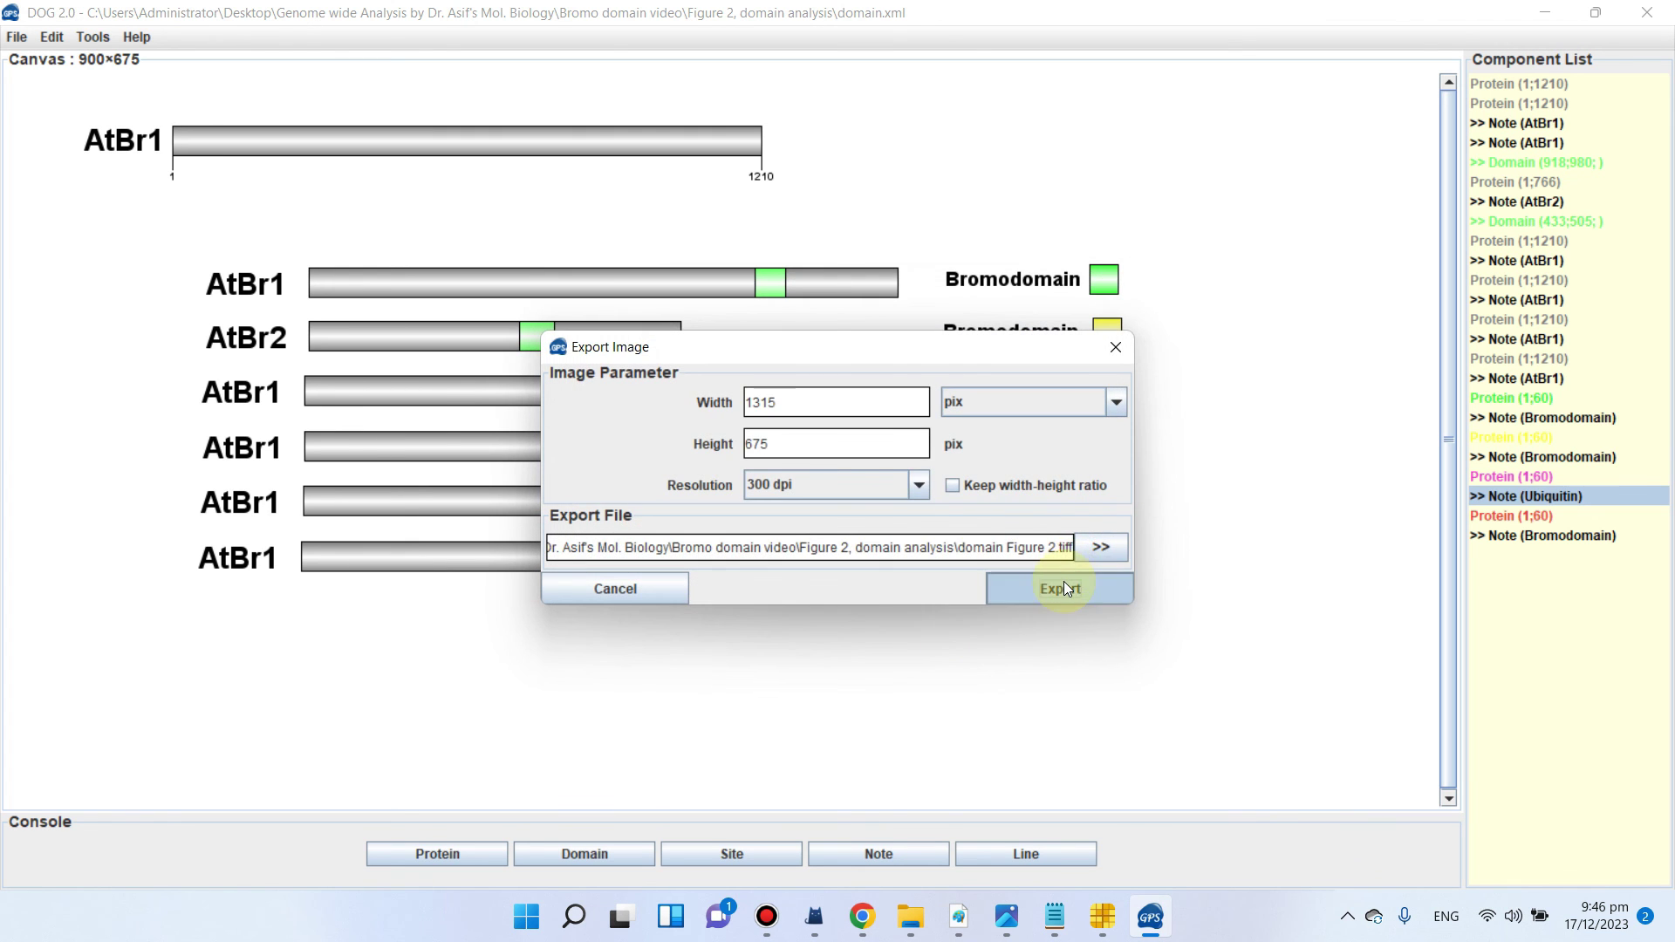
click(836, 505)
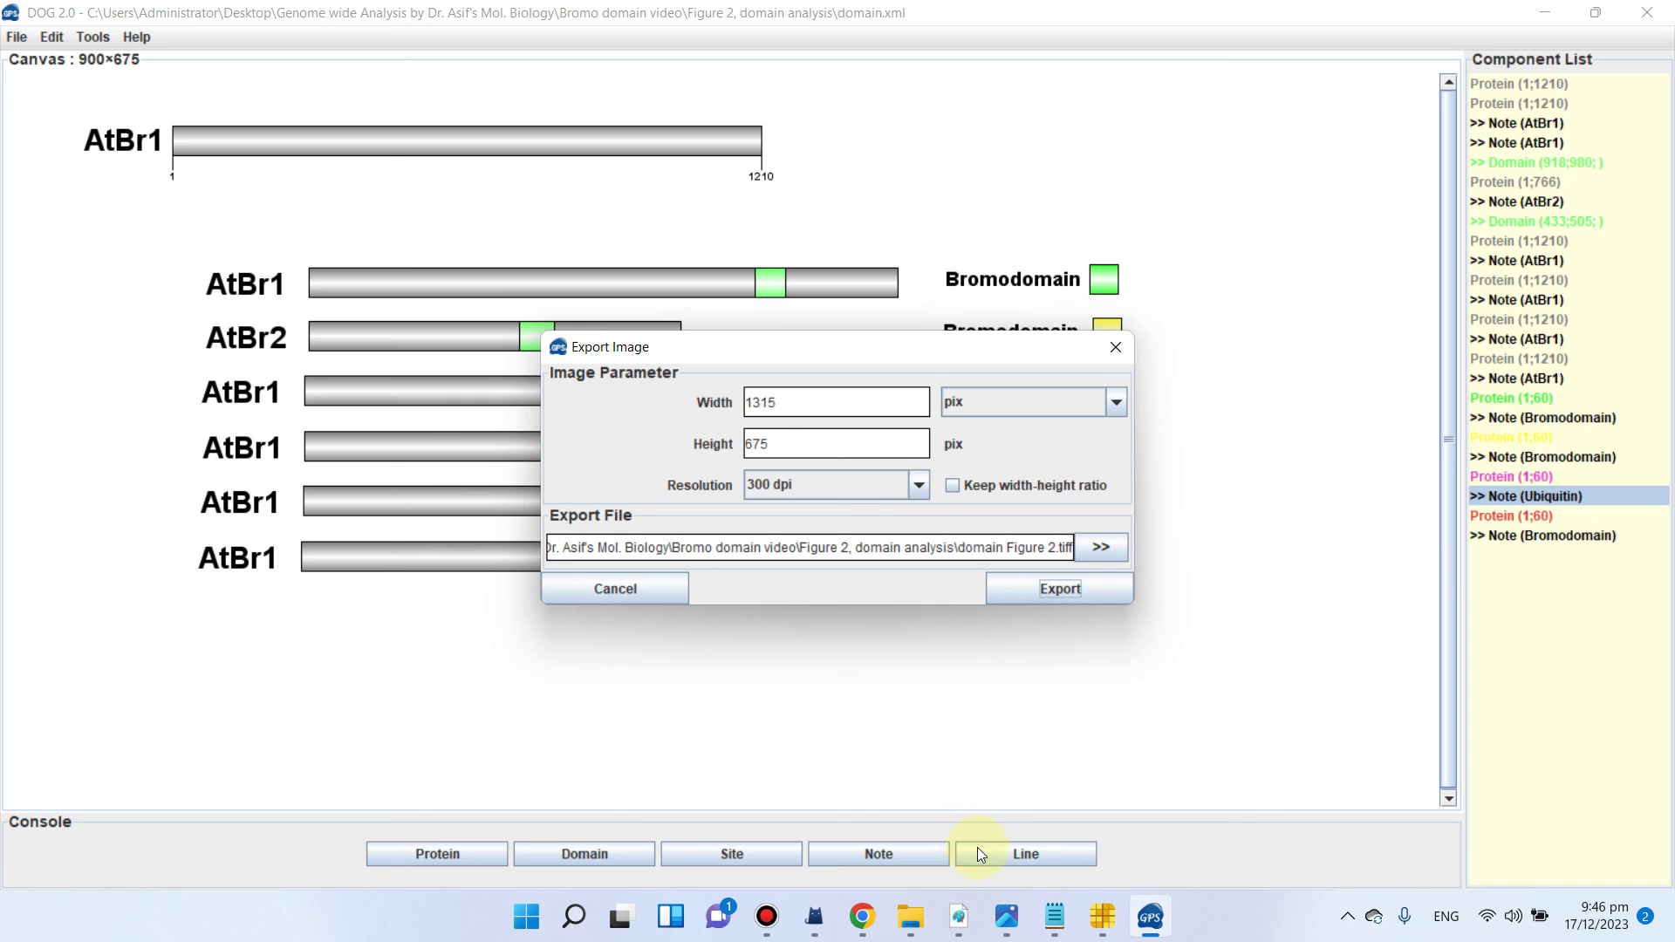
Step: Switch to File Explorer and view the exported "domain Figure 2.tiff" from the "Figure 2, domain analysis" folder at full-window size
mouse_move(899, 923)
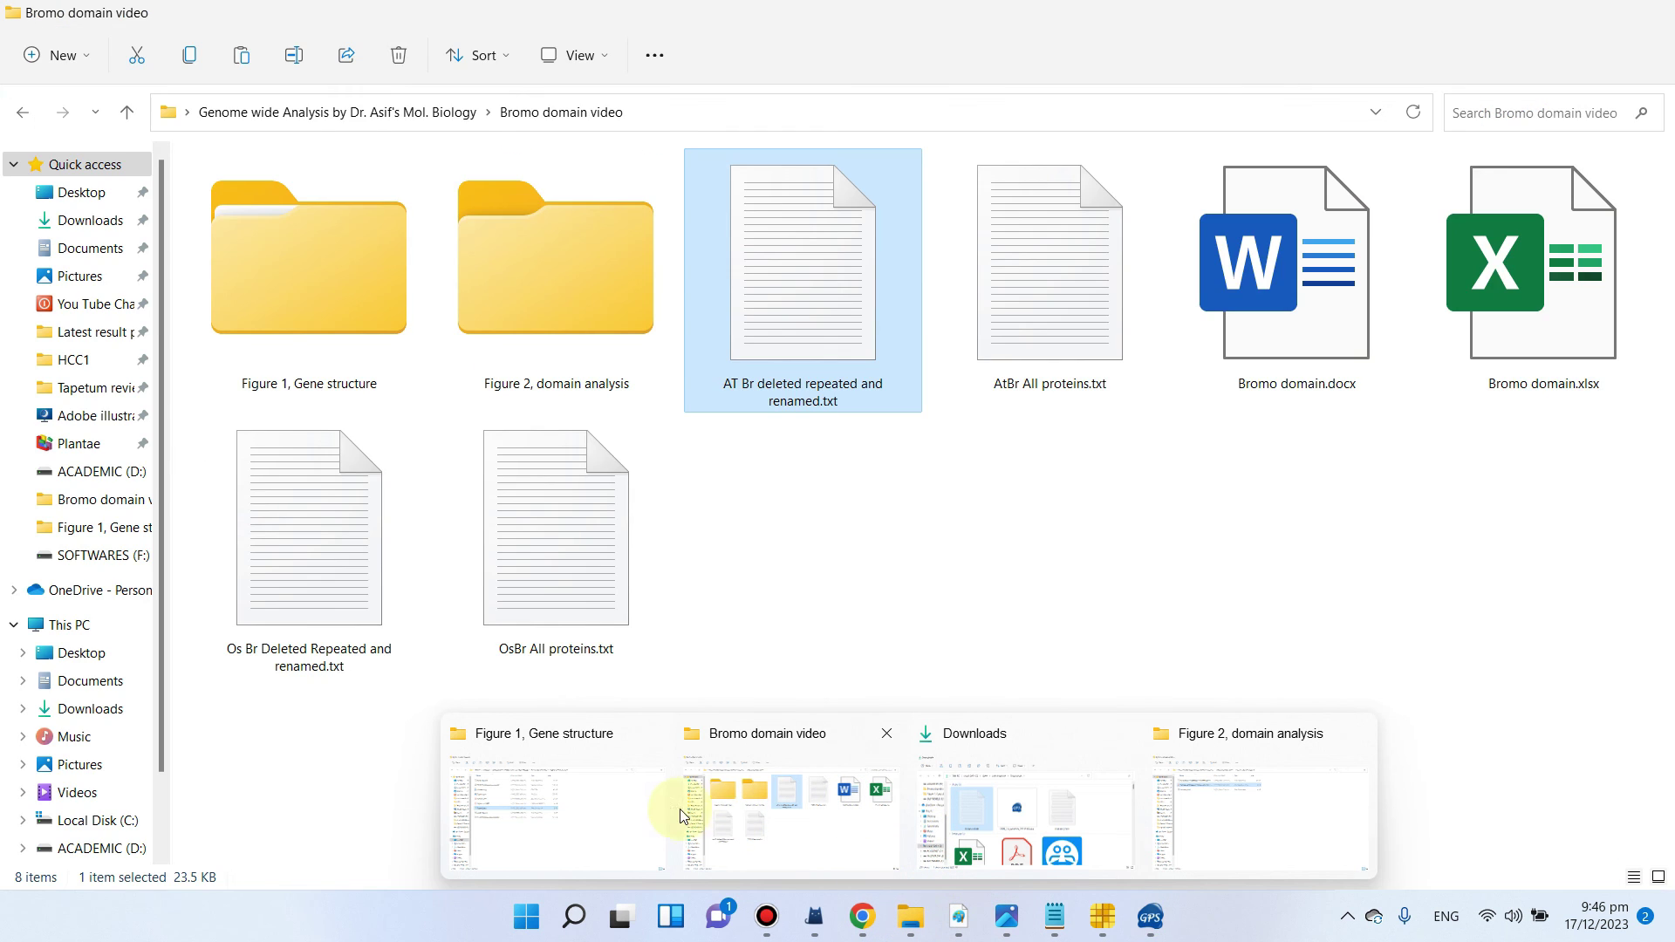
click(683, 815)
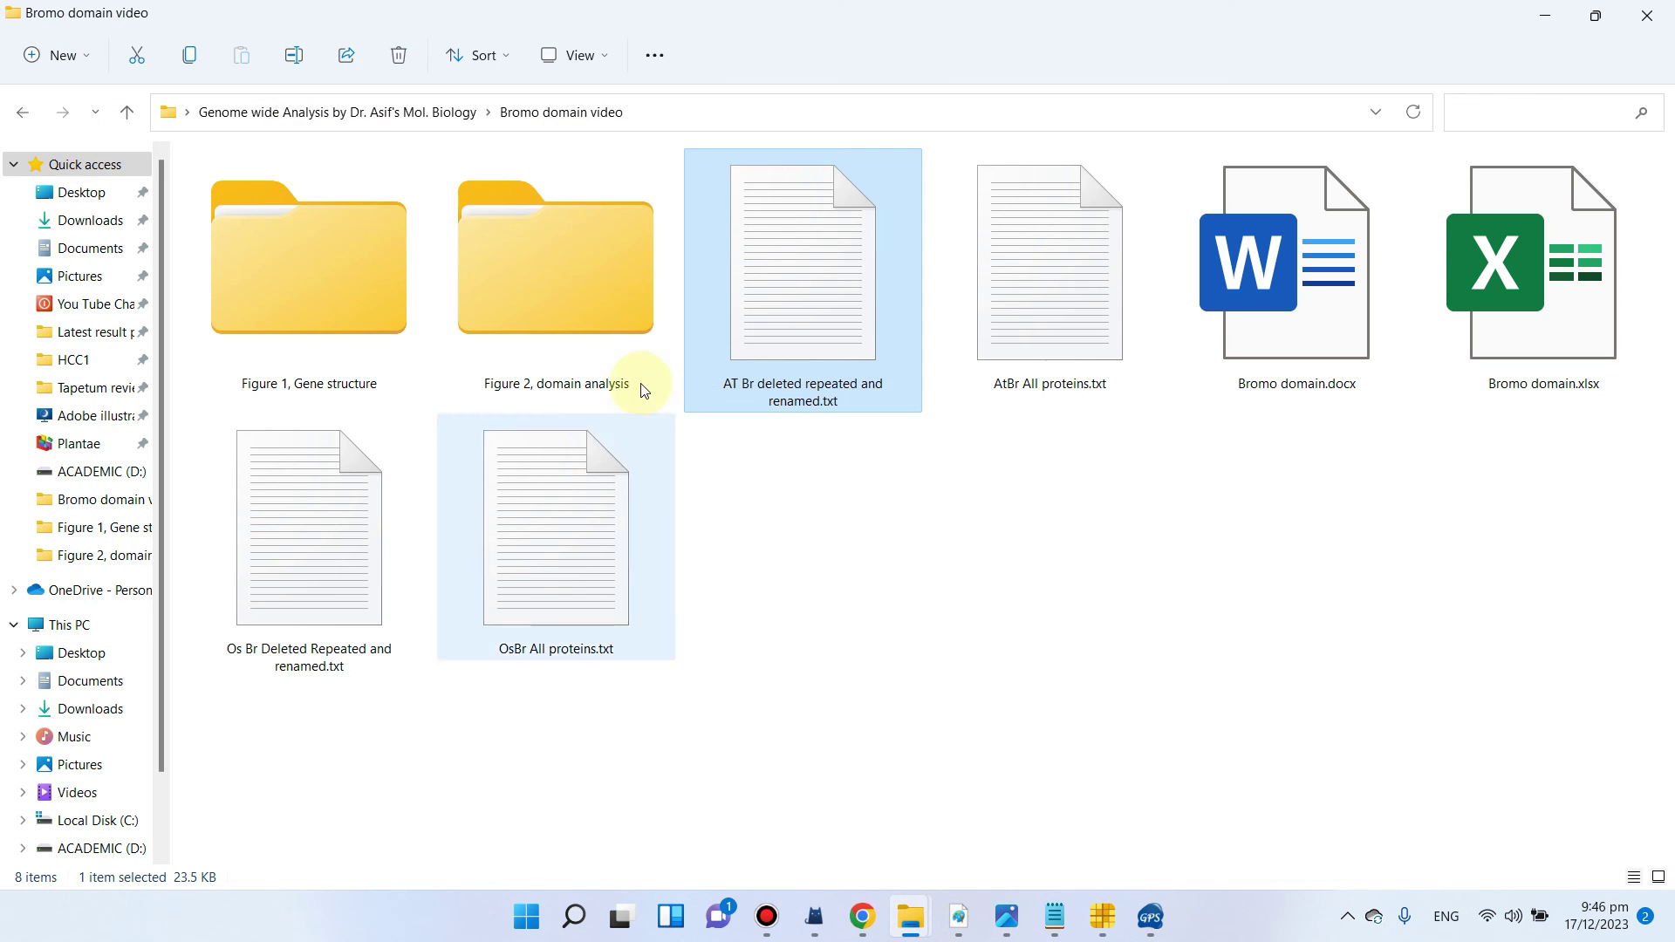
double_click(614, 342)
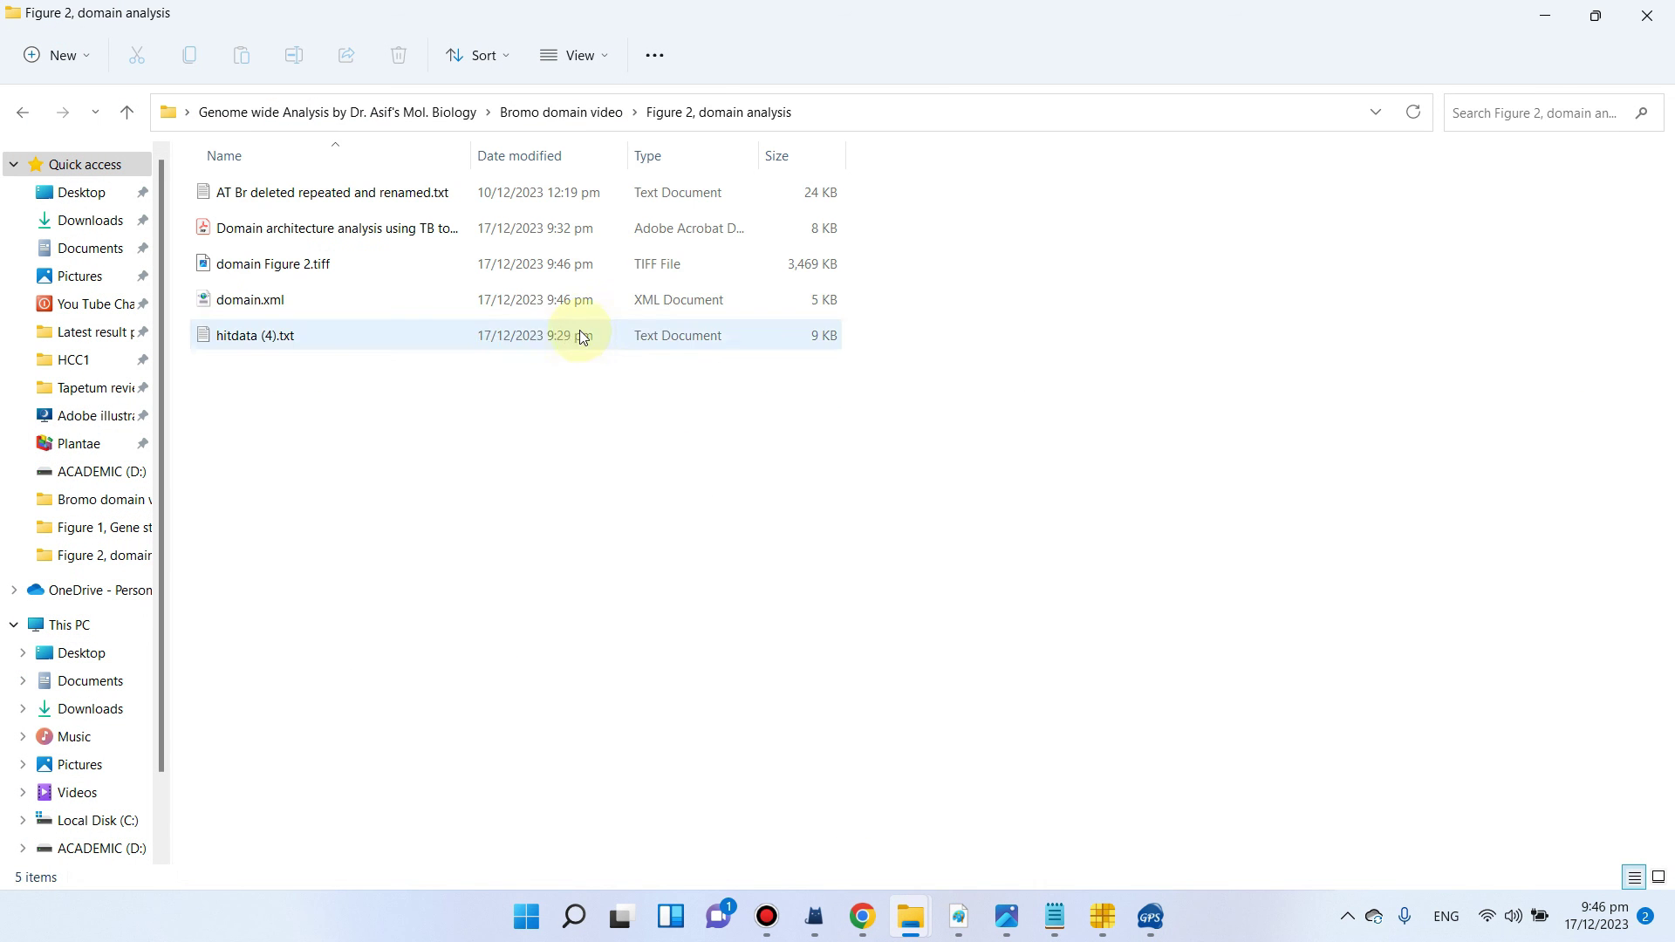
click(477, 276)
double_click(477, 278)
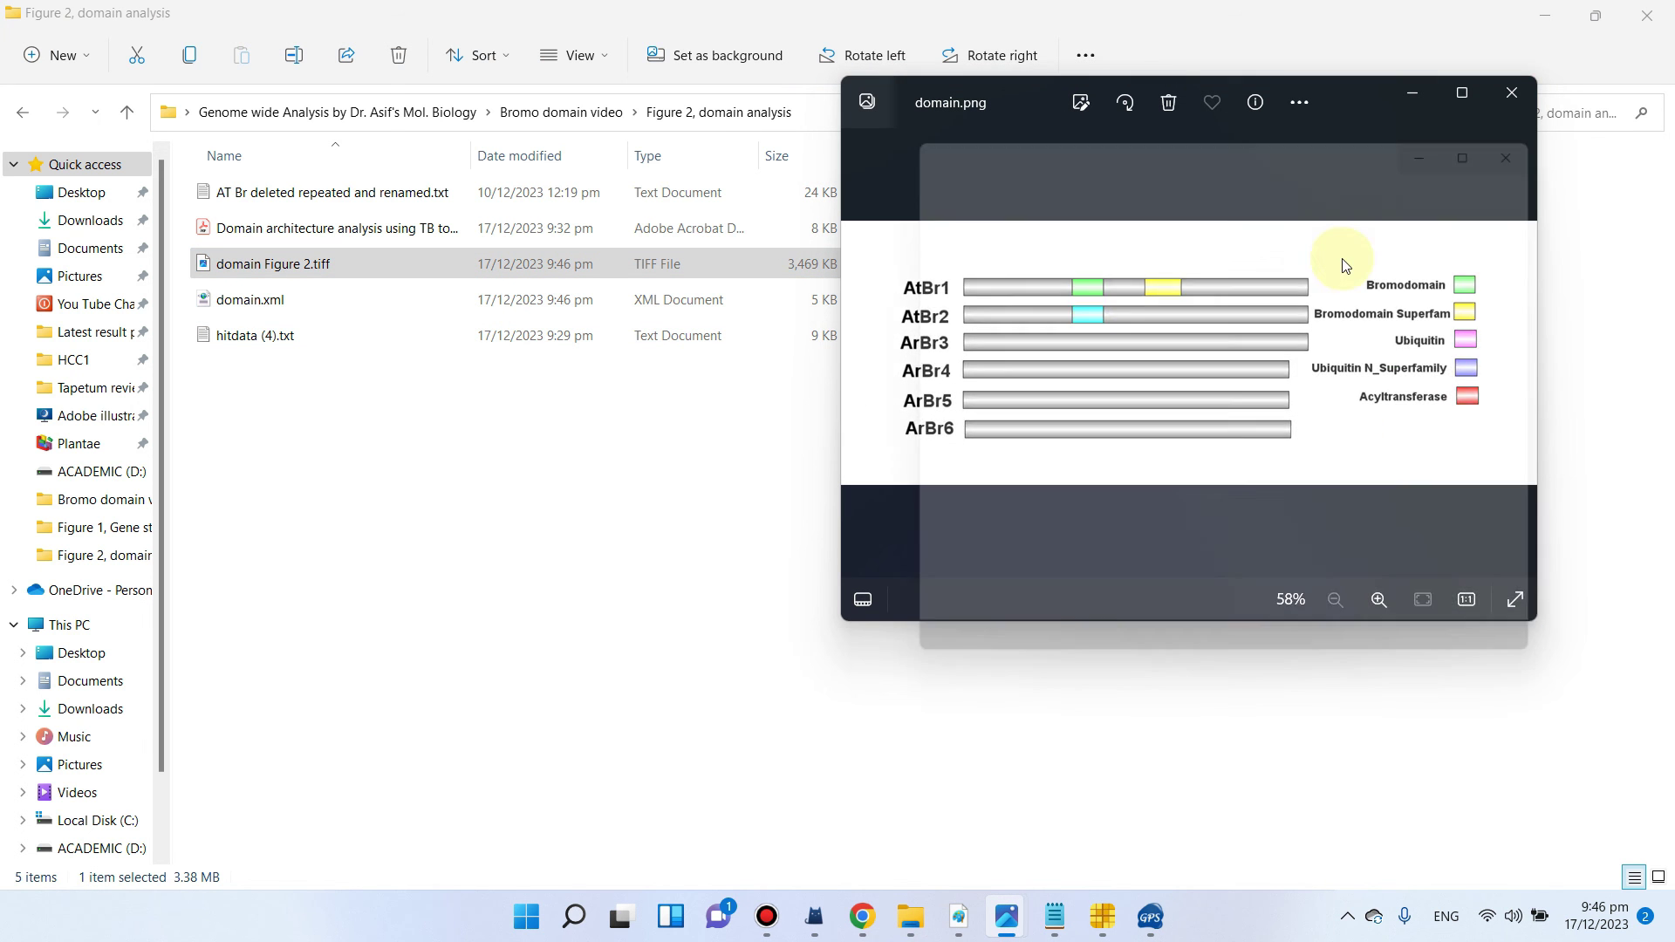
click(1504, 130)
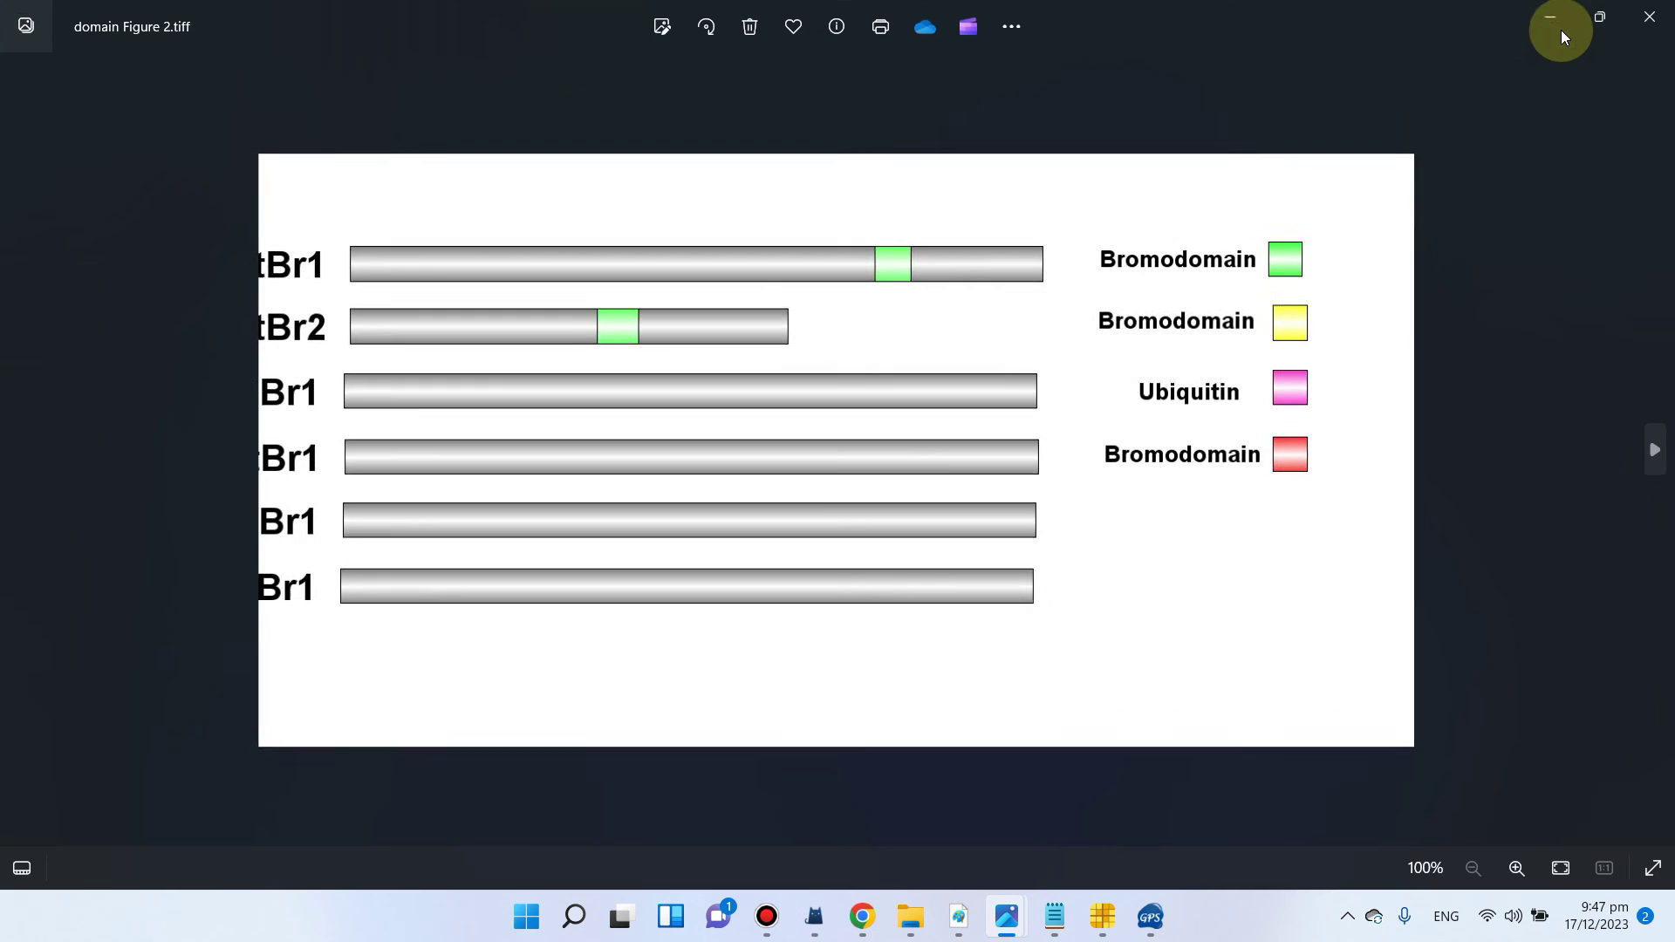
click(1559, 15)
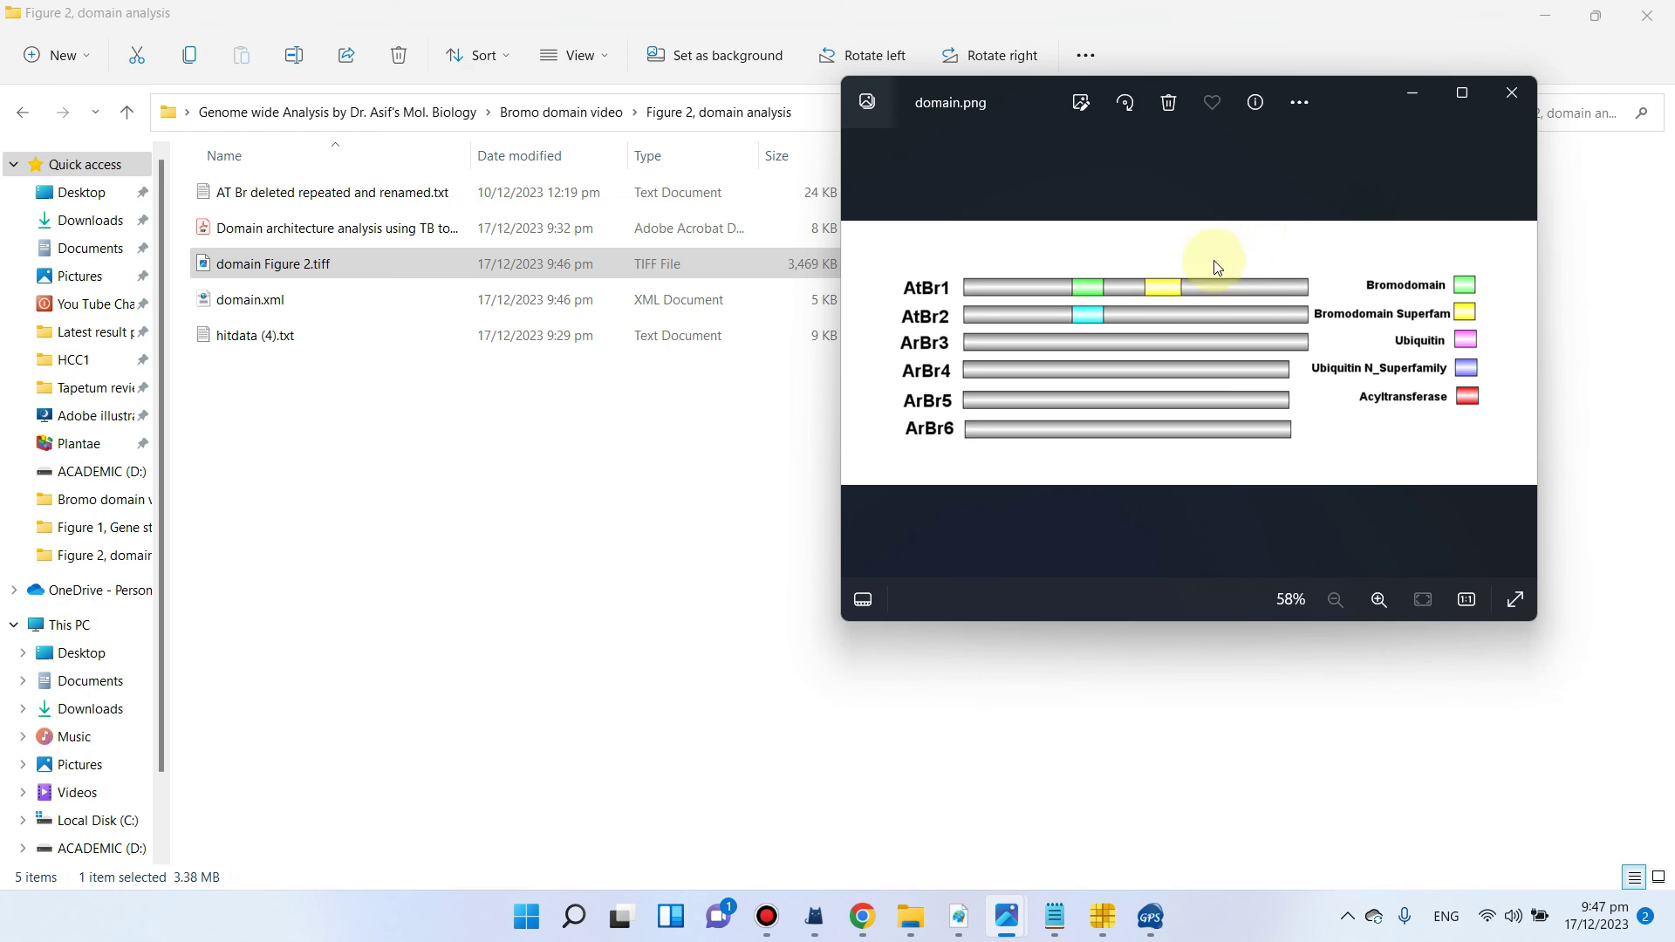
Step: View the example image domain.png enlarged, and return to DOG 2.0 to close the Export Image dialog
click(1458, 96)
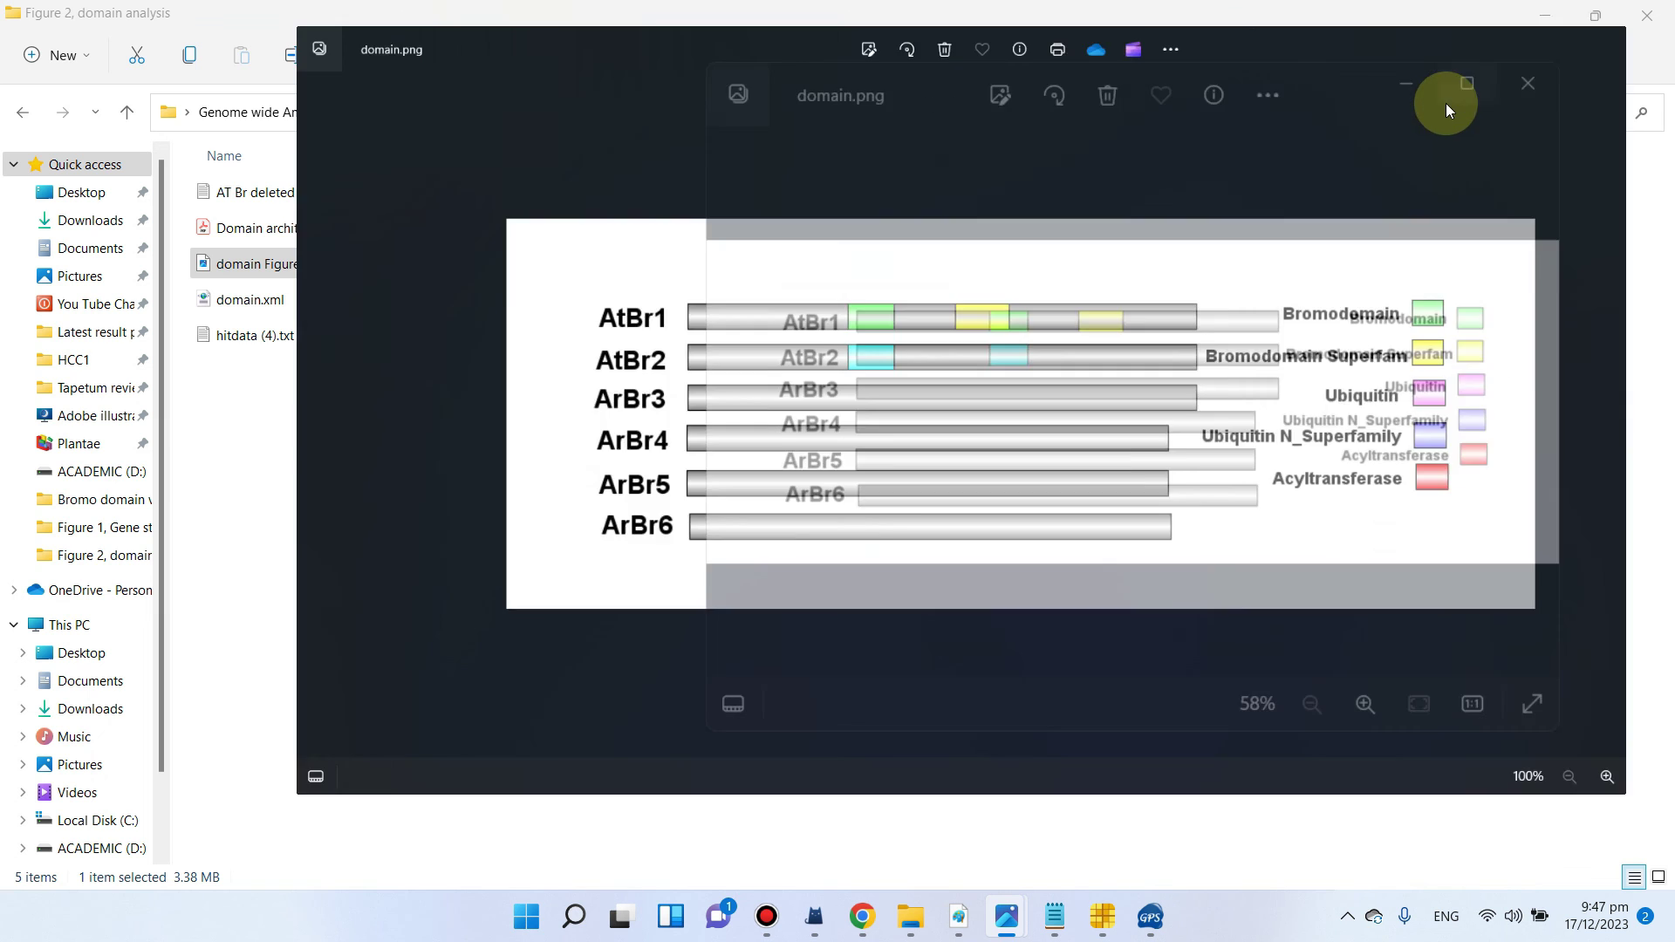
click(1555, 16)
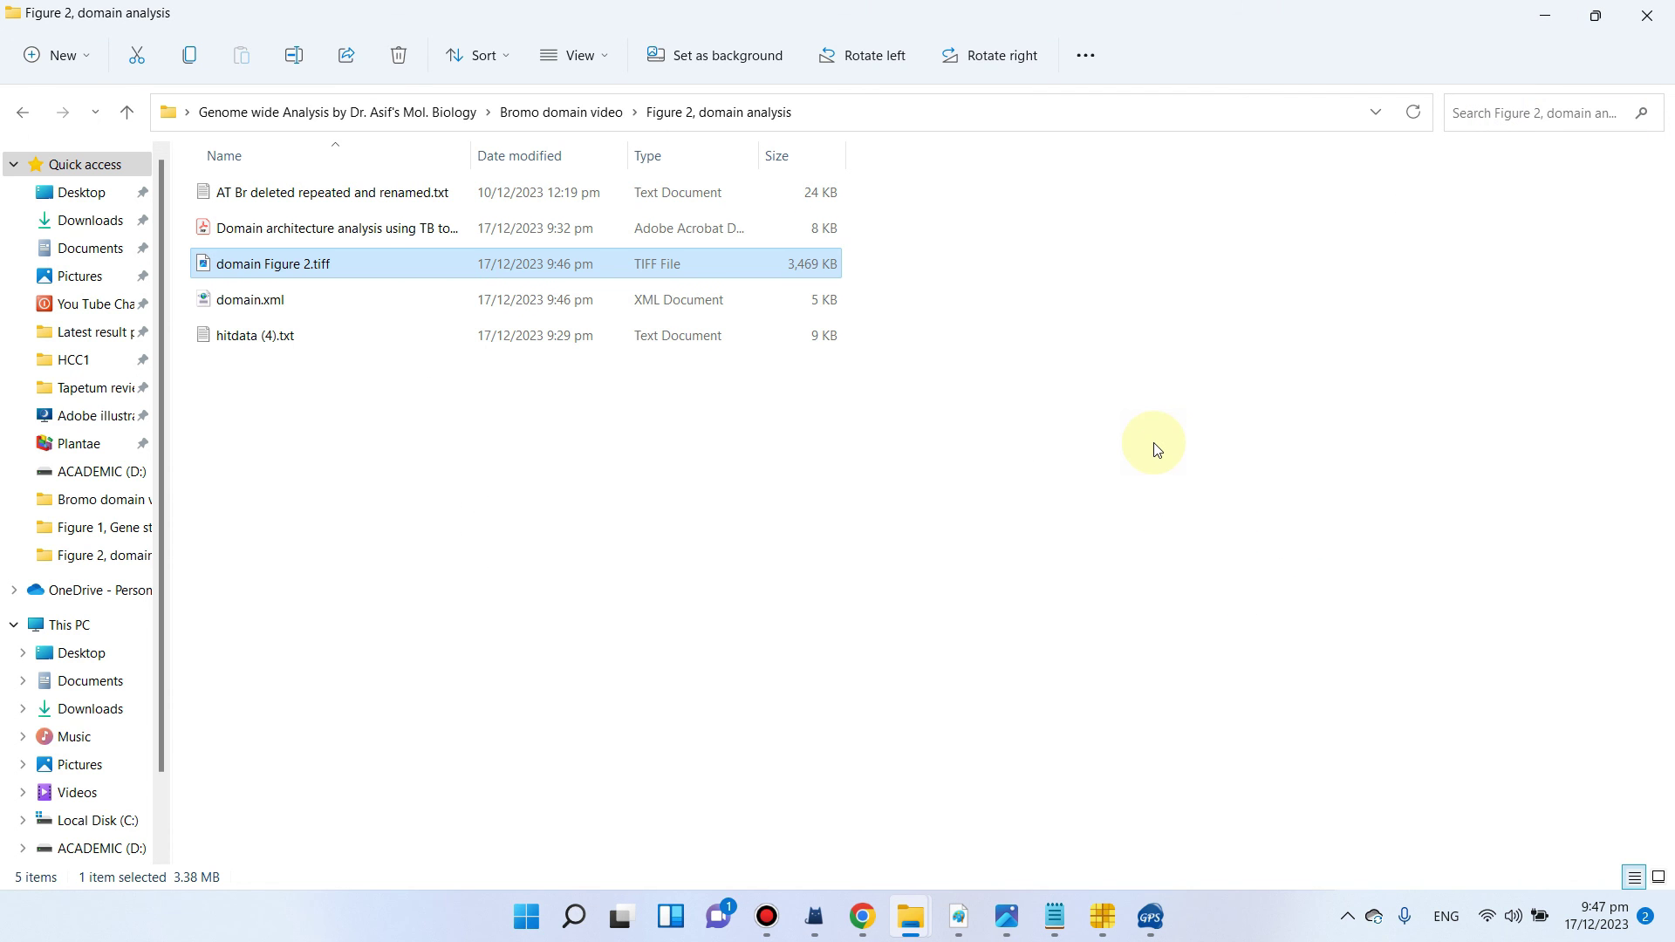
click(1544, 15)
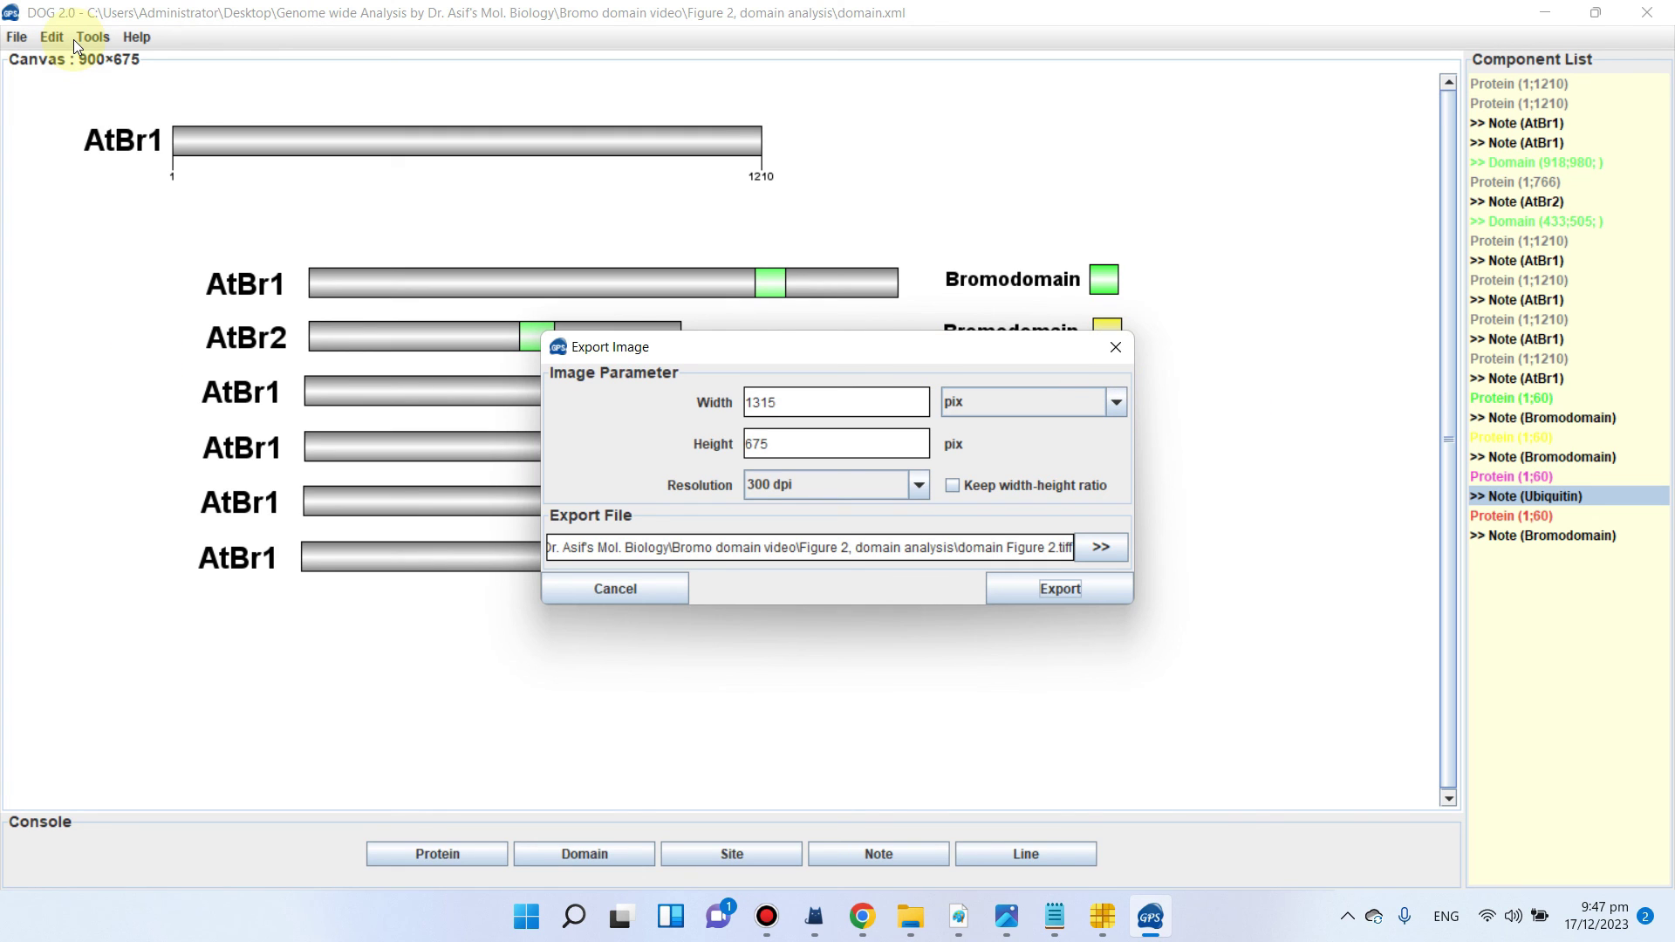
click(1128, 348)
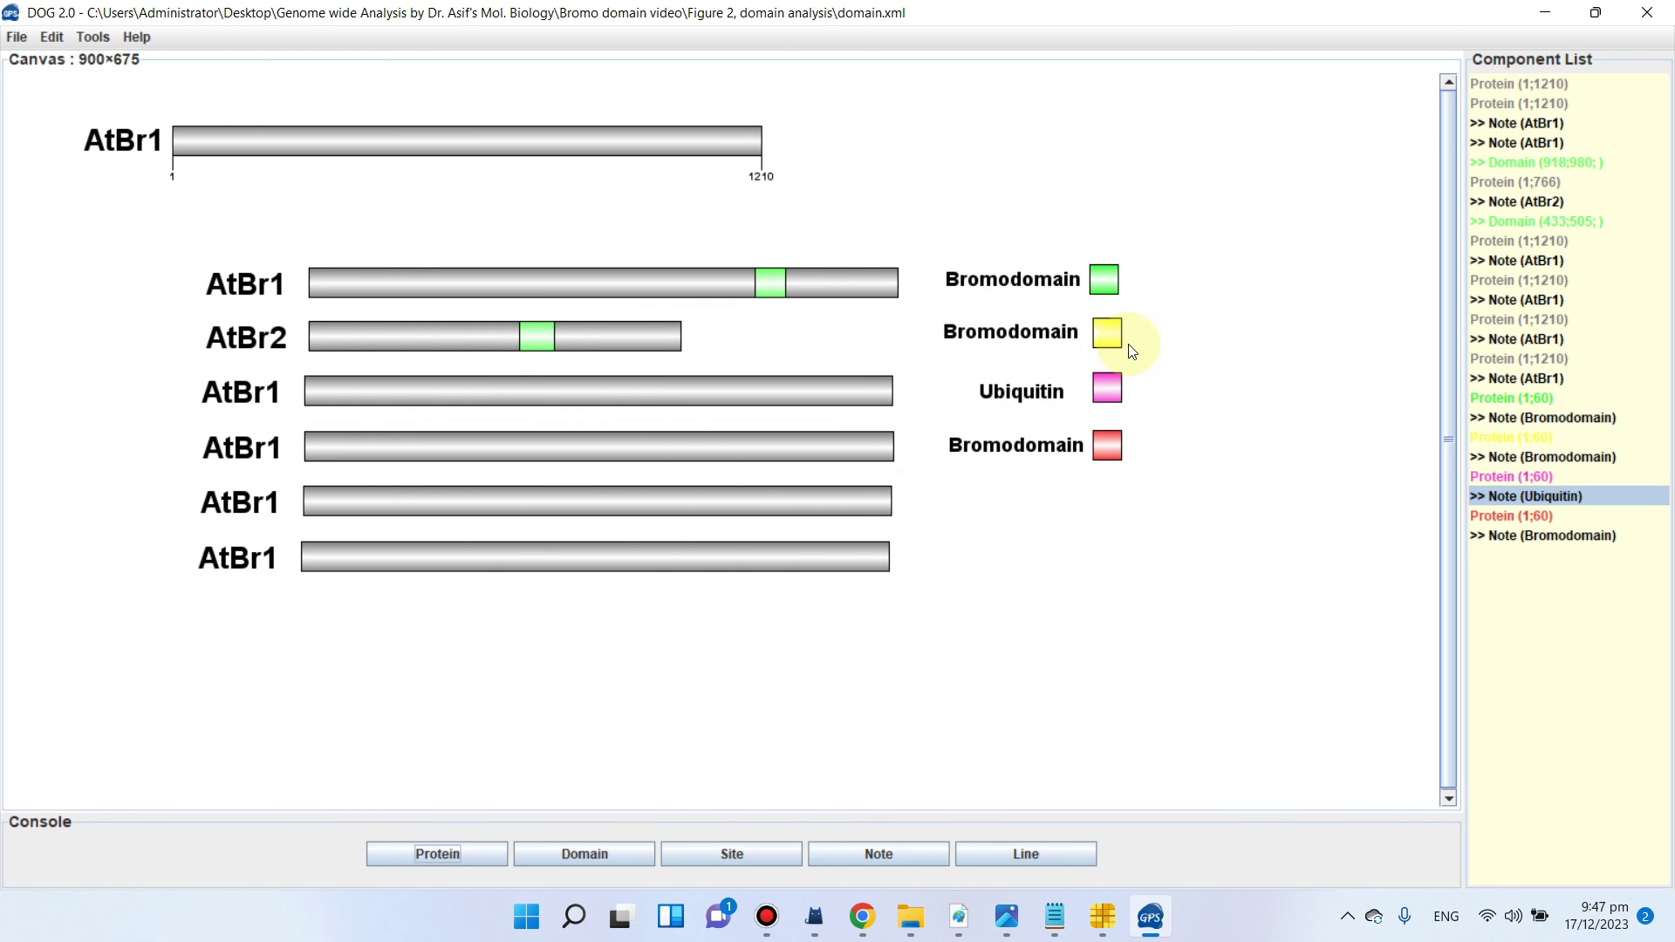